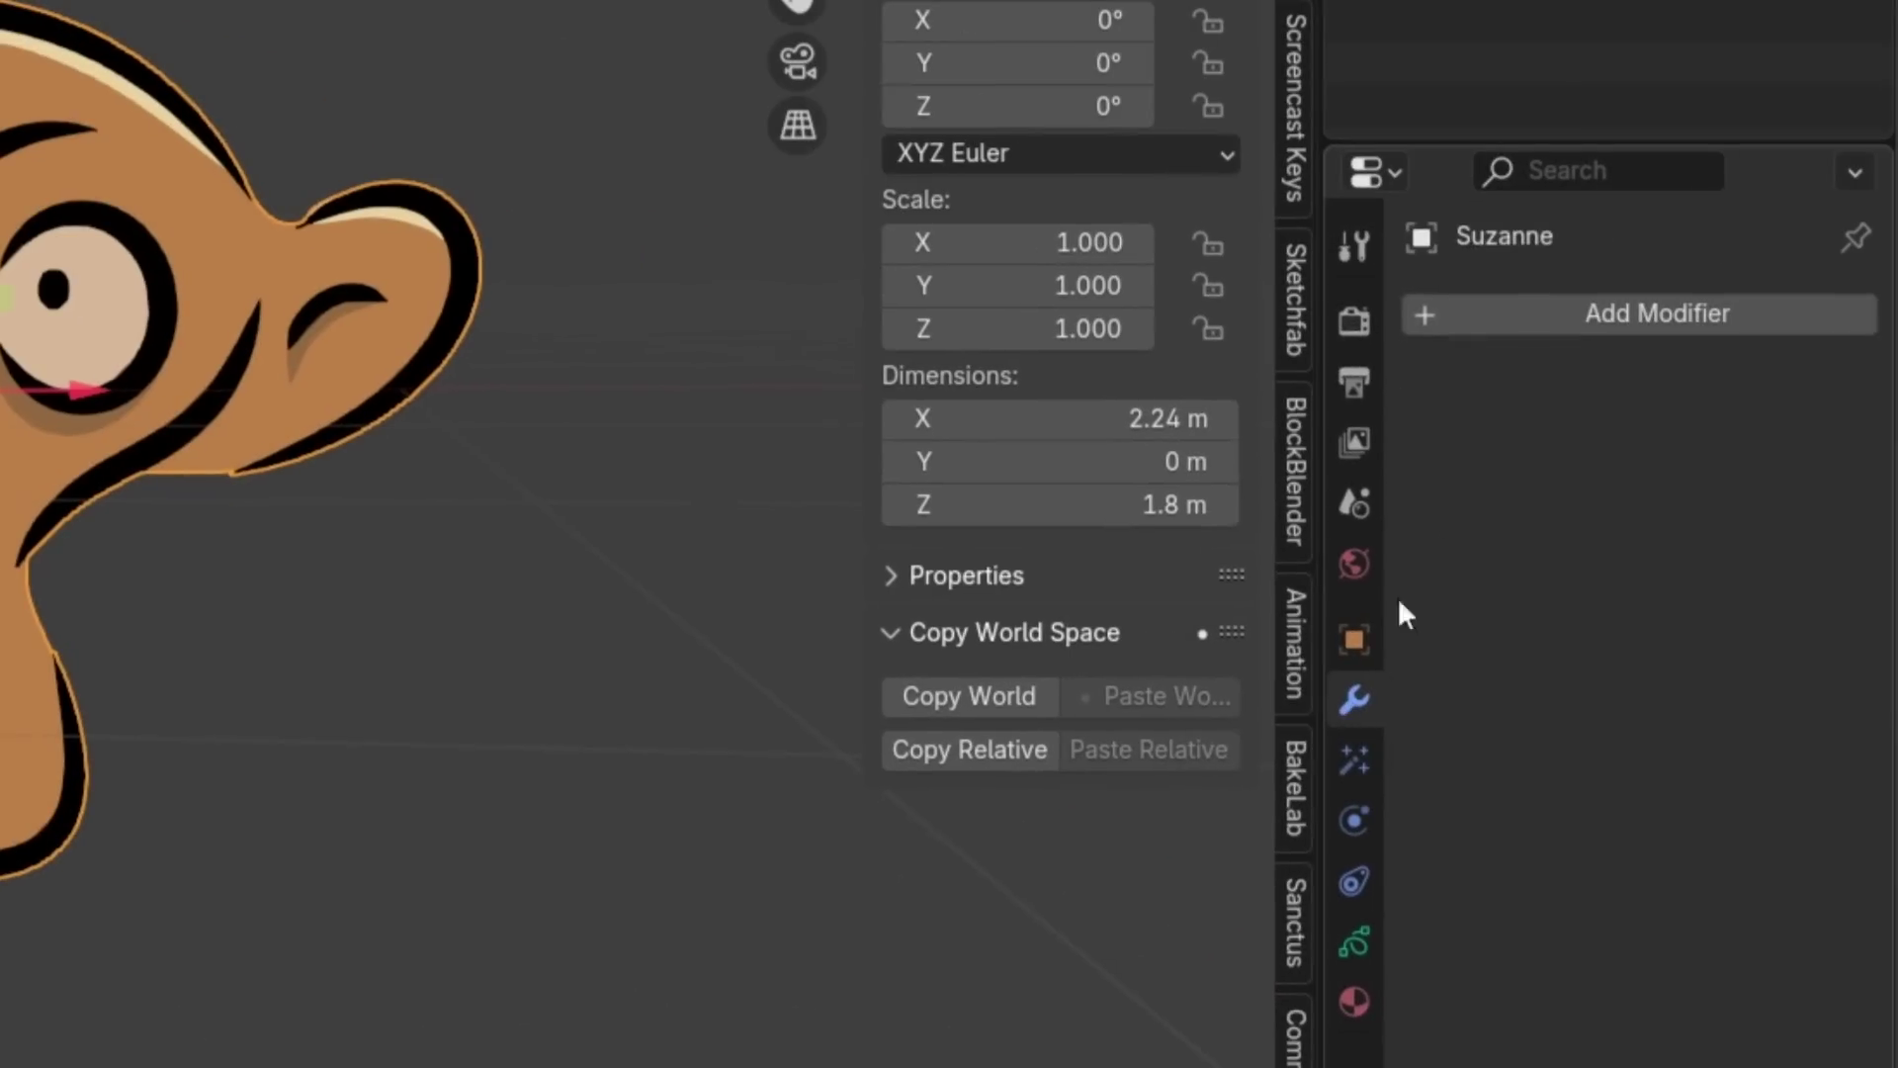
Step: Add a Geometry Nodes modifier to the Suzanne Grease Pencil object
click(1527, 313)
click(1499, 368)
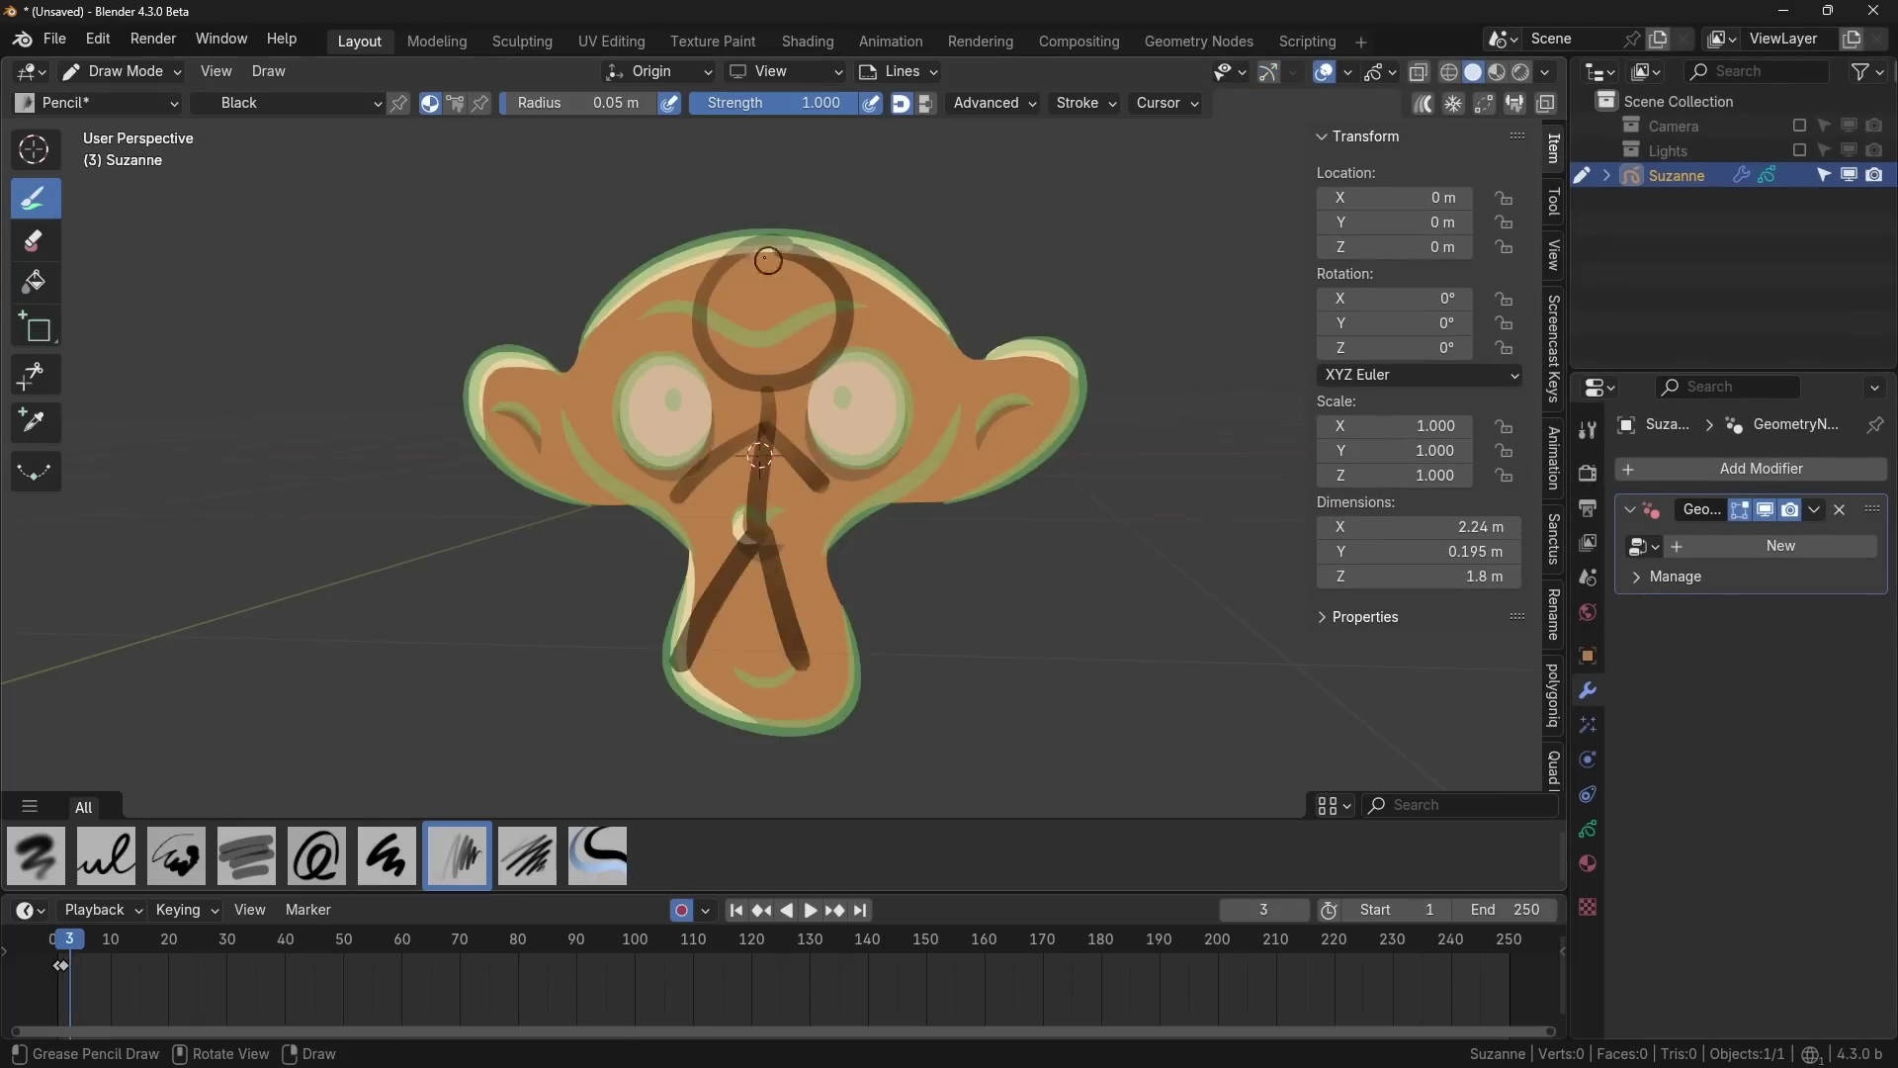
Step: Draw a stick figure frame by frame over the Suzanne face, advancing the current frame between drawings
drag(768, 260, 797, 247)
key(Right)
drag(791, 428, 847, 543)
key(Right)
key(Right)
drag(890, 269, 910, 317)
key(Right)
mouse_move(754, 559)
mouse_down()
mouse_move(692, 684)
mouse_move(805, 704)
mouse_up()
drag(791, 441, 852, 568)
click(5, 950)
key(x)
key(Up)
key(Right)
key(Right)
drag(790, 403, 811, 409)
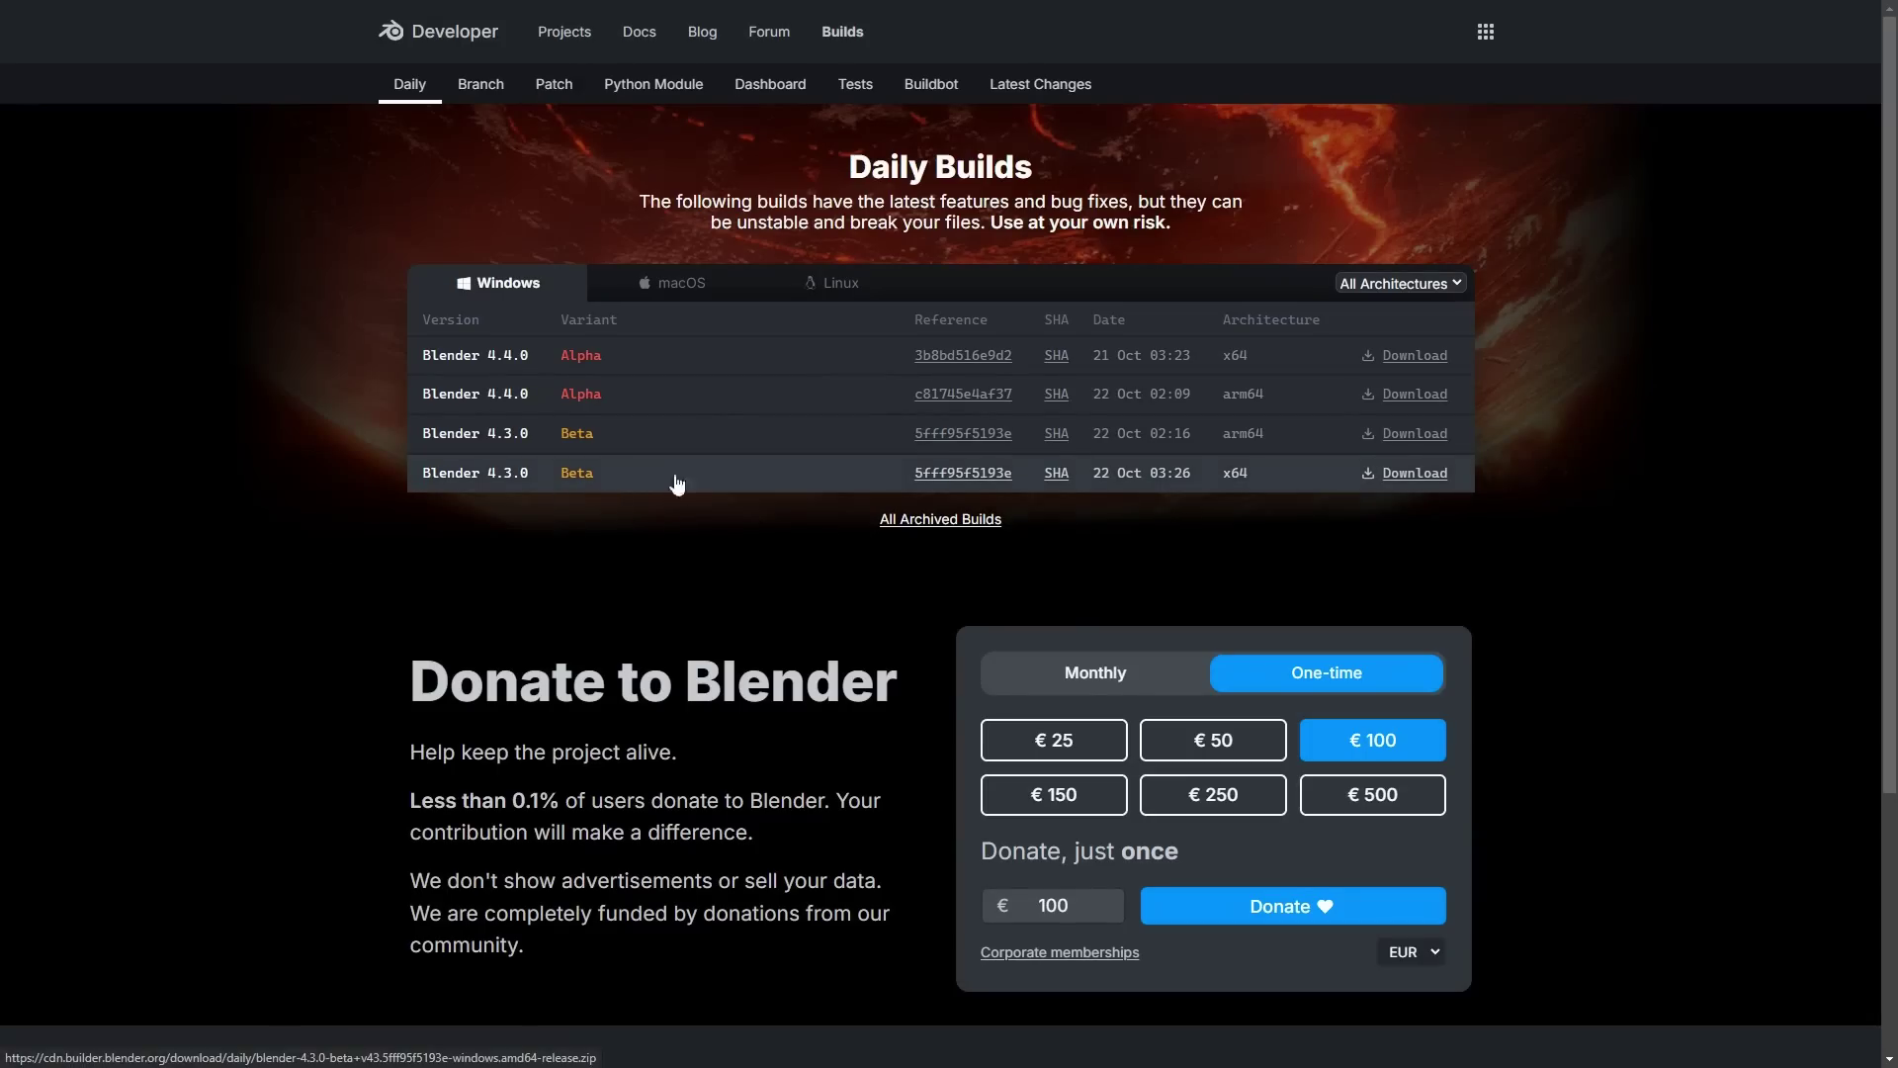
drag(725, 398, 959, 302)
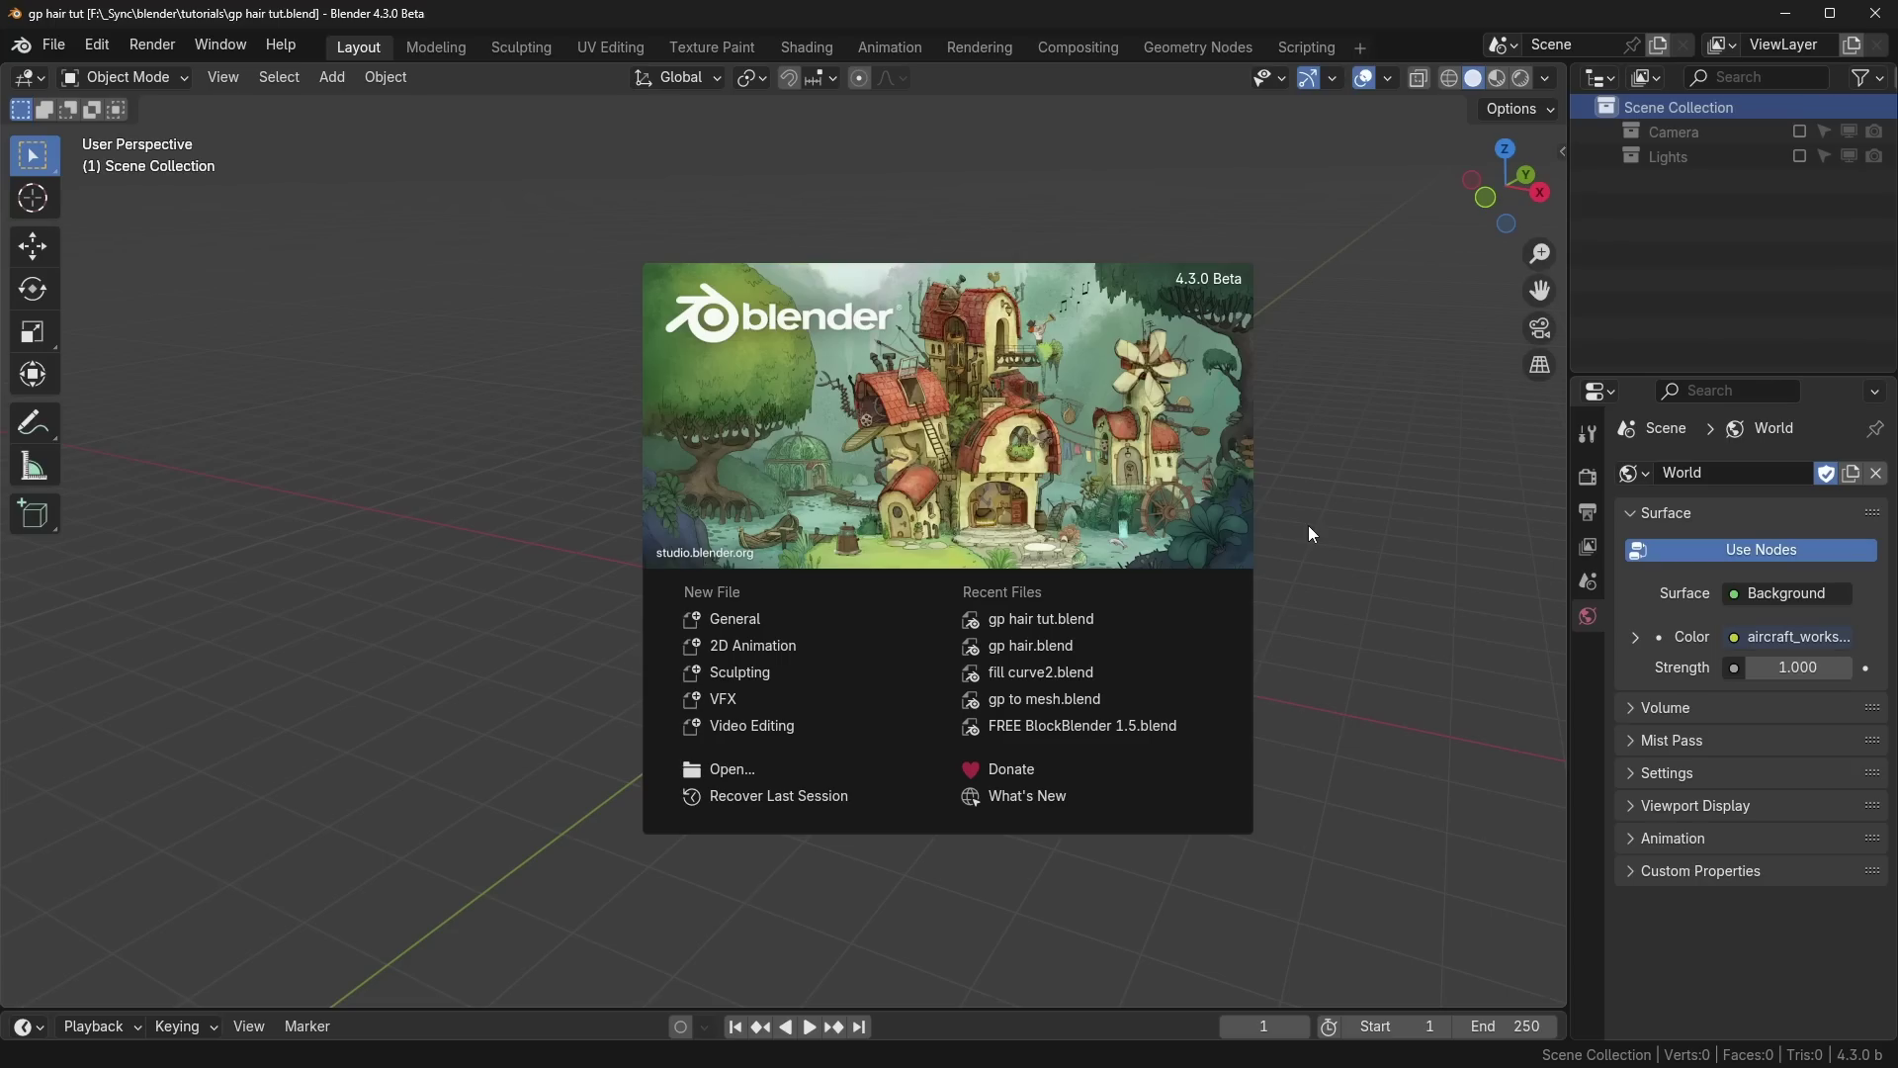
Step: Dismiss the splash screen and add an empty Grease Pencil object at the world origin
click(1308, 525)
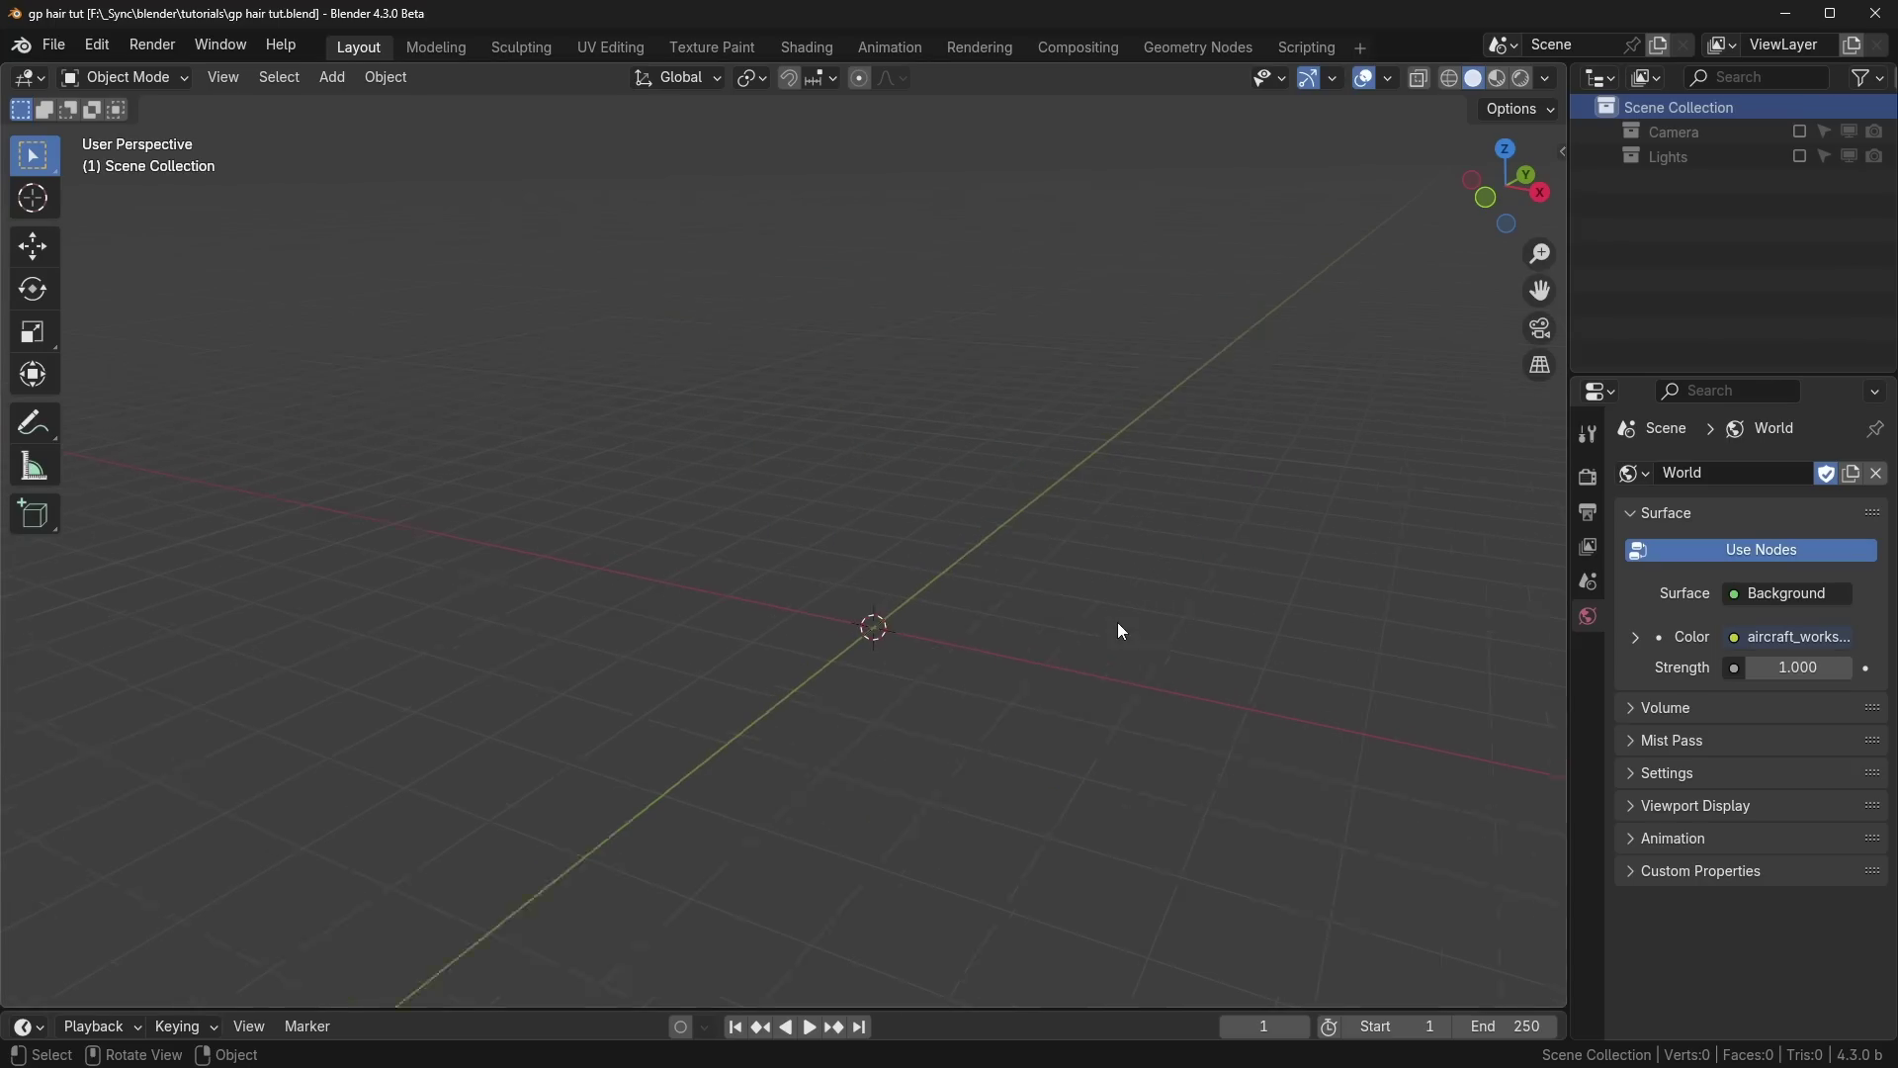
key(shift+a)
mouse_move(1123, 624)
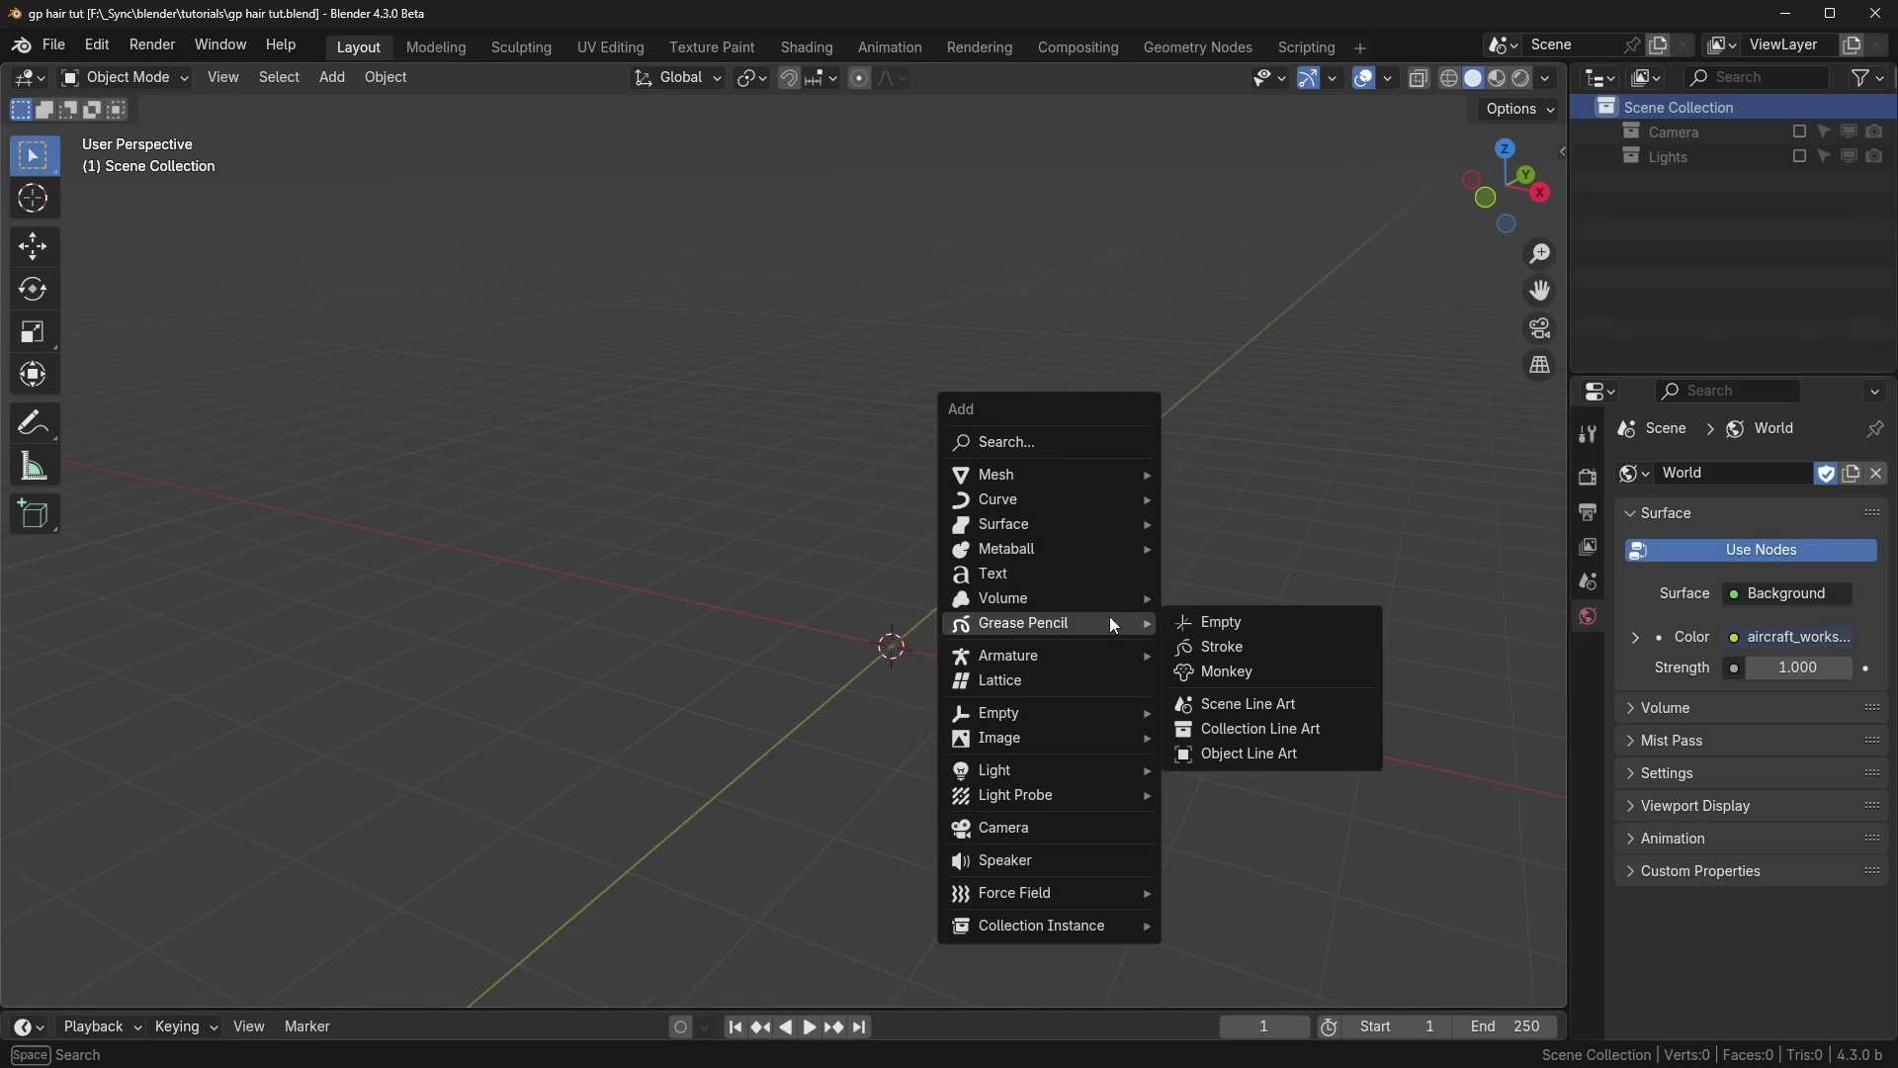
click(1268, 623)
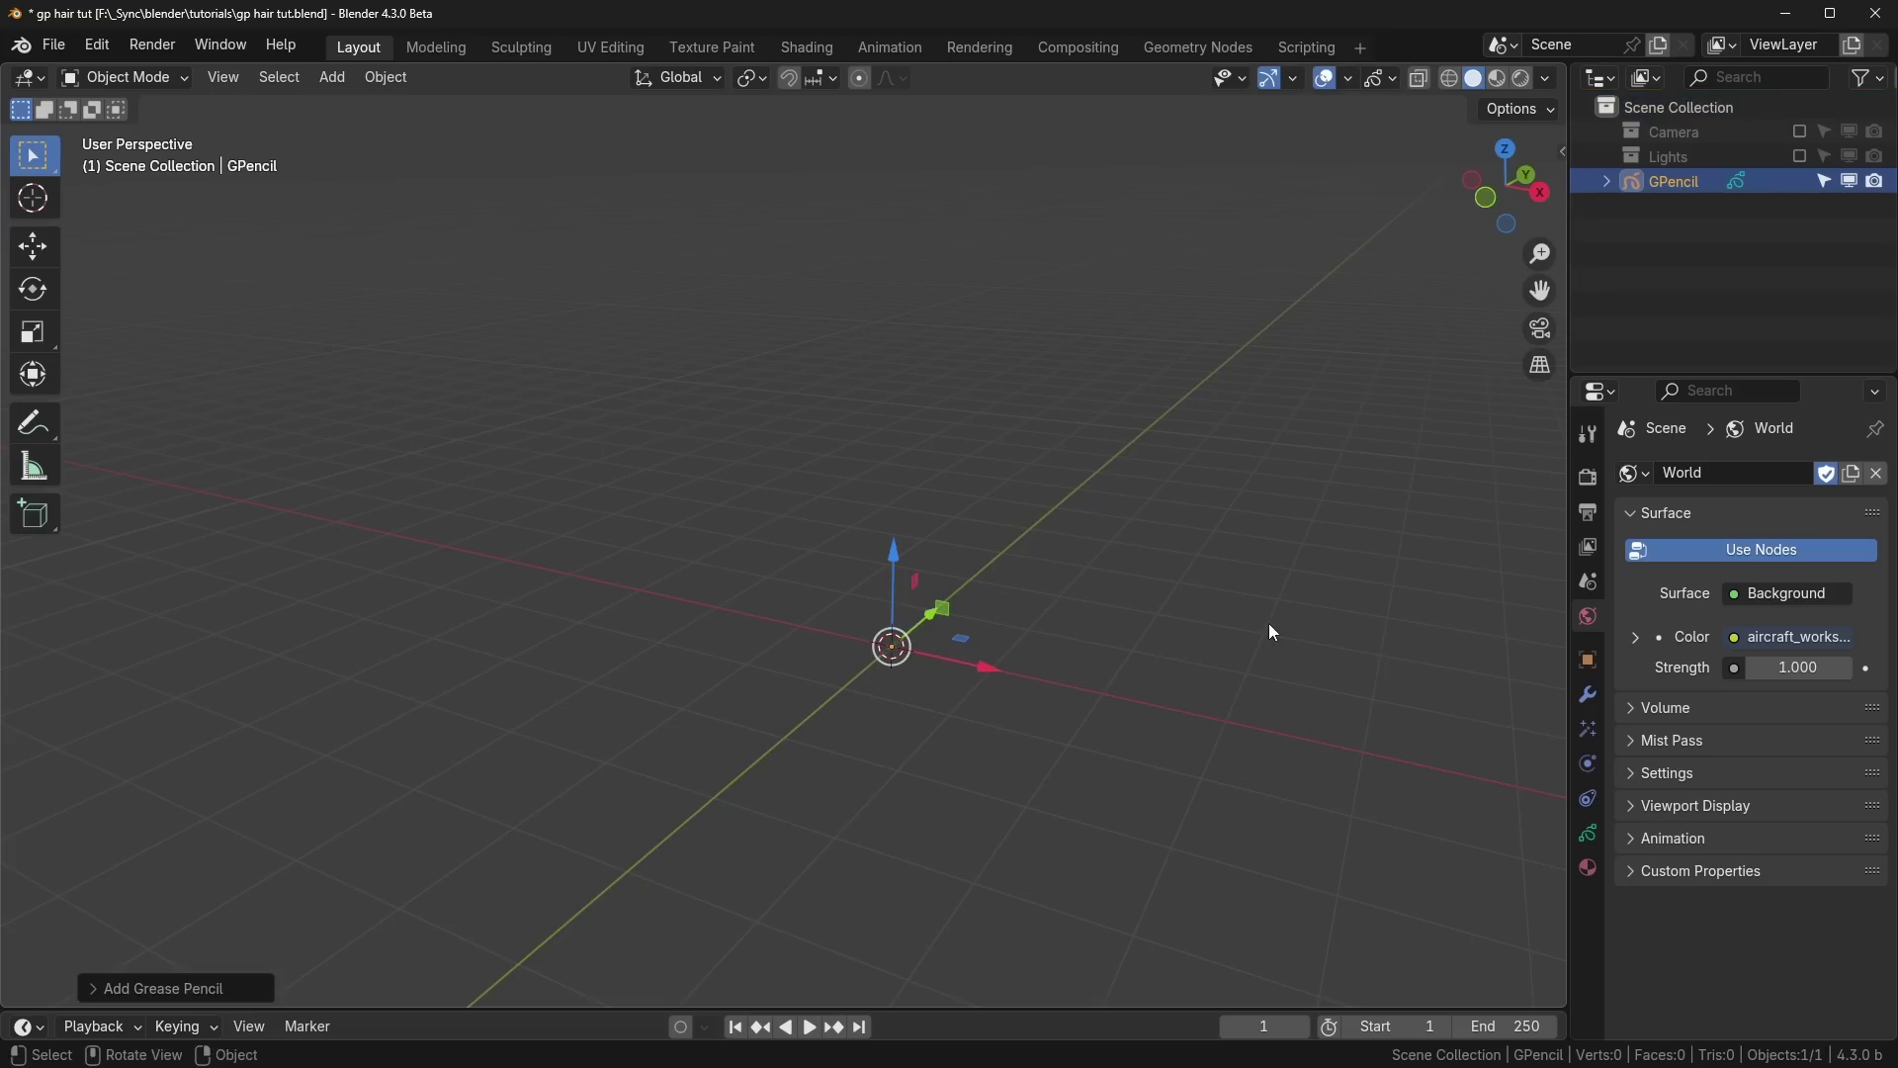
Step: Switch the Grease Pencil object to Draw Mode and draw one horizontal wavy stroke above the origin
mouse_move(1268, 623)
middle_down()
mouse_move(1149, 605)
mouse_move(1117, 623)
middle_up()
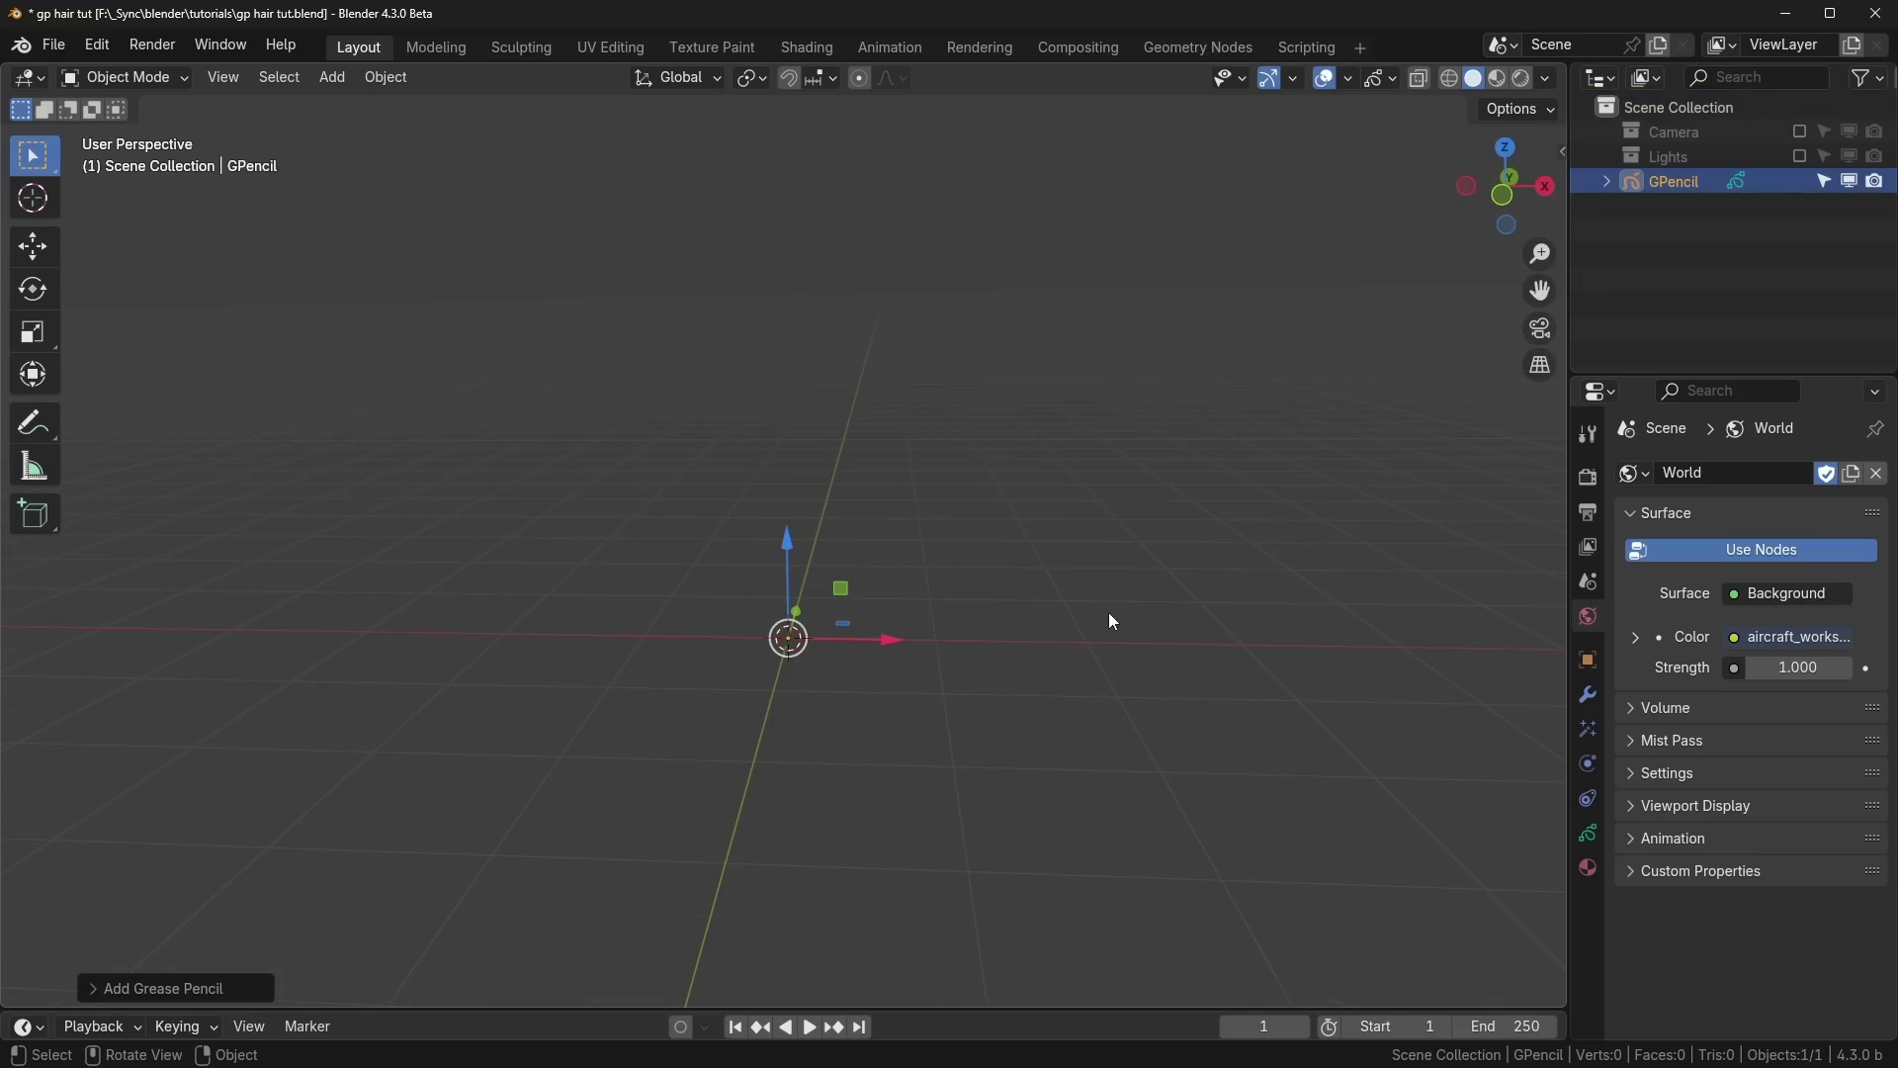
key(ctrl+Tab)
click(1117, 488)
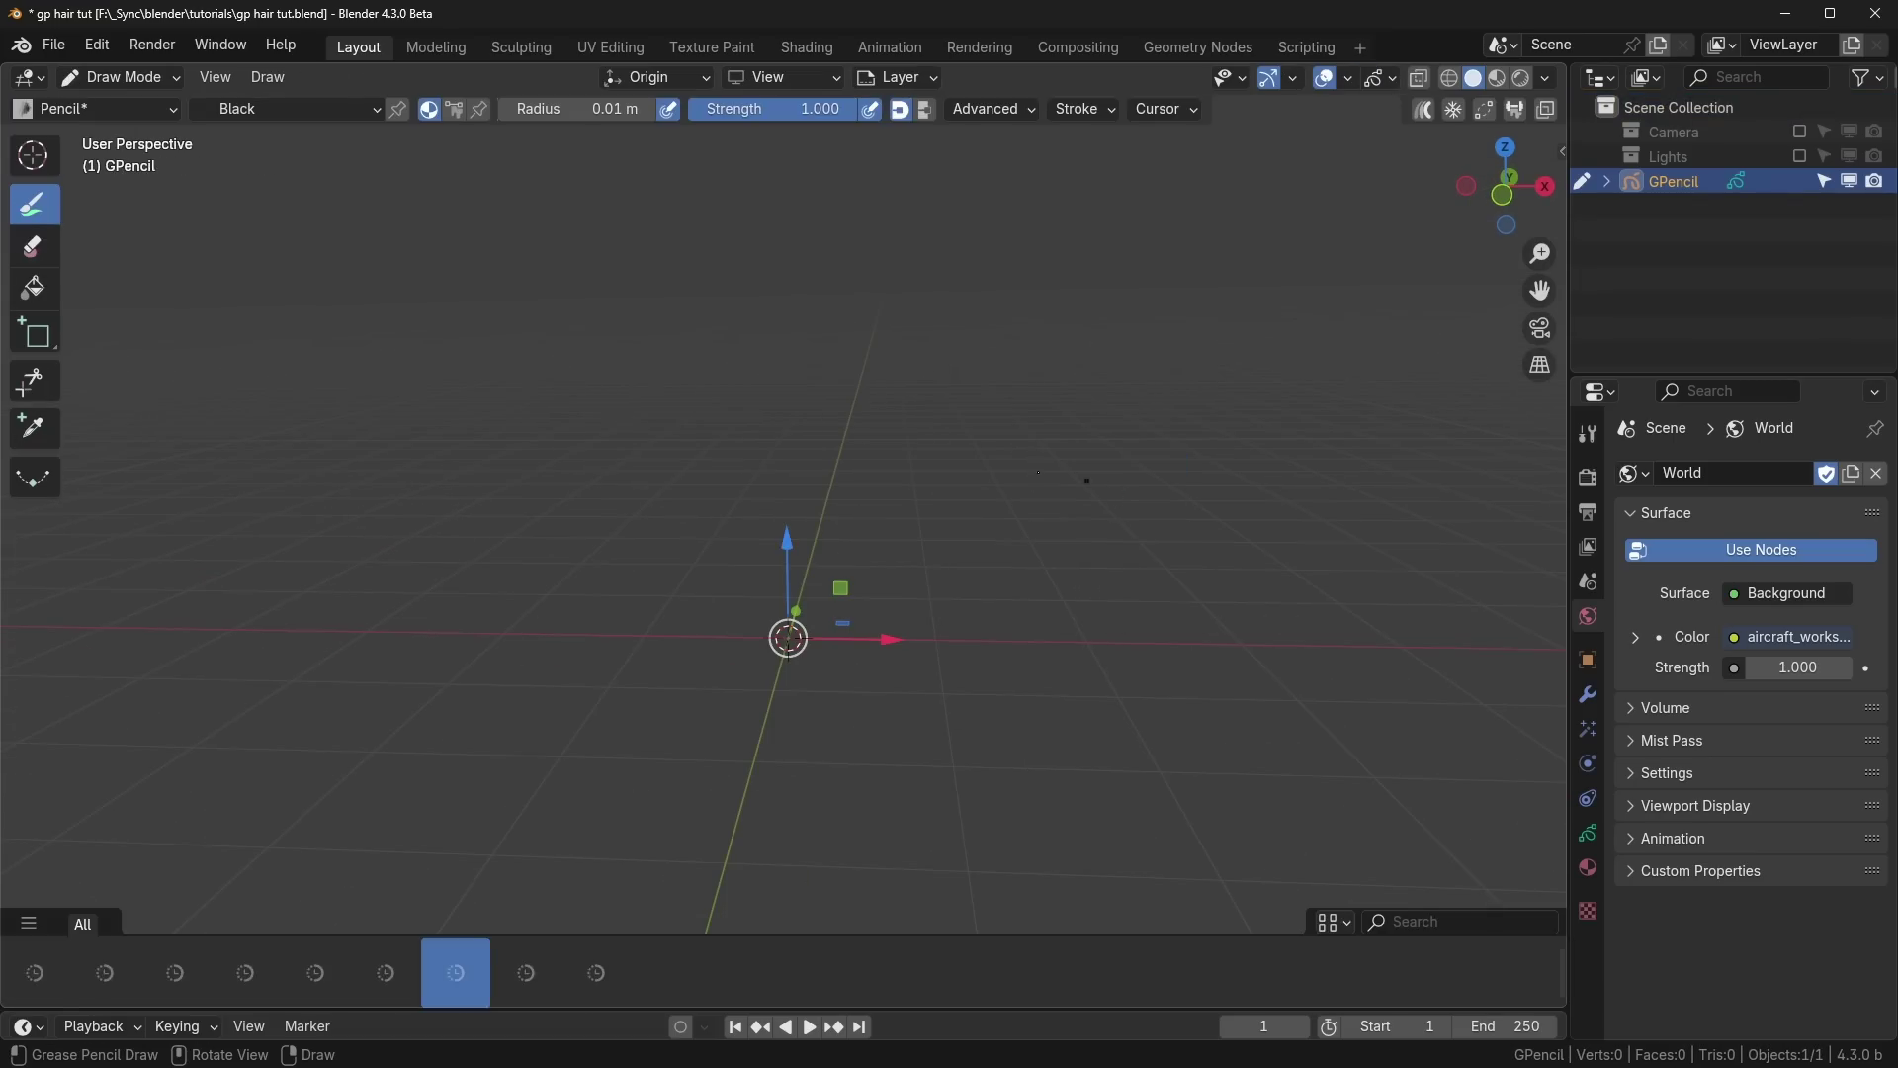
mouse_move(793, 104)
mouse_down()
mouse_move(767, 104)
mouse_move(821, 103)
mouse_up()
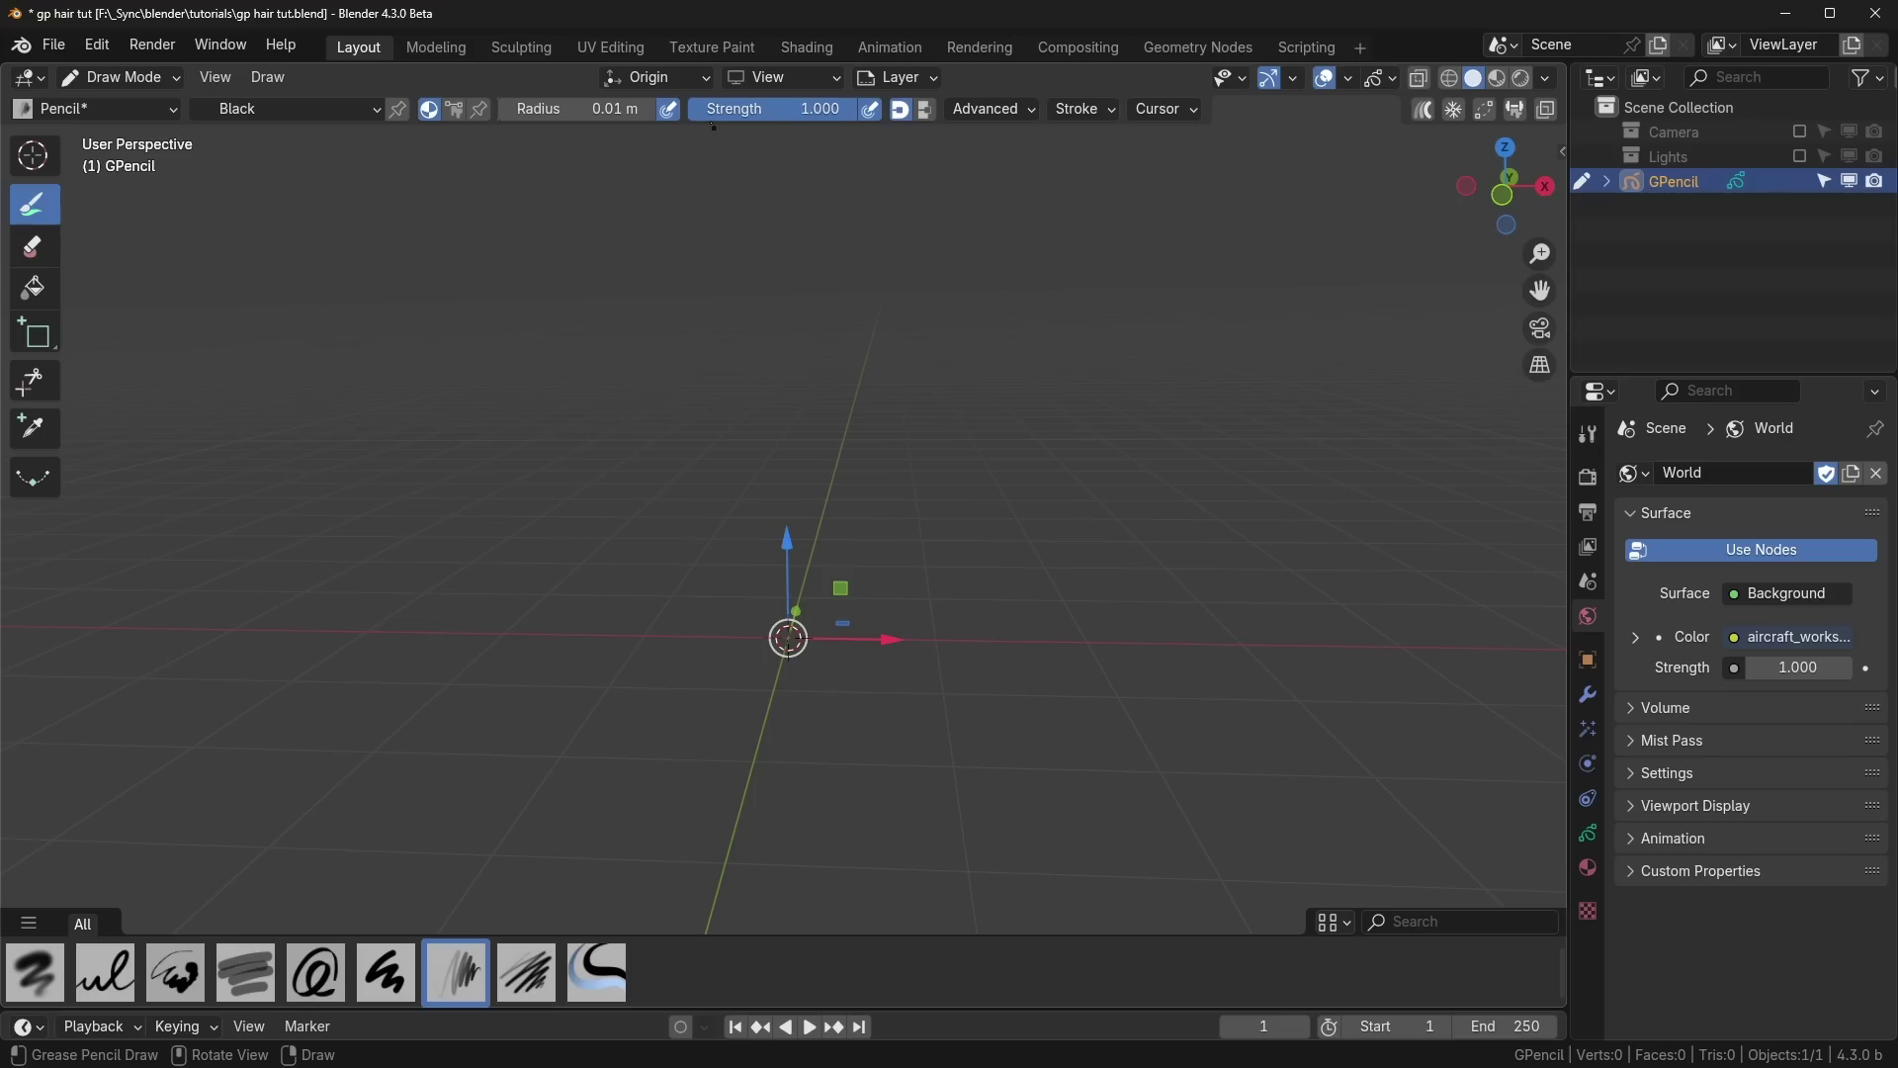
mouse_move(692, 460)
mouse_down()
mouse_move(768, 428)
mouse_move(961, 480)
mouse_move(1038, 460)
mouse_up()
middle_drag(1226, 729, 1060, 376)
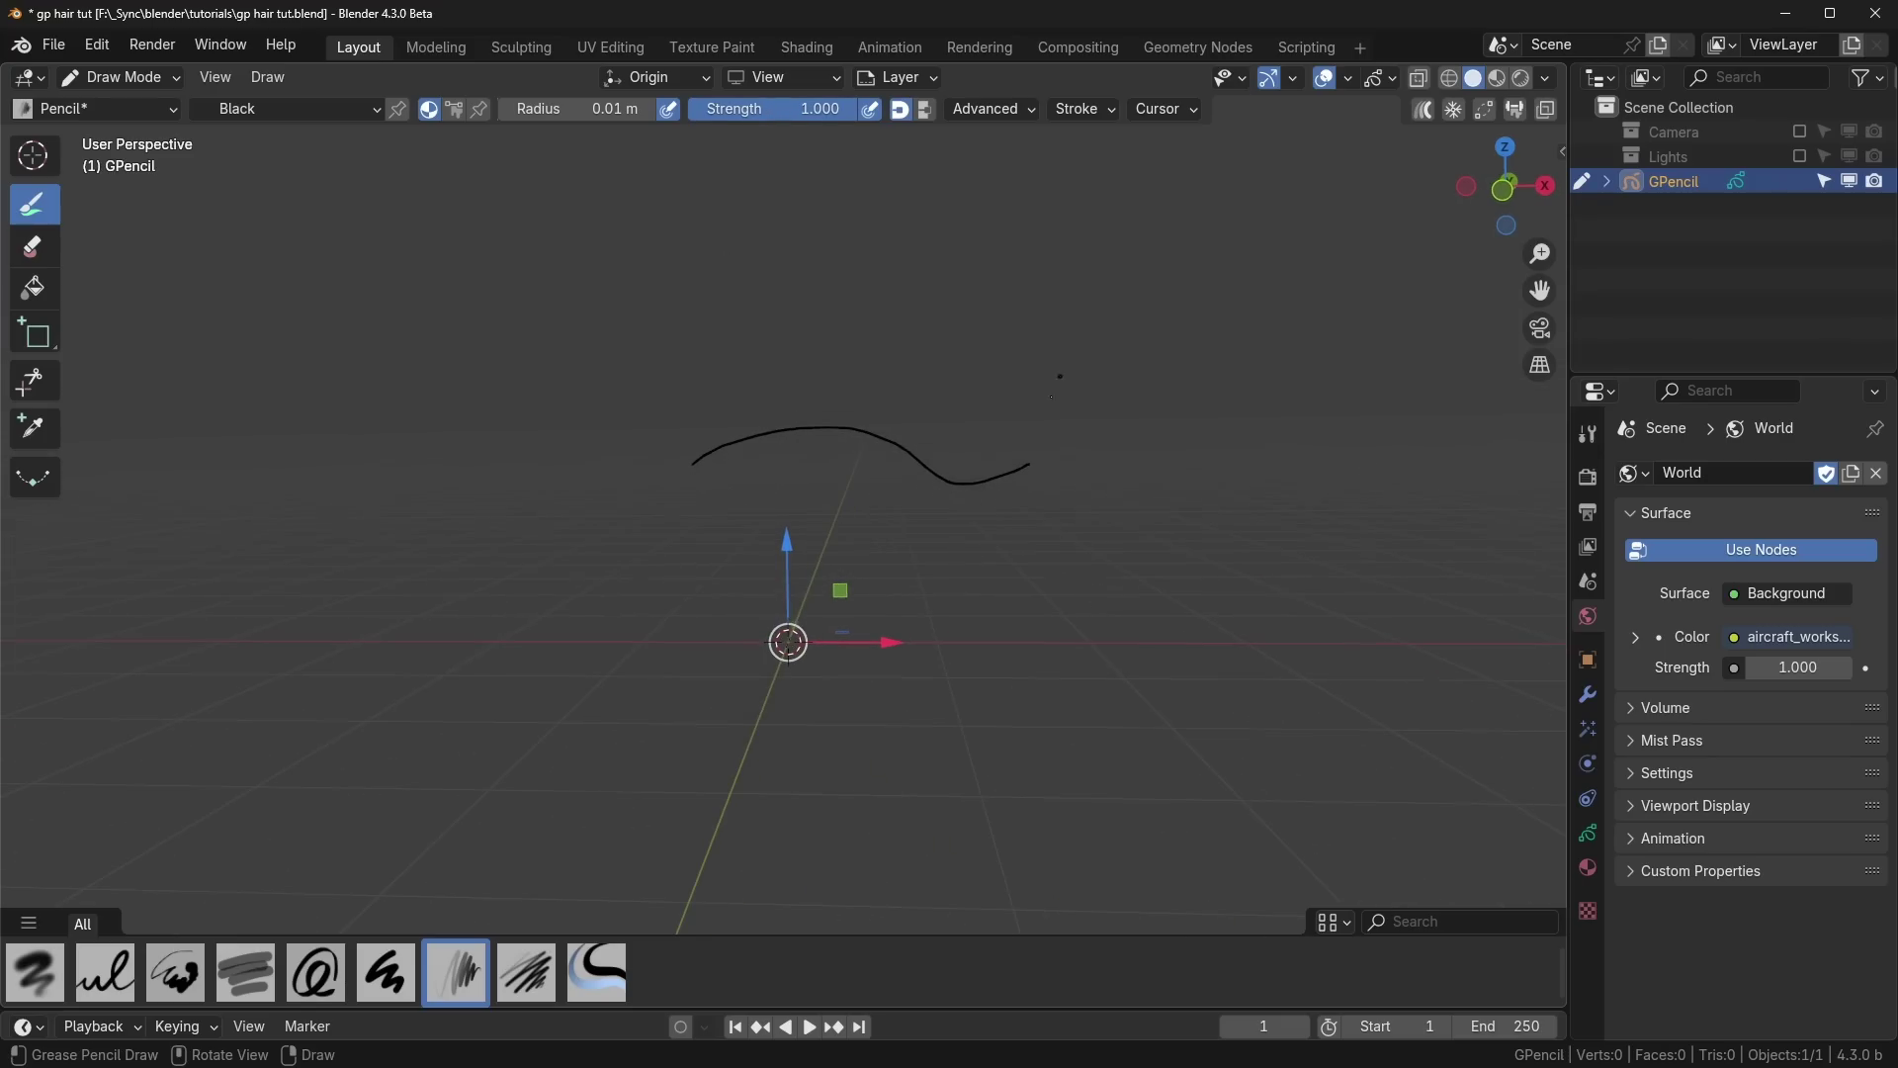
Step: Open the Geometry Nodes workspace, return the object to Object Mode and create a new node tree for it
click(1176, 46)
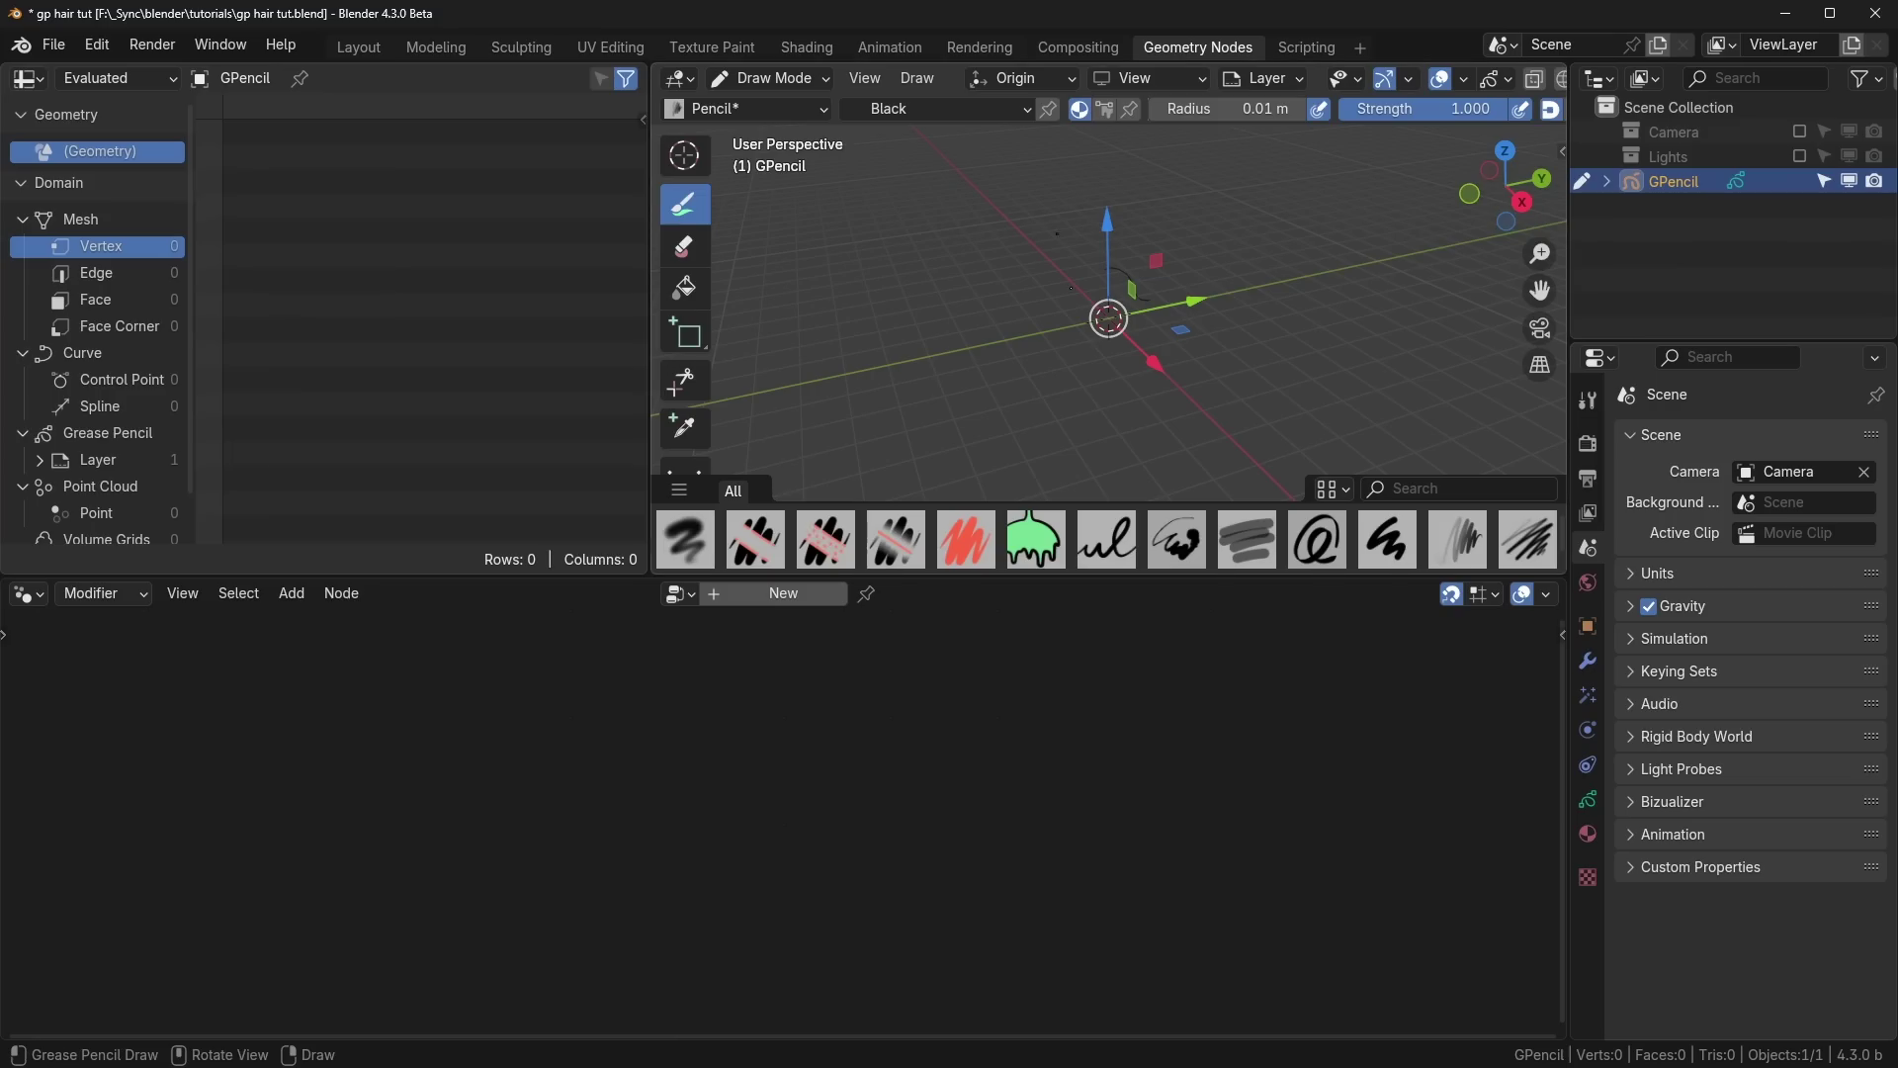
key(ctrl+Tab)
click(1017, 283)
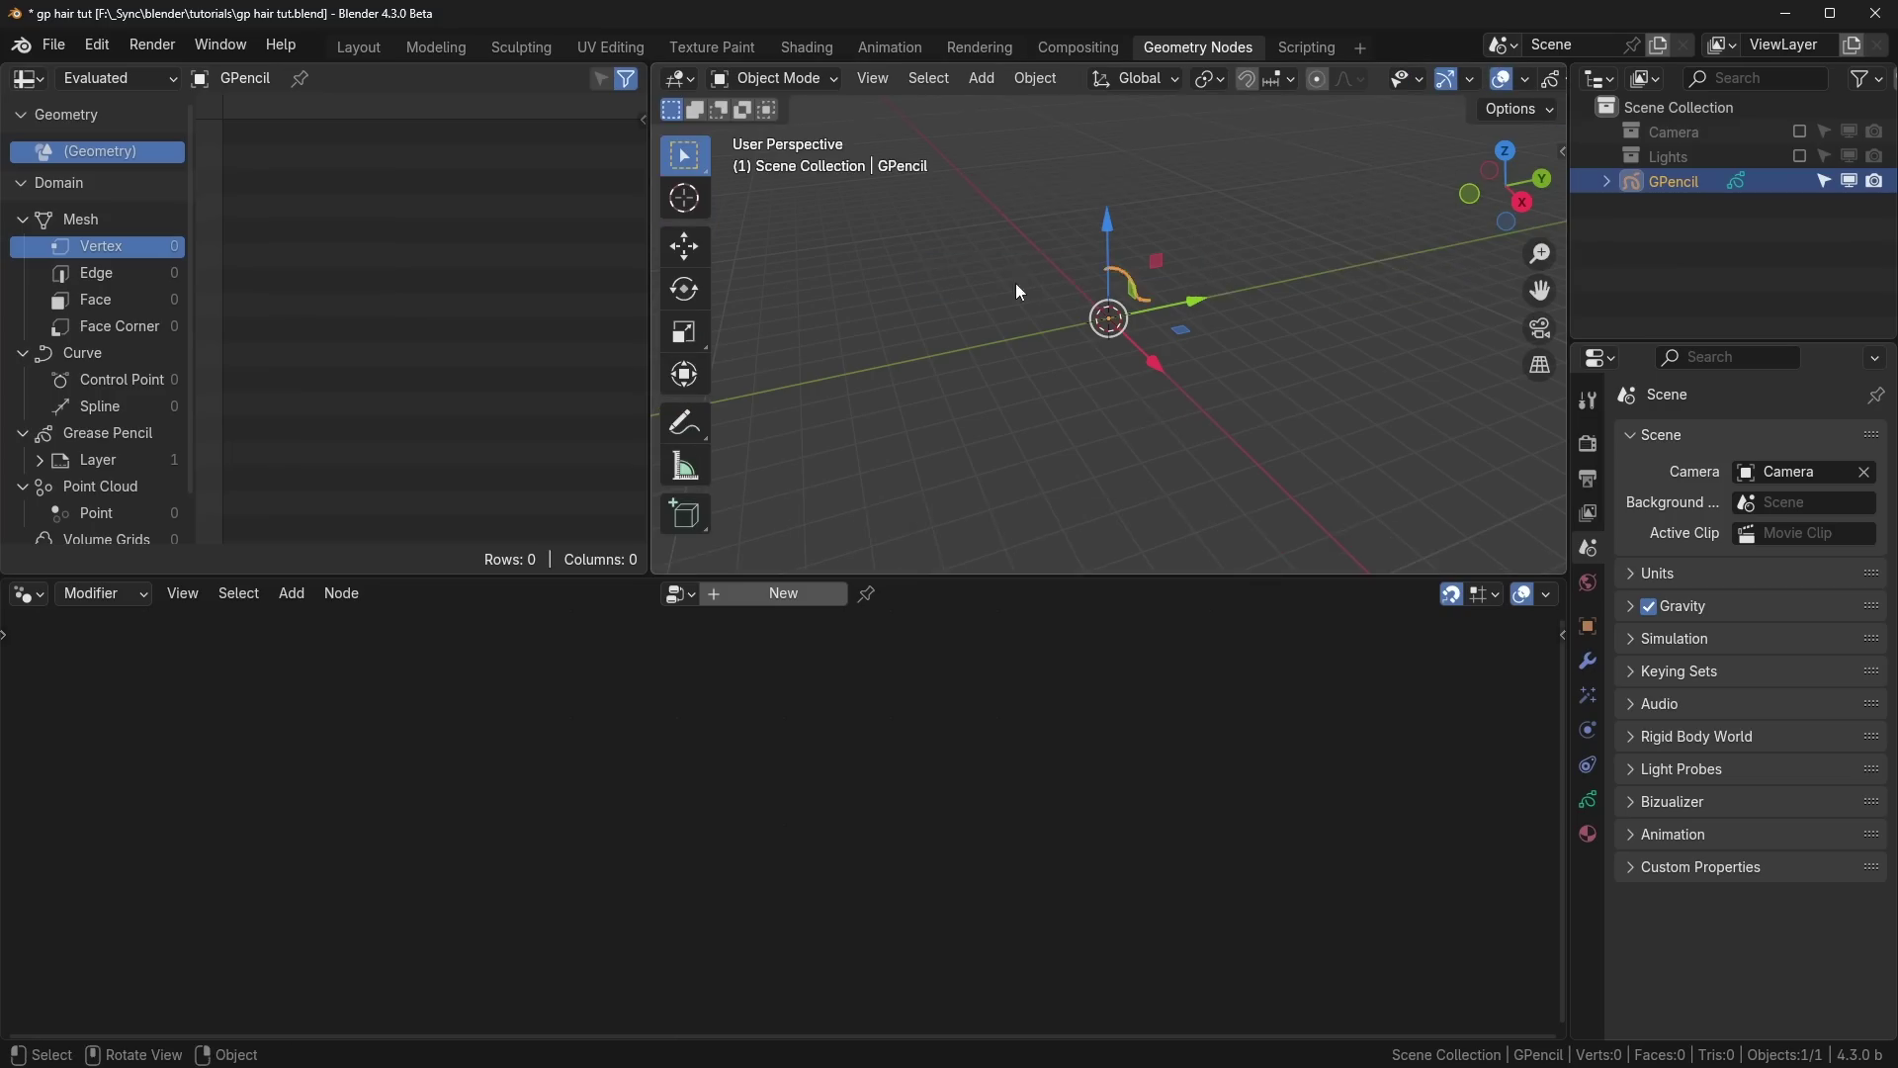
scroll(1183, 347, up, 2)
mouse_move(1183, 347)
middle_down()
mouse_move(1237, 325)
mouse_move(1201, 364)
middle_up()
scroll(1201, 363, up, 5)
click(818, 596)
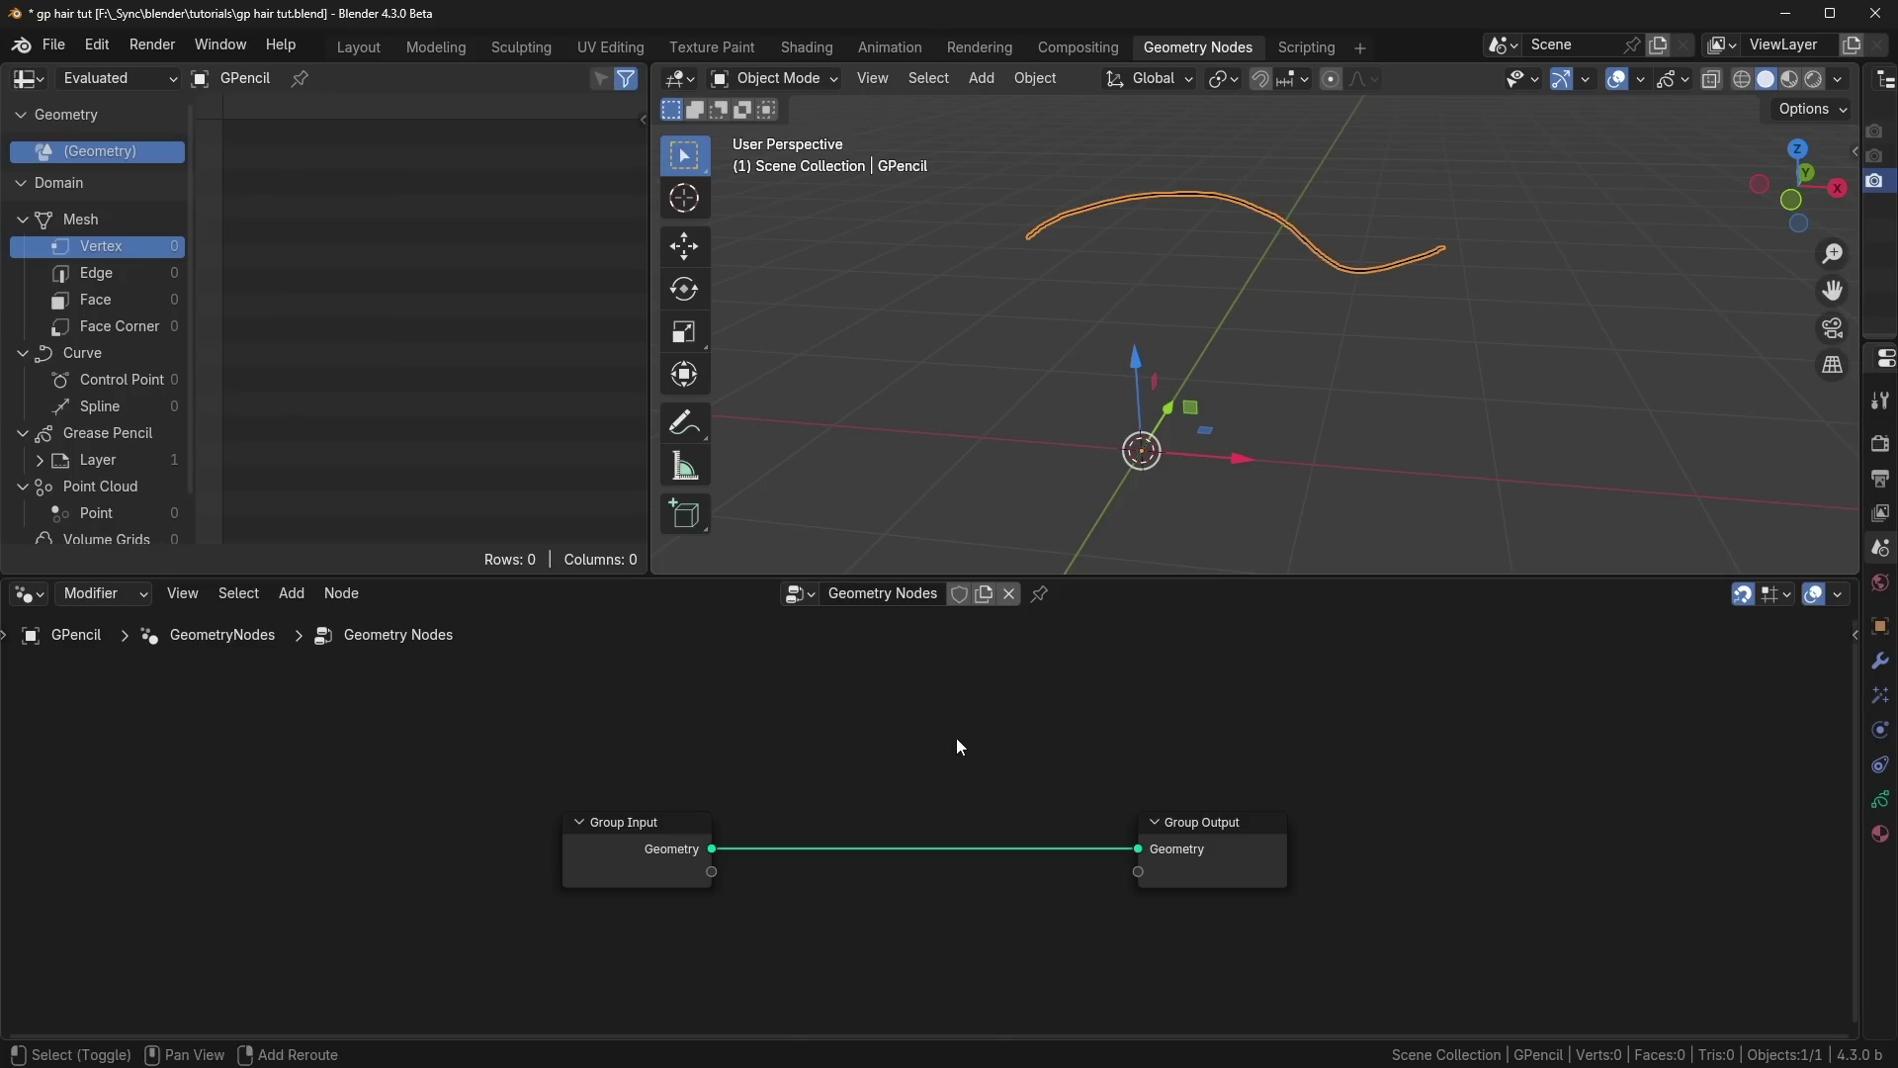
Step: Add a Grease Pencil to Curves node after Group Input and disable its Layers as Instances option
key(shift+a)
text(greas)
key(Down)
key(Return)
click(599, 905)
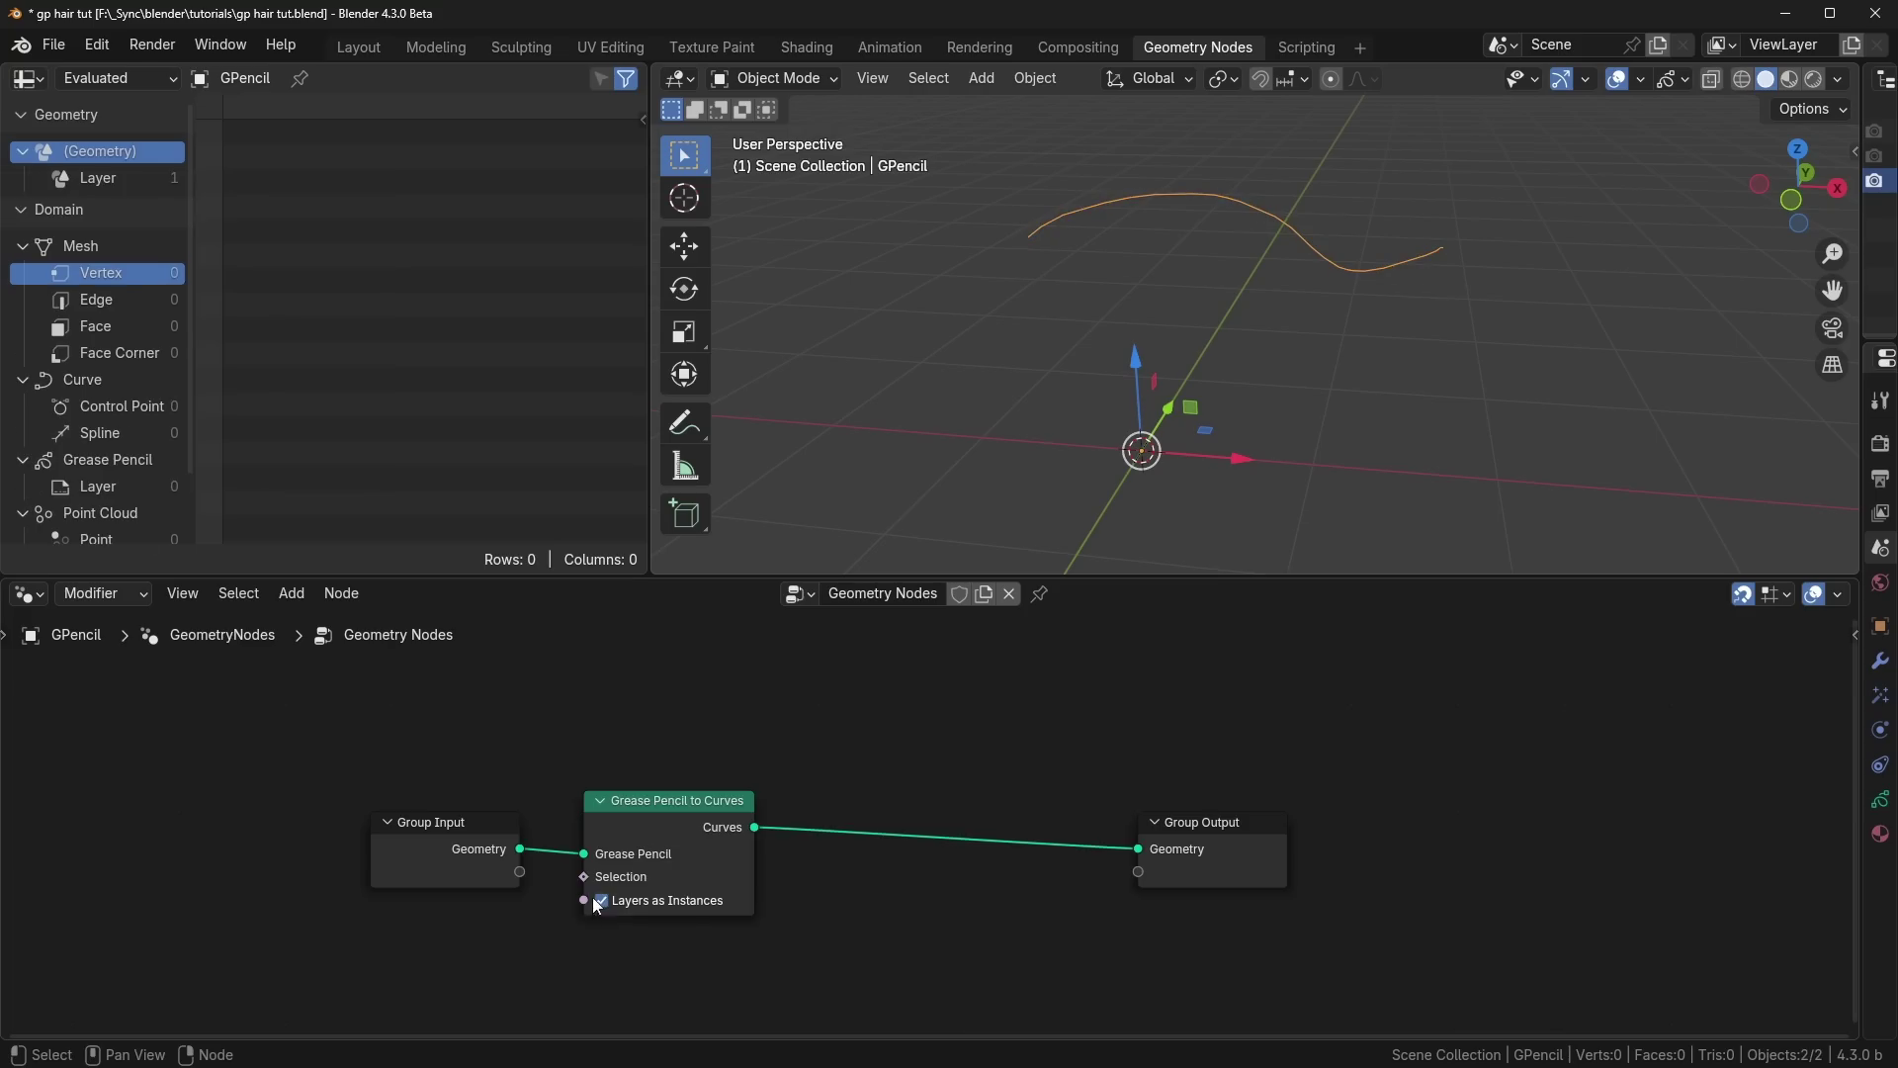
click(603, 901)
Step: Move Group Output farther away and insert a Points to Volume node after Grease Pencil to Curves
drag(1167, 845, 1427, 845)
key(shift+a)
text(points)
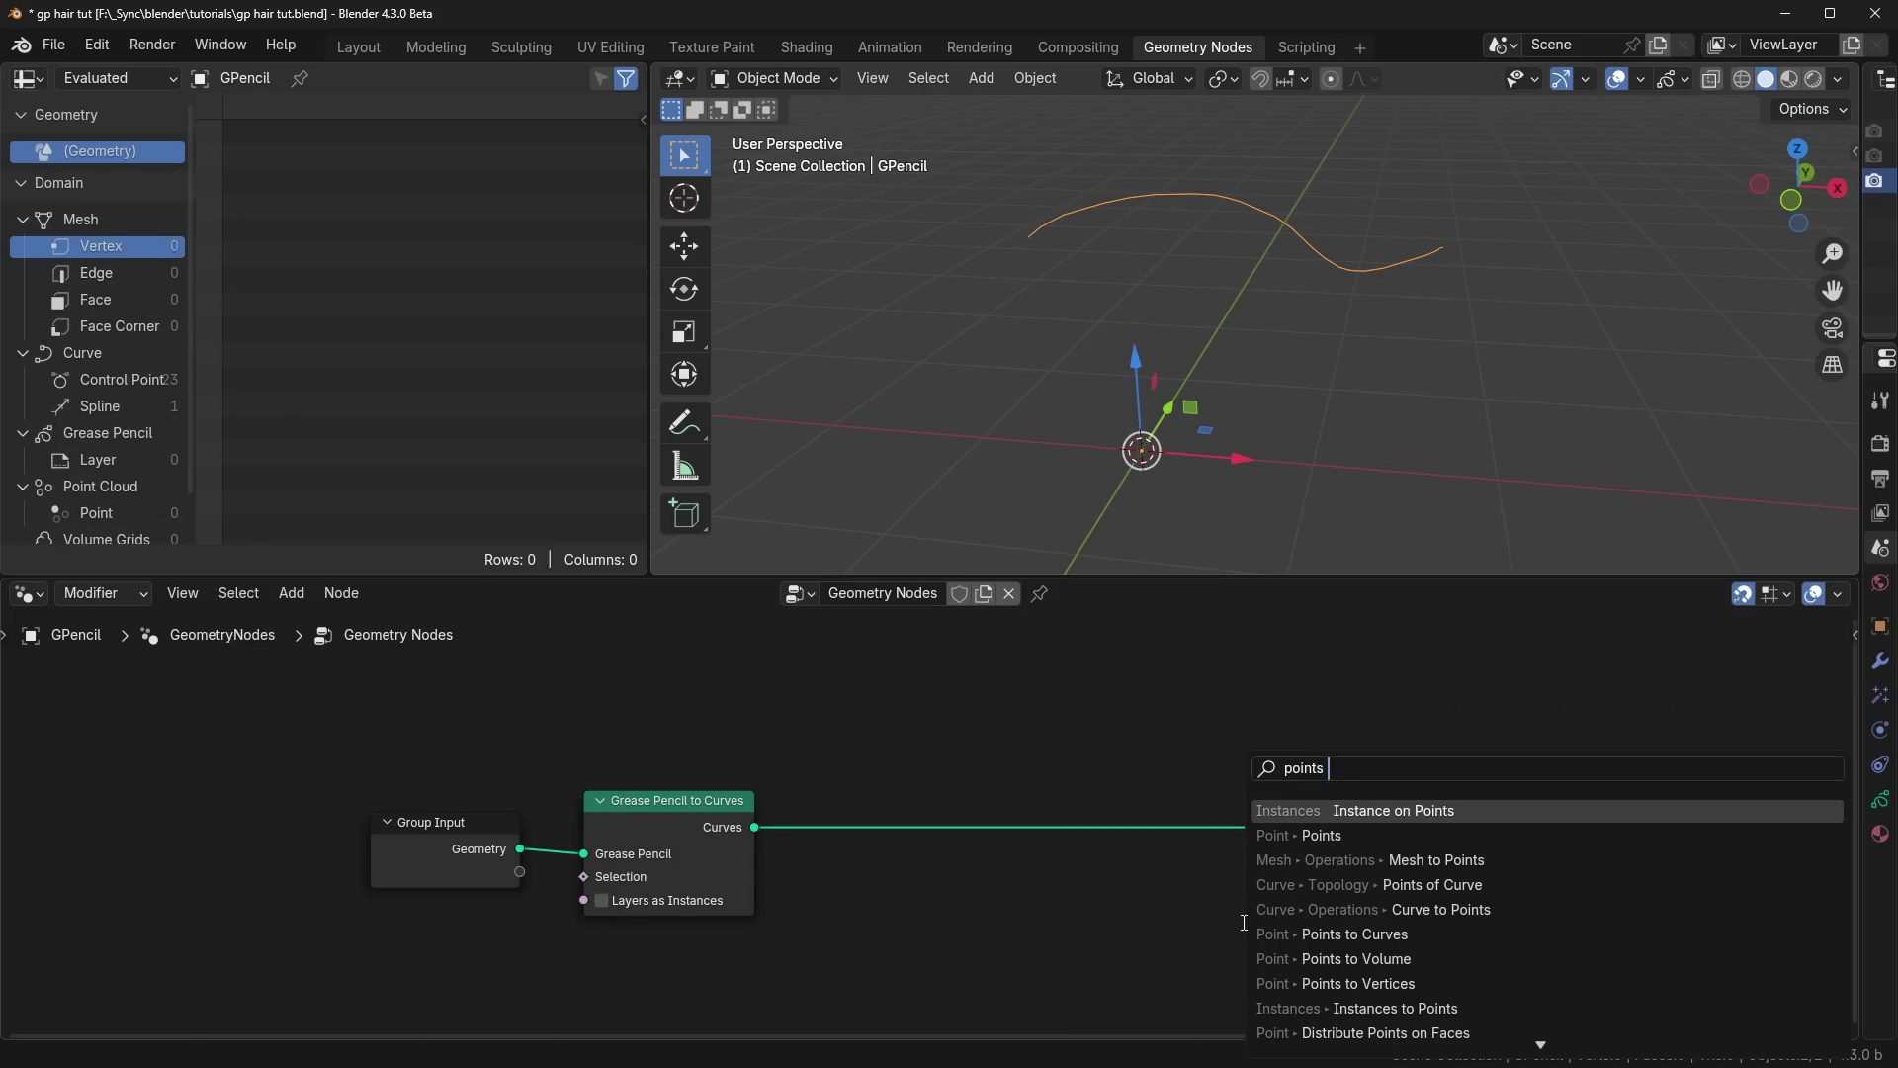
text(to v)
key(Return)
click(958, 733)
Step: Insert a Volume to Mesh node between Points to Volume and Group Output
key(shift+a)
text(vol)
key(Return)
click(1182, 733)
middle_drag(1404, 391, 1424, 366)
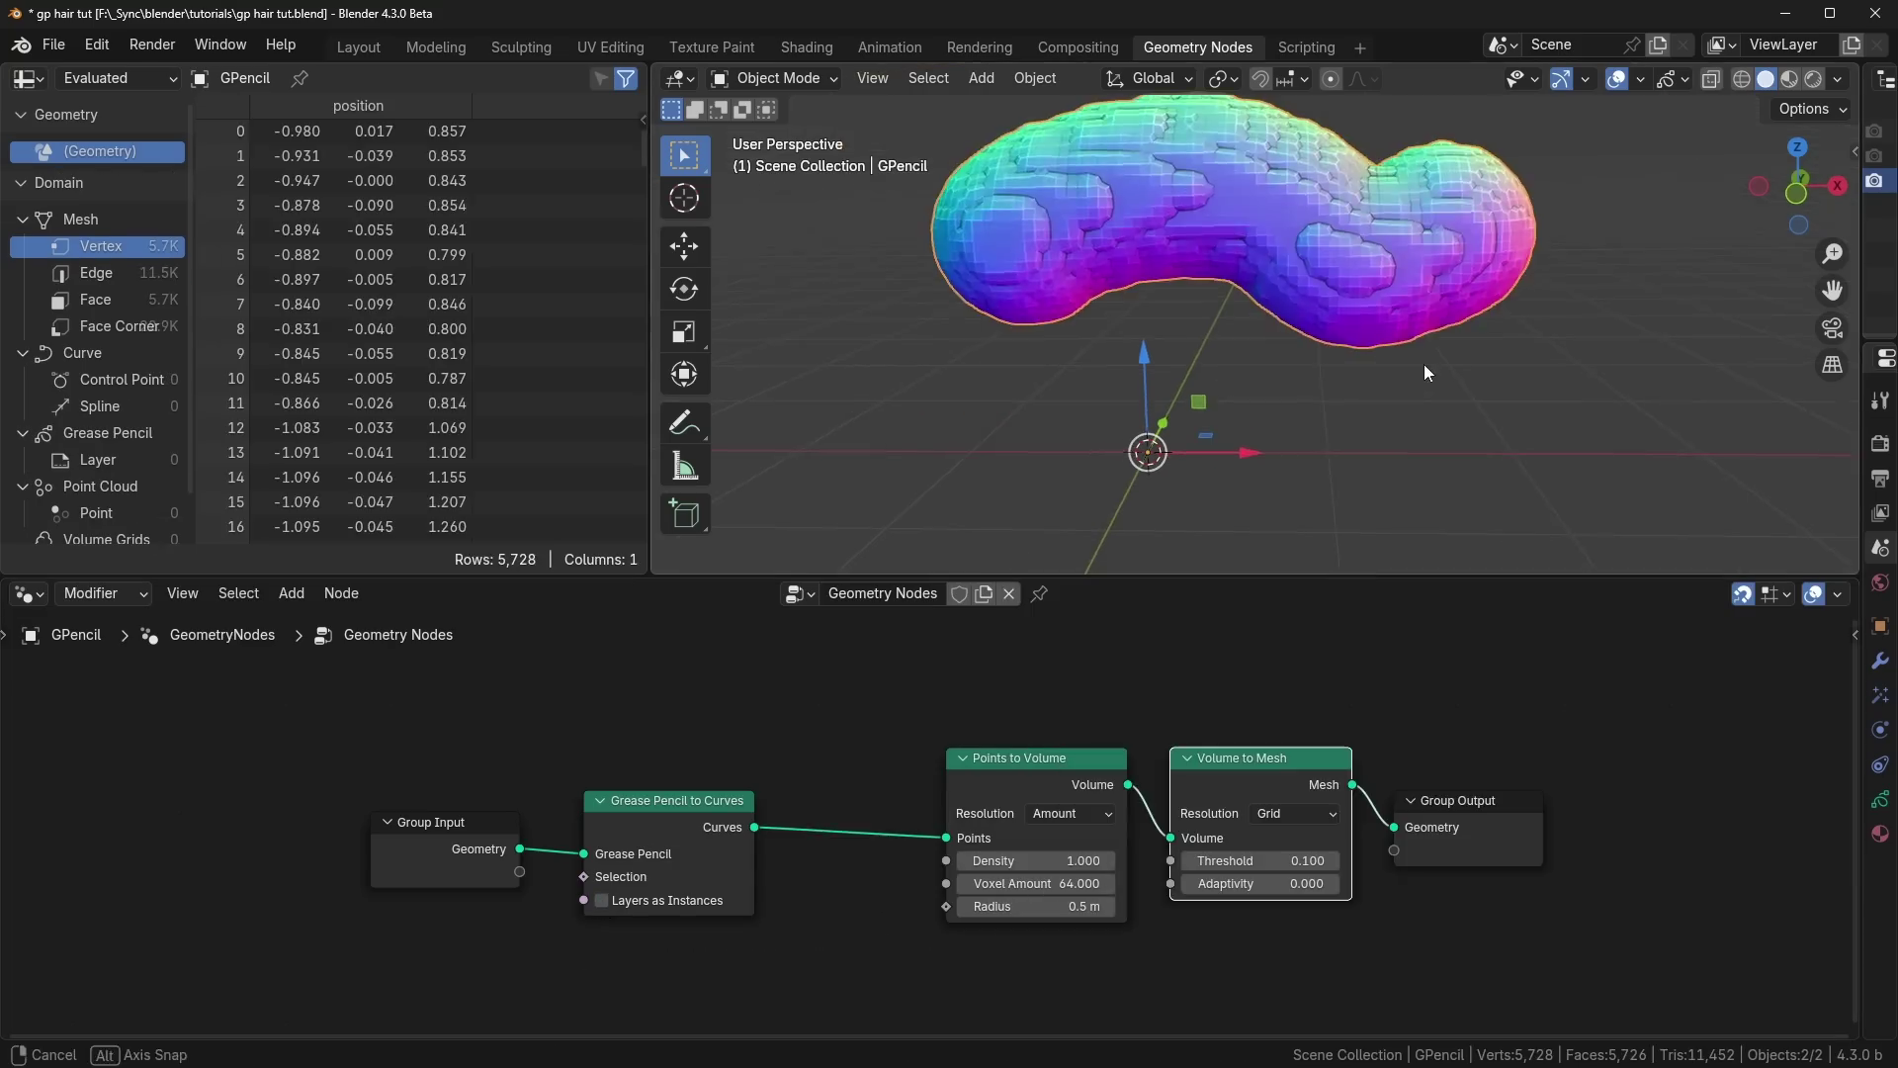
scroll(1420, 380, down, 2)
Step: Shift the first two nodes aside and insert a Resample Curve node in Length mode before Points to Volume
drag(433, 718, 658, 841)
key(g)
click(552, 819)
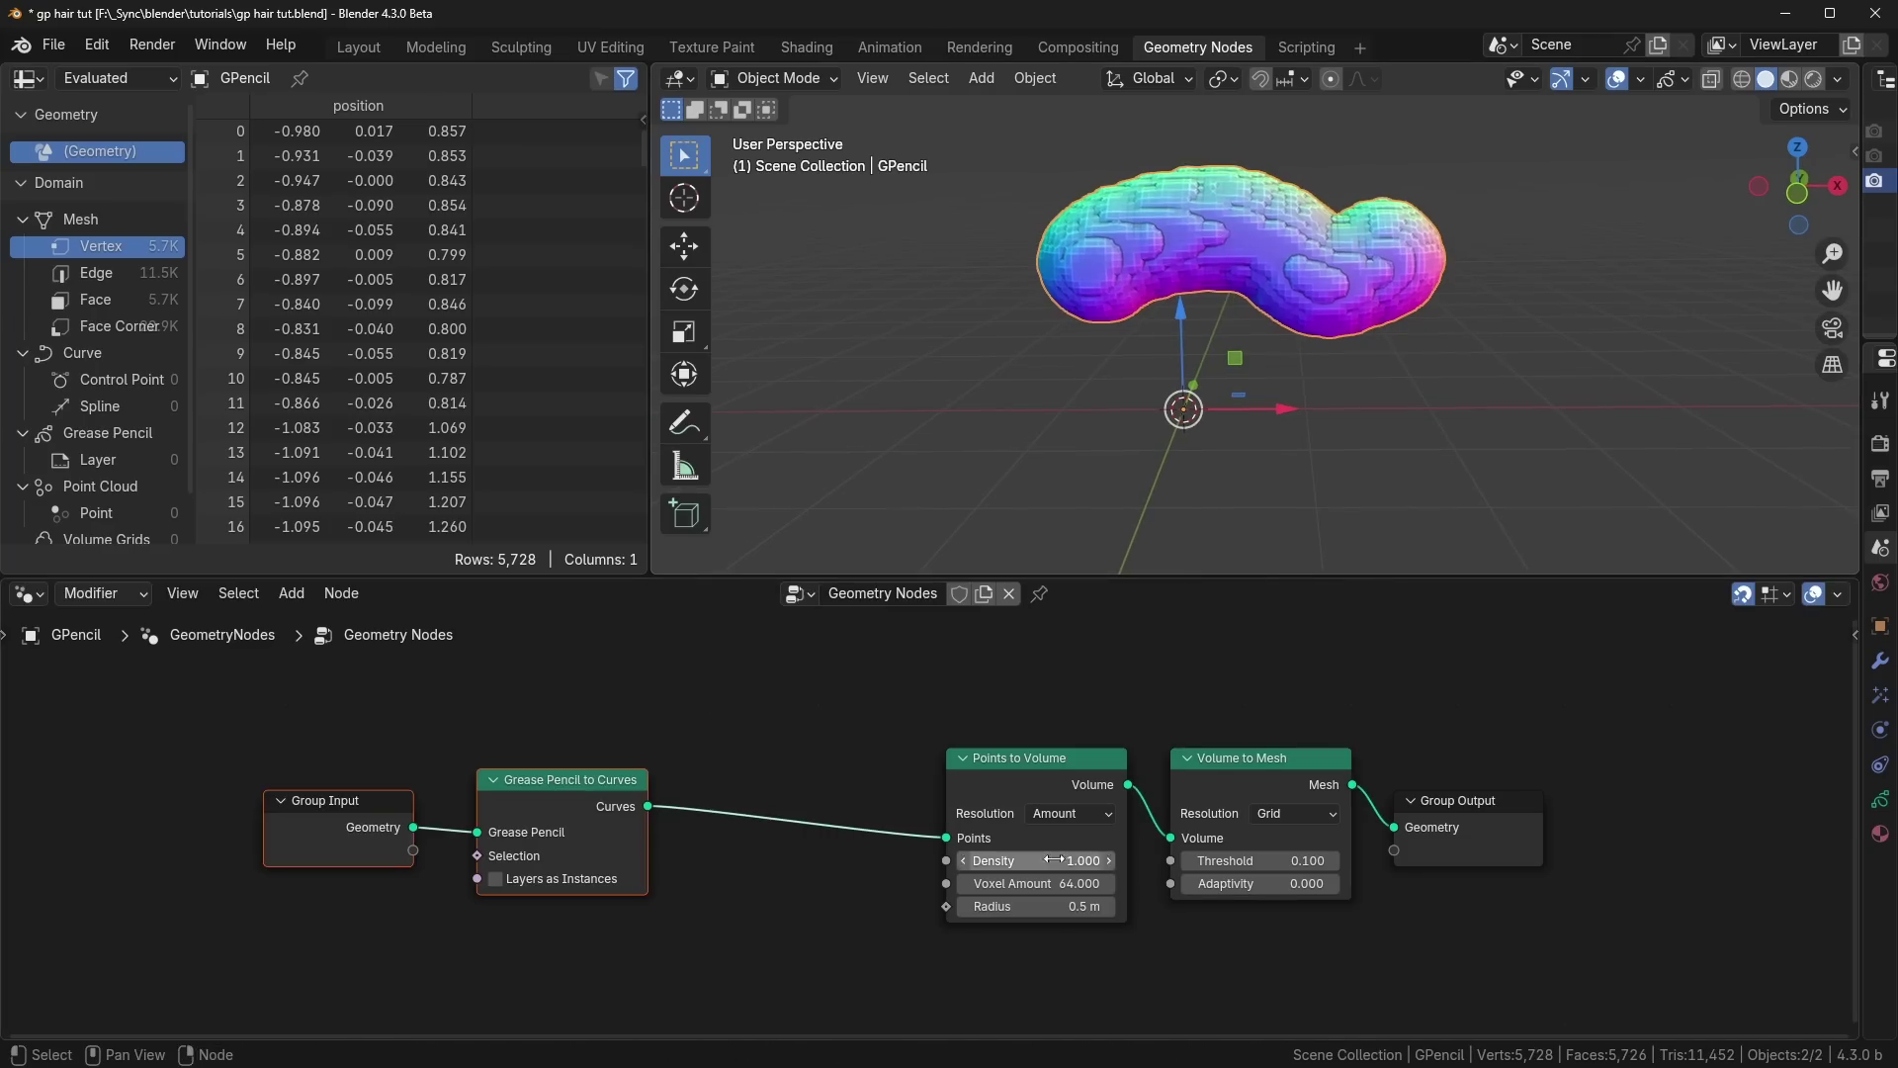
key(shift+a)
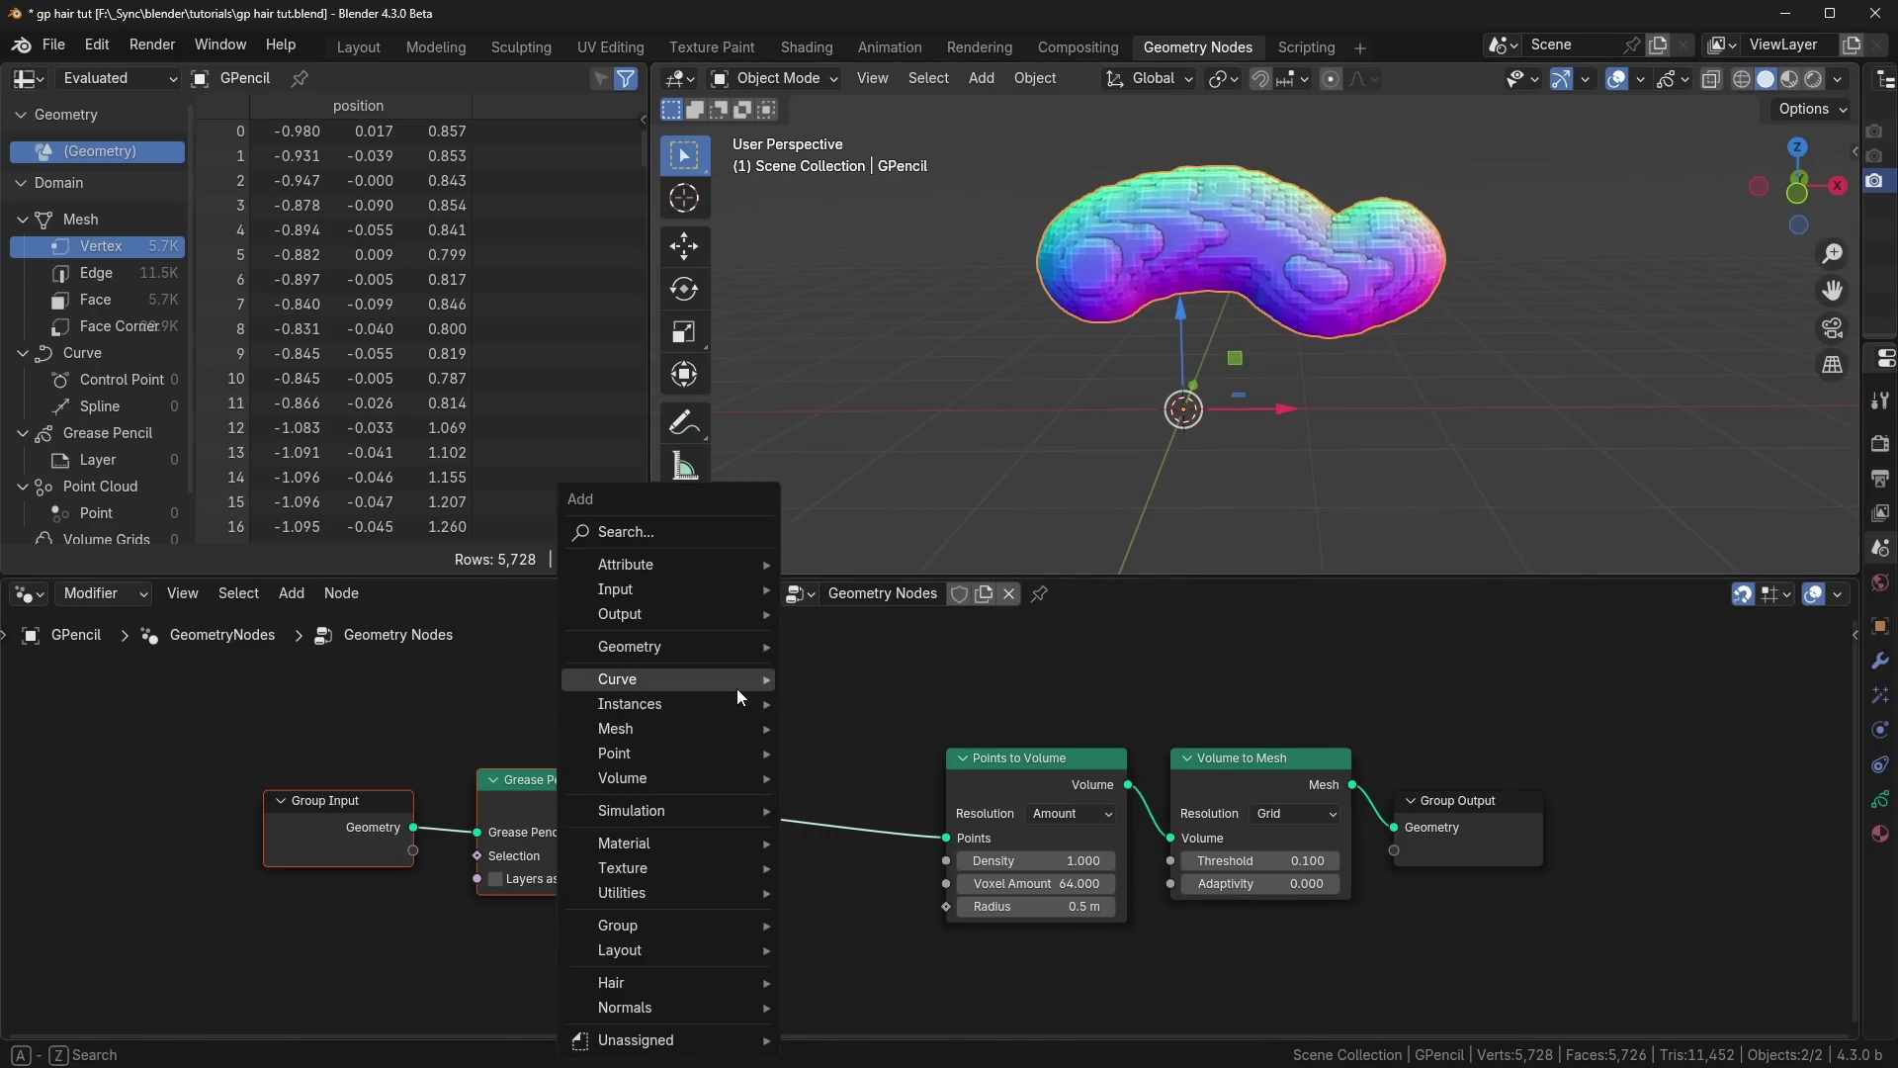
text(resam)
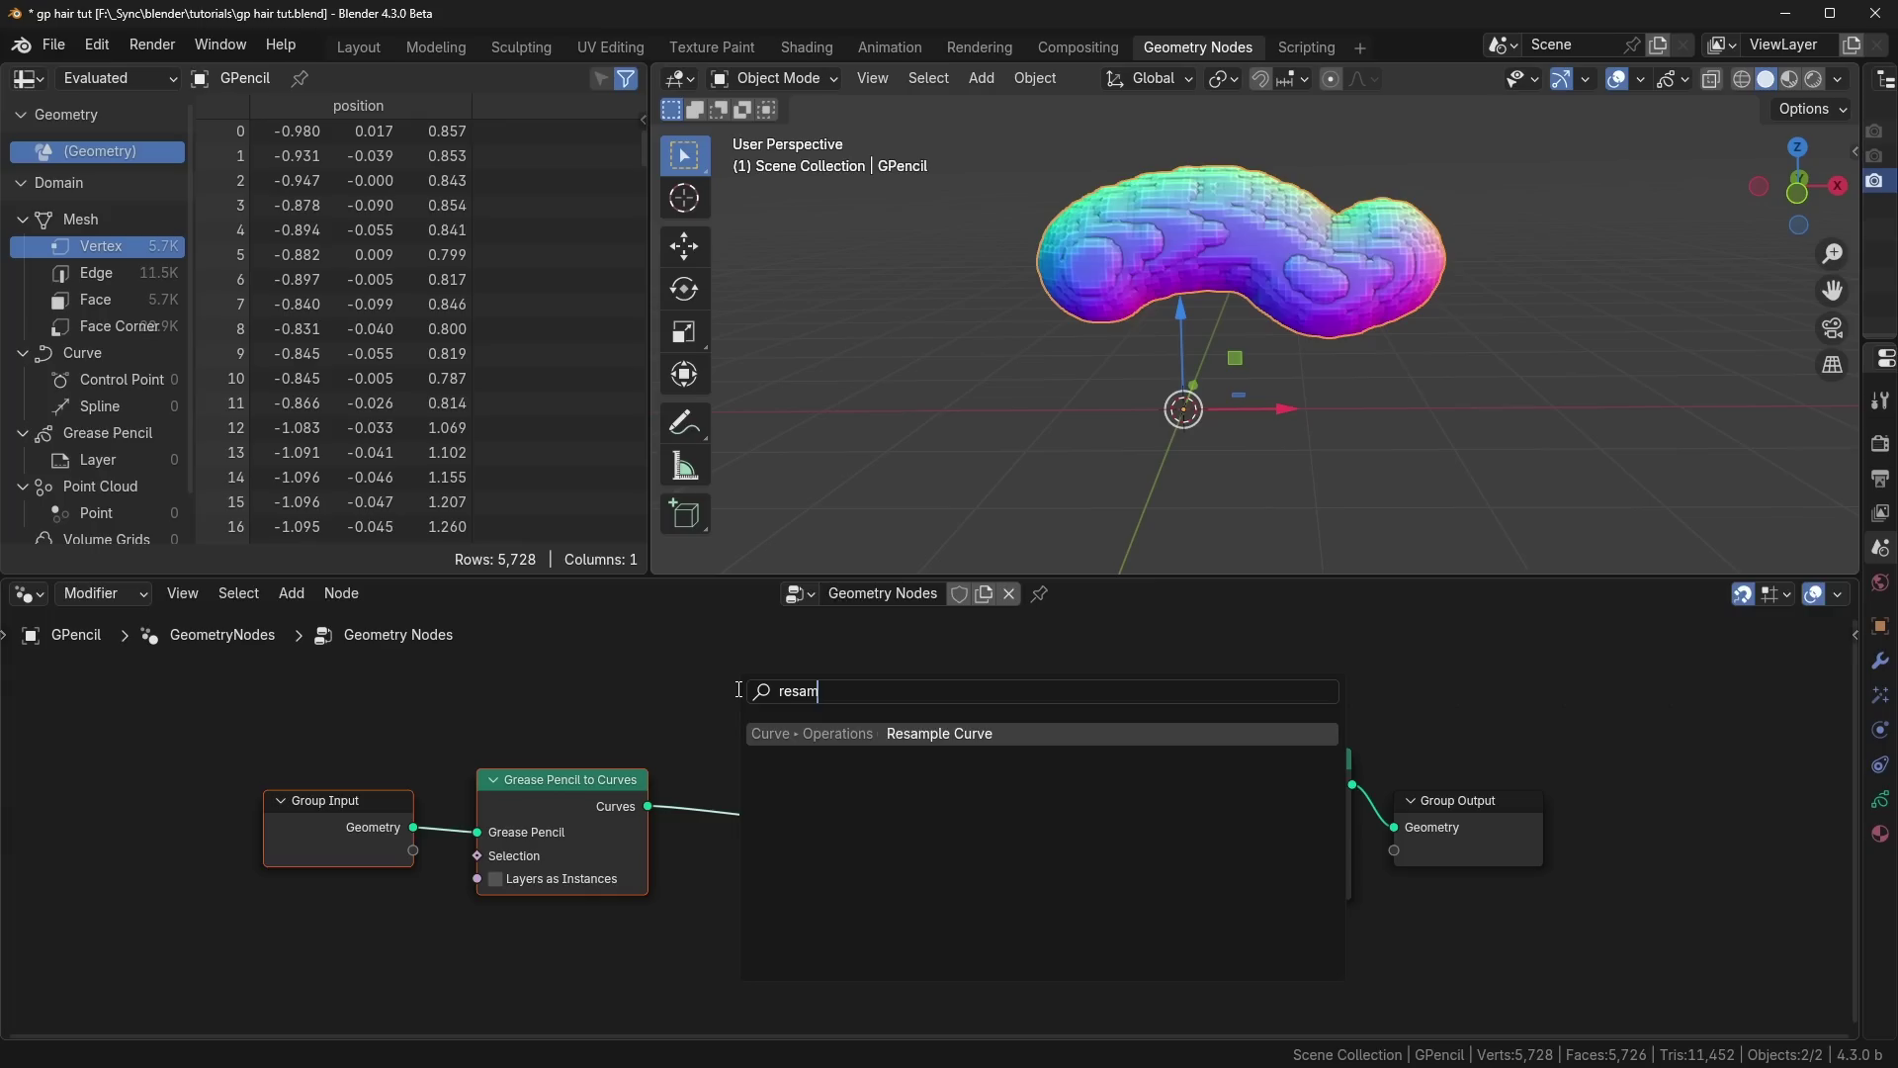
key(Return)
click(737, 734)
click(787, 792)
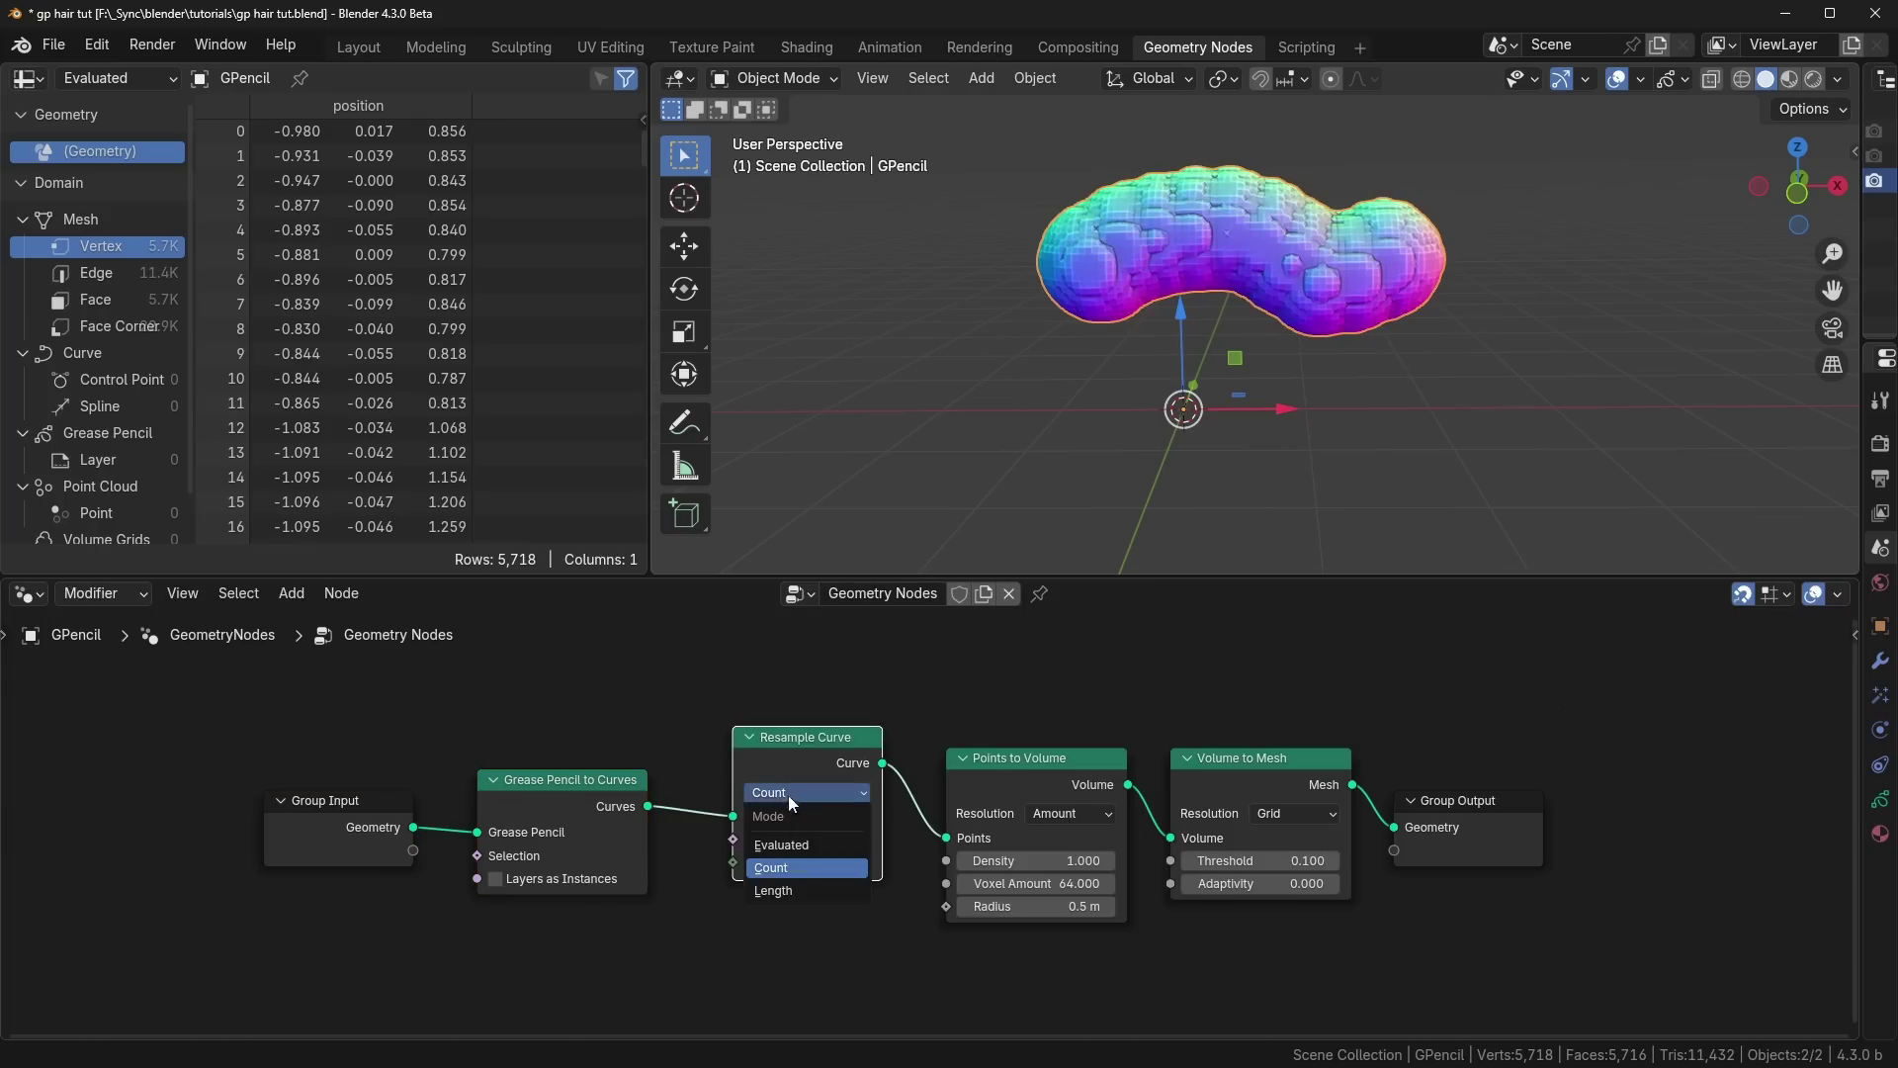
click(793, 888)
Step: Set the Points to Volume resolution to Size, with a 0.05 m voxel size and a 0.2 m radius
scroll(854, 956, up, 1)
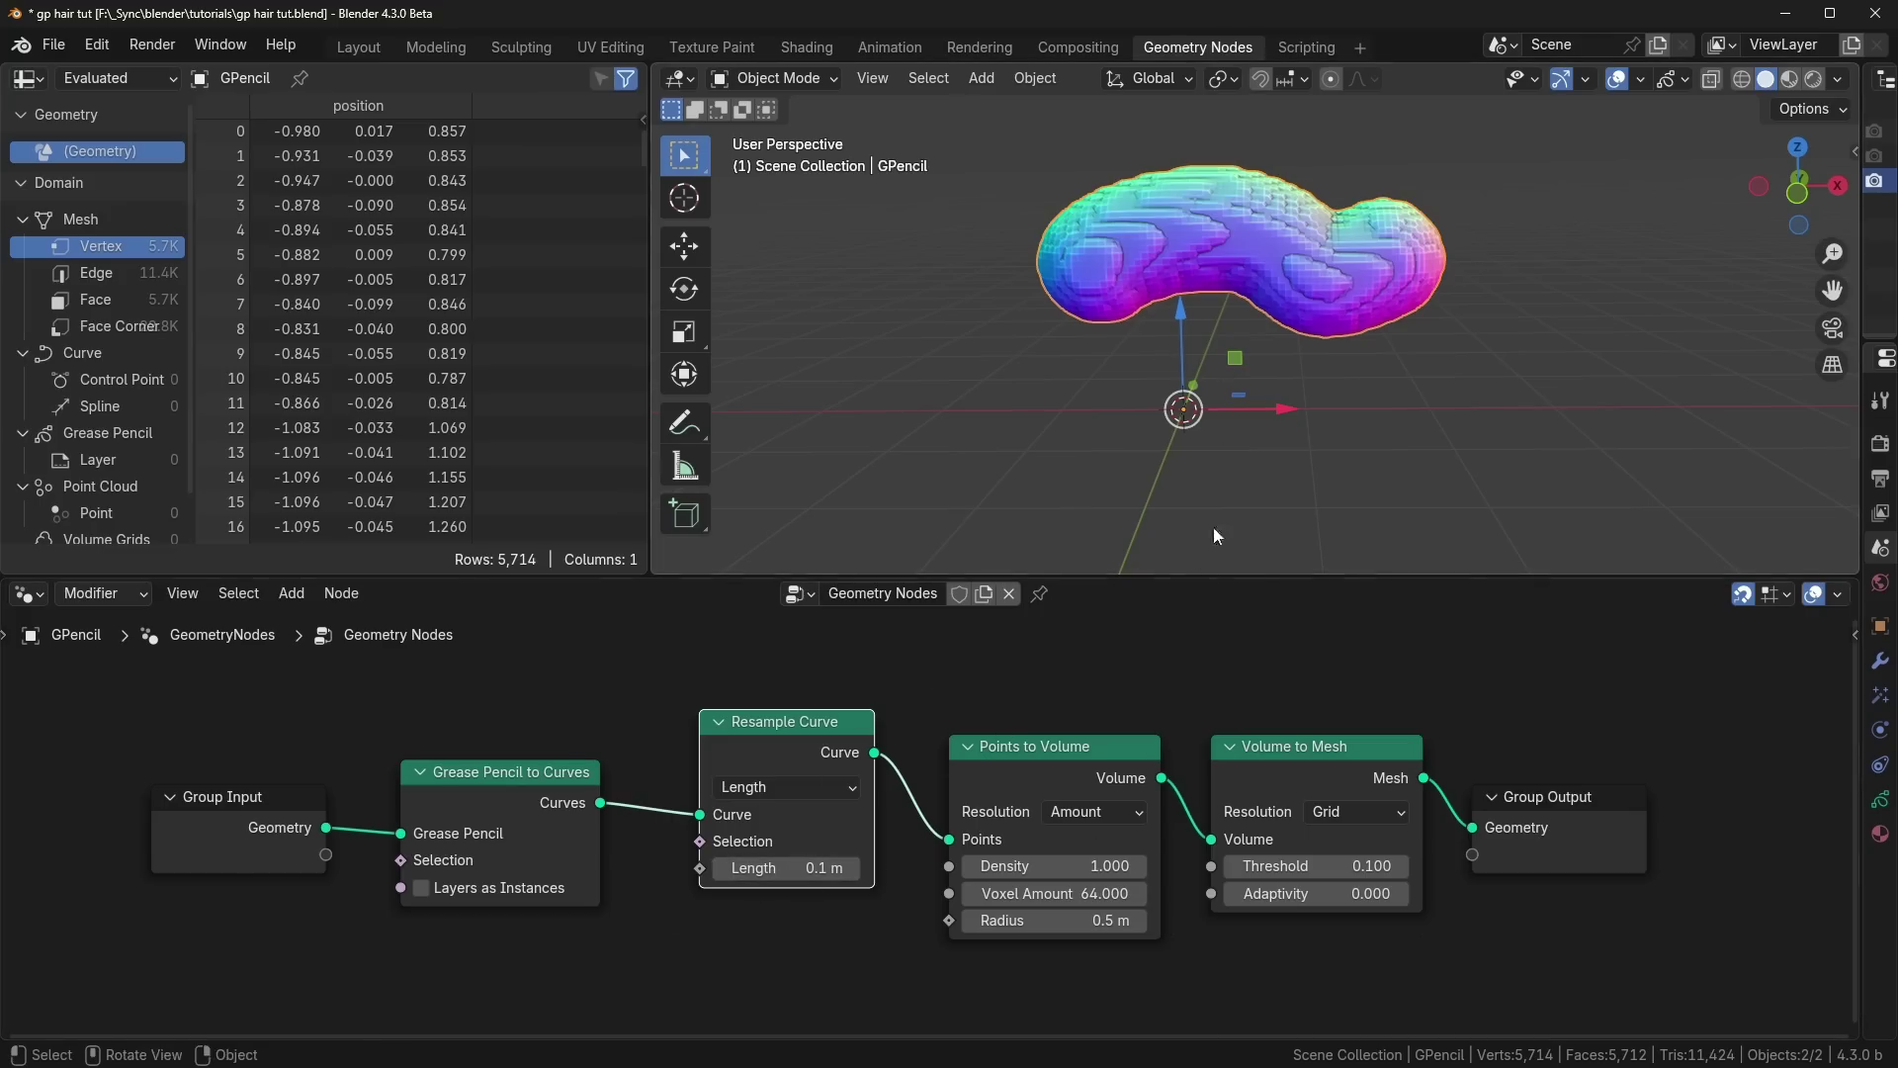
click(1093, 811)
click(1102, 874)
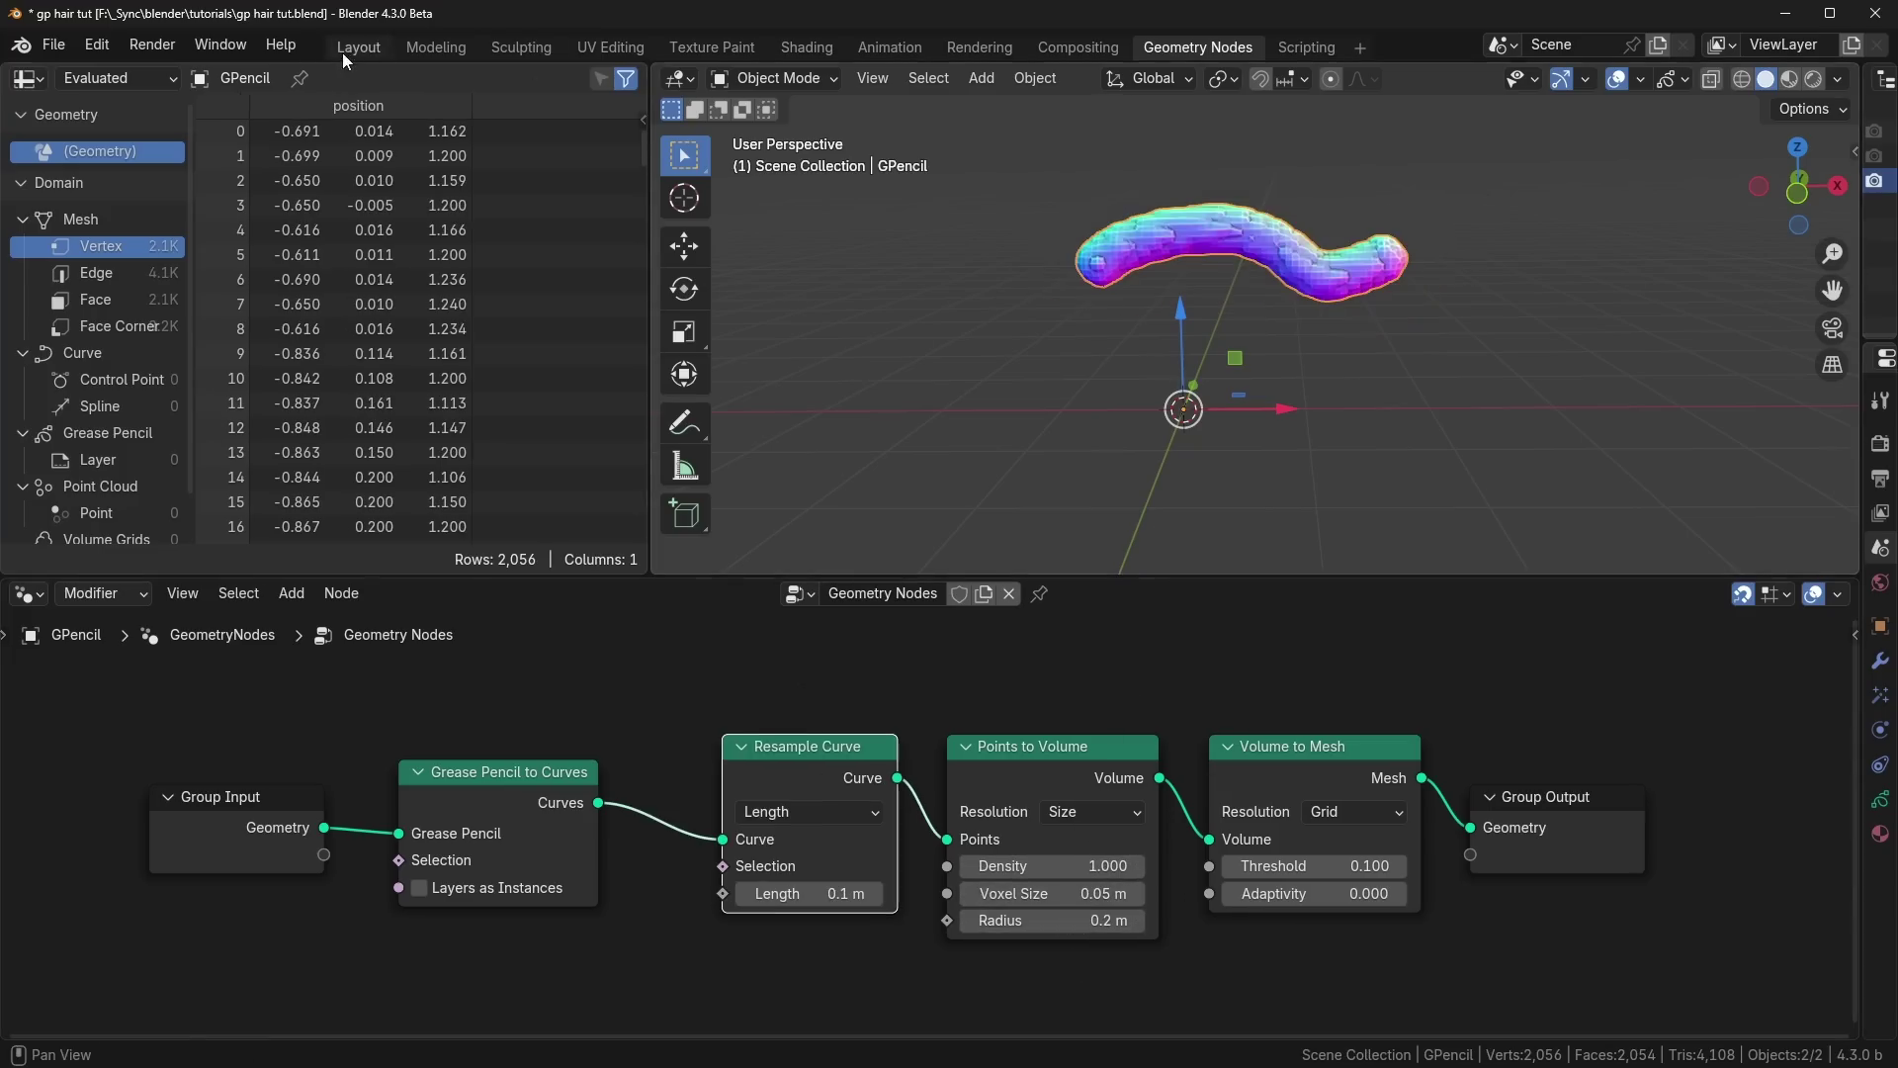
Step: Return to the Layout workspace, deselect the object and enable Auto Keying
click(342, 52)
click(819, 217)
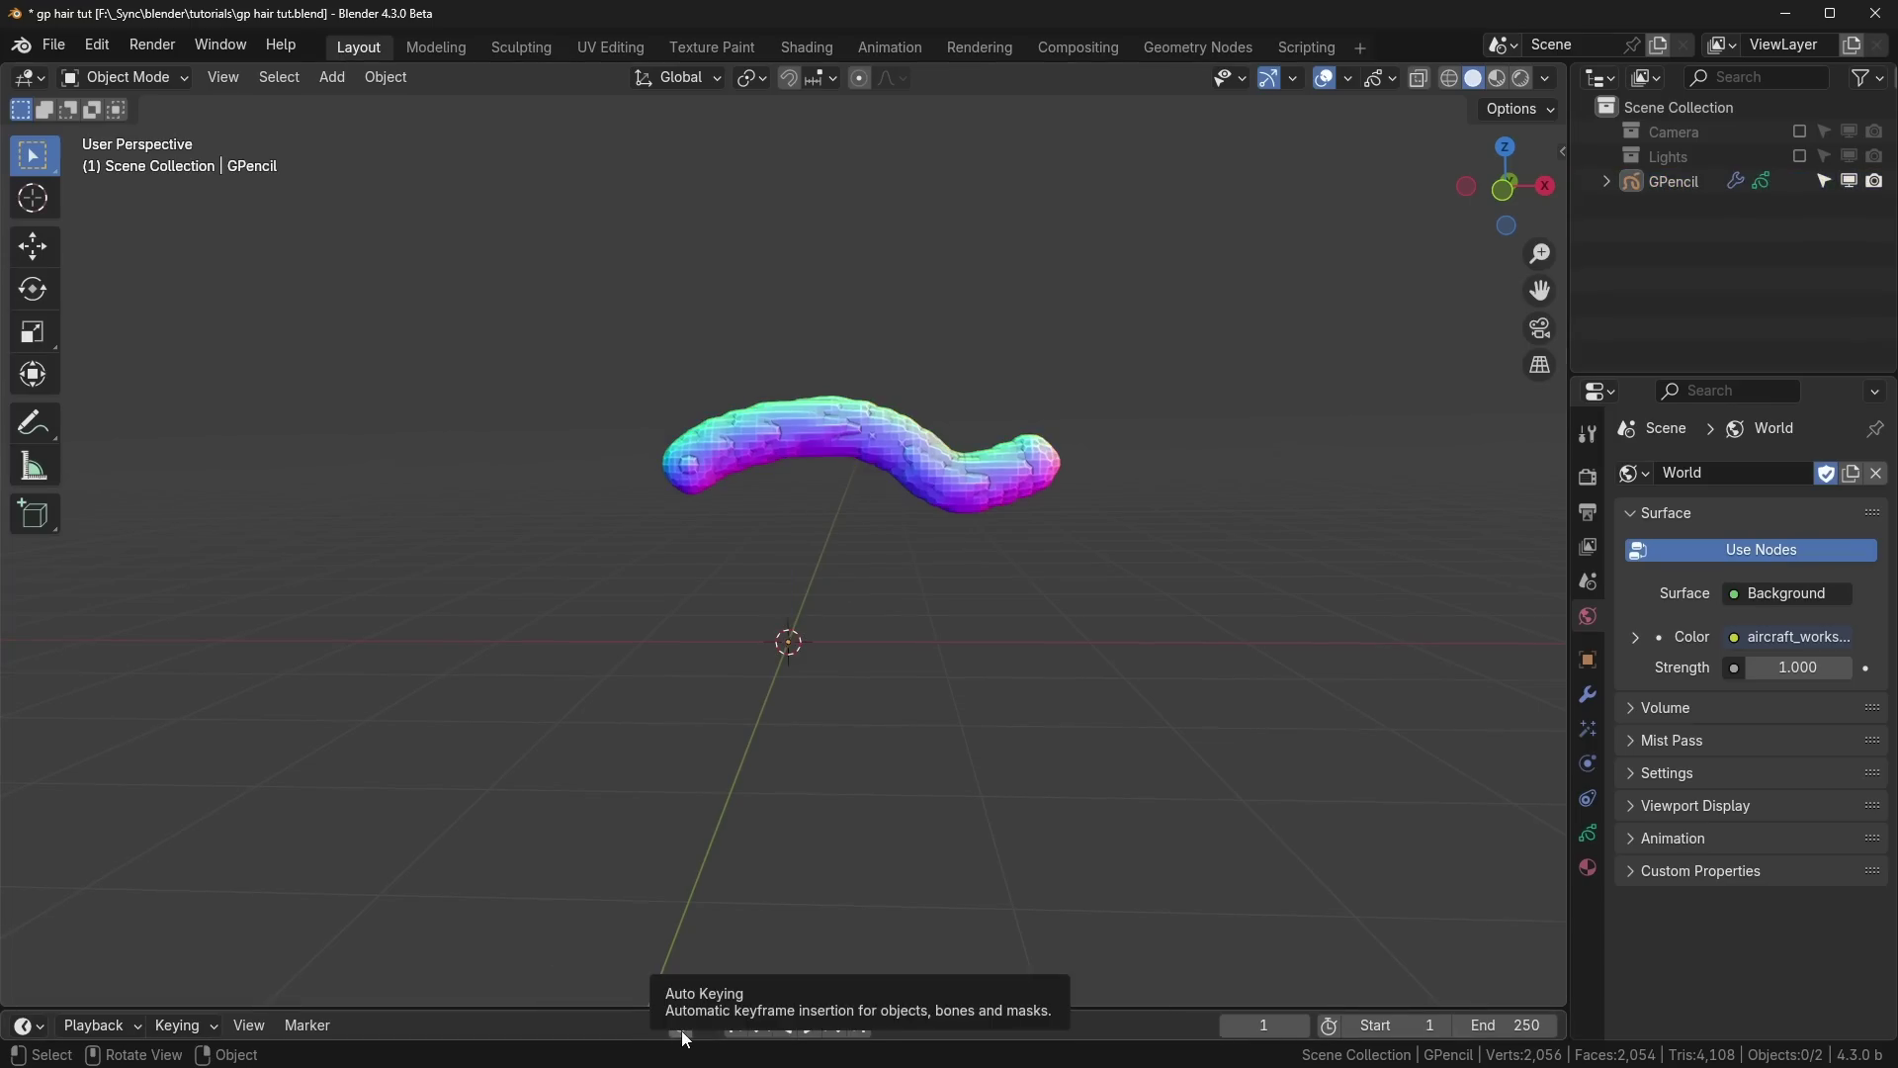
click(680, 1027)
Step: Create a Dope Sheet area above the timeline in Grease Pencil mode and disable its selected-objects-only filter
drag(198, 1009, 155, 1011)
click(27, 738)
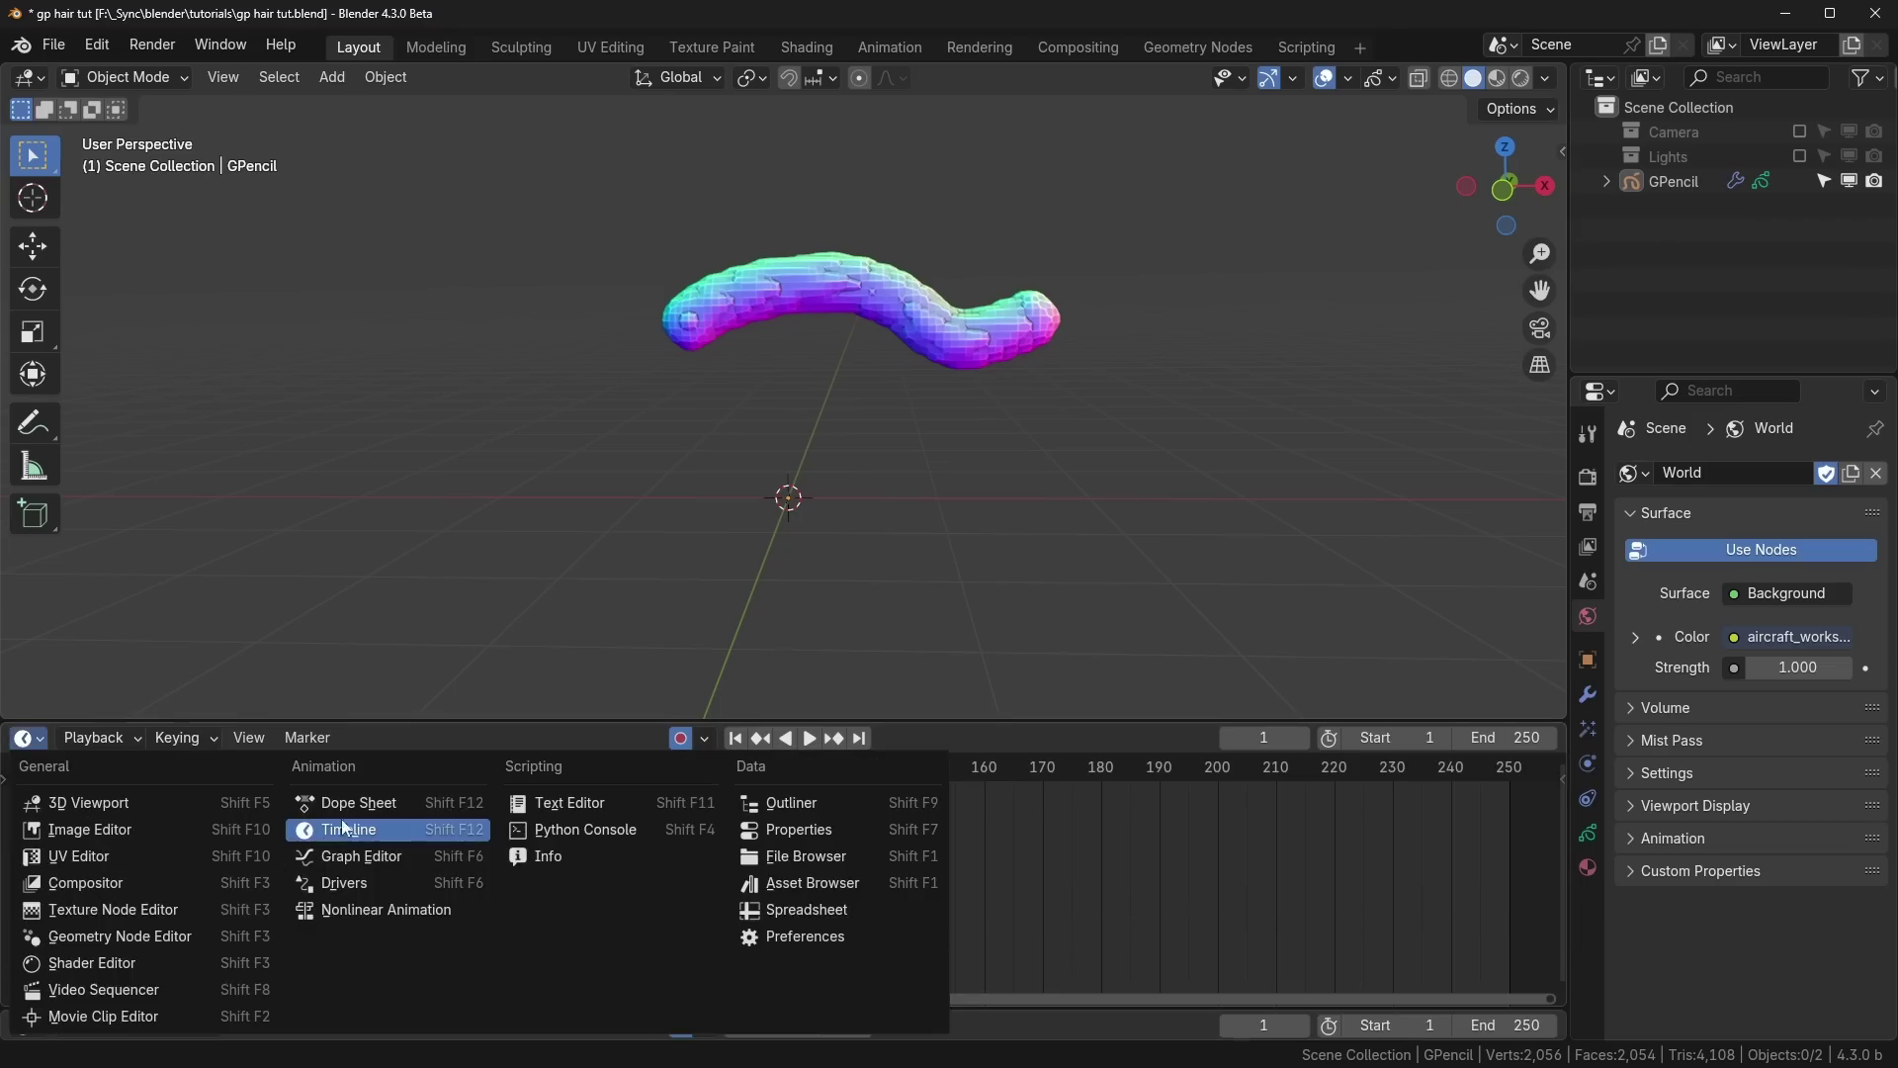
click(352, 797)
click(172, 743)
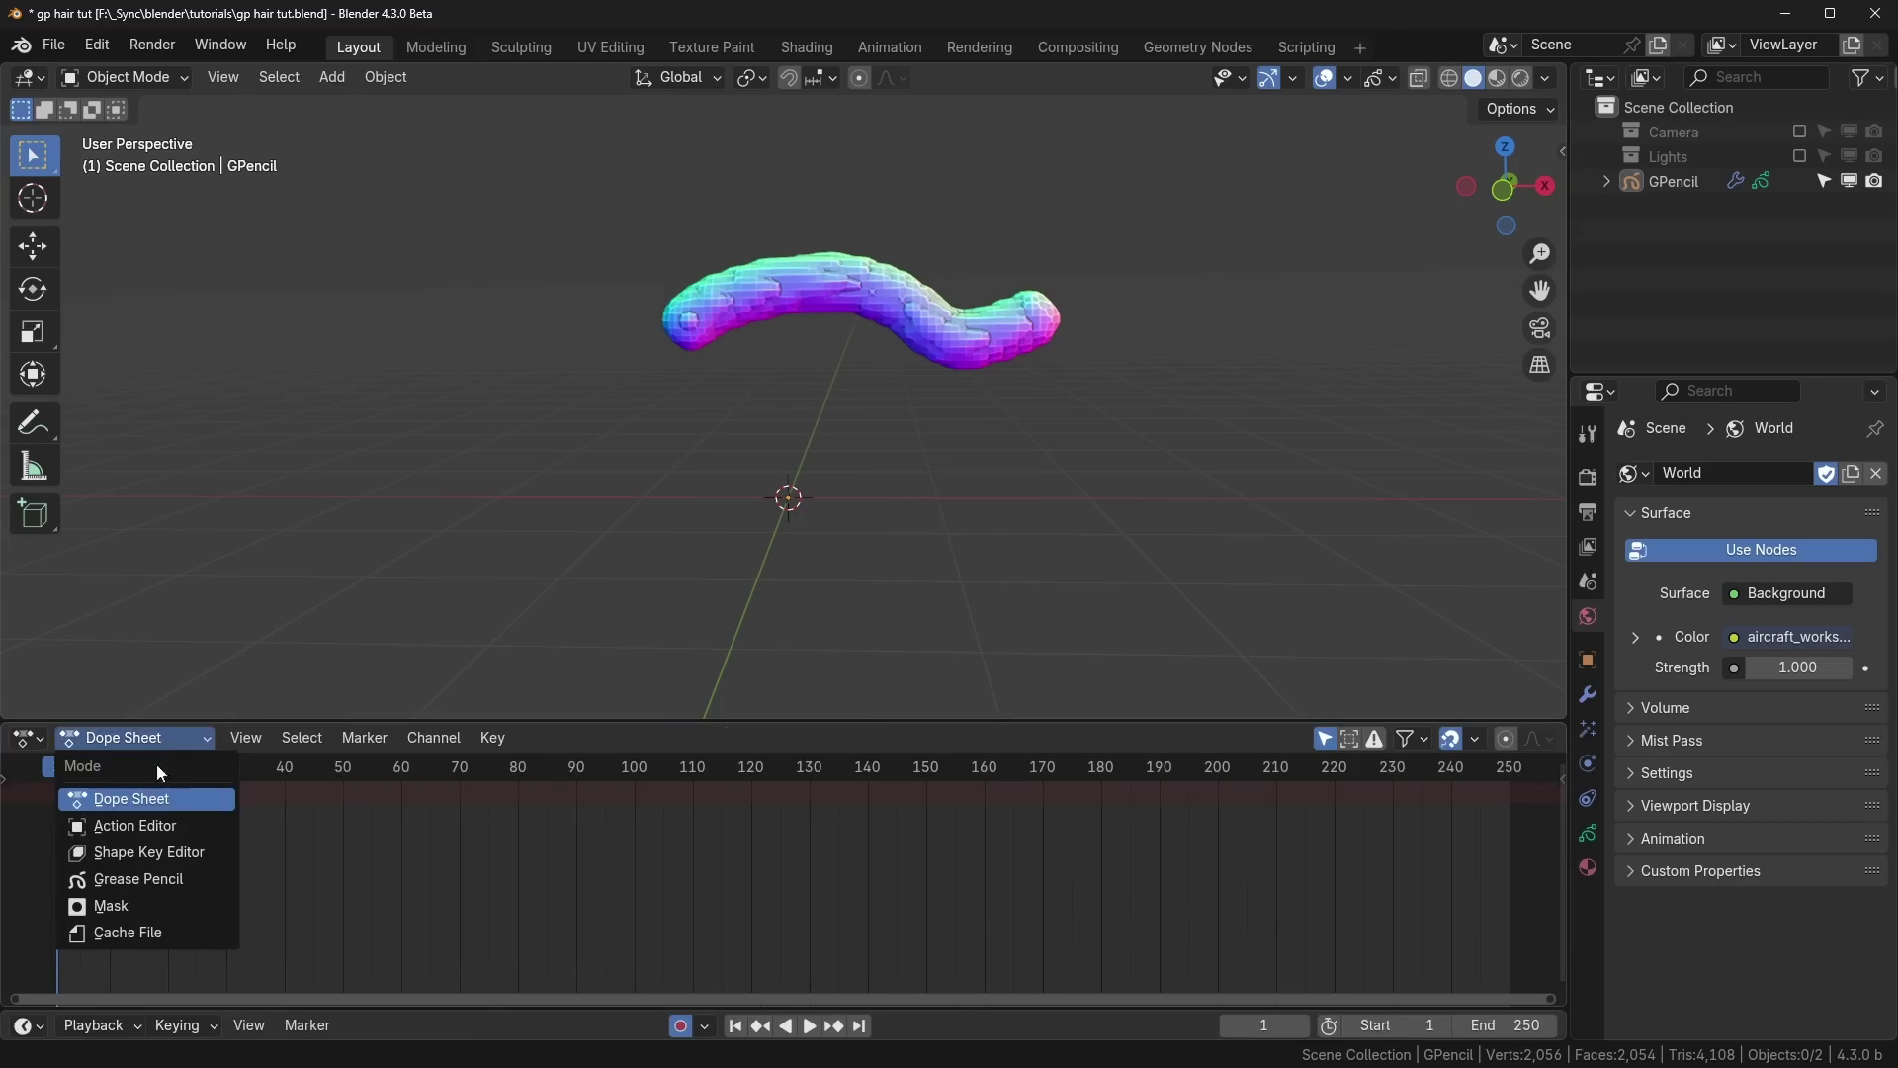
click(137, 880)
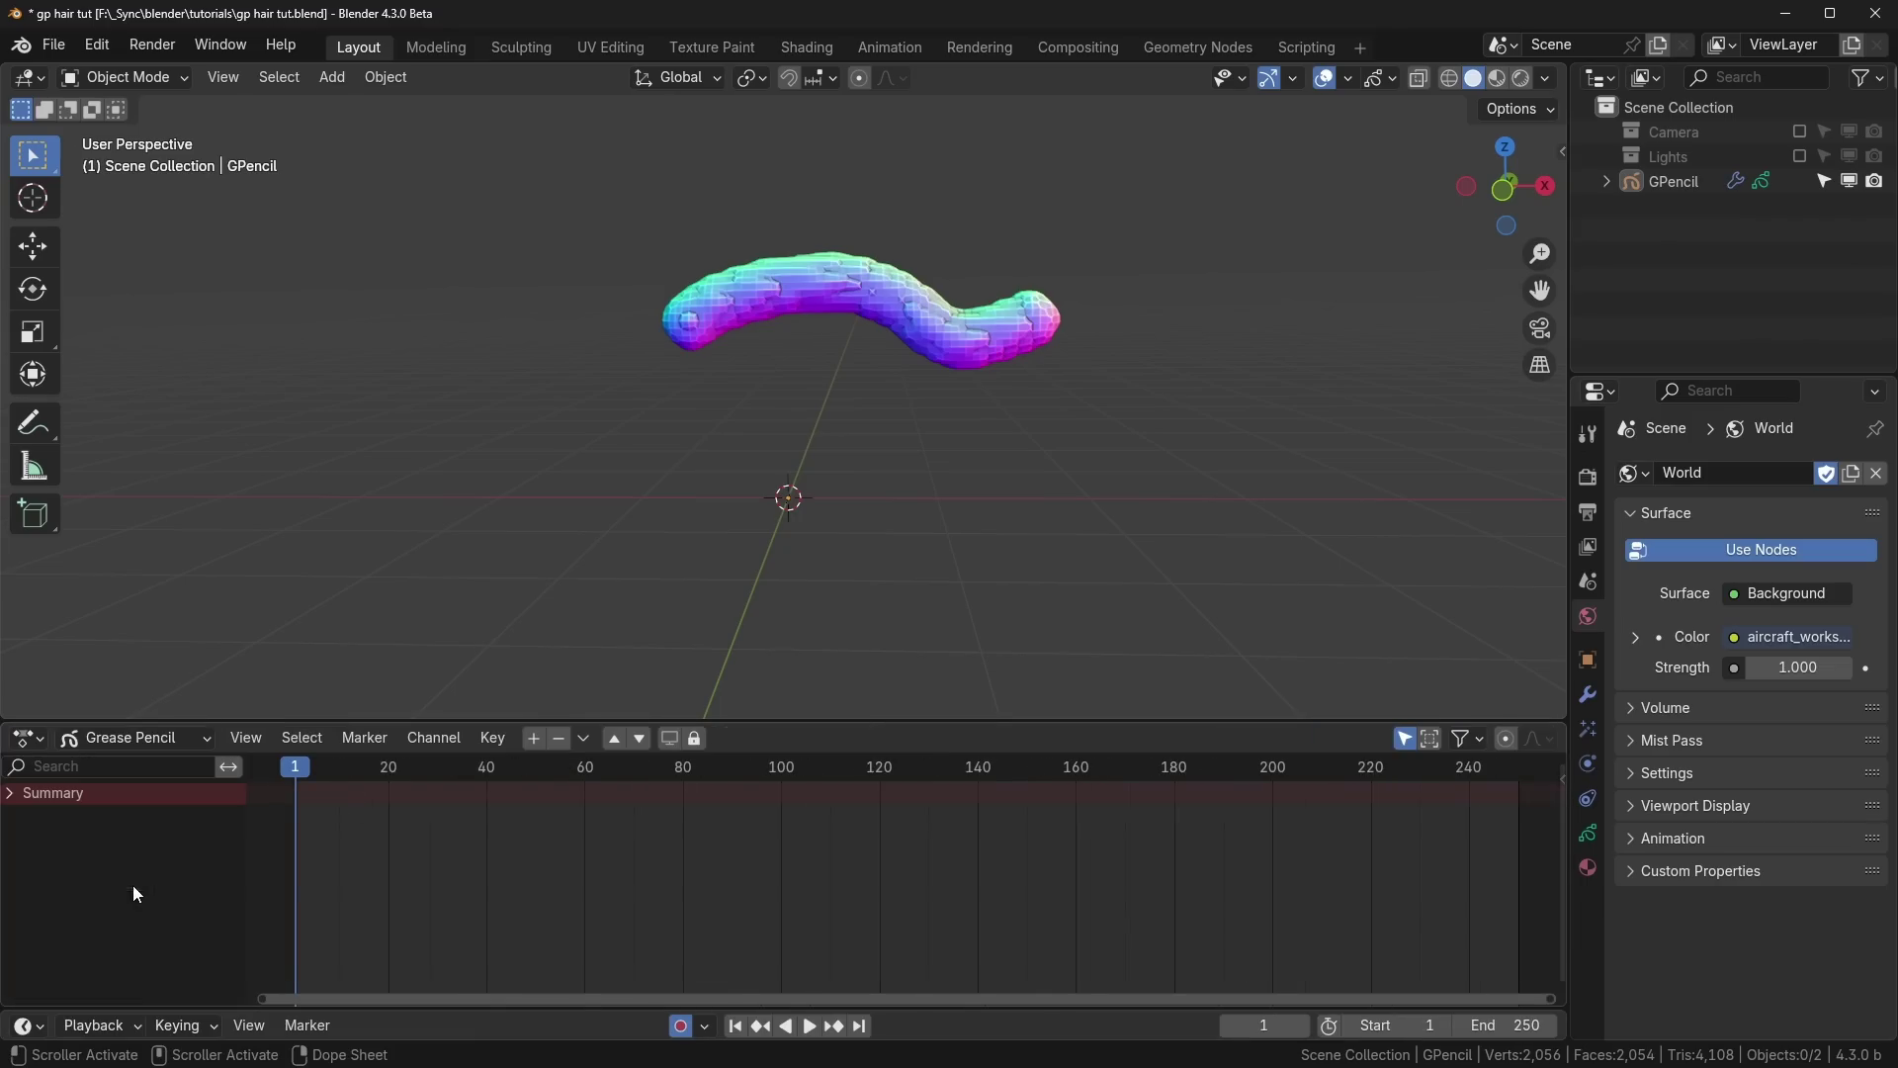
click(1408, 743)
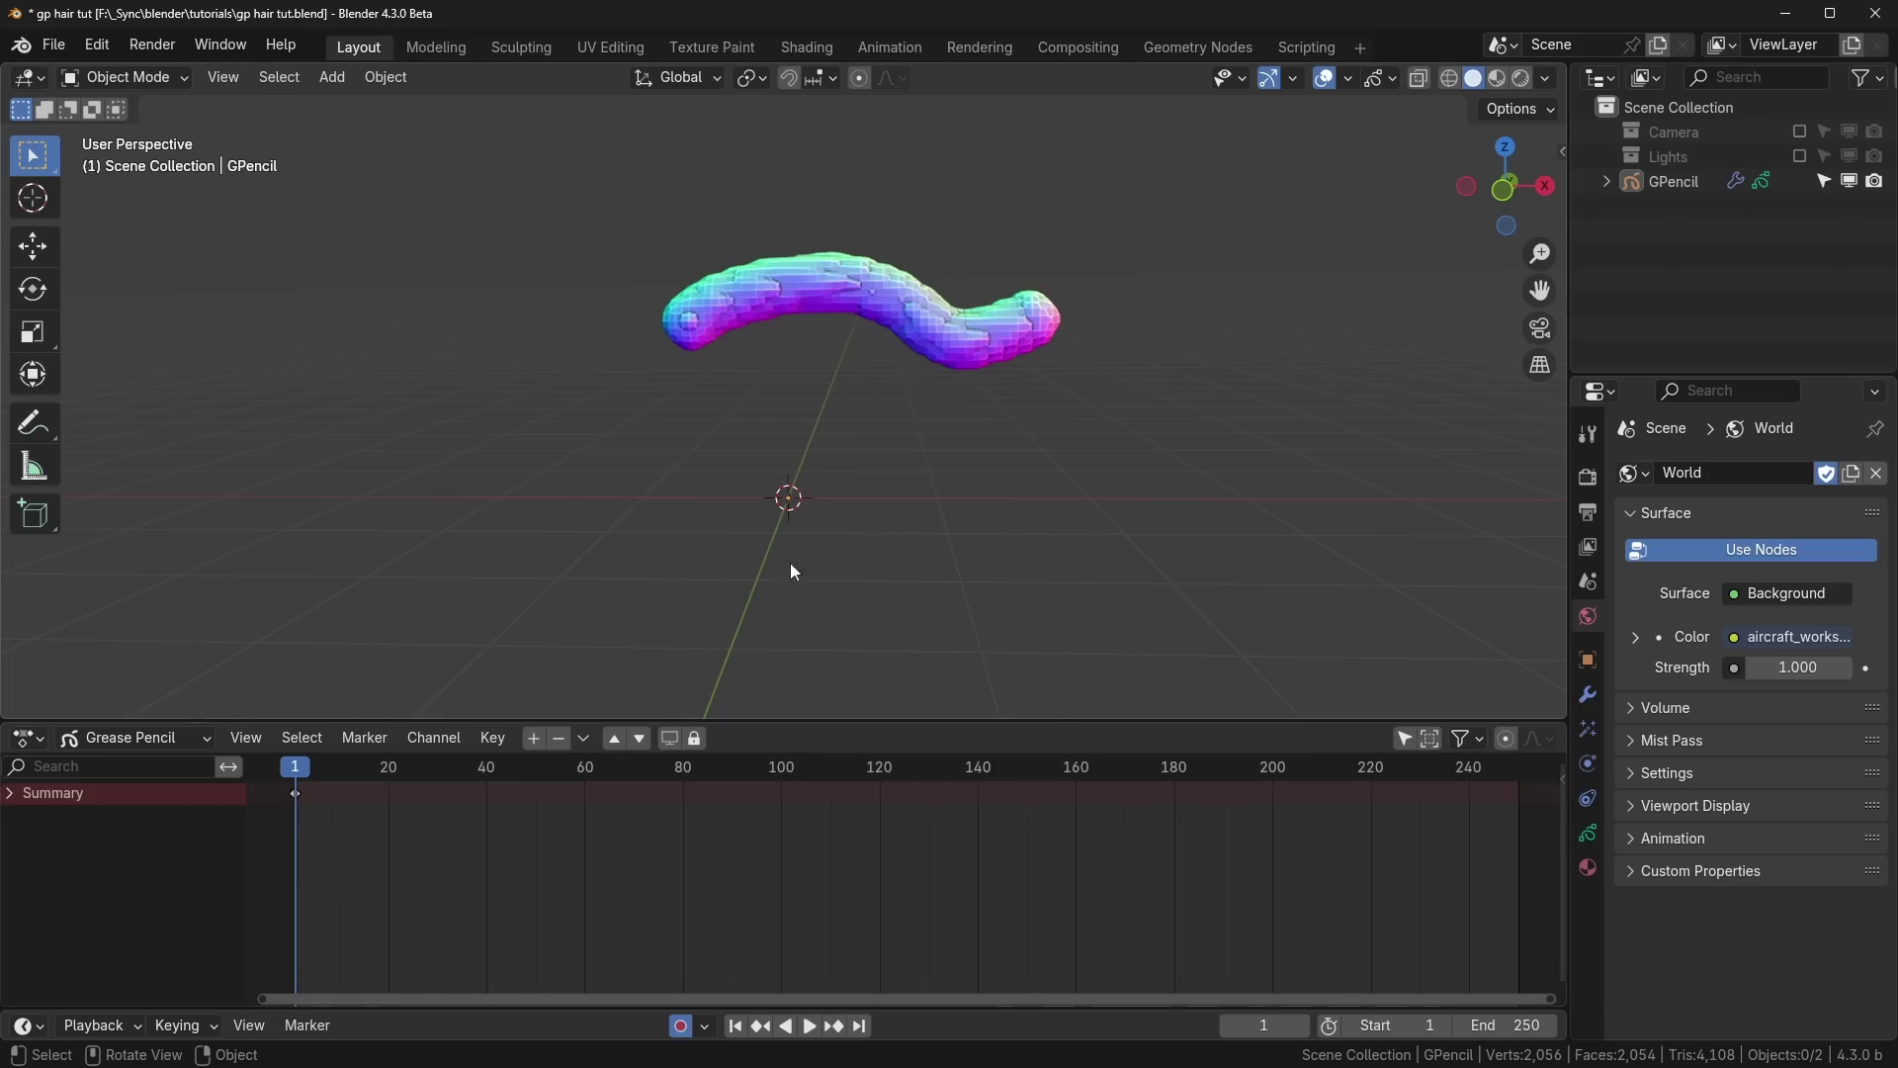
Step: In front orthographic view, delete the wavy stroke in Edit Mode and return the Grease Pencil object to Draw Mode
key(KP_0)
key(KP_1)
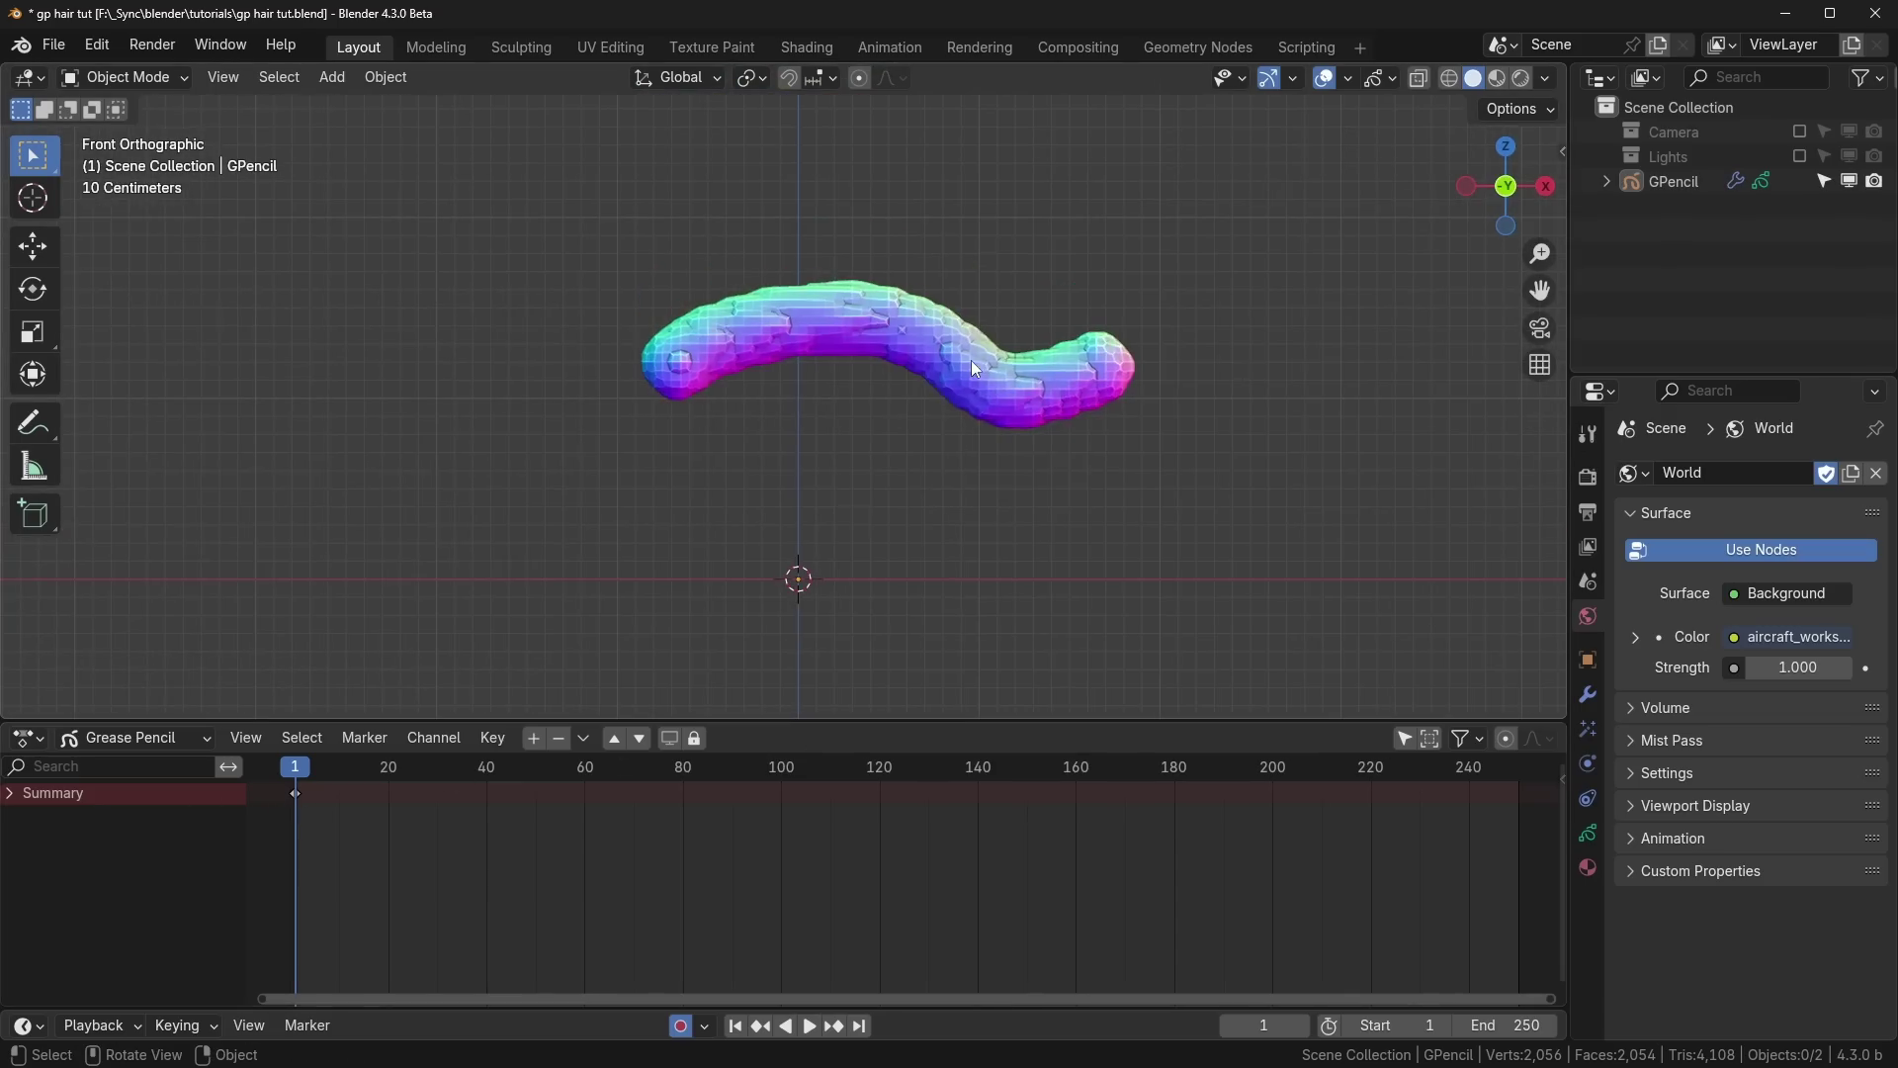
key(a)
key(ctrl+Tab)
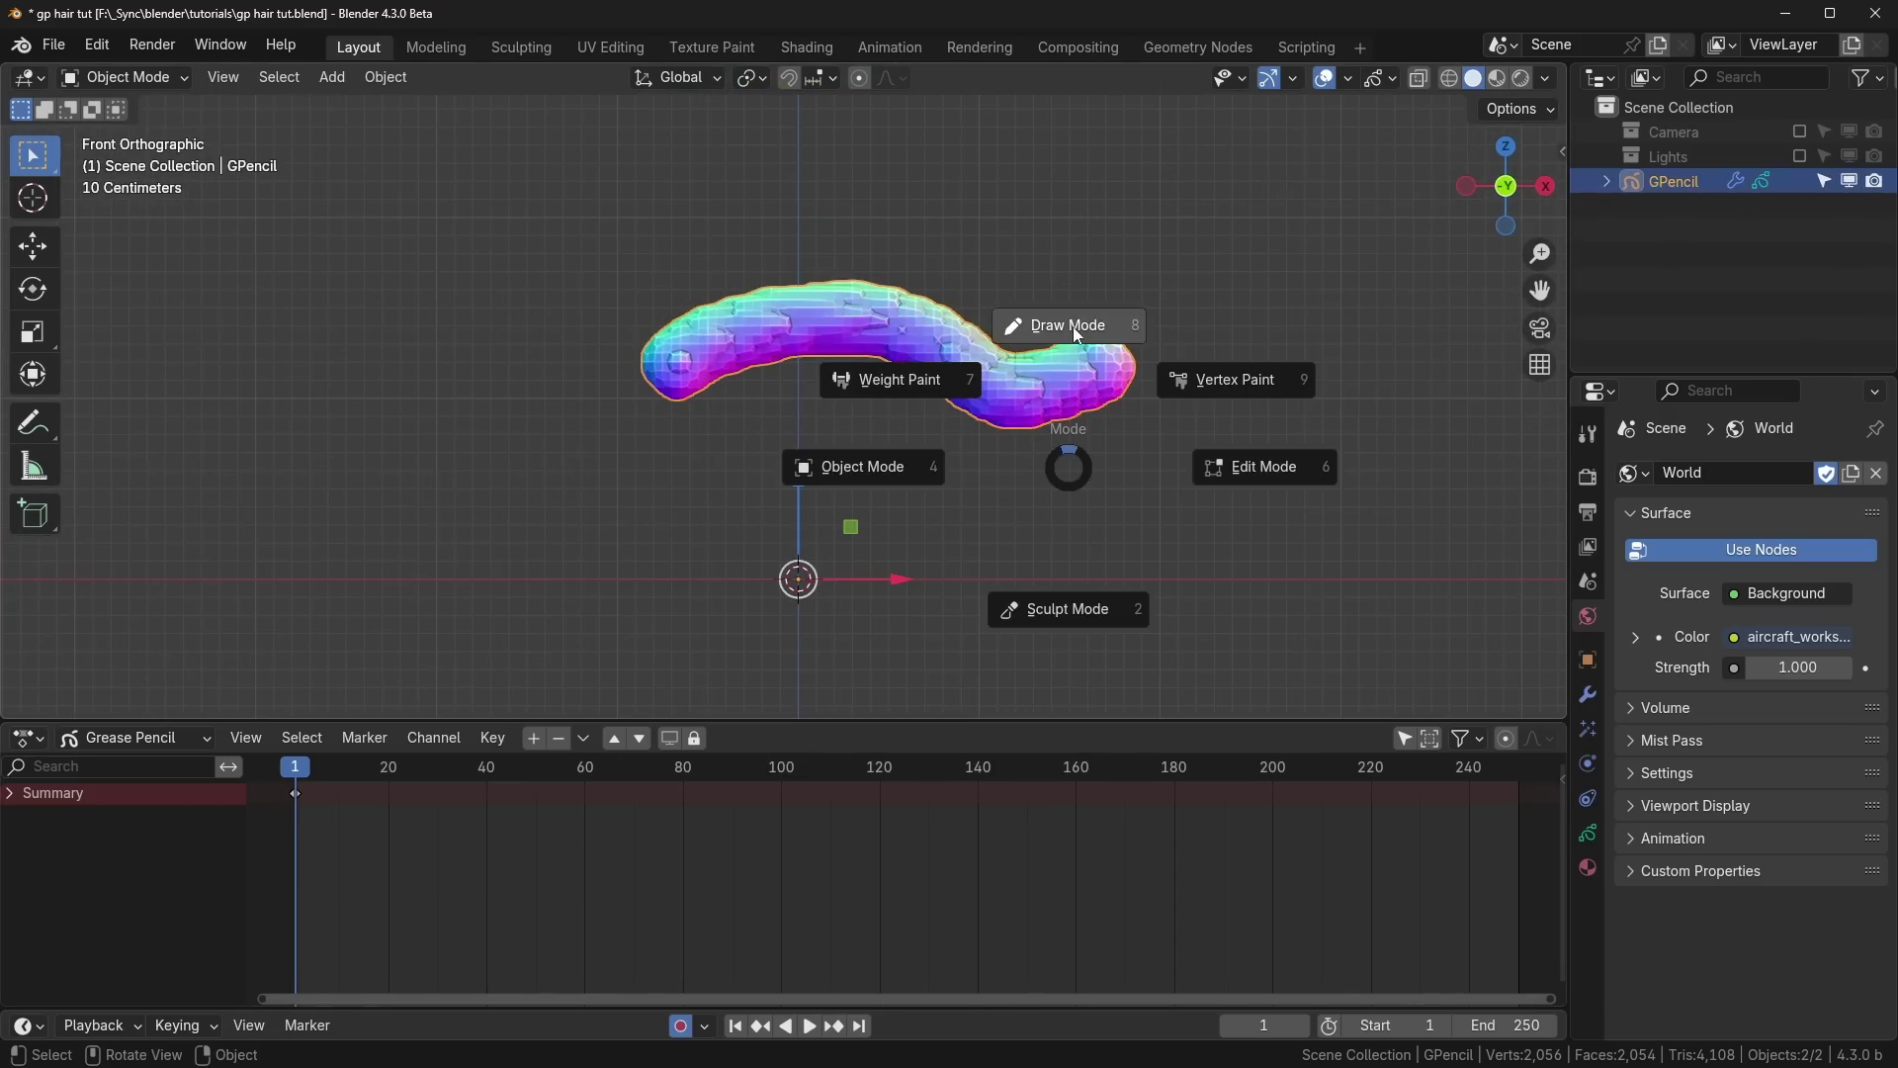
click(1072, 326)
key(Tab)
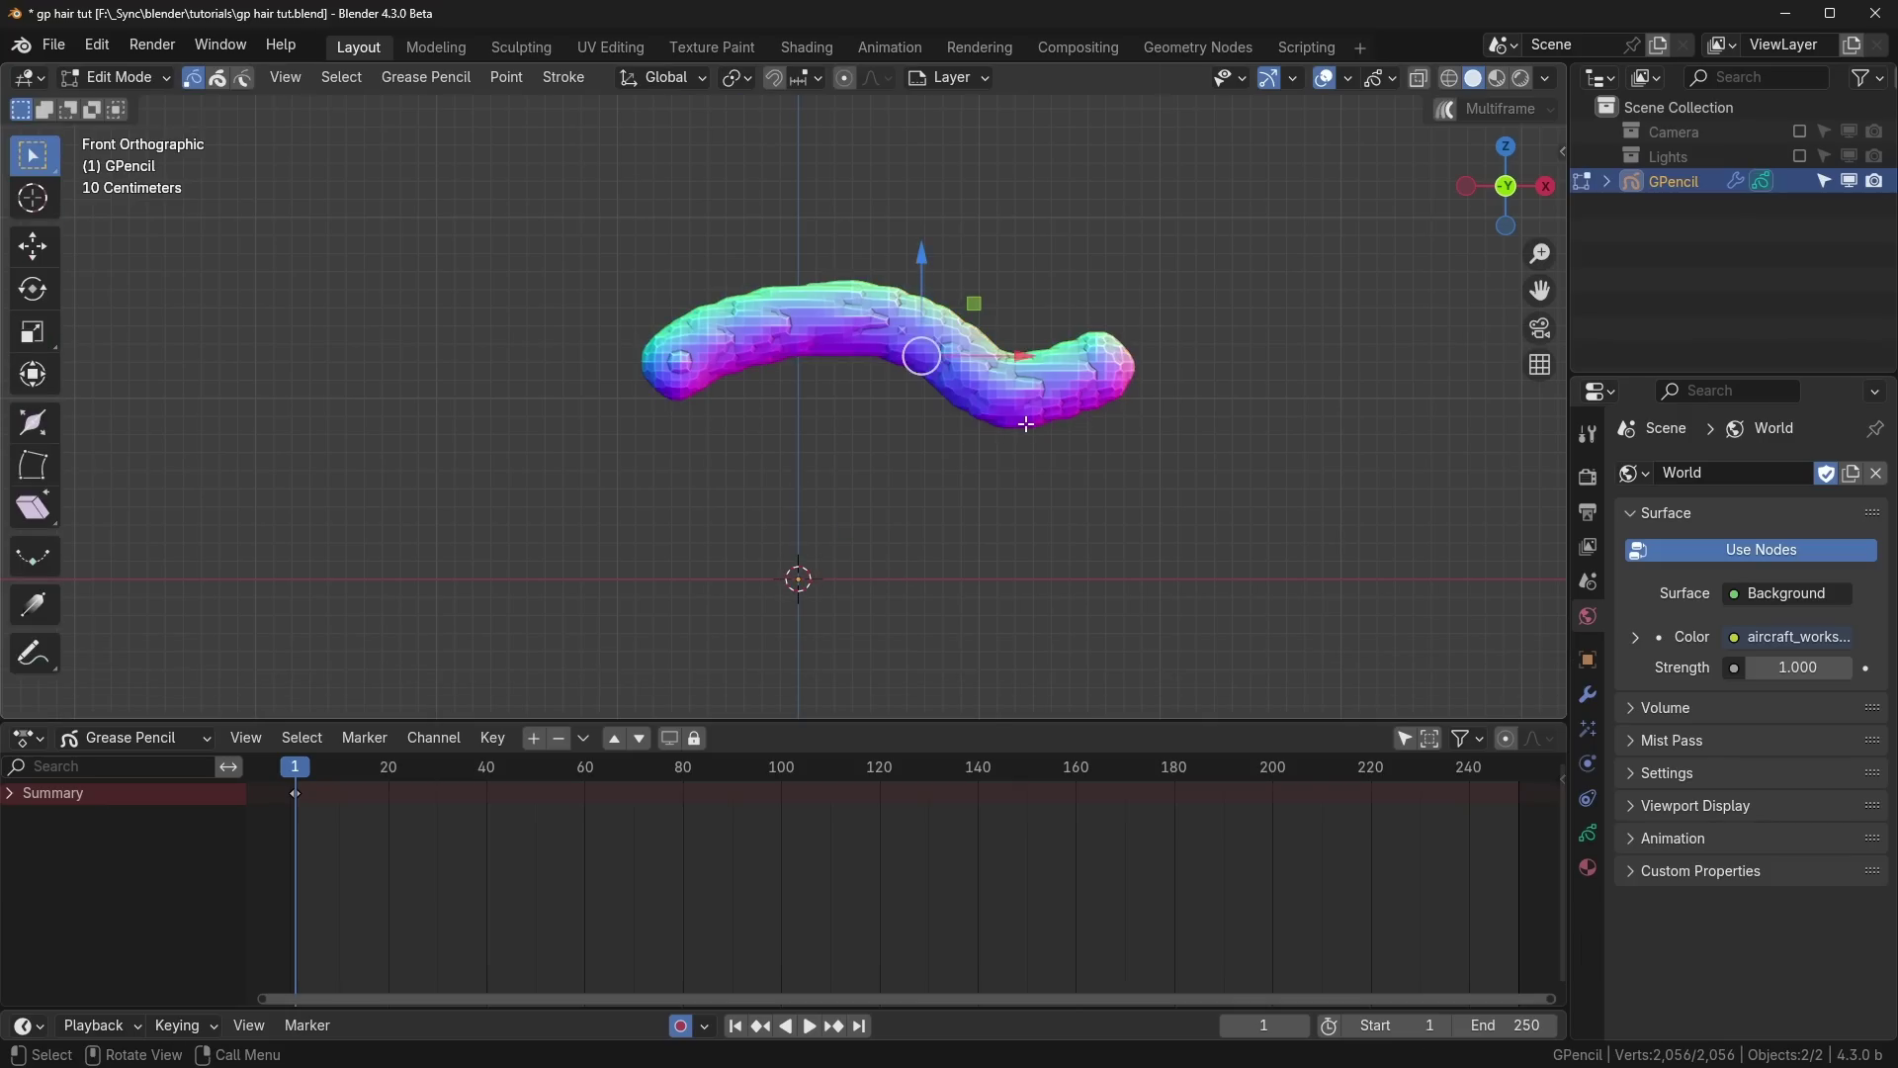
key(x)
click(1024, 423)
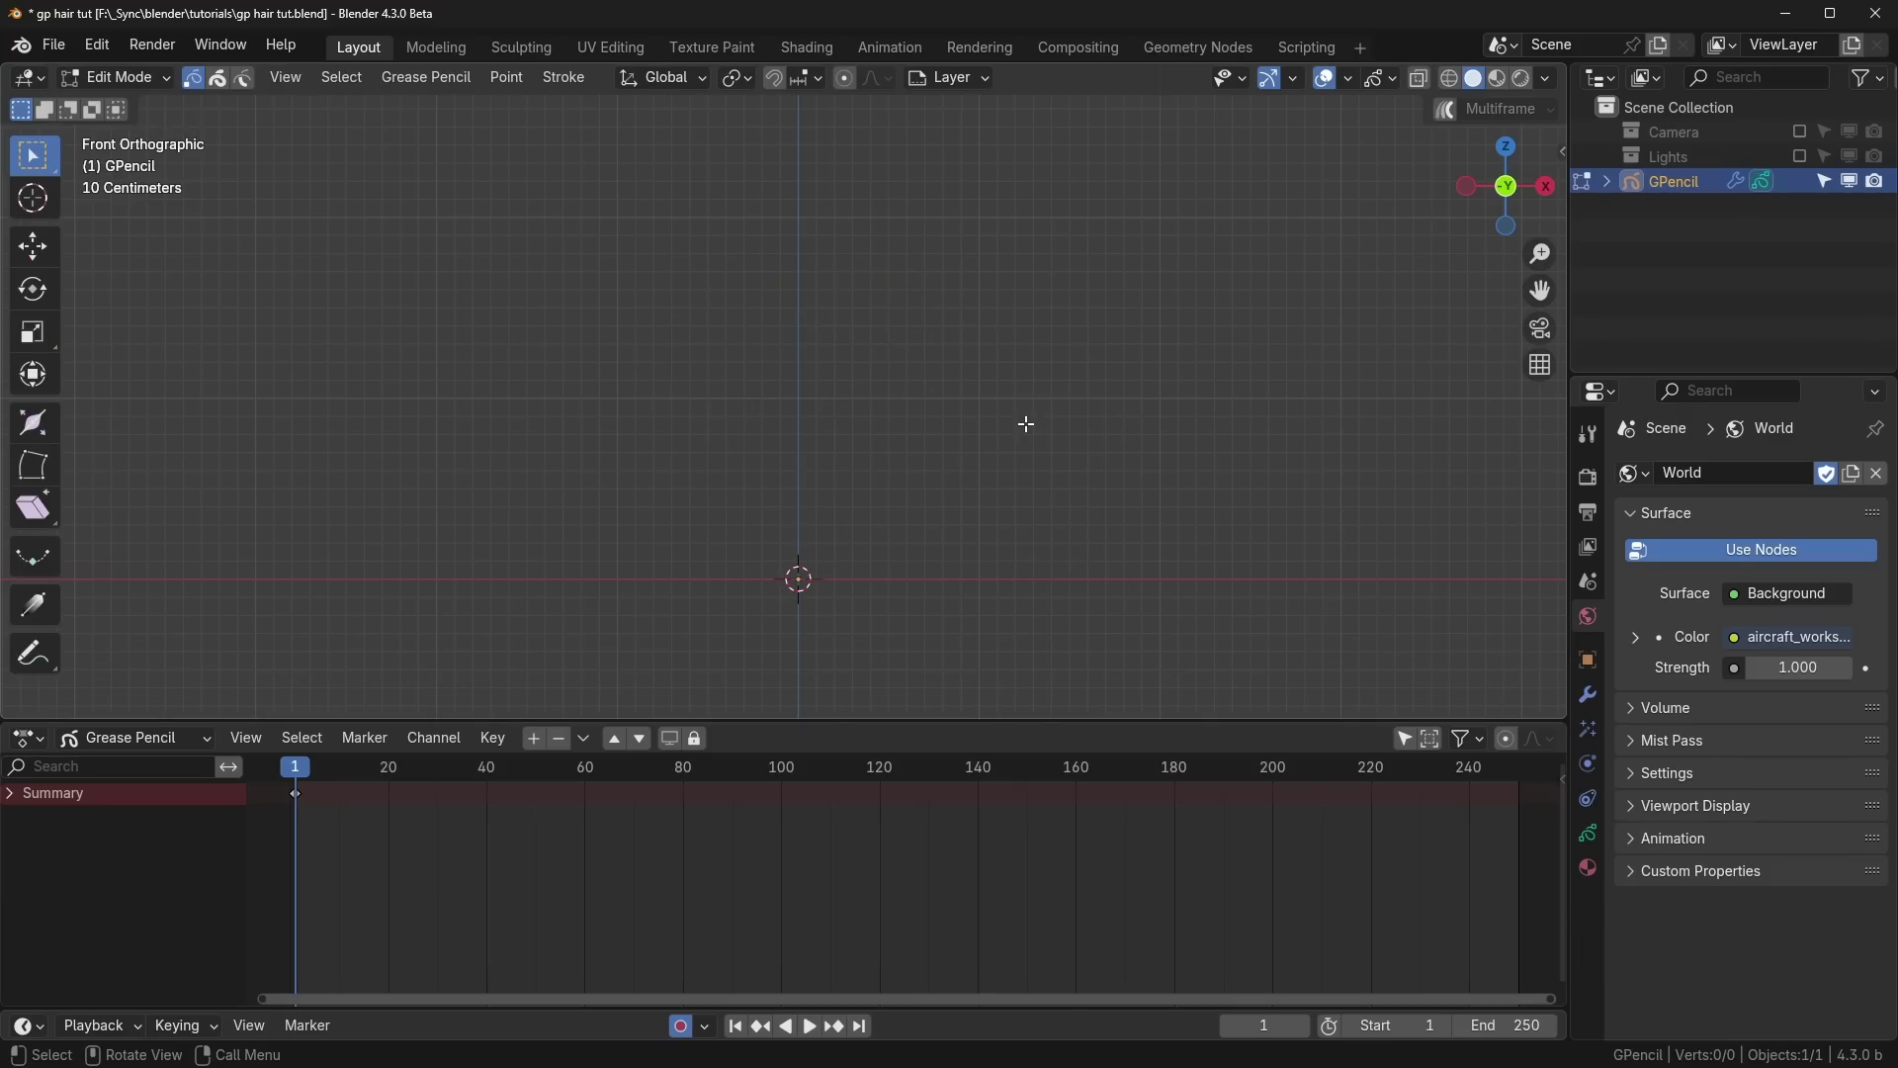
key(Tab)
Step: Enlarge the viewport and draw a single dot on frame 1 at the far upper-left of the origin
shift+middle_drag(808, 407, 875, 423)
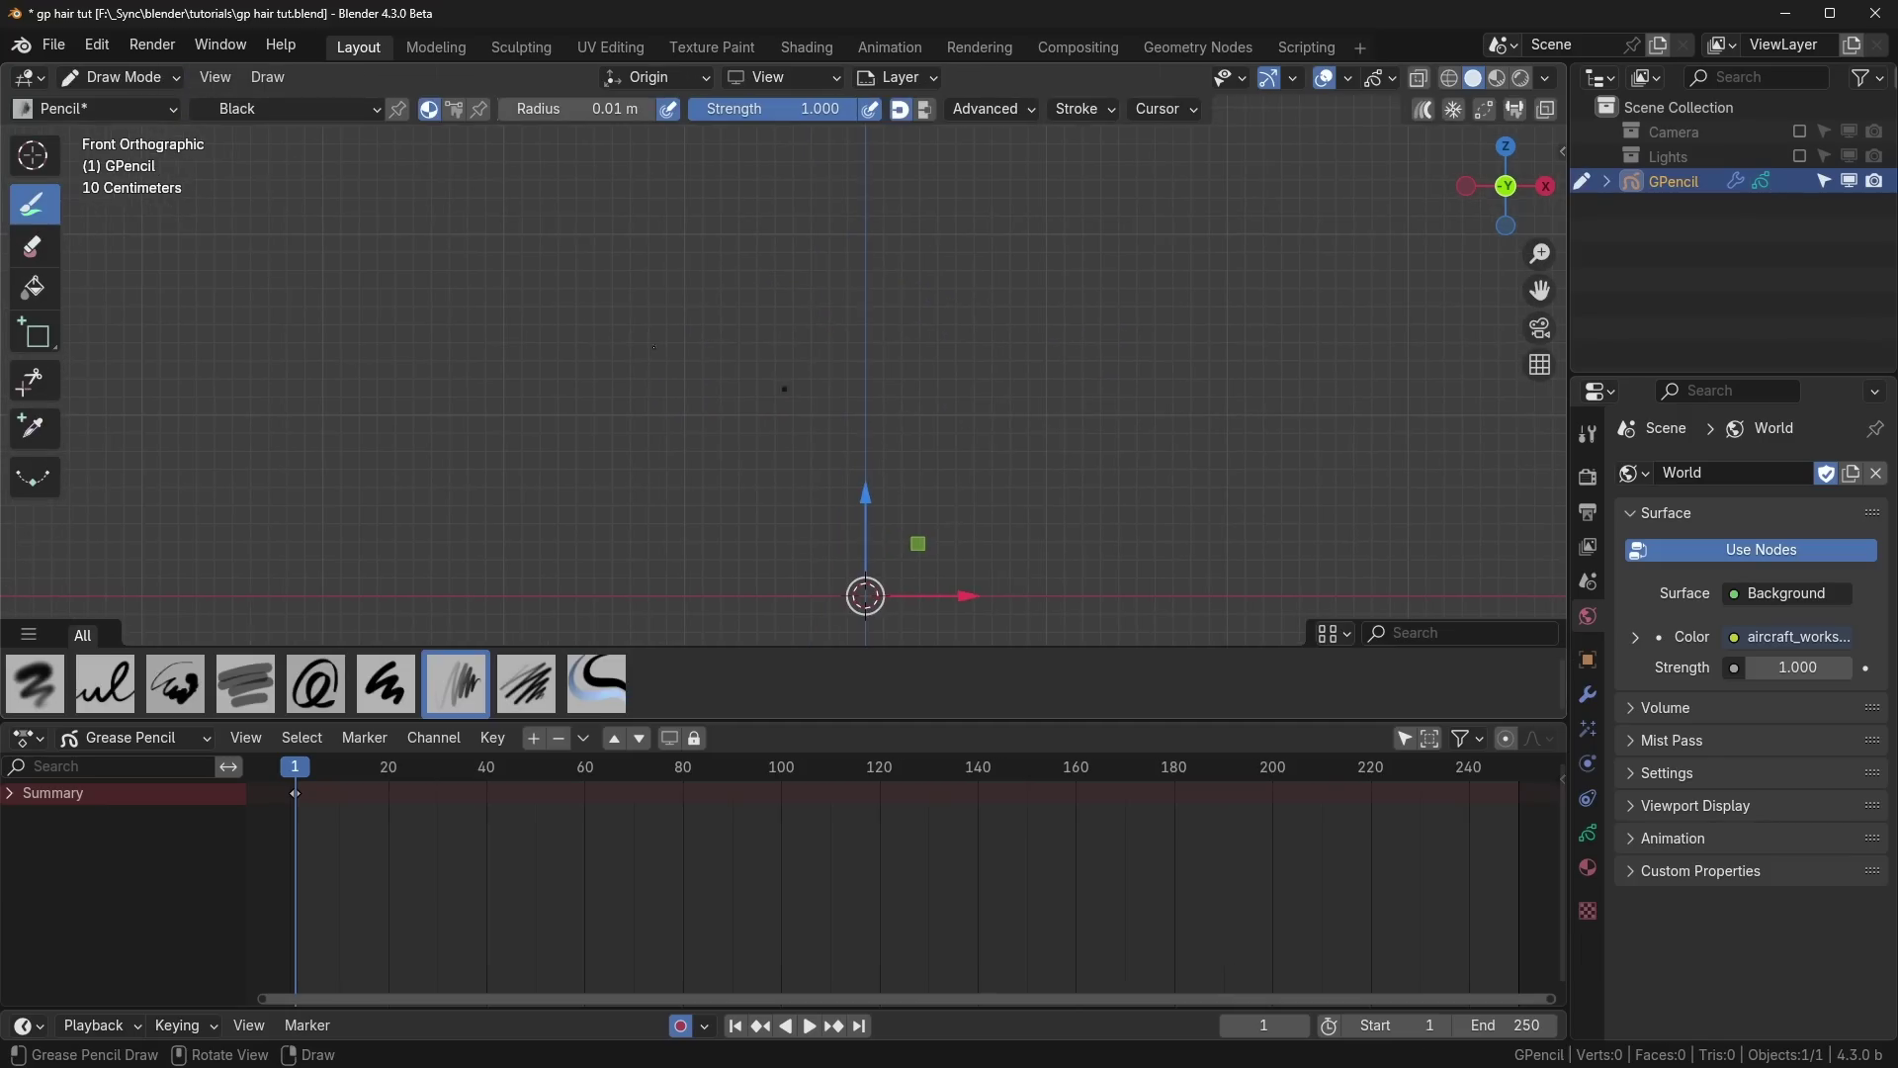
drag(734, 723, 734, 877)
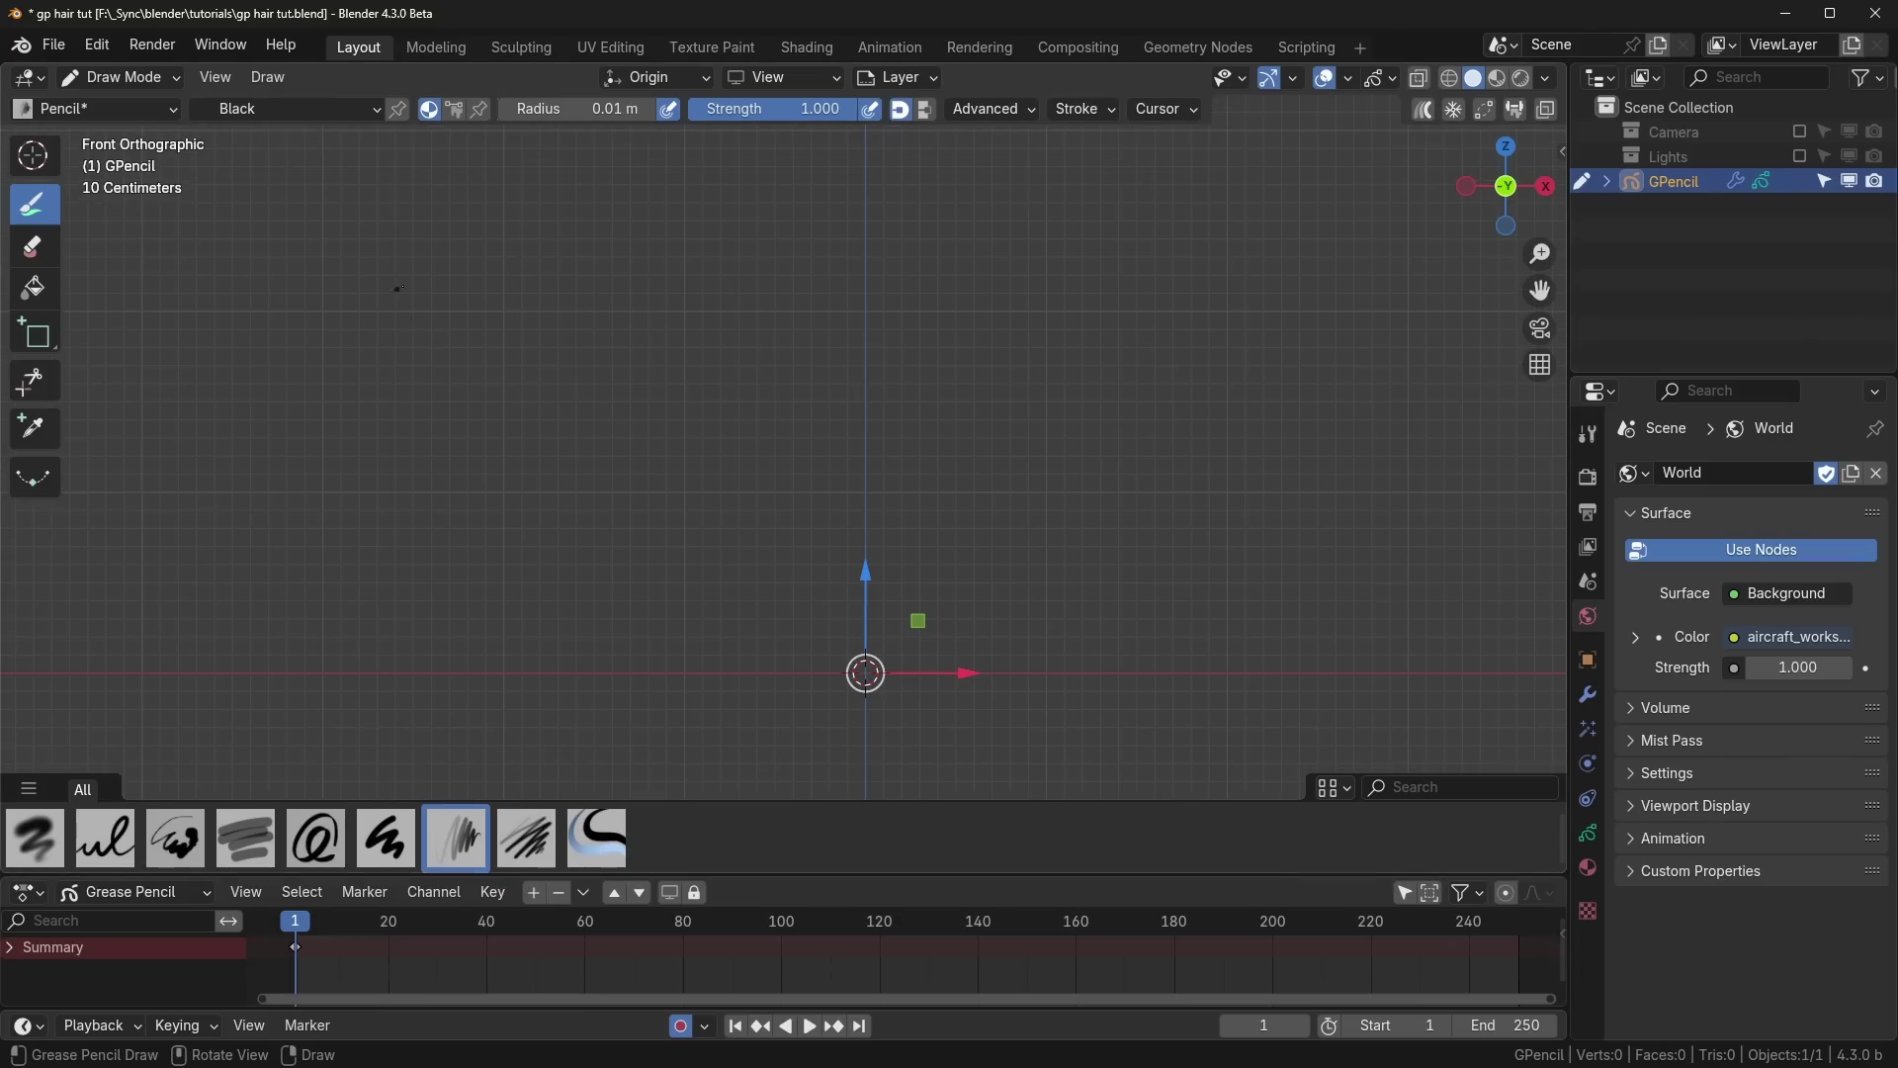
click(327, 314)
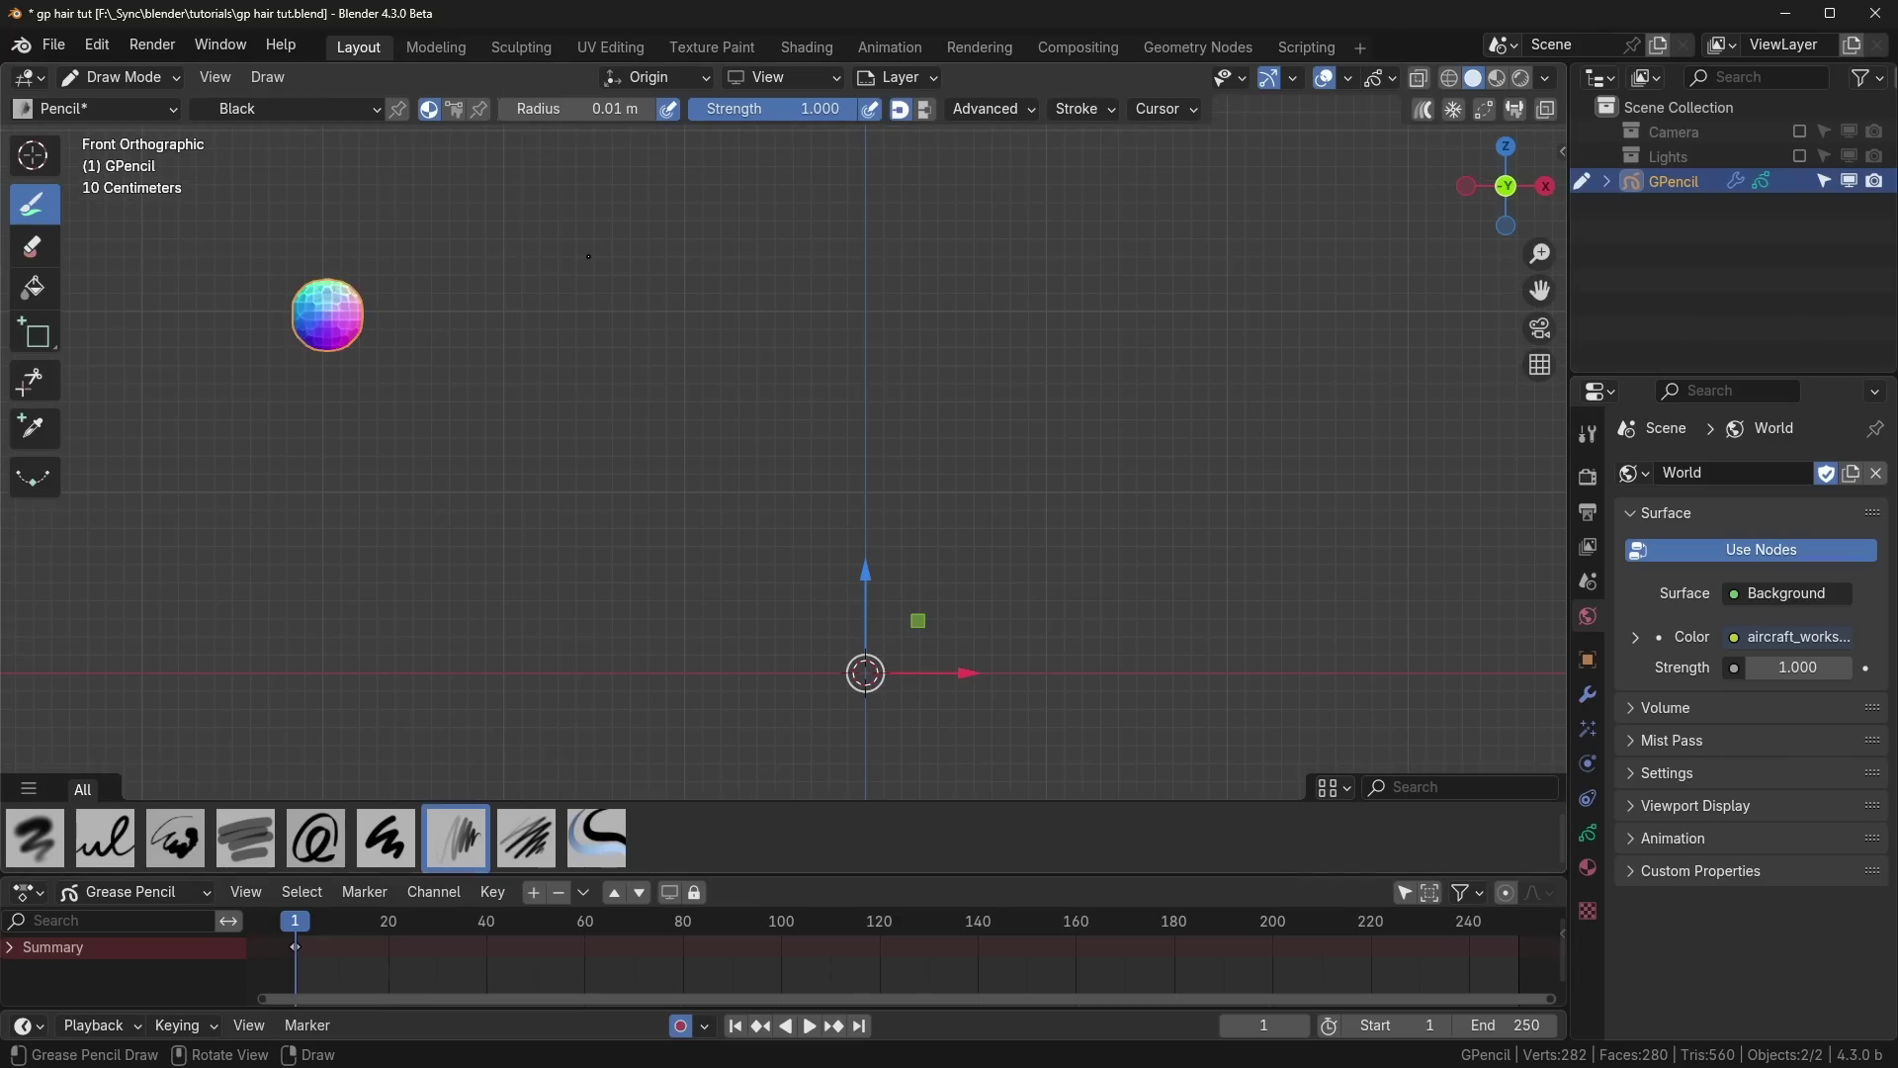
Step: Advance to frame 2 and draw a short horizontal stroke just to the right of the frame 1 dot
key(Right)
click(1395, 78)
mouse_move(374, 313)
mouse_down()
mouse_move(435, 299)
mouse_move(416, 307)
mouse_up()
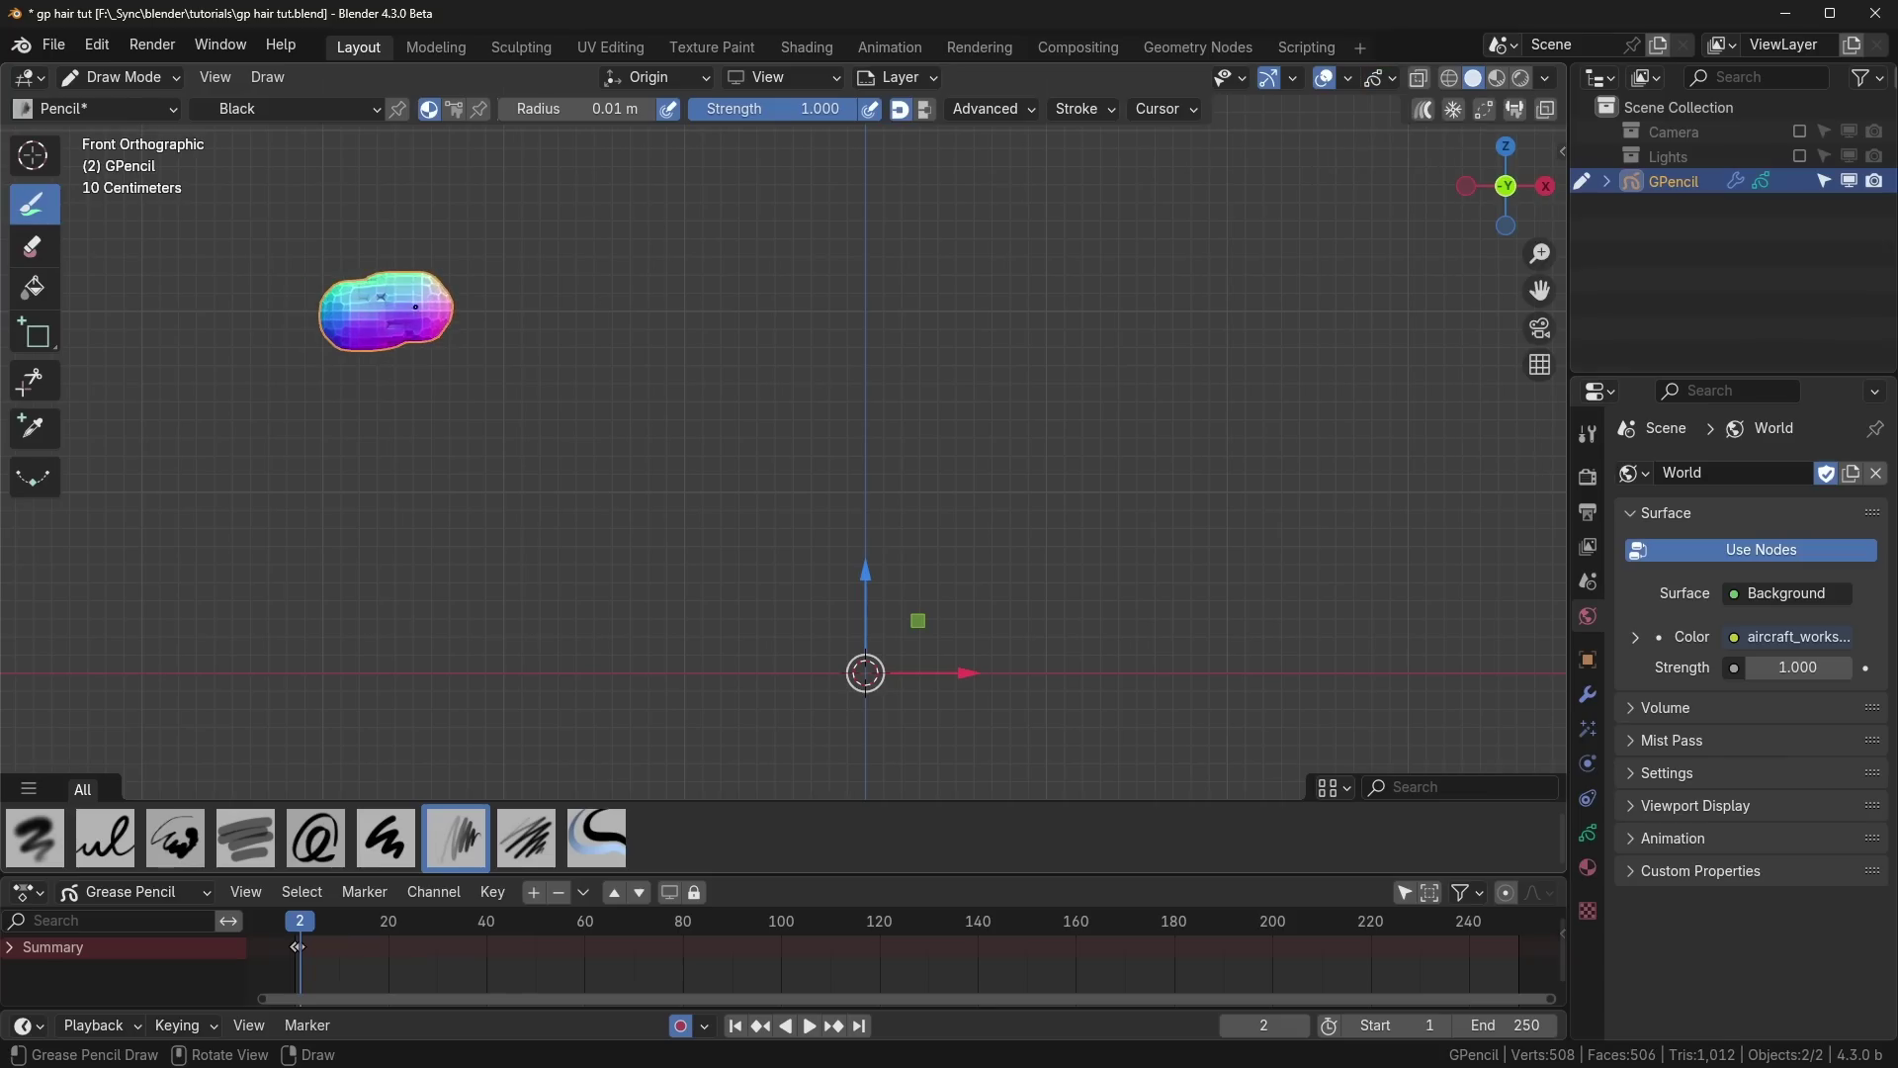
Step: Draw a longer horizontal stroke on frame 3 and toggle the Geometry Nodes modifier's viewport display off and back on
key(Right)
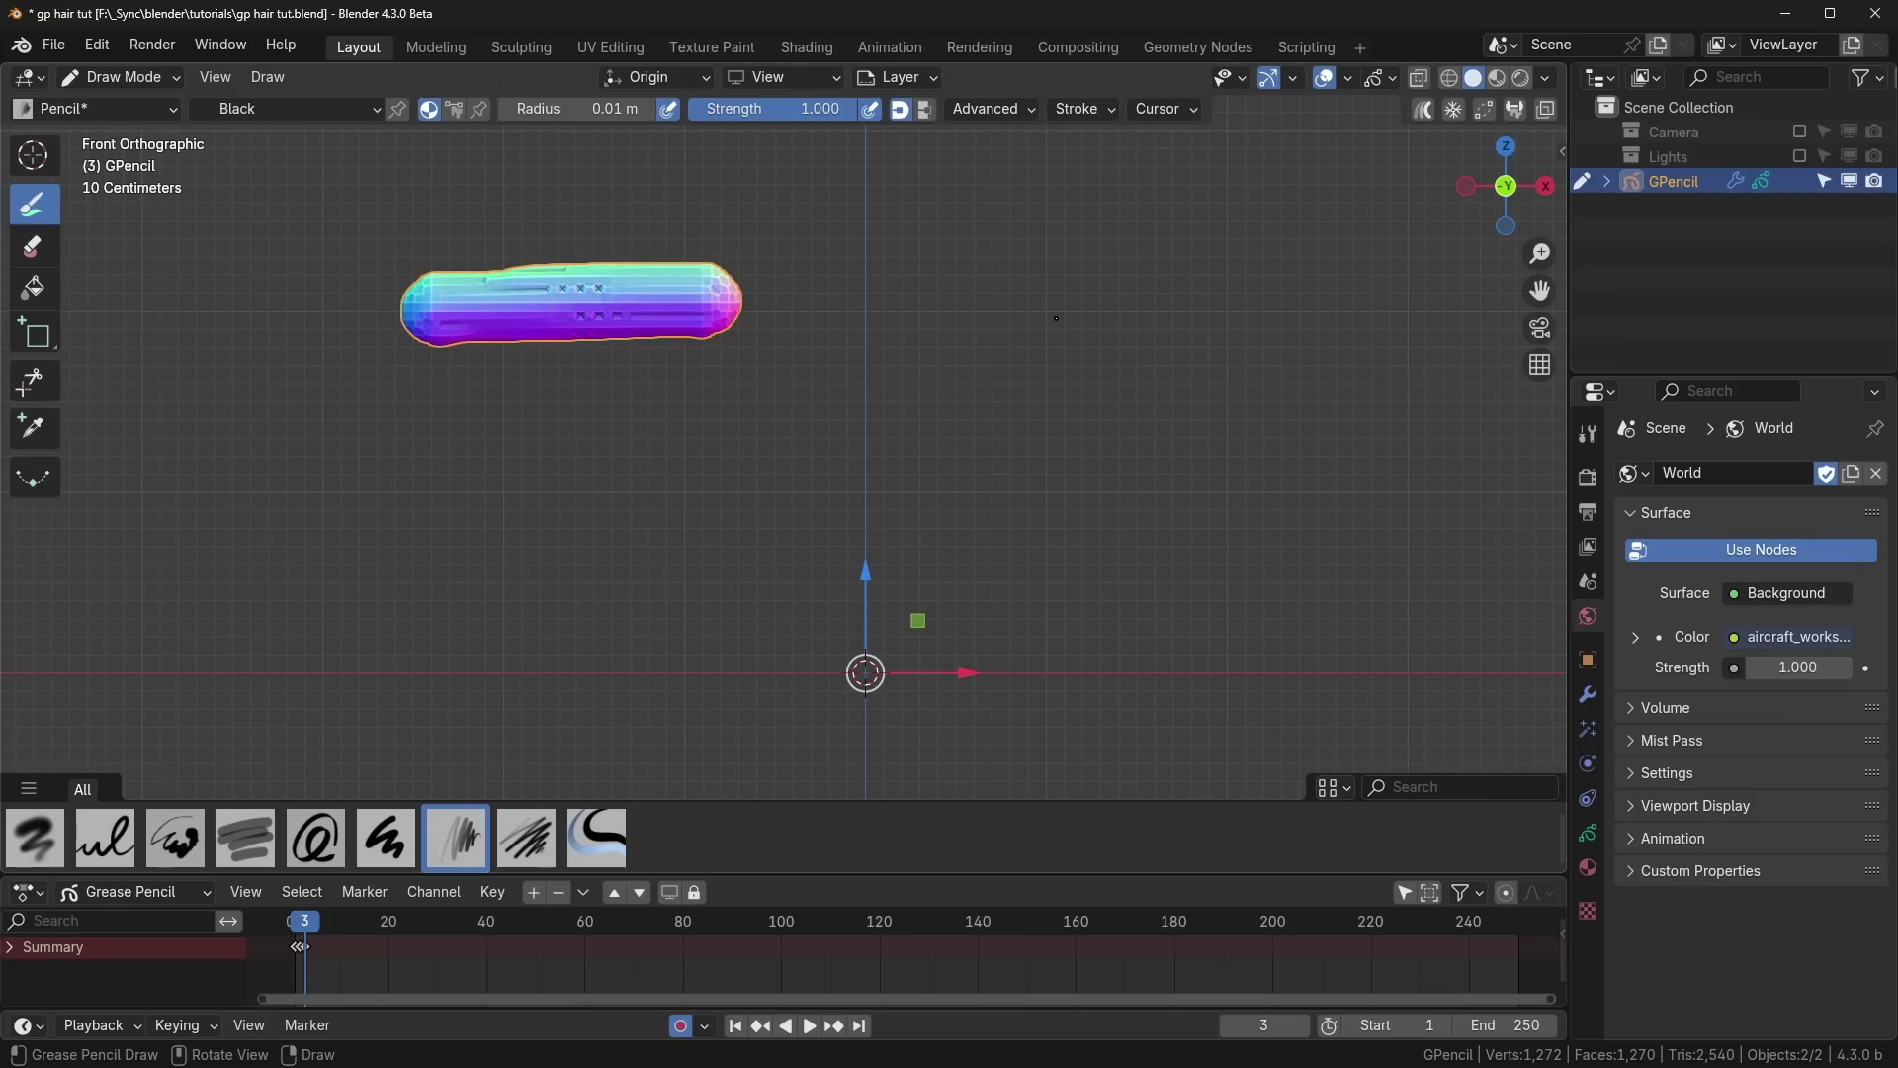
click(1588, 694)
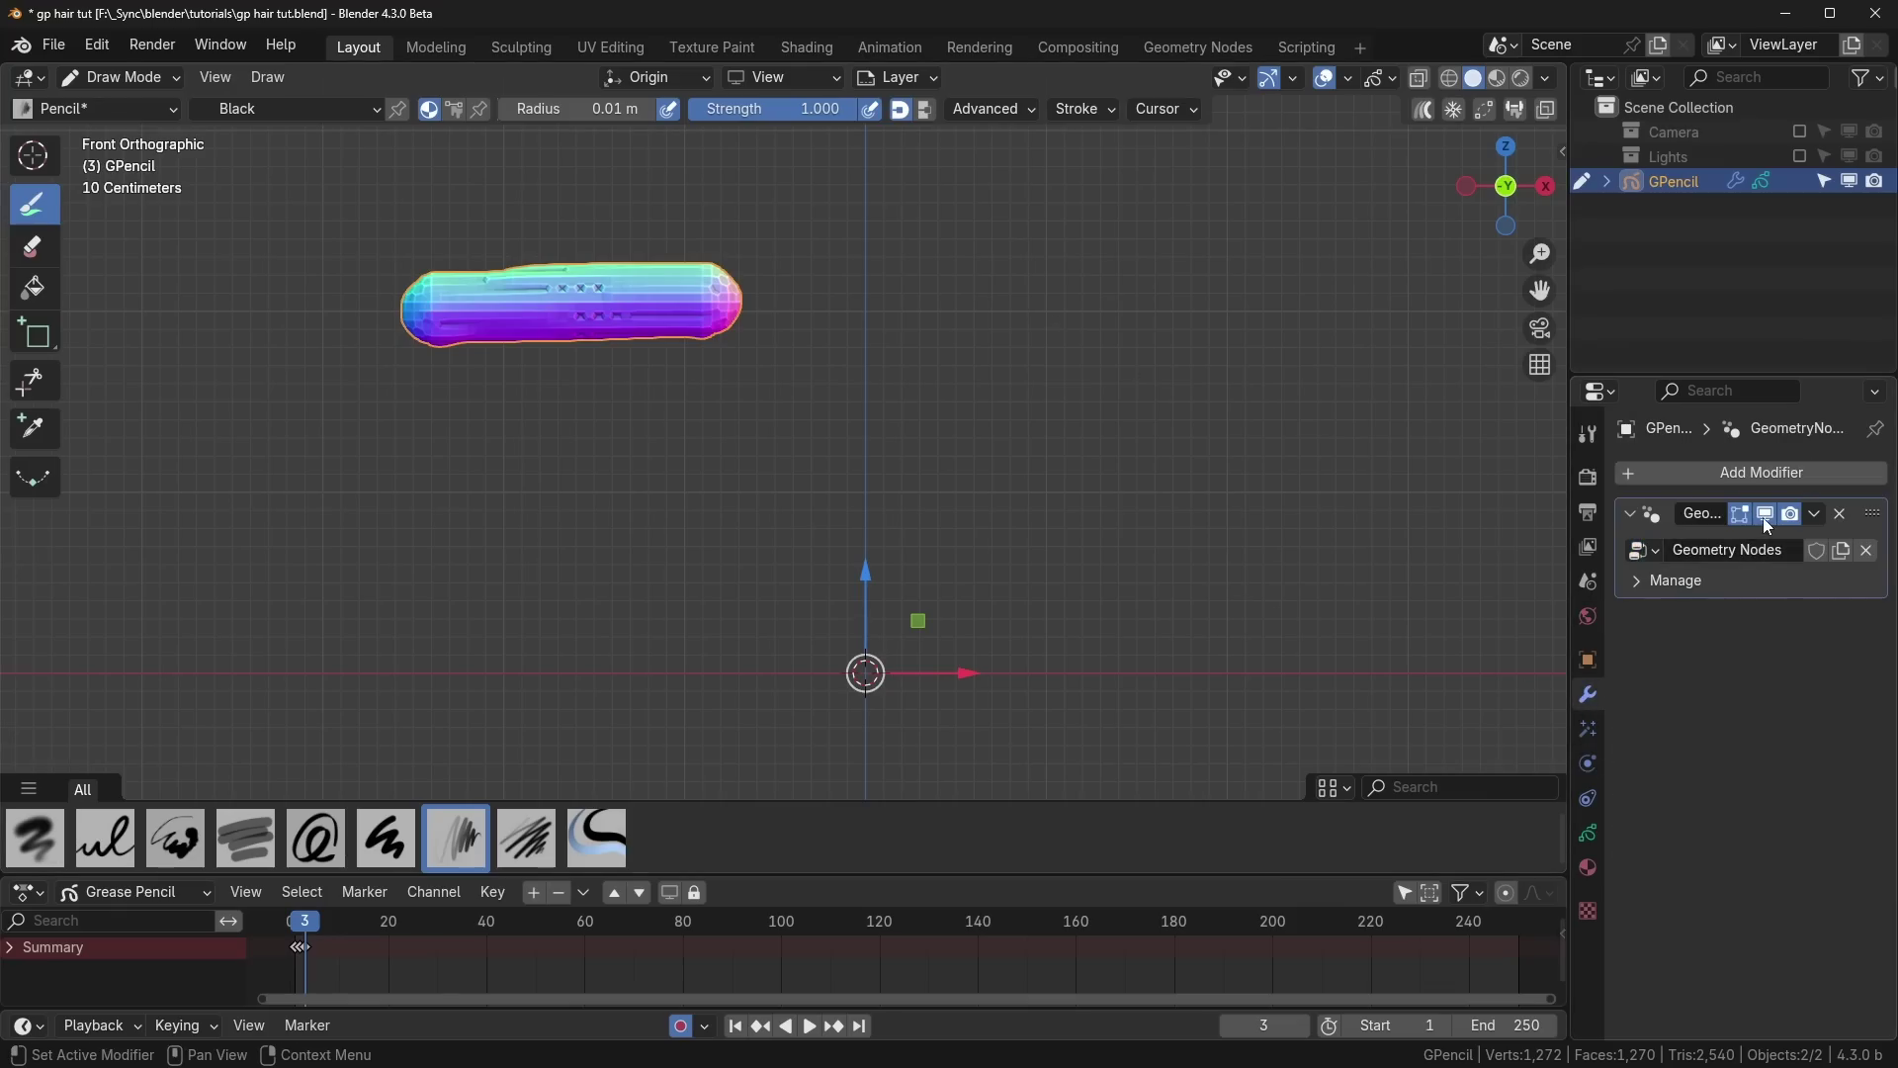
click(1765, 516)
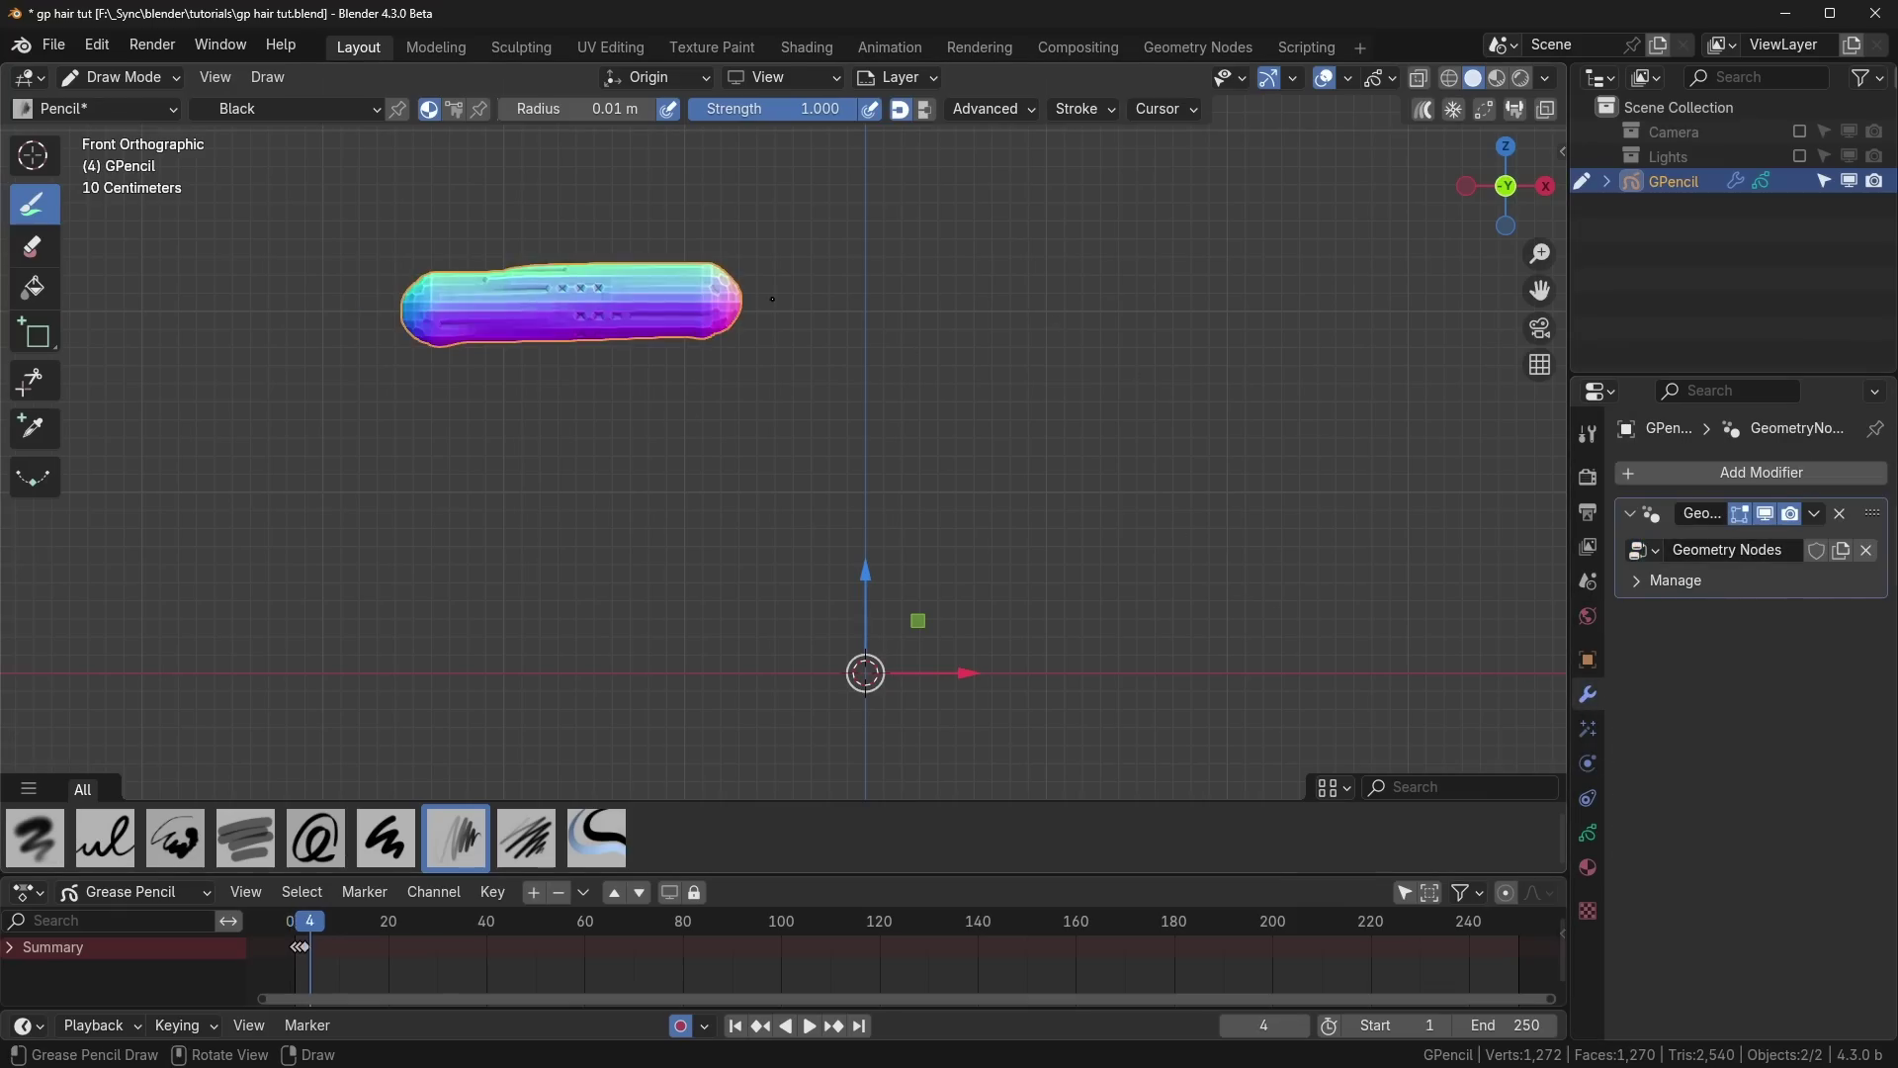
Step: Draw a stroke on each frame from 4 to 10, carrying the shape rightward and finishing with single dots at the far upper-right
key(Right)
drag(603, 296, 1274, 287)
key(Right)
key(Right)
key(Right)
key(Right)
key(Right)
click(1298, 288)
key(Right)
click(1283, 293)
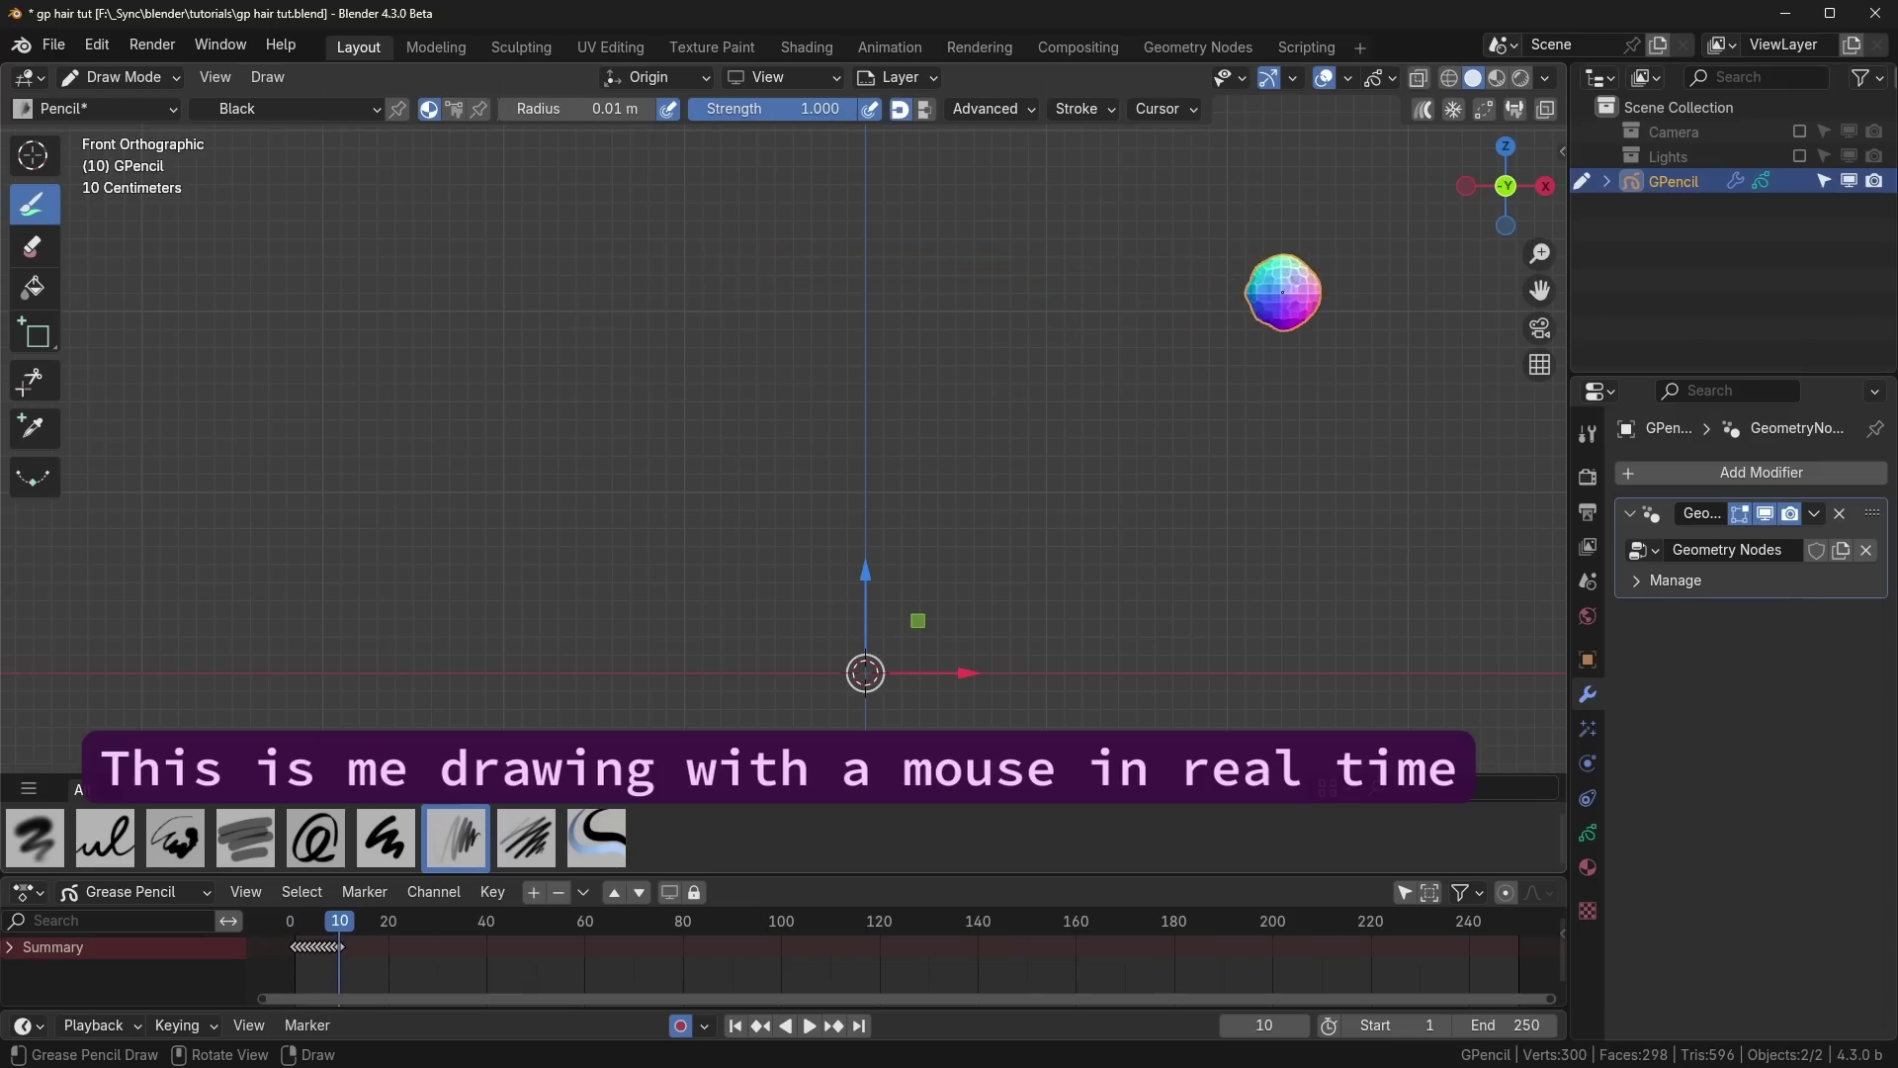
Step: Continue frame by frame from frame 11, drawing strokes that carry the shape from the upper-right back to the far left
key(Right)
click(1239, 294)
key(Right)
mouse_move(1214, 293)
mouse_down()
mouse_move(559, 307)
mouse_move(371, 373)
mouse_up()
key(Right)
key(Right)
key(Right)
key(Right)
key(Right)
key(Right)
Step: Play the drawn animation from its first frames several times and return the playhead to frame 2
drag(384, 928, 299, 946)
key(space)
key(space)
key(space)
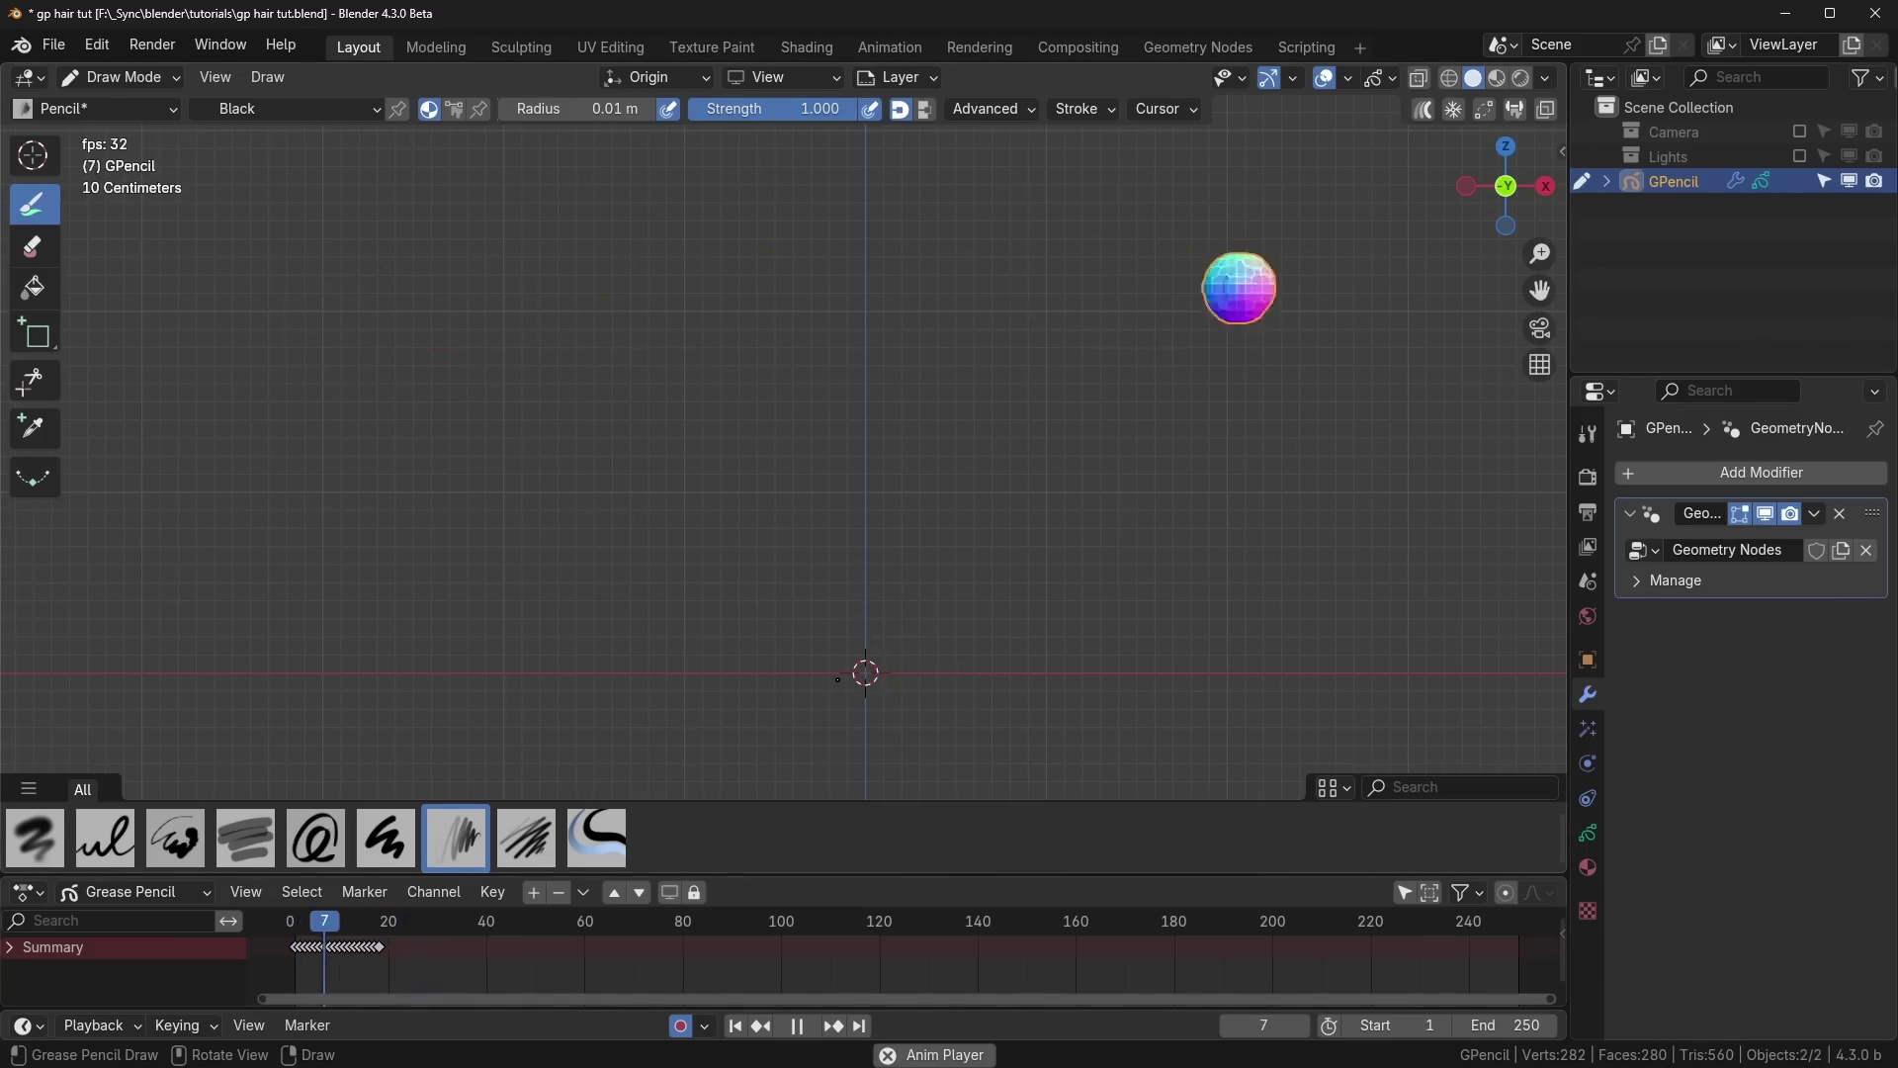
key(space)
key(space)
mouse_move(402, 915)
mouse_down()
mouse_move(298, 957)
mouse_move(288, 936)
mouse_move(324, 930)
mouse_move(288, 945)
mouse_move(310, 954)
mouse_up()
key(space)
key(space)
key(space)
key(space)
key(space)
key(space)
key(space)
key(space)
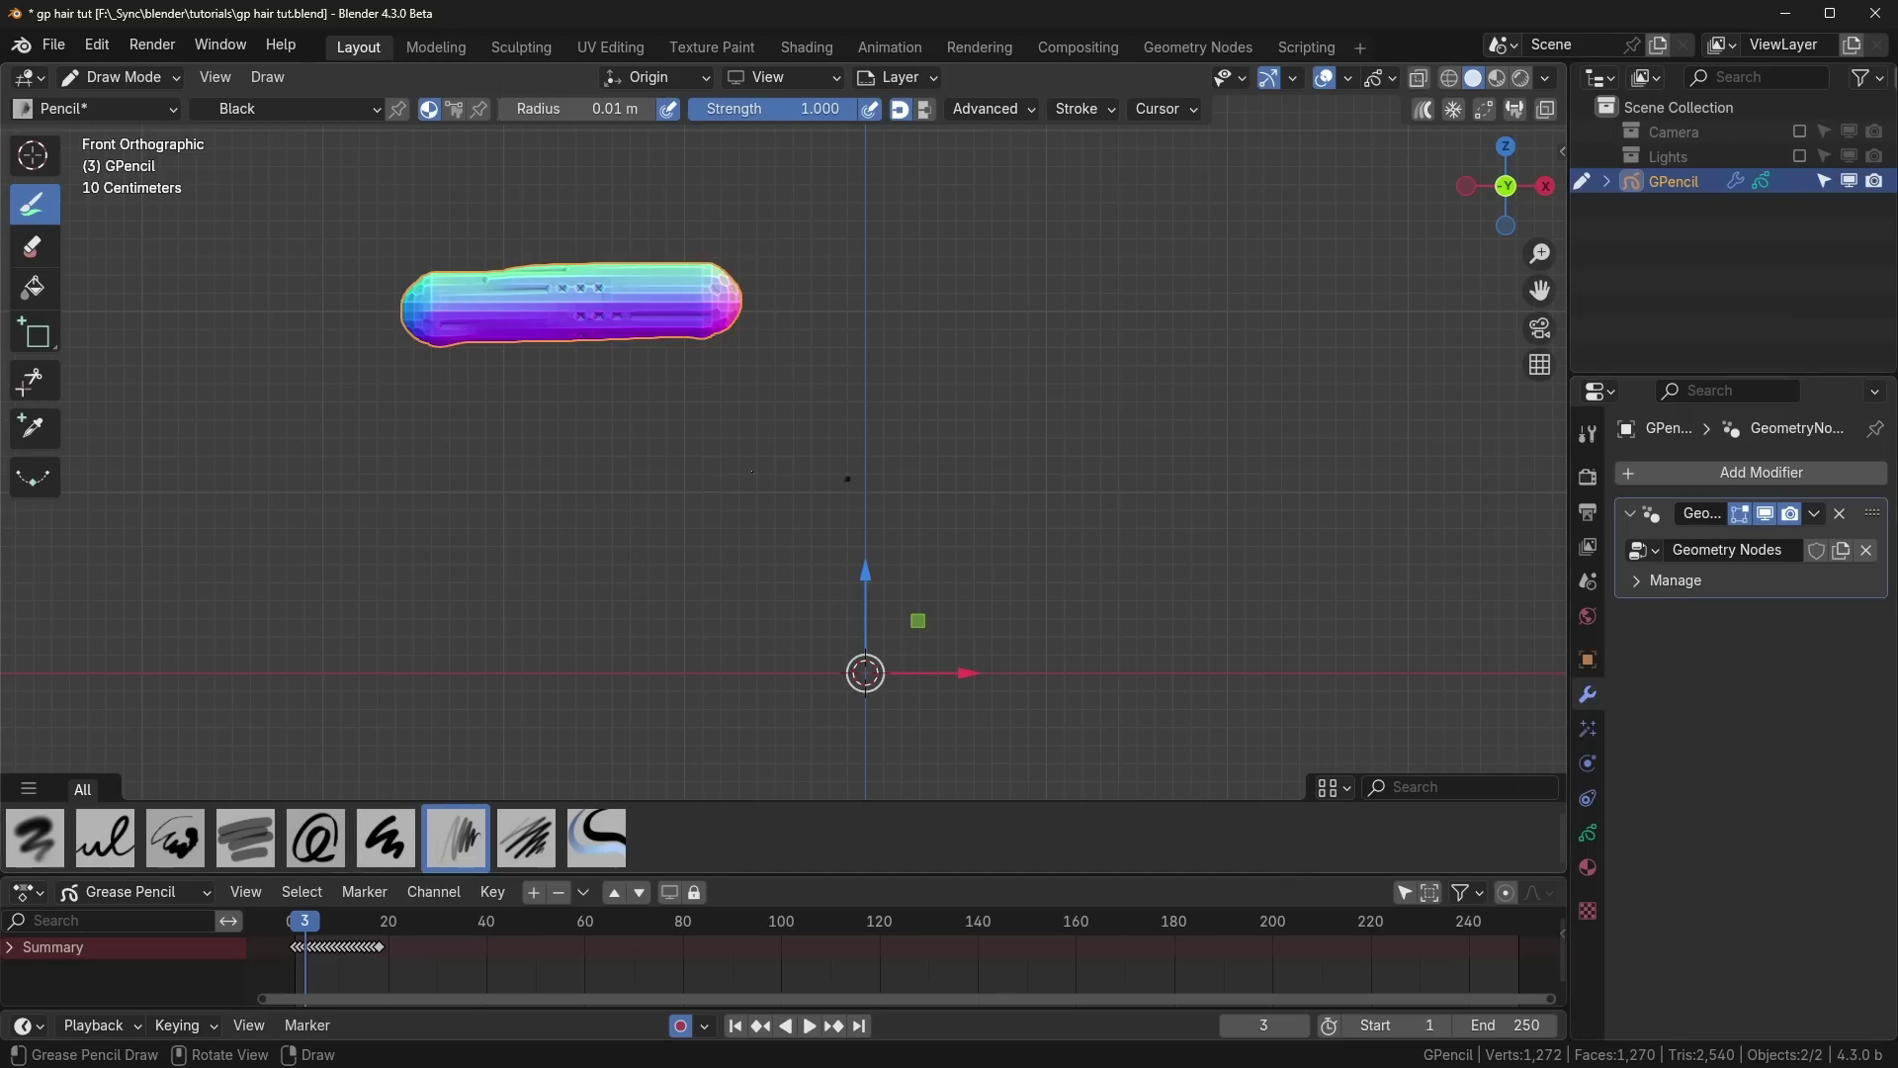
mouse_move(307, 922)
mouse_down()
mouse_move(330, 933)
mouse_move(300, 933)
mouse_up()
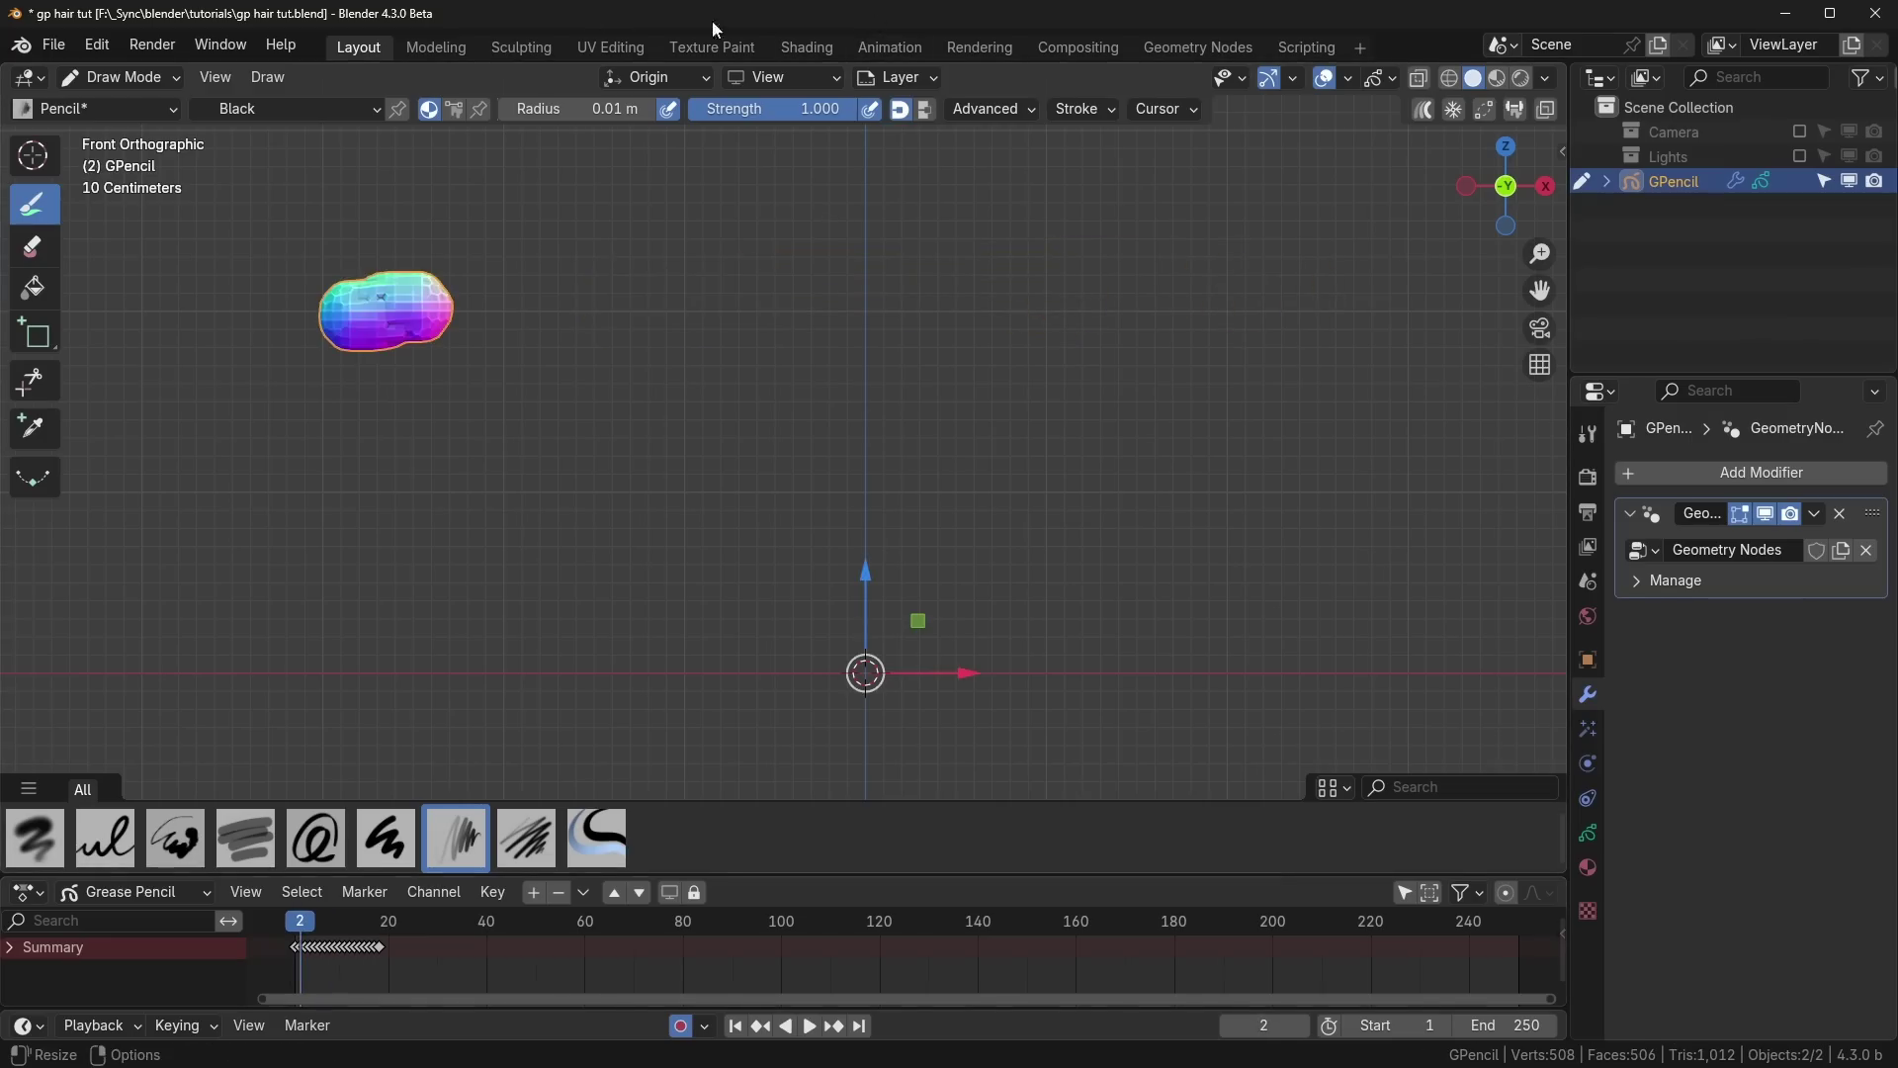
Step: In the Geometry Nodes workspace, insert a Set Position node between Volume to Mesh and Group Output
click(1191, 47)
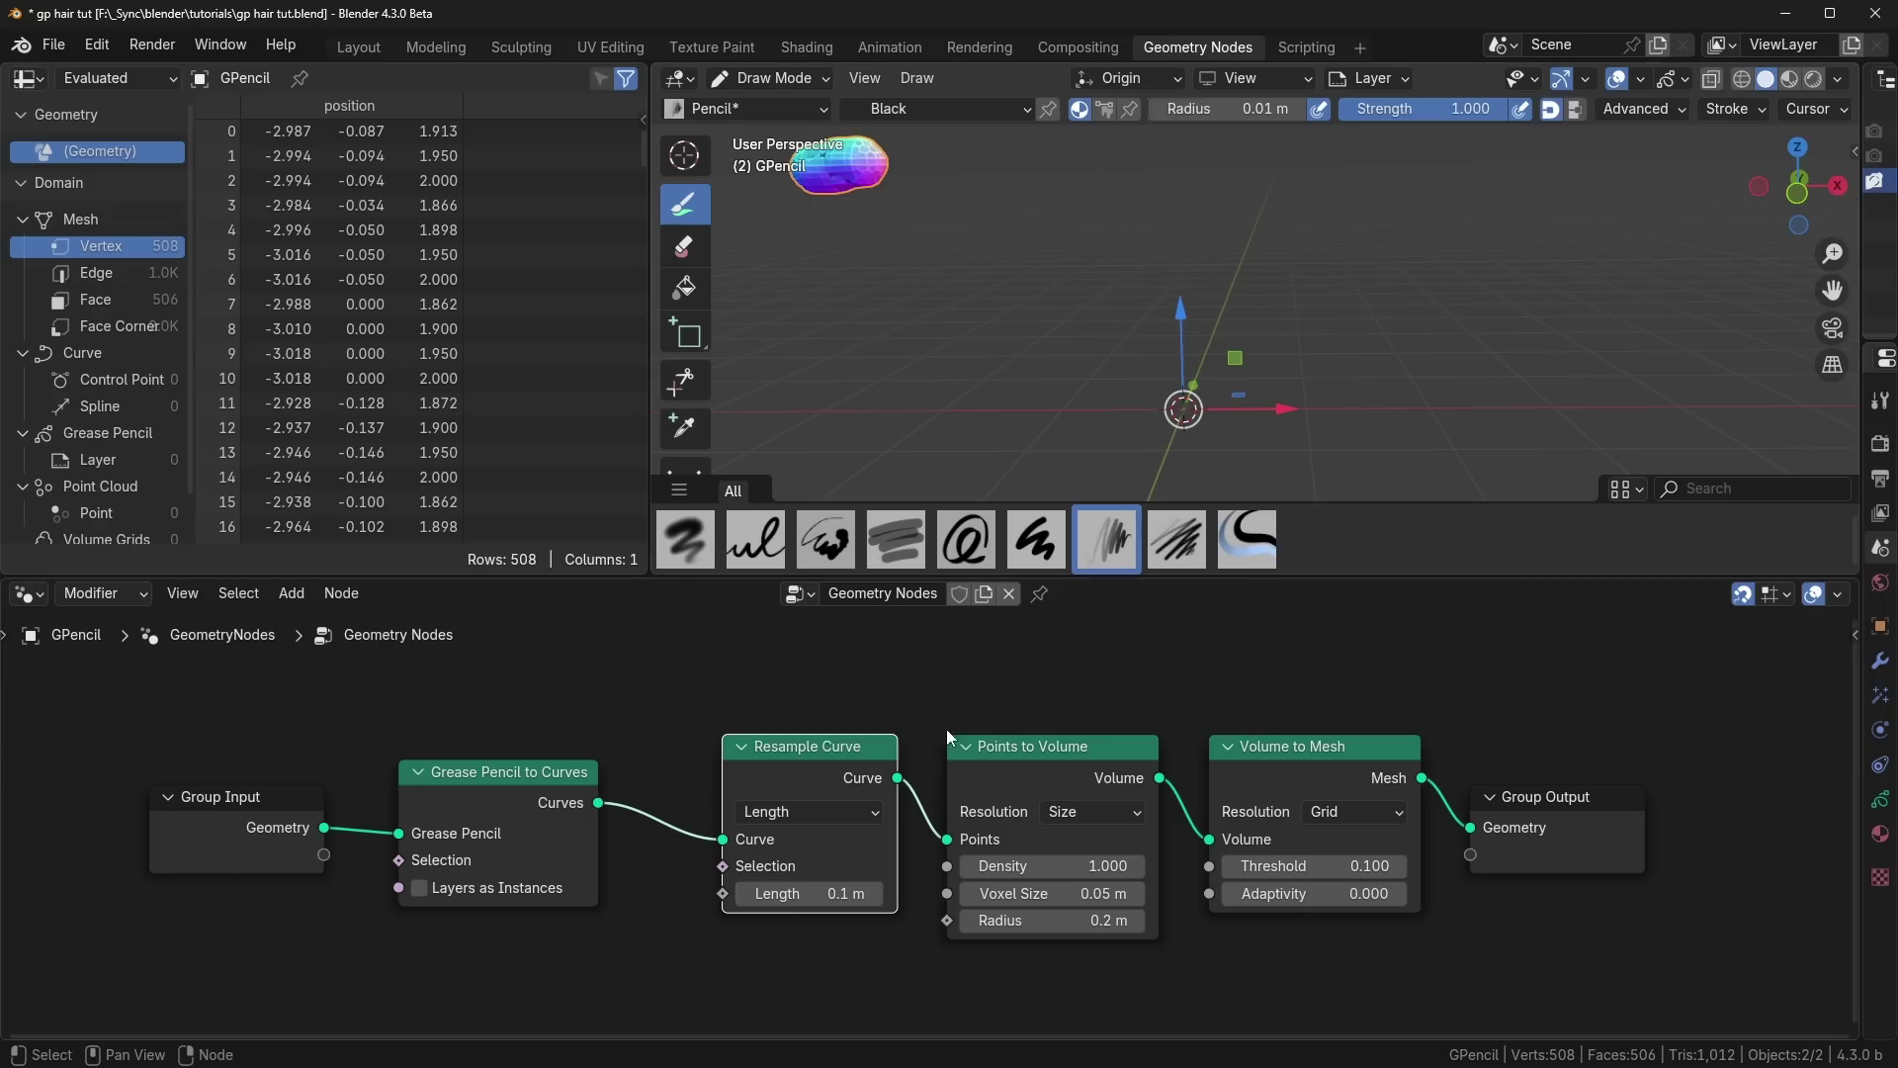
mouse_move(821, 768)
mouse_down()
mouse_move(820, 792)
mouse_move(821, 768)
mouse_up()
middle_drag(1267, 679, 858, 687)
drag(1204, 822, 1651, 797)
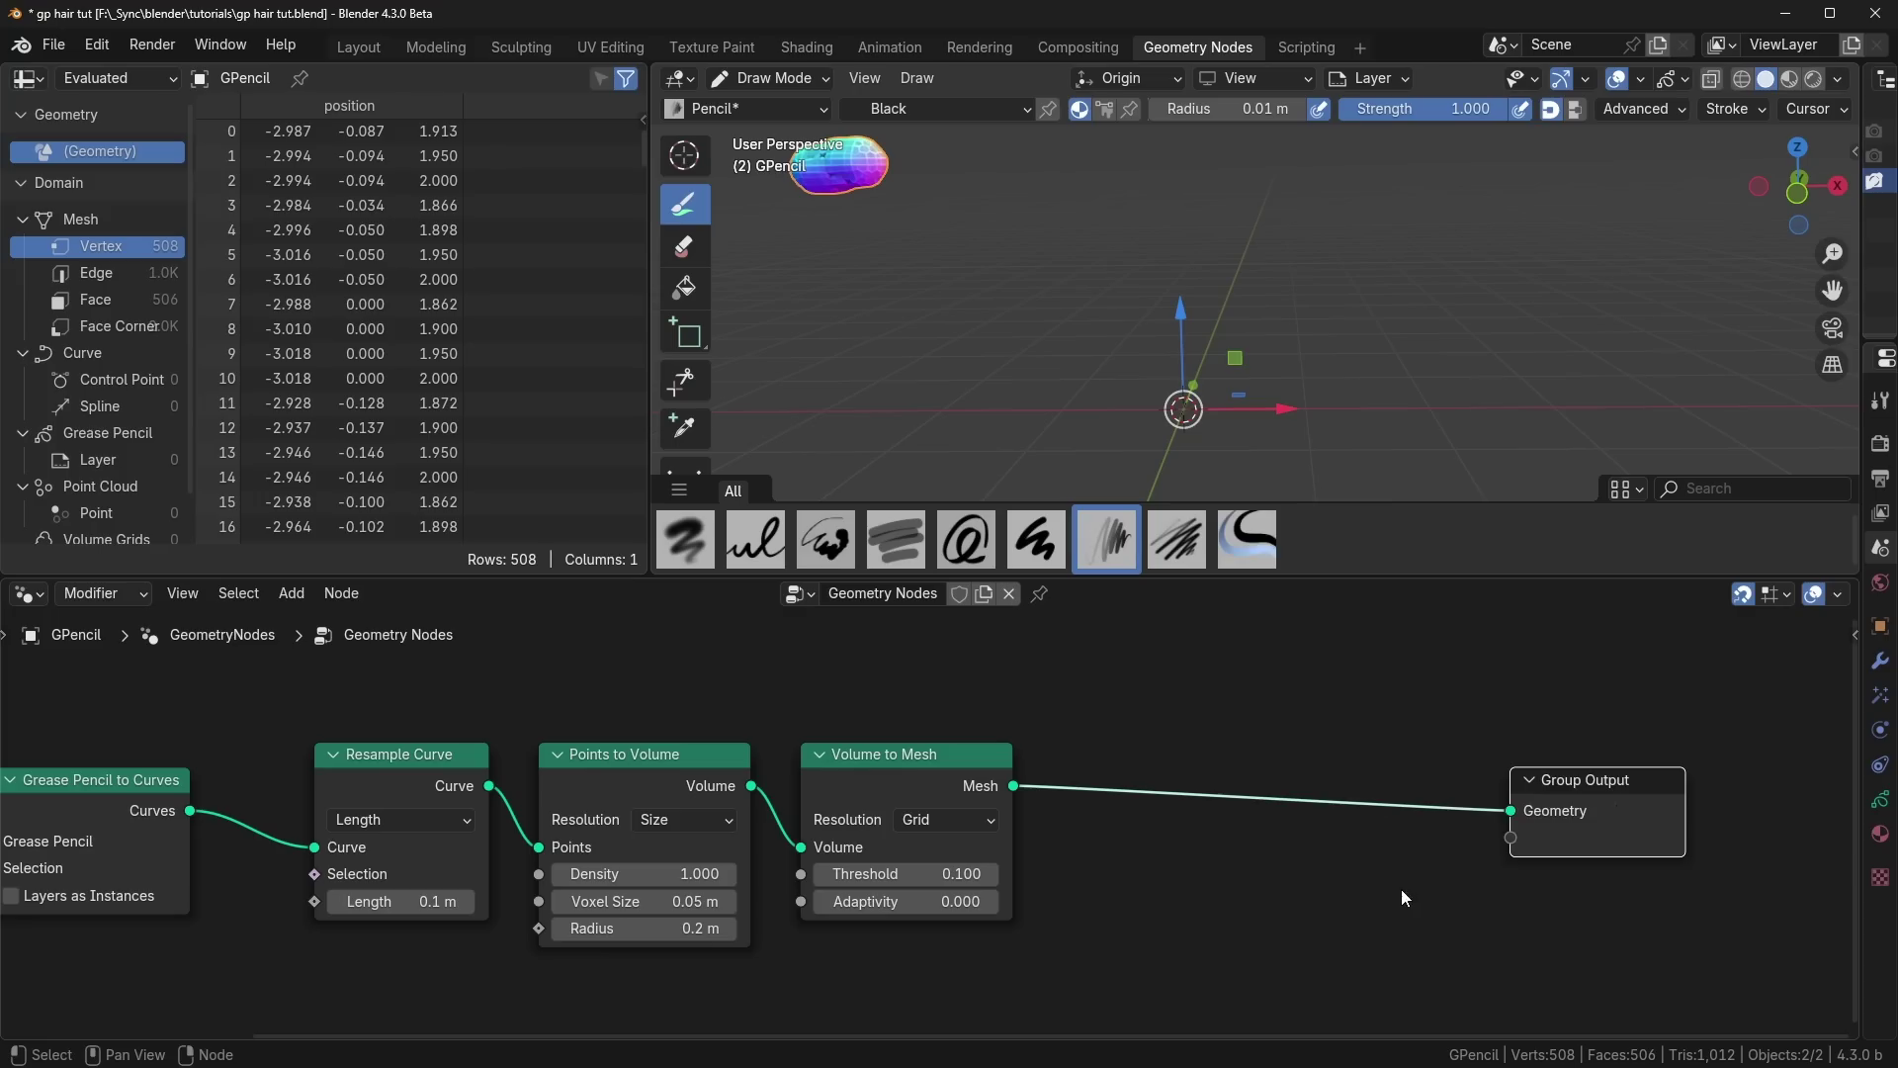
key(shift+a)
text(set)
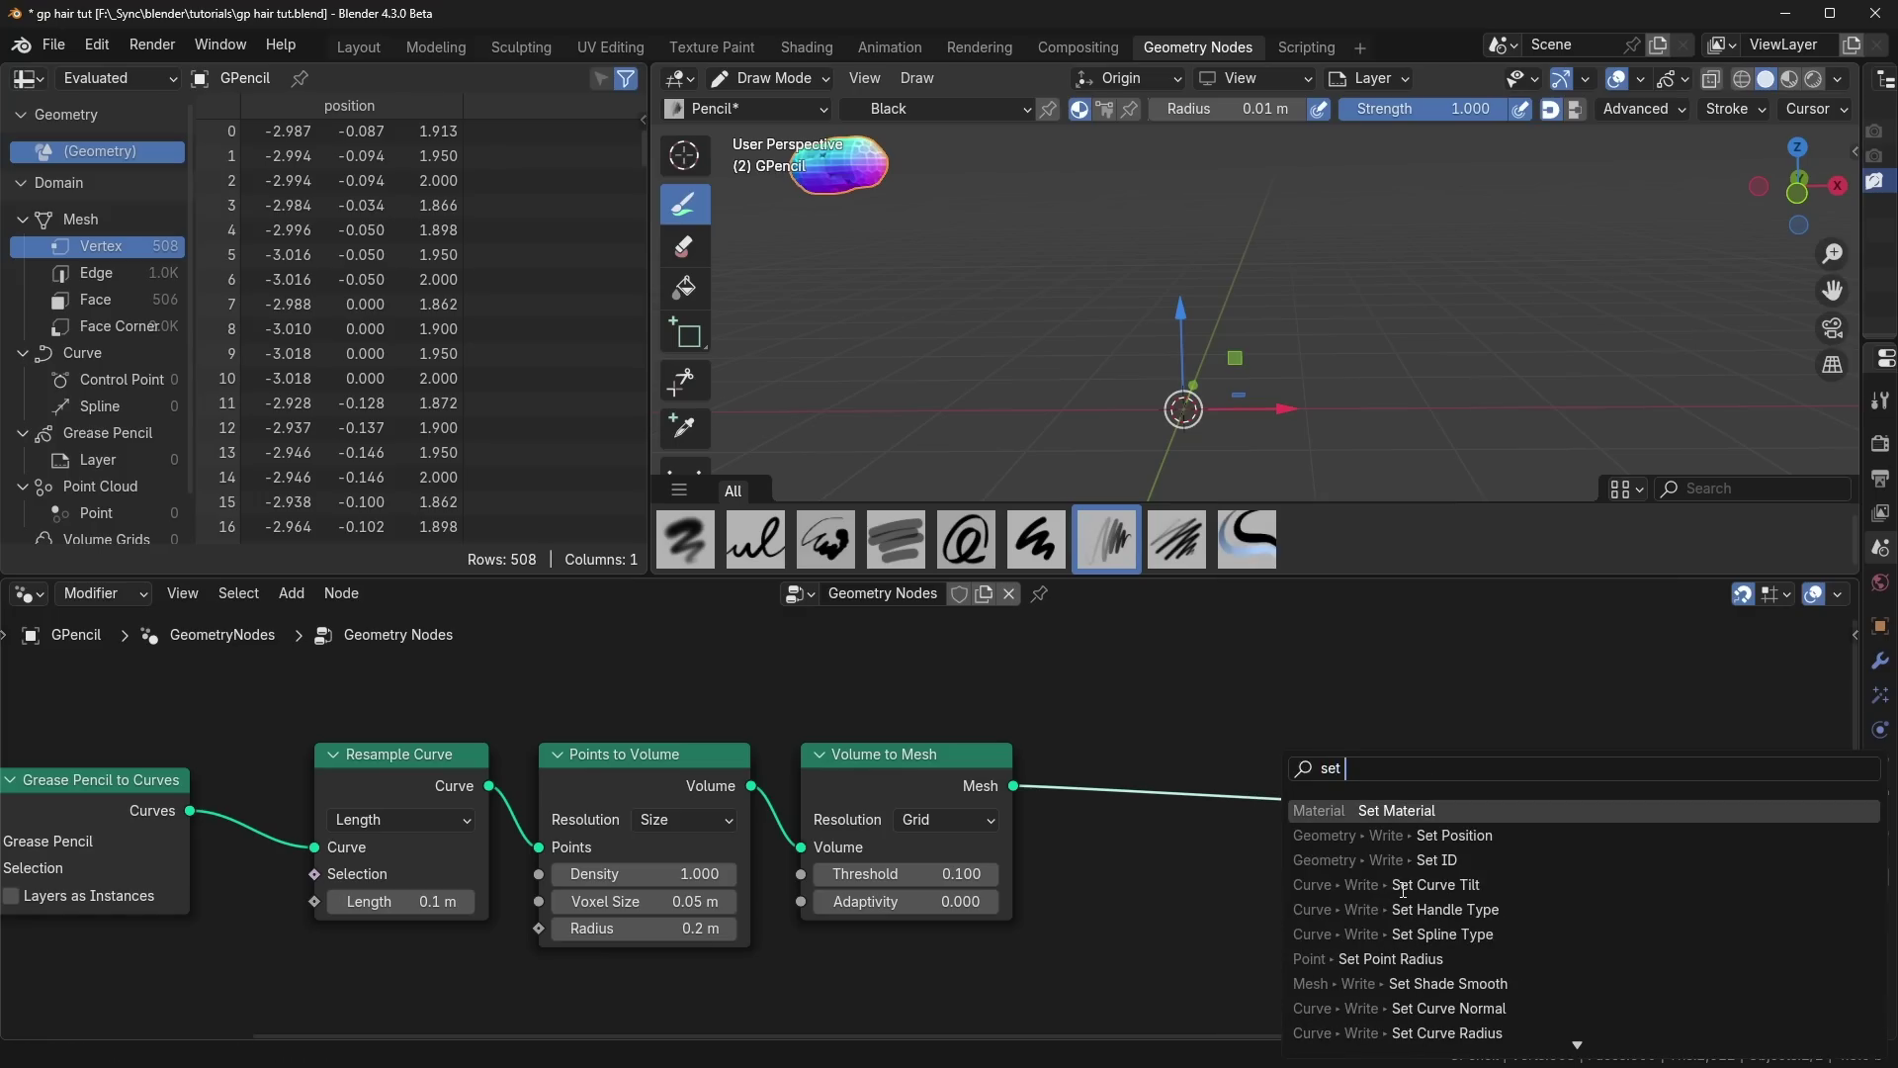
text( po)
key(Return)
click(1242, 782)
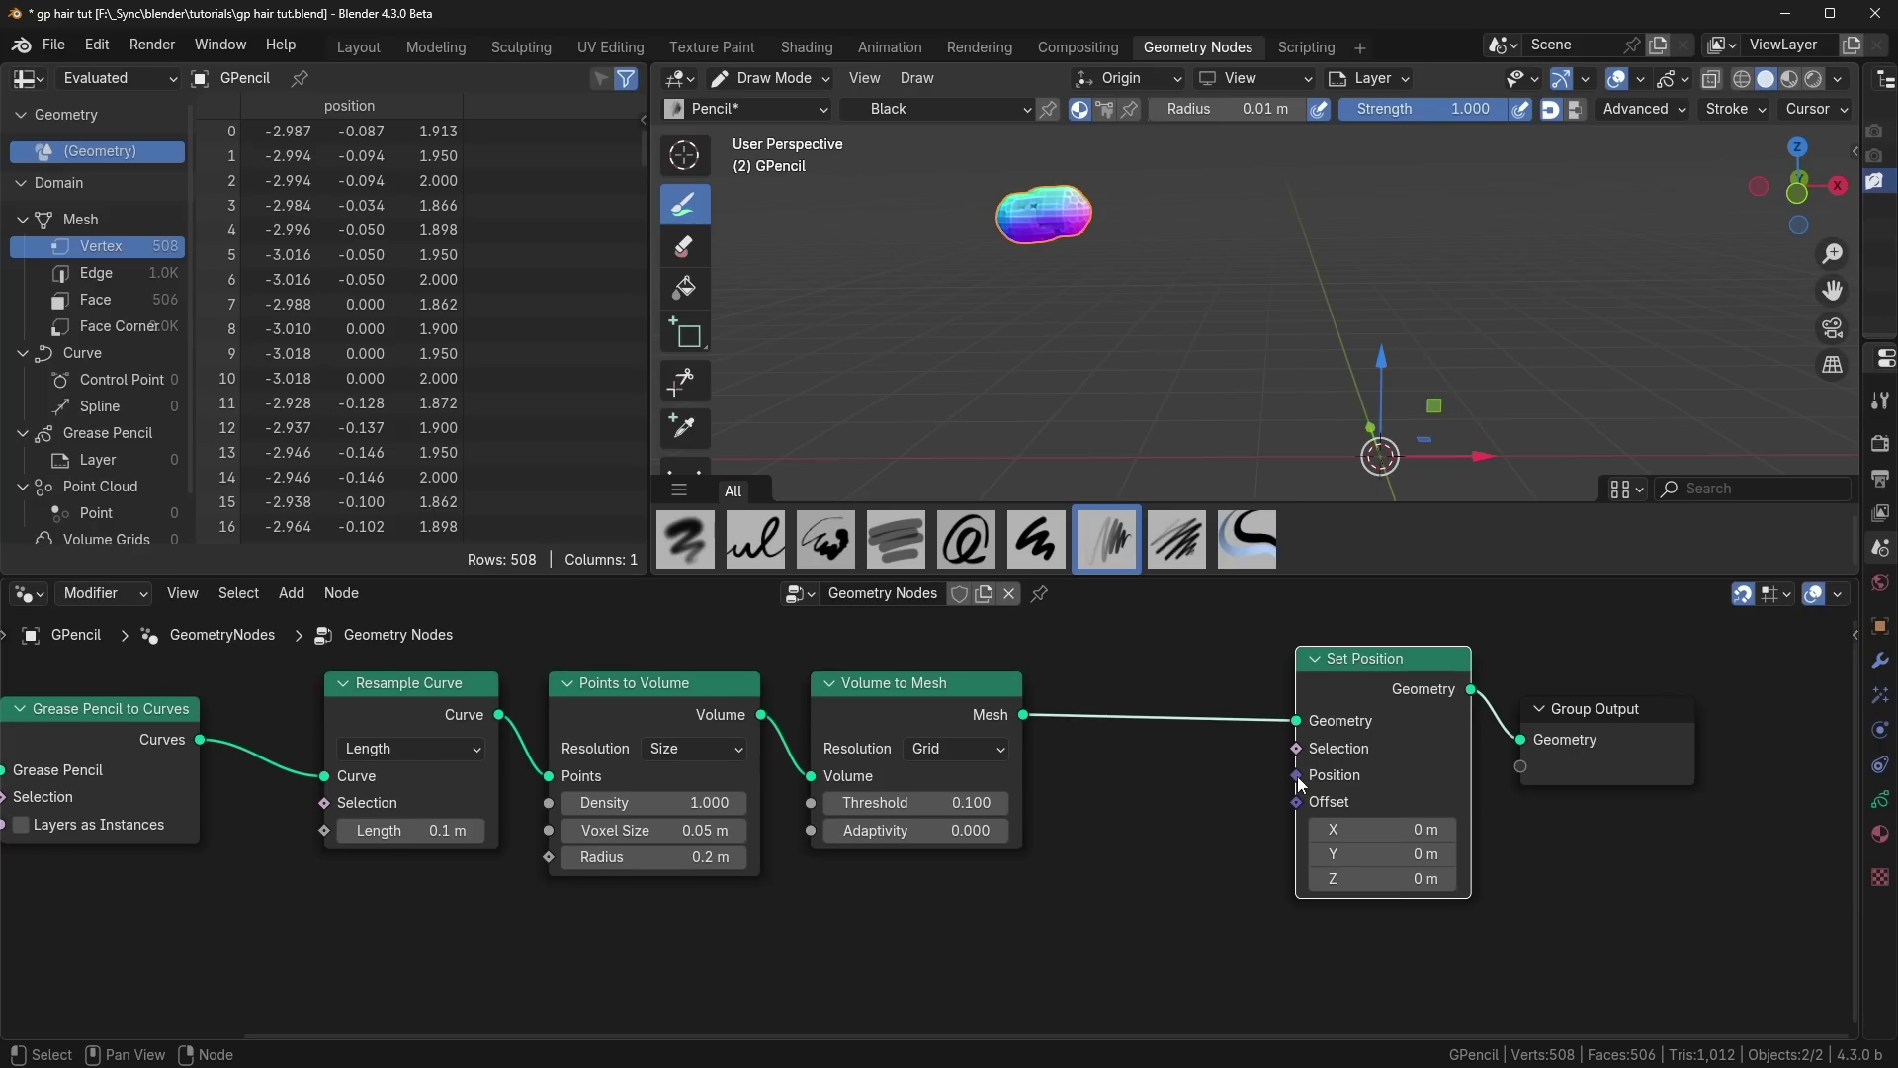
Step: Feed Set Position's Position input from a Vector Blur Attribute node, with a Position node connected to its Value
drag(1296, 776, 861, 769)
text(blur)
key(Return)
click(1006, 939)
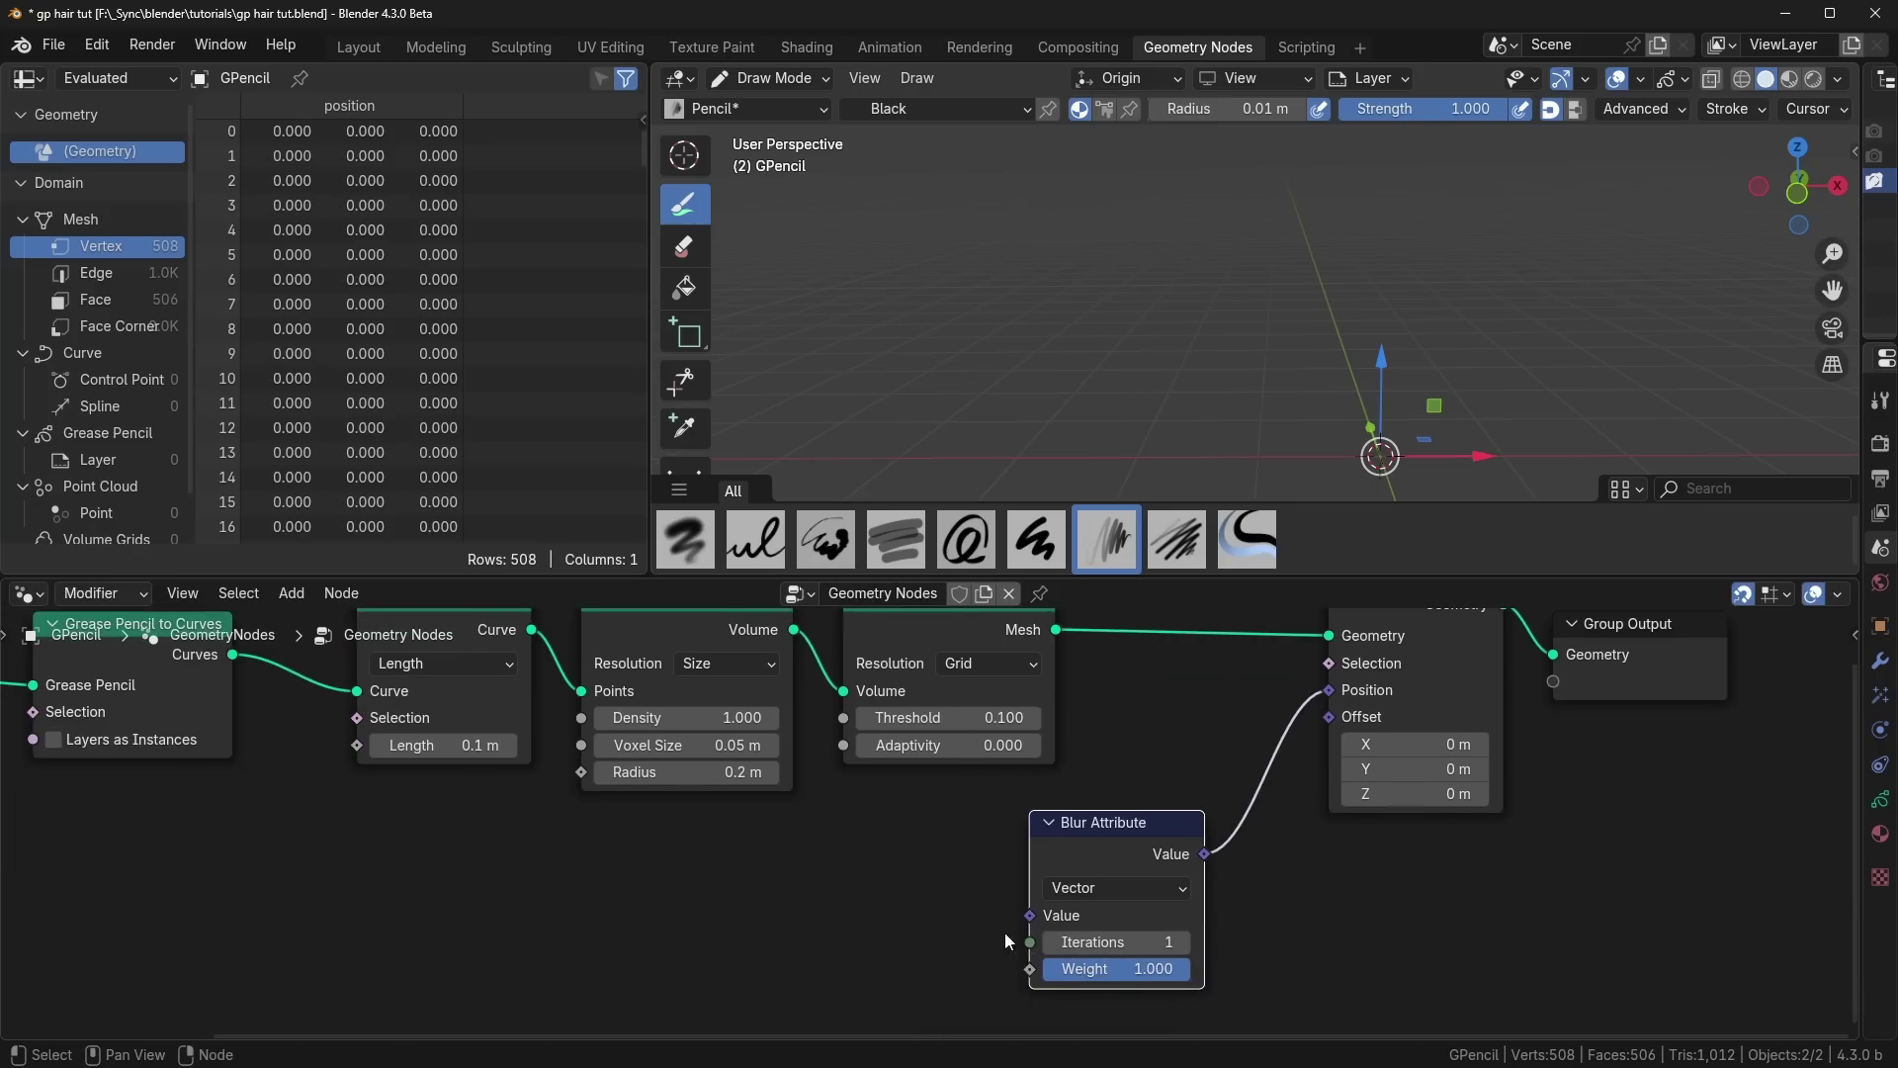
drag(1028, 918, 884, 940)
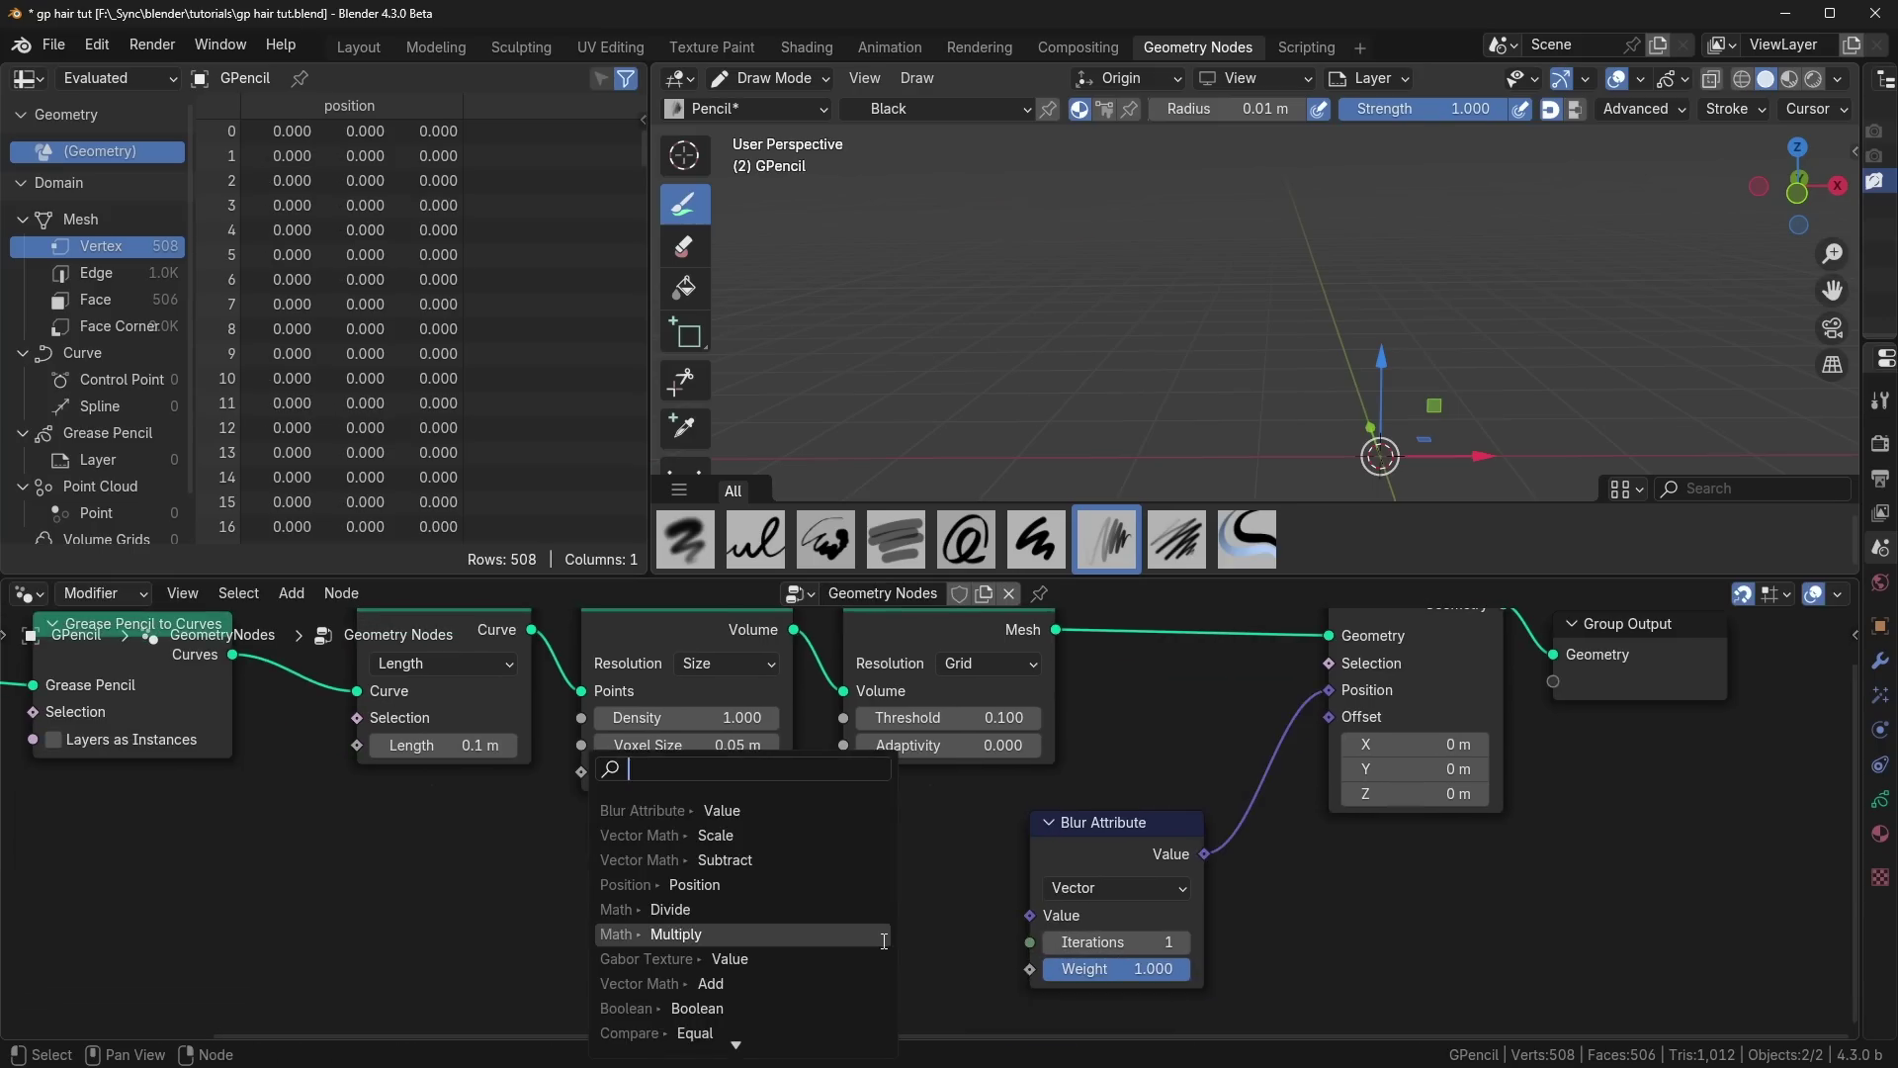
text(pos)
key(Return)
click(929, 934)
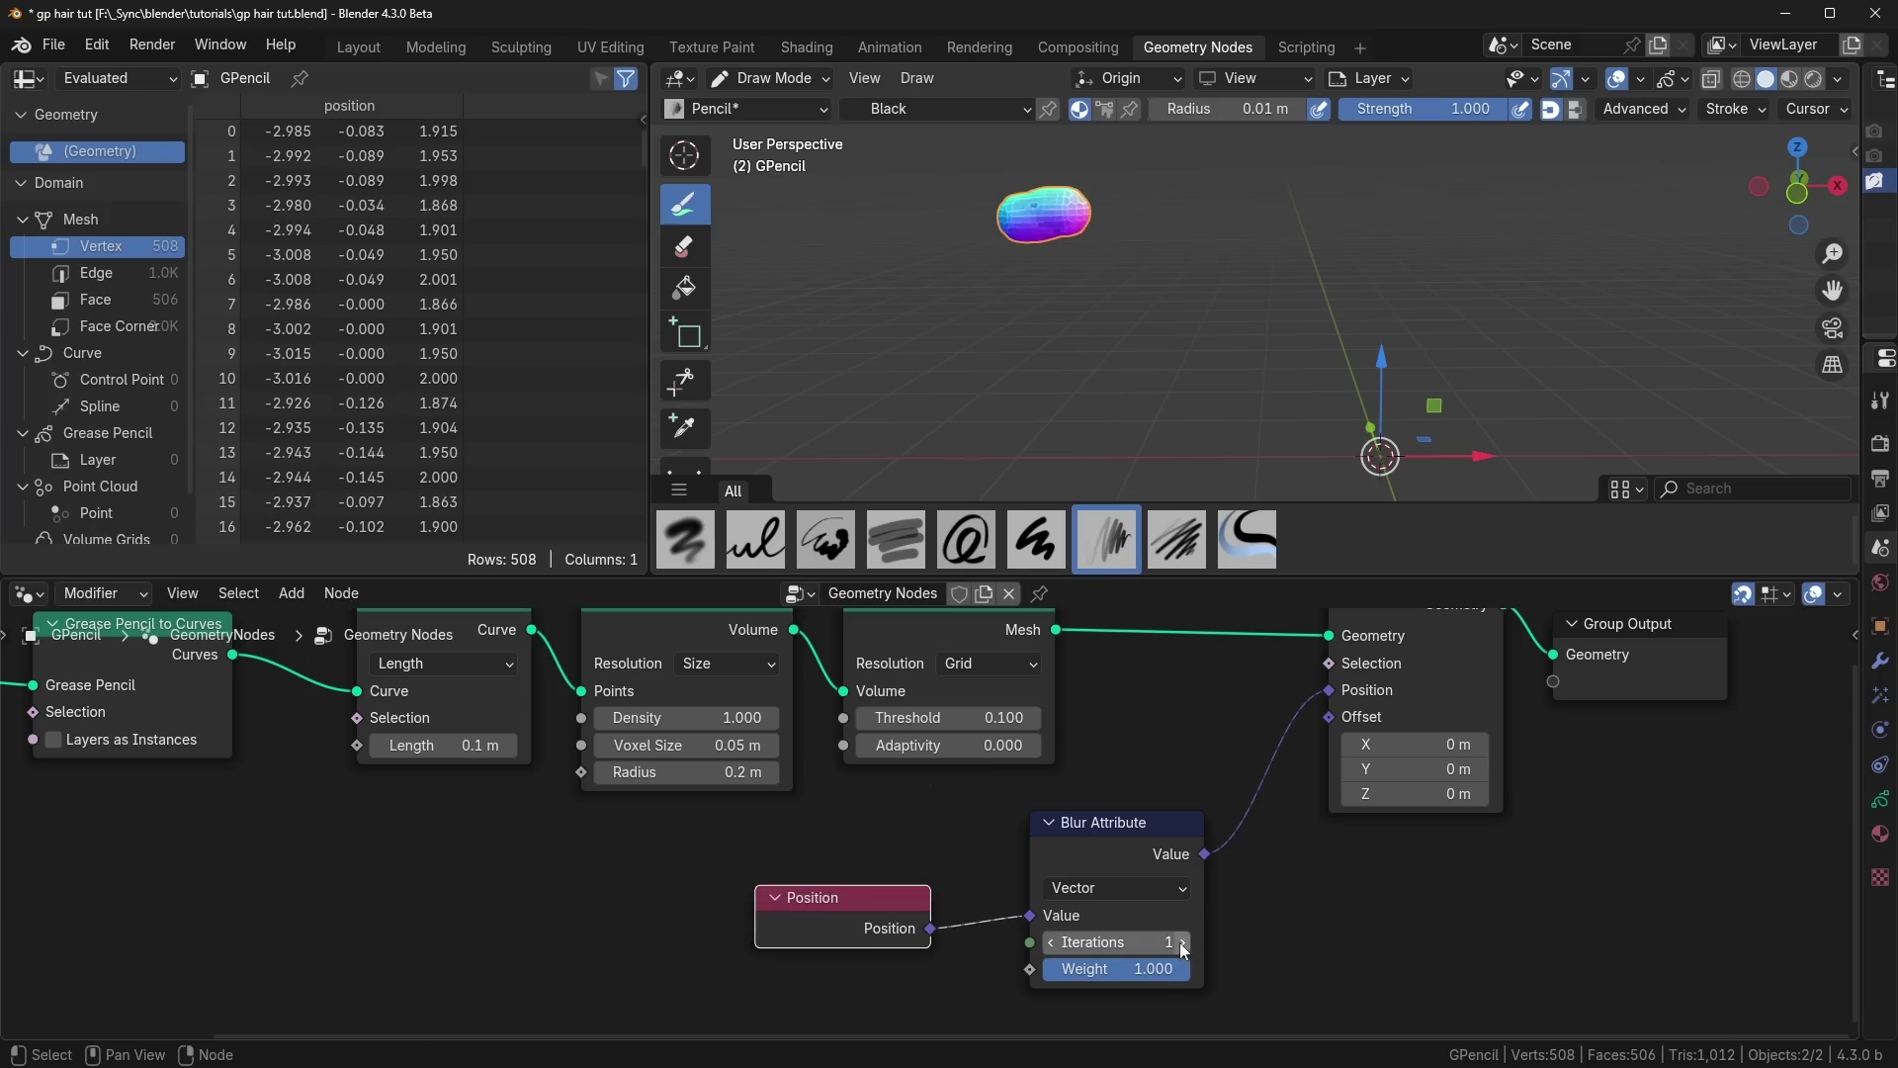
Step: Raise the Blur Attribute node's Iterations to 12 to smooth the mesh
double_click(1184, 942)
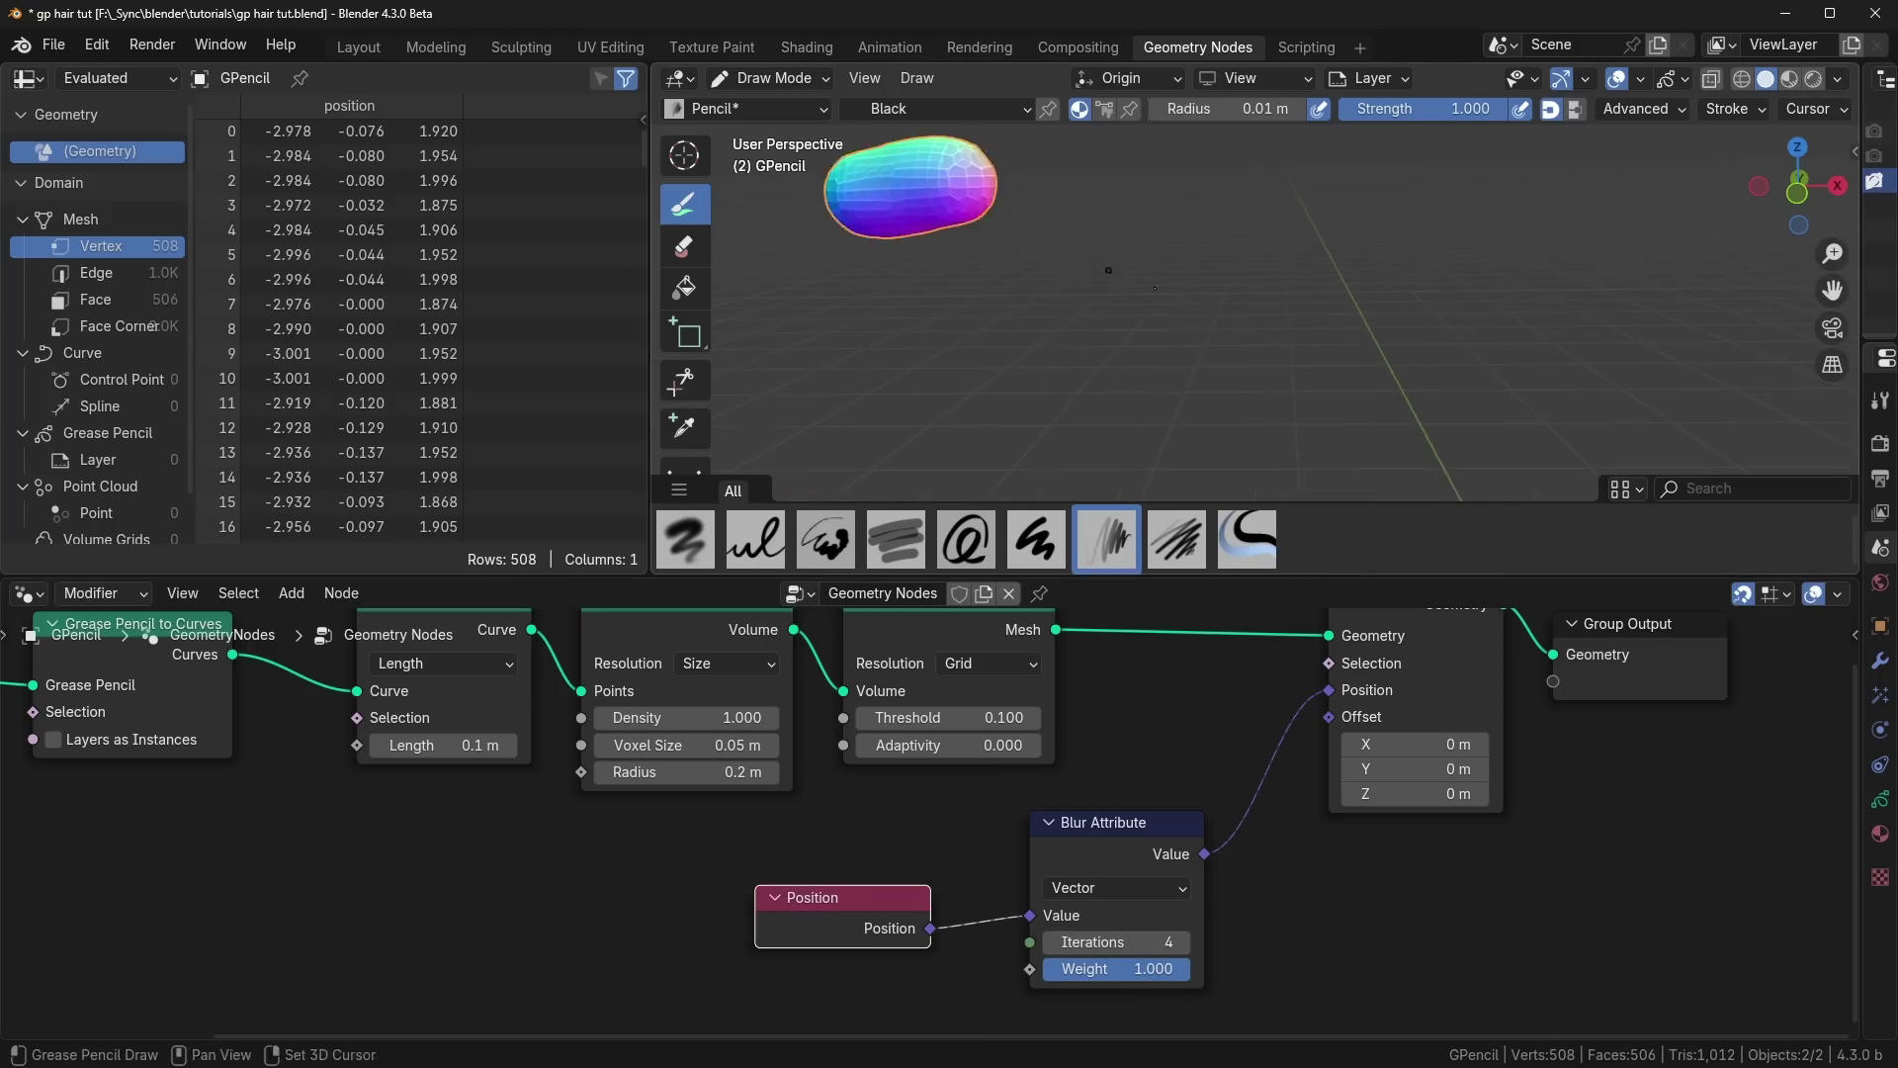
key(BackSpace)
click(1183, 944)
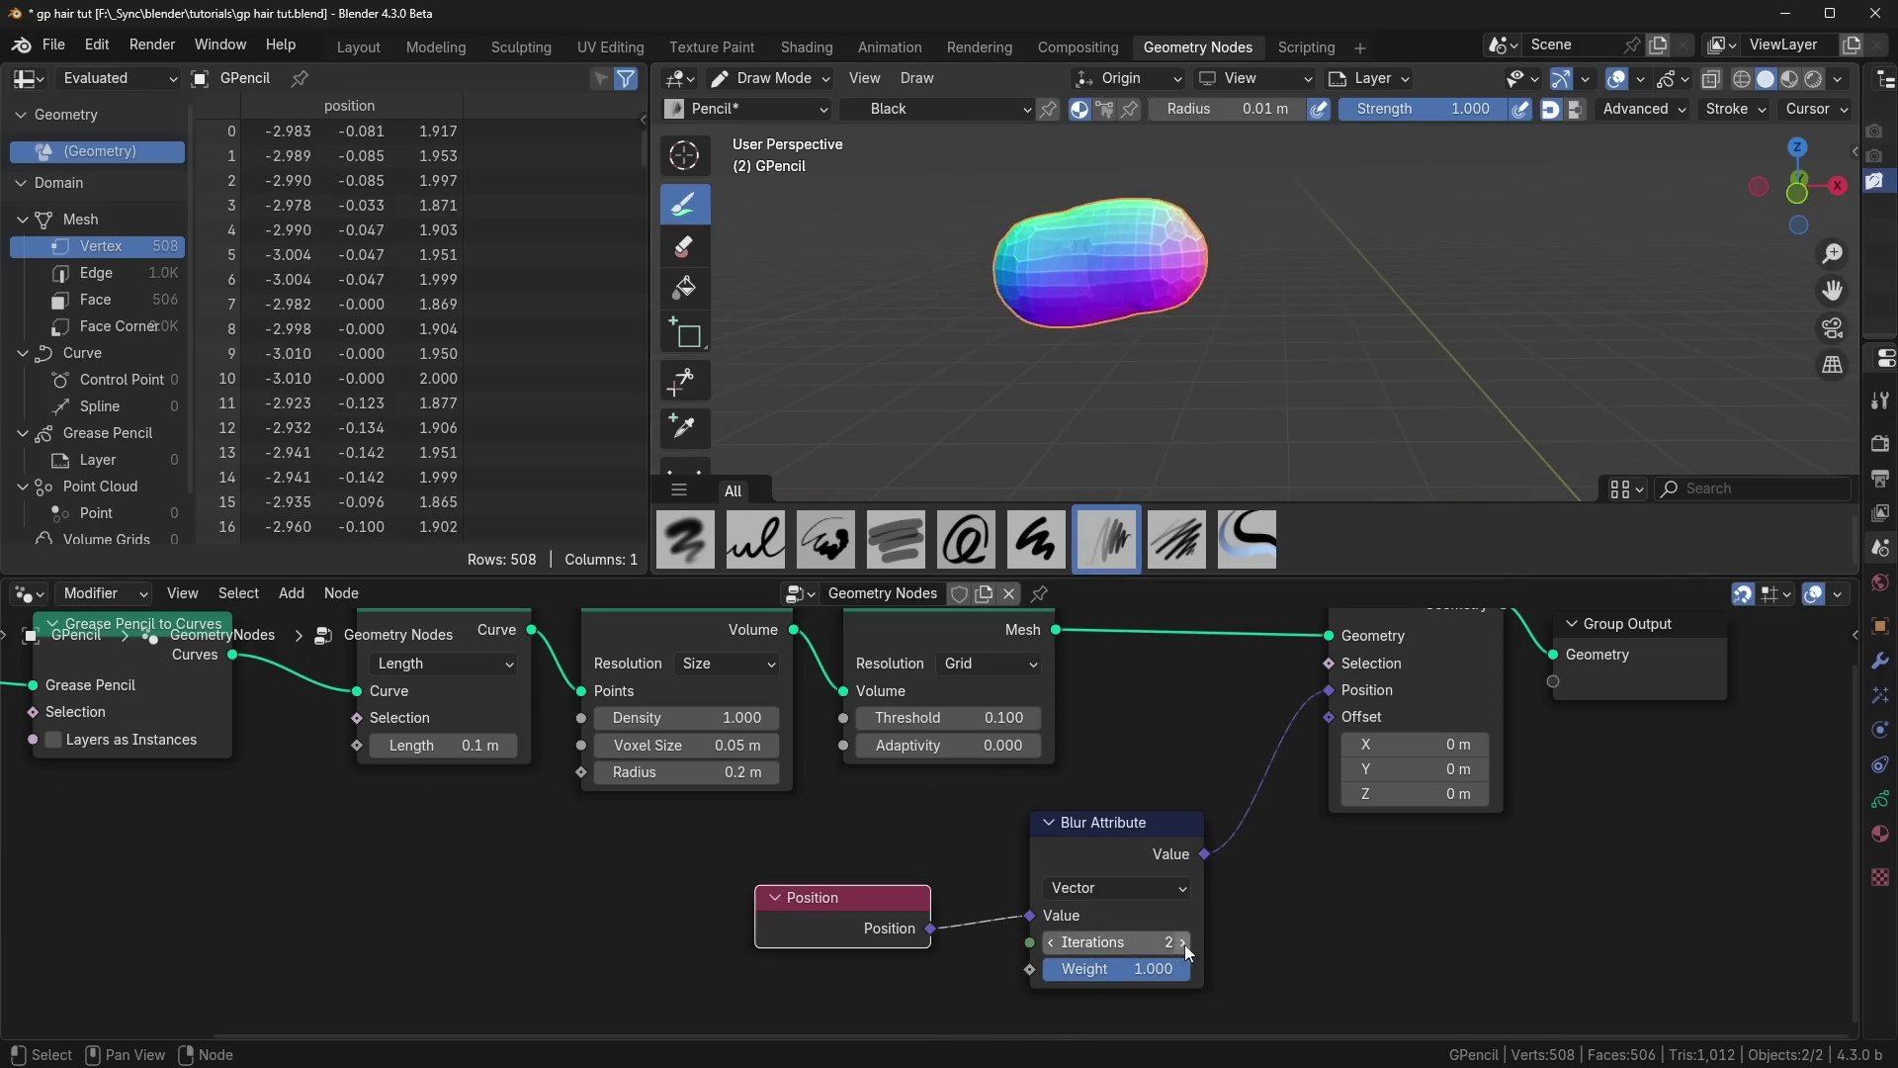
click(1185, 944)
click(1185, 944)
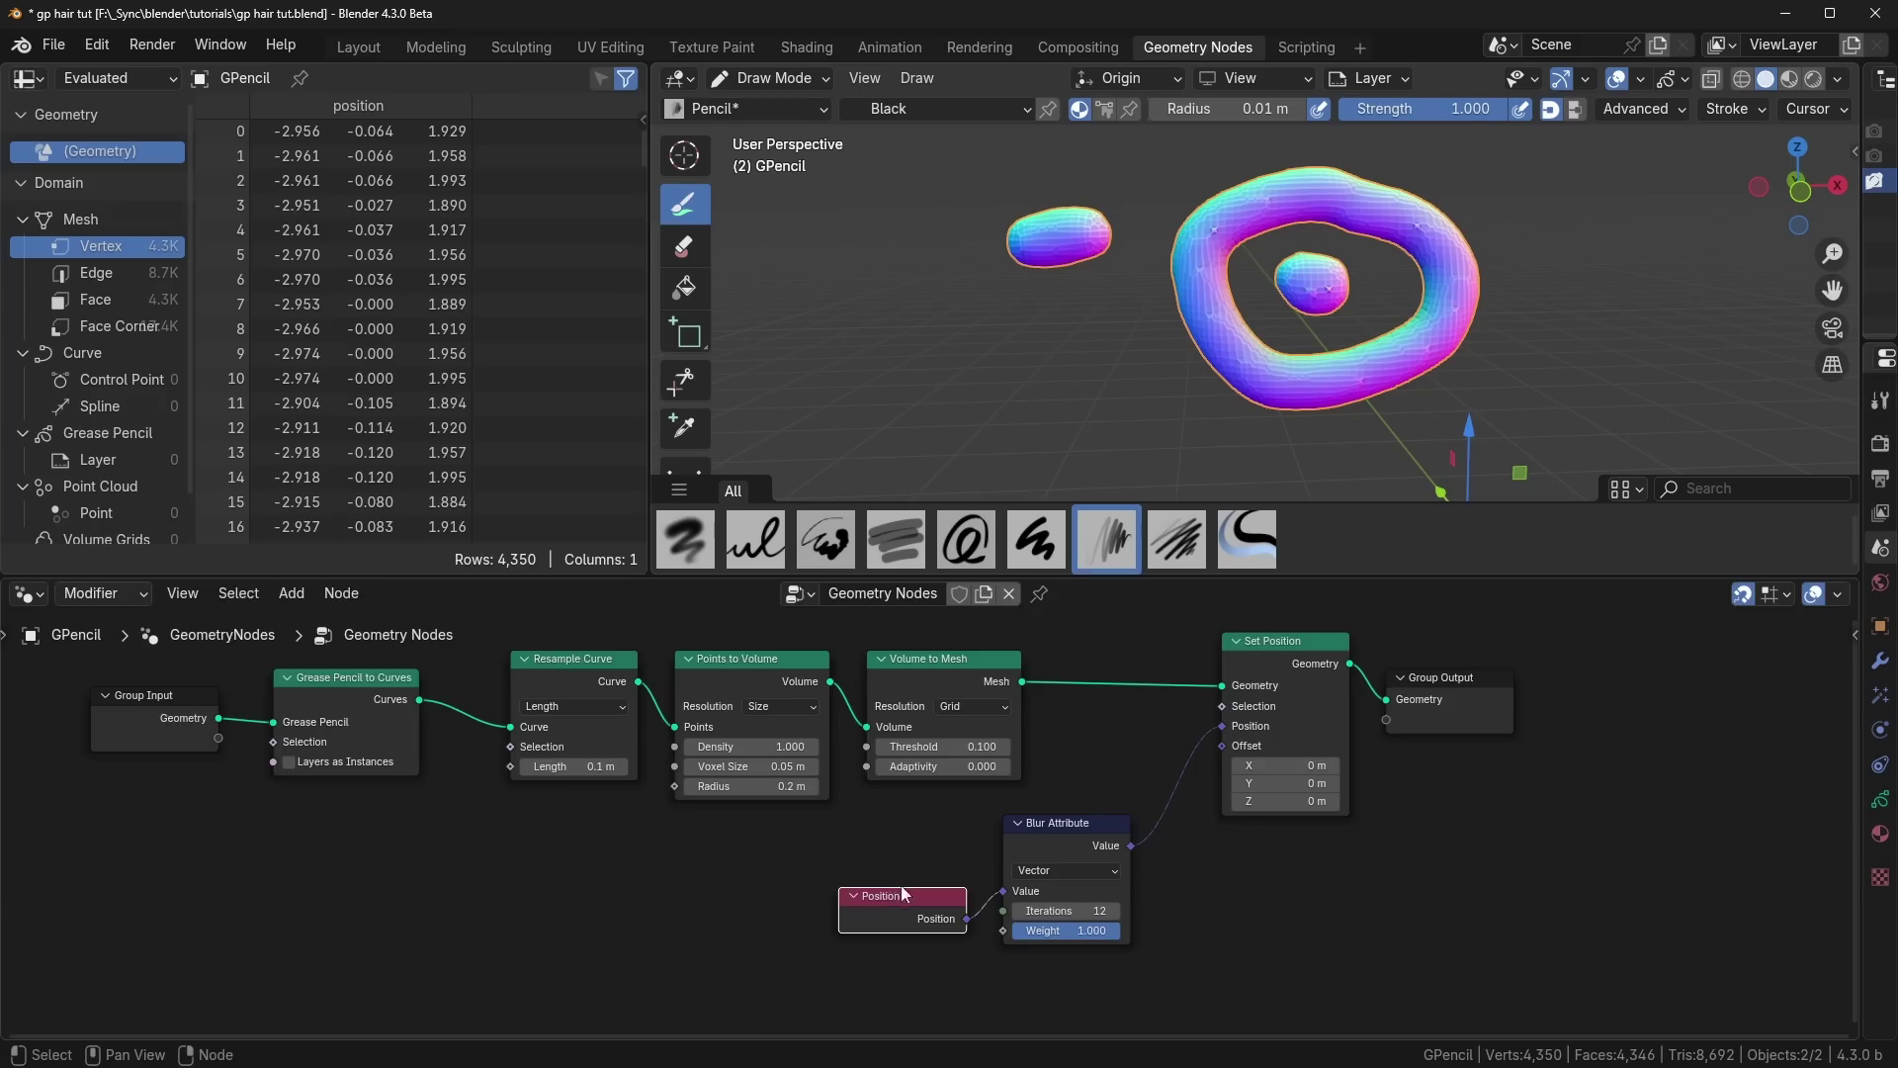
Step: Add a Radius input node and connect it to the Radius input of Points to Volume
middle_drag(749, 852, 790, 883)
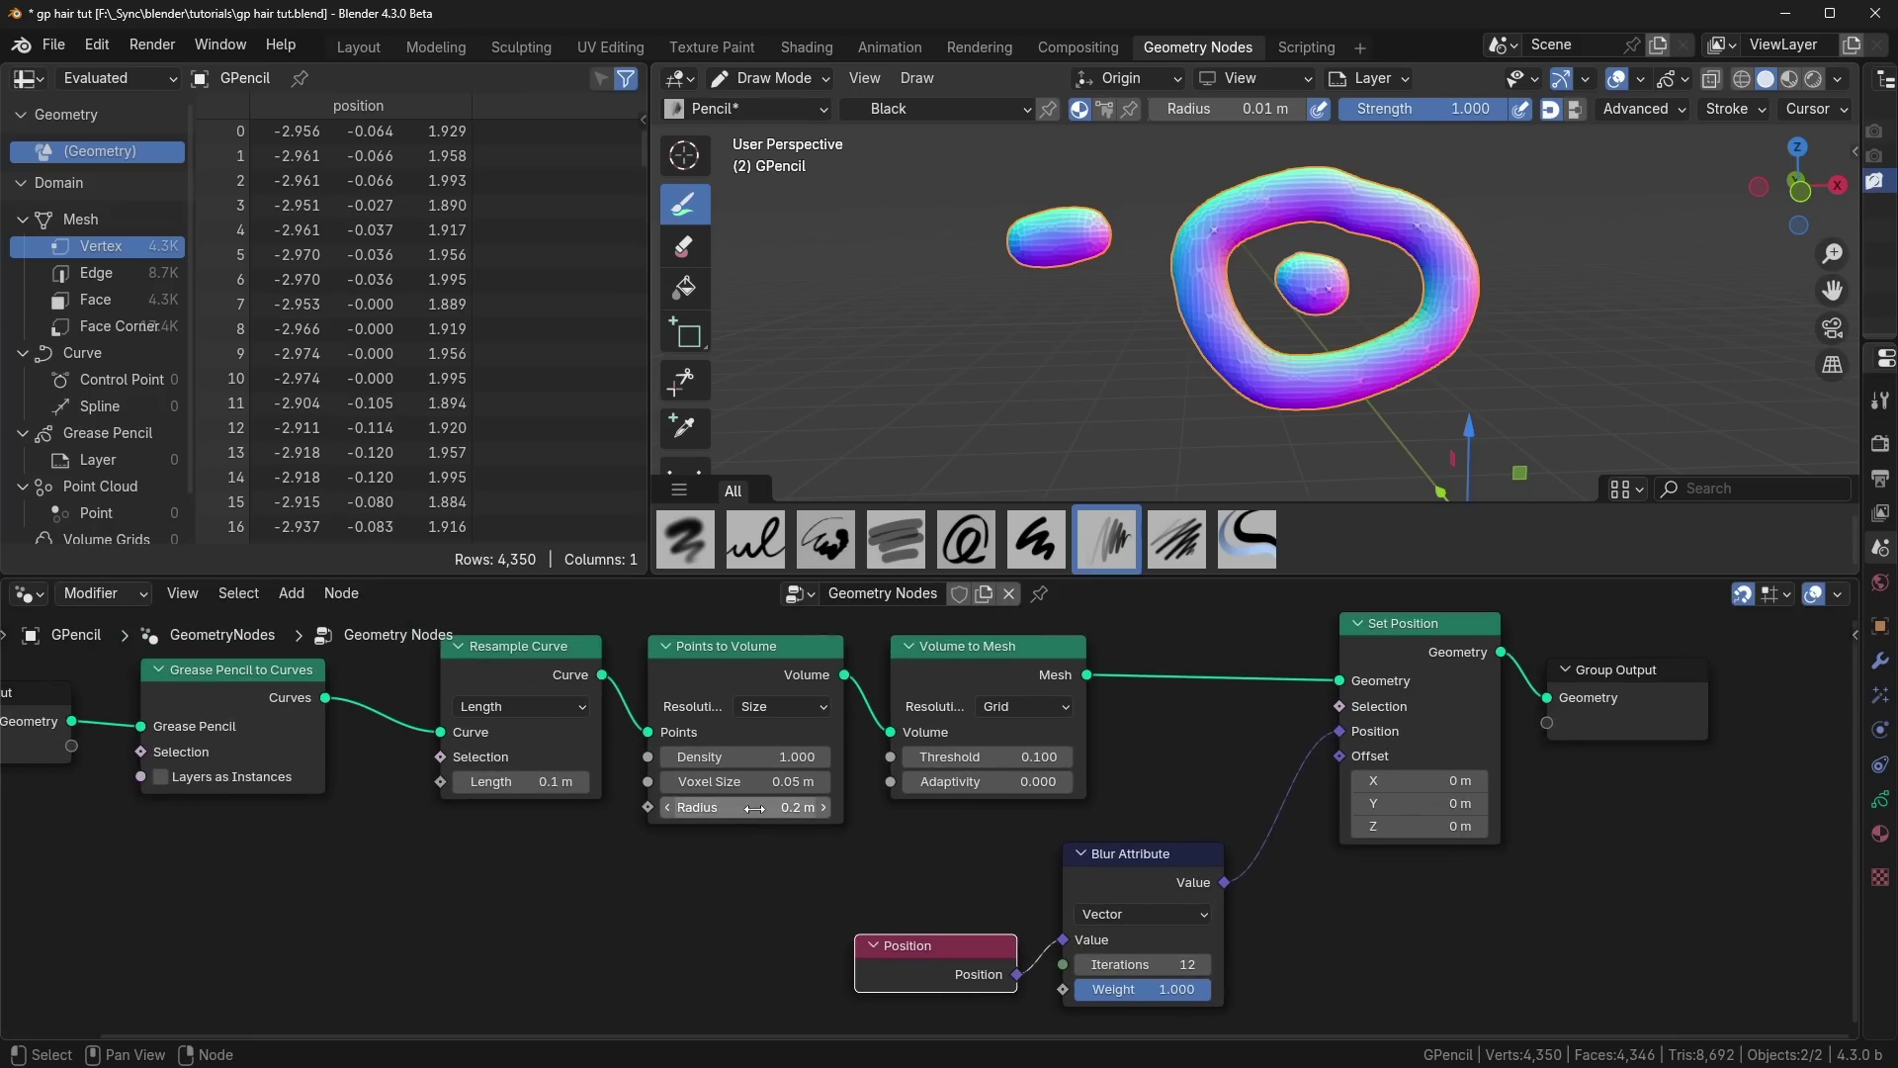
mouse_move(754, 807)
mouse_down()
mouse_move(791, 808)
mouse_move(718, 808)
mouse_move(754, 808)
mouse_up()
middle_drag(680, 876, 799, 861)
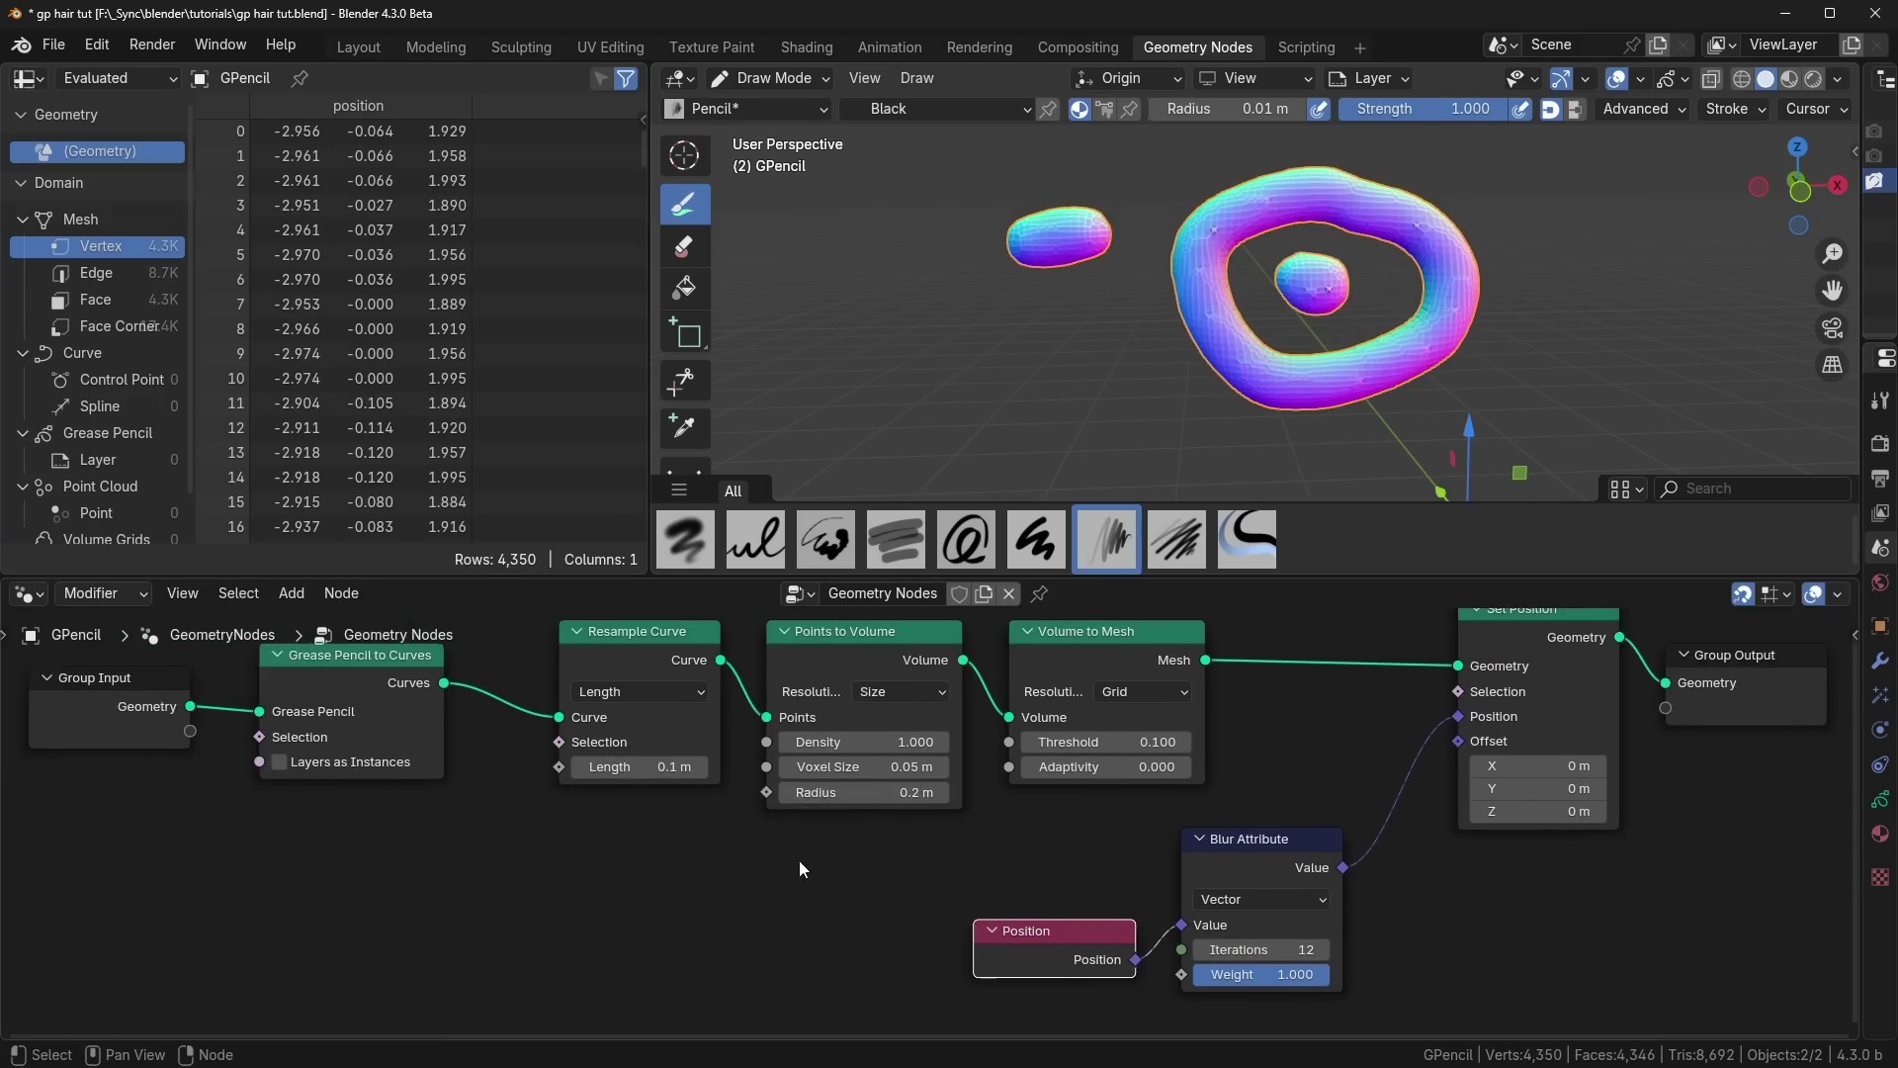
scroll(783, 847, down, 2)
middle_drag(592, 856, 696, 848)
drag(265, 851, 821, 670)
key(shift+a)
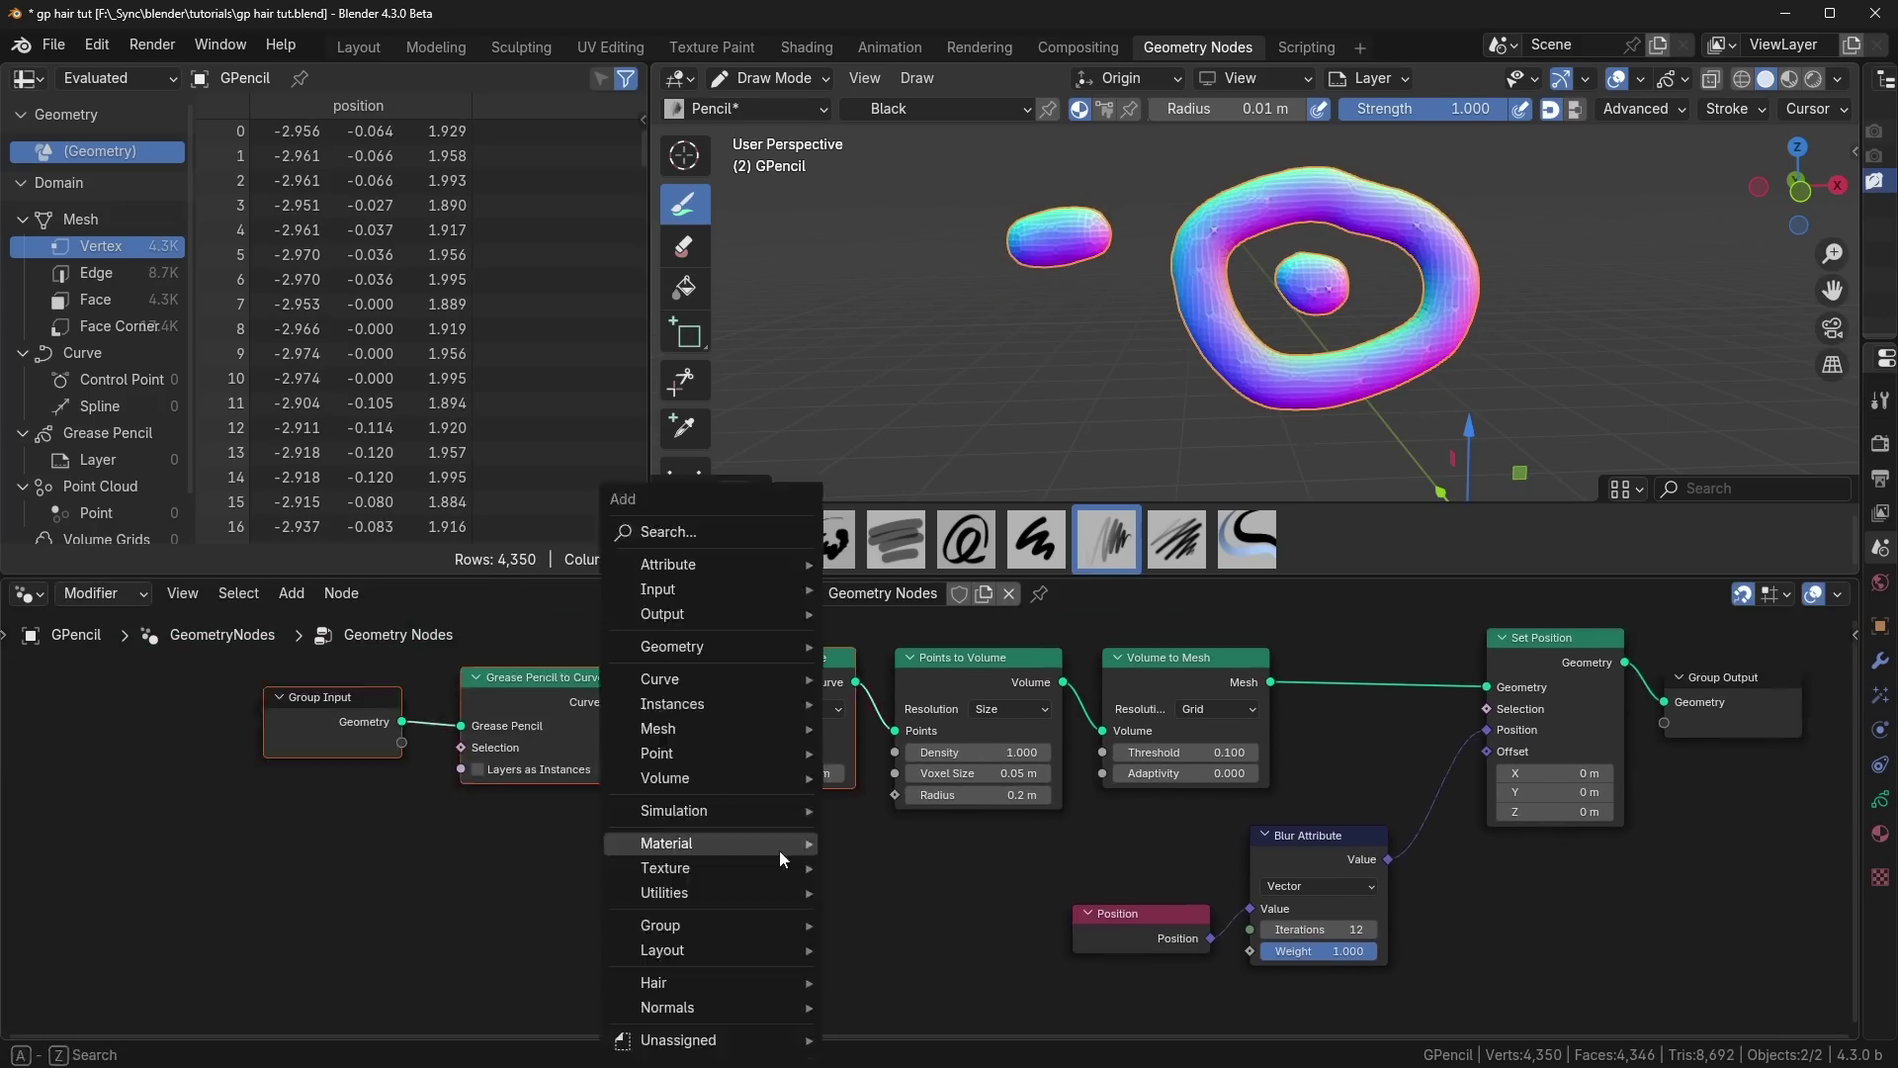
mouse_move(779, 850)
text(r)
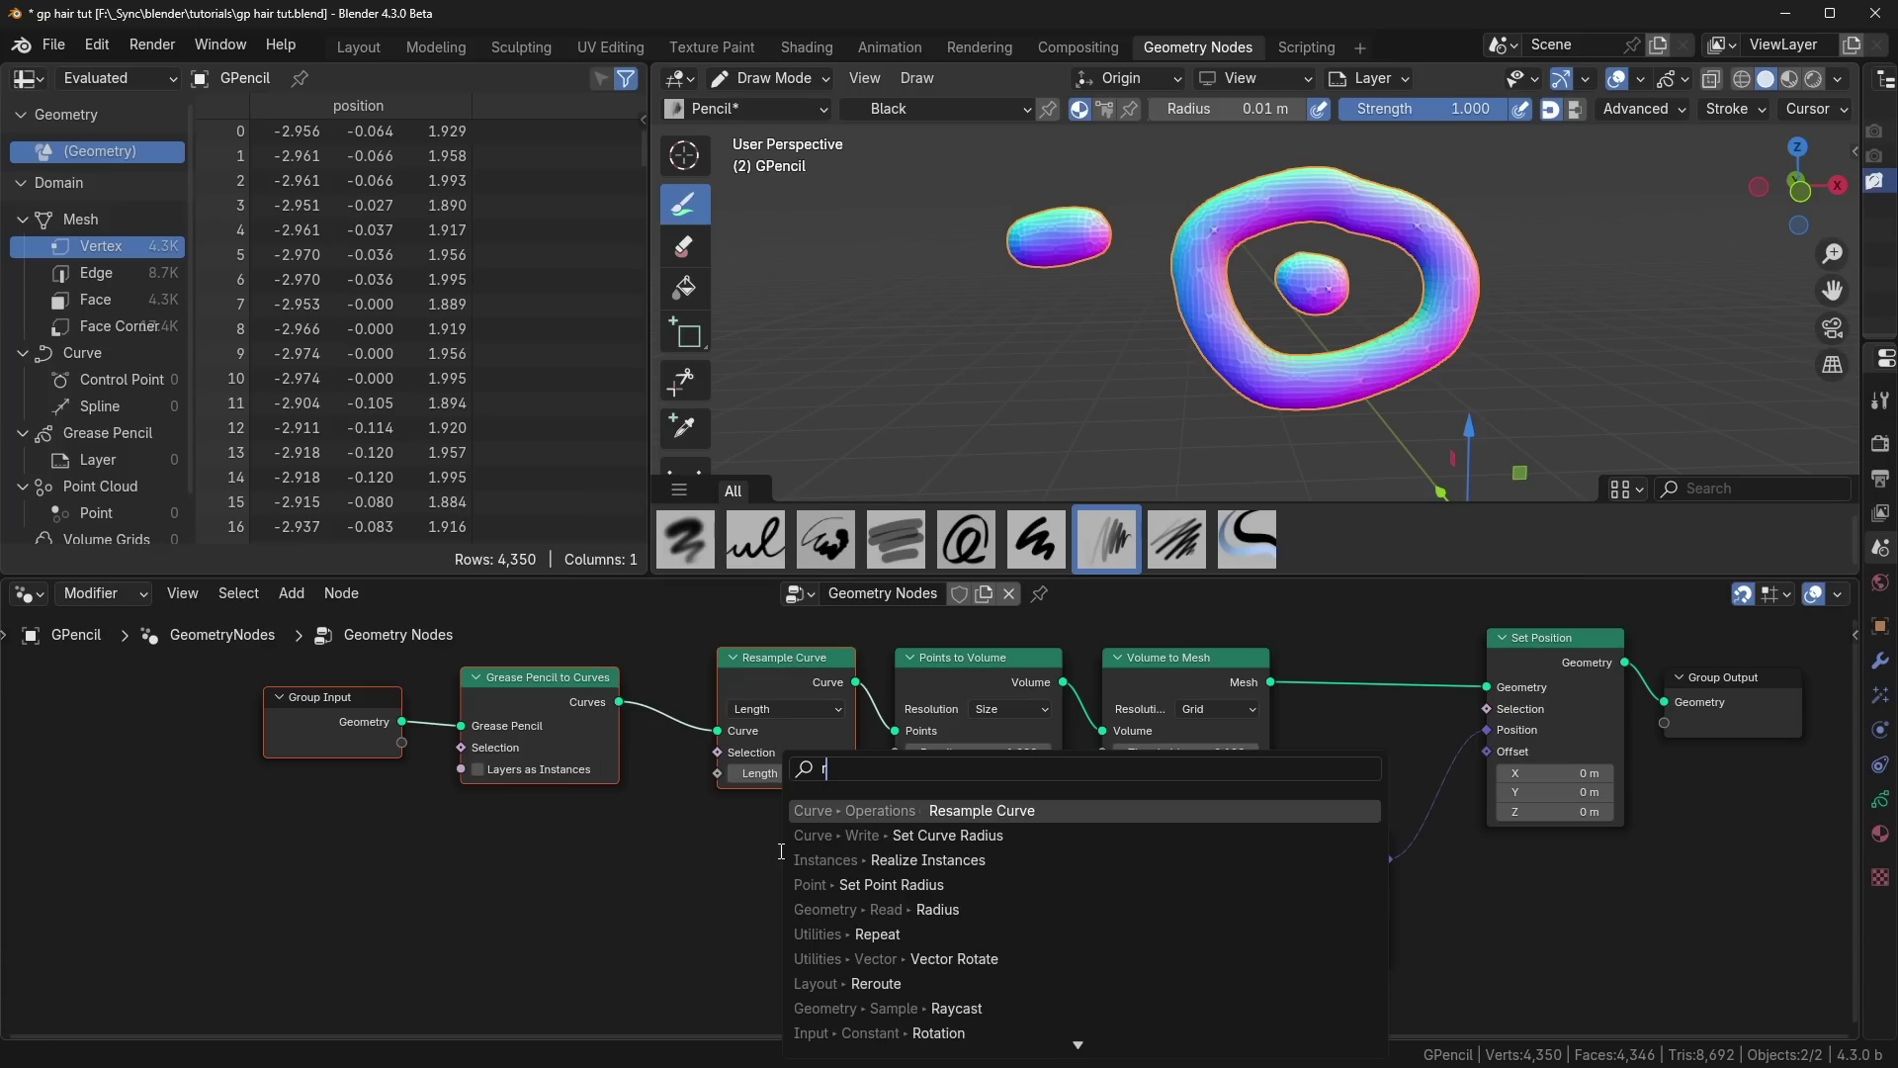
text(ad)
click(798, 857)
drag(837, 859, 894, 795)
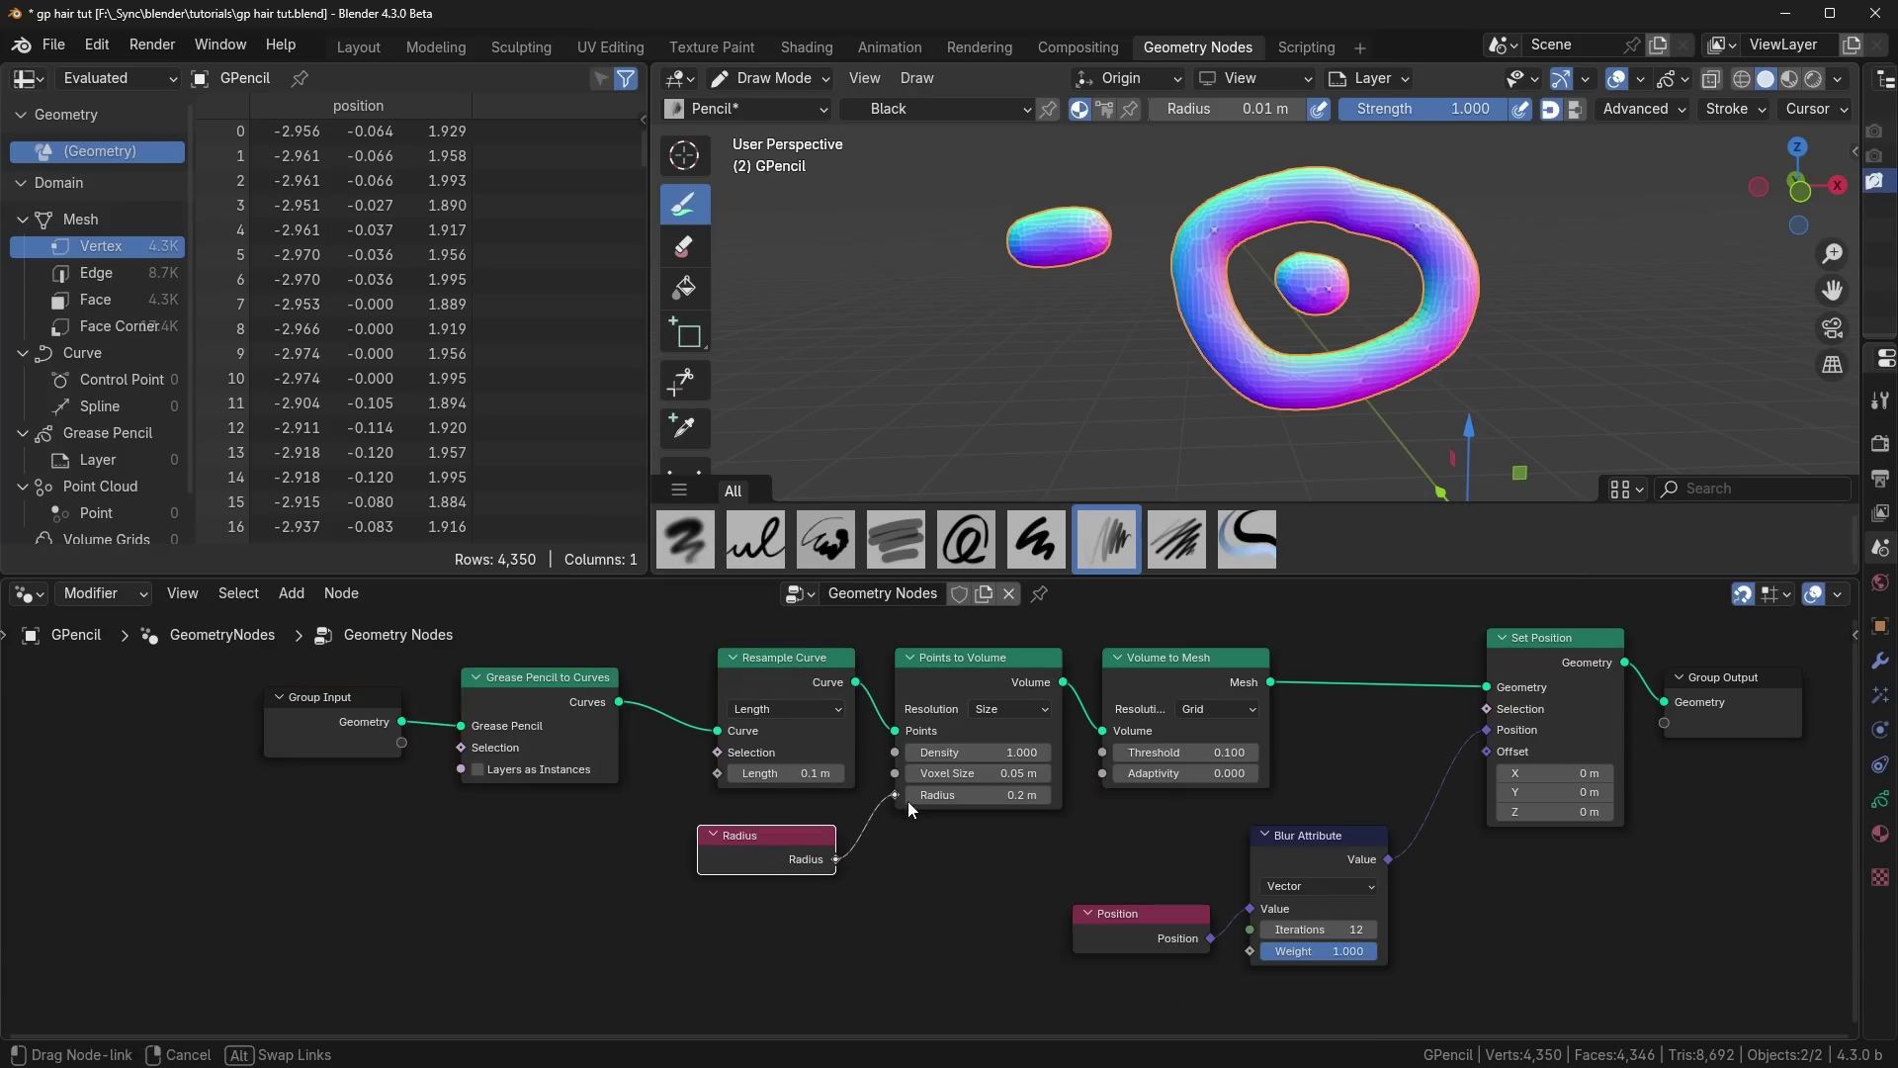
Step: Widen the properties area and compare the raw strokes by toggling the Geometry Nodes modifier's viewport display off and back on
drag(1861, 481, 1537, 481)
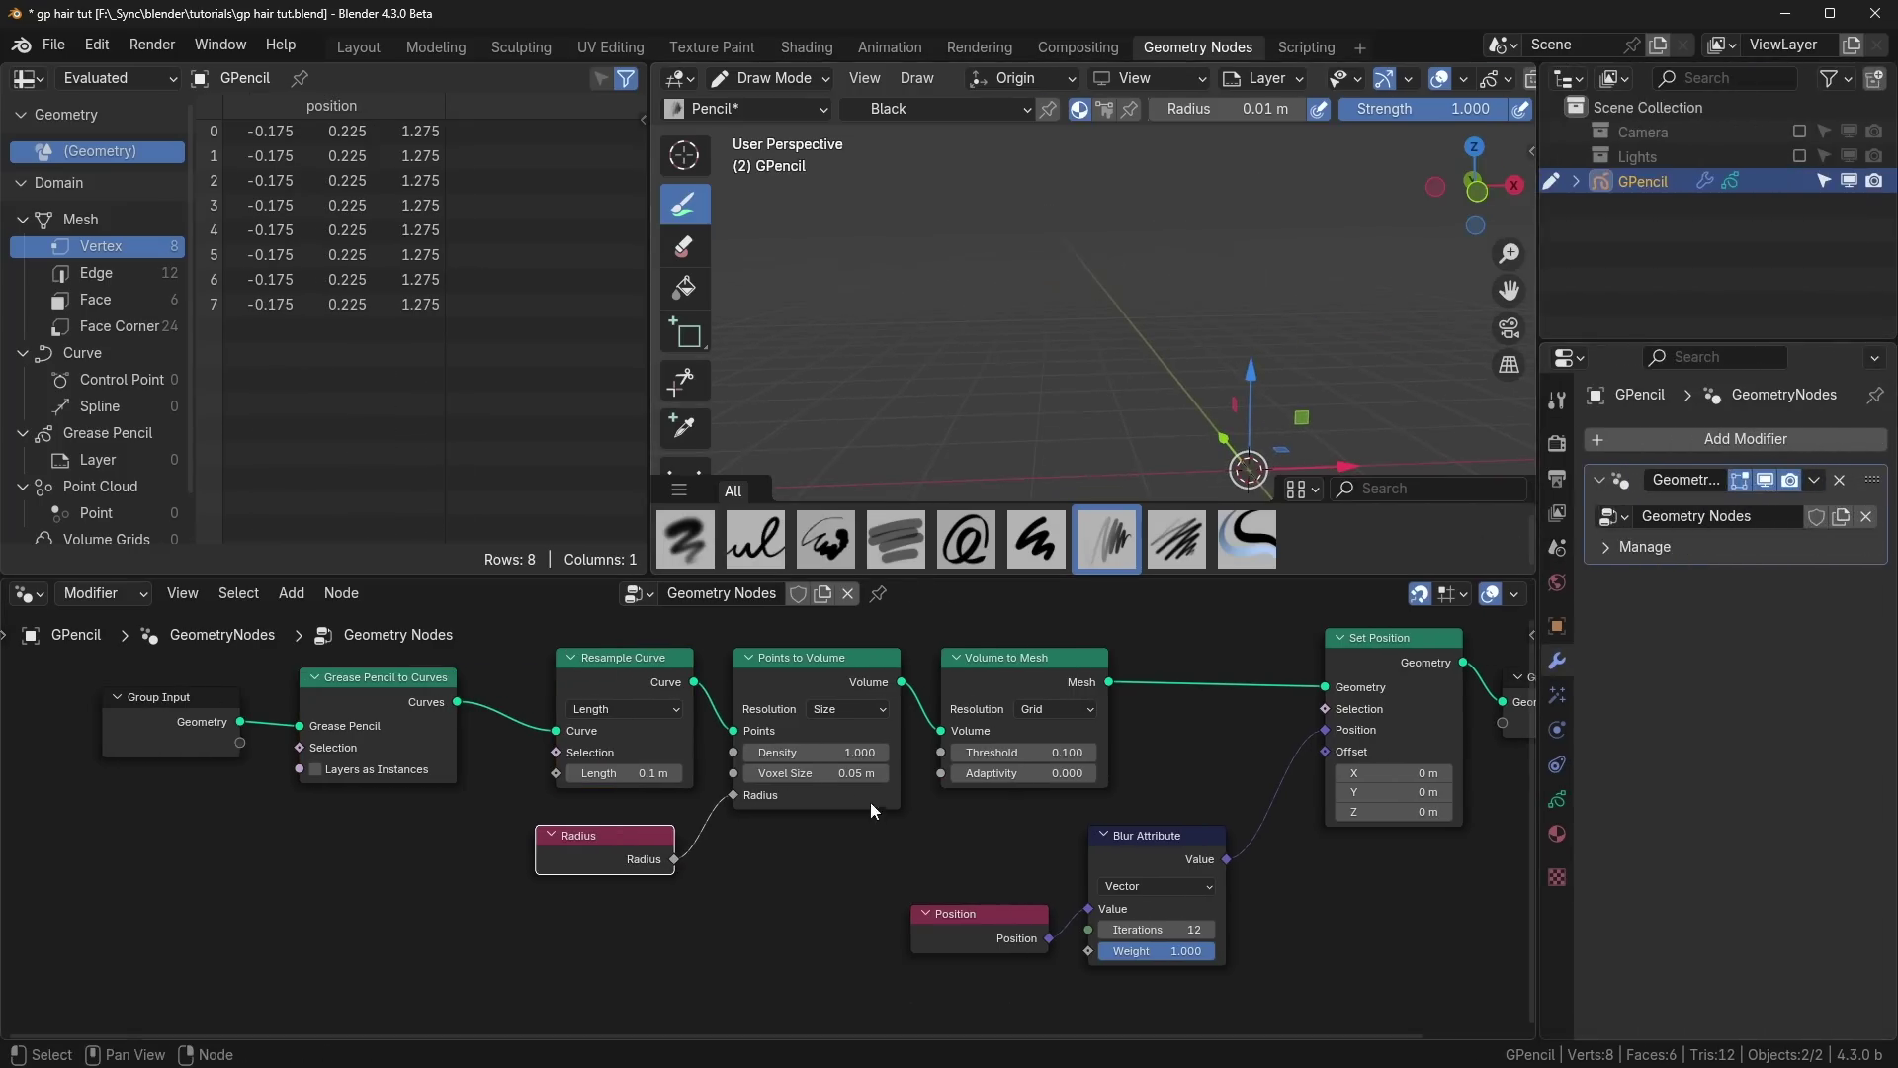
click(1767, 487)
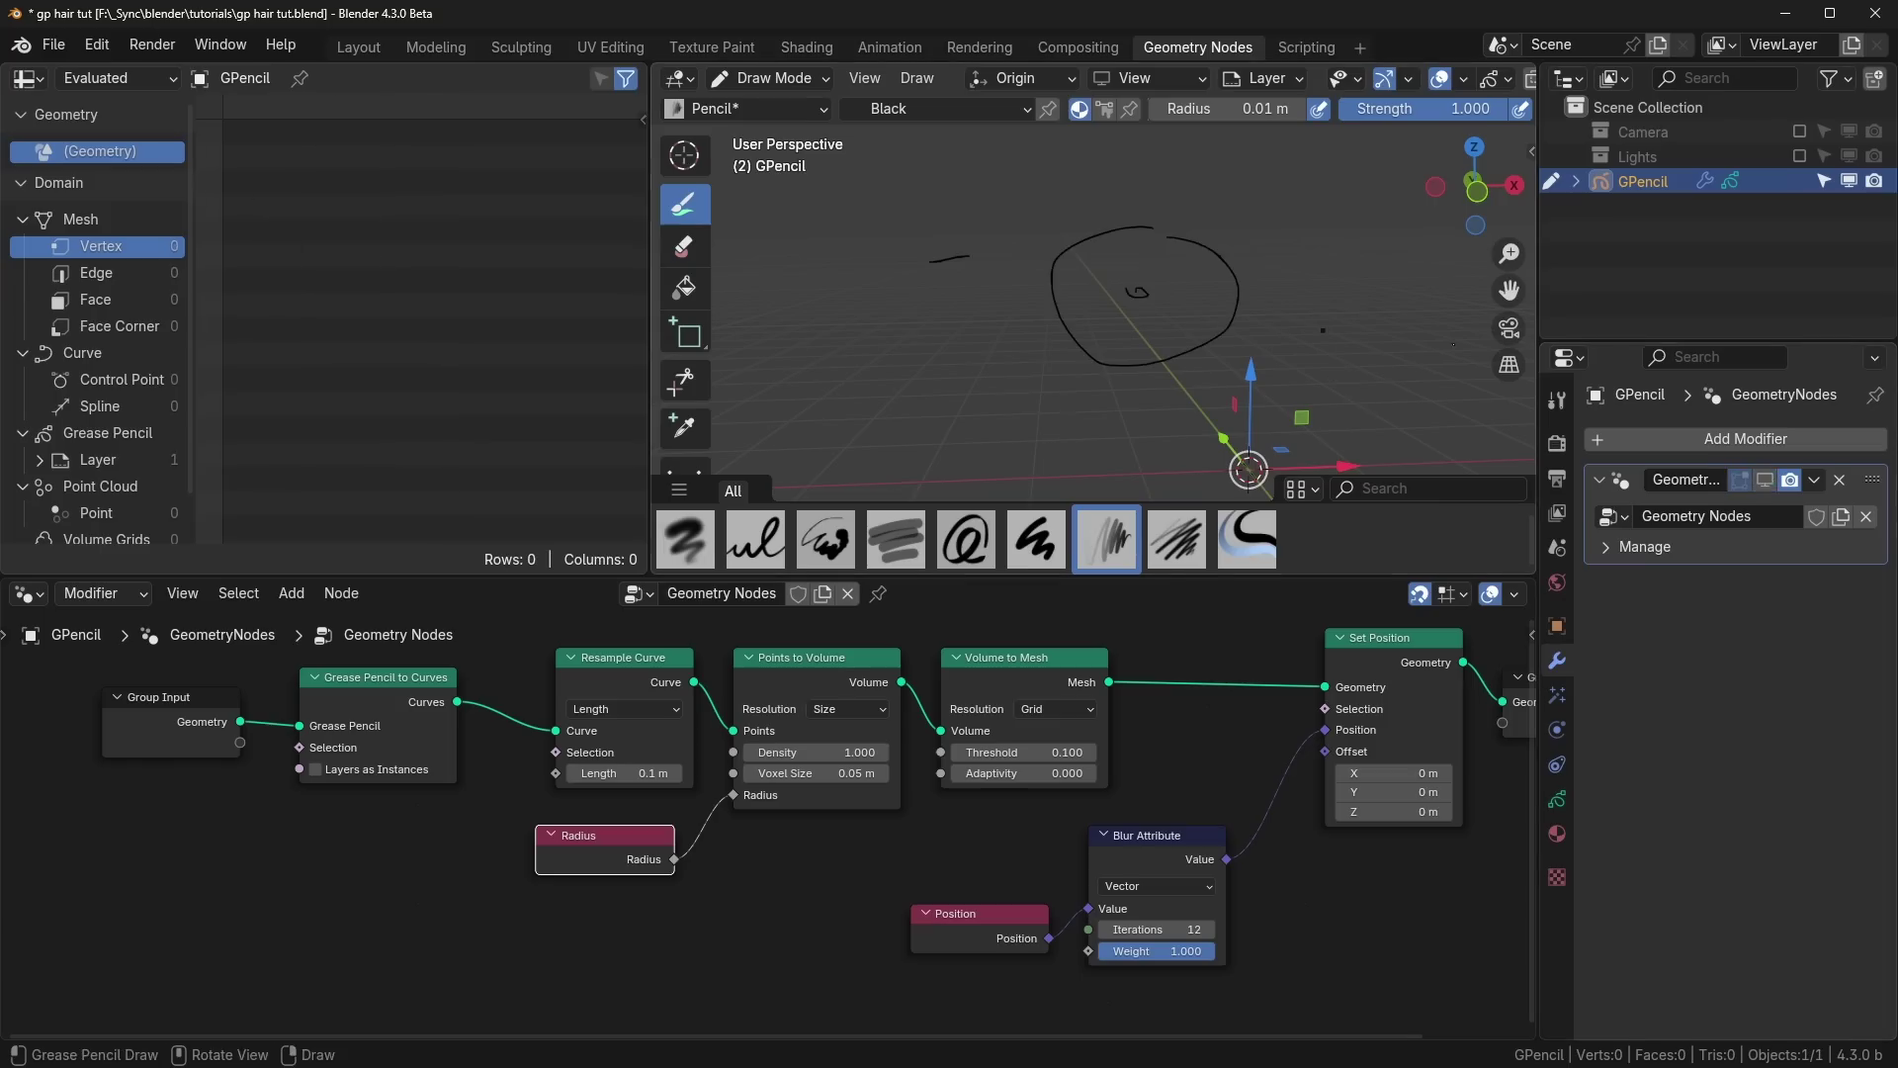
click(1767, 487)
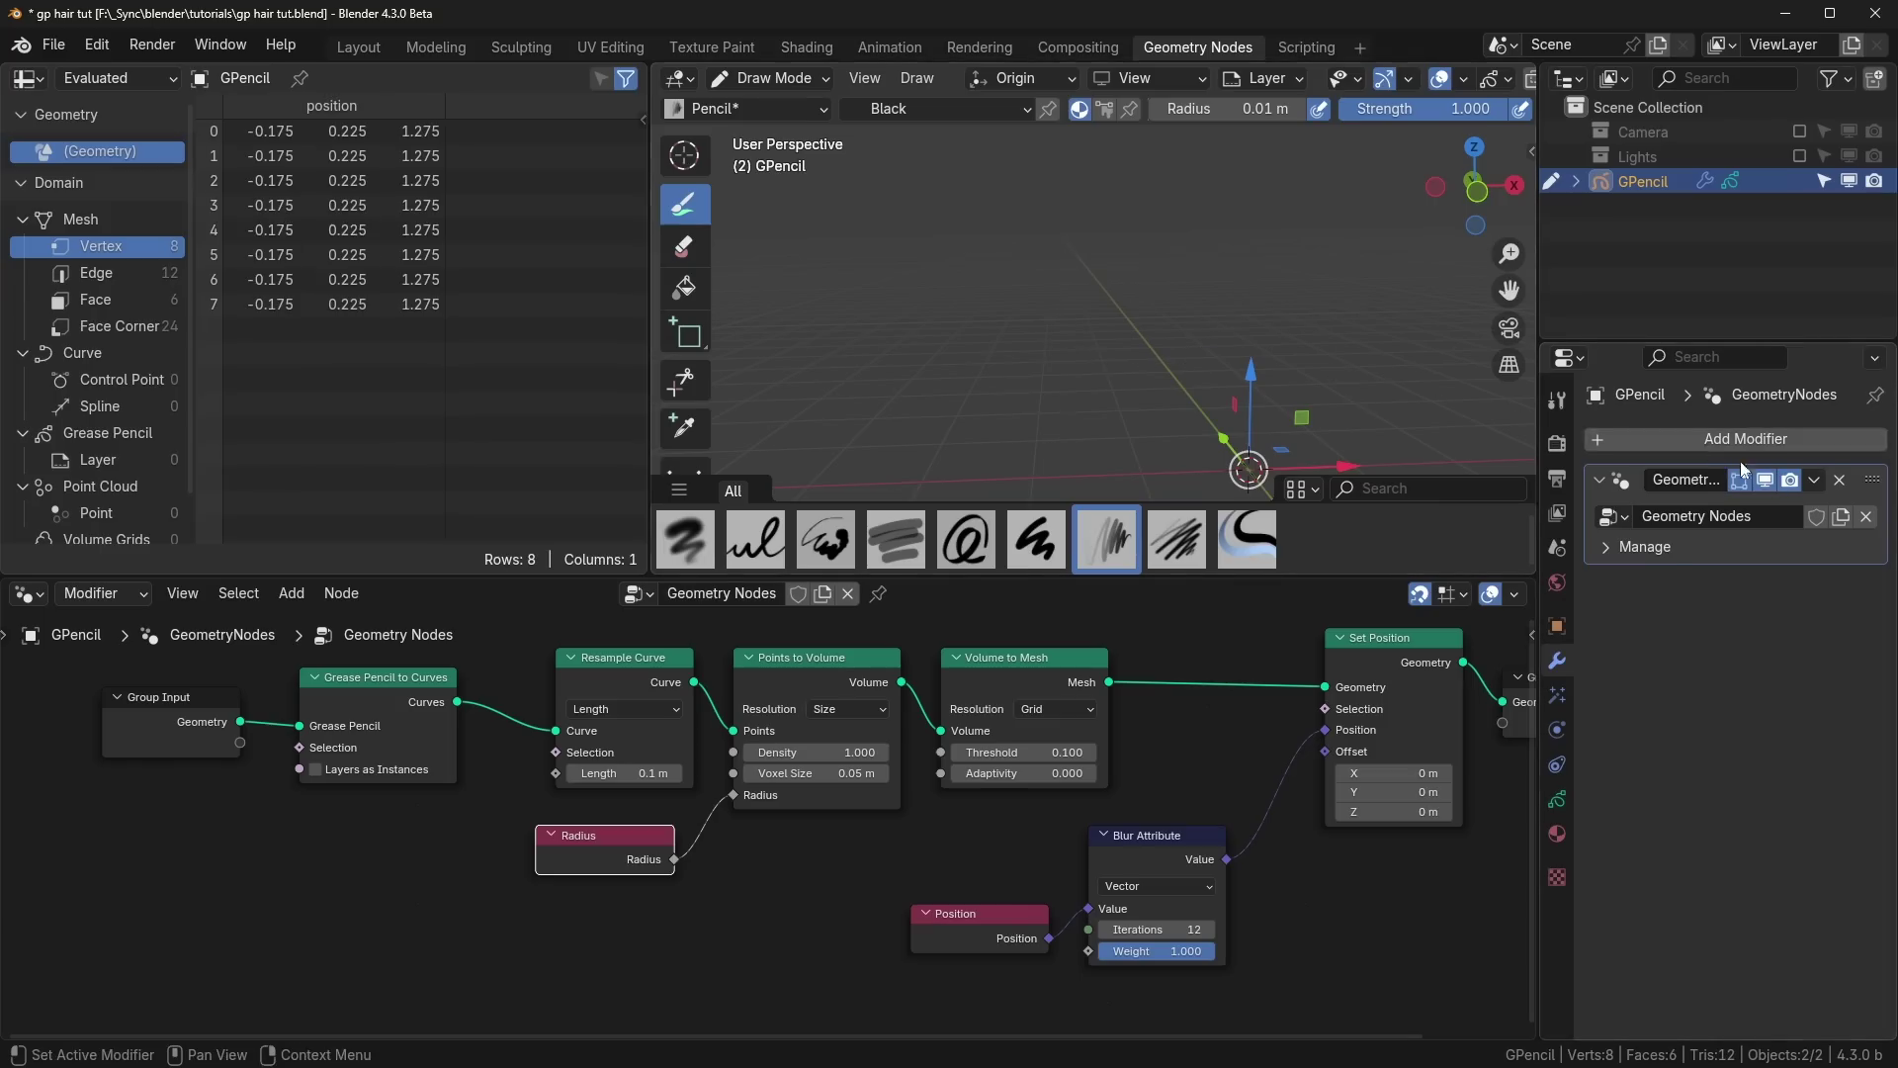
Step: In Edit Mode, thicken all the Grease Pencil strokes with Shrink/Fatten until they form solid tubes
key(Tab)
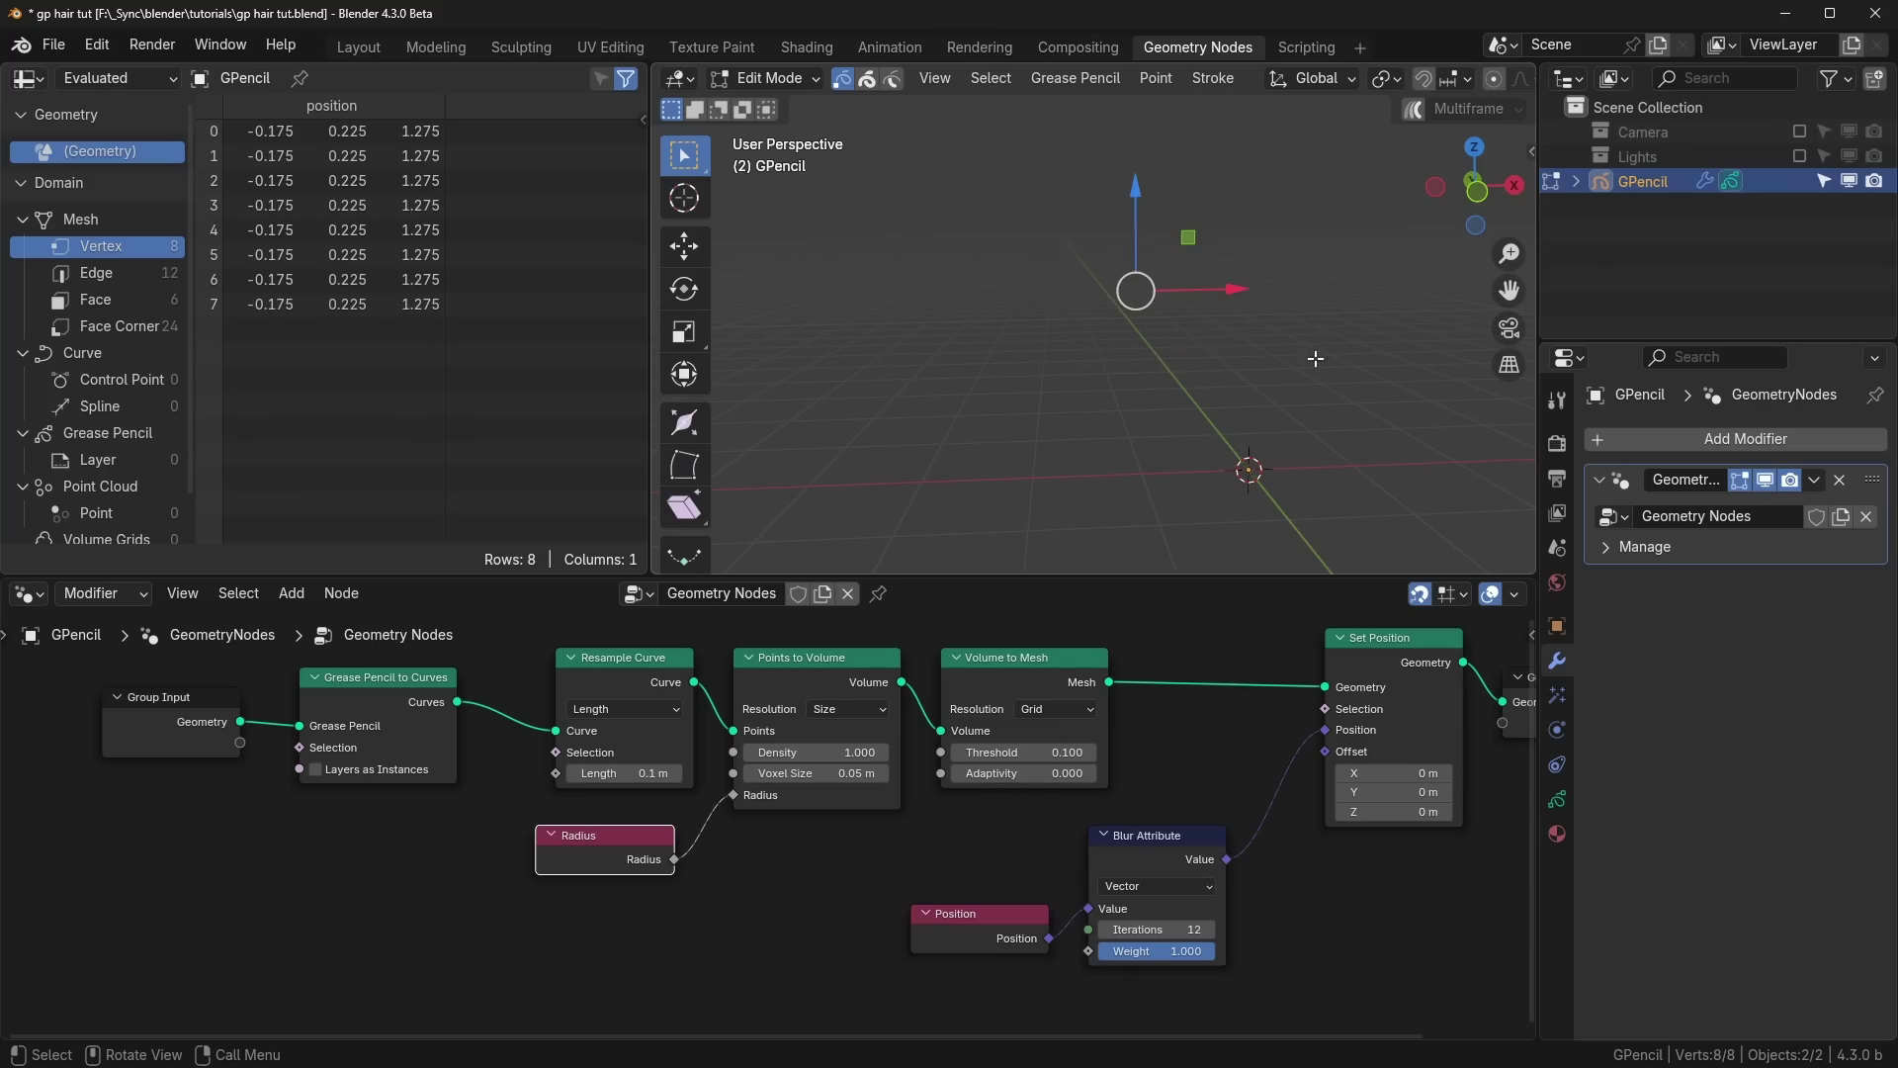
key(alt+s)
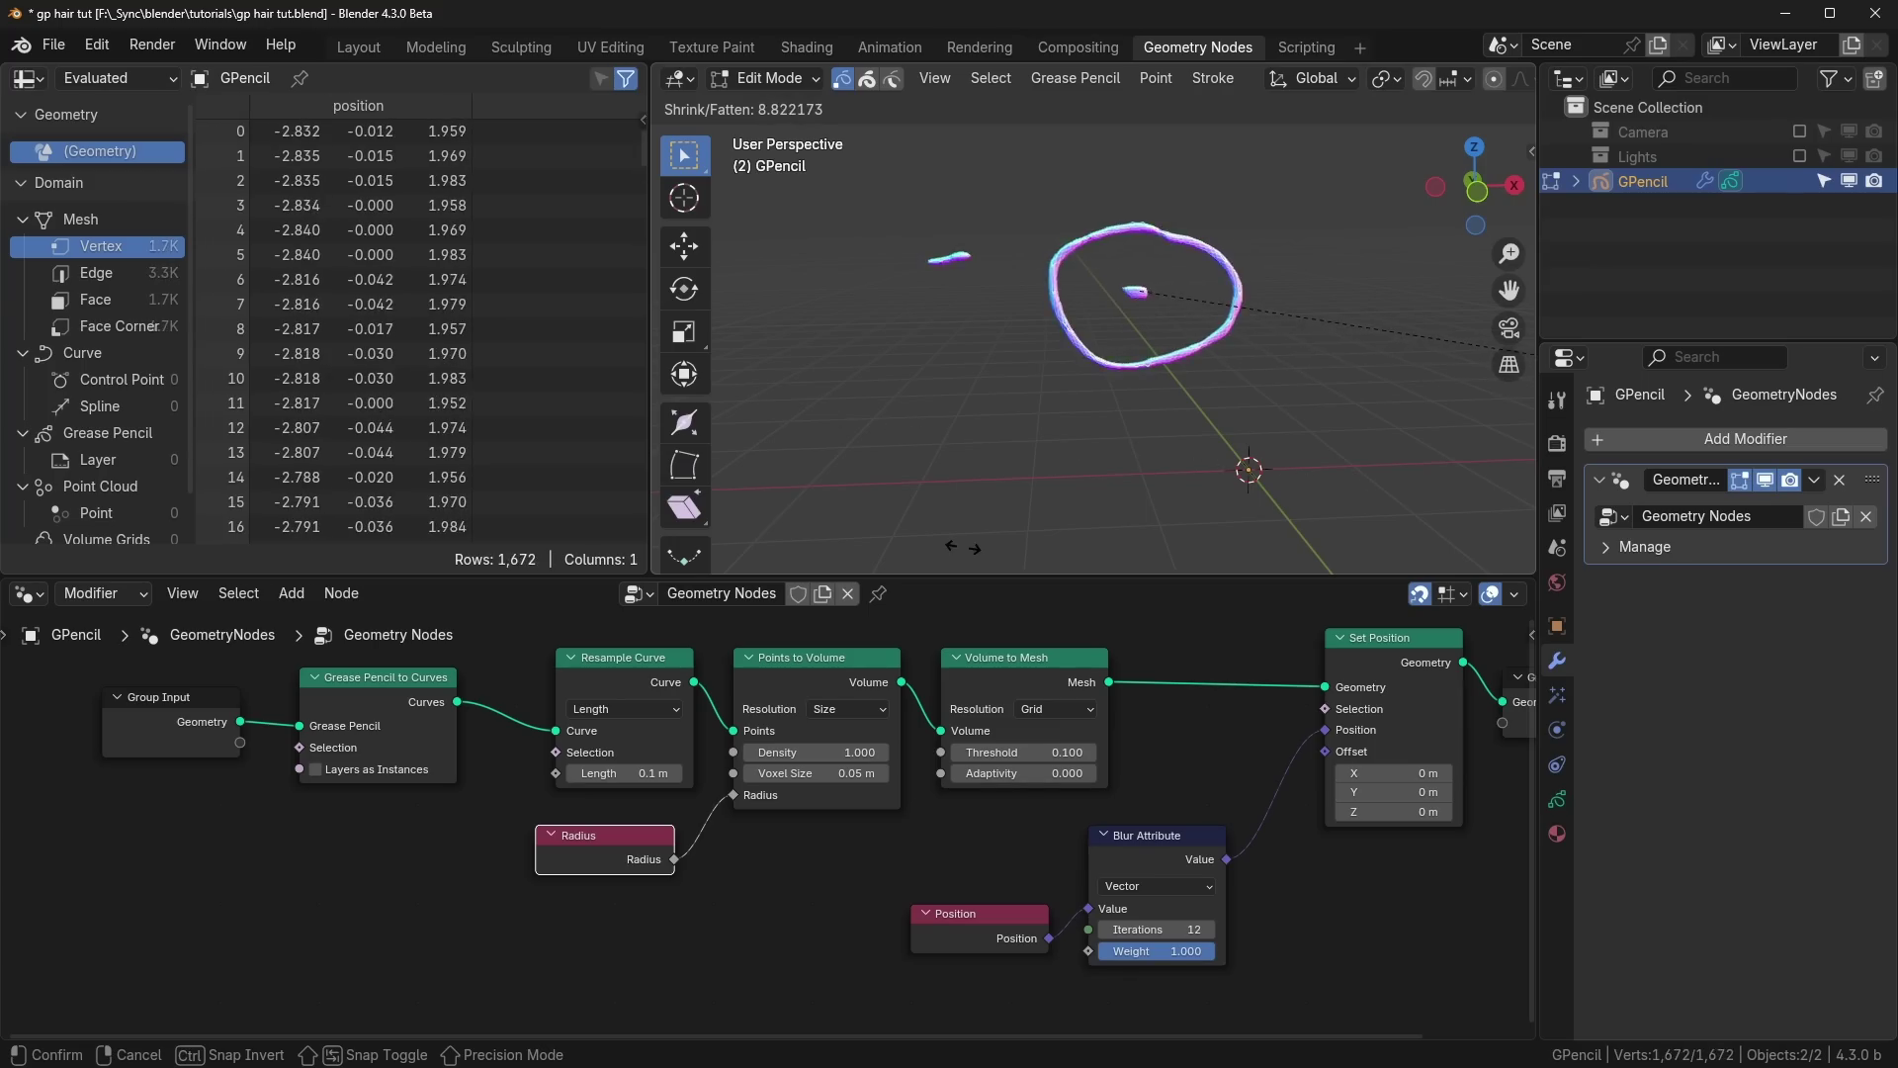
mouse_move(1208, 176)
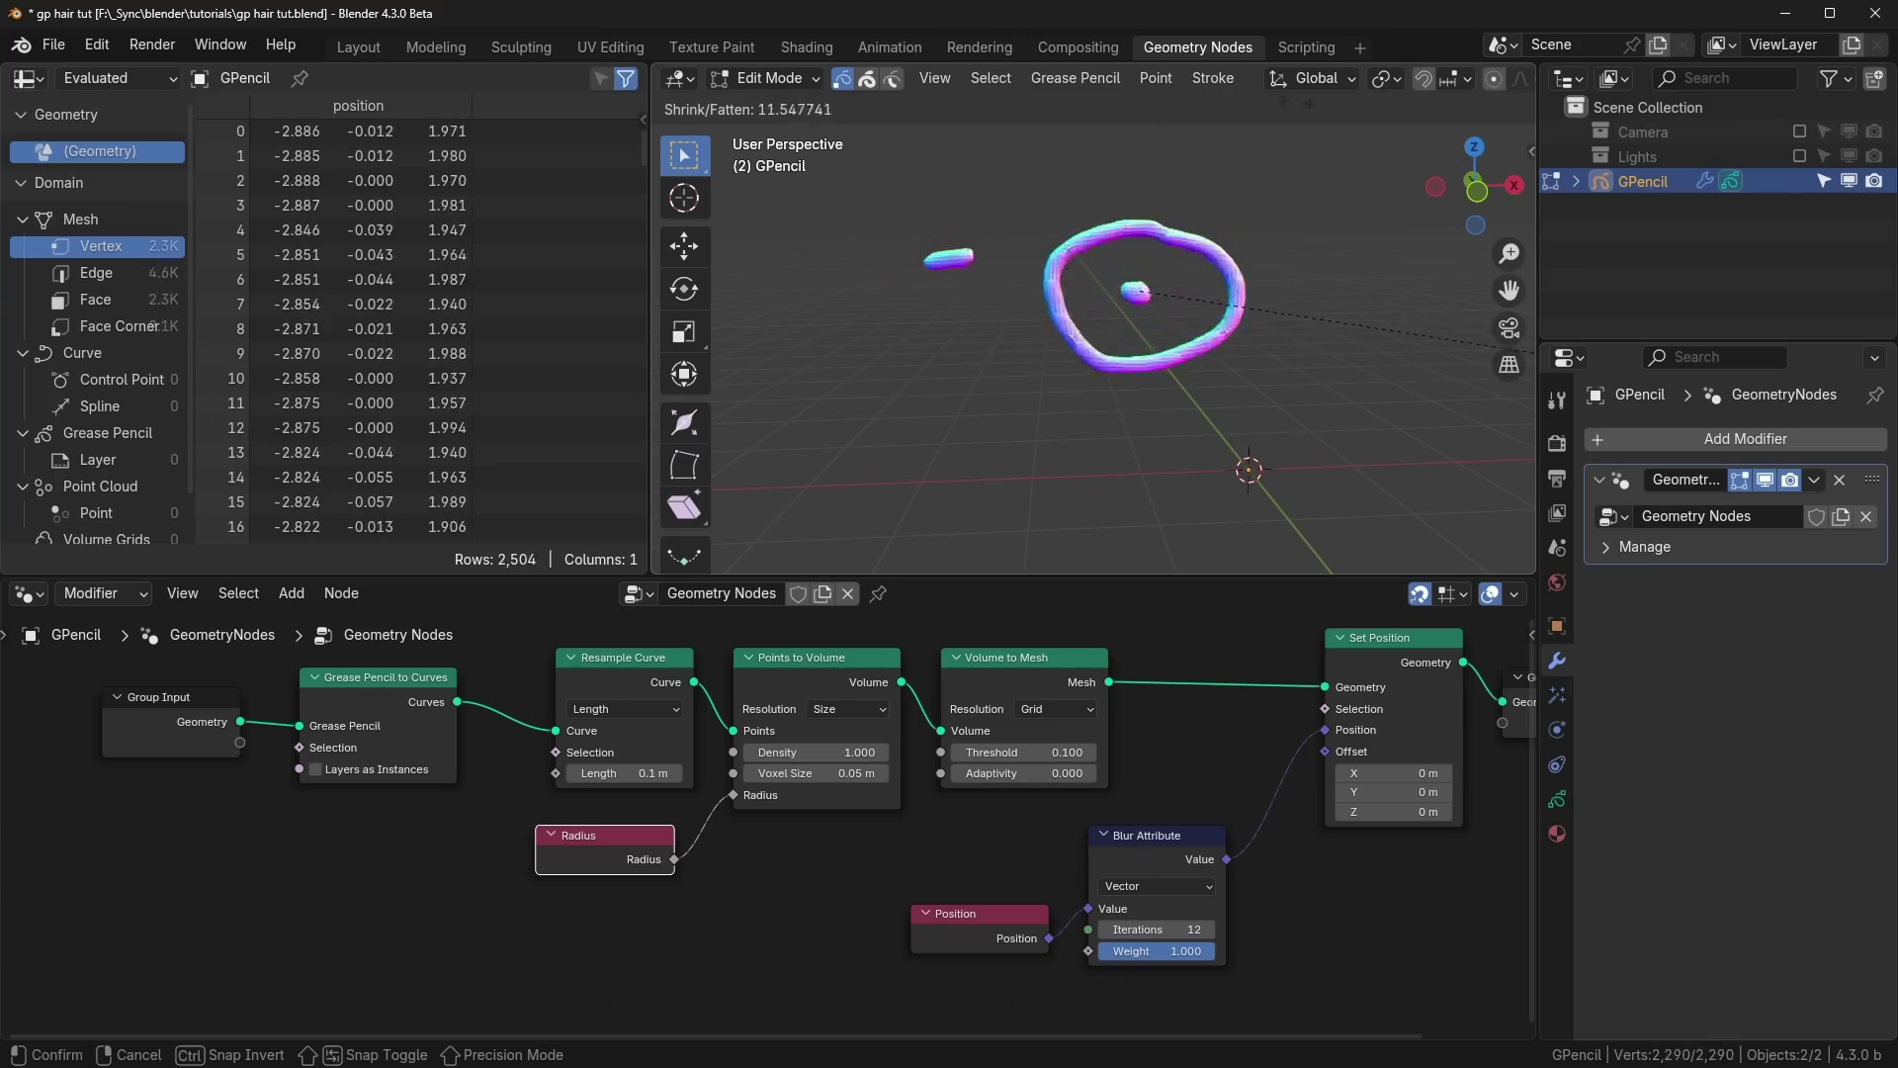
click(919, 146)
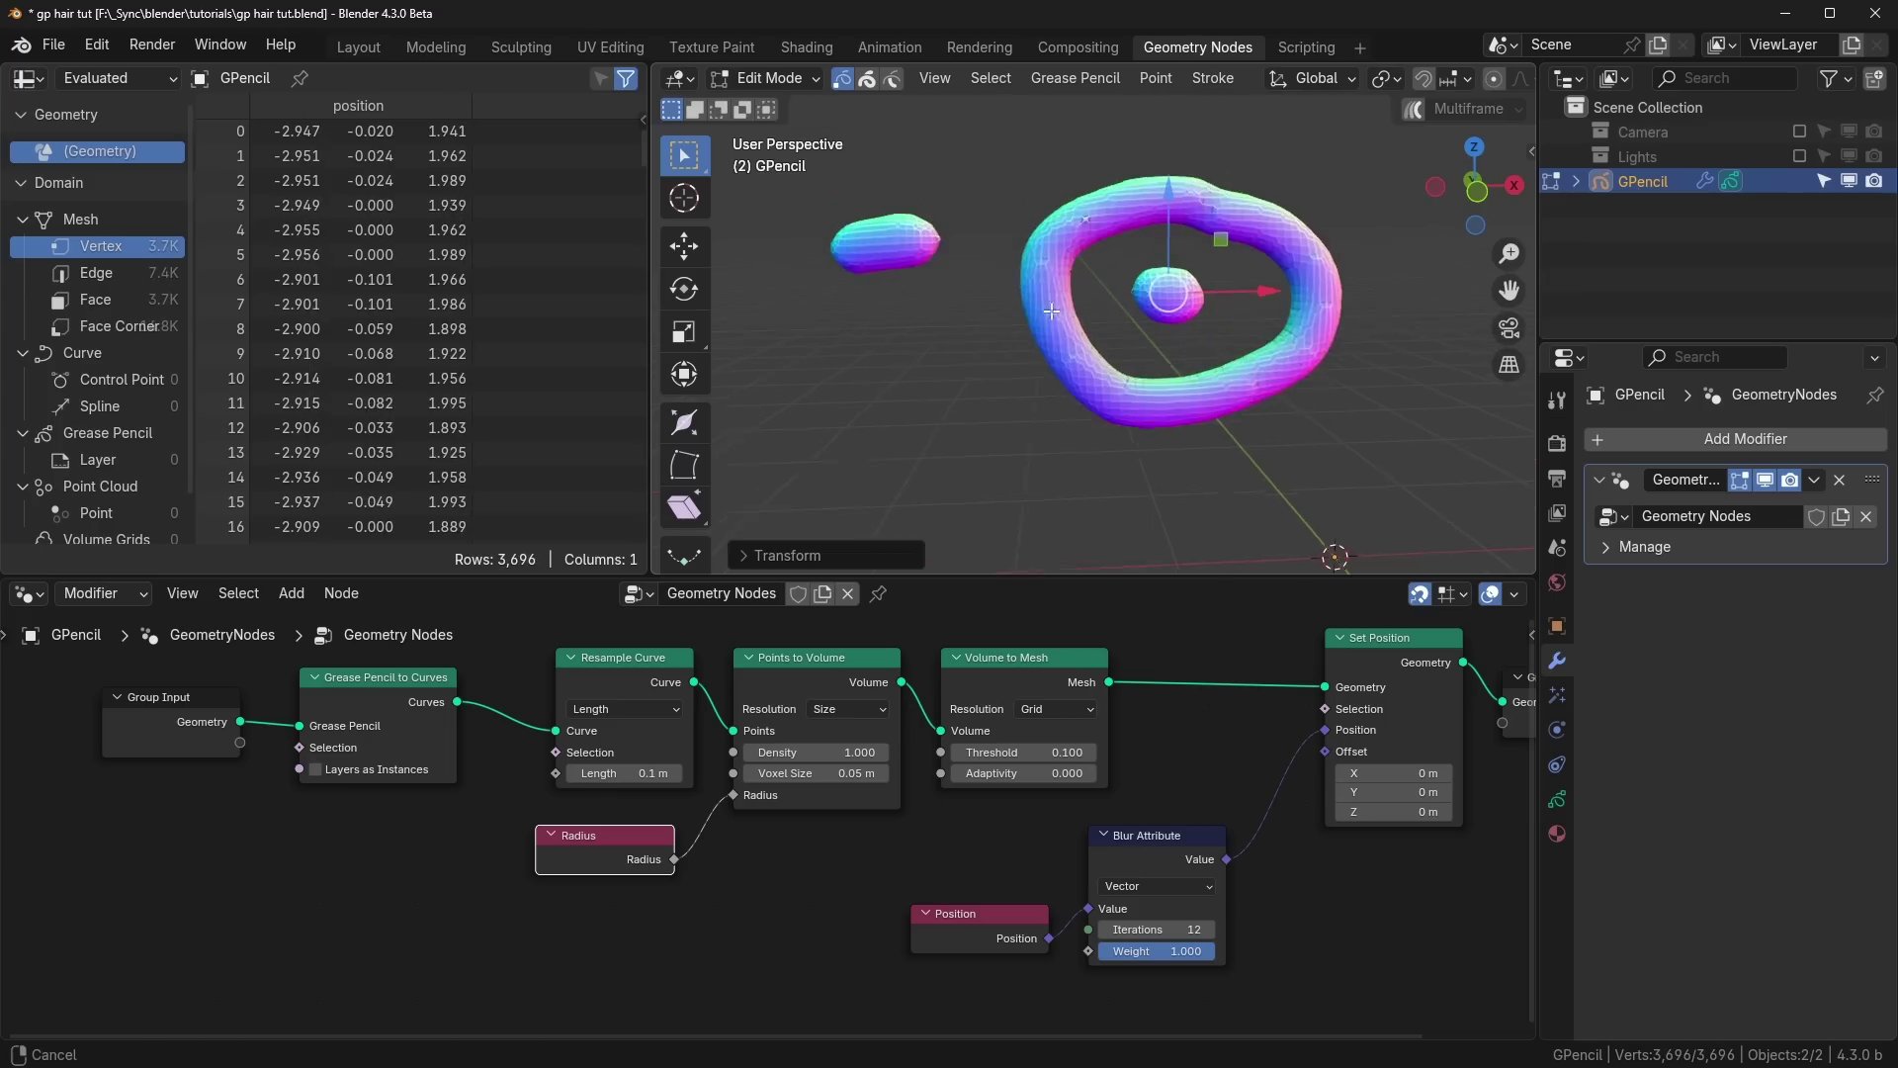
Step: Fatten only the points on the upper-left part of the ring stroke with Shrink/Fatten
key(alt+s)
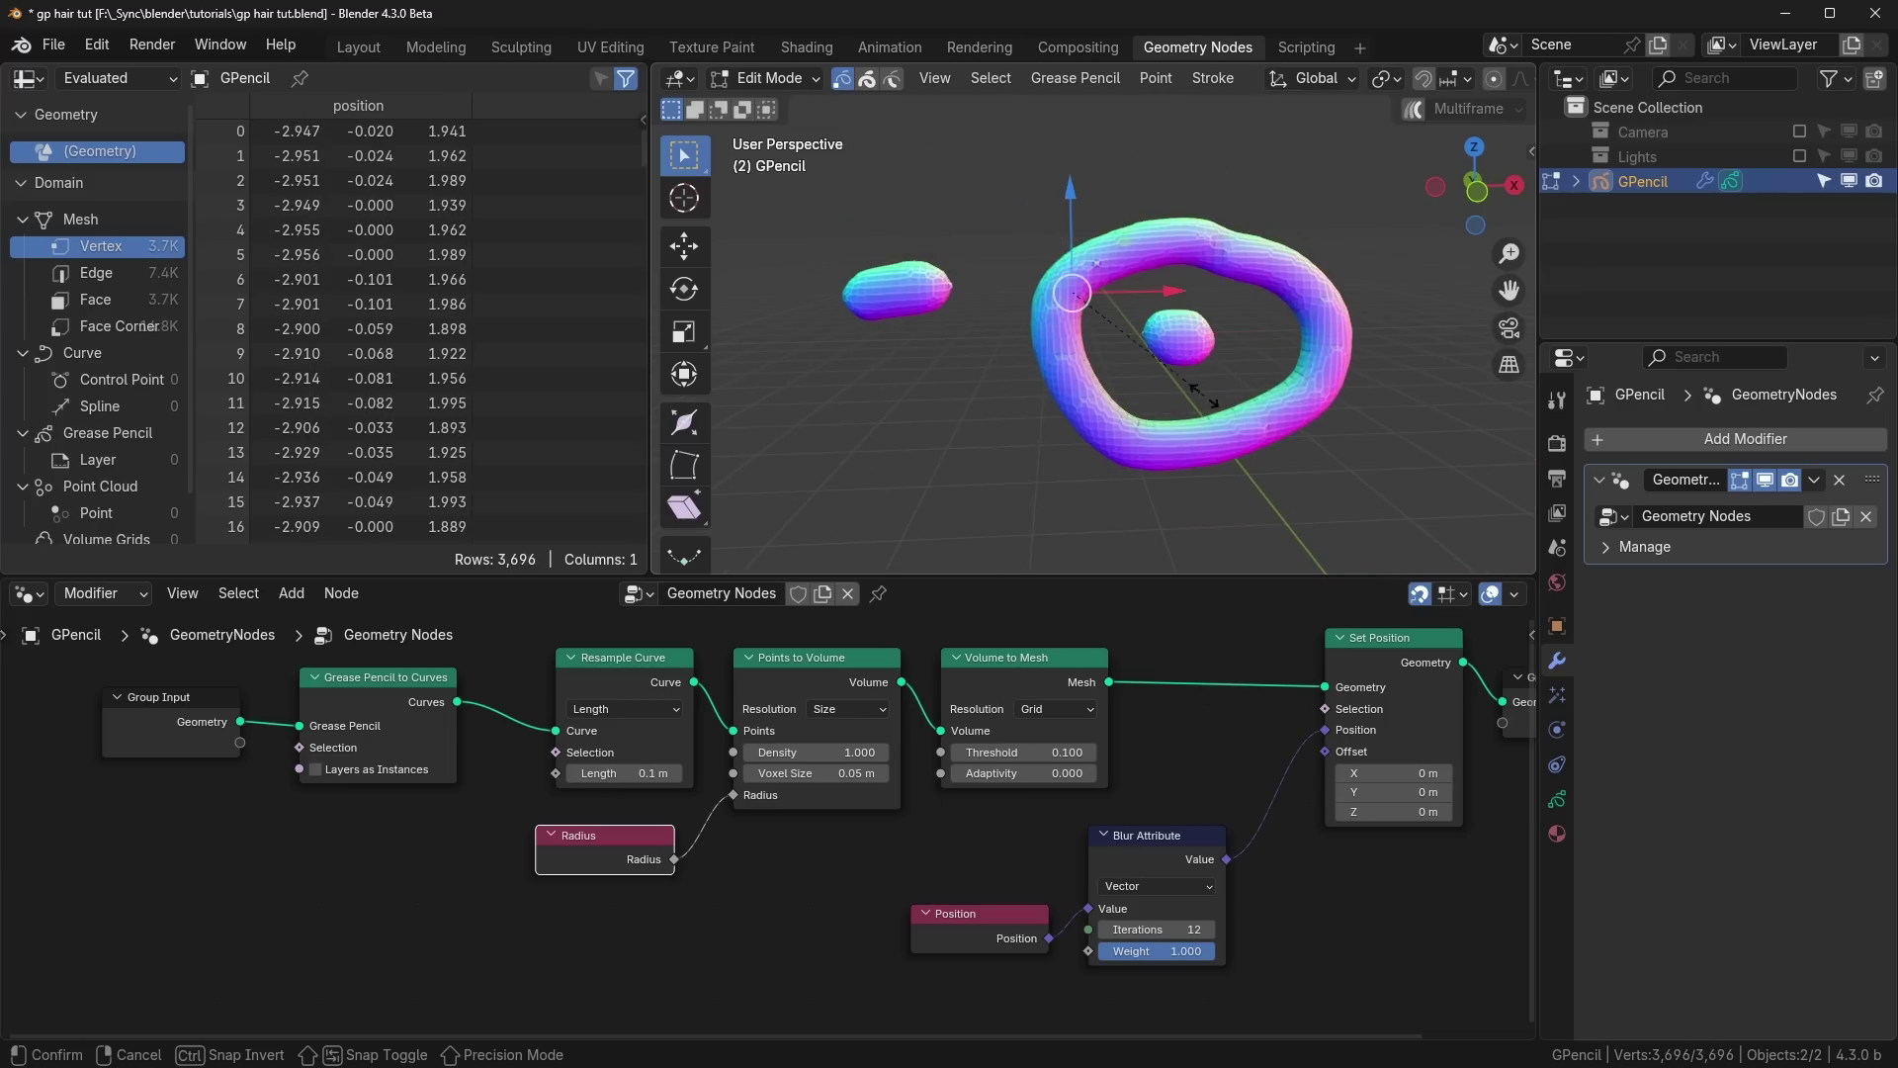
mouse_move(1175, 334)
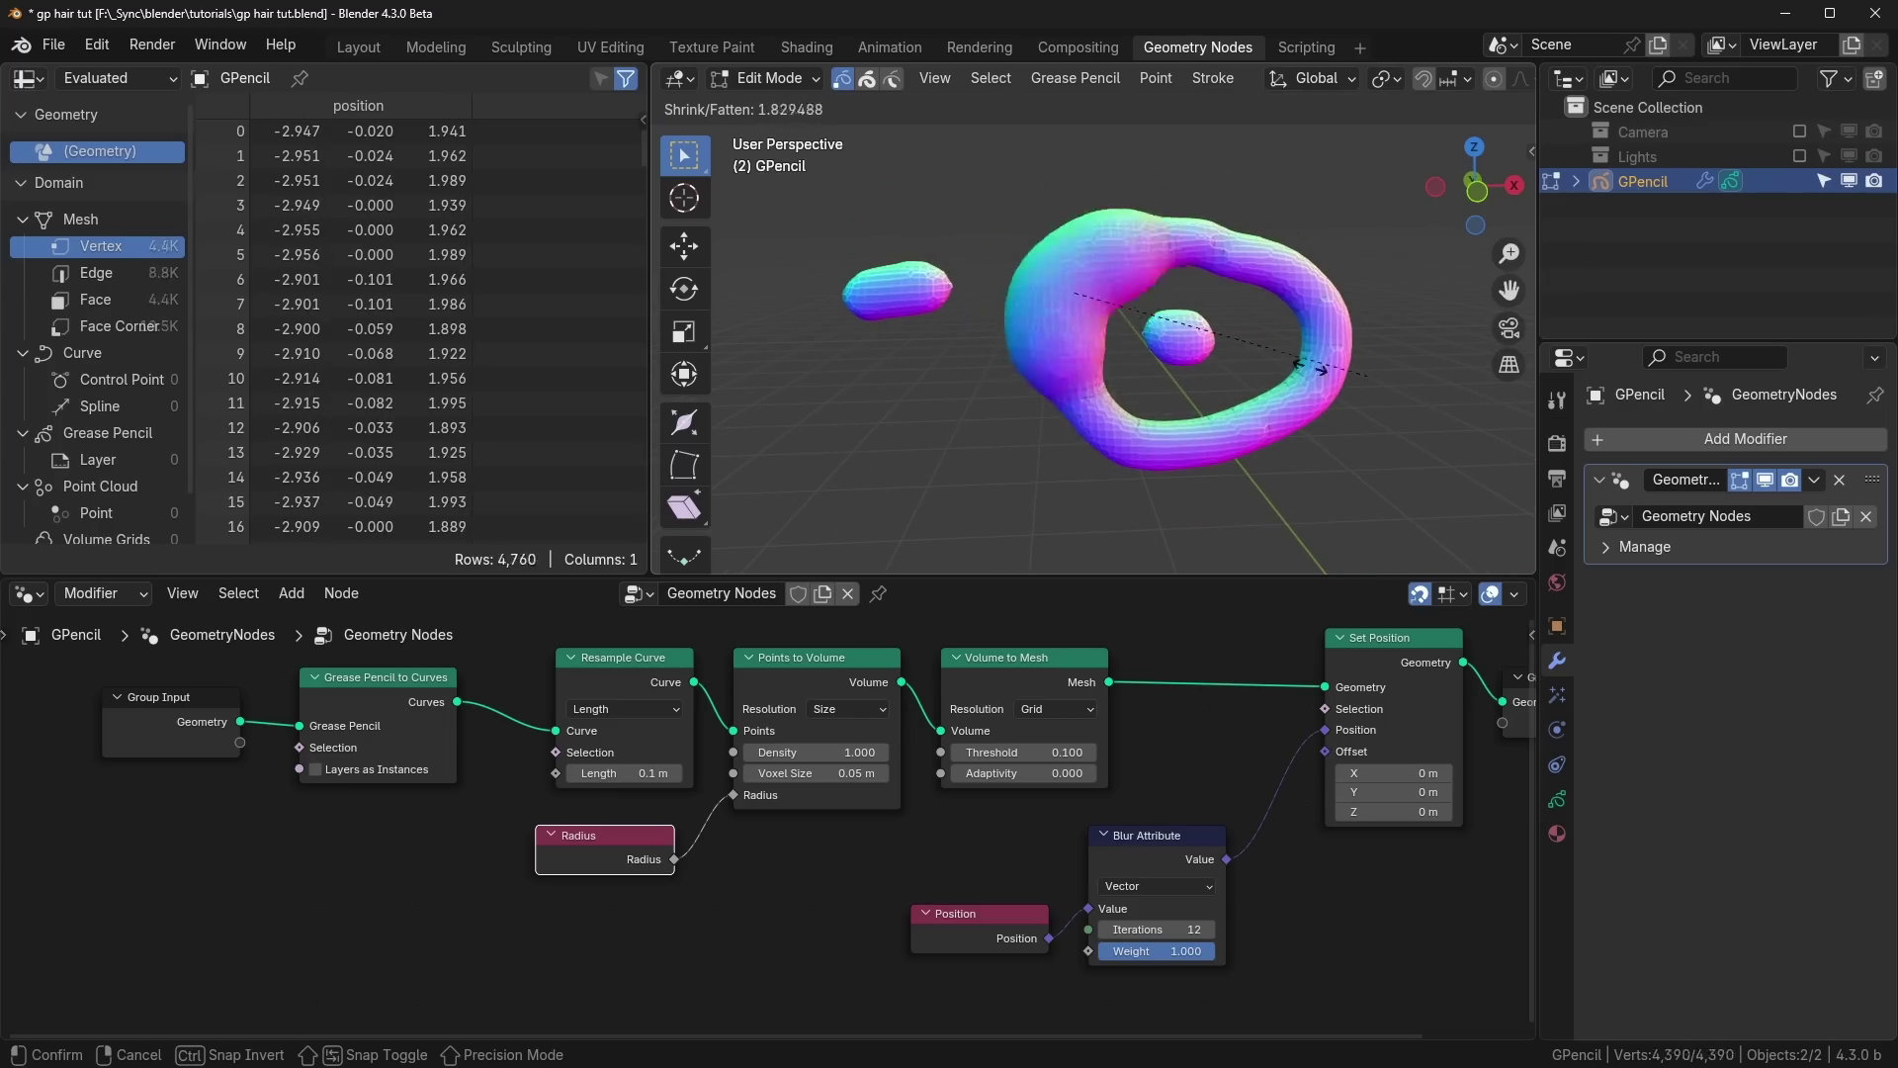
mouse_move(1370, 383)
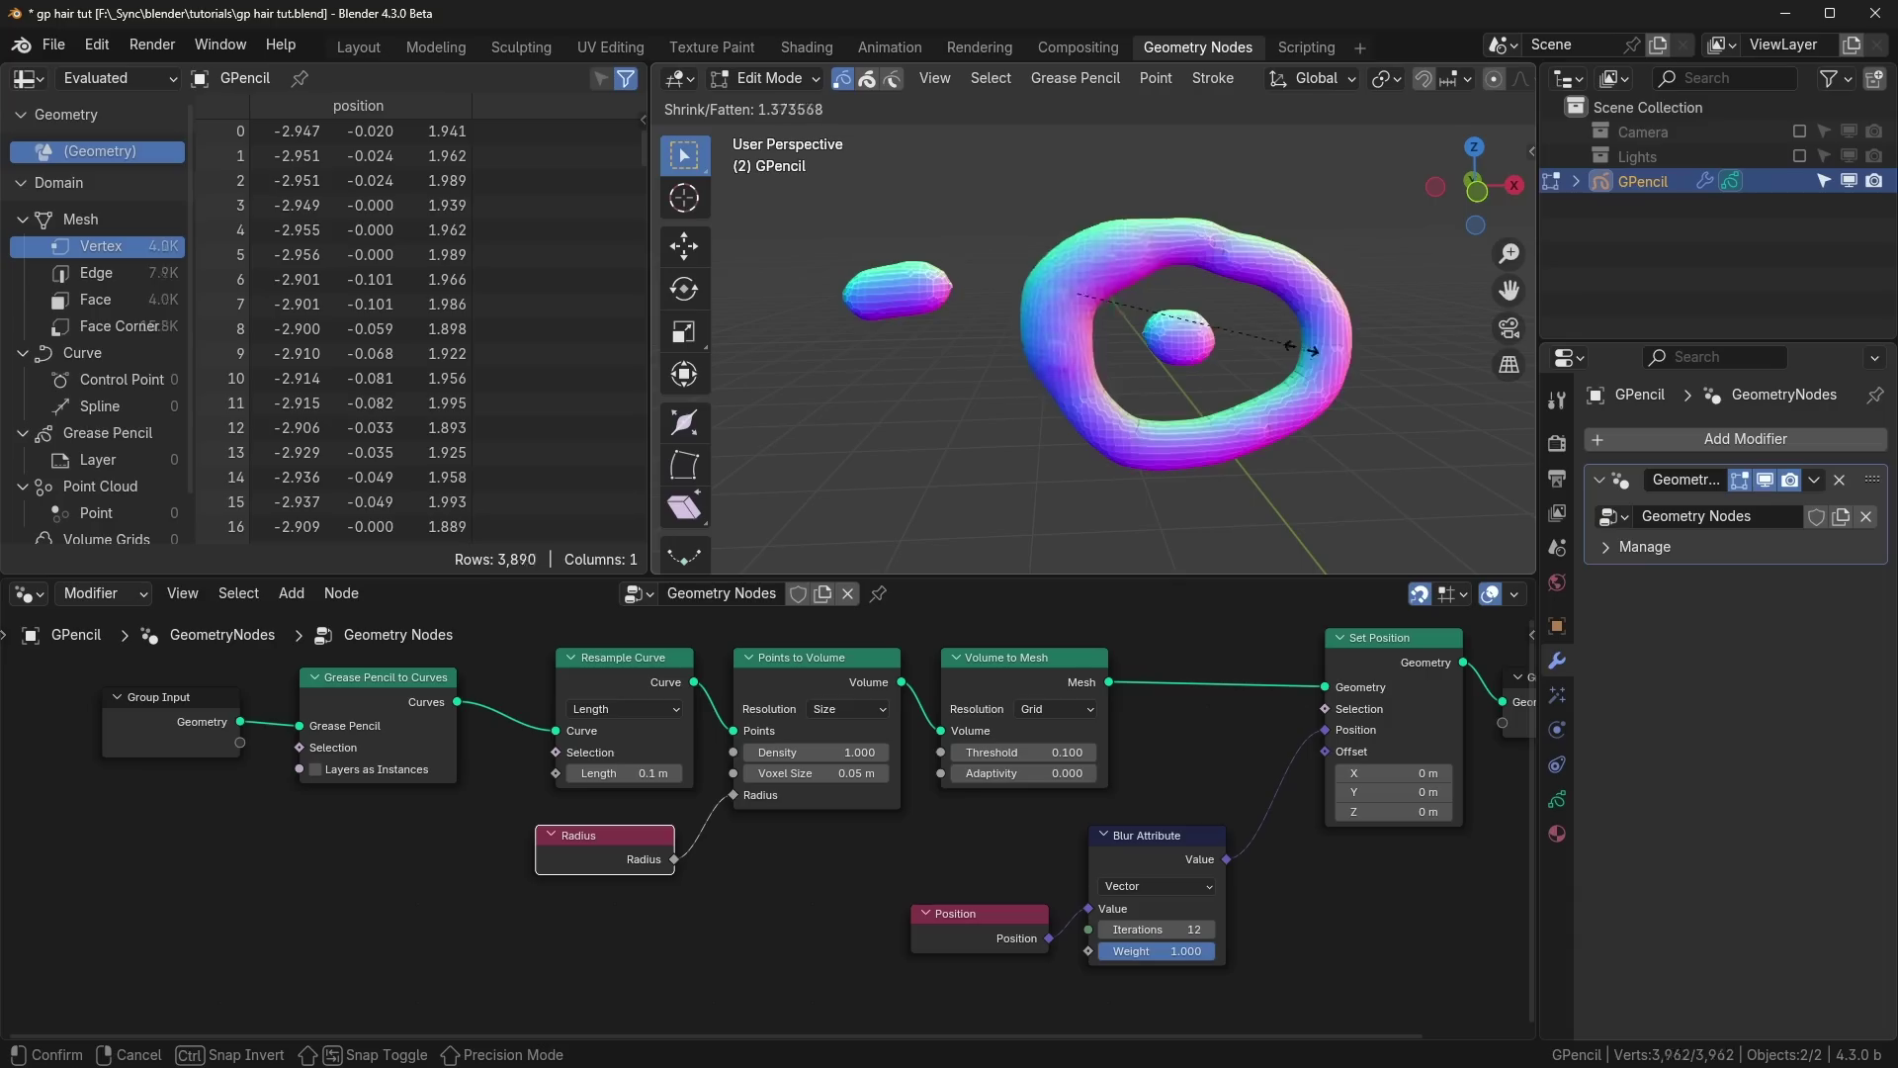
click(913, 227)
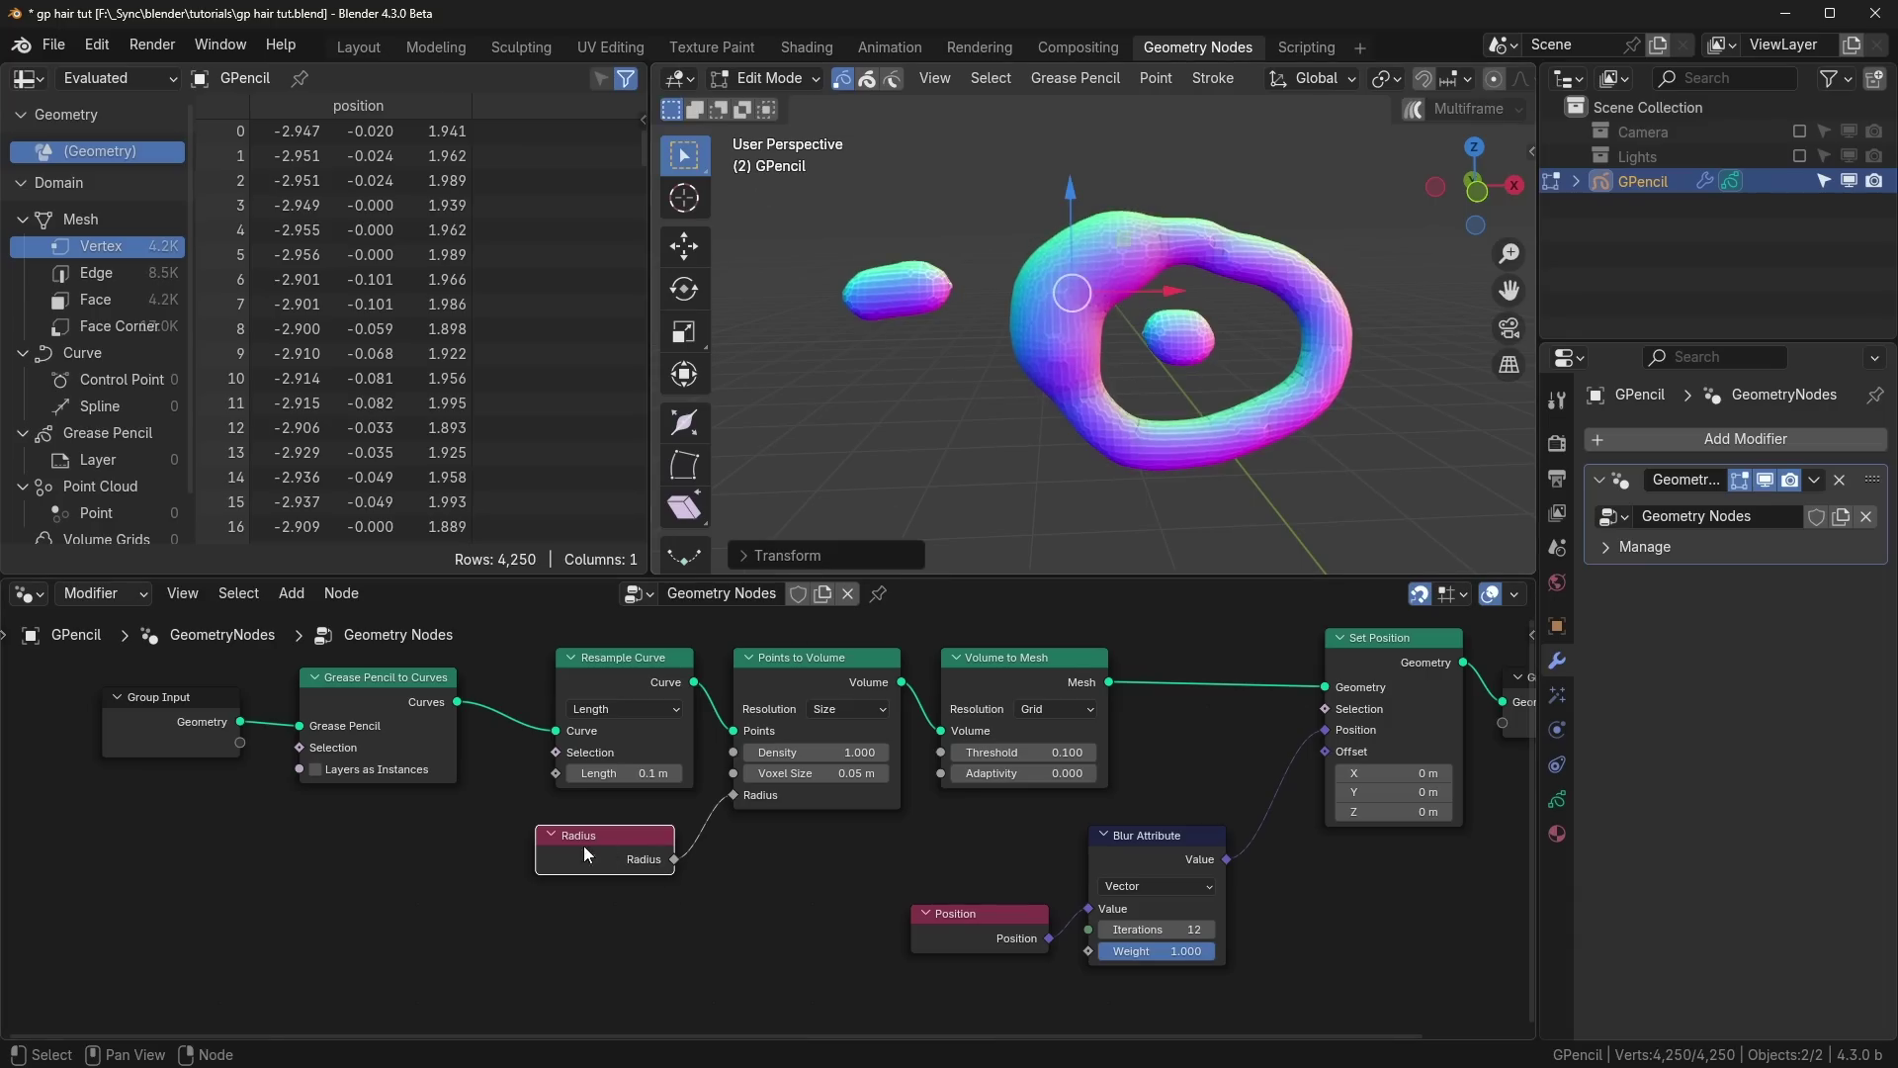
middle_drag(336, 838, 459, 850)
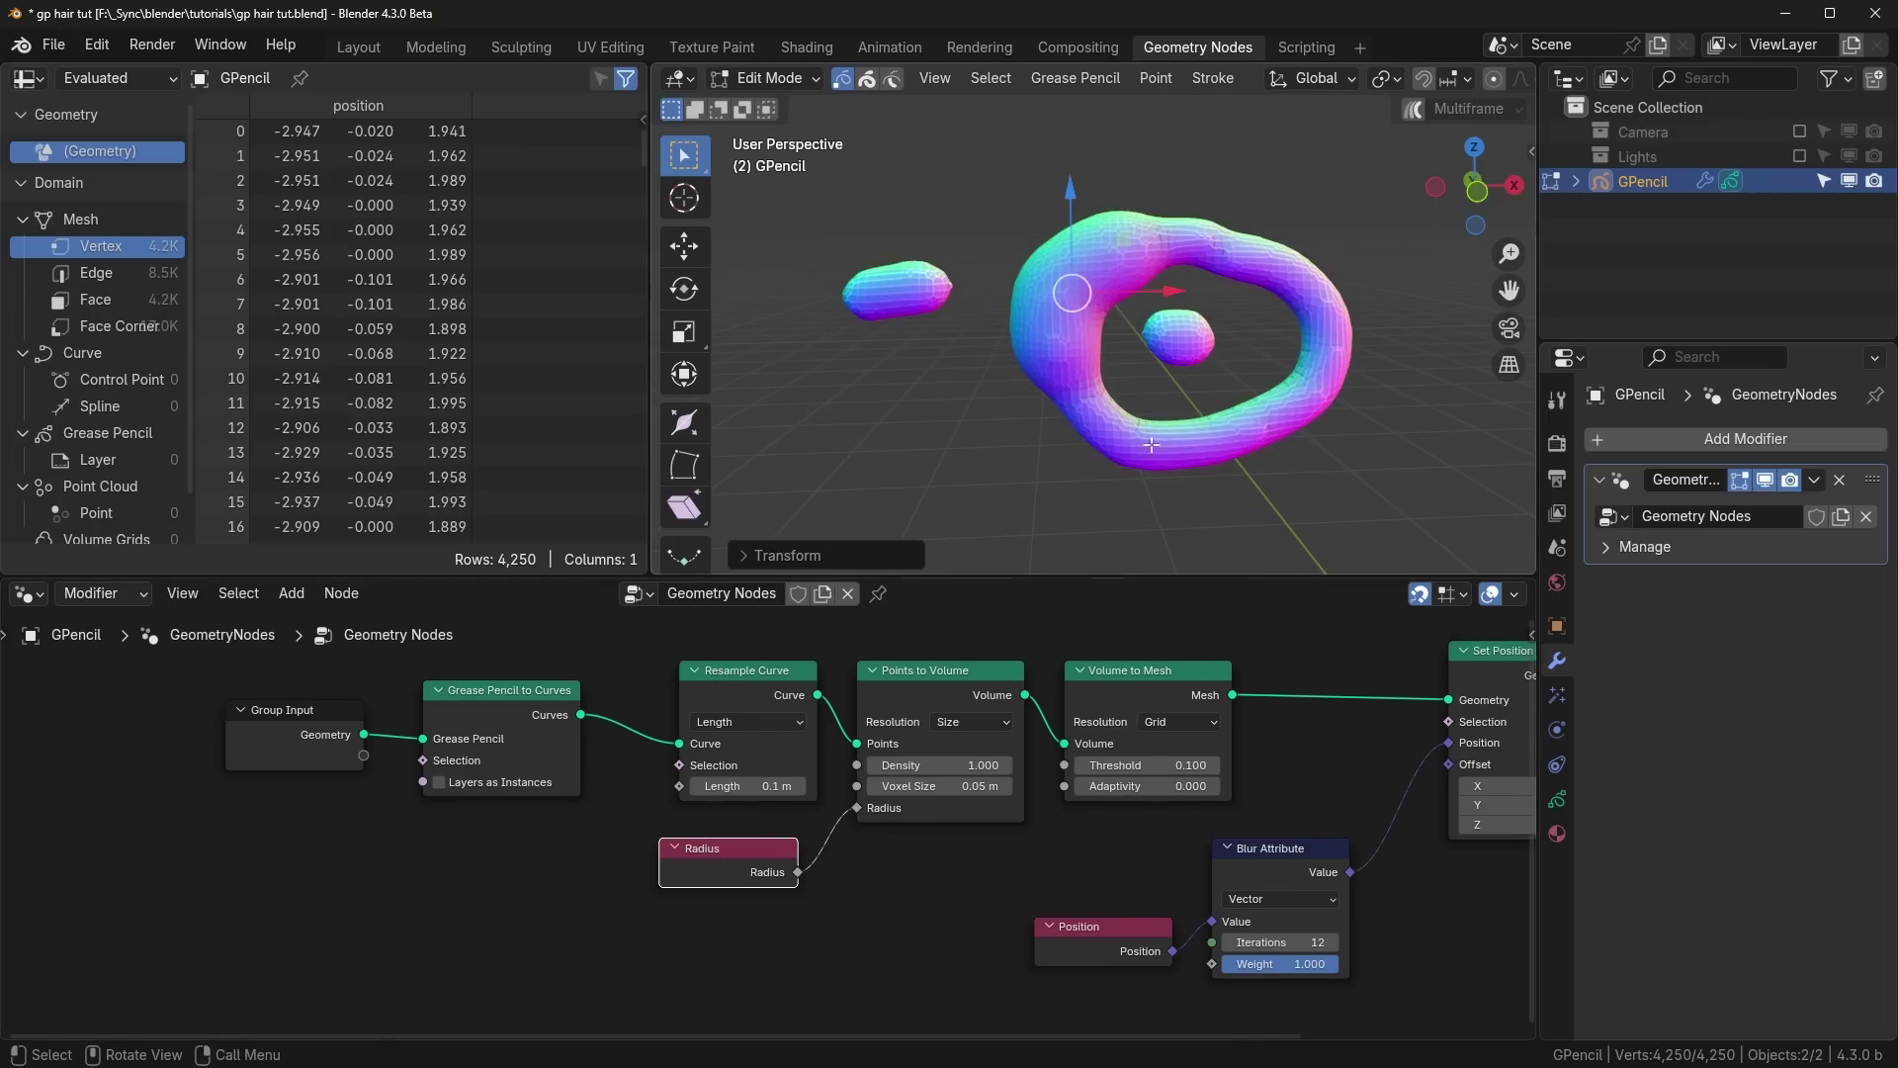
key(a)
key(alt+s)
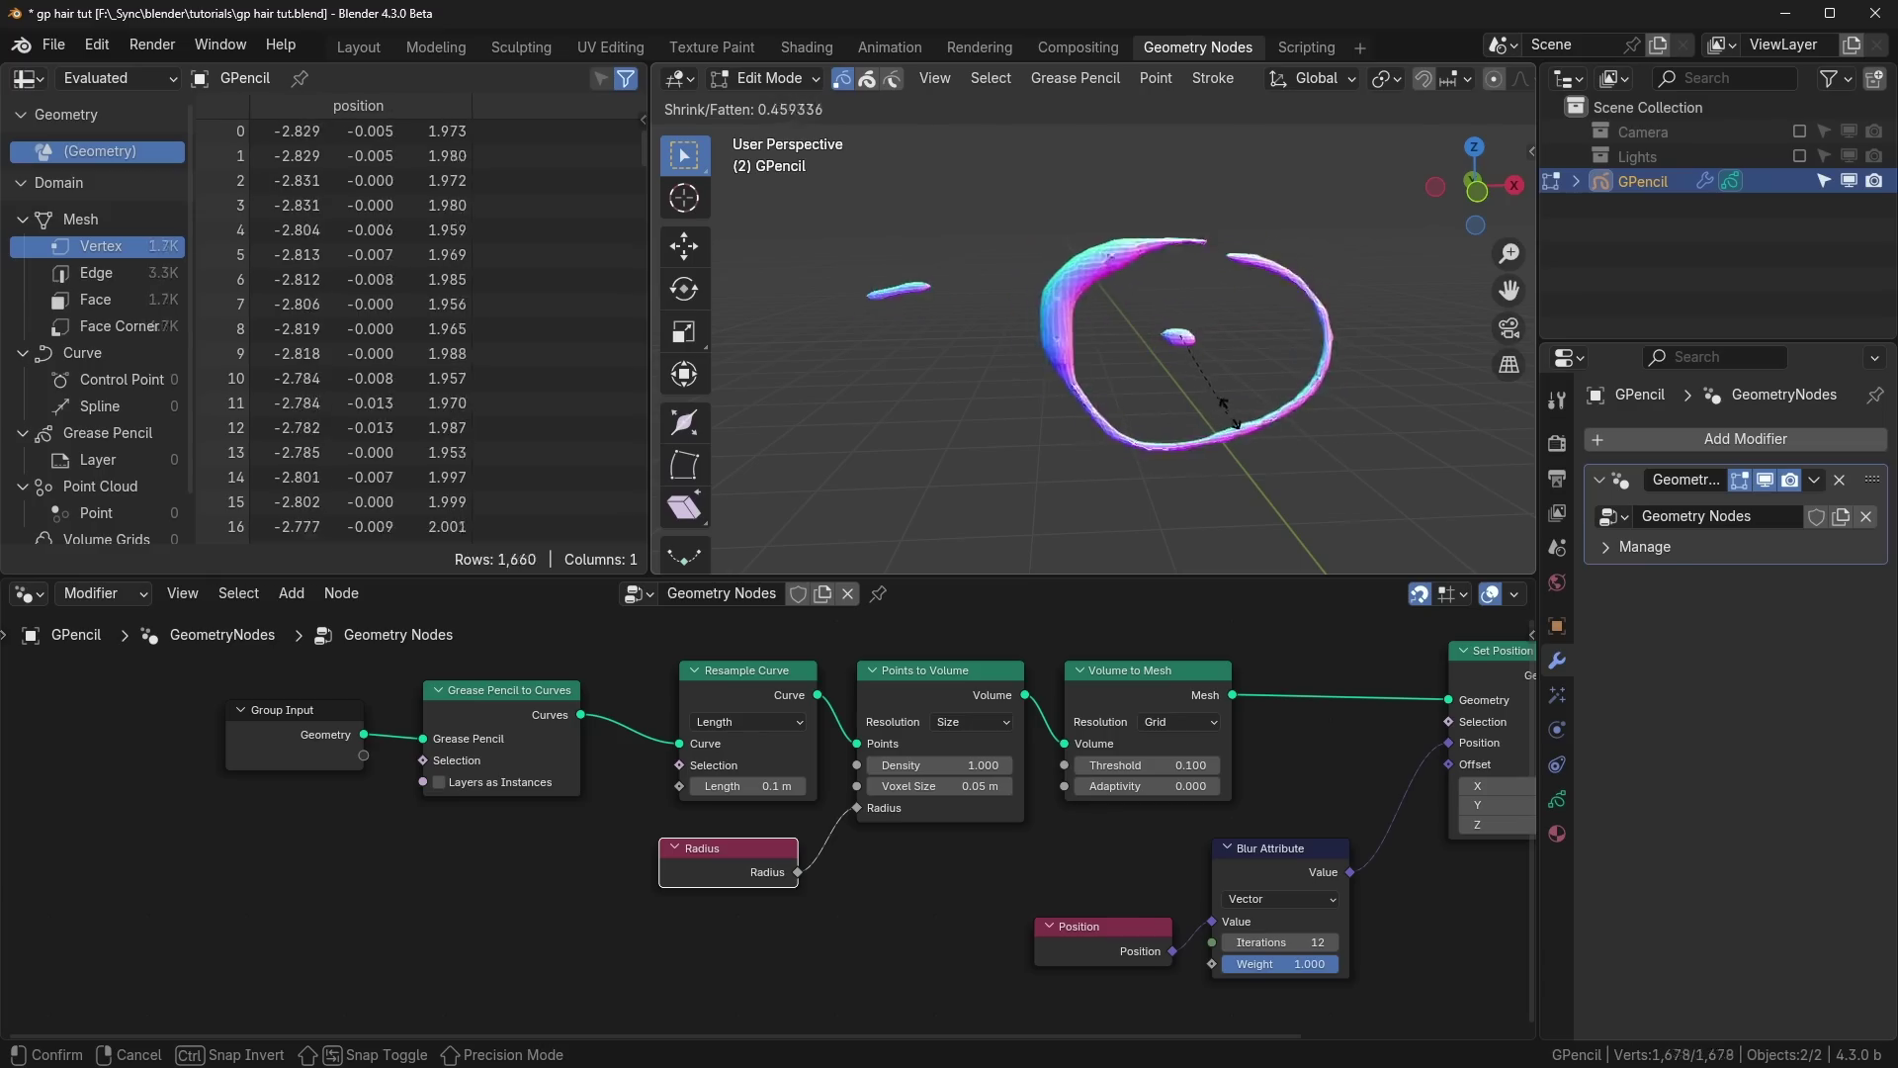
right_click(1222, 404)
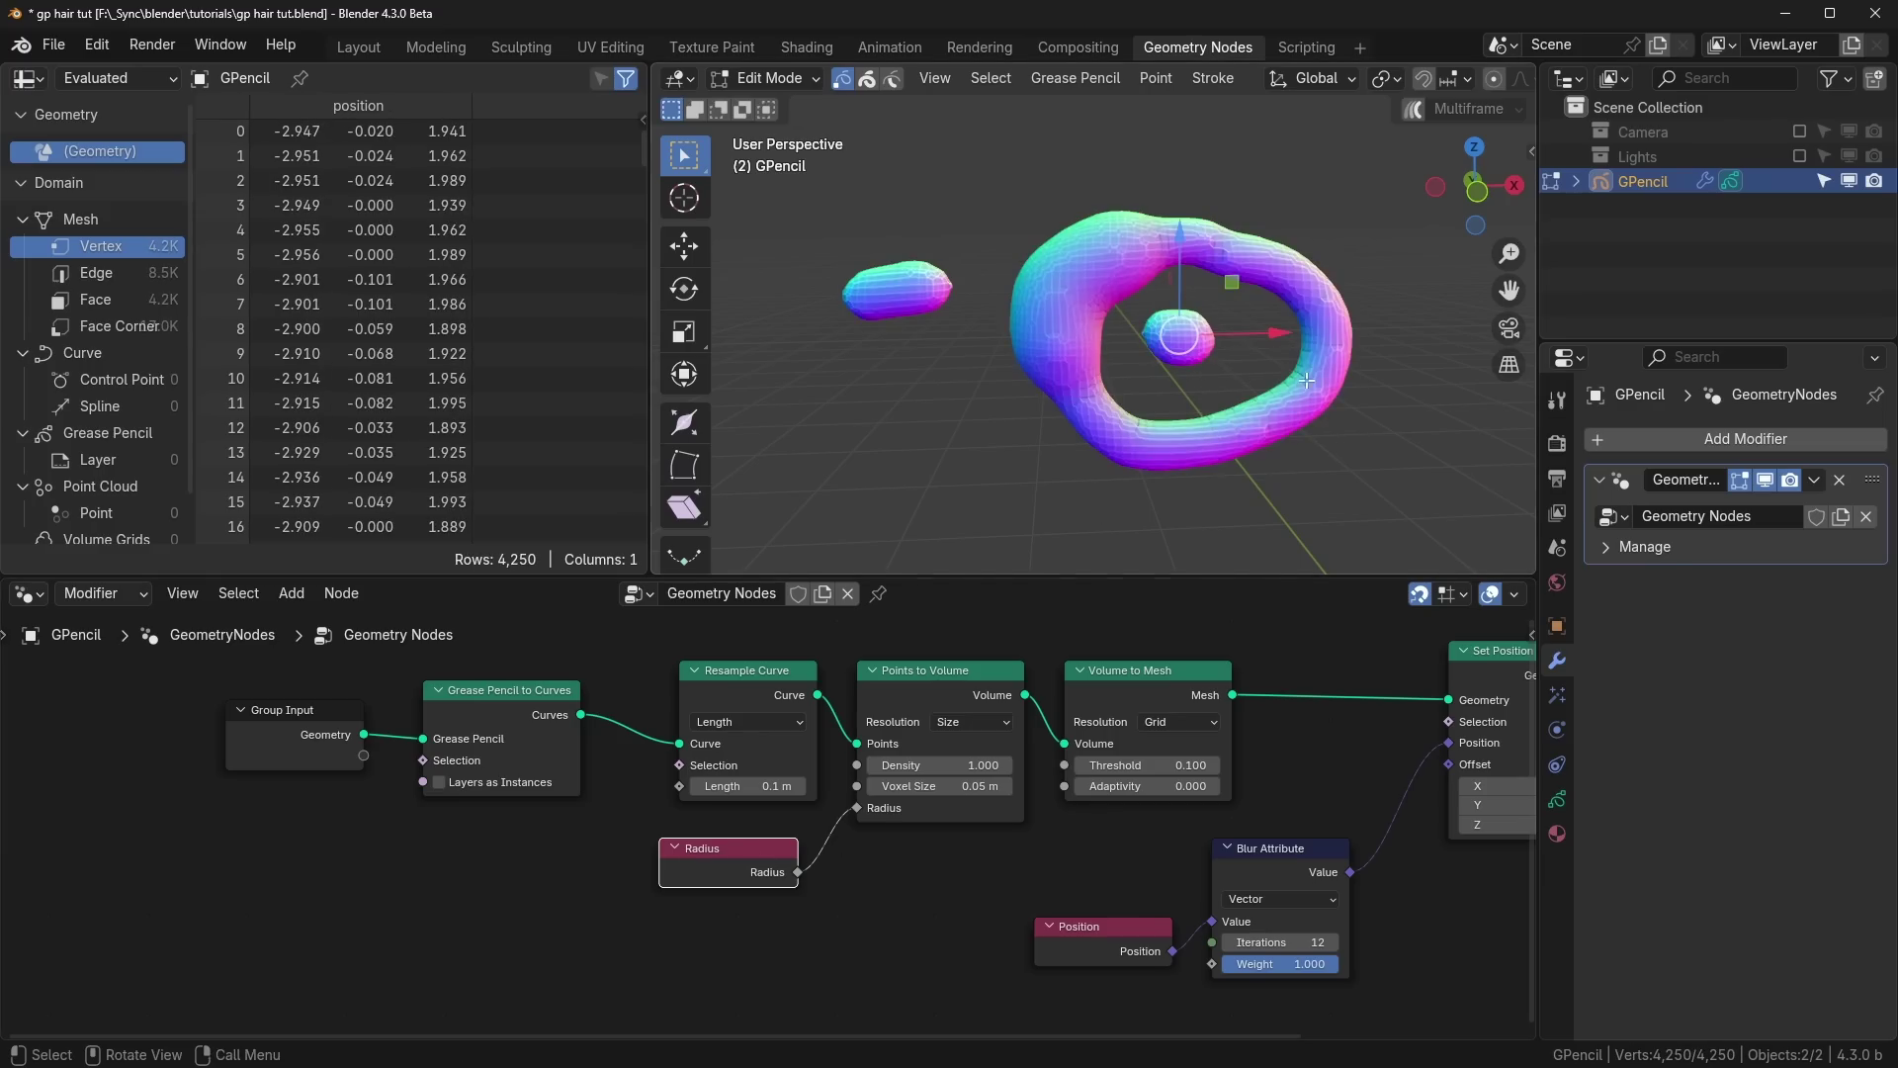
Step: Undo the Shrink/Fatten thickening of the Grease Pencil strokes
key(ctrl+z)
key(ctrl+z)
key(ctrl+z)
key(ctrl+z)
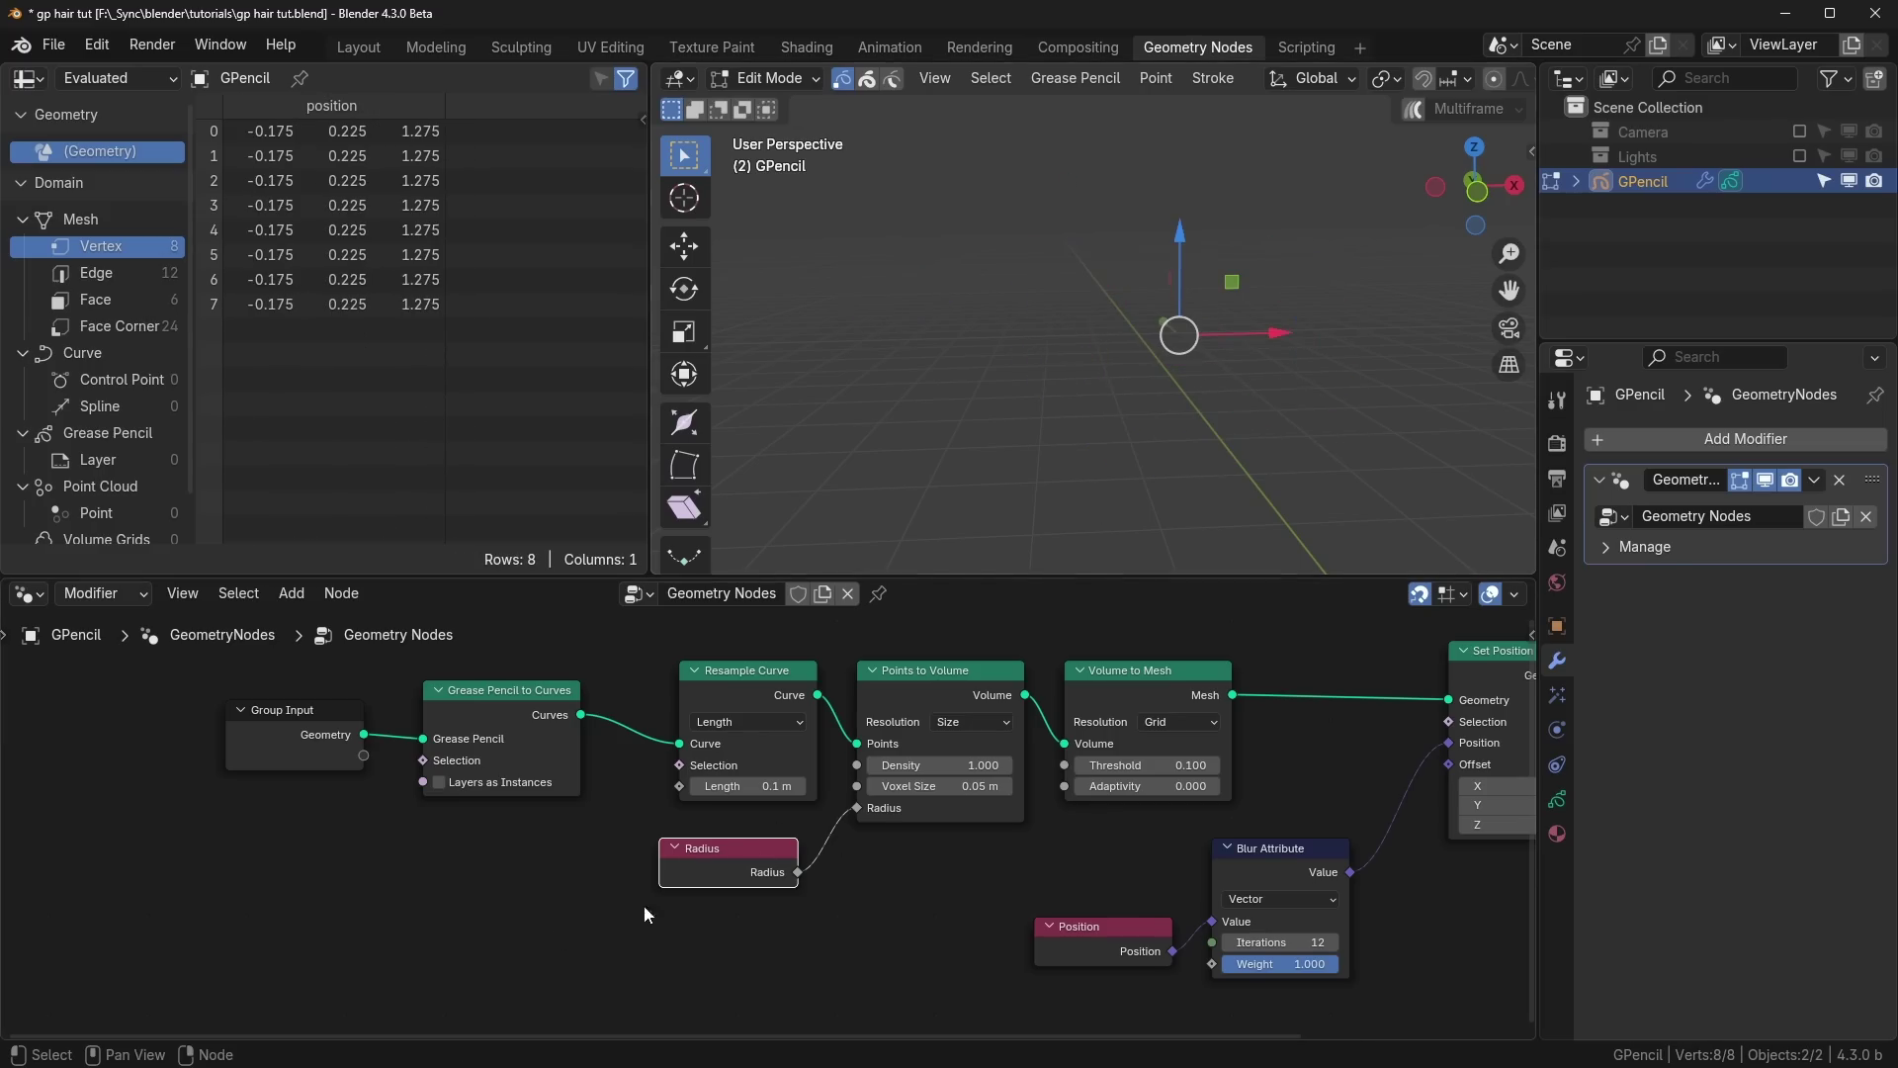
Step: Insert a Math Add node with a value of 0.130 between Radius and the Radius input of Points to Volume
scroll(644, 915, down, 1)
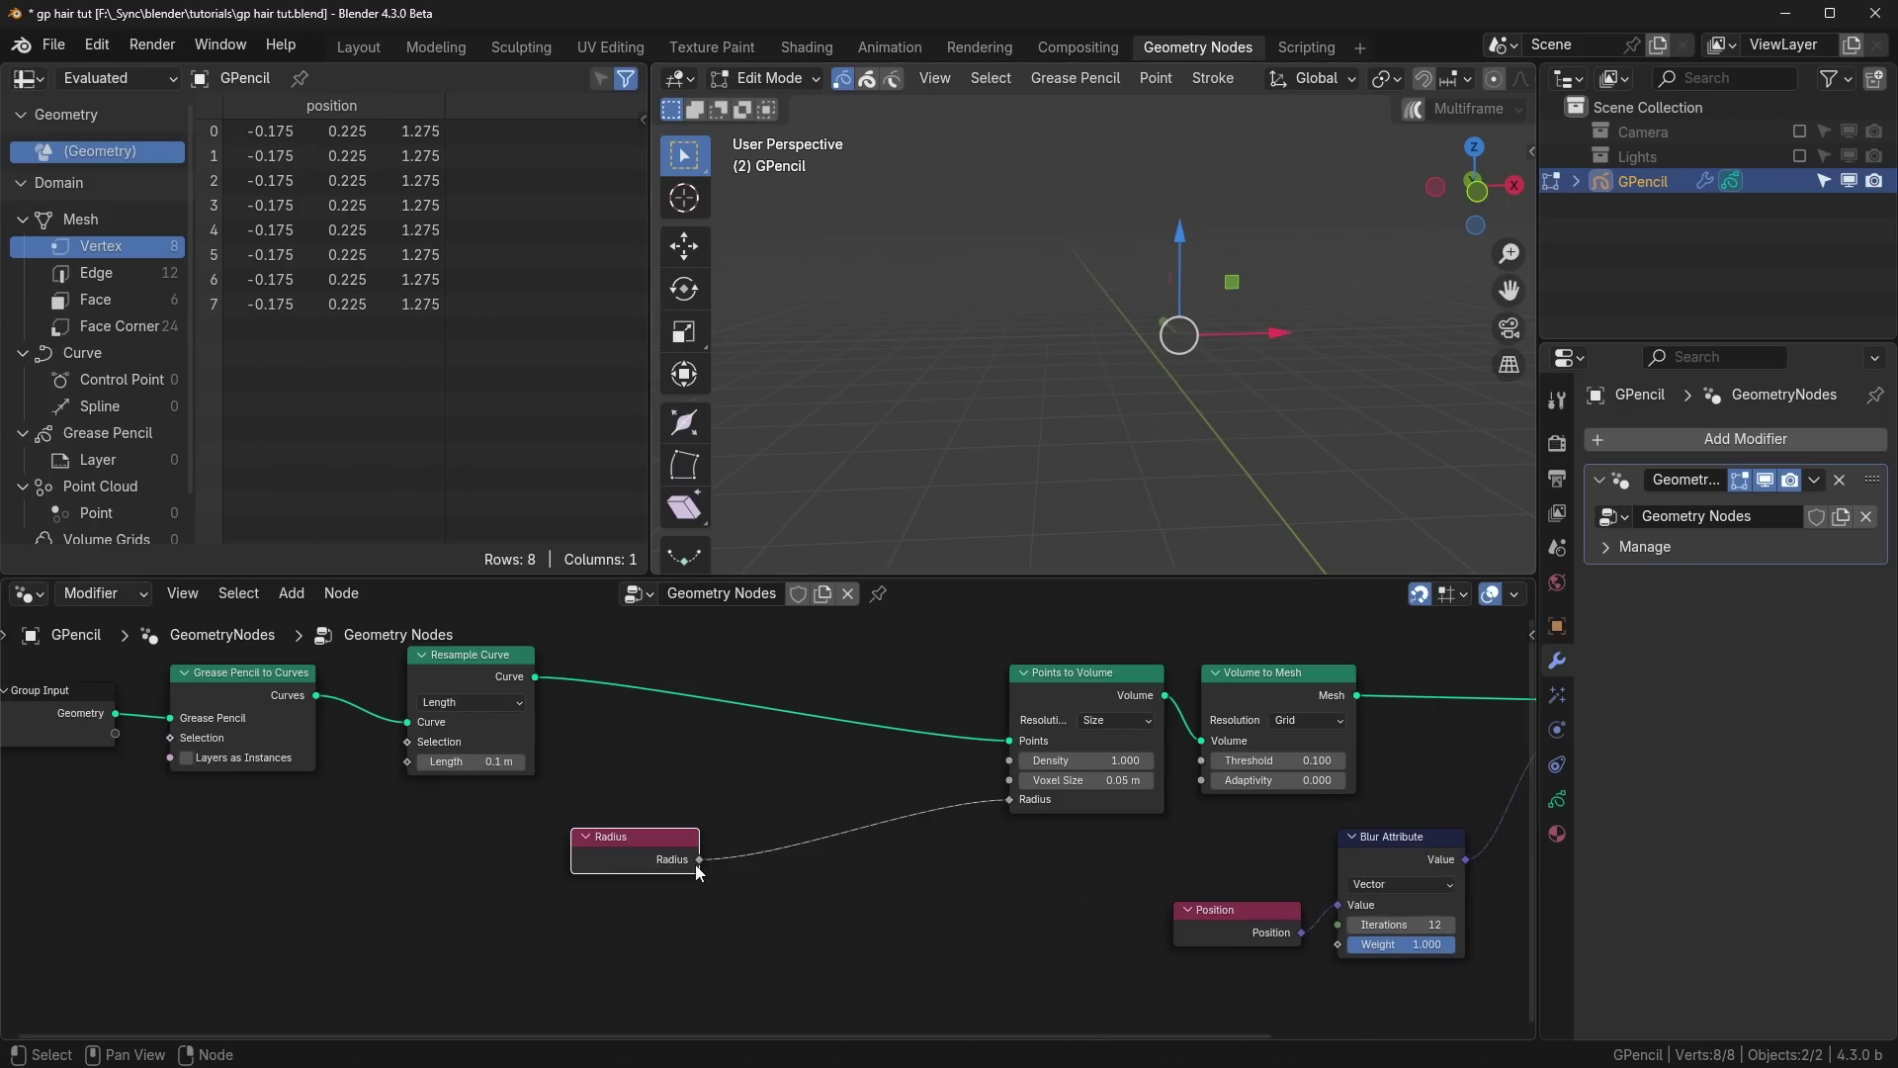
drag(699, 861, 781, 910)
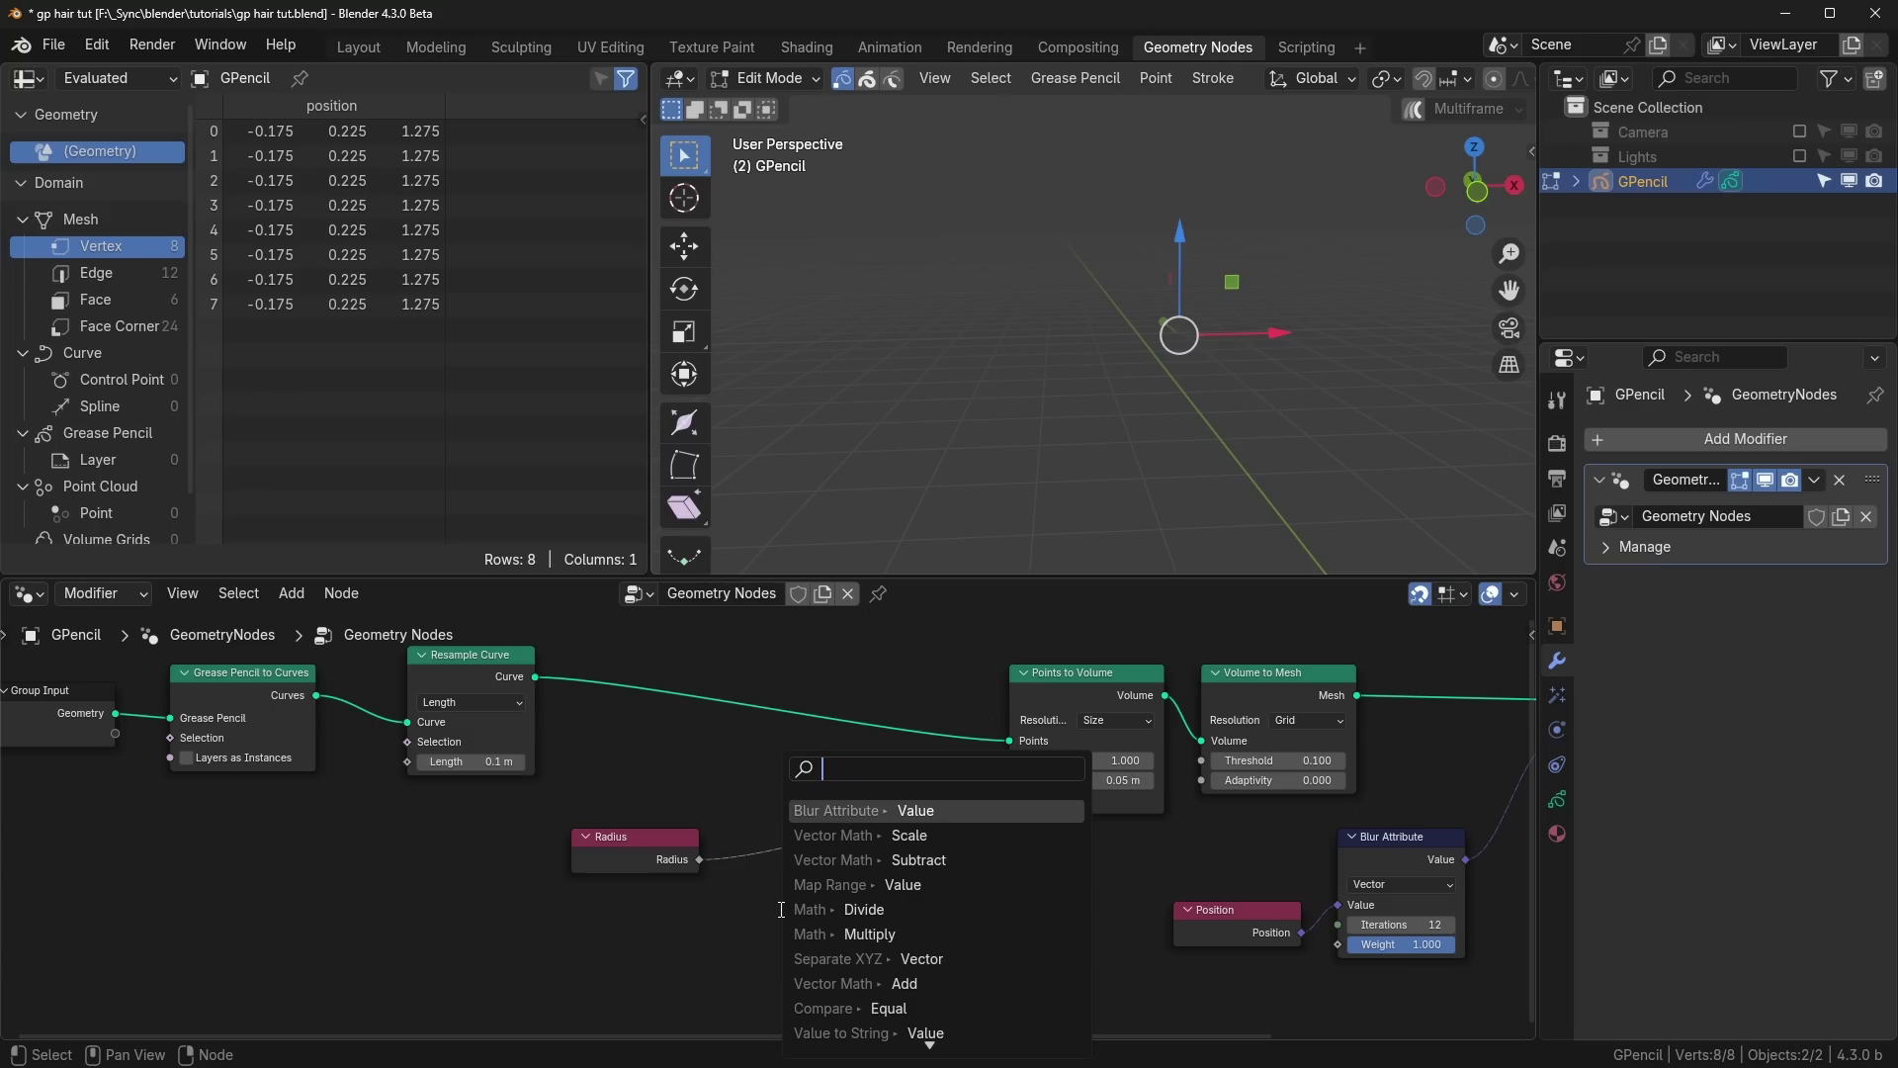
text(add)
key(Return)
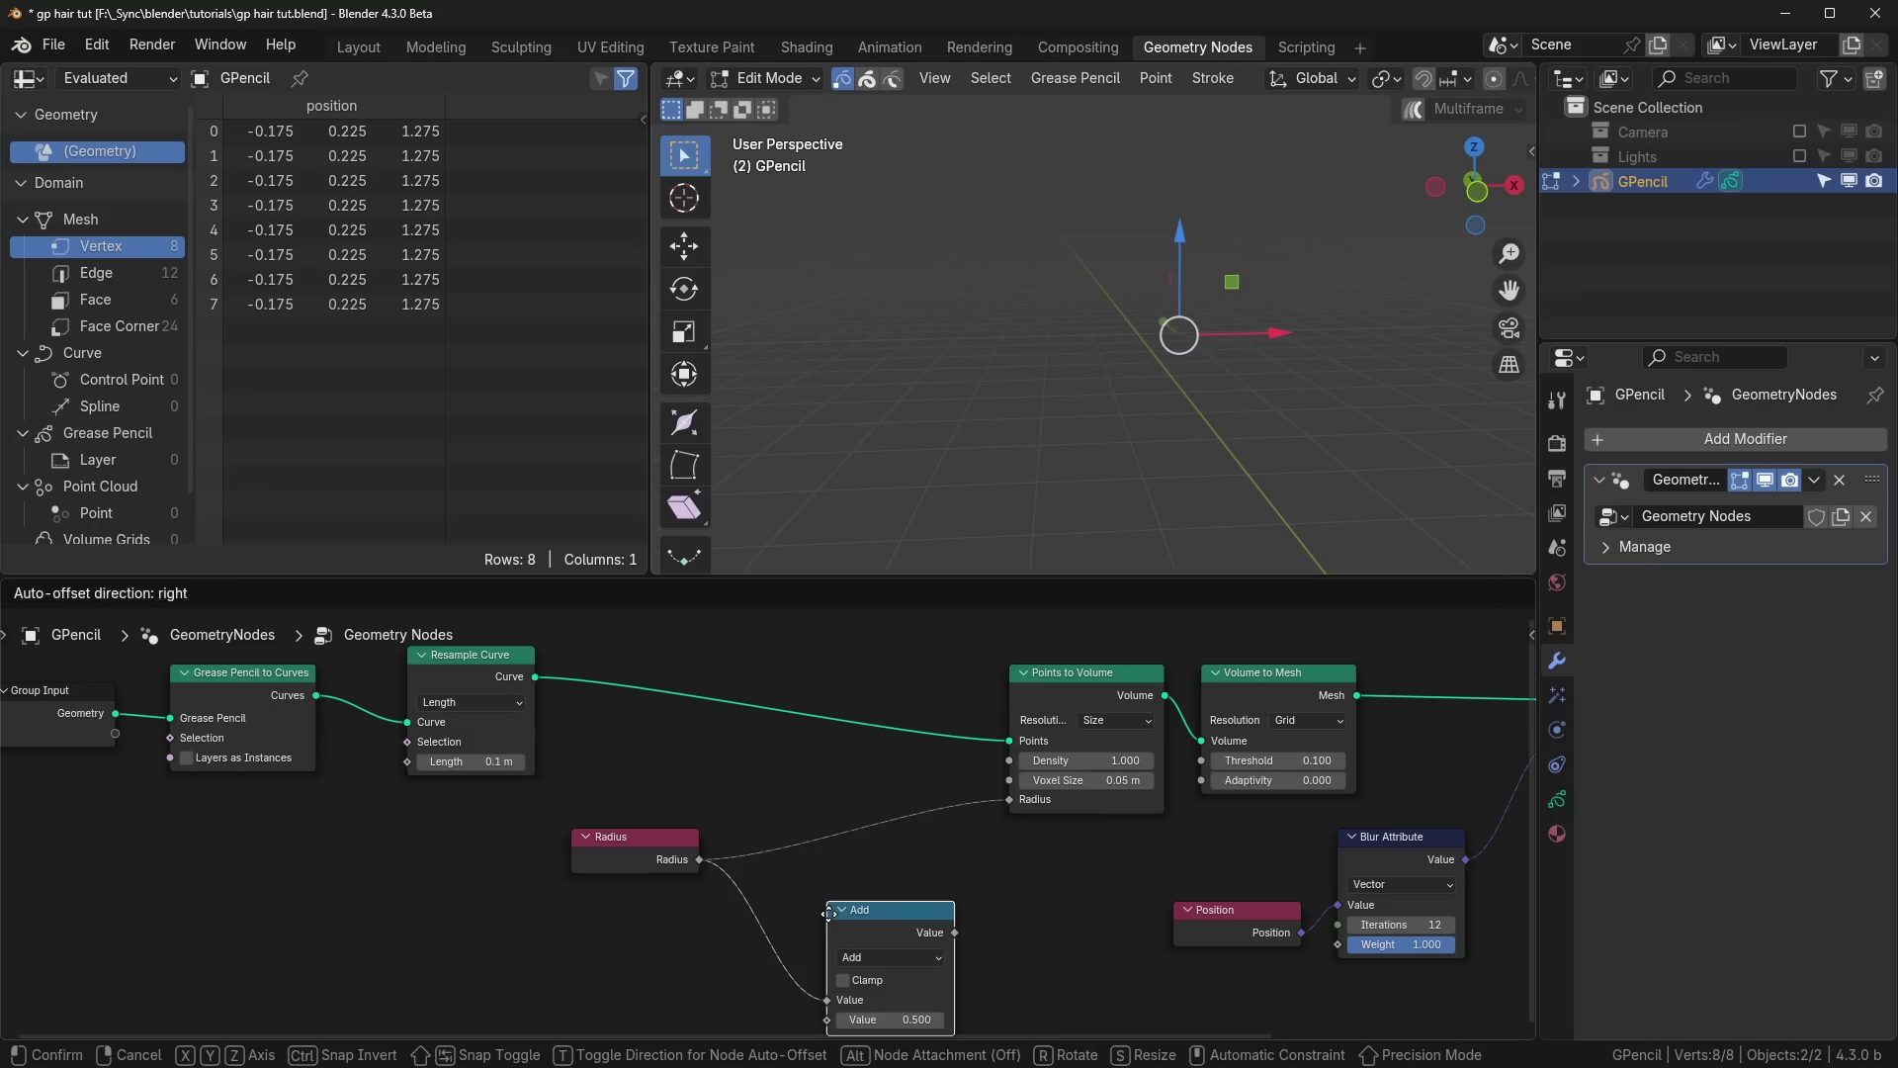
click(839, 793)
drag(861, 891, 820, 892)
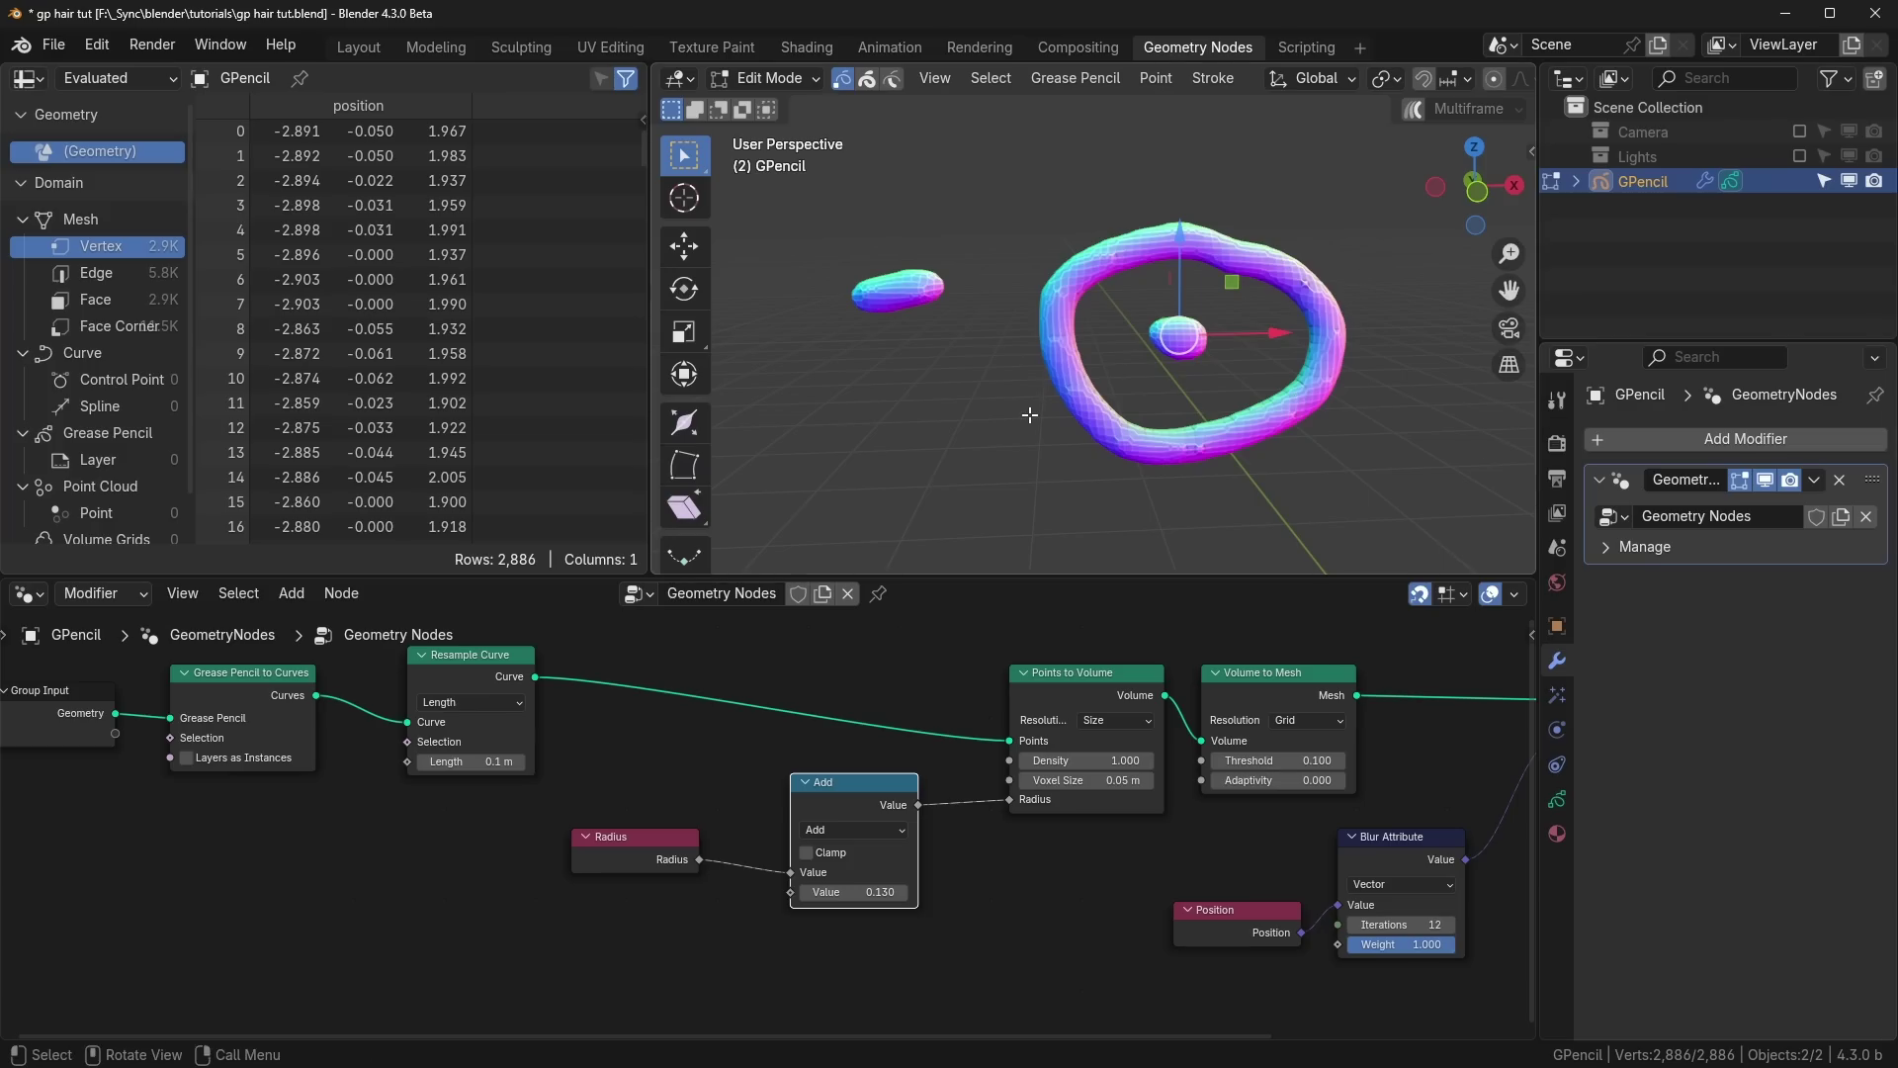
Step: Return to Draw Mode and draw a short vertical stroke below the small stroke beside the ring
key(Tab)
key(Tab)
key(Tab)
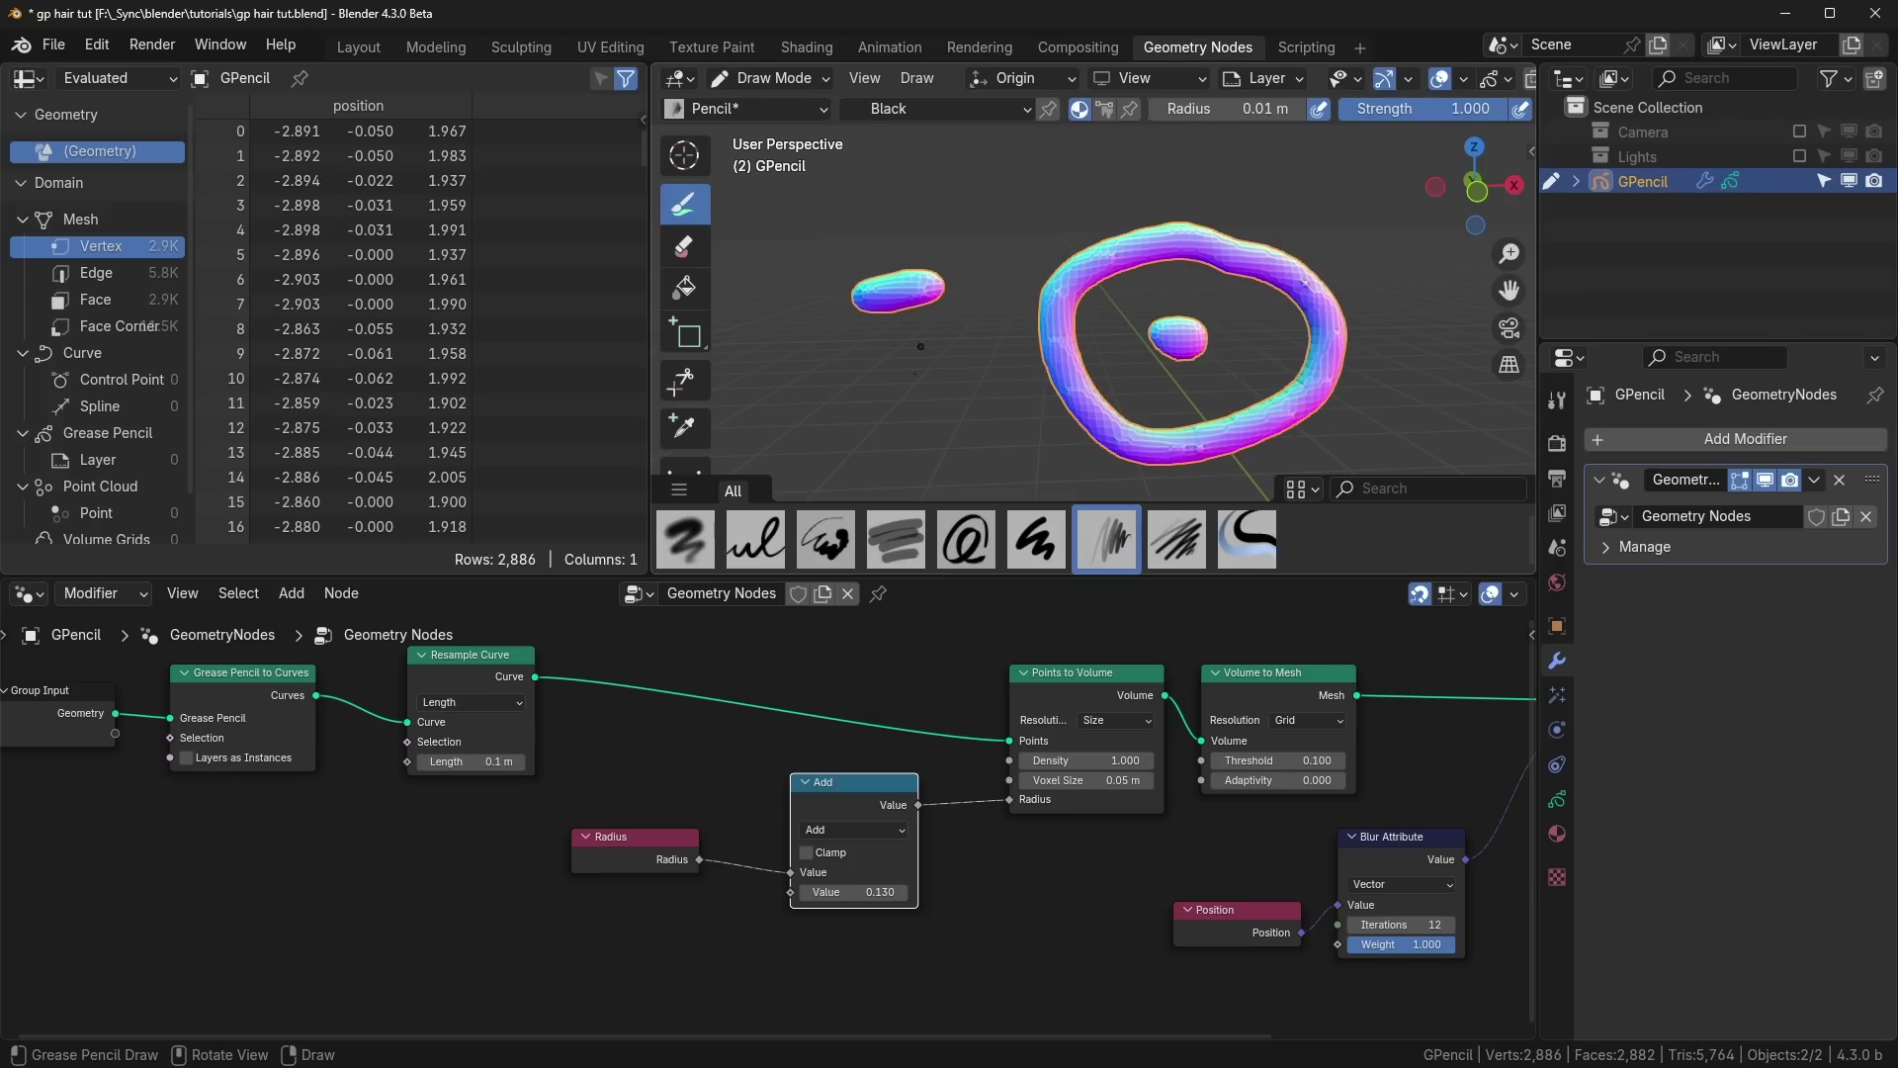
drag(911, 361, 922, 441)
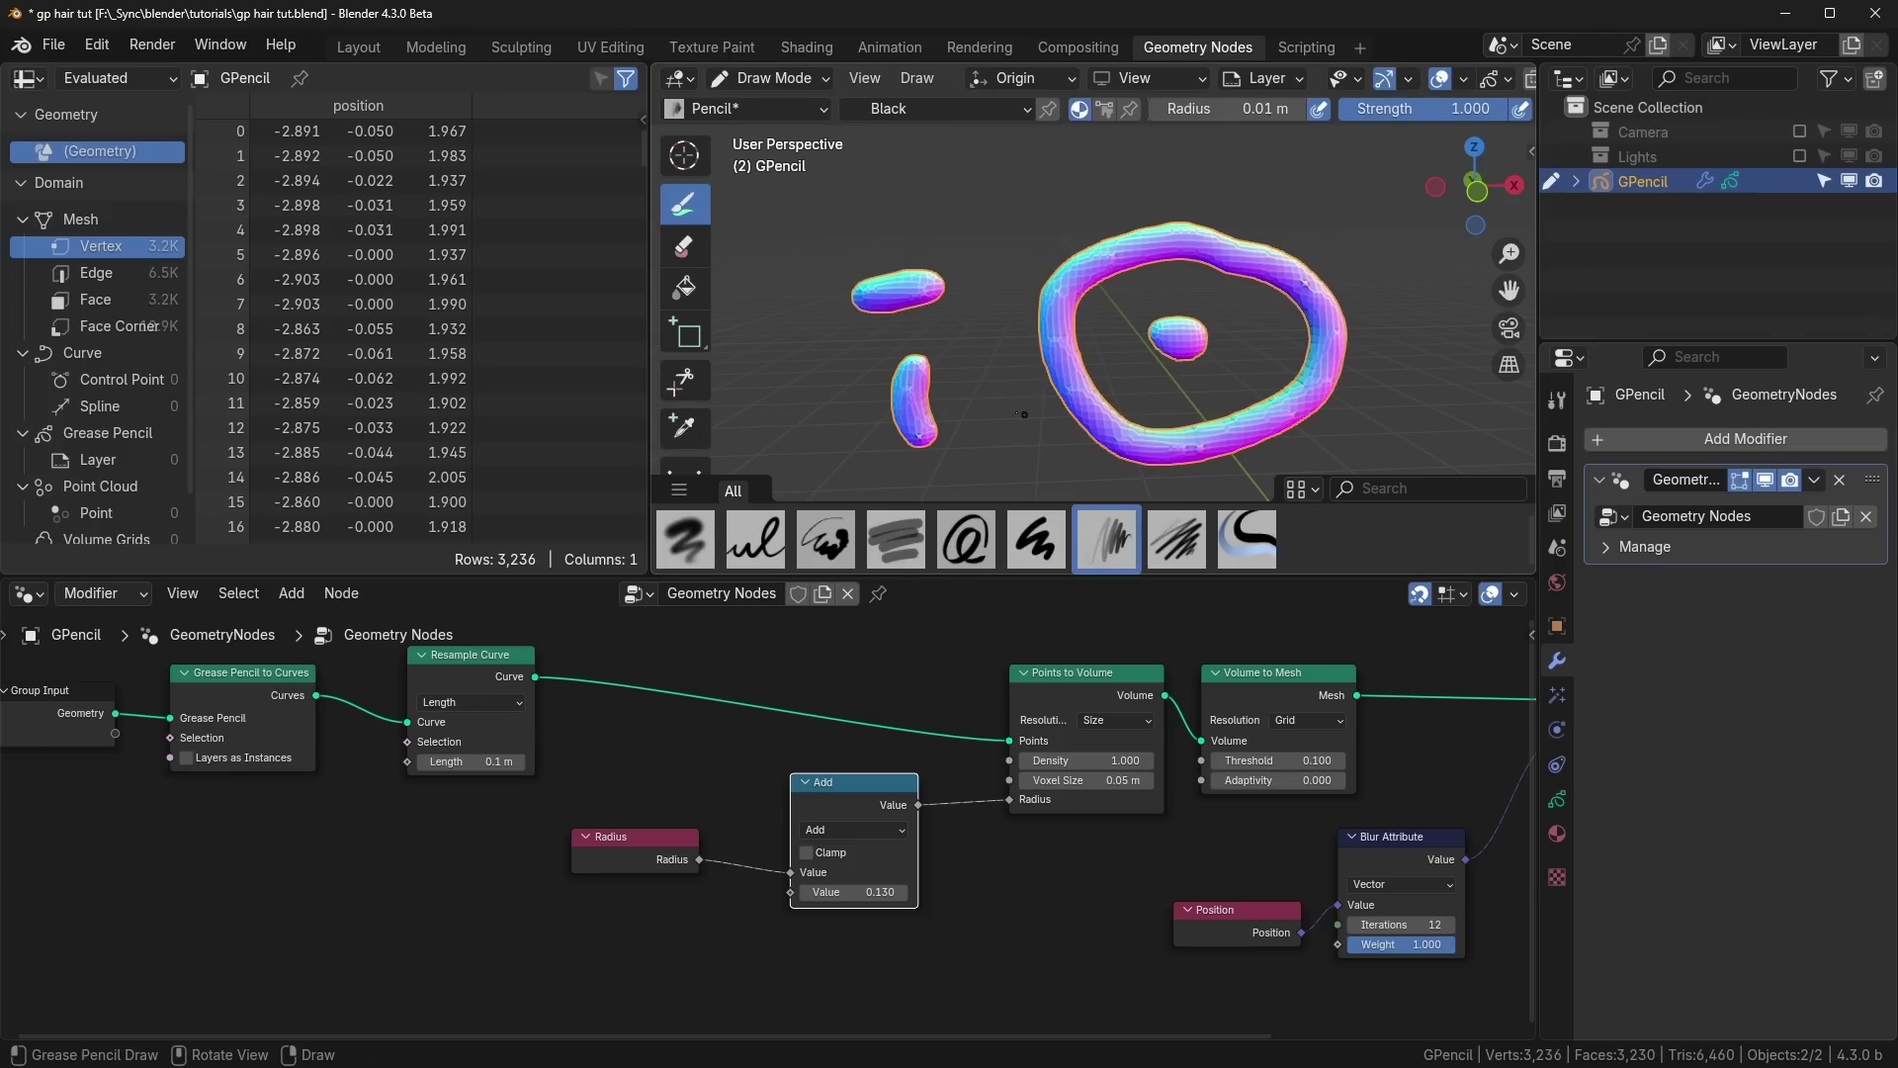
Step: Try drawing a rectangular loop stroke on the empty side of the ring, and undo it
key(Tab)
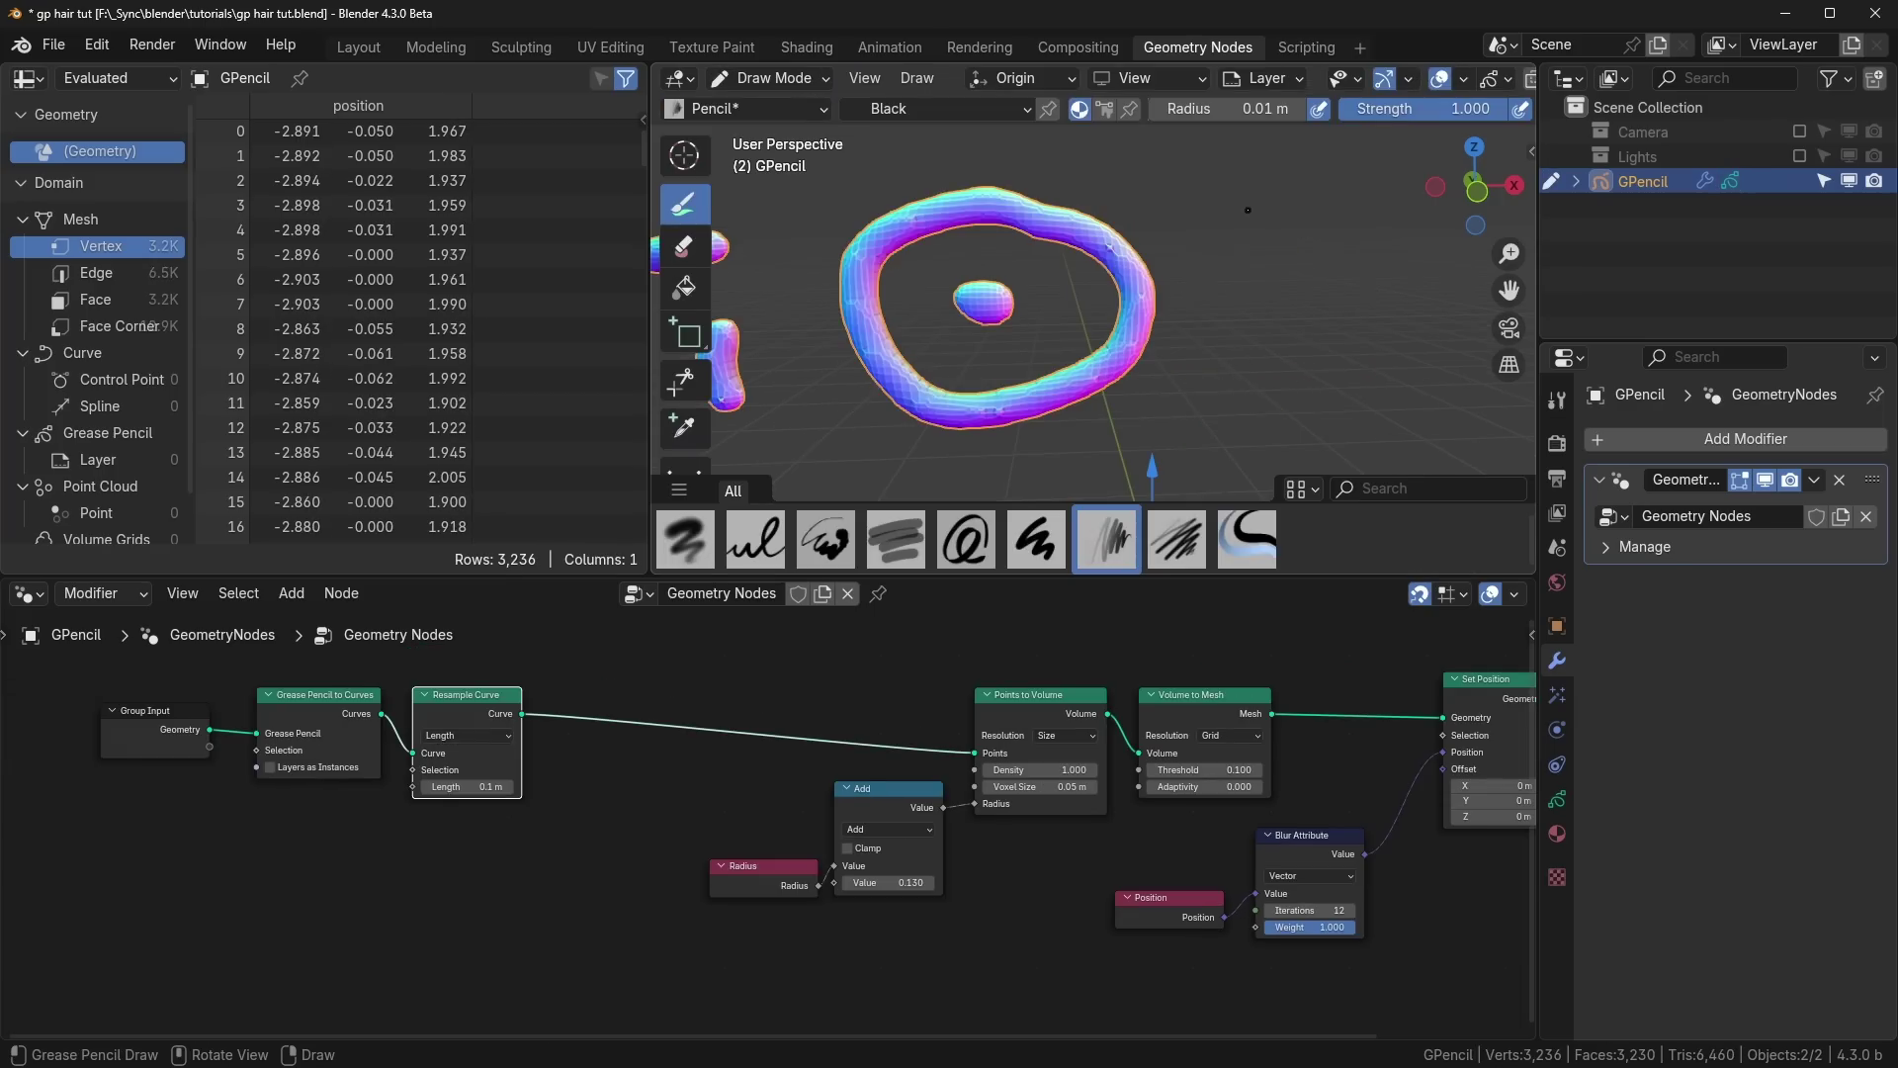
mouse_move(1248, 210)
mouse_down()
mouse_move(1248, 430)
mouse_move(1409, 427)
mouse_move(1424, 212)
mouse_move(1257, 208)
mouse_up()
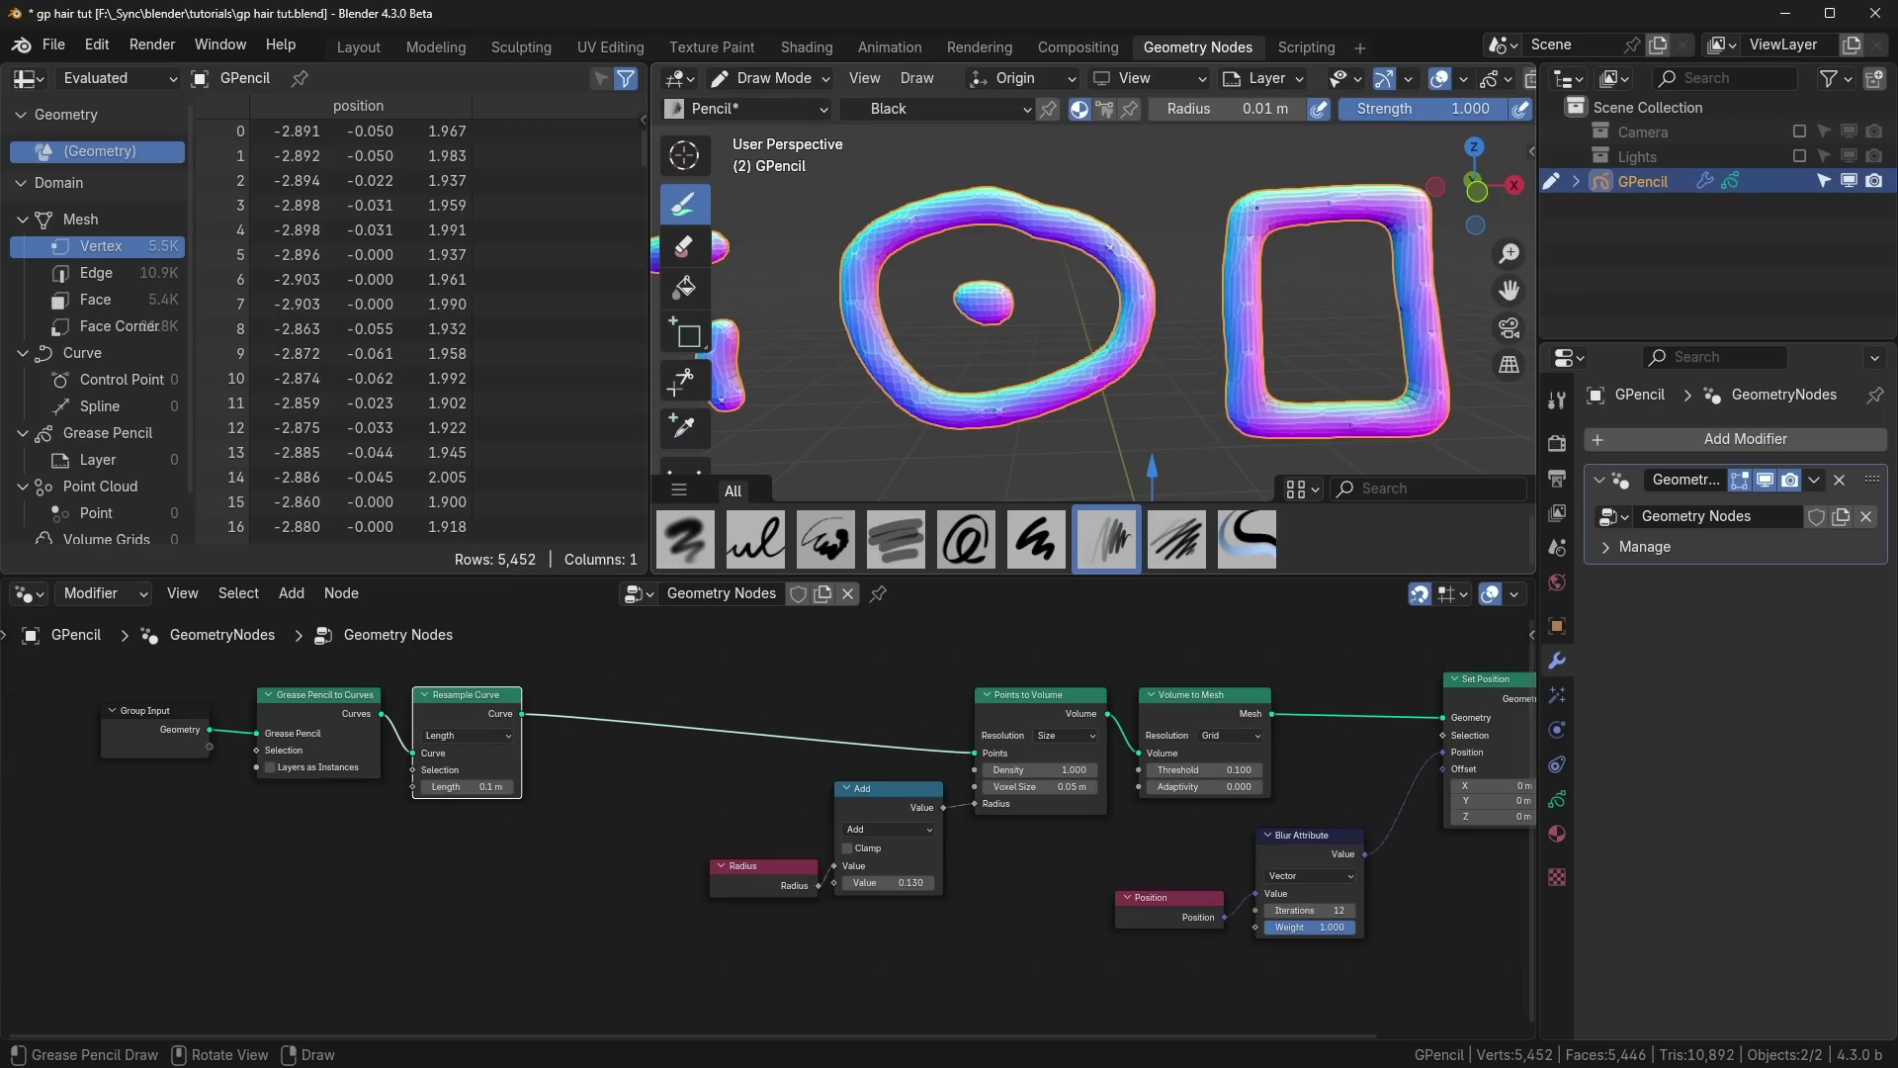
key(ctrl+z)
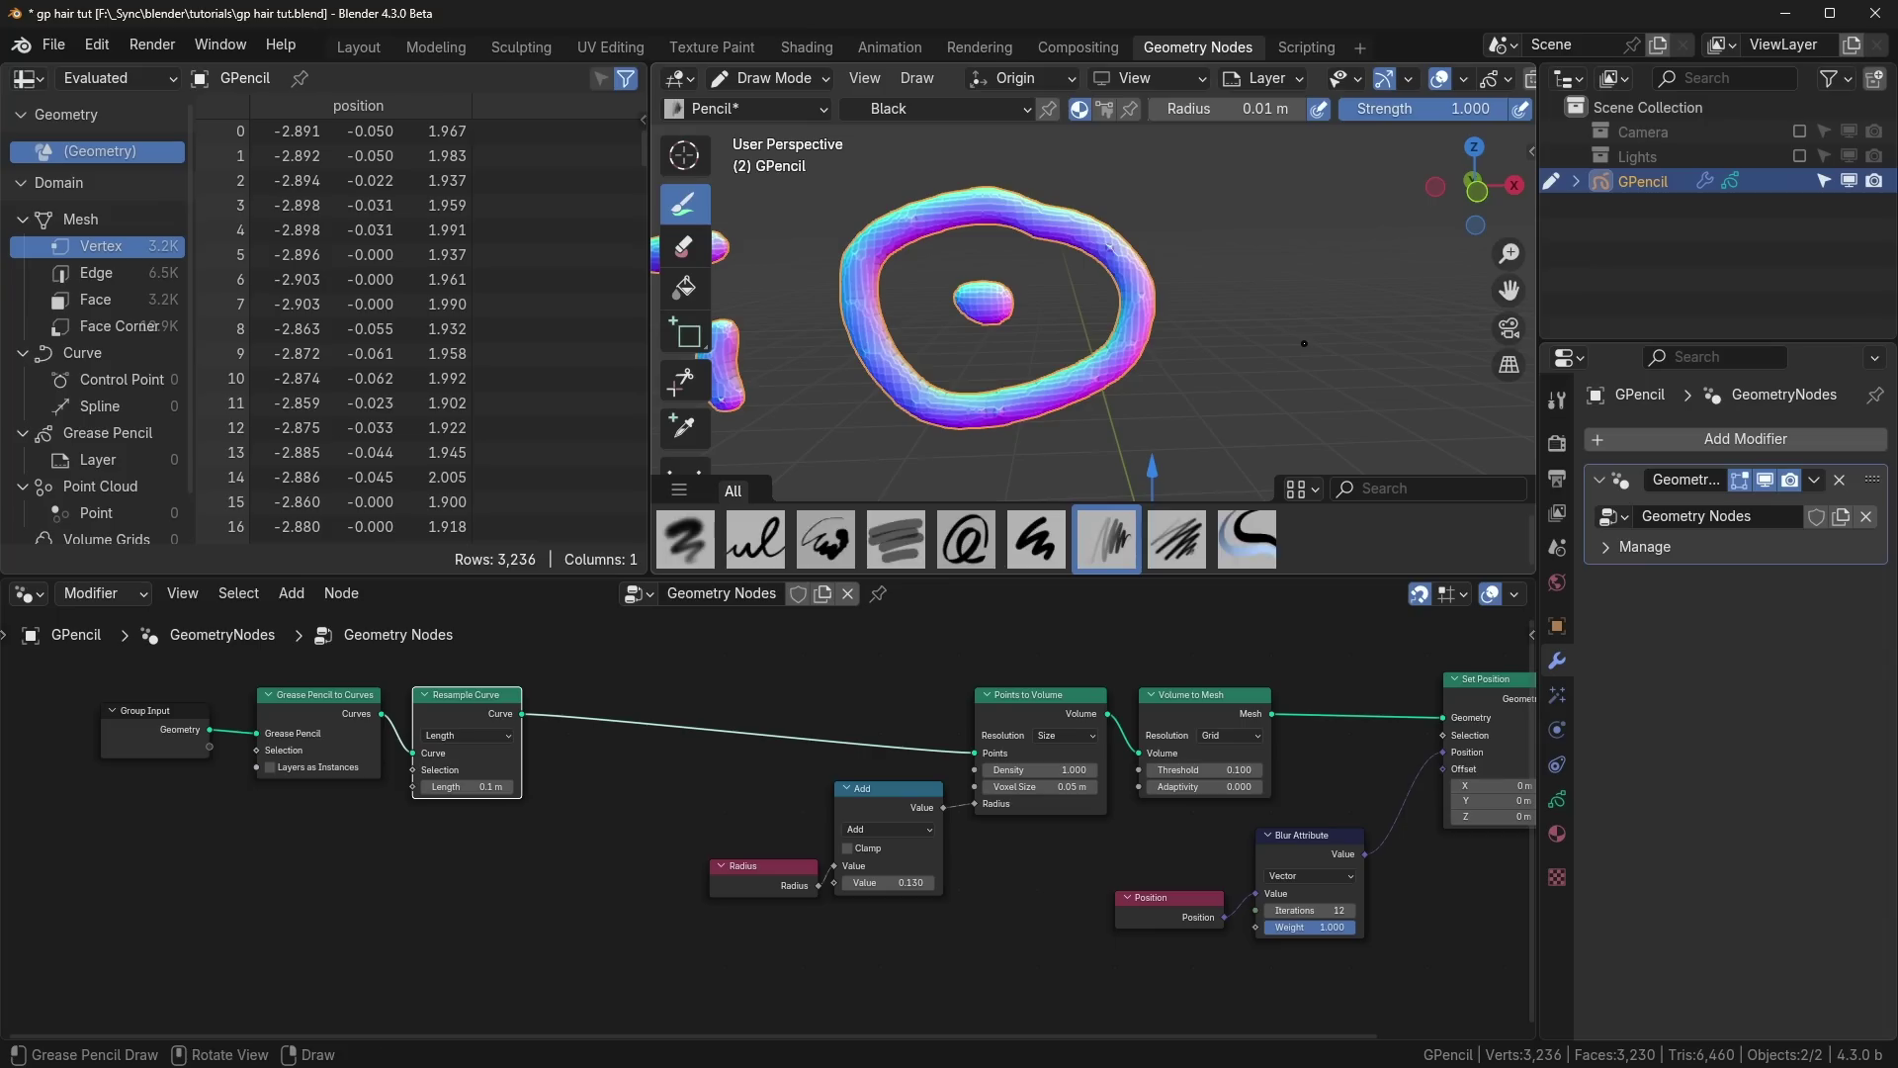
Step: Save the current file and open fill curve2.blend
key(ctrl+s)
click(54, 44)
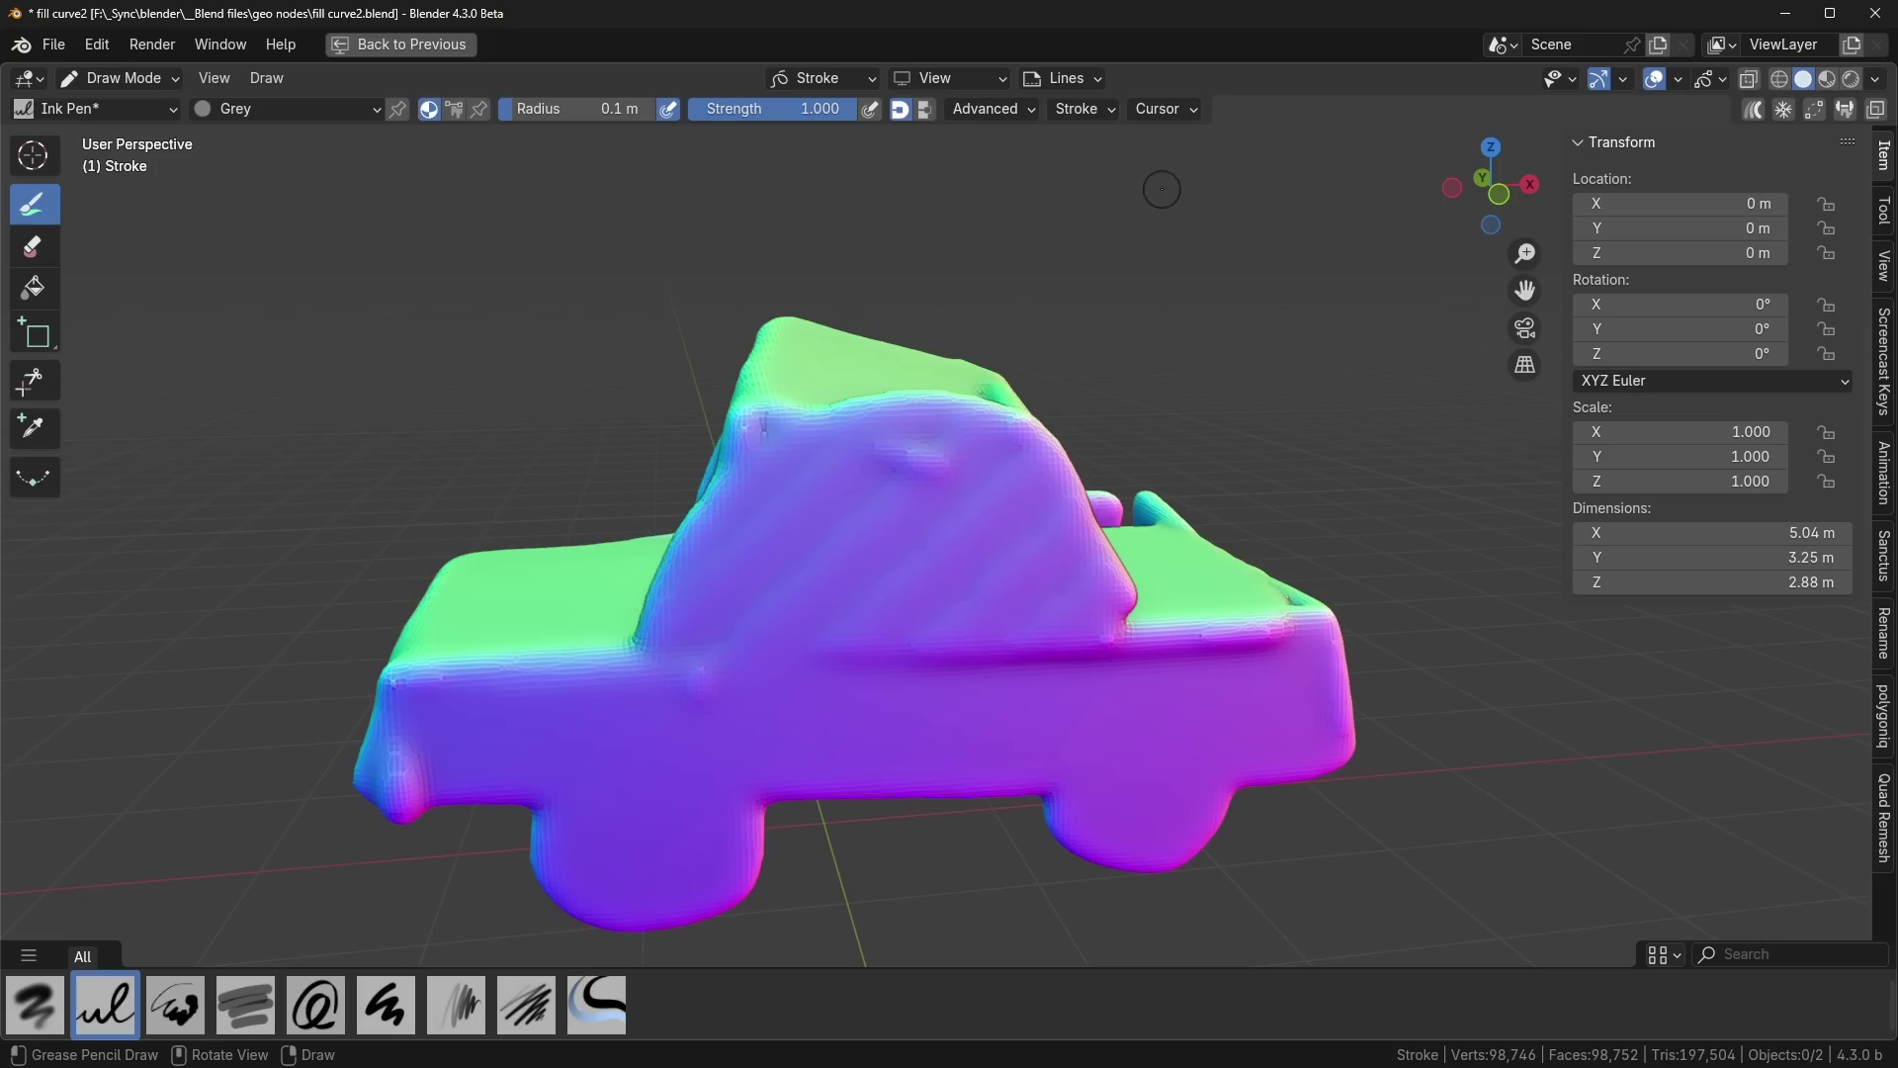
Step: Try drawing filled shapes above and beside the car from different view angles, and undo them
mouse_move(1155, 209)
mouse_down()
mouse_move(1110, 372)
mouse_move(1326, 364)
mouse_move(1387, 194)
mouse_move(1325, 188)
mouse_move(1285, 299)
mouse_move(1201, 284)
mouse_move(1192, 212)
mouse_move(1155, 198)
mouse_up()
scroll(1236, 445, down, 4)
middle_drag(1290, 529, 1276, 608)
mouse_move(1259, 572)
mouse_down()
mouse_move(1244, 692)
mouse_move(1442, 760)
mouse_move(1441, 584)
mouse_move(1253, 569)
mouse_up()
middle_drag(1350, 651, 1091, 387)
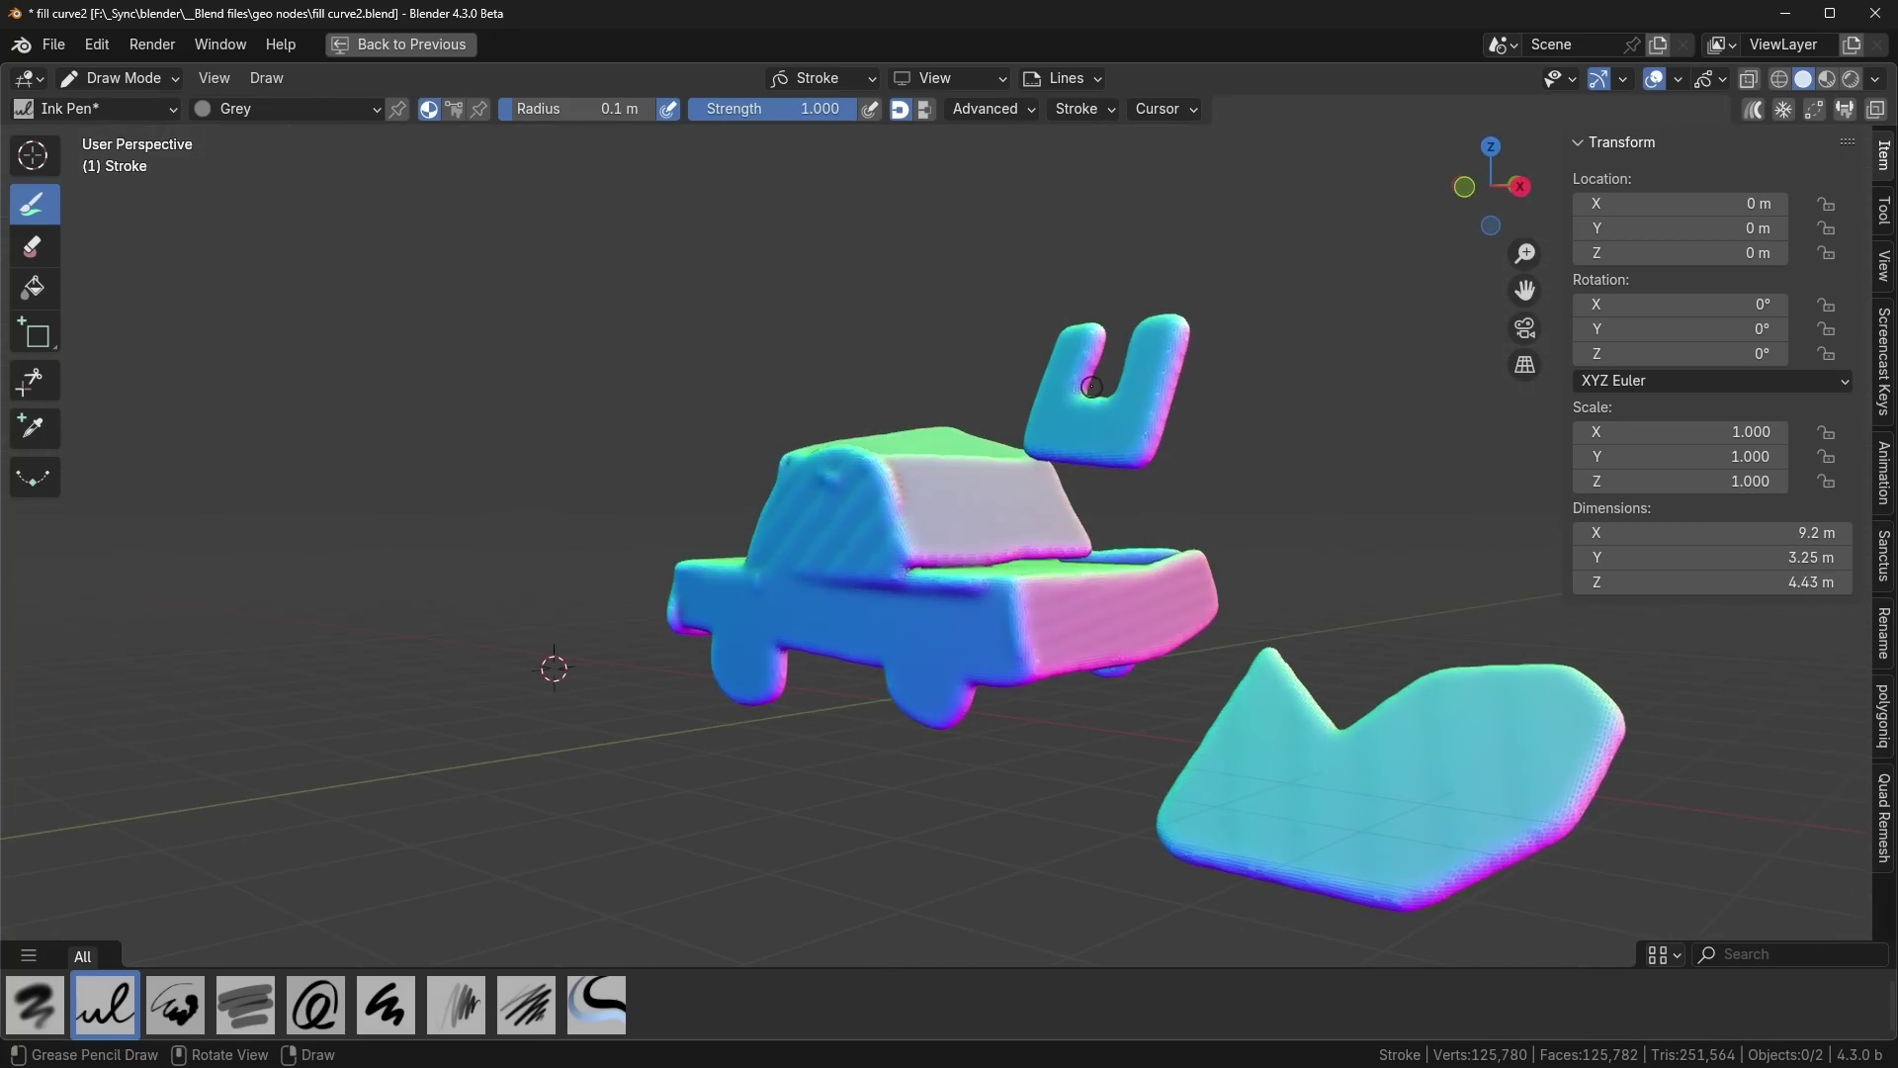
middle_drag(1237, 680, 1268, 653)
mouse_move(1286, 702)
mouse_down()
mouse_move(1375, 672)
mouse_move(1399, 613)
mouse_move(1296, 589)
mouse_up()
mouse_move(1295, 588)
middle_down()
mouse_move(887, 581)
mouse_move(1089, 643)
mouse_move(1114, 680)
mouse_move(1207, 676)
mouse_move(1090, 669)
middle_up()
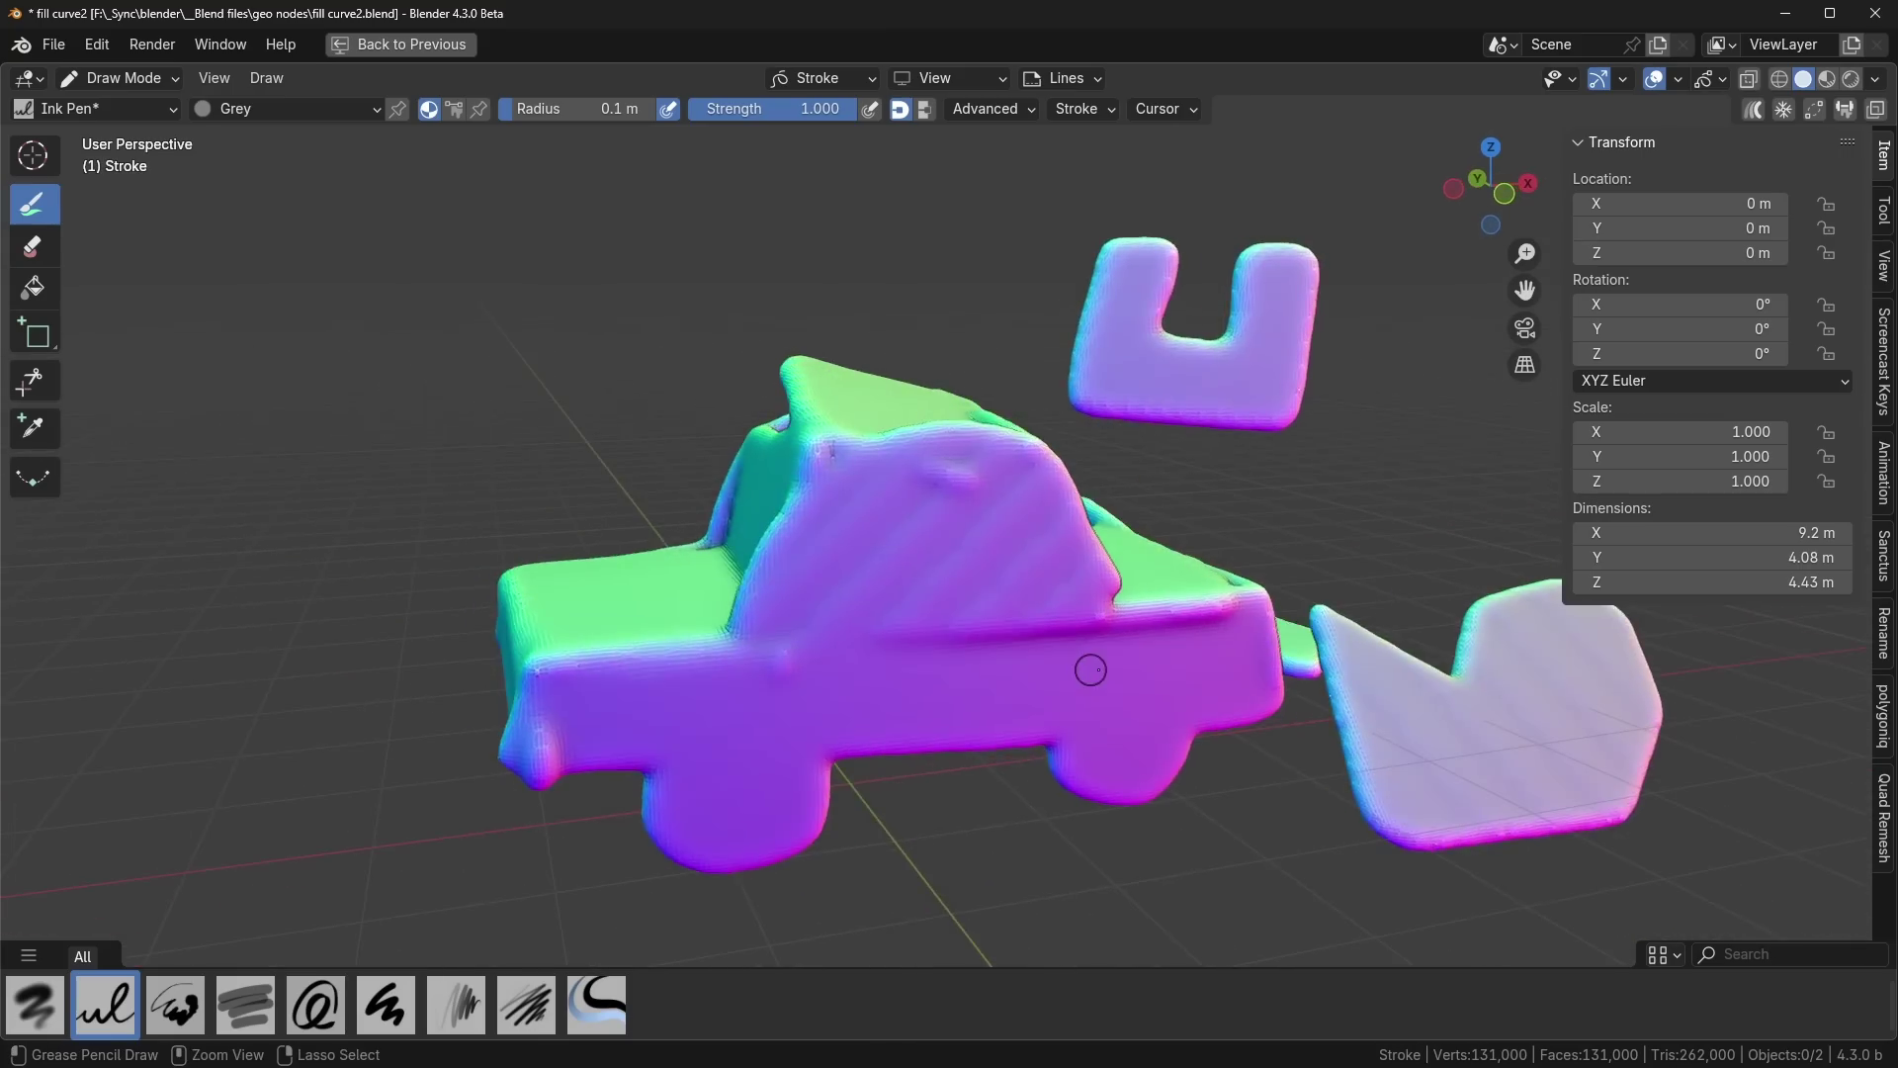
key(ctrl+z)
key(ctrl+z)
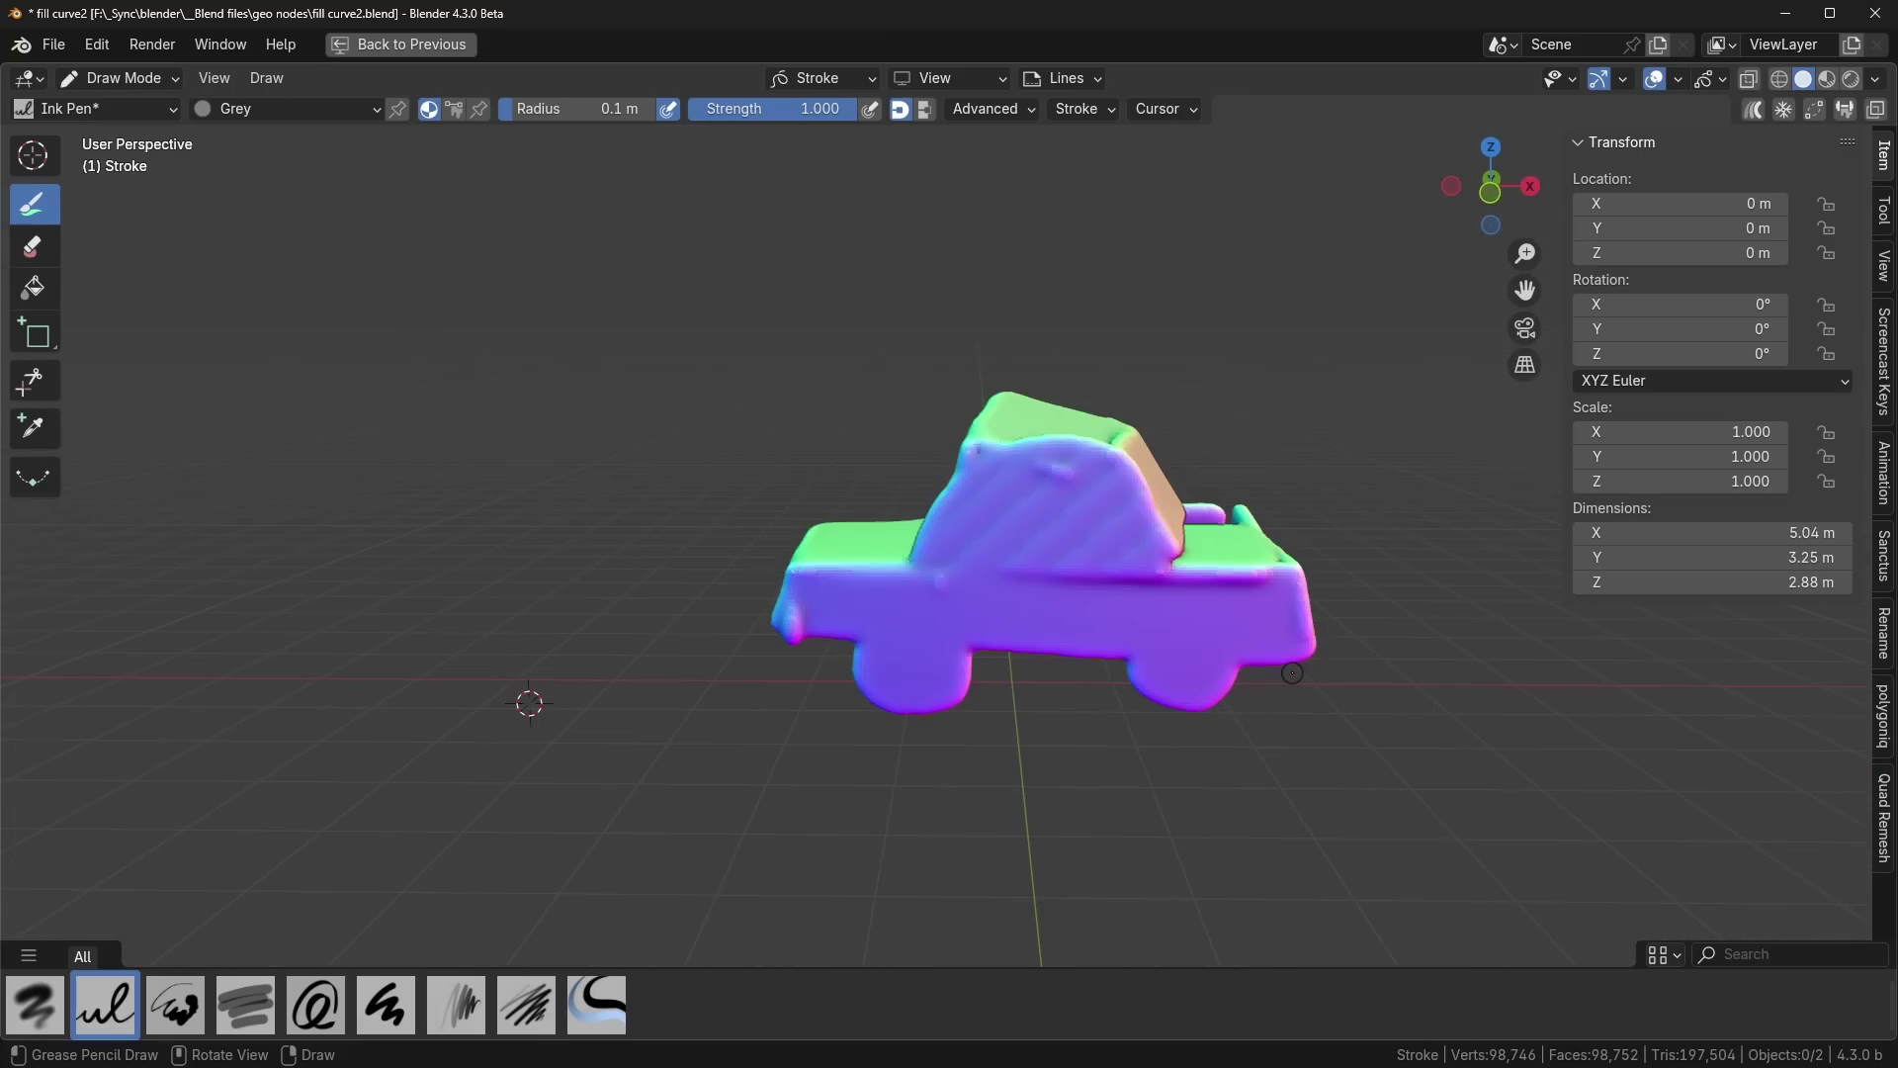
Step: Play the car animation, return to its starting frame, and restore the full workspace layout
key(space)
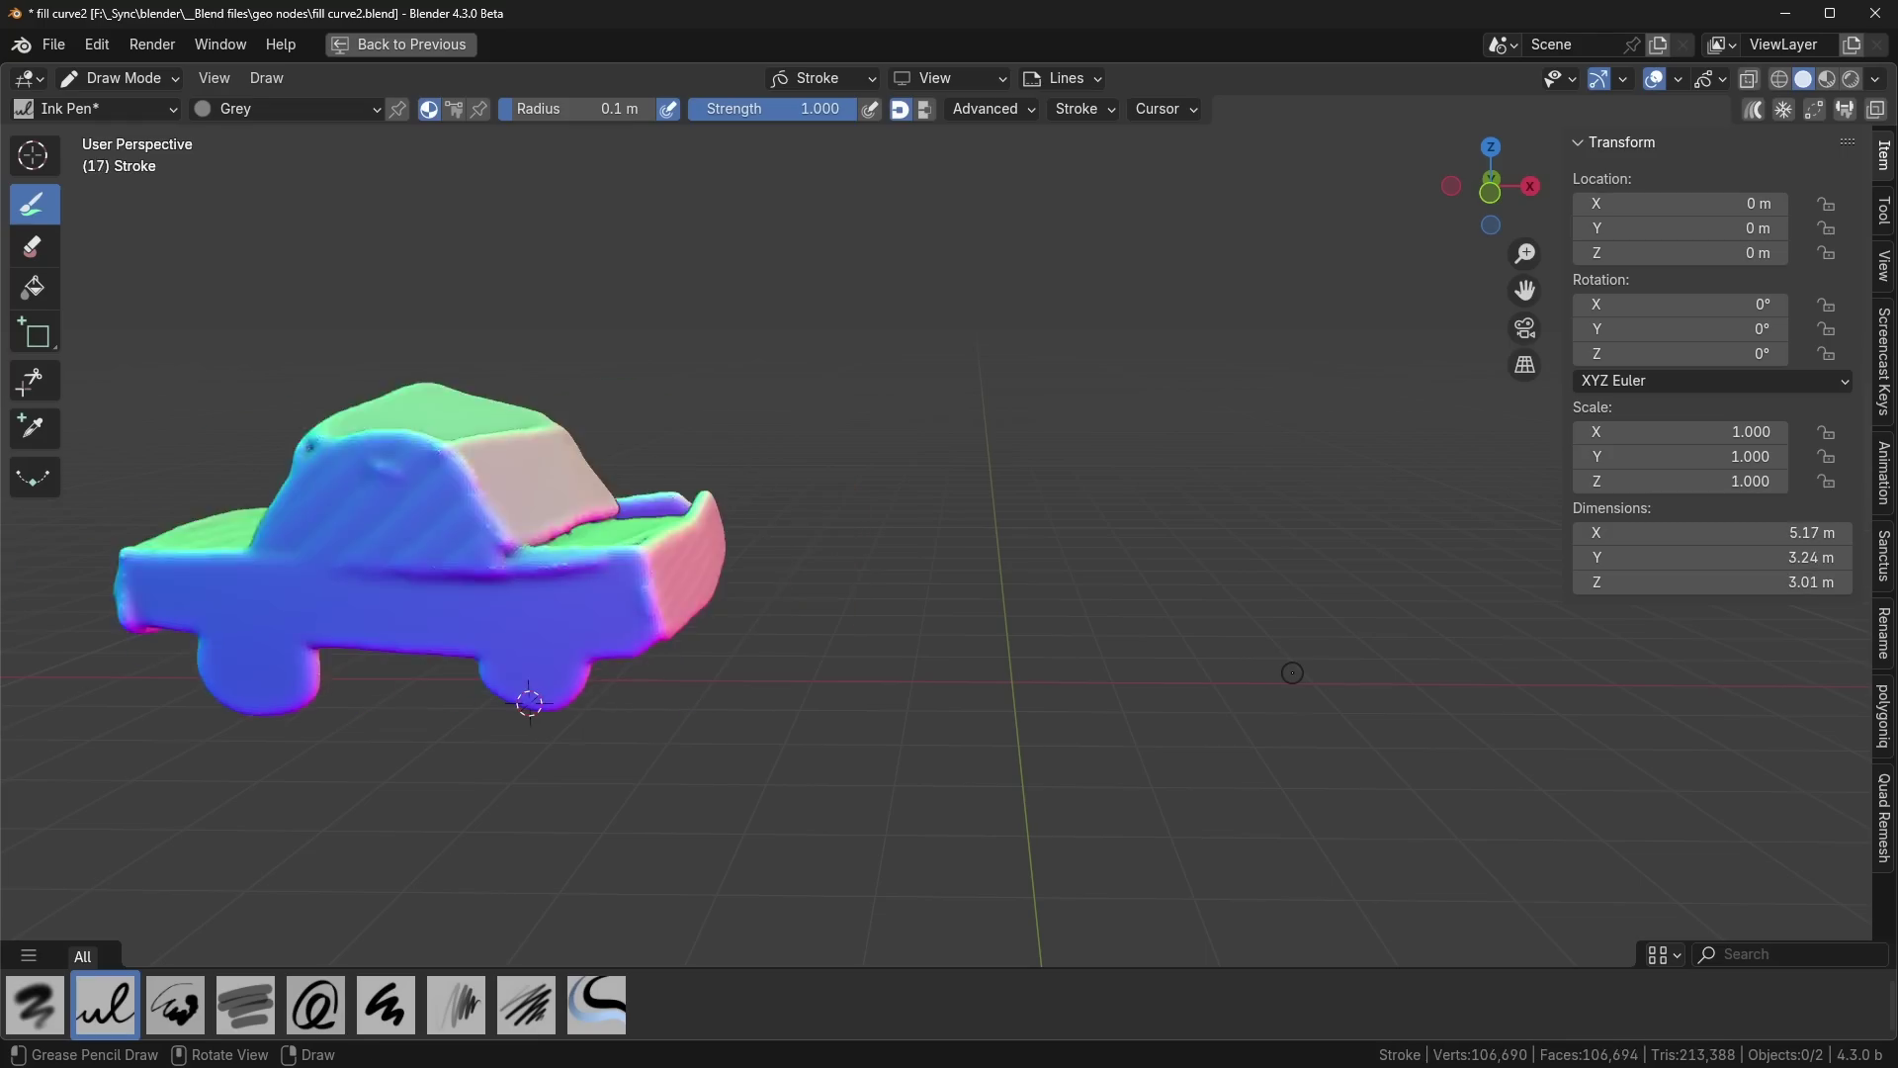
key(Escape)
key(ctrl+space)
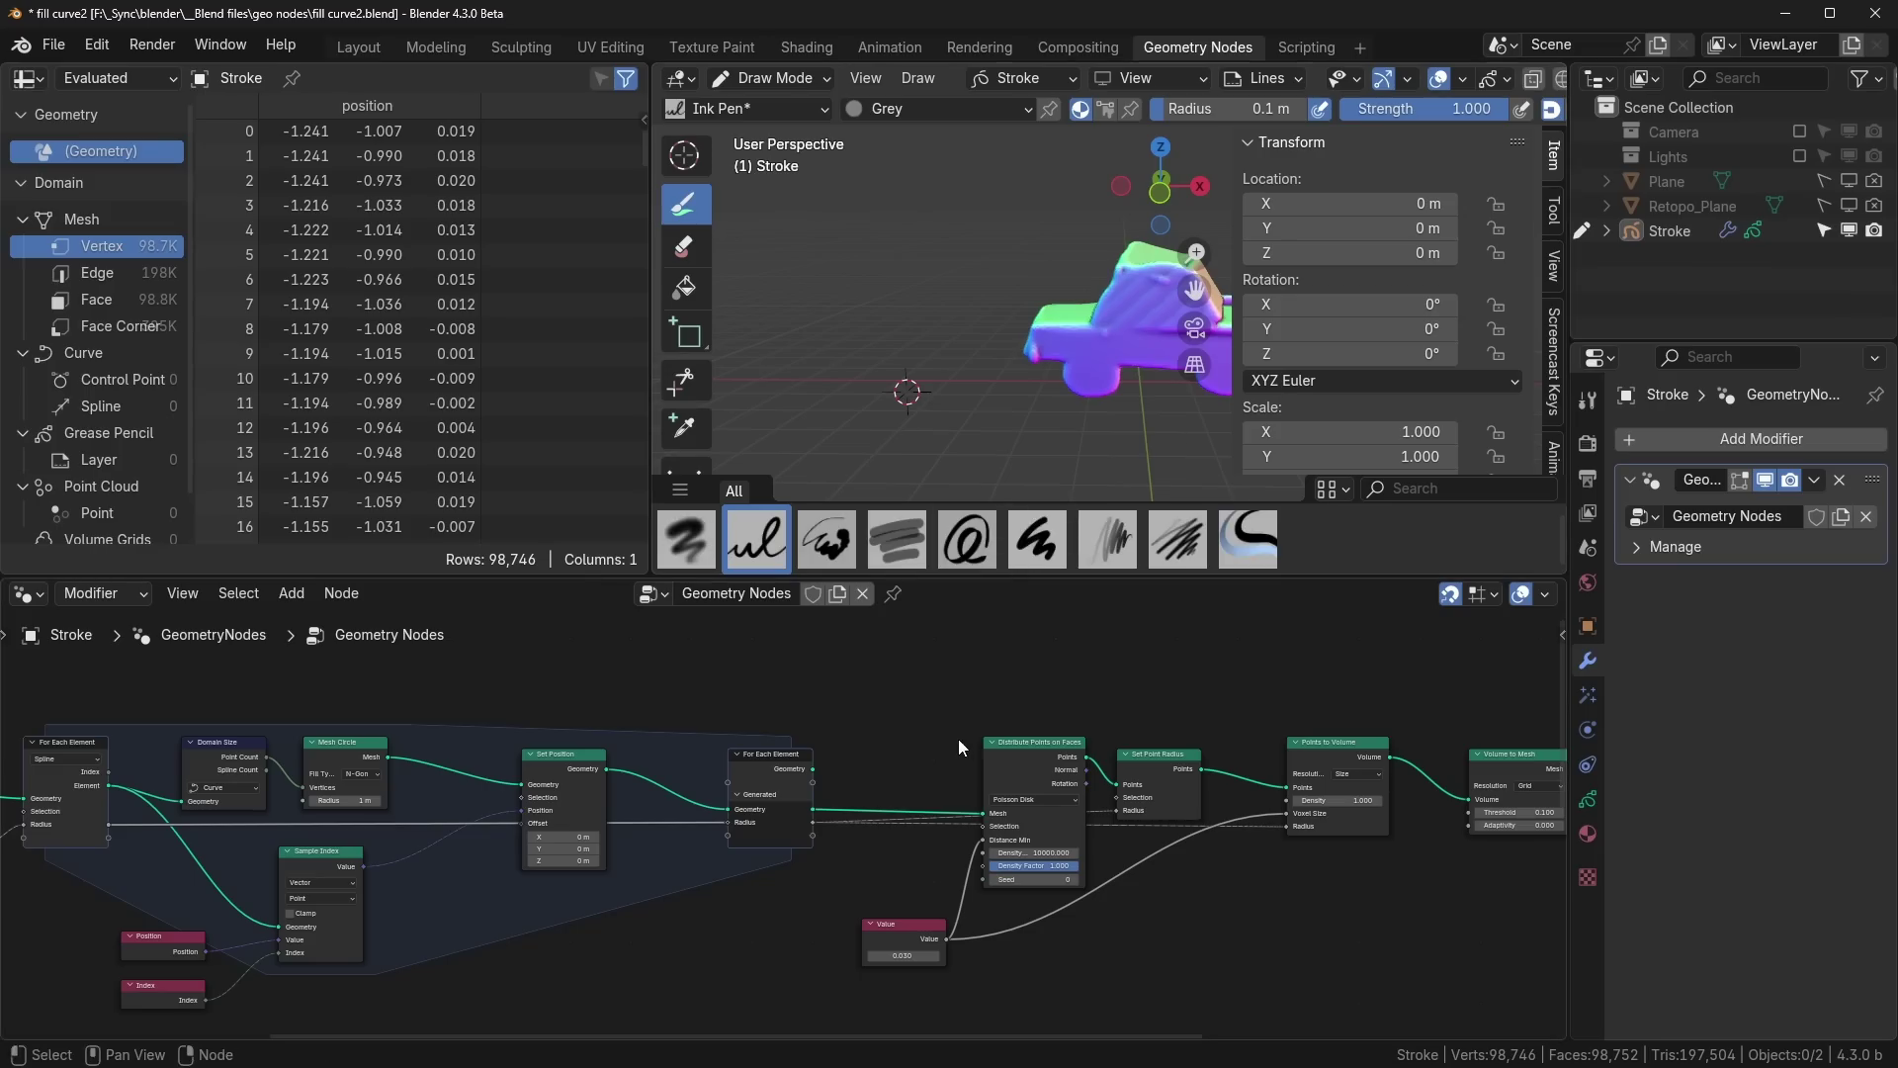
Step: Examine the node tree from Grease Pencil to Curves through the For Each Element zone in an enlarged node editor
key(ctrl+space)
scroll(846, 747, up, 3)
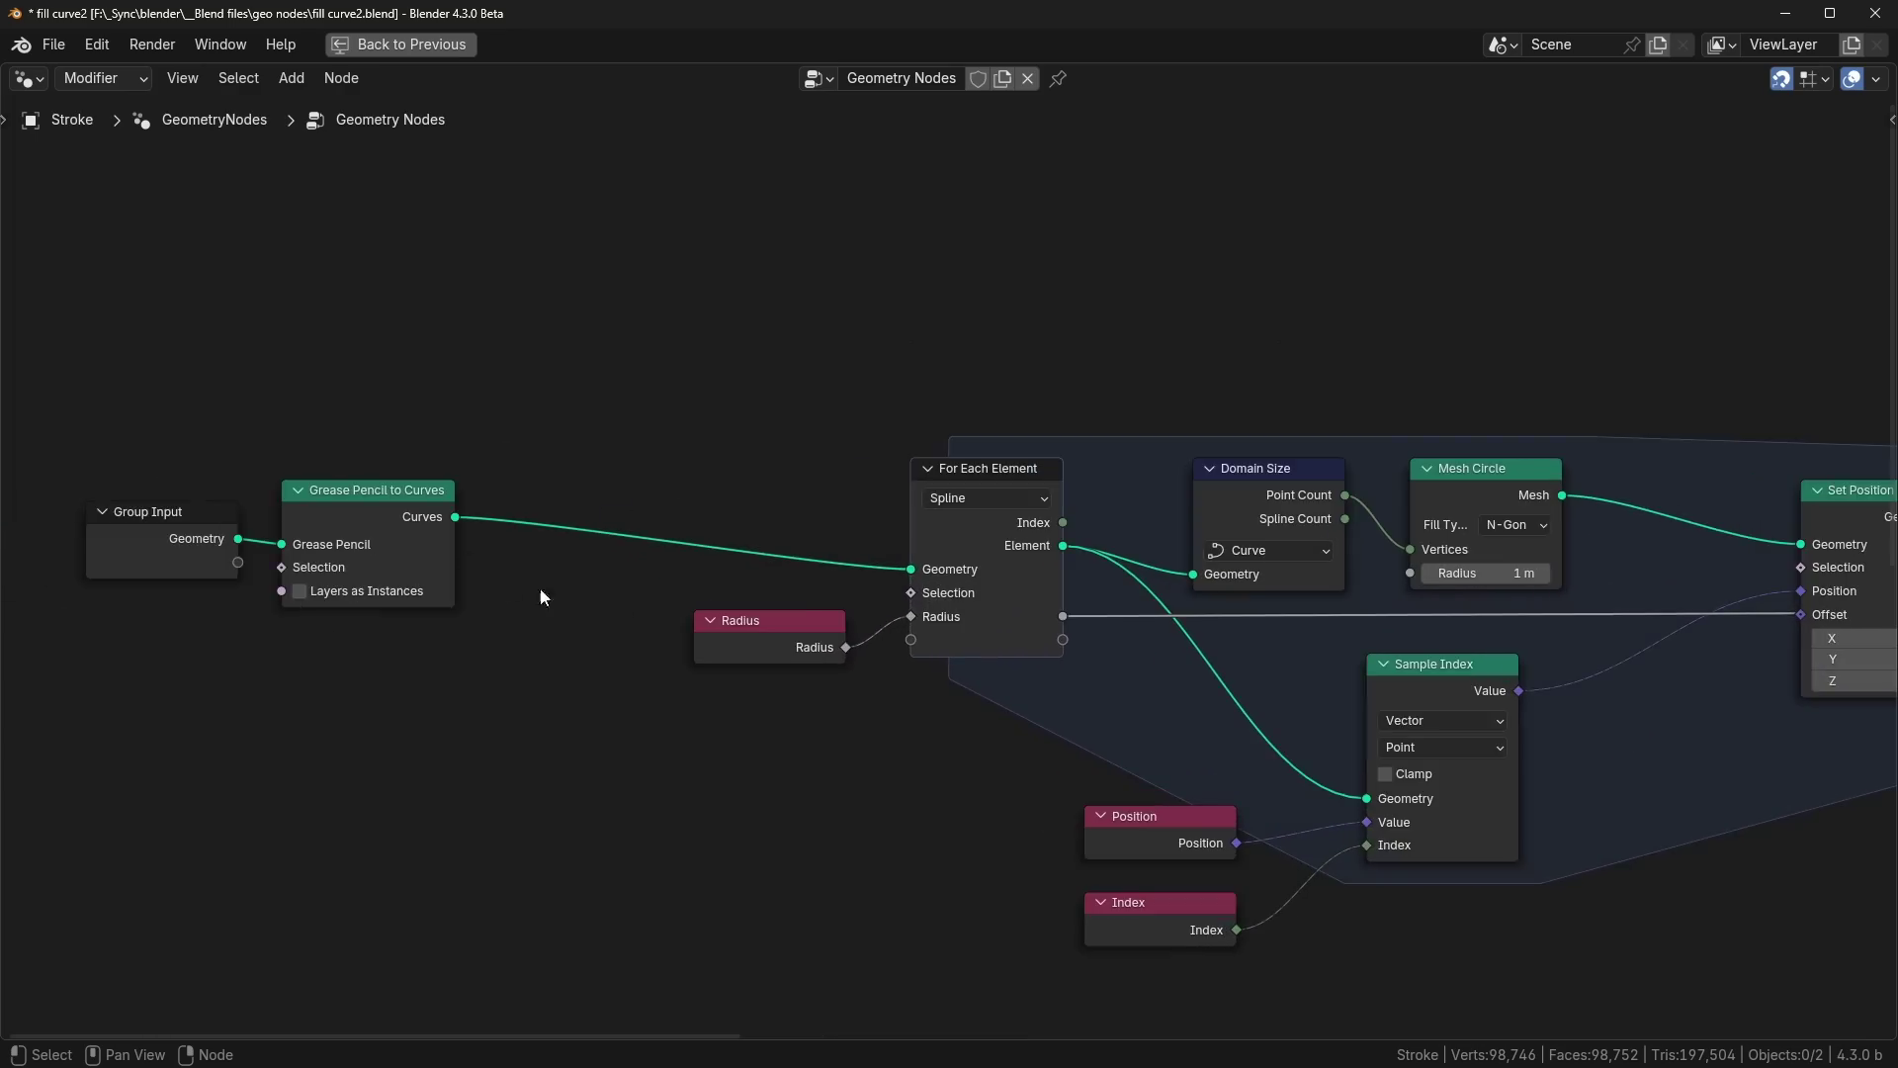
scroll(1122, 678, down, 2)
middle_drag(1122, 677, 689, 602)
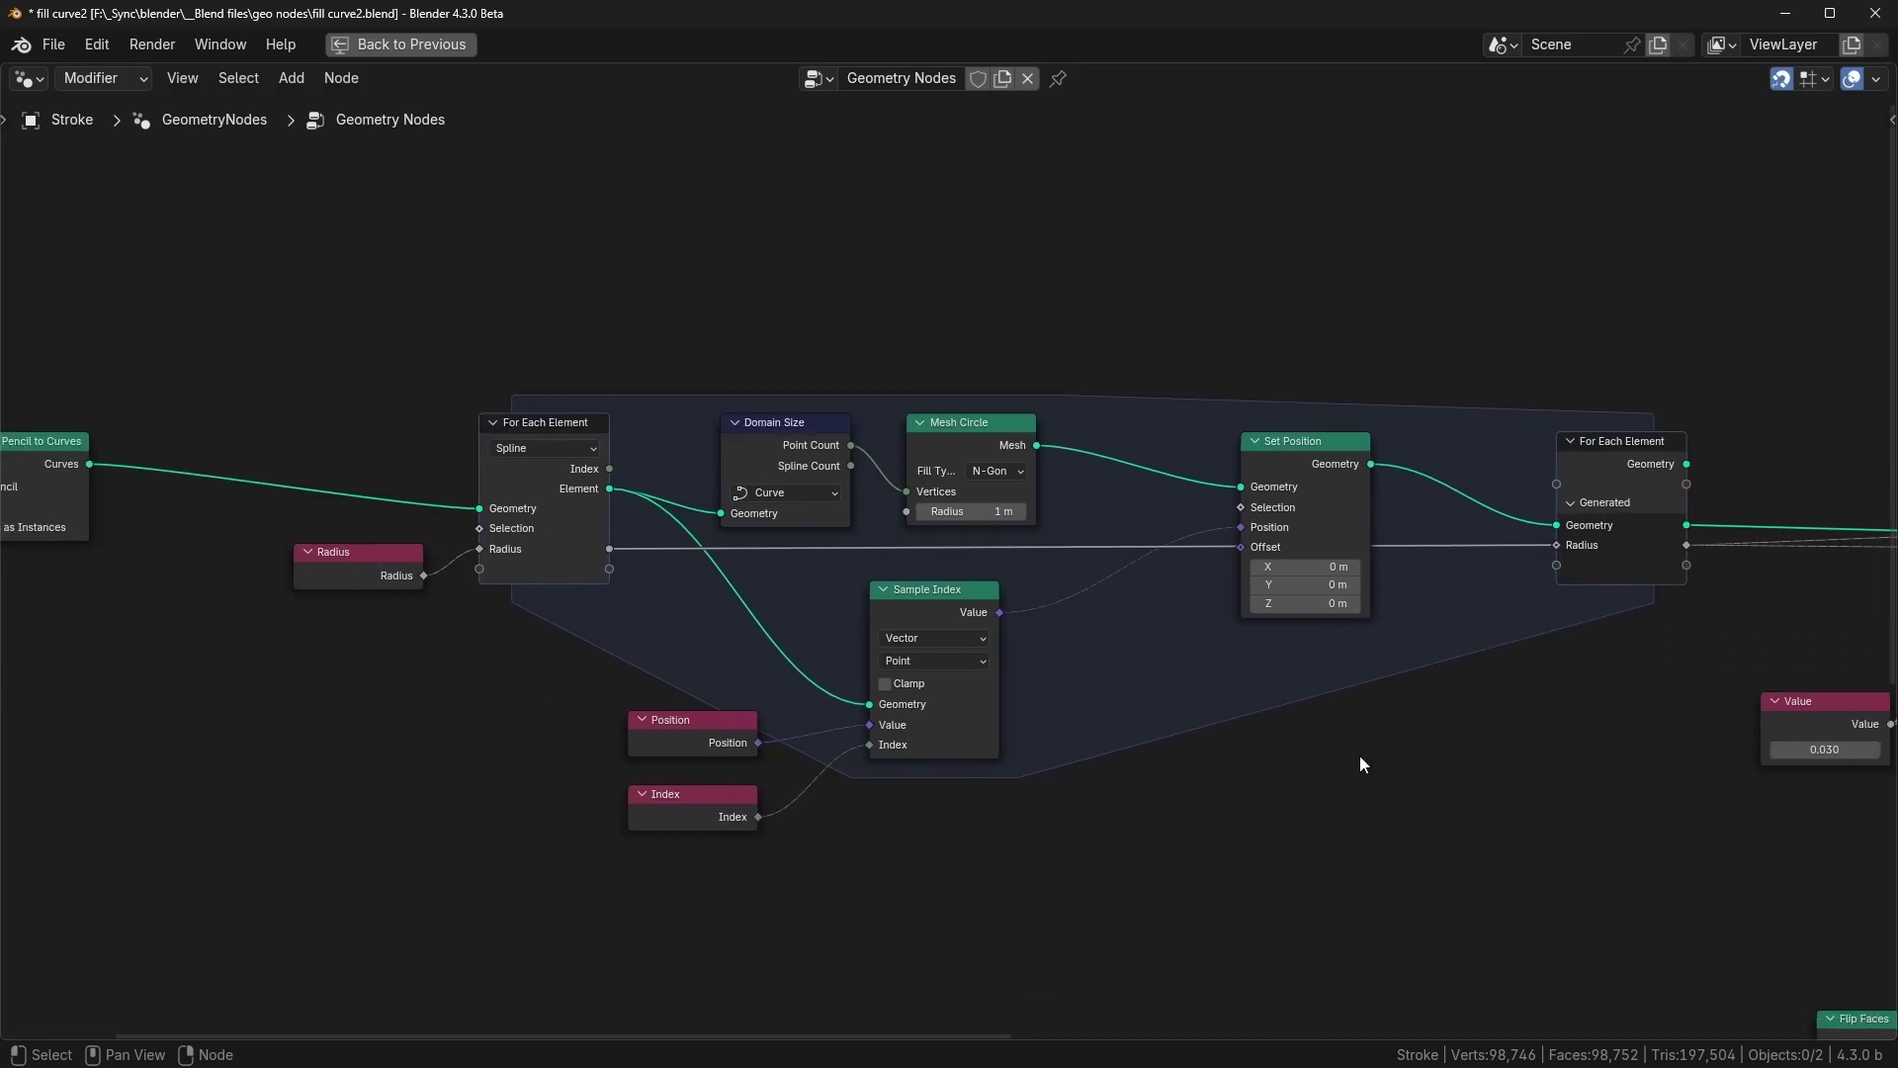
scroll(1262, 678, up, 1)
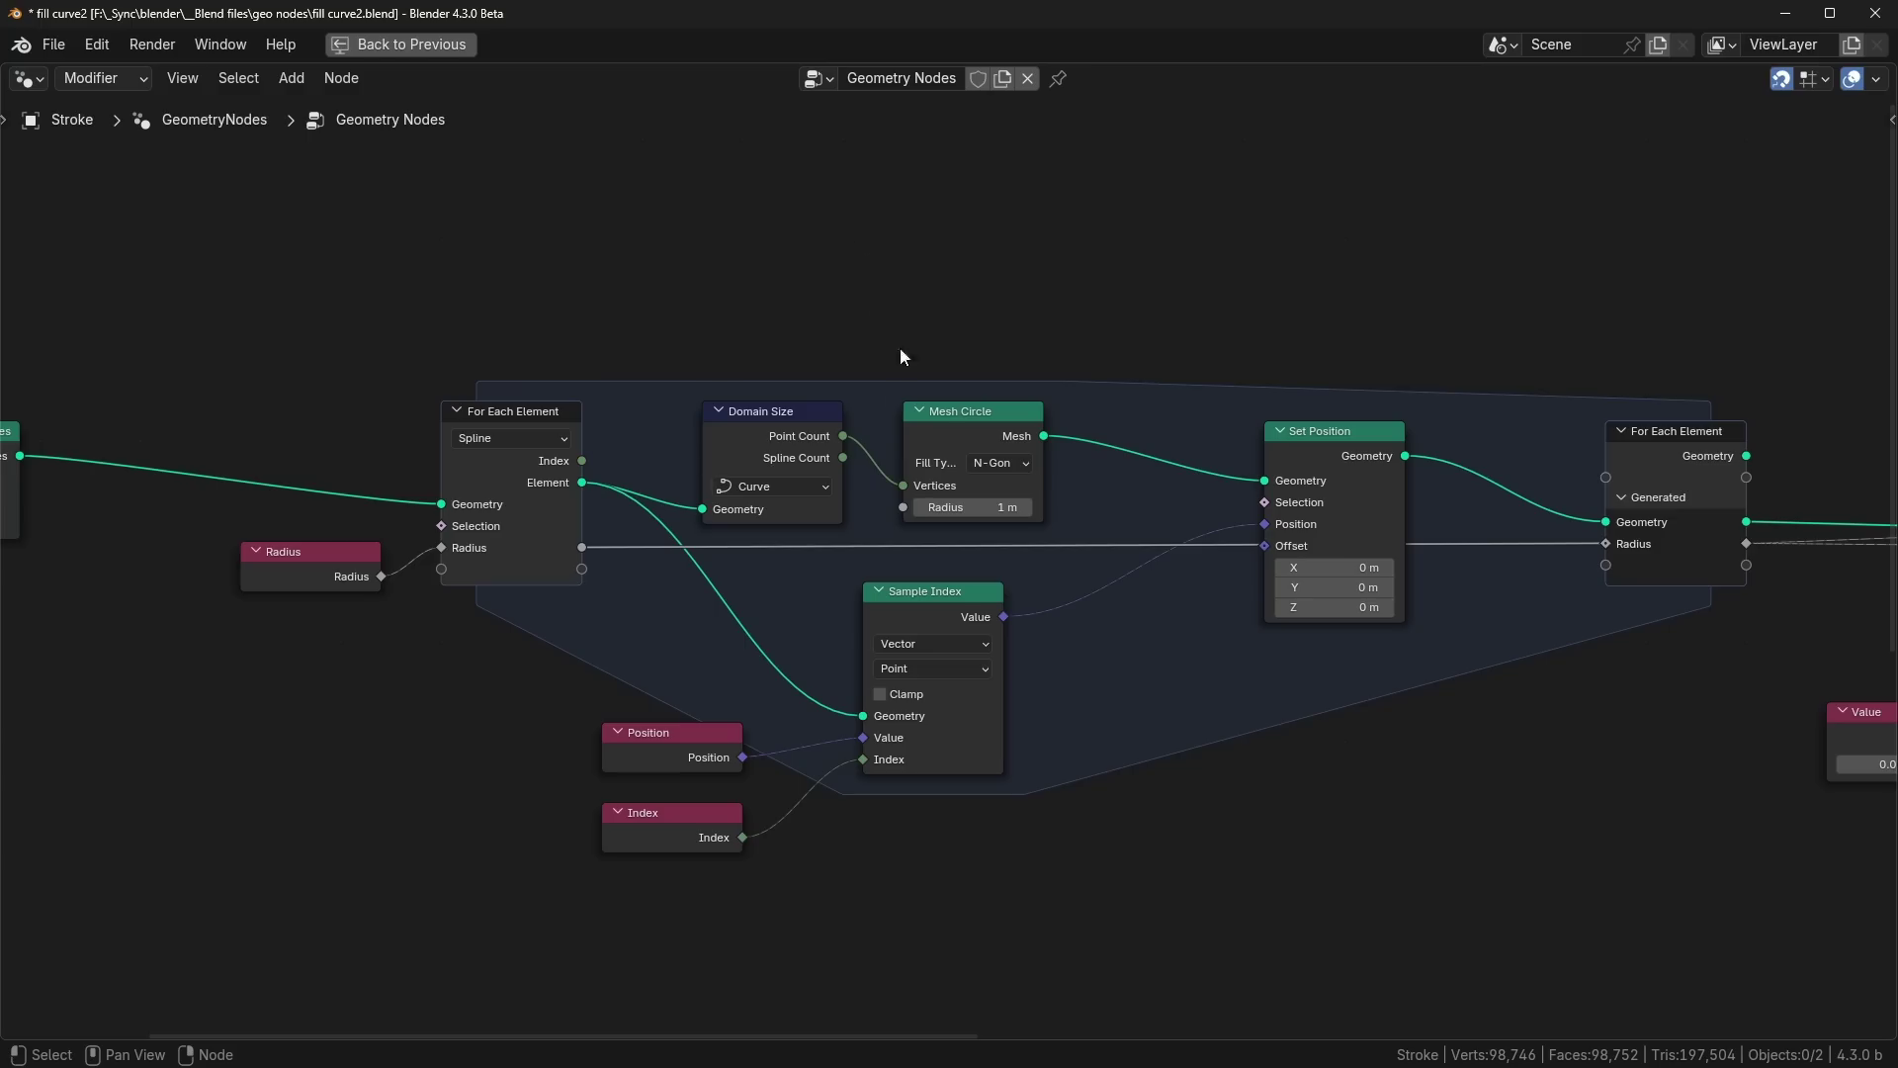
key(ctrl+space)
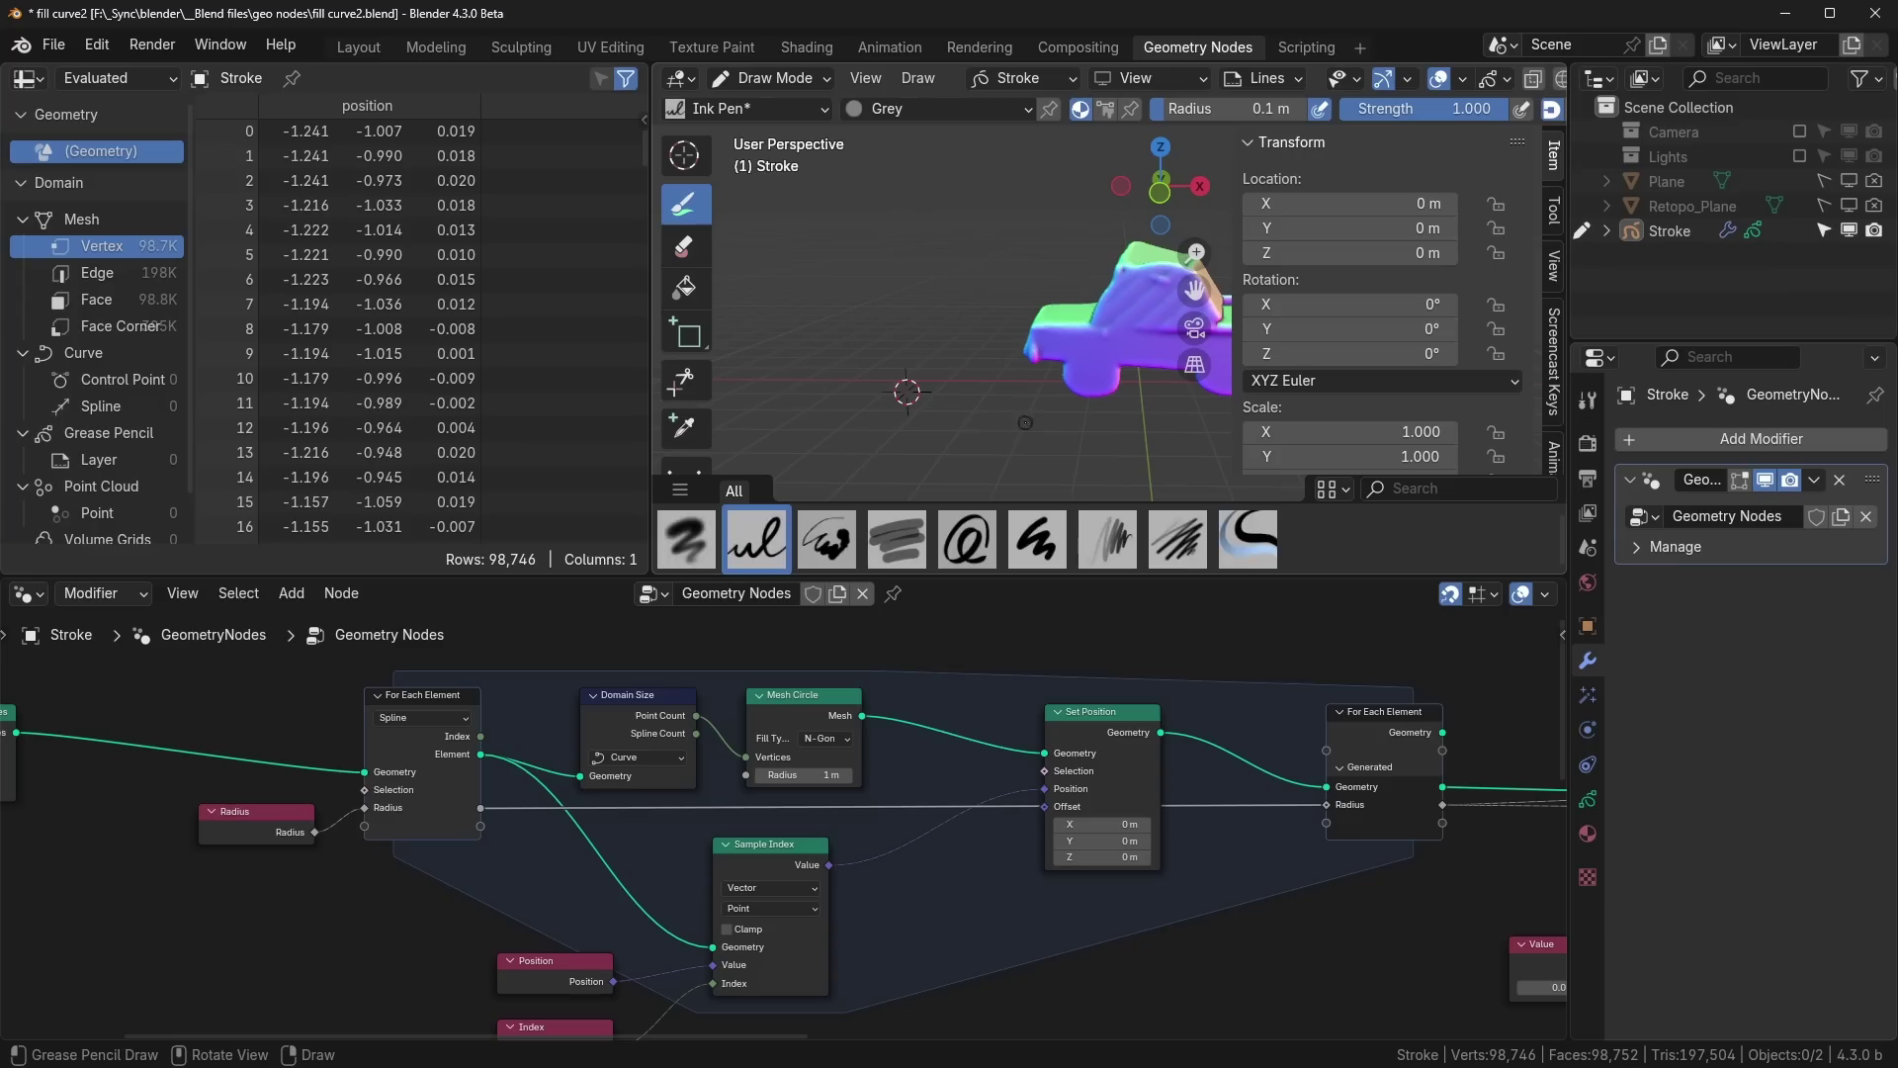
Step: Draw a filled four-sided shape beside the car and examine the Domain Size and Mesh Circle nodes that fill it
mouse_move(839, 289)
mouse_down()
mouse_move(858, 180)
mouse_move(974, 202)
mouse_move(896, 191)
mouse_up()
scroll(704, 706, up, 3)
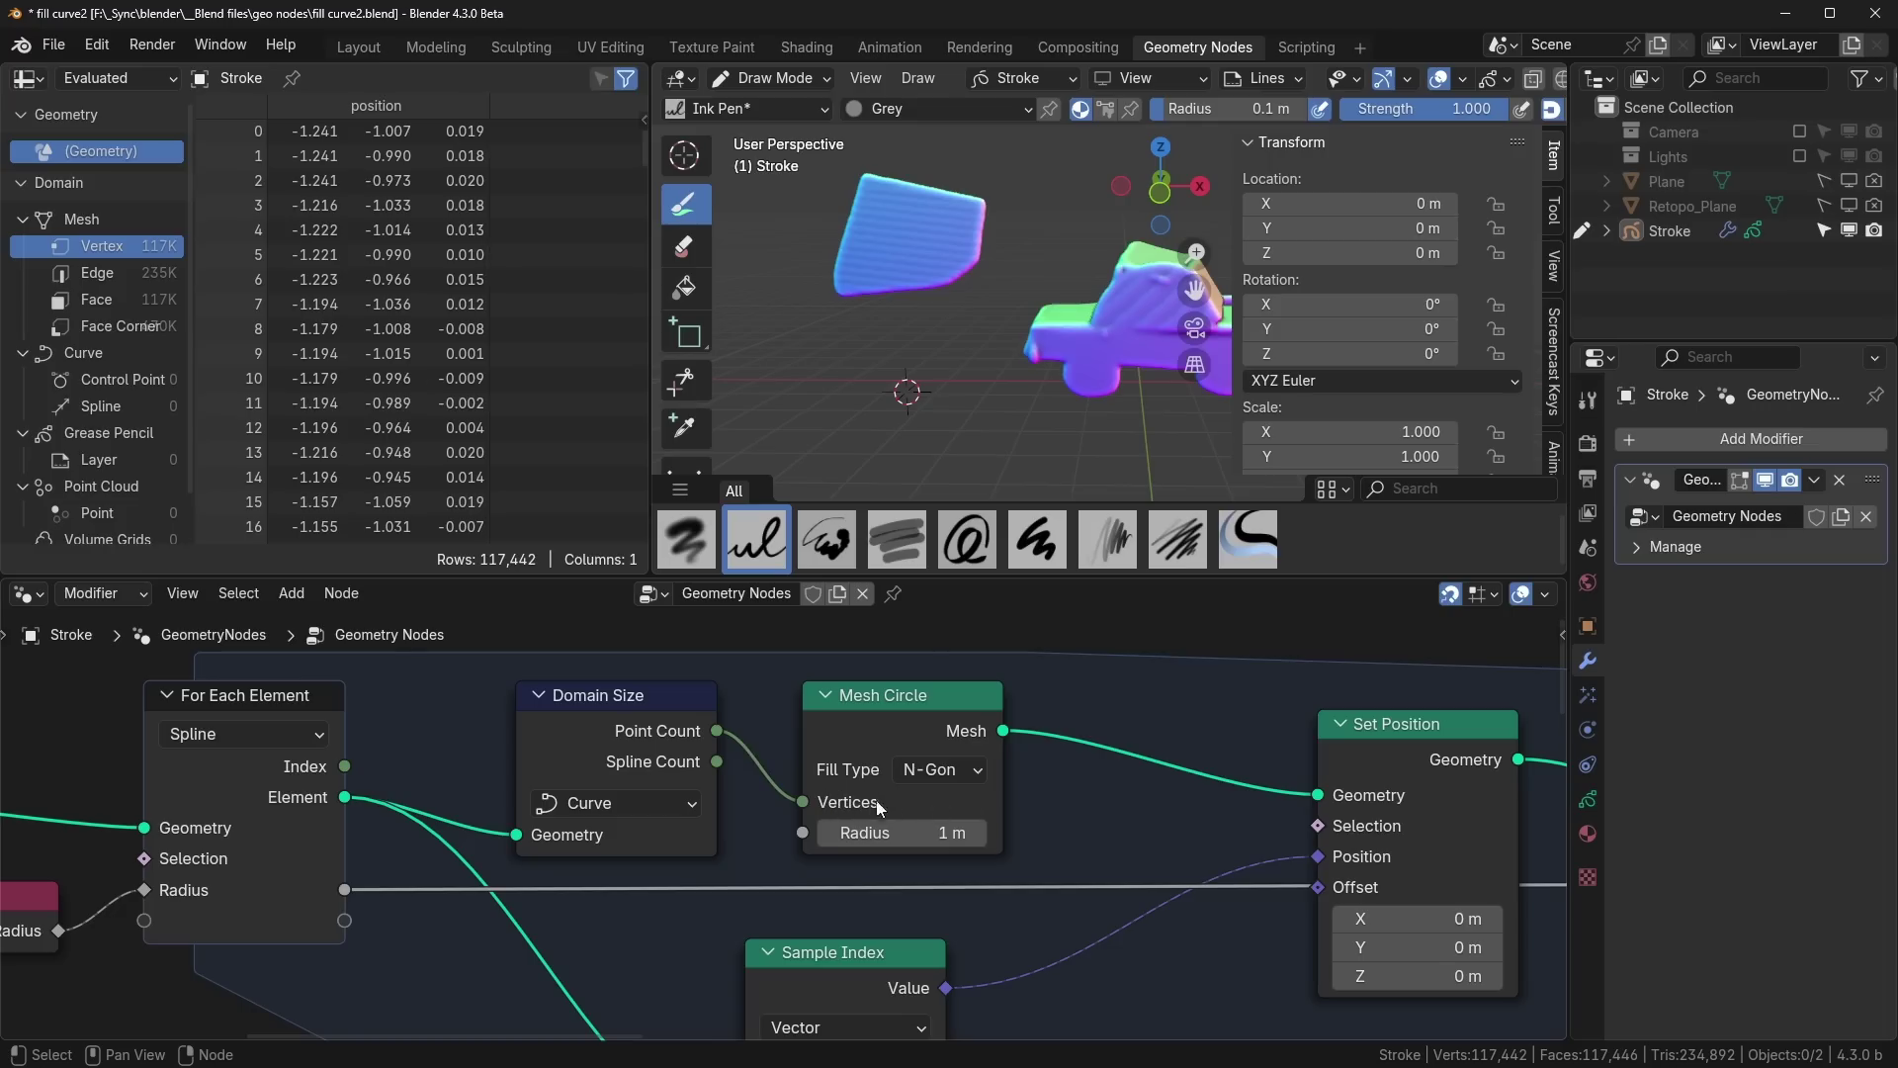
scroll(904, 797, down, 3)
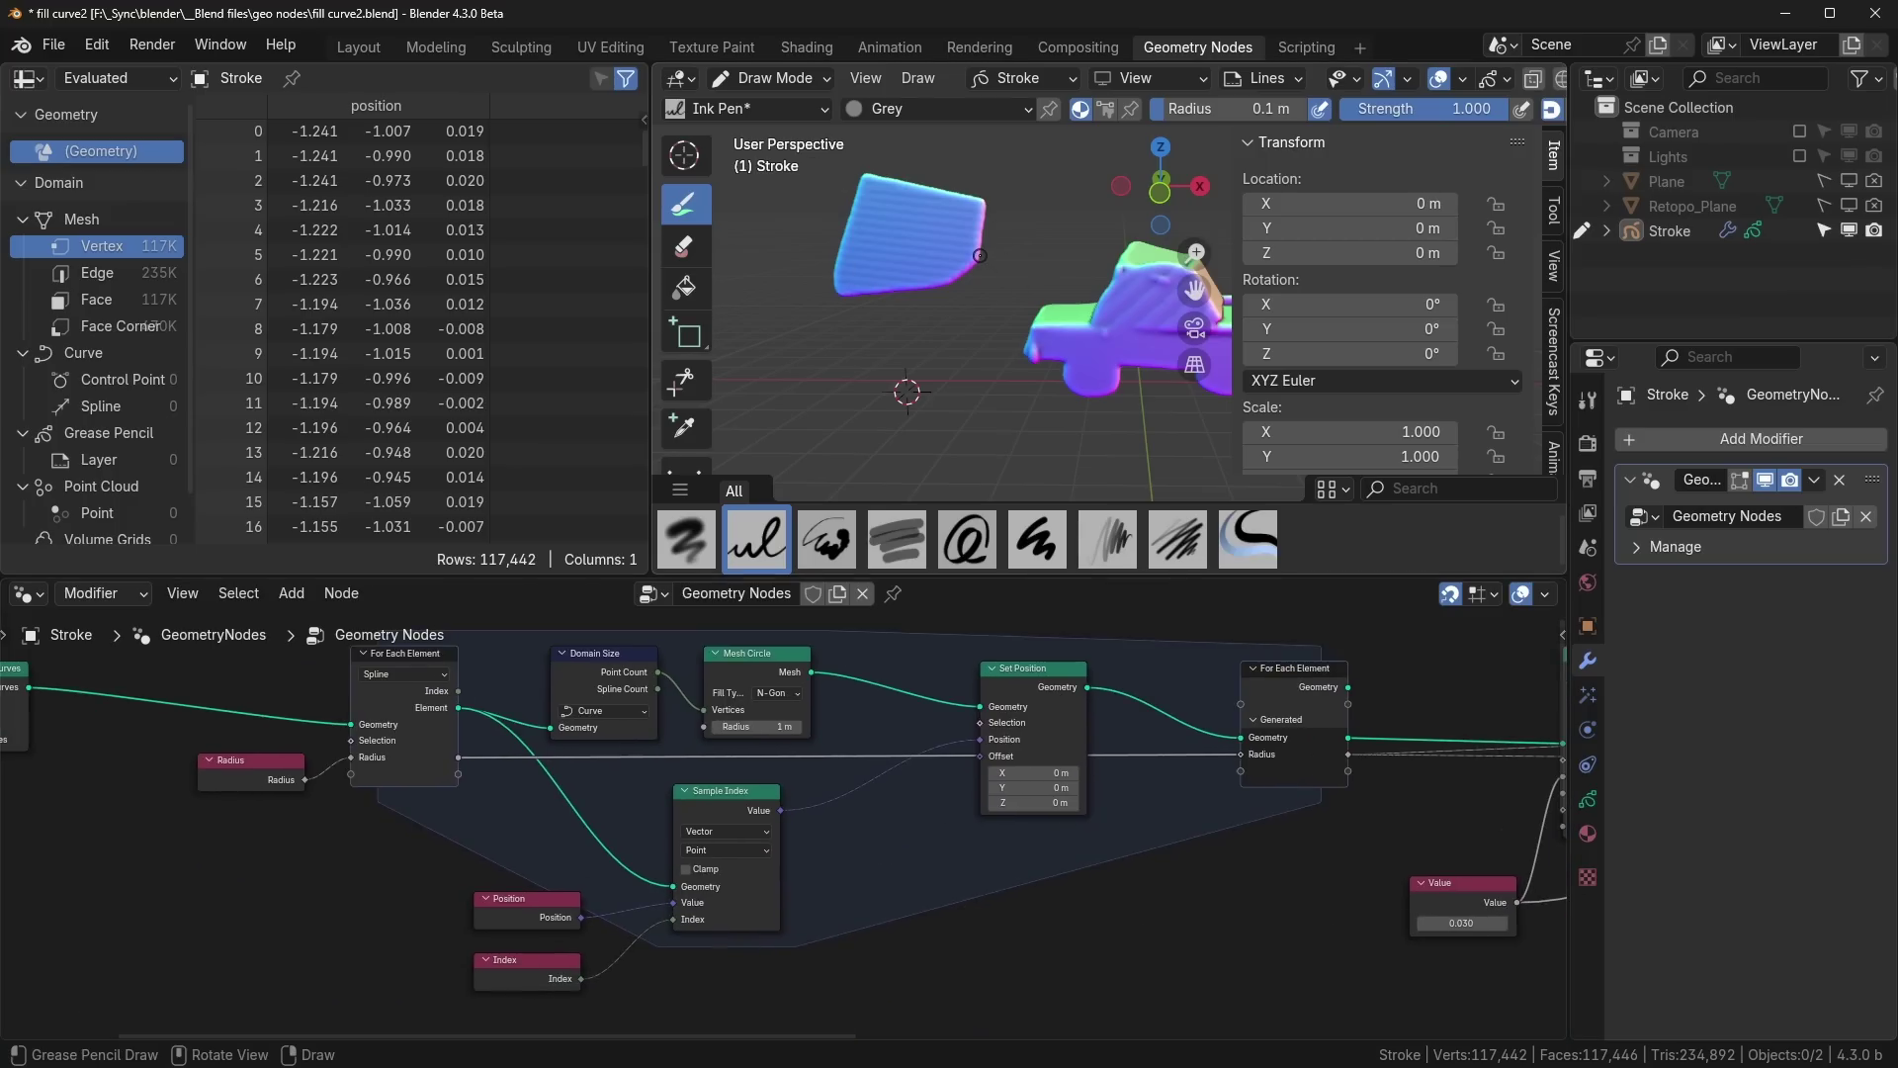
scroll(885, 183, up, 2)
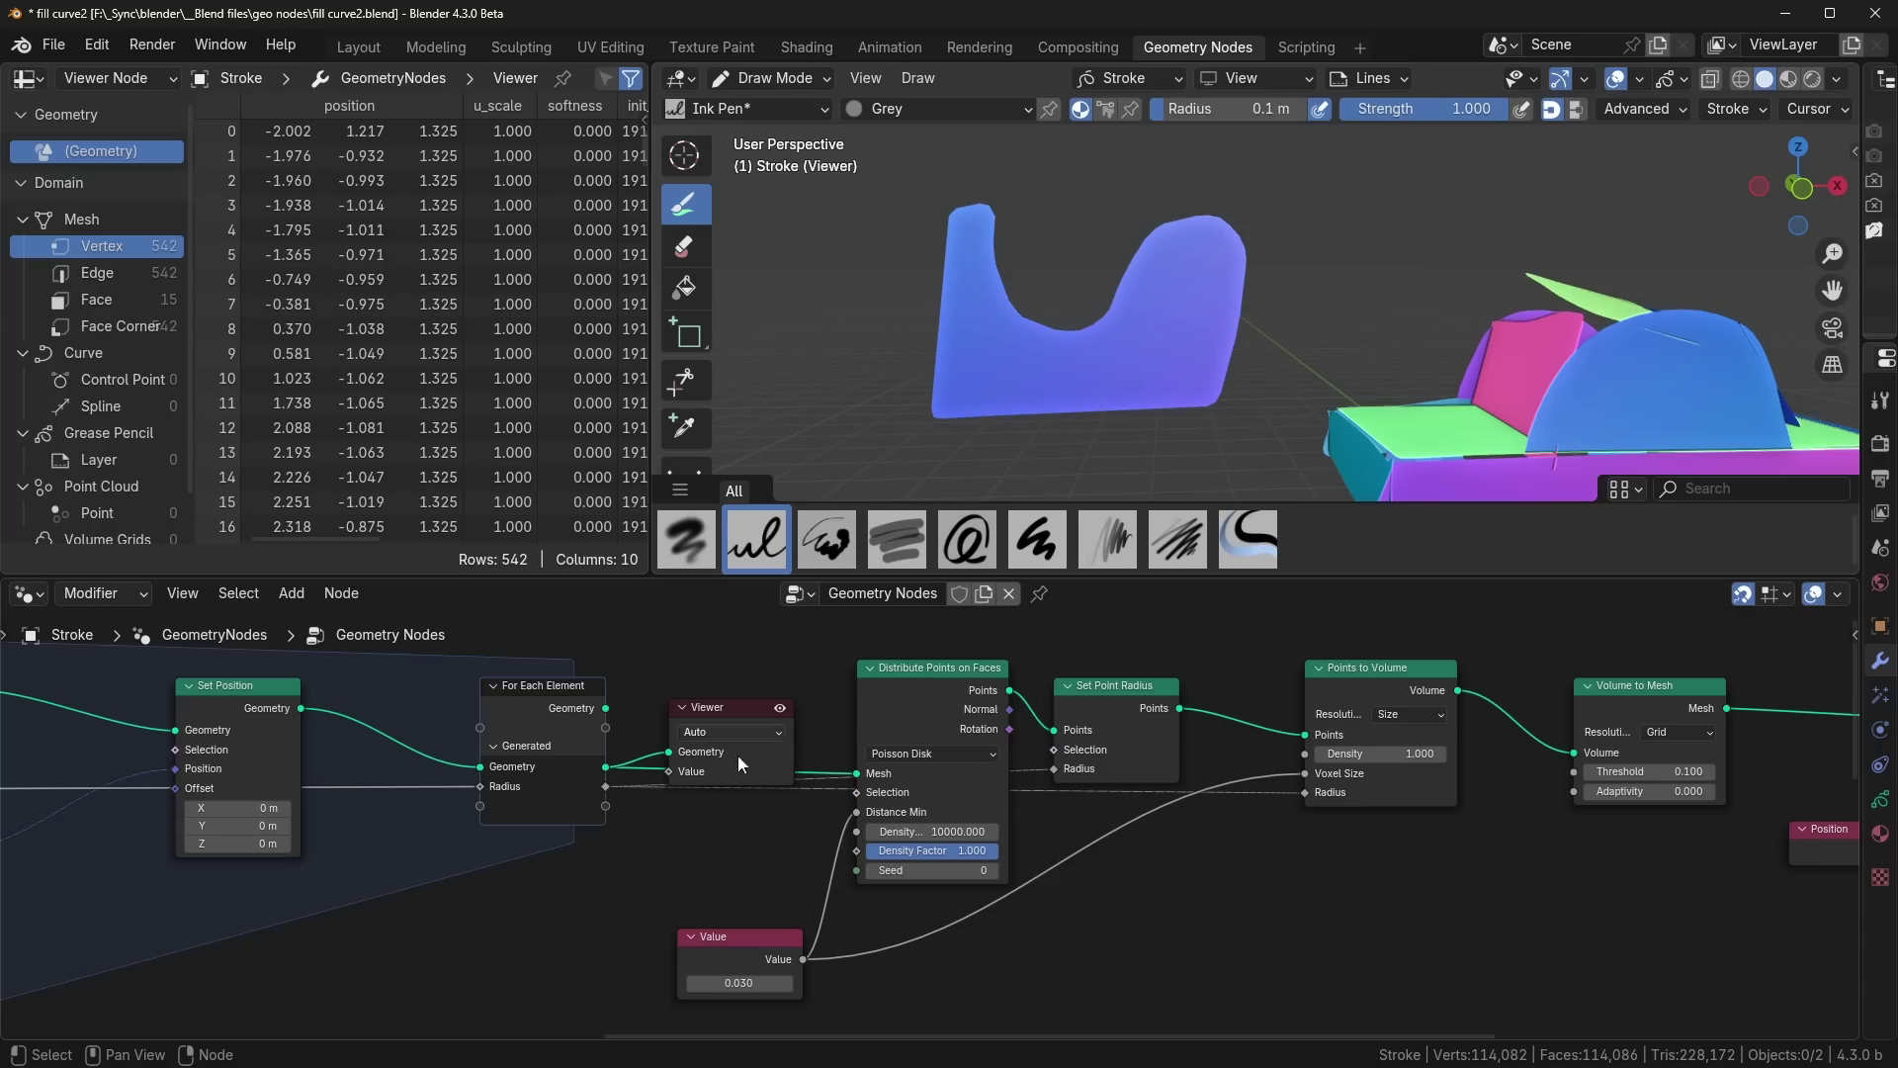
Step: Preview the outputs of Distribute Points on Faces, Set Point Radius, Points to Volume, Volume to Mesh and Set Position one after another in the Viewer
ctrl+shift+click(910, 681)
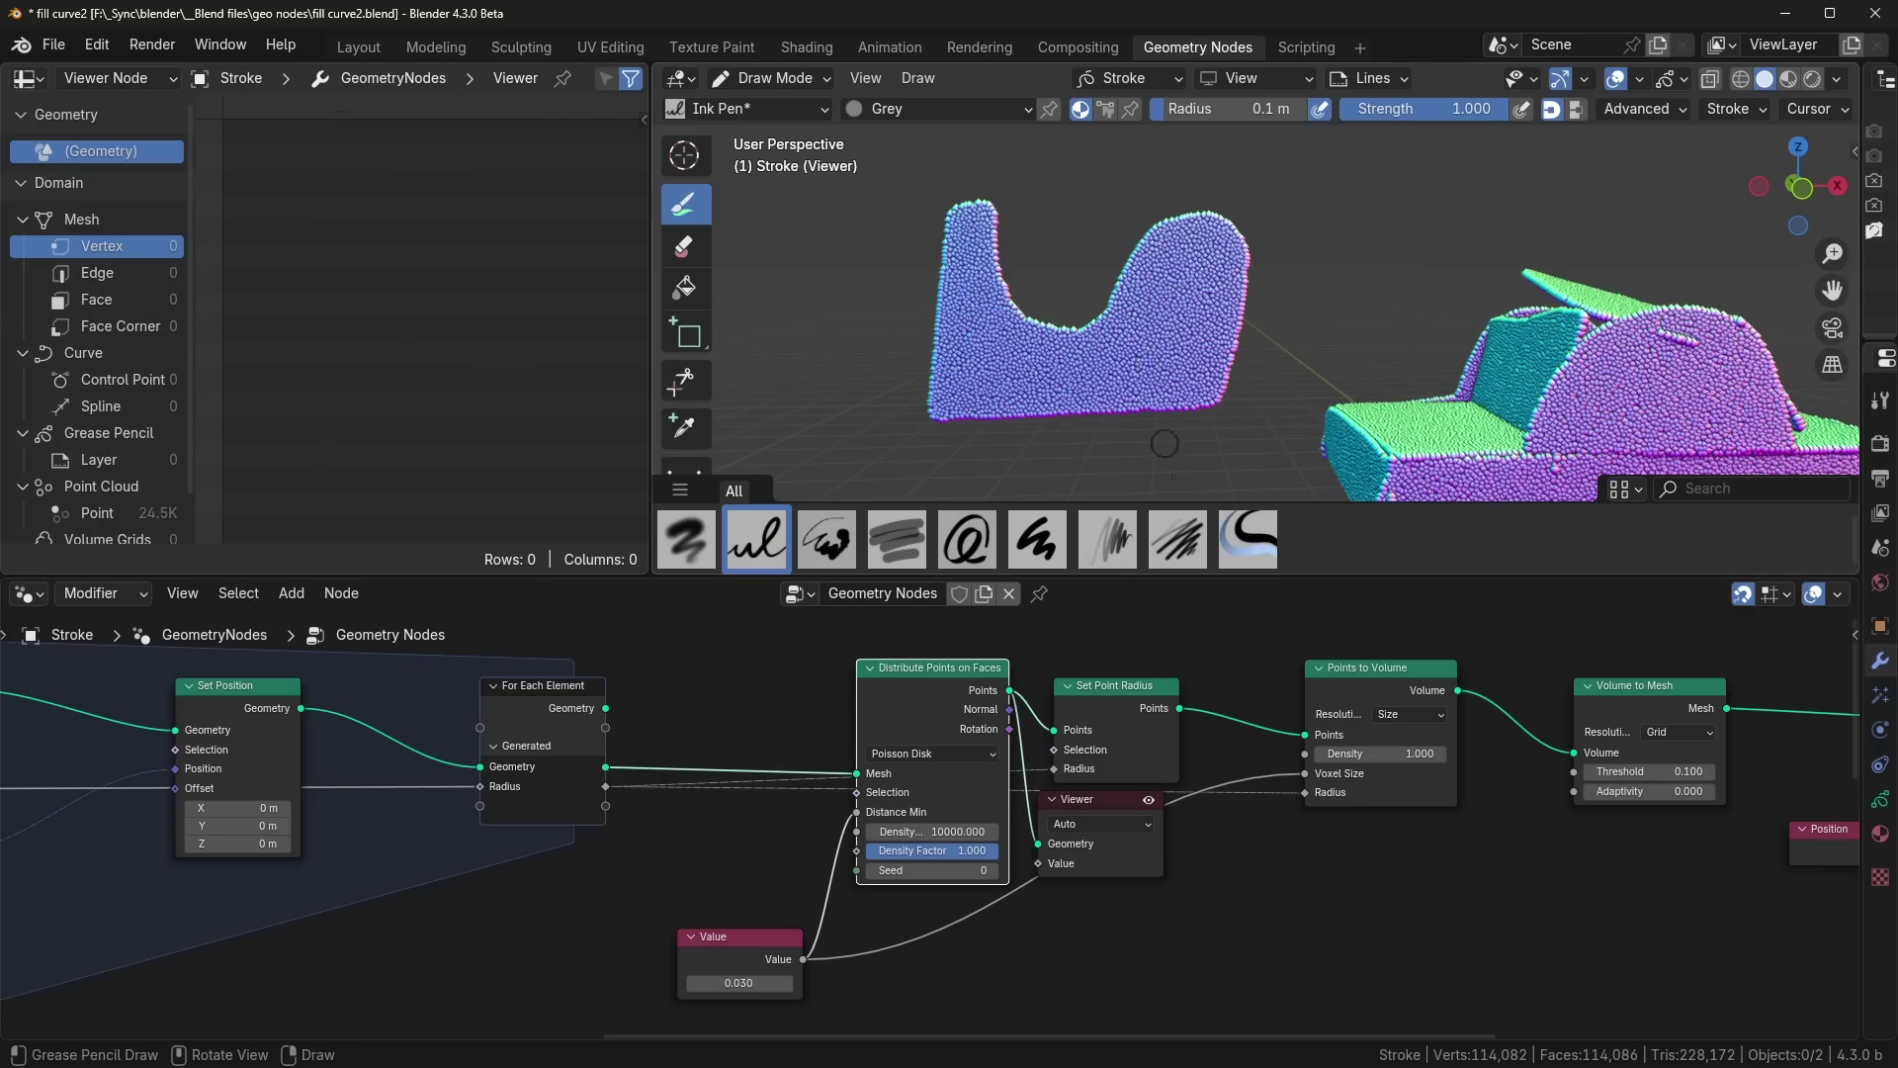
middle_drag(1136, 695, 756, 692)
ctrl+shift+click(755, 692)
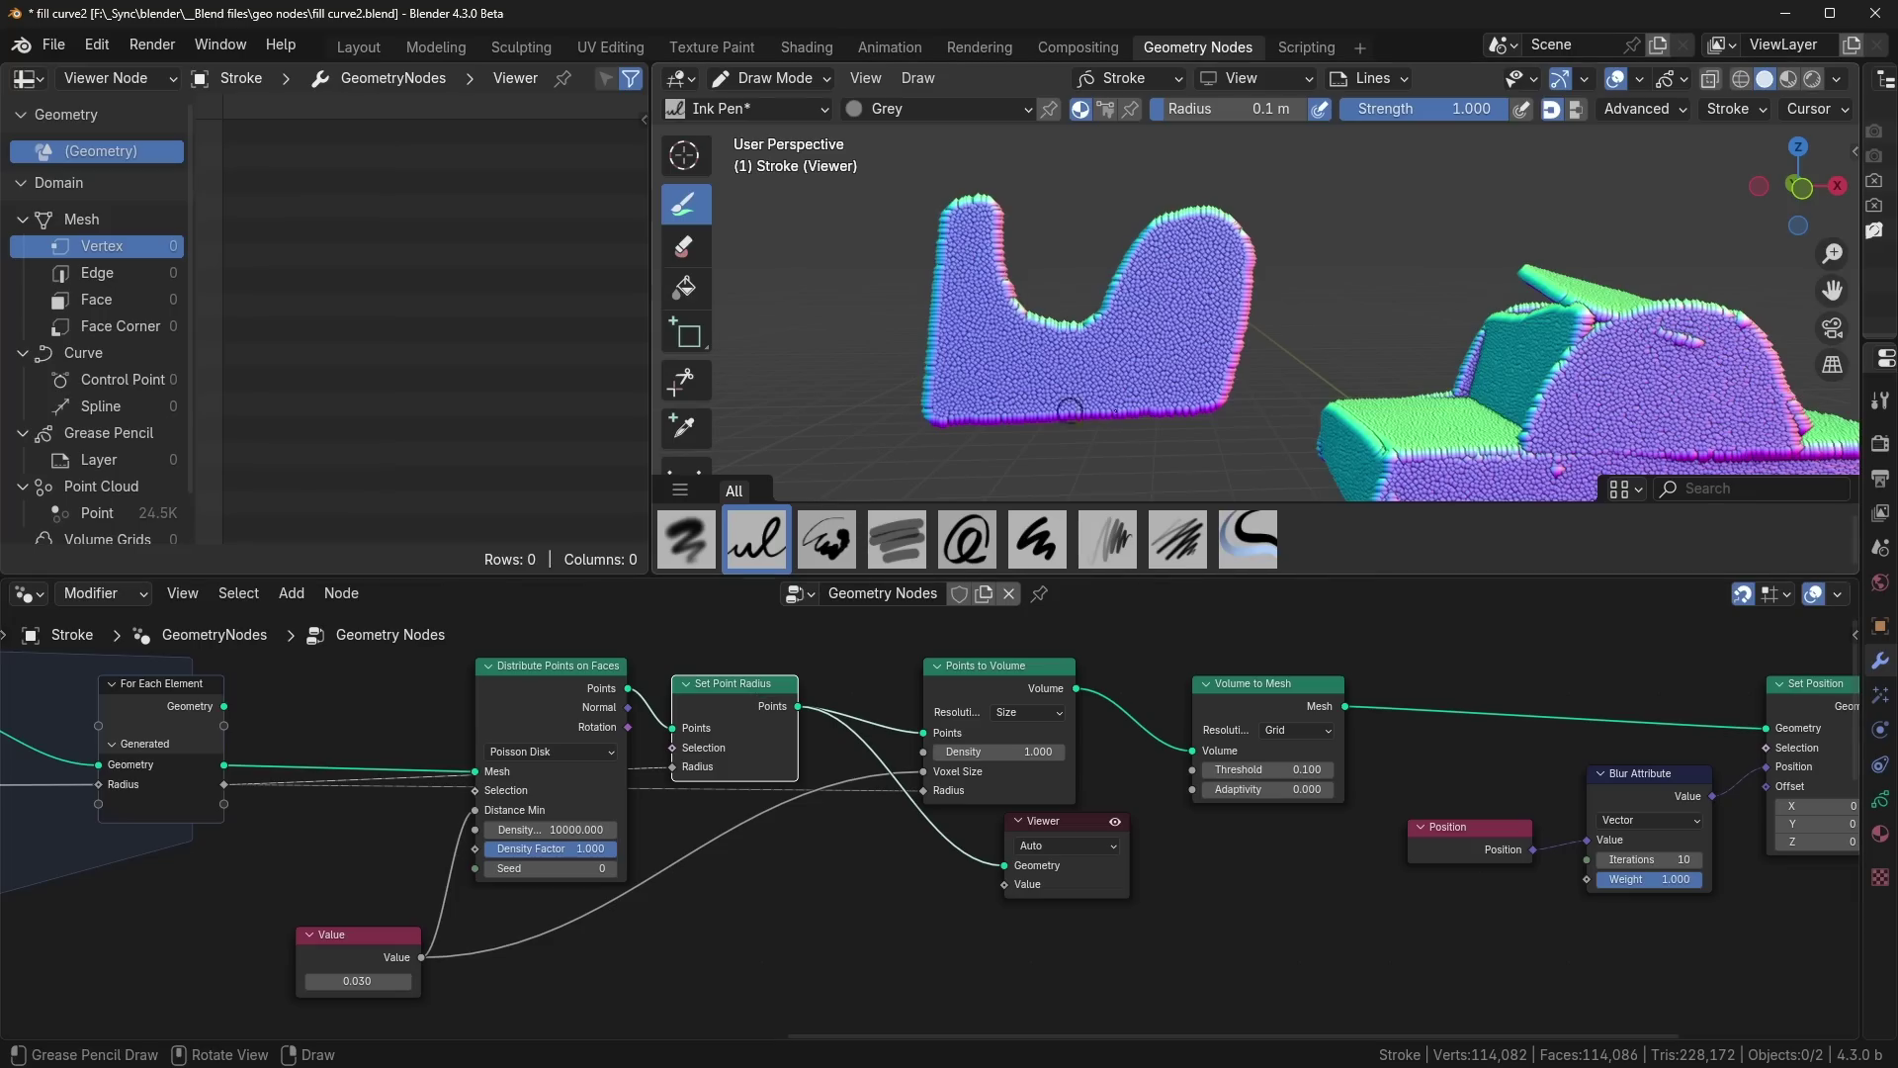
middle_drag(1009, 665, 862, 702)
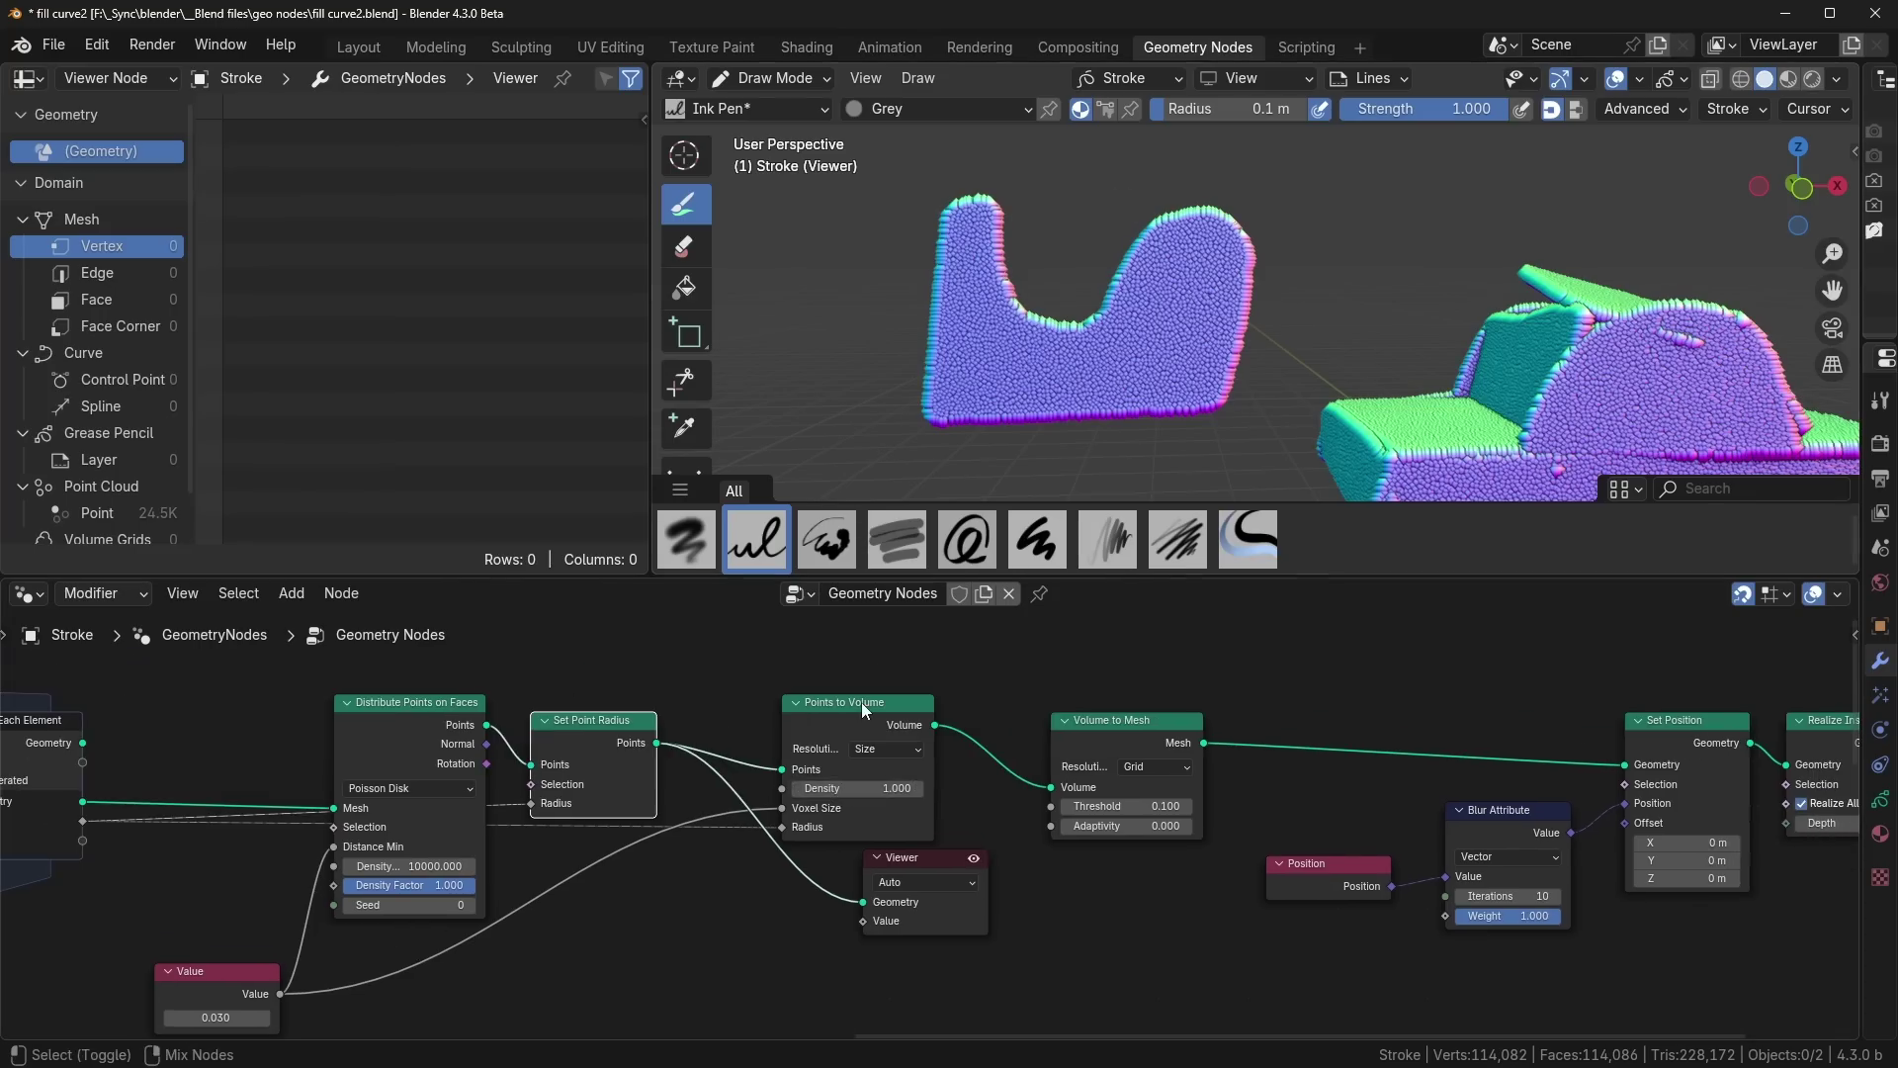
ctrl+shift+click(862, 702)
ctrl+shift+click(1161, 733)
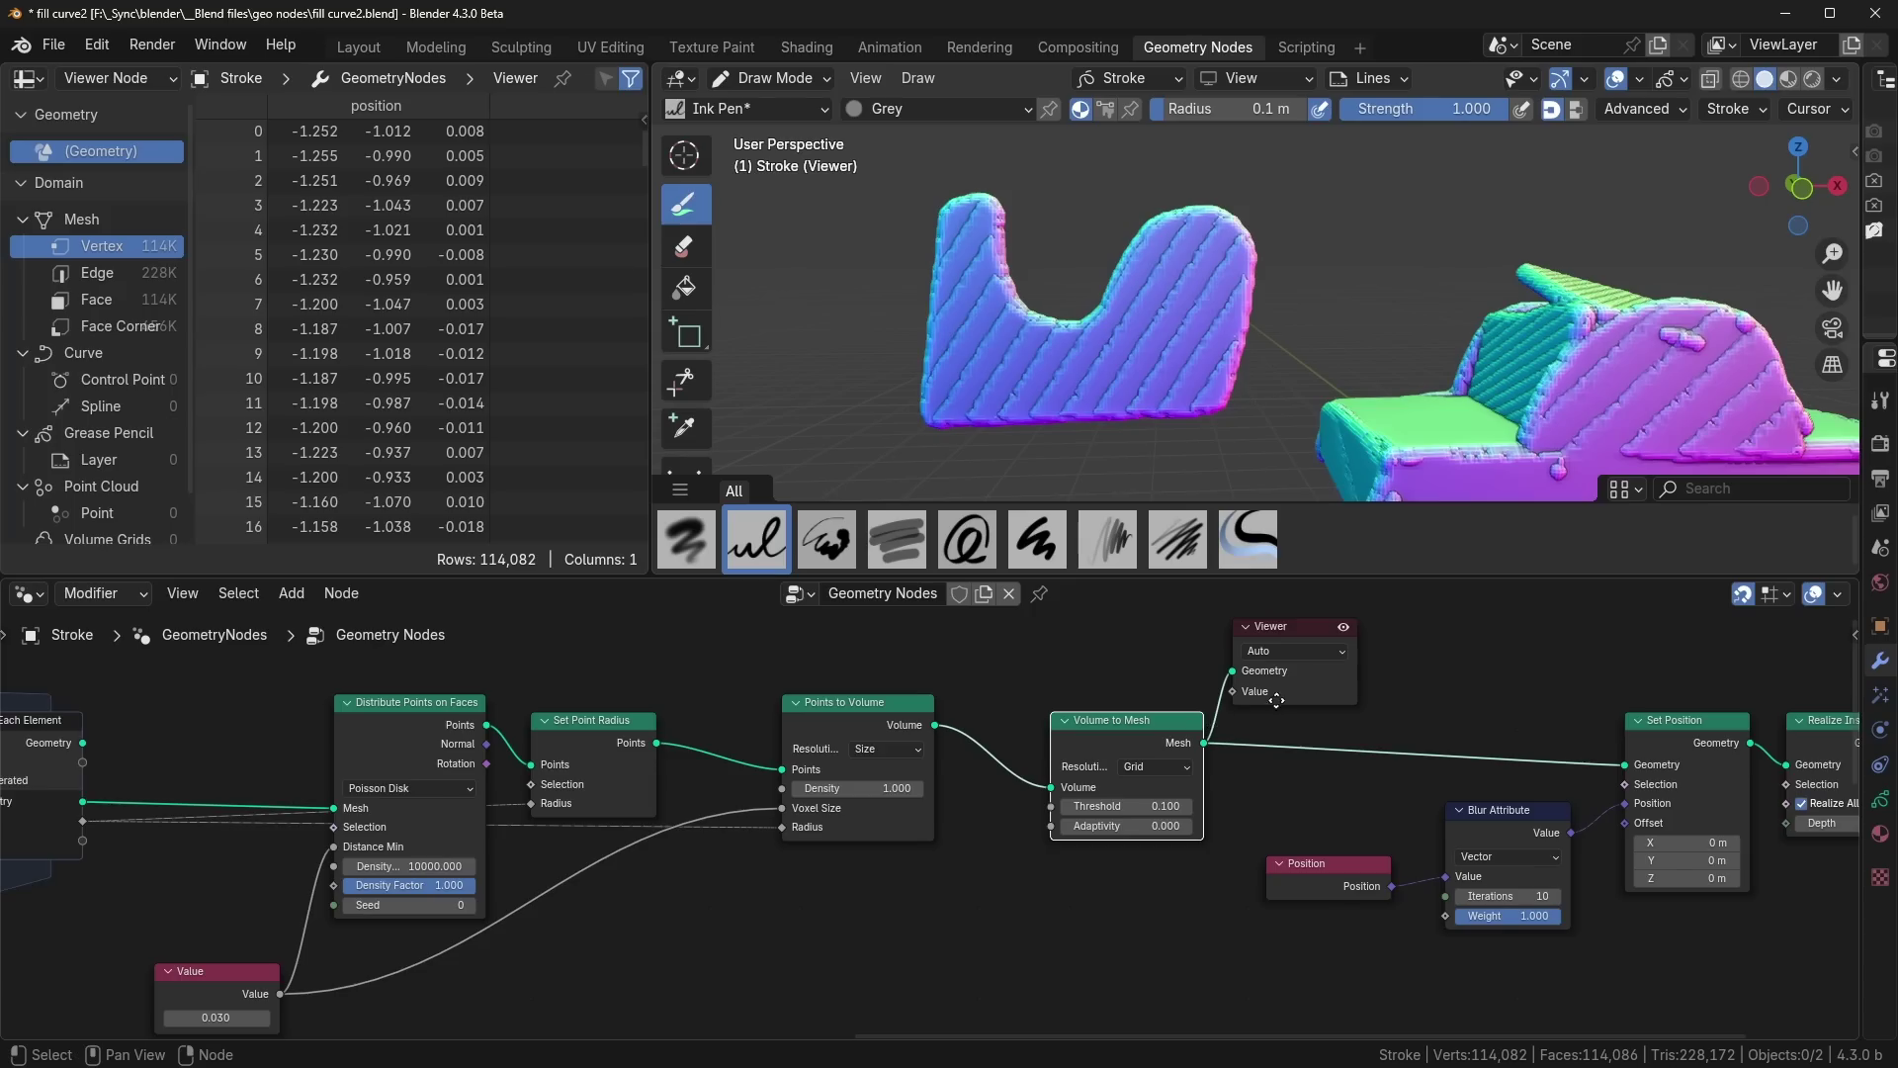
middle_drag(1671, 731, 1035, 769)
ctrl+shift+click(1030, 761)
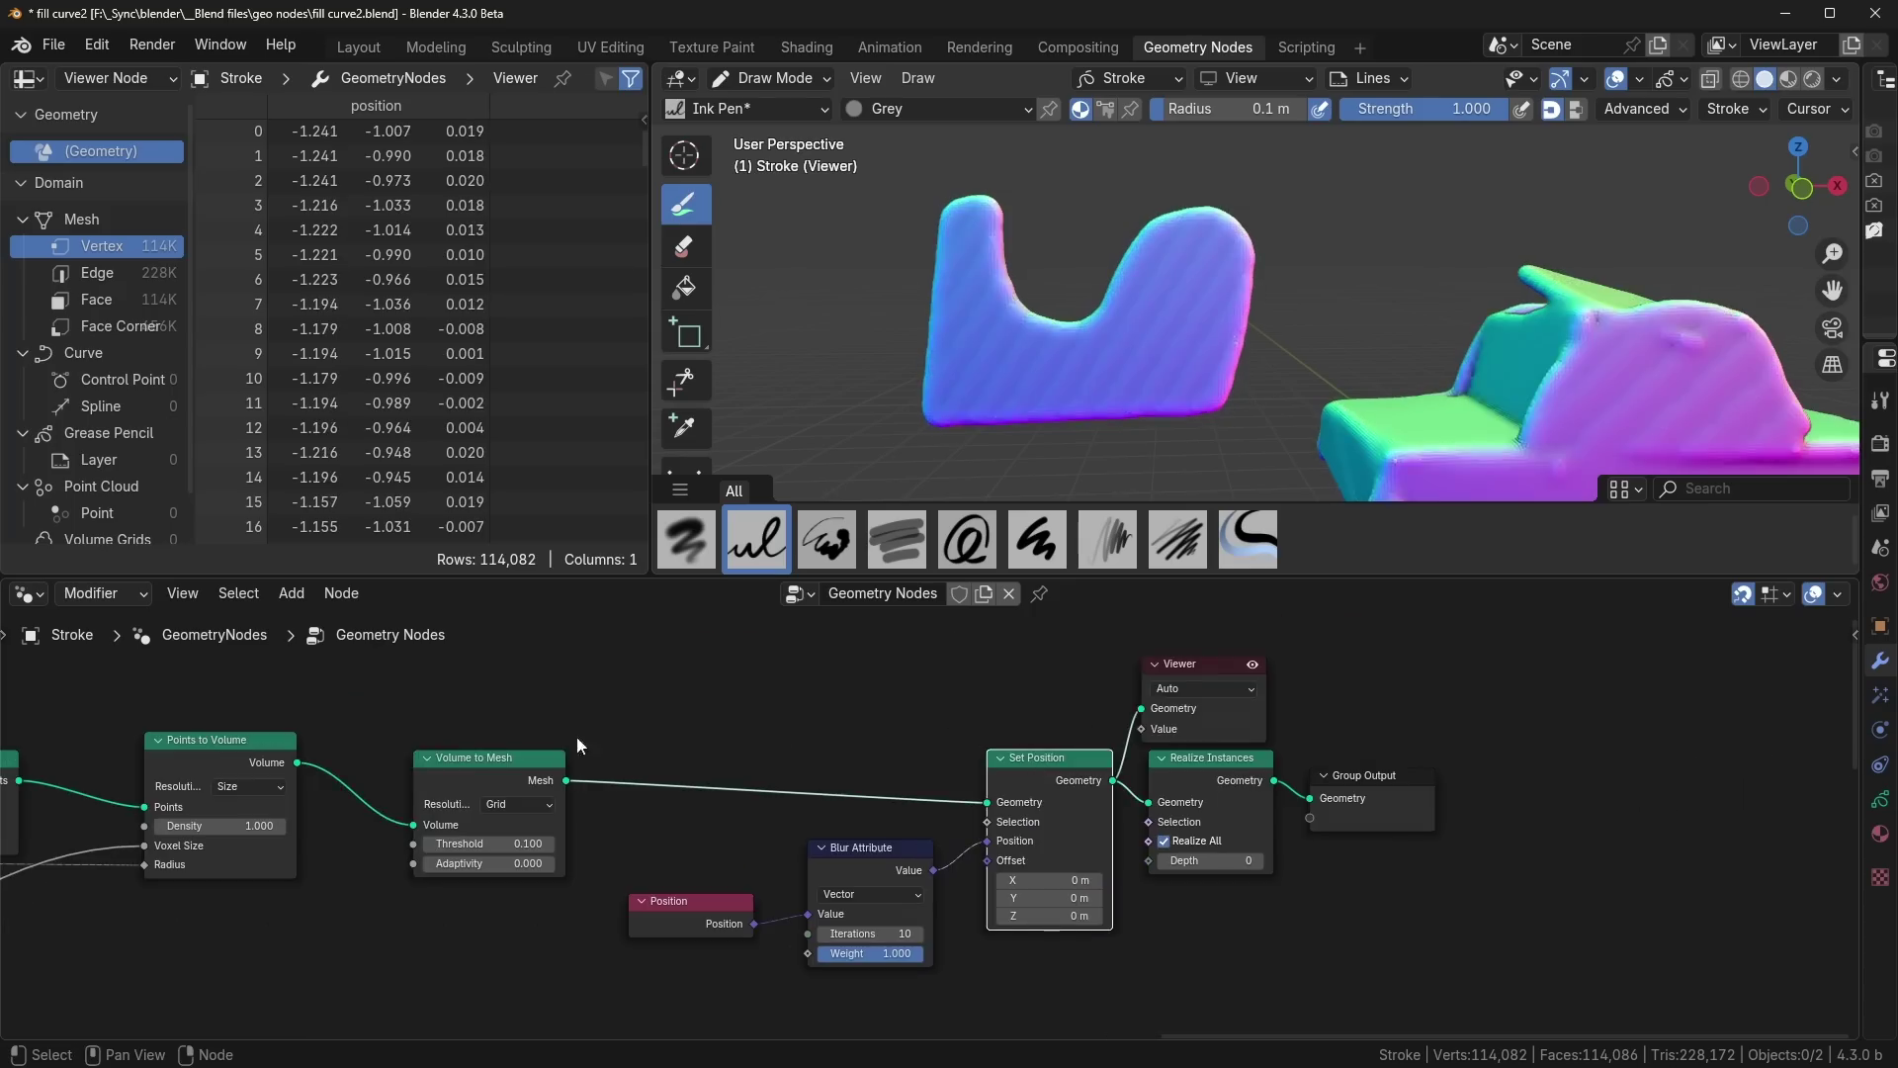
Step: Review the For Each Element zone once more in an enlarged node editor, and restore the layout
middle_drag(578, 738, 1246, 709)
middle_drag(900, 840, 1171, 810)
key(ctrl+space)
middle_drag(1297, 809, 1366, 739)
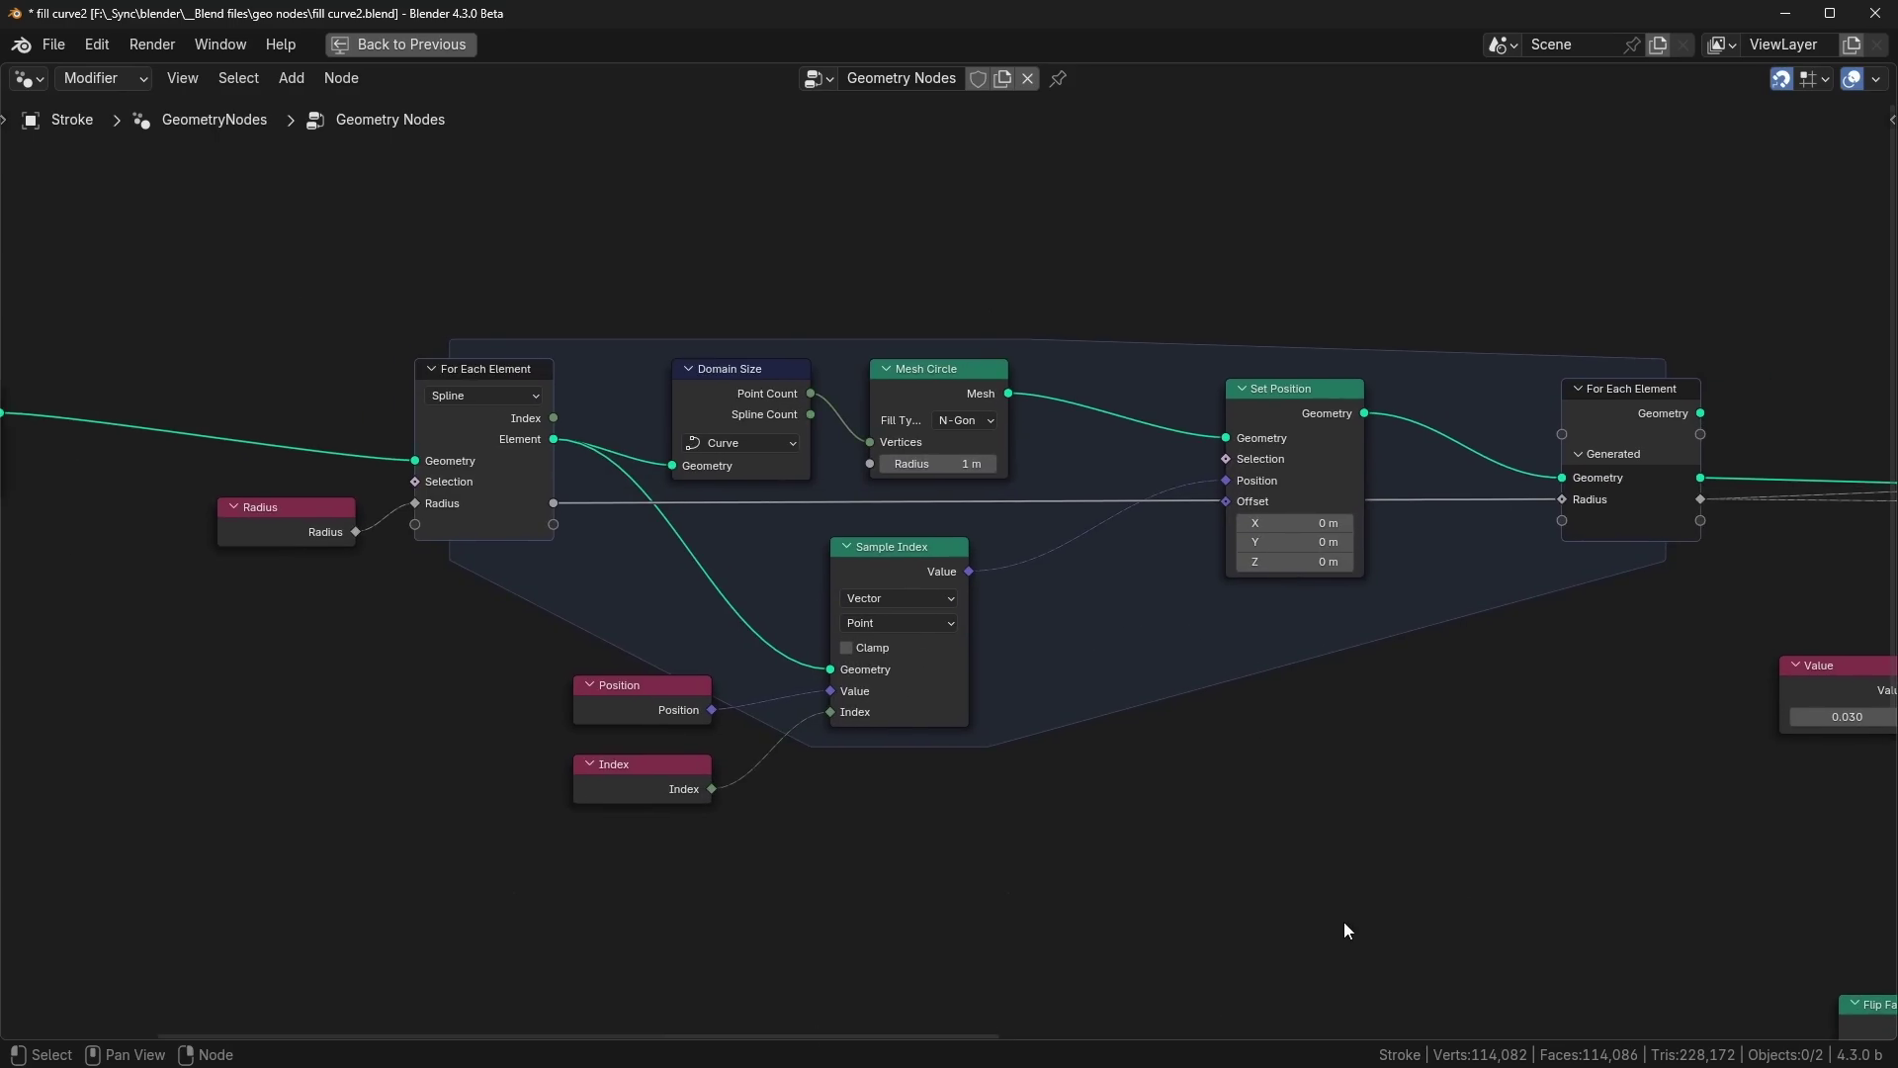
key(ctrl+space)
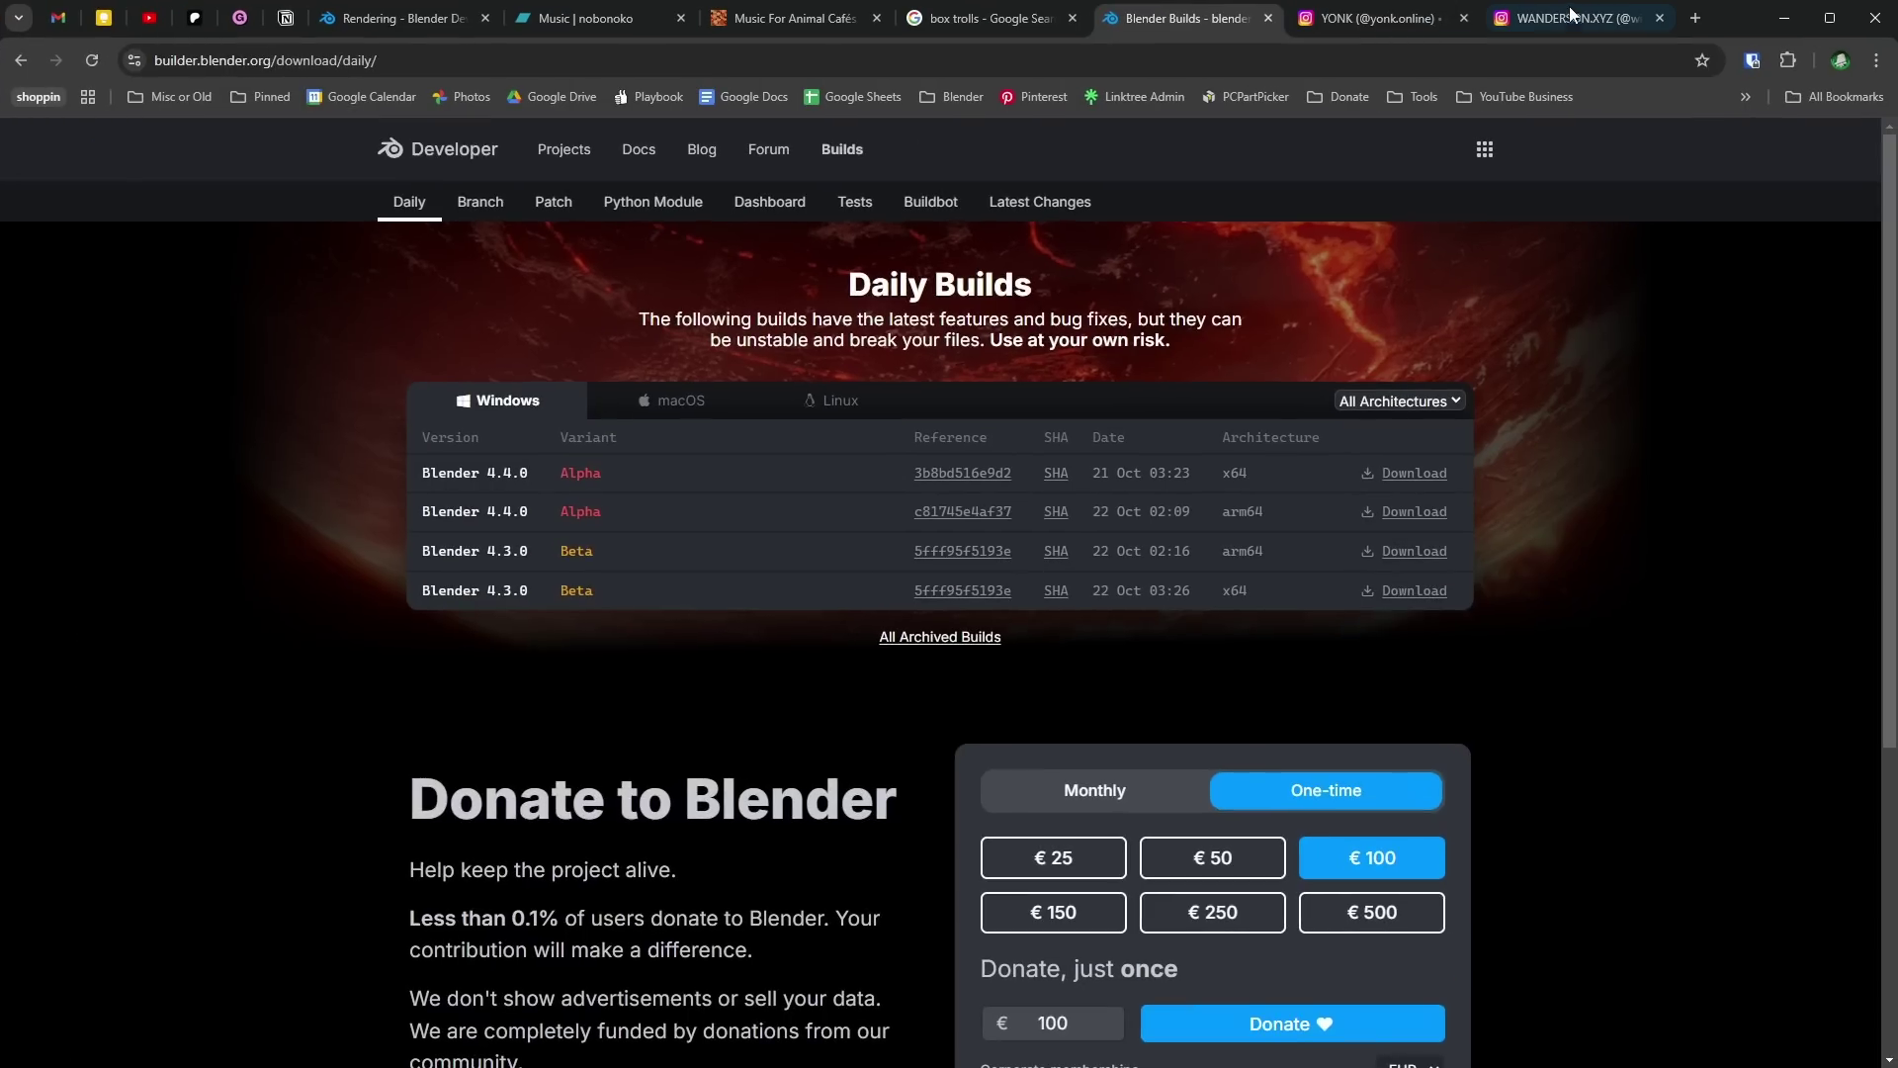
Step: Switch to the browser and view the Instagram posts about Mother Puffer and YONK Step Motion
click(1572, 14)
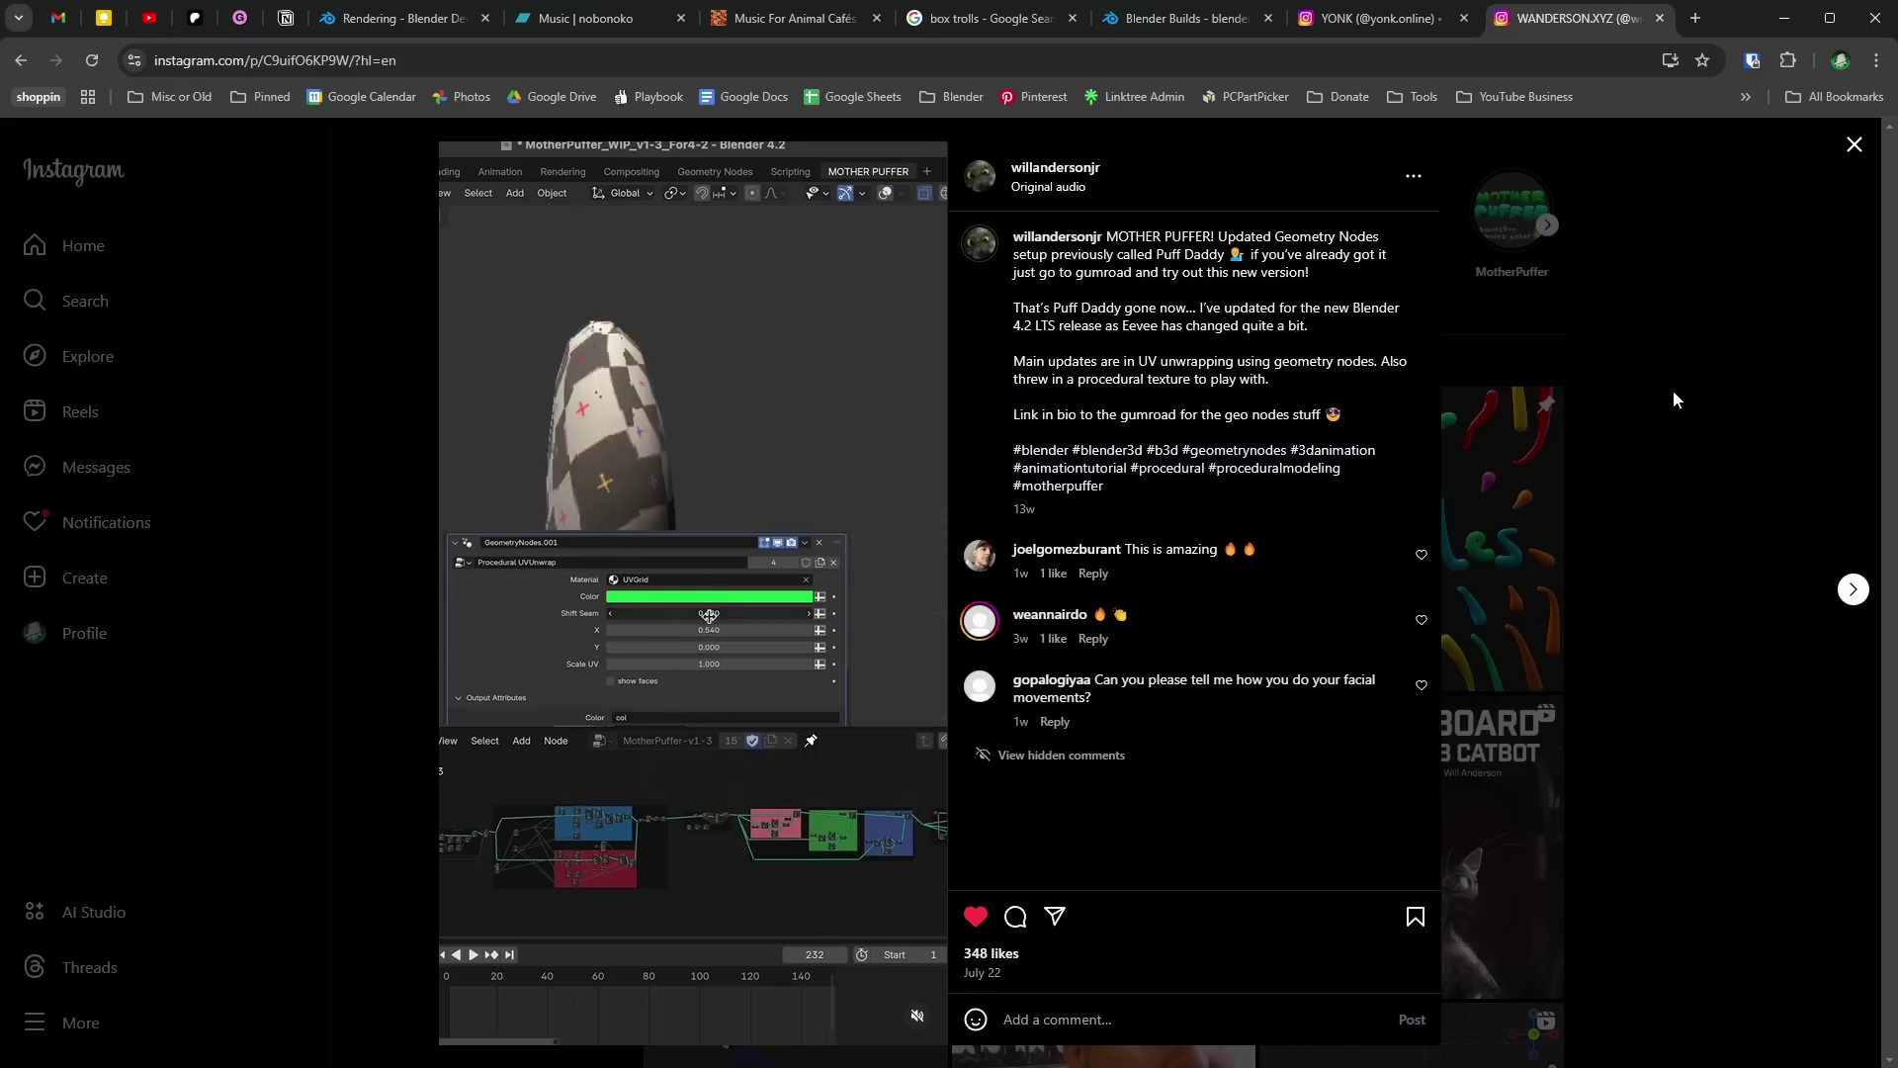
click(1404, 22)
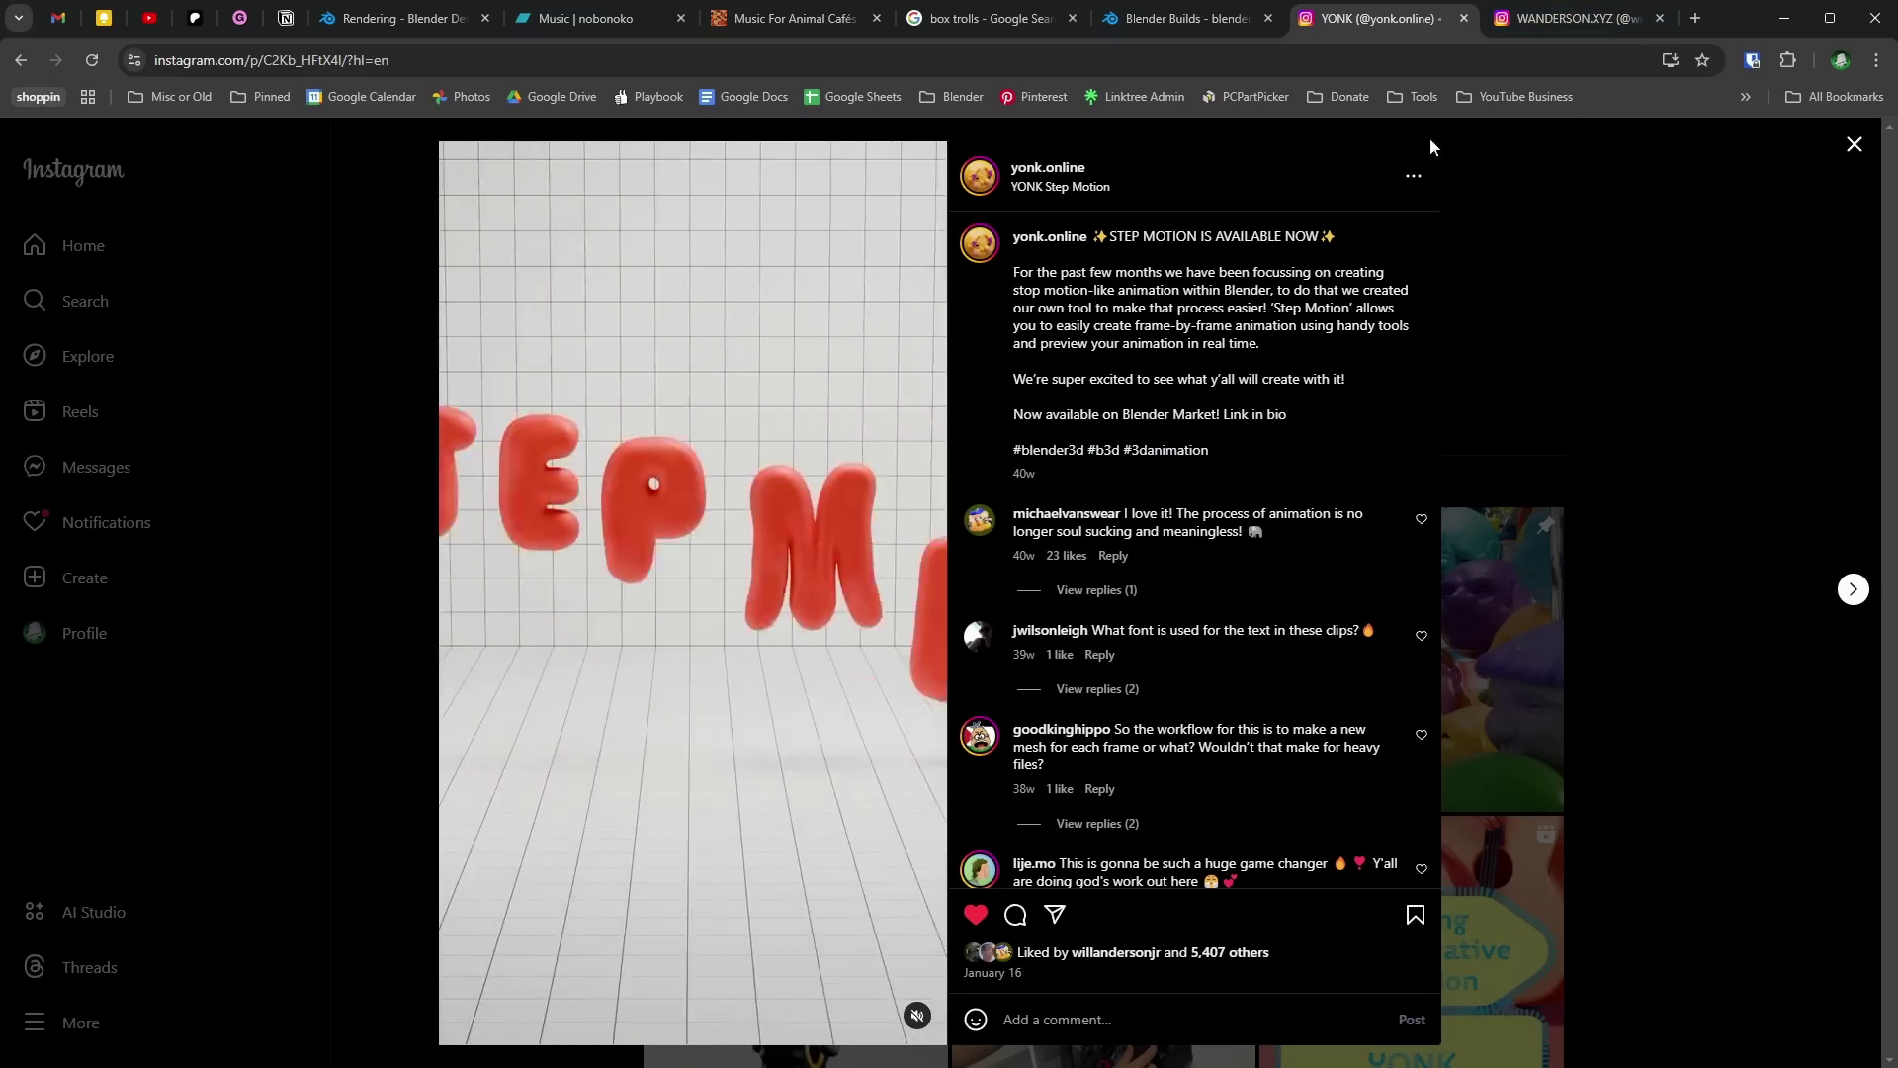
Step: View the Mother Puffer and YONK Step Motion posts once more, and switch back to Blender
click(1558, 18)
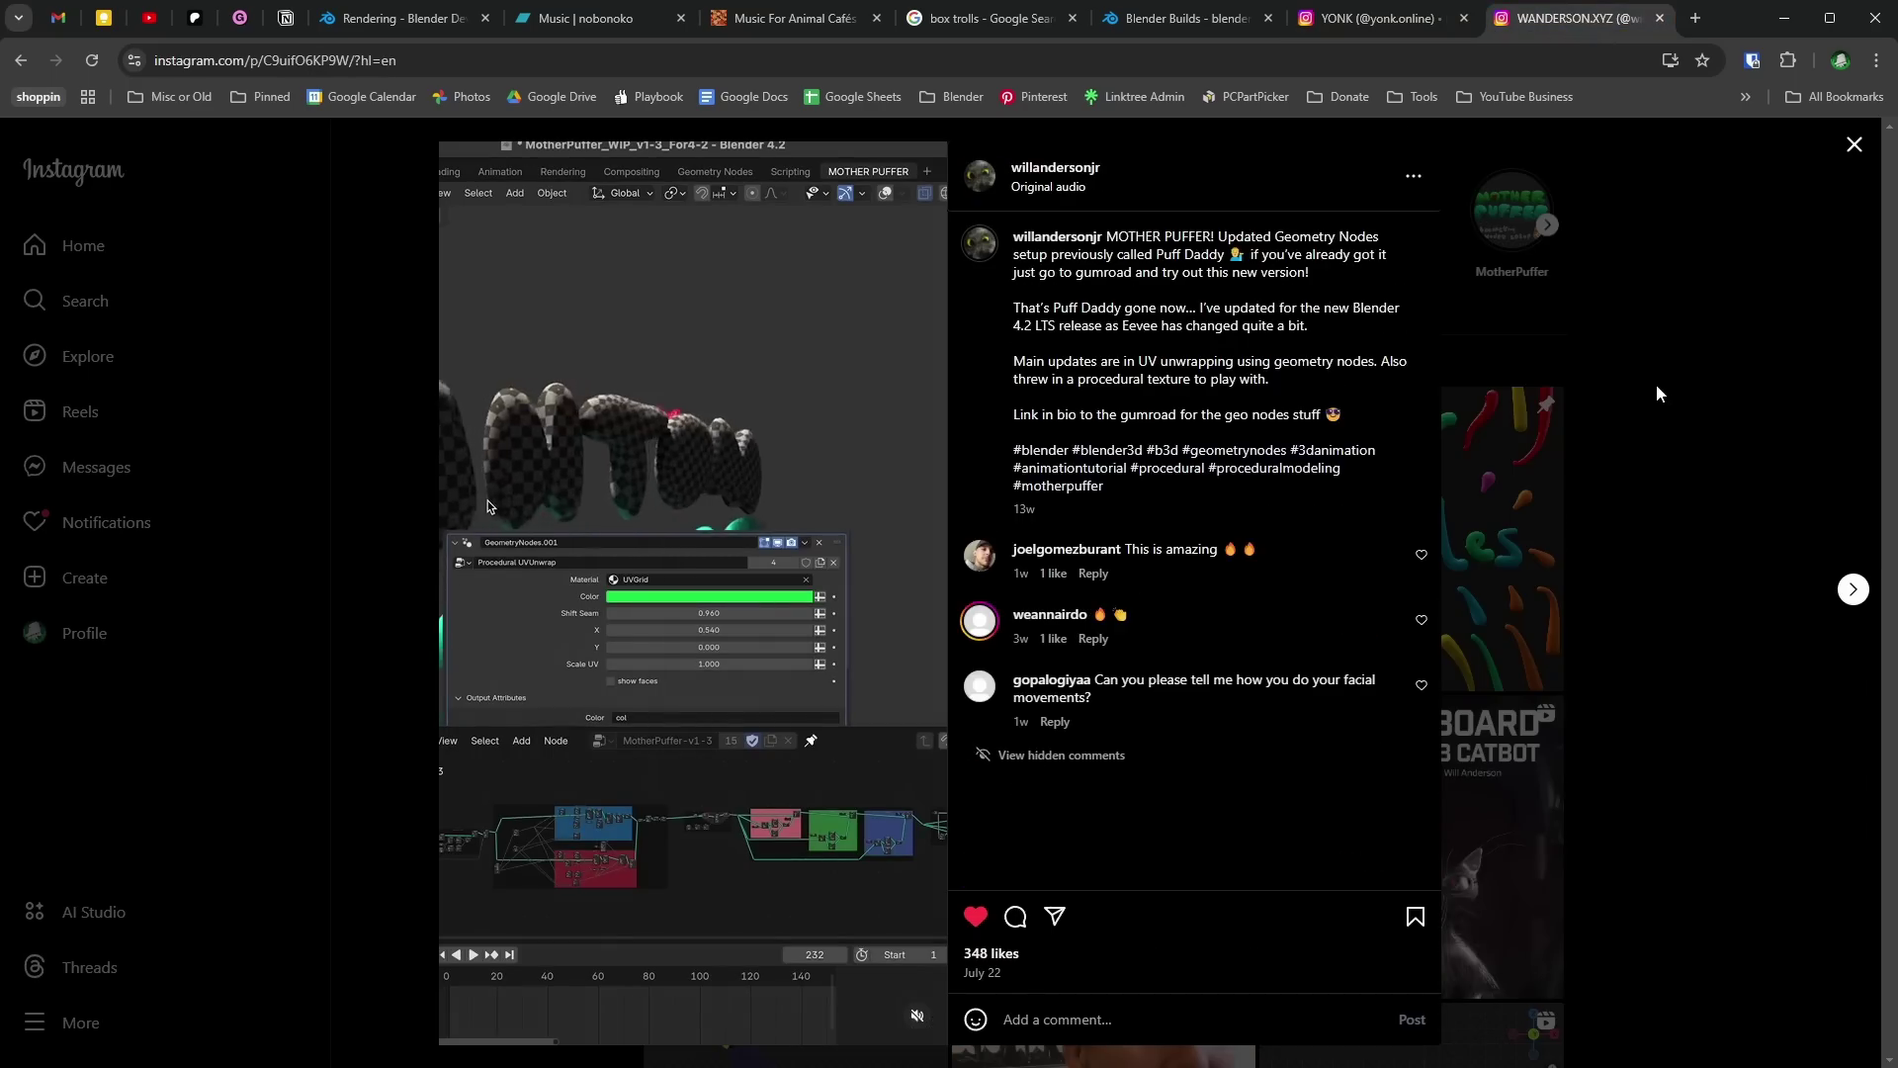
click(1404, 20)
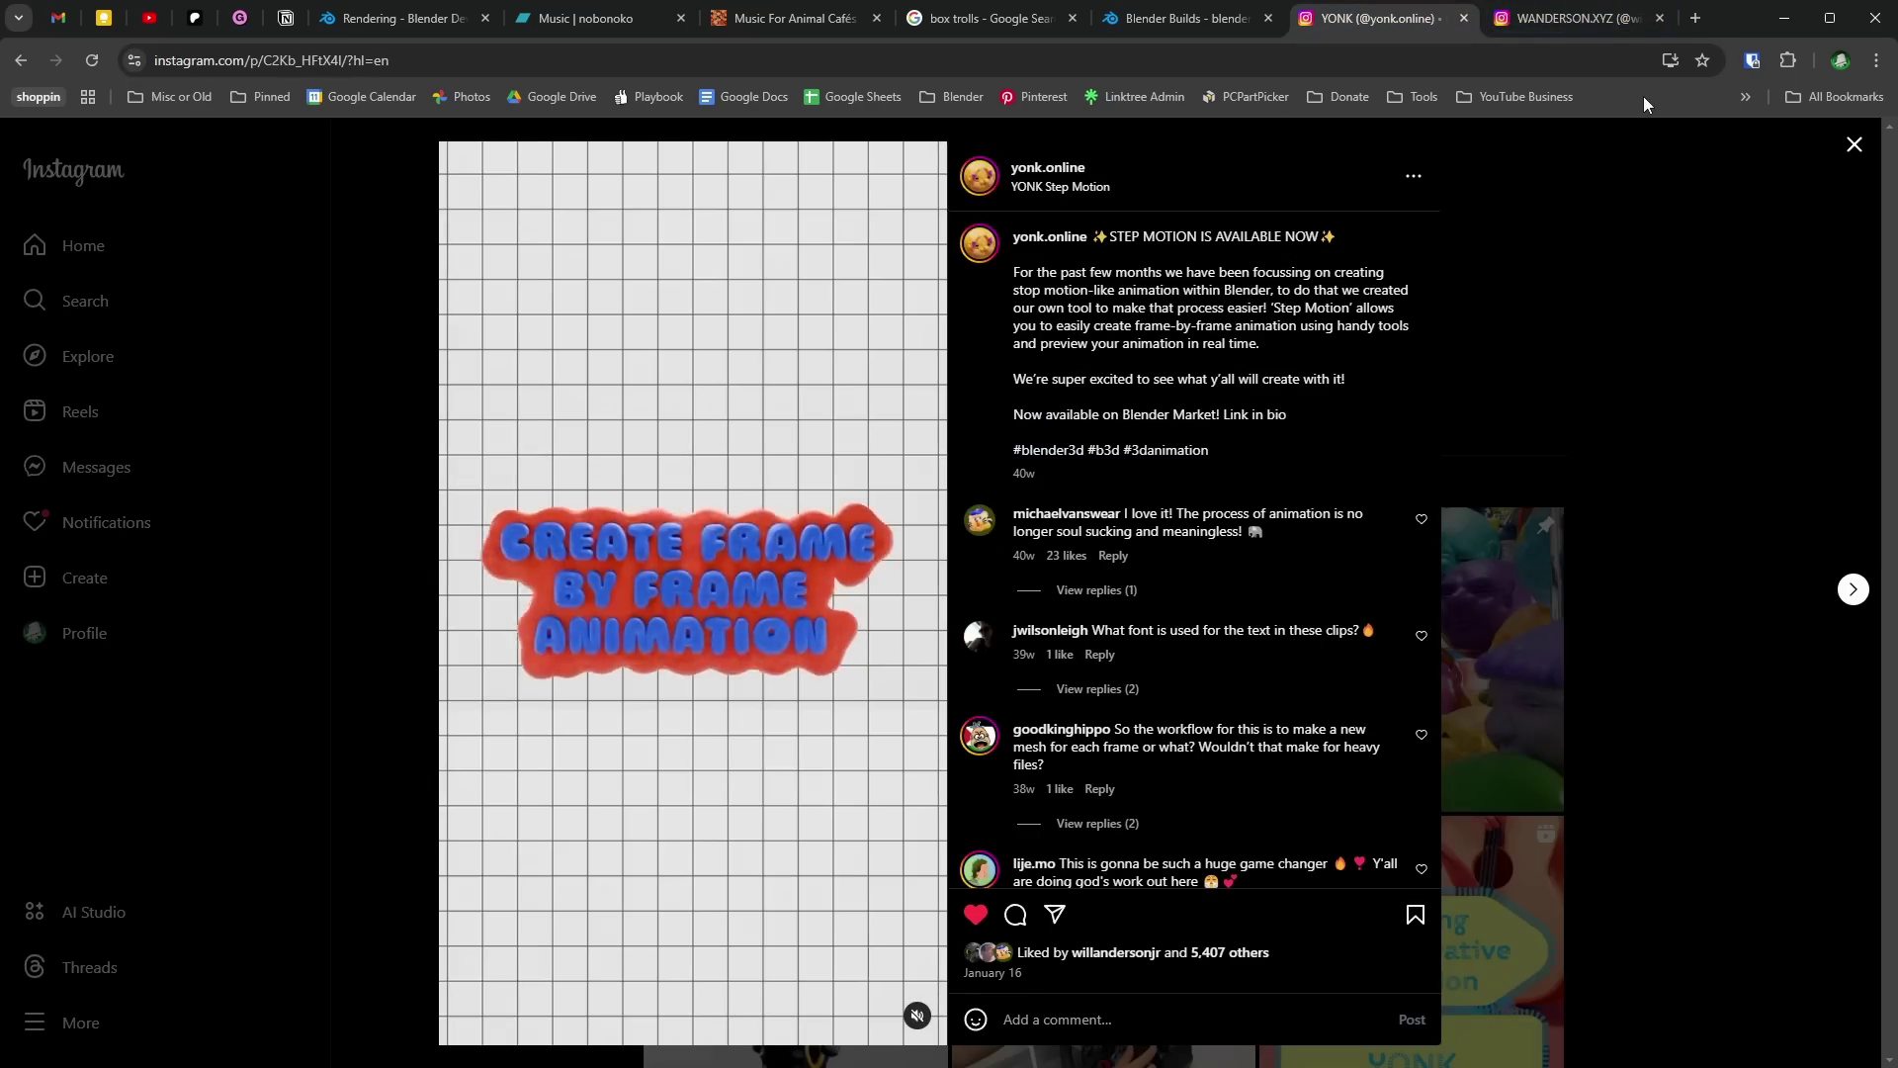
click(1797, 19)
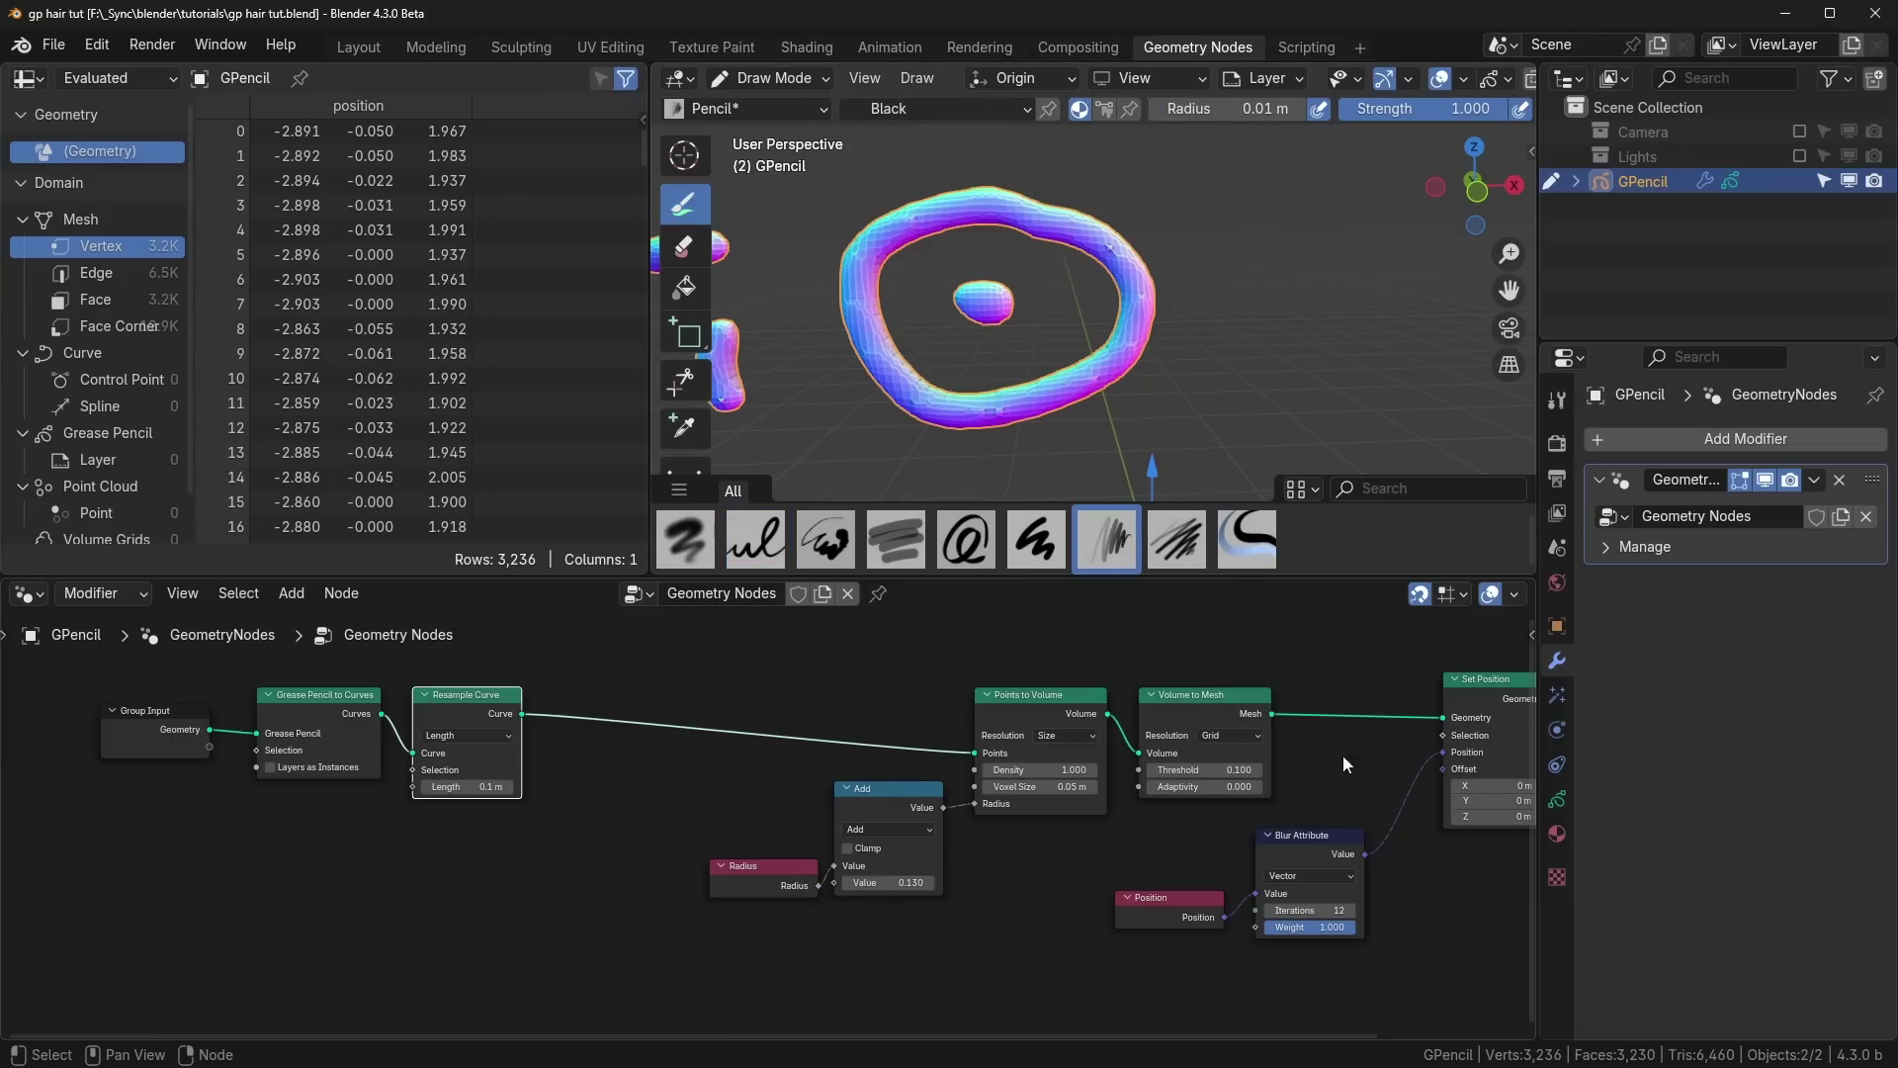
Step: Place an extra Group Input node above Set Position and move Group Output farther away to make room
key(Home)
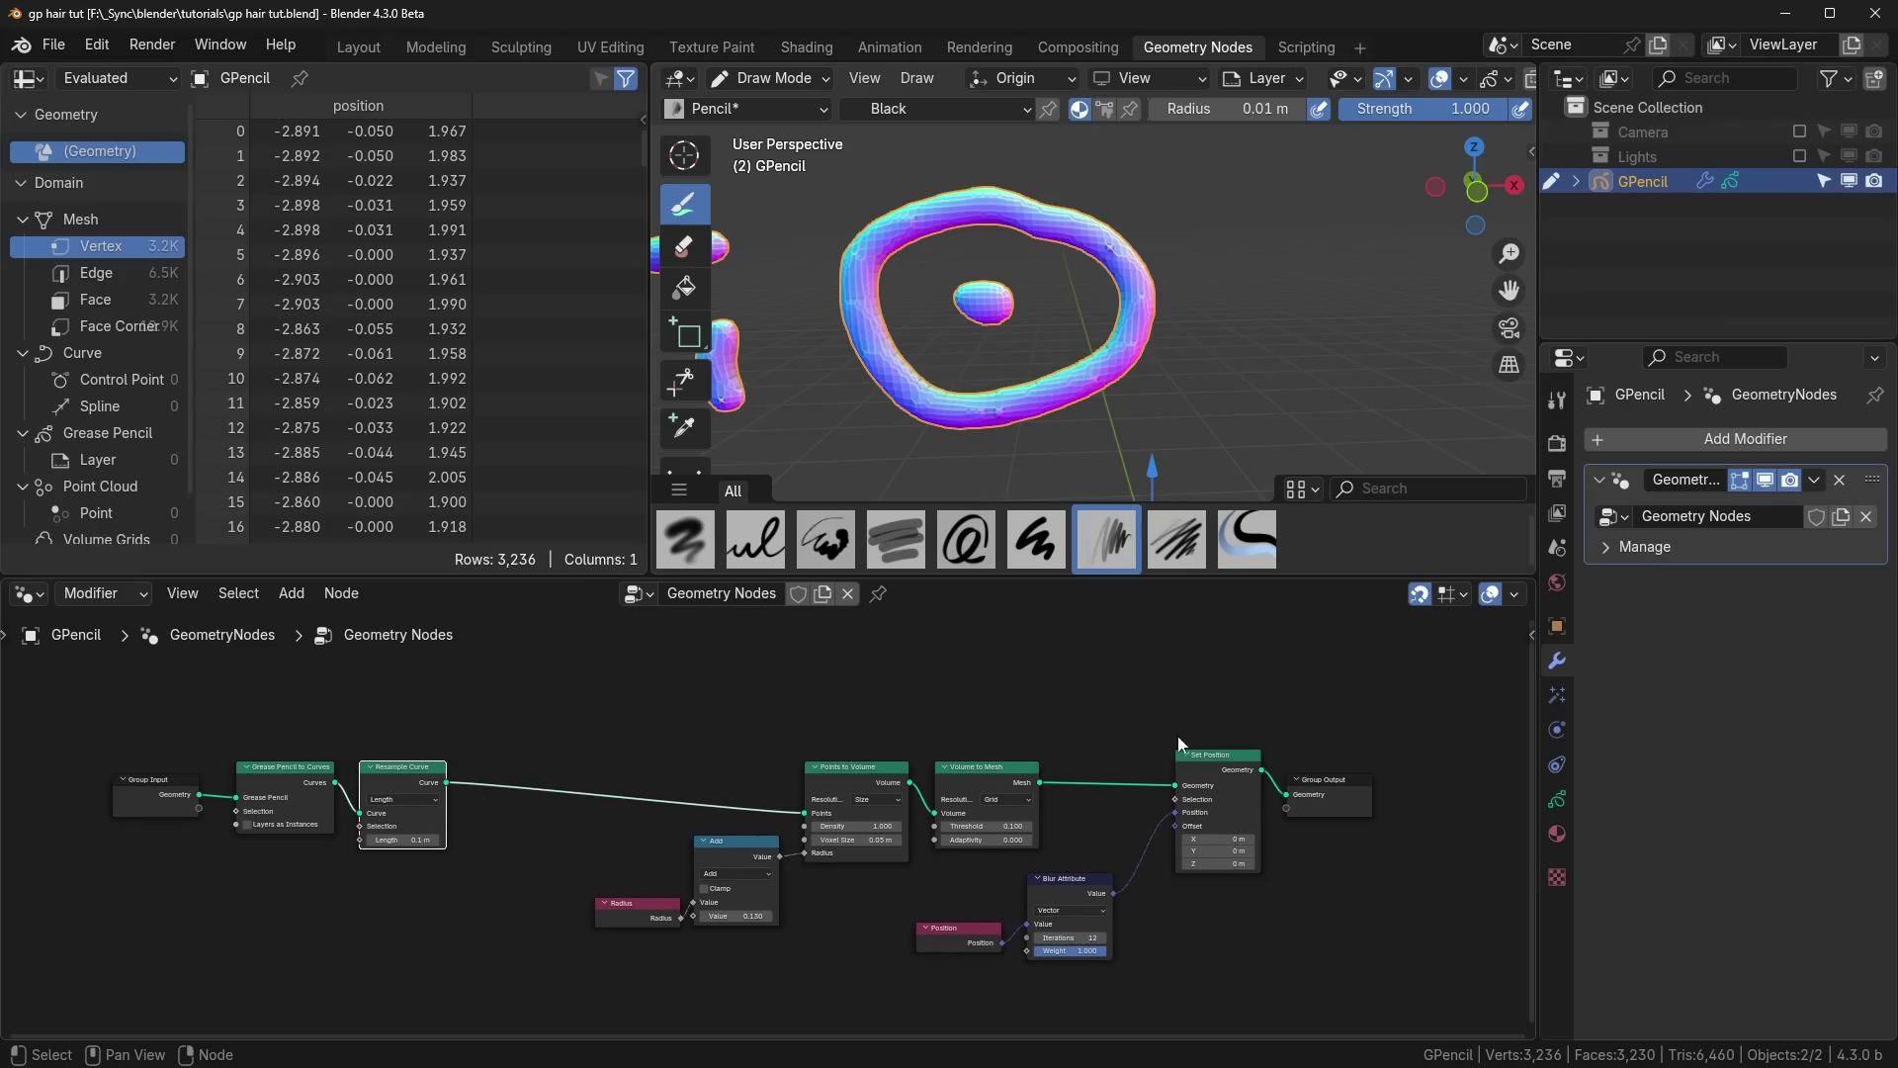
drag(1318, 777, 1478, 766)
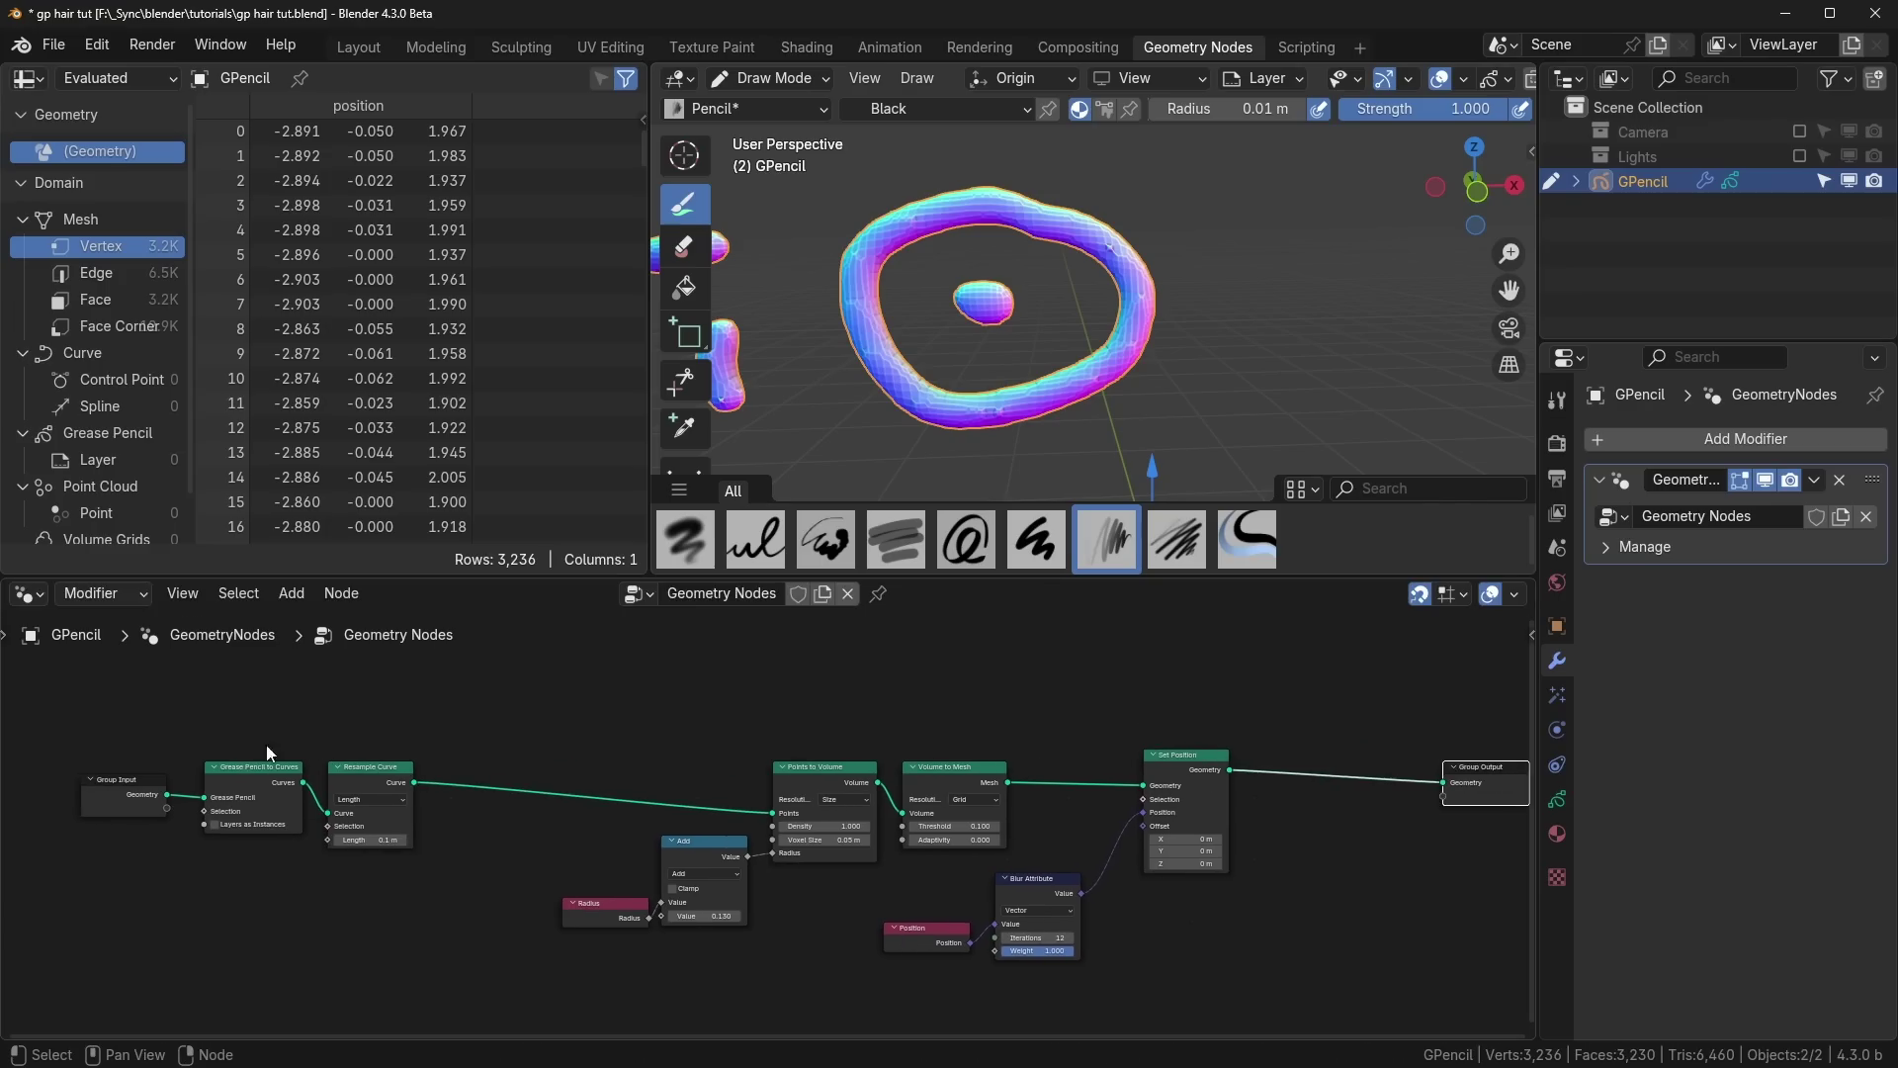
drag(104, 783, 1171, 698)
middle_drag(1195, 777, 775, 760)
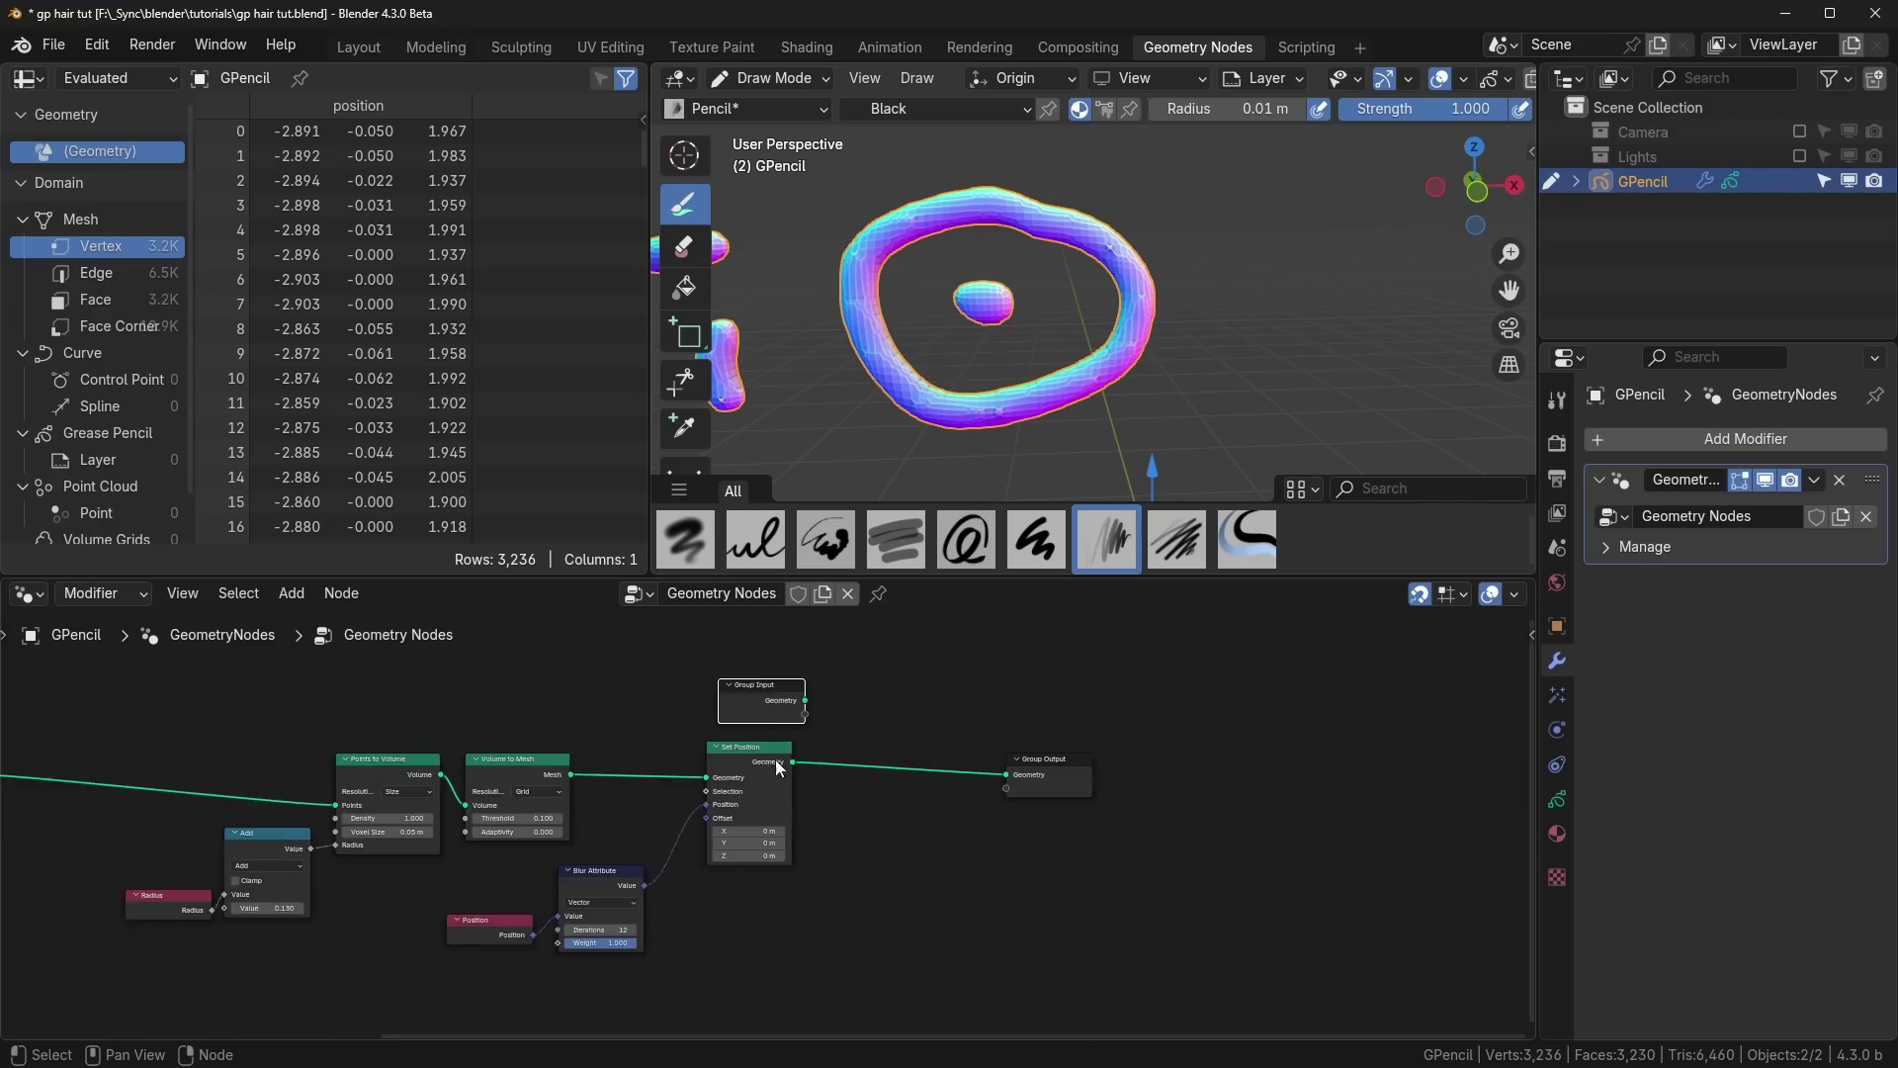
scroll(852, 779, up, 2)
scroll(852, 780, up, 2)
drag(1072, 799, 1248, 799)
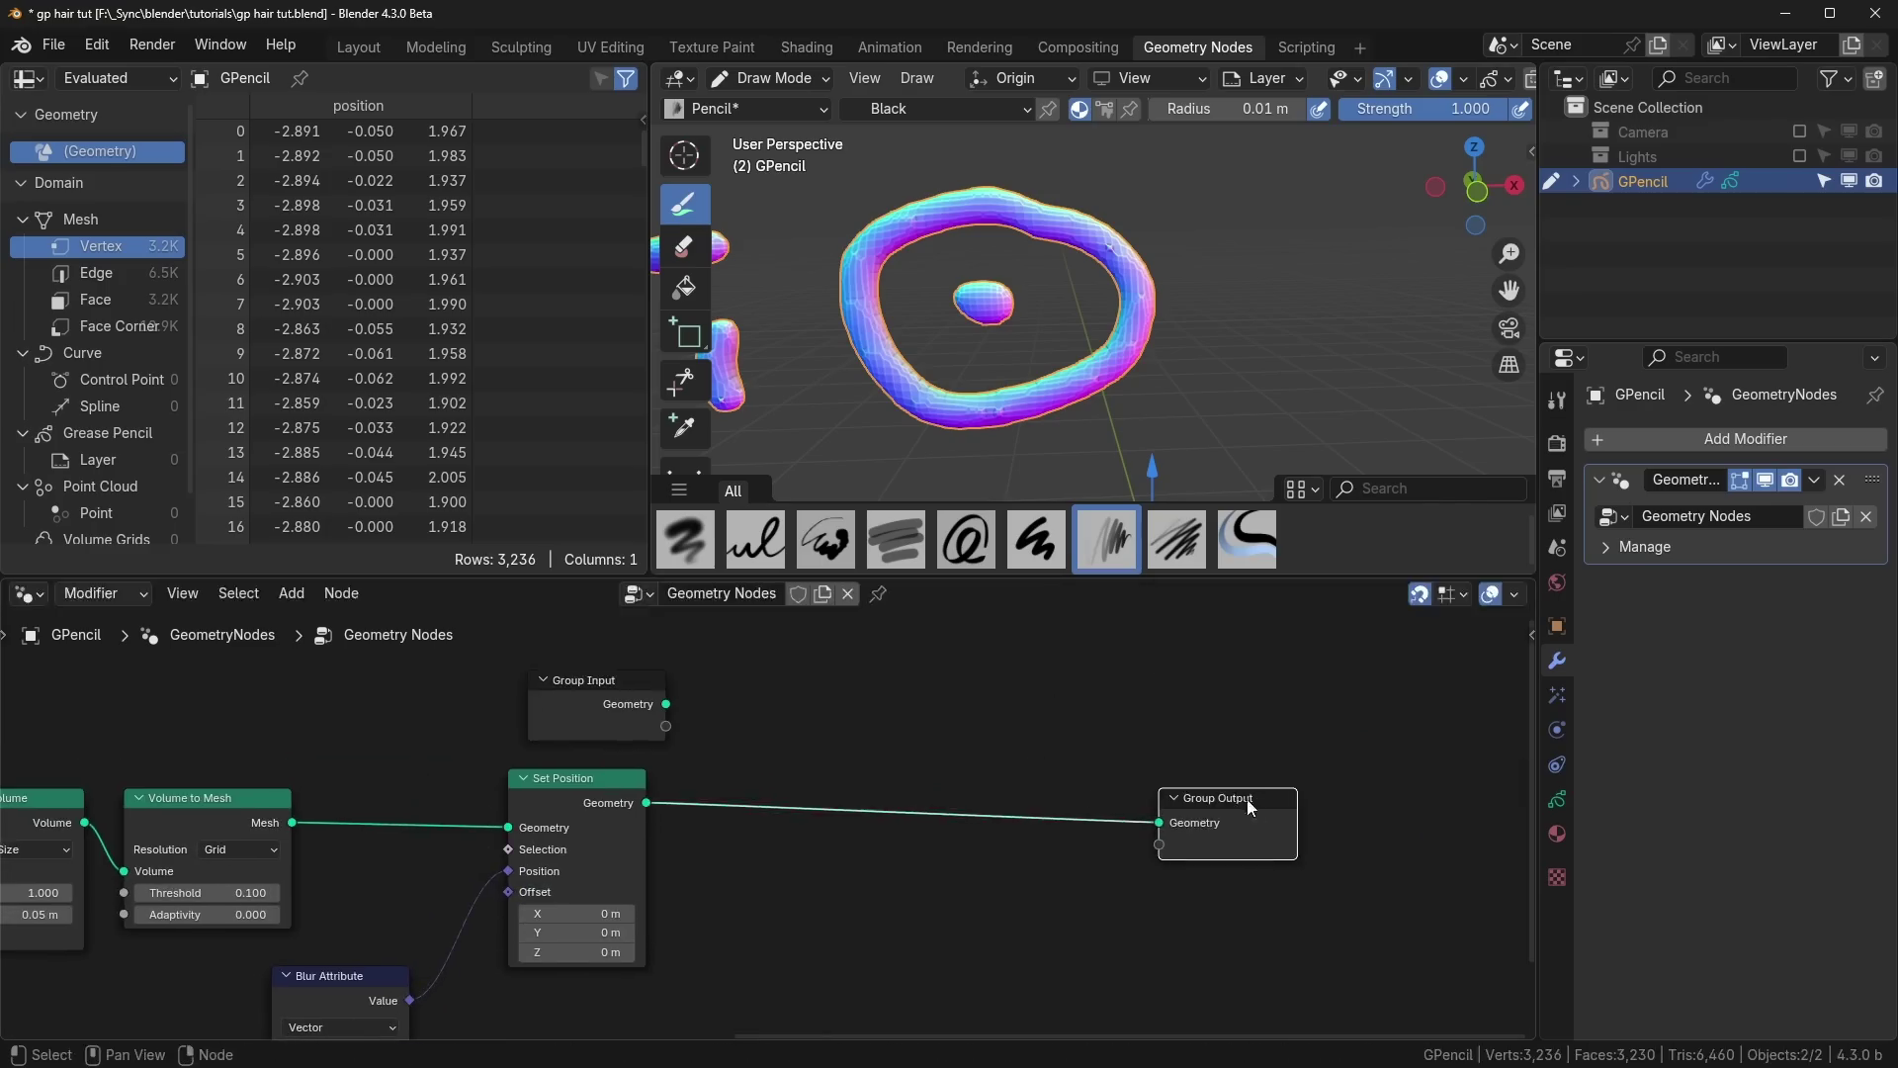
Step: Insert a Join Geometry node between Set Position and Group Output, and connect the nearby Group Input's Geometry to it
key(shift+a)
text(join)
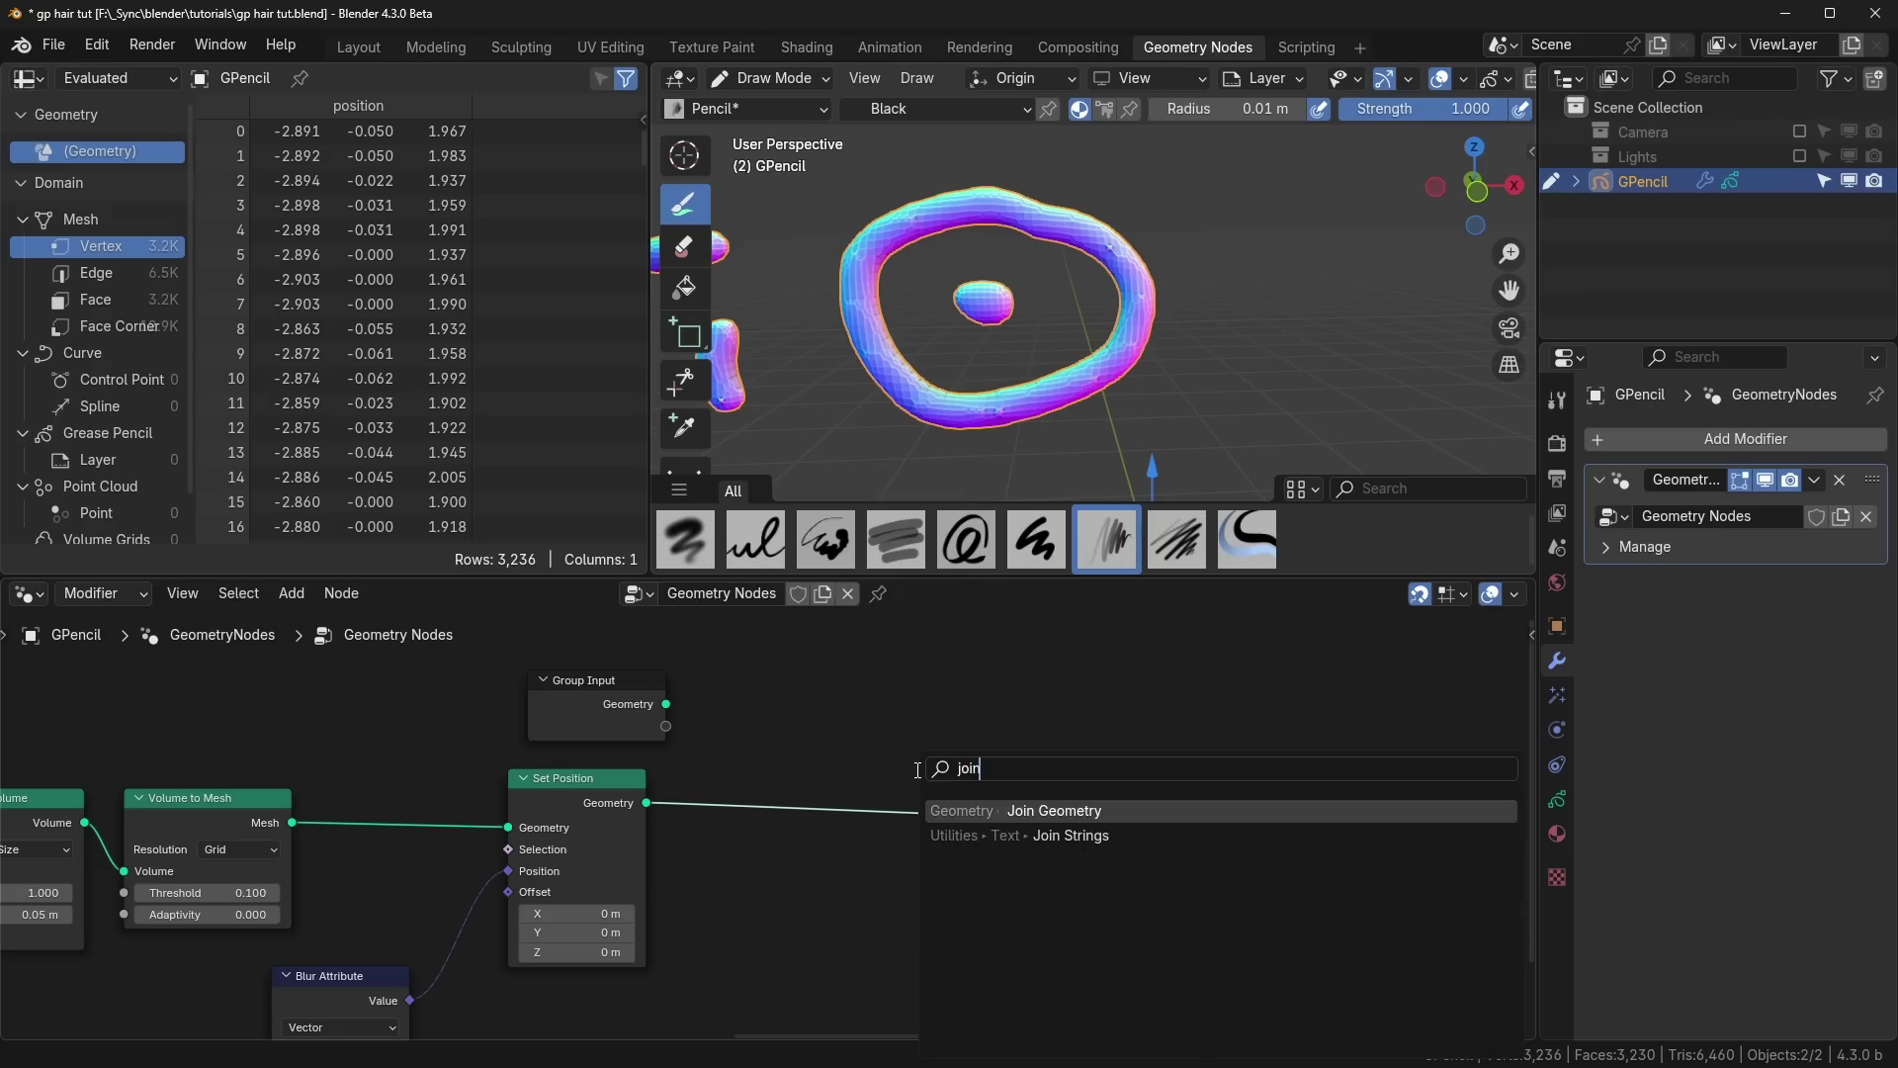
key(Return)
click(916, 772)
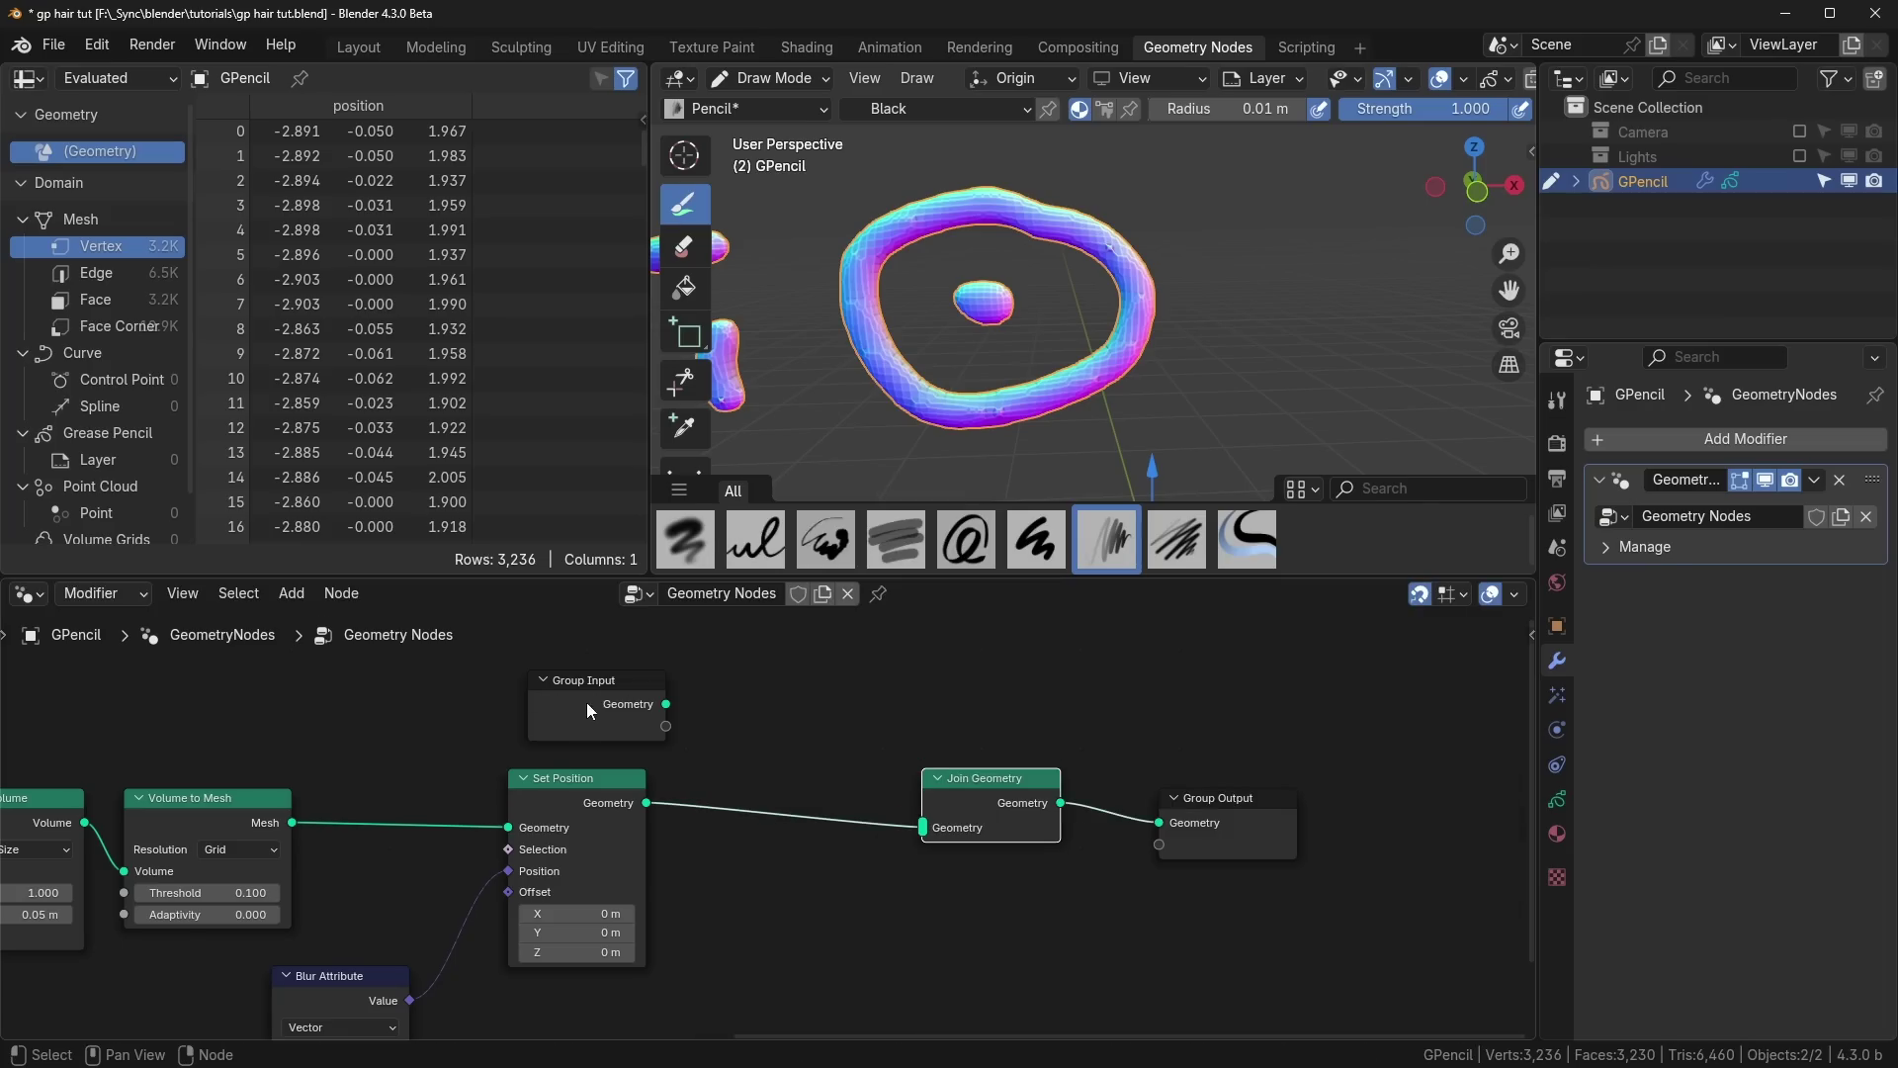
drag(667, 704, 923, 826)
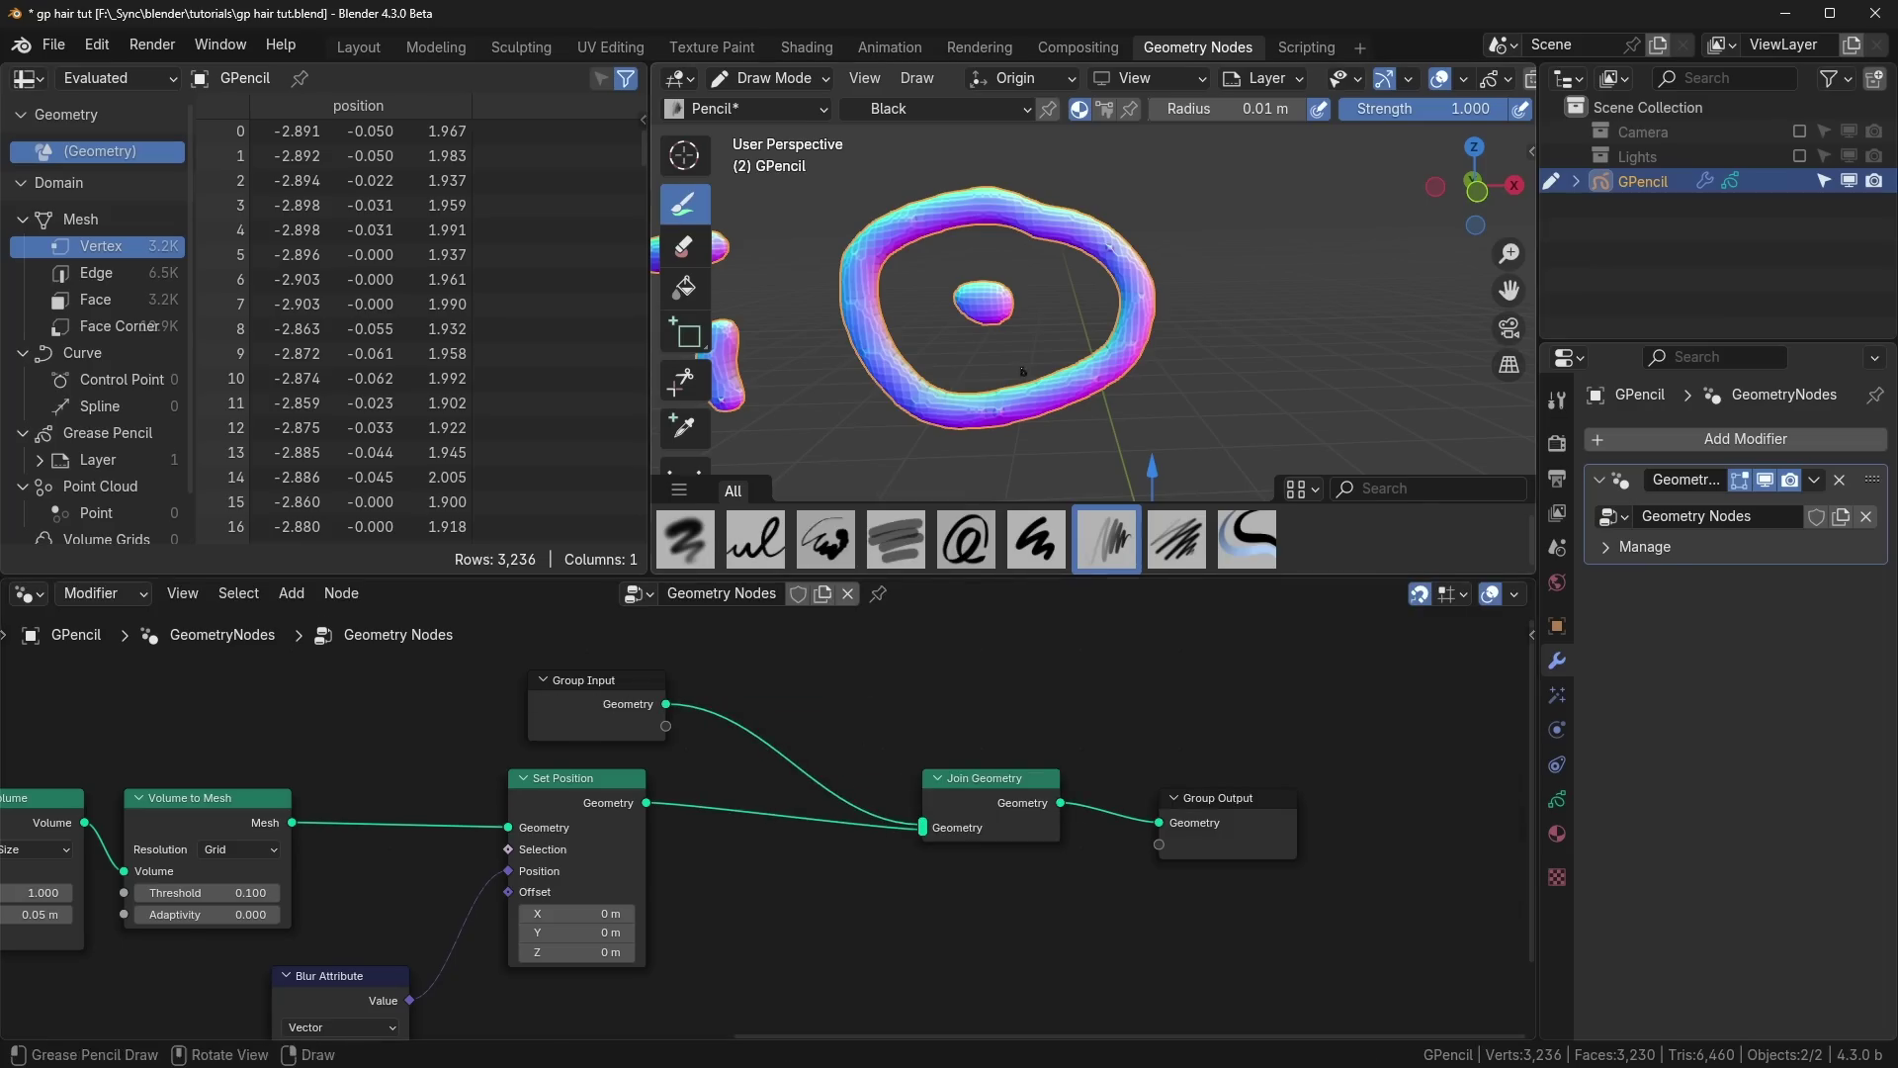
drag(647, 803, 922, 826)
Step: Insert a Switch node into the link from Group Input to Join Geometry and expose its Switch input on the modifier
middle_drag(214, 832, 737, 792)
middle_drag(365, 949, 850, 791)
drag(828, 836, 714, 836)
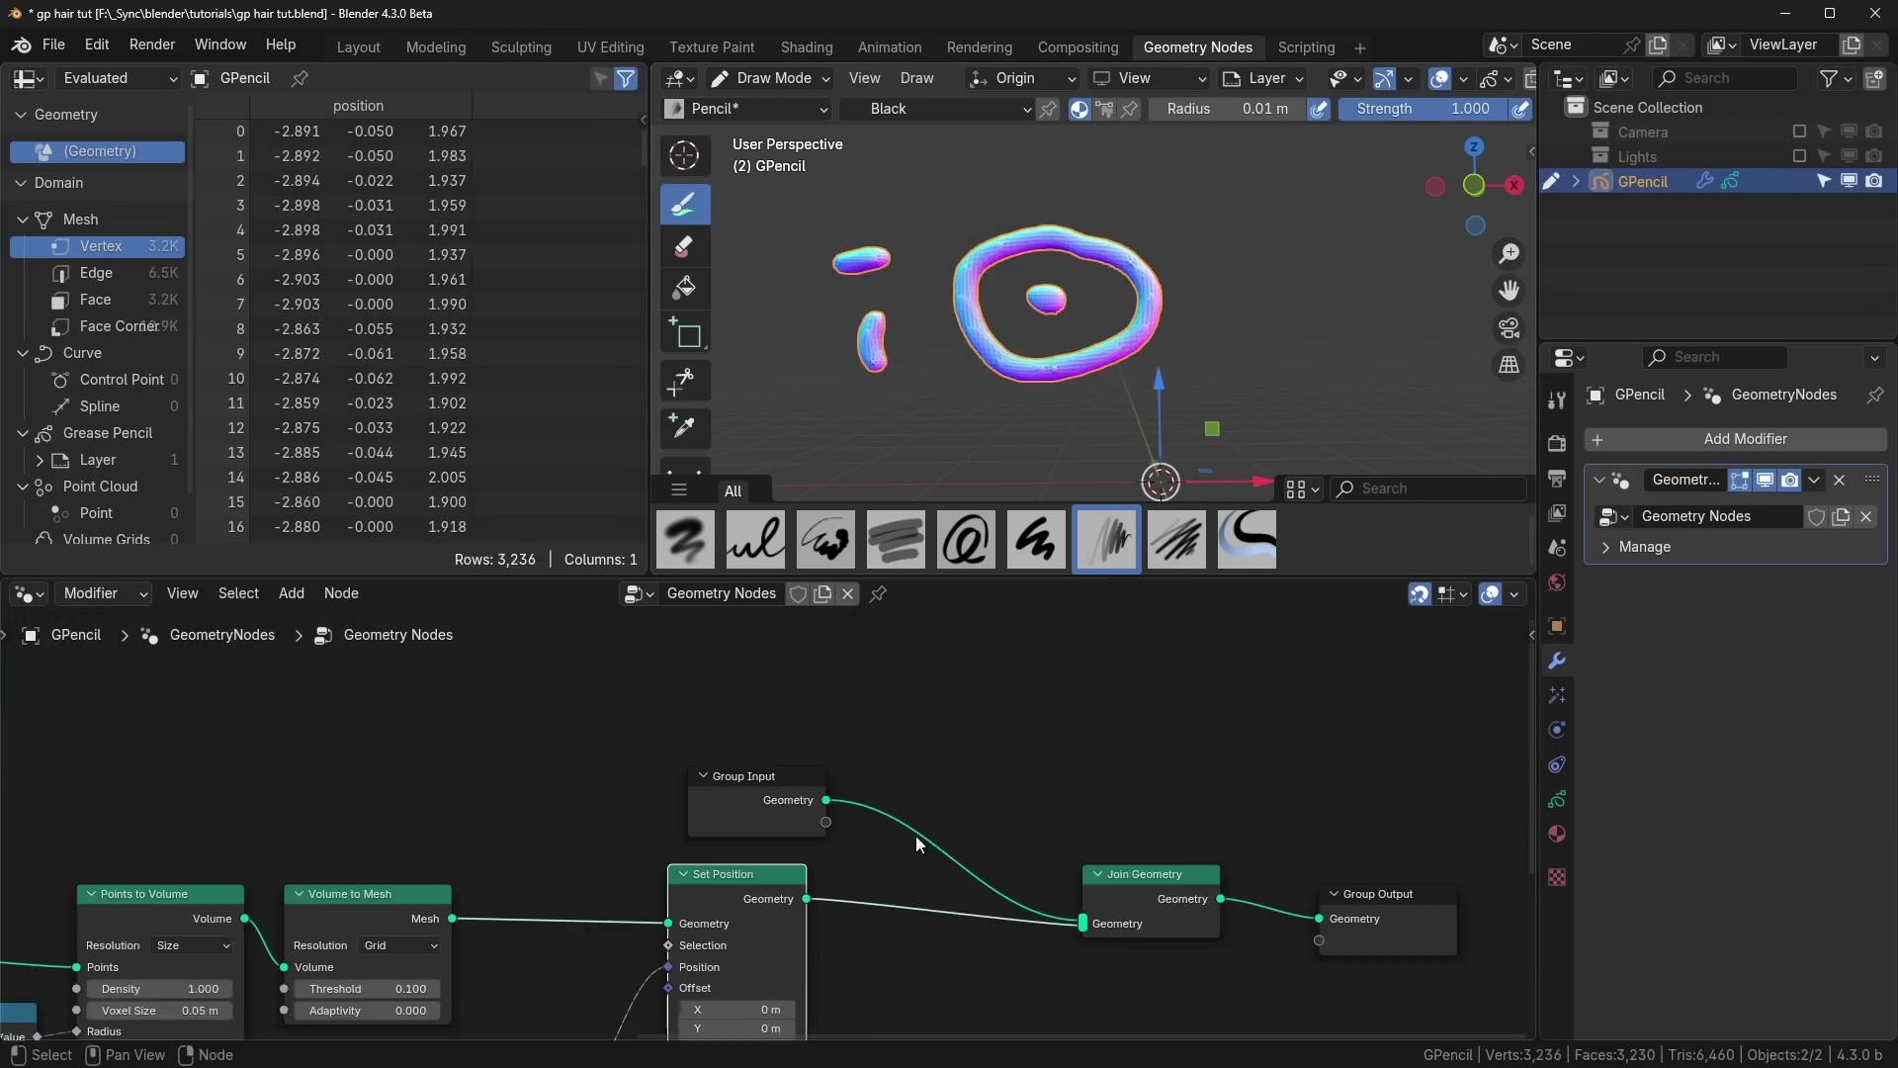
middle_drag(916, 837, 889, 813)
drag(762, 747, 721, 728)
key(shift+a)
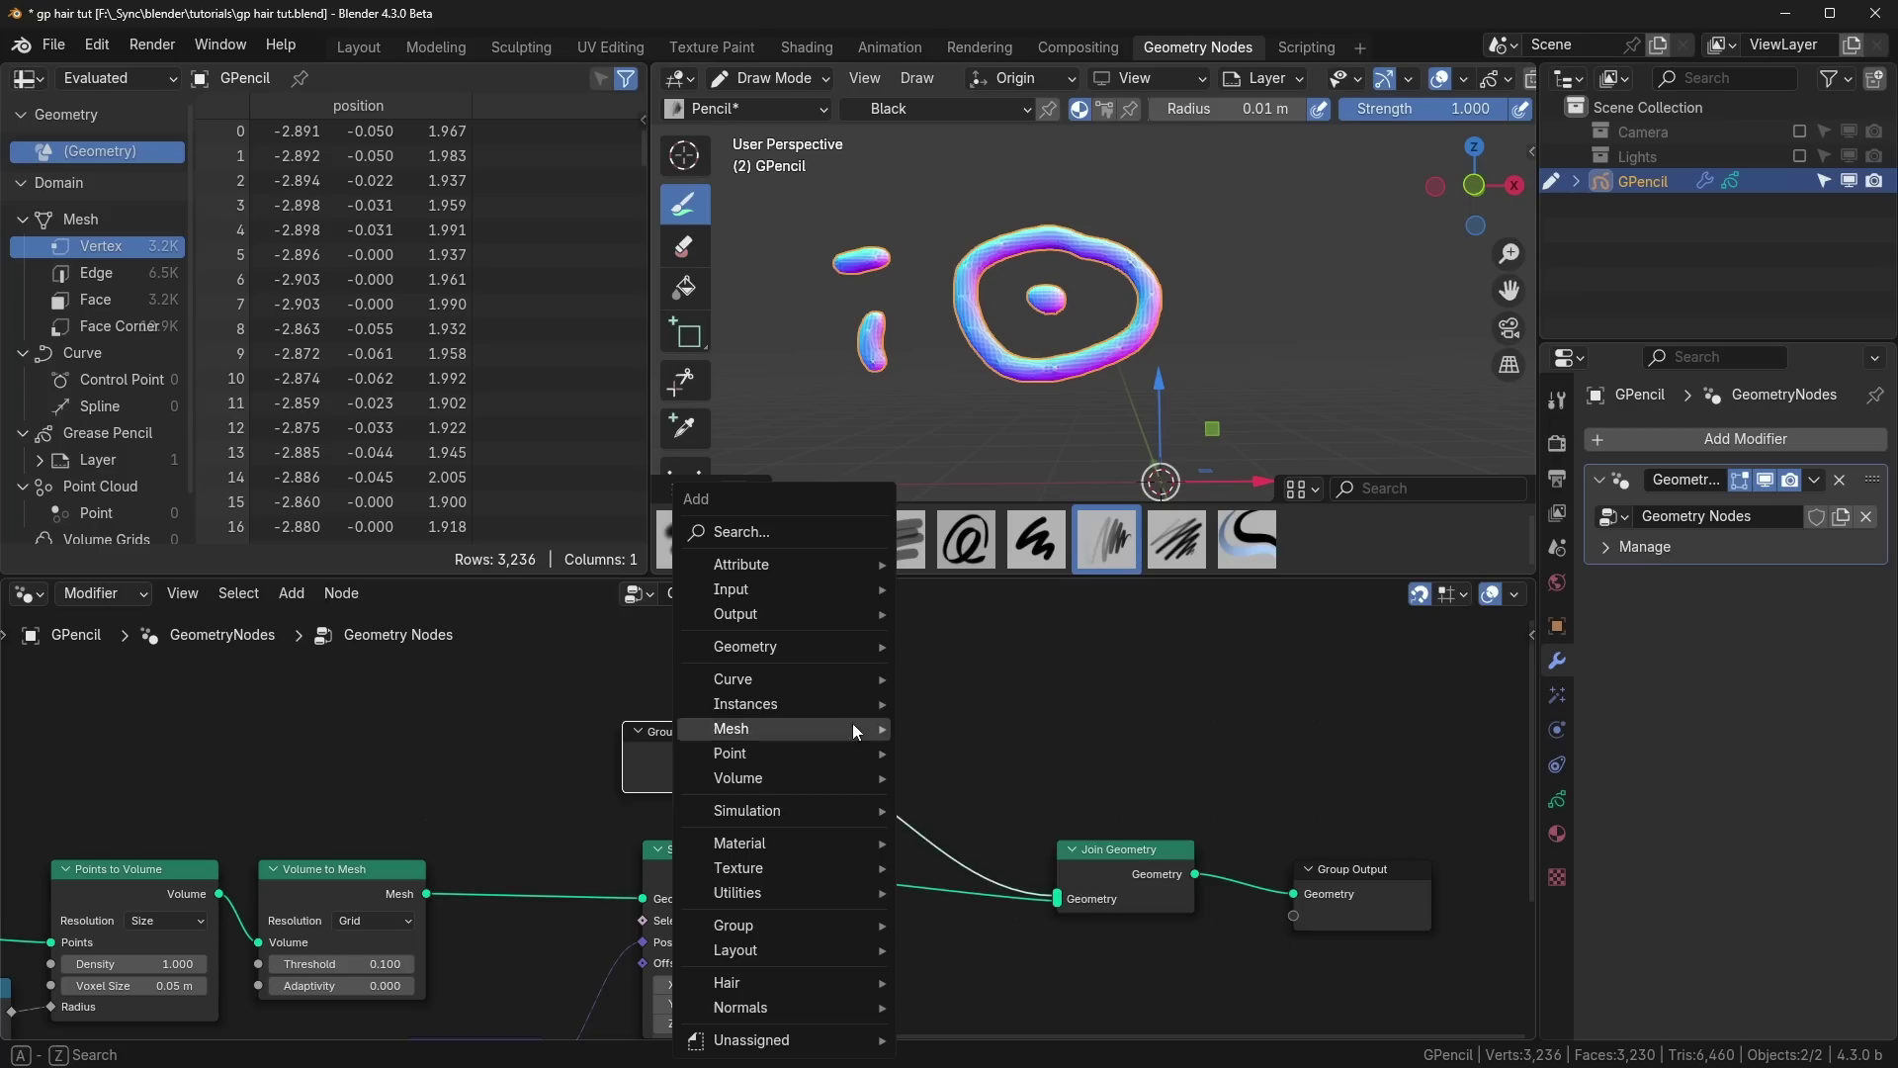
mouse_move(852, 728)
text(swe)
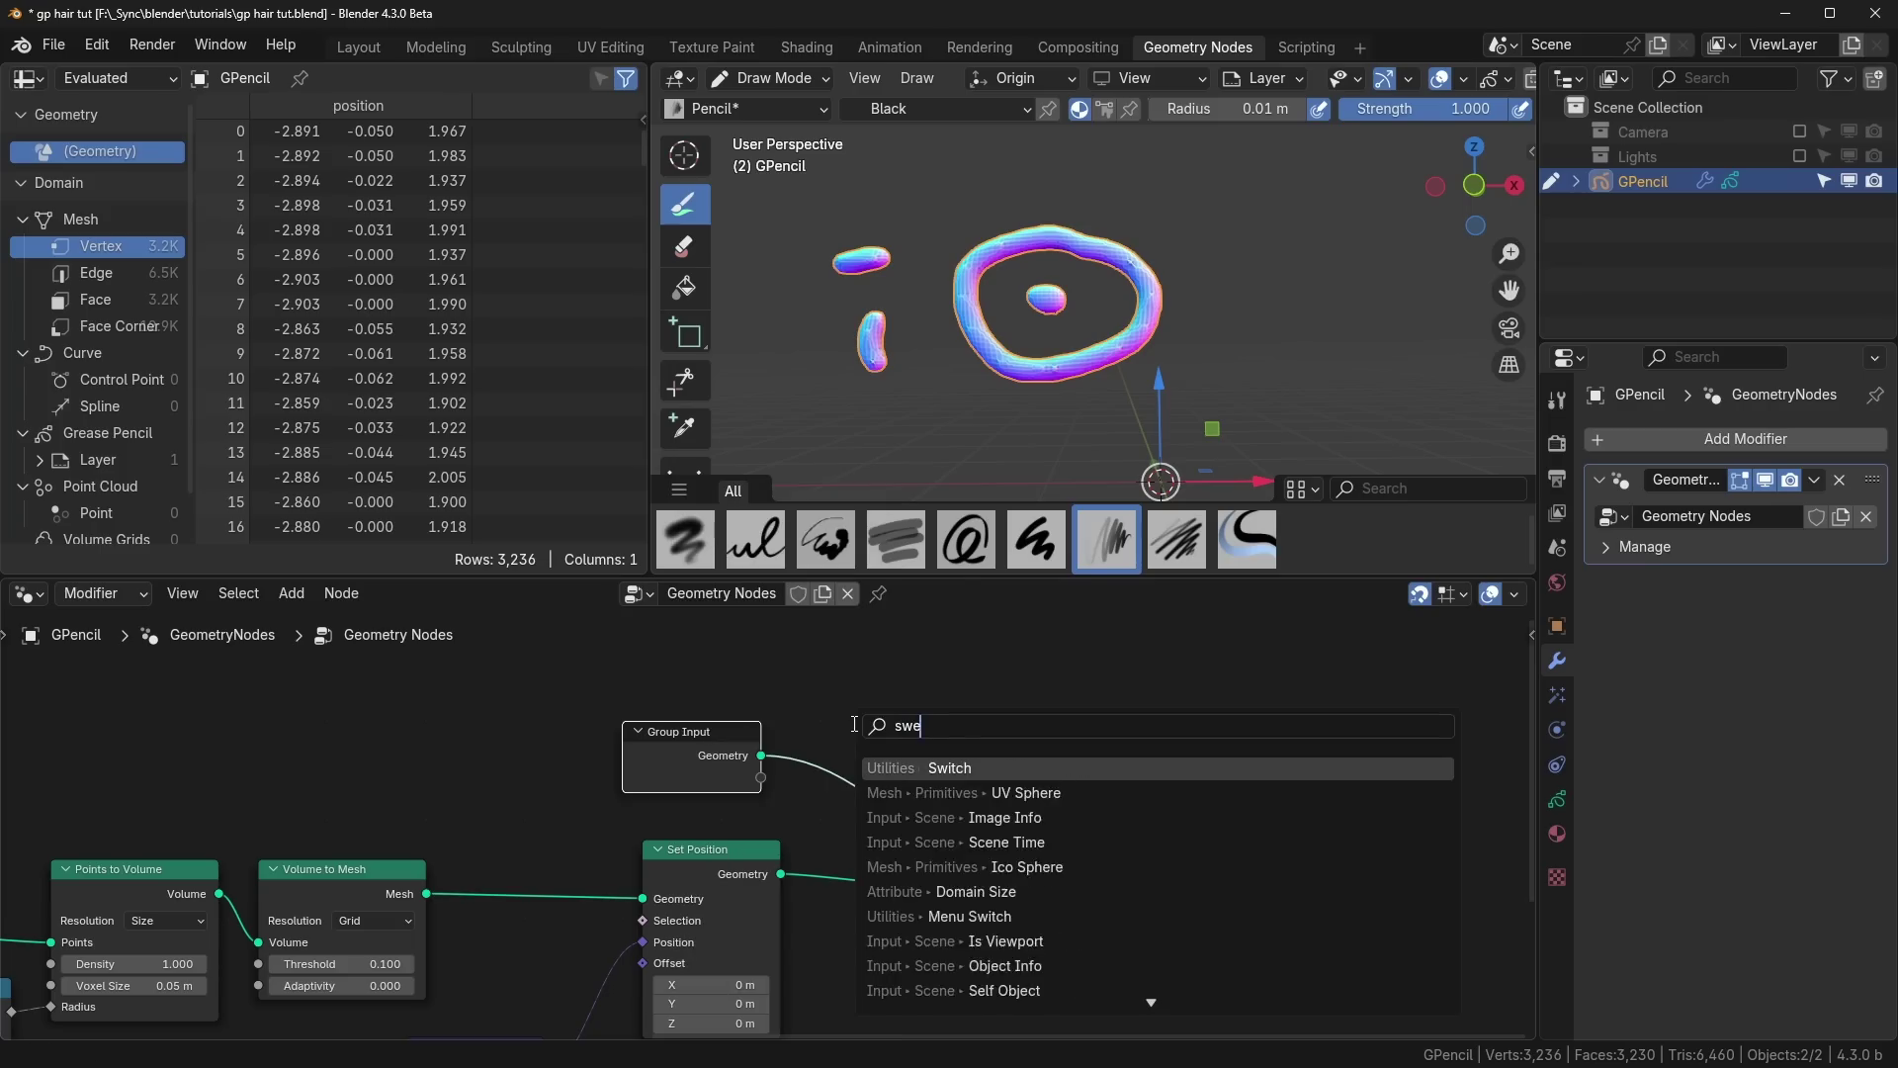
text(itch)
key(Return)
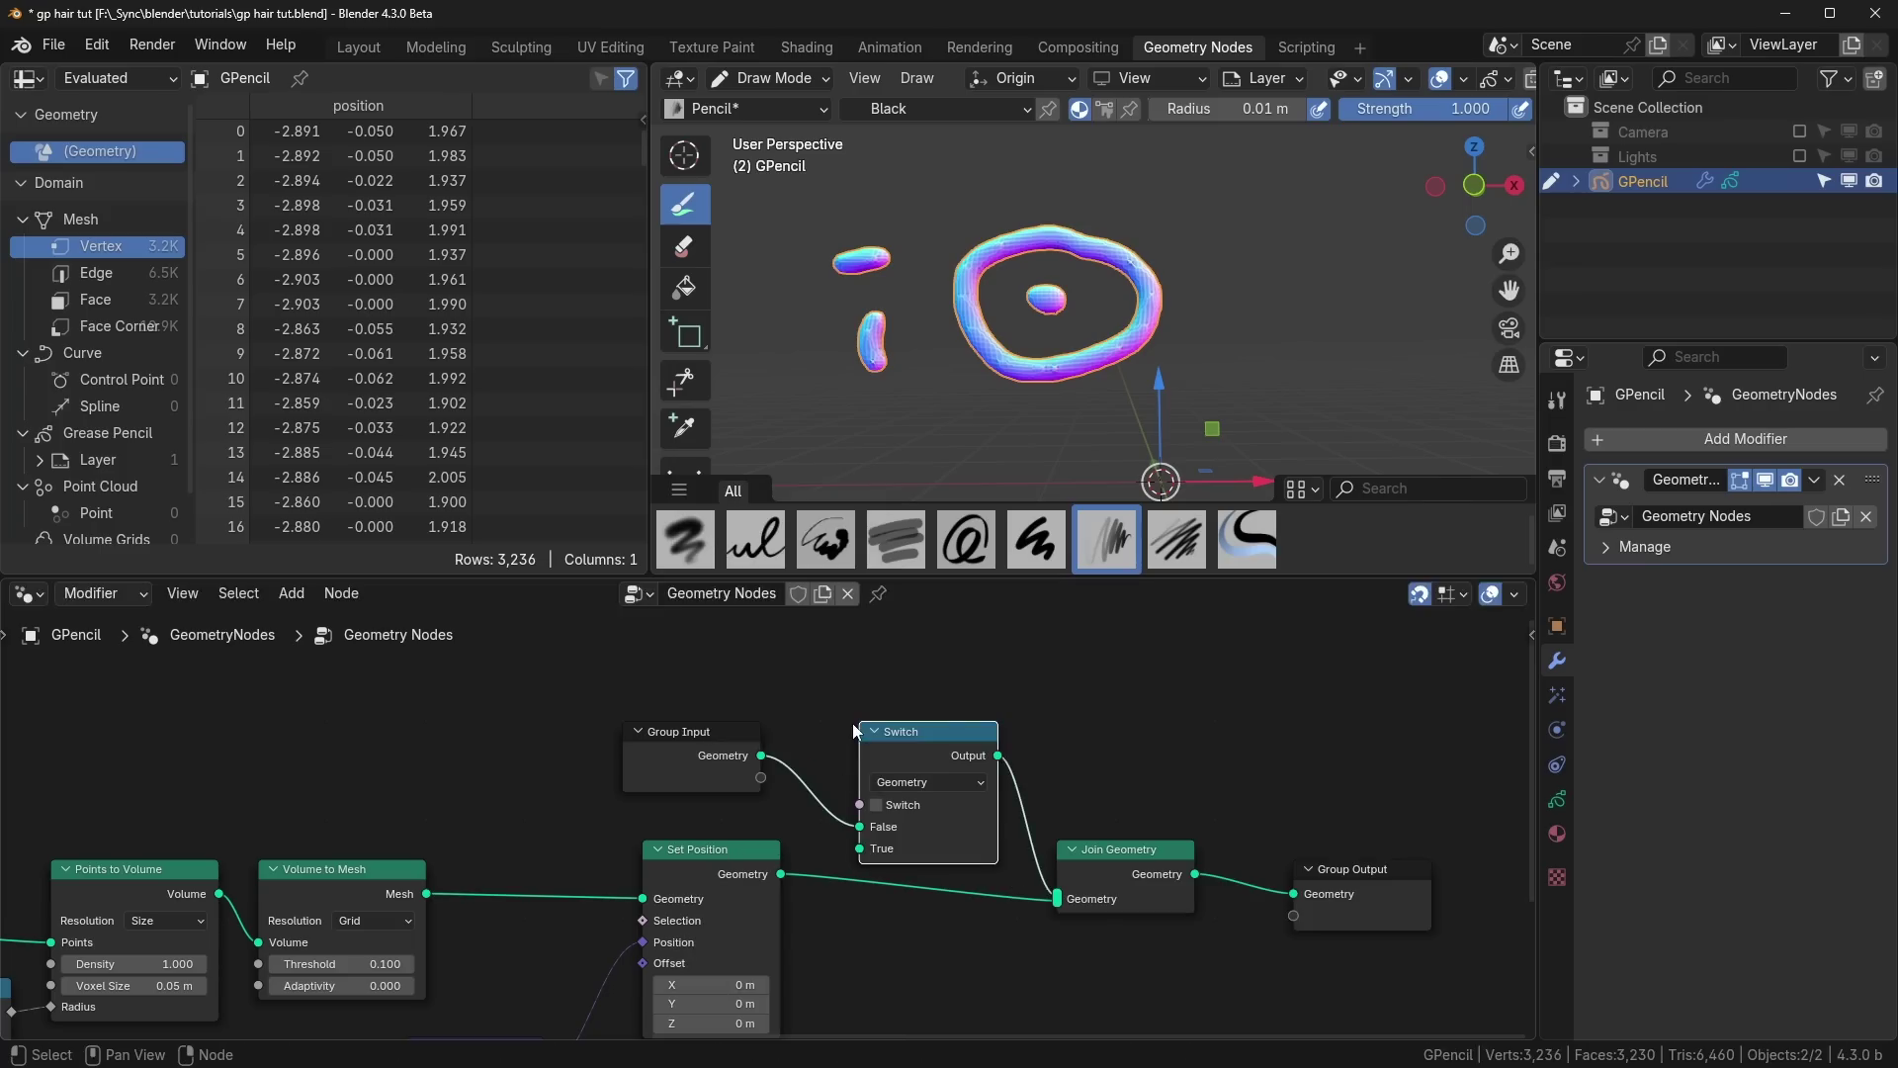
click(921, 707)
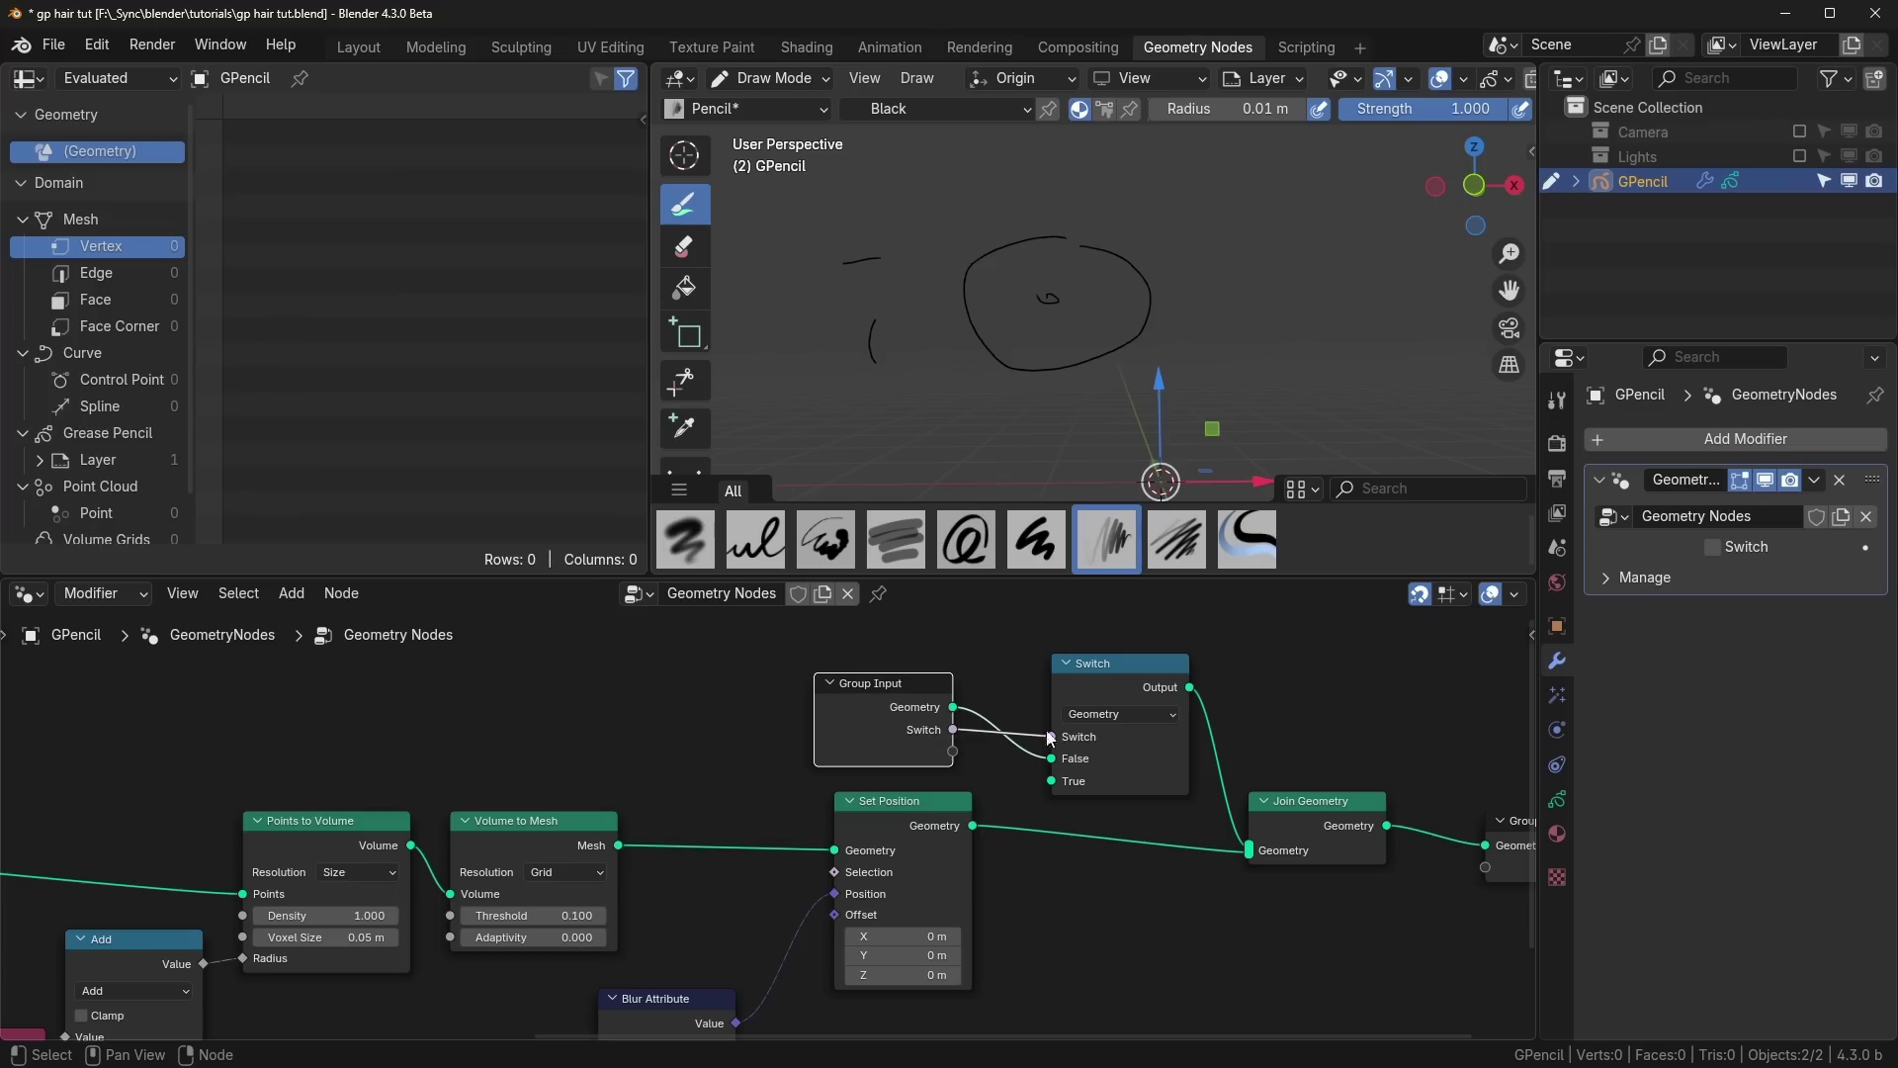
Step: Toggle the modifier's Switch option to compare the result with and without the original strokes
scroll(1003, 759, up, 2)
middle_drag(1006, 760, 784, 823)
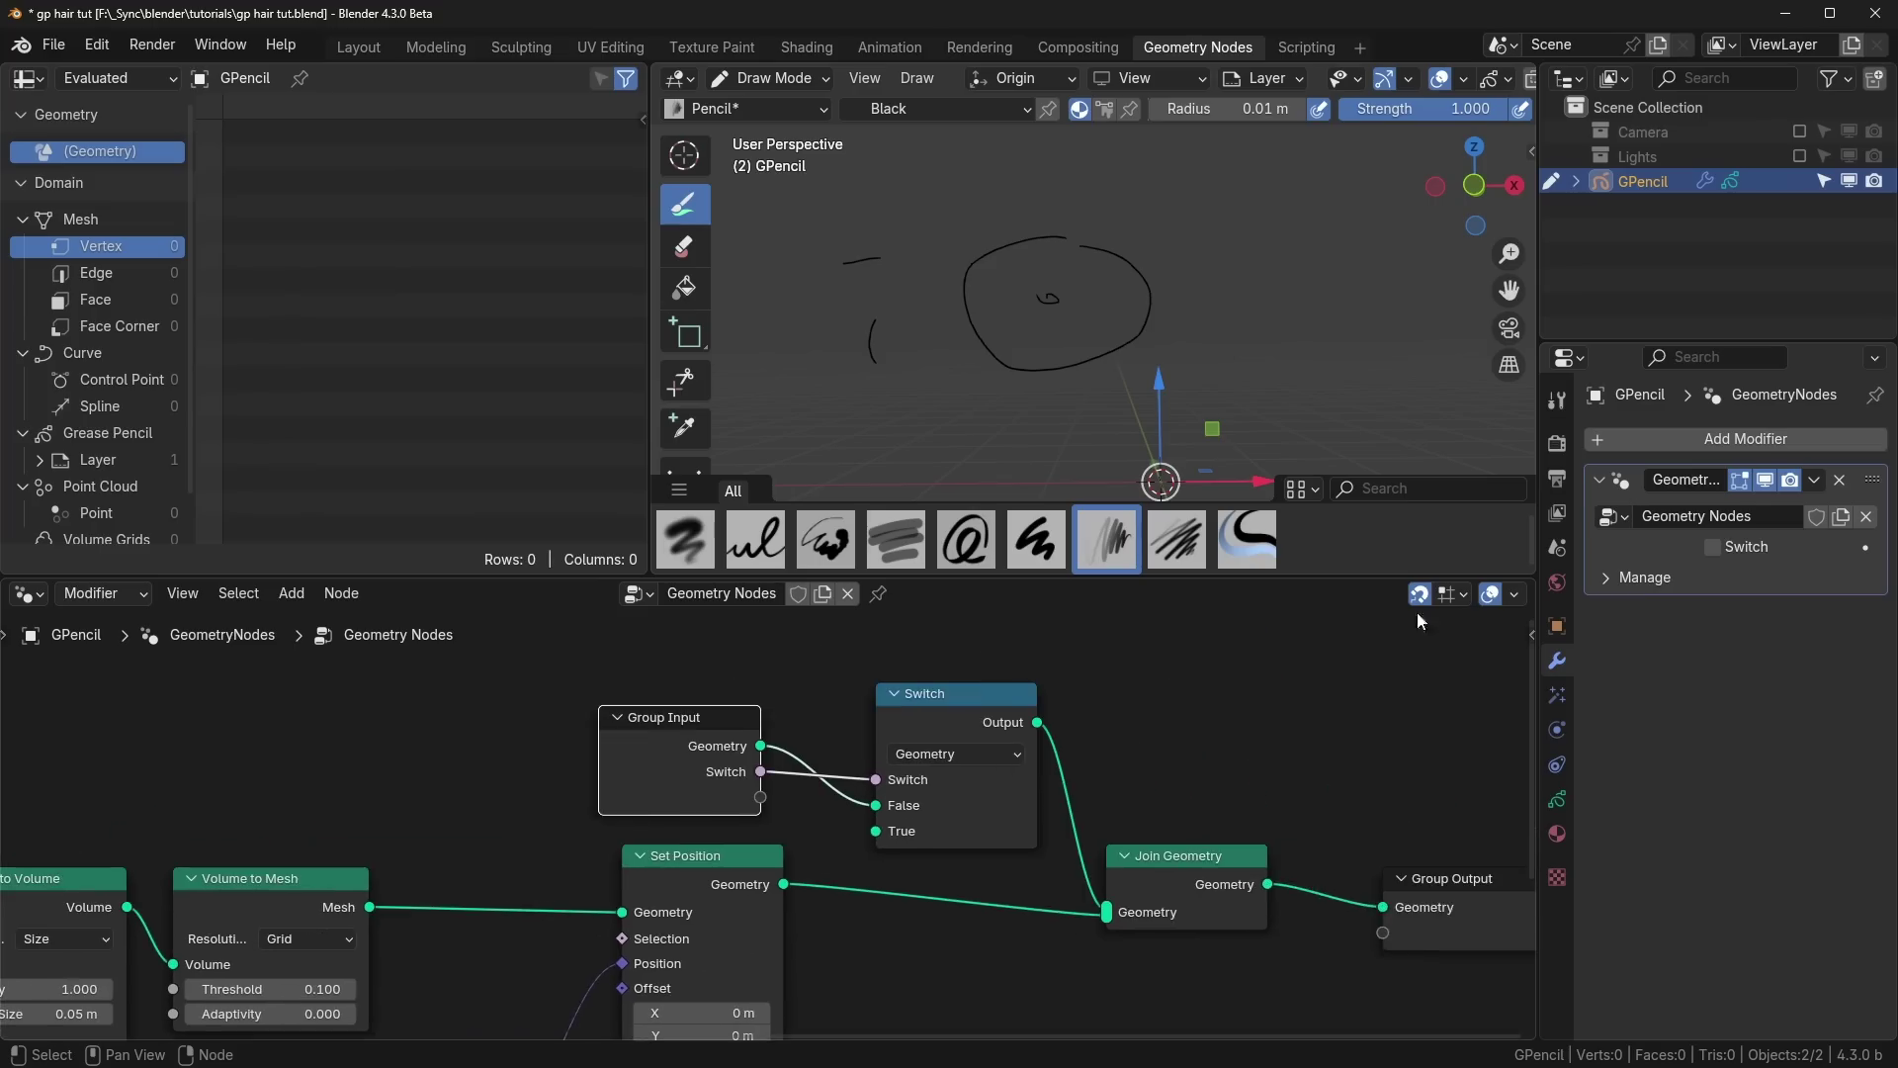
click(1712, 548)
click(1712, 548)
click(1712, 548)
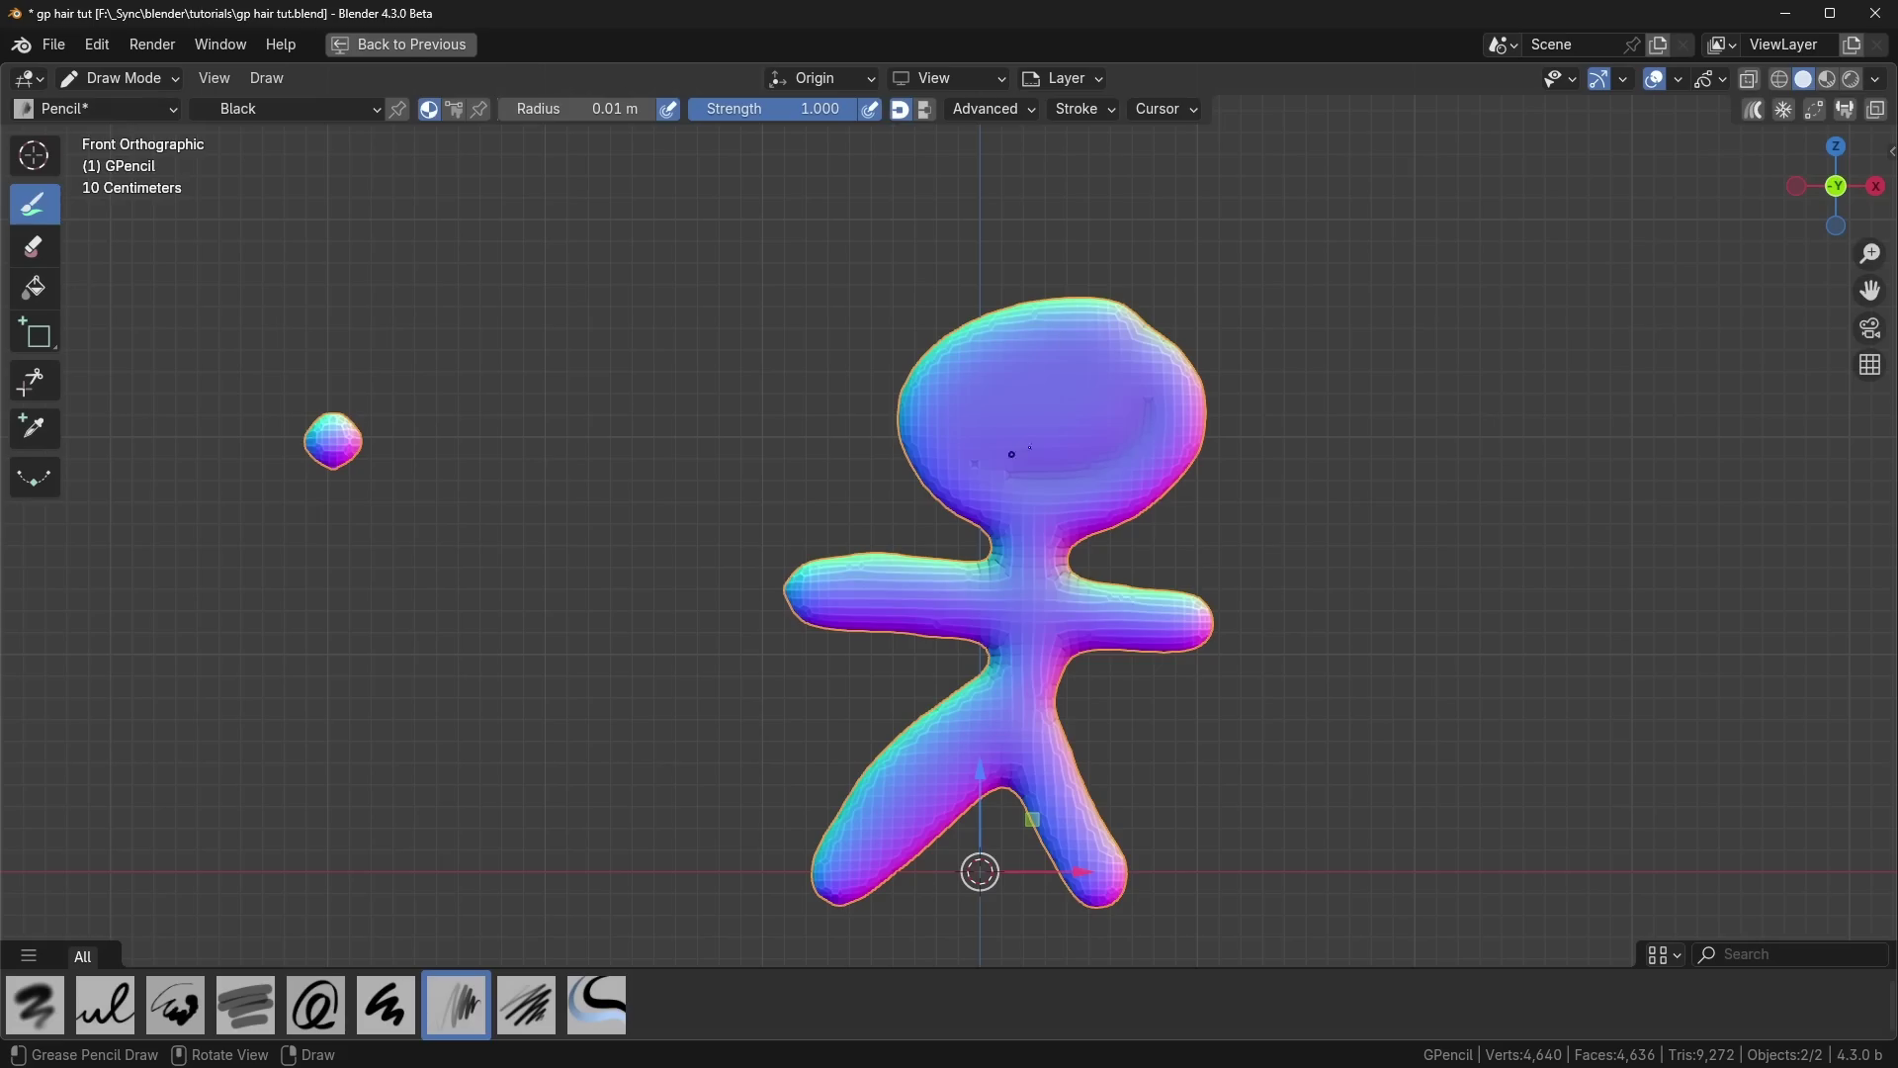
Step: Change the stick figure's Grease Pencil object from Draw Mode to Object Mode
middle_drag(806, 544, 1131, 551)
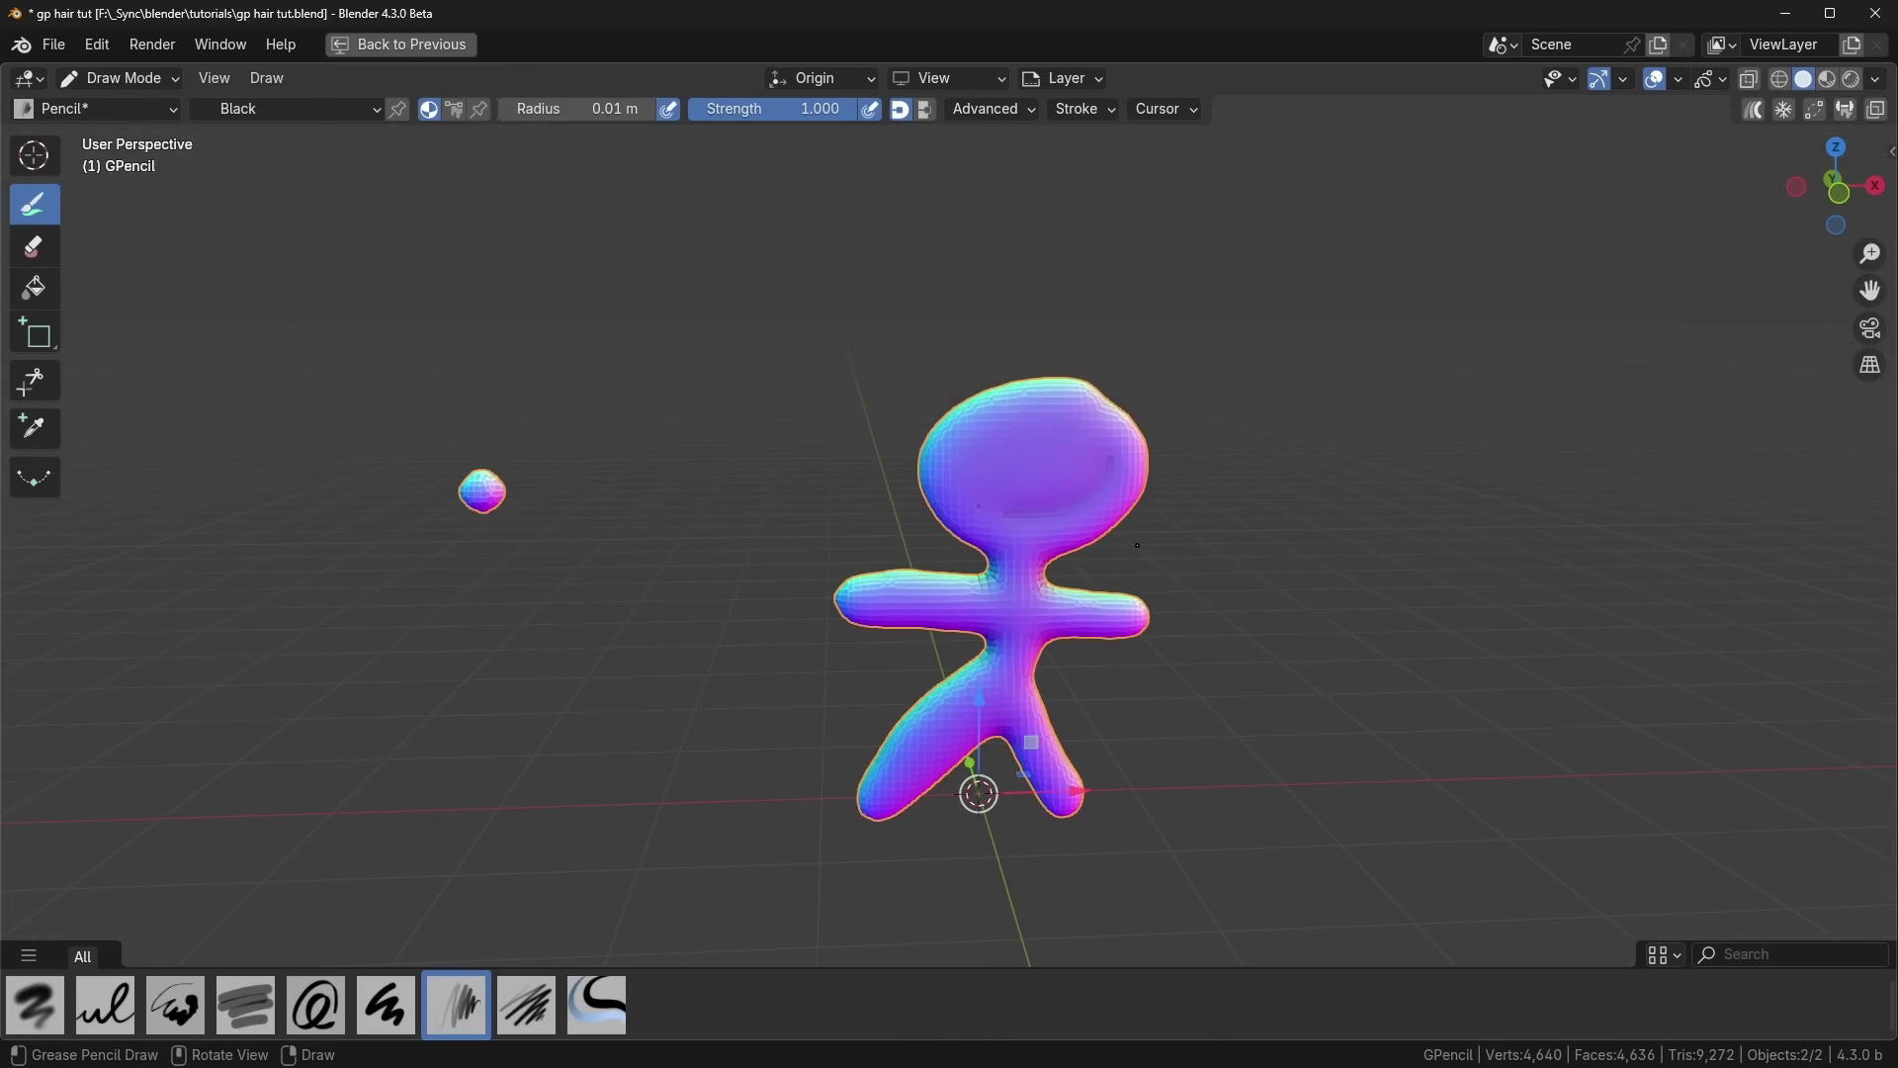
key(ctrl+Tab)
click(1017, 531)
Step: Check which object operations are offered for the Grease Pencil figure, and restore the multi-editor layout
scroll(1080, 479, up, 3)
right_click(1084, 478)
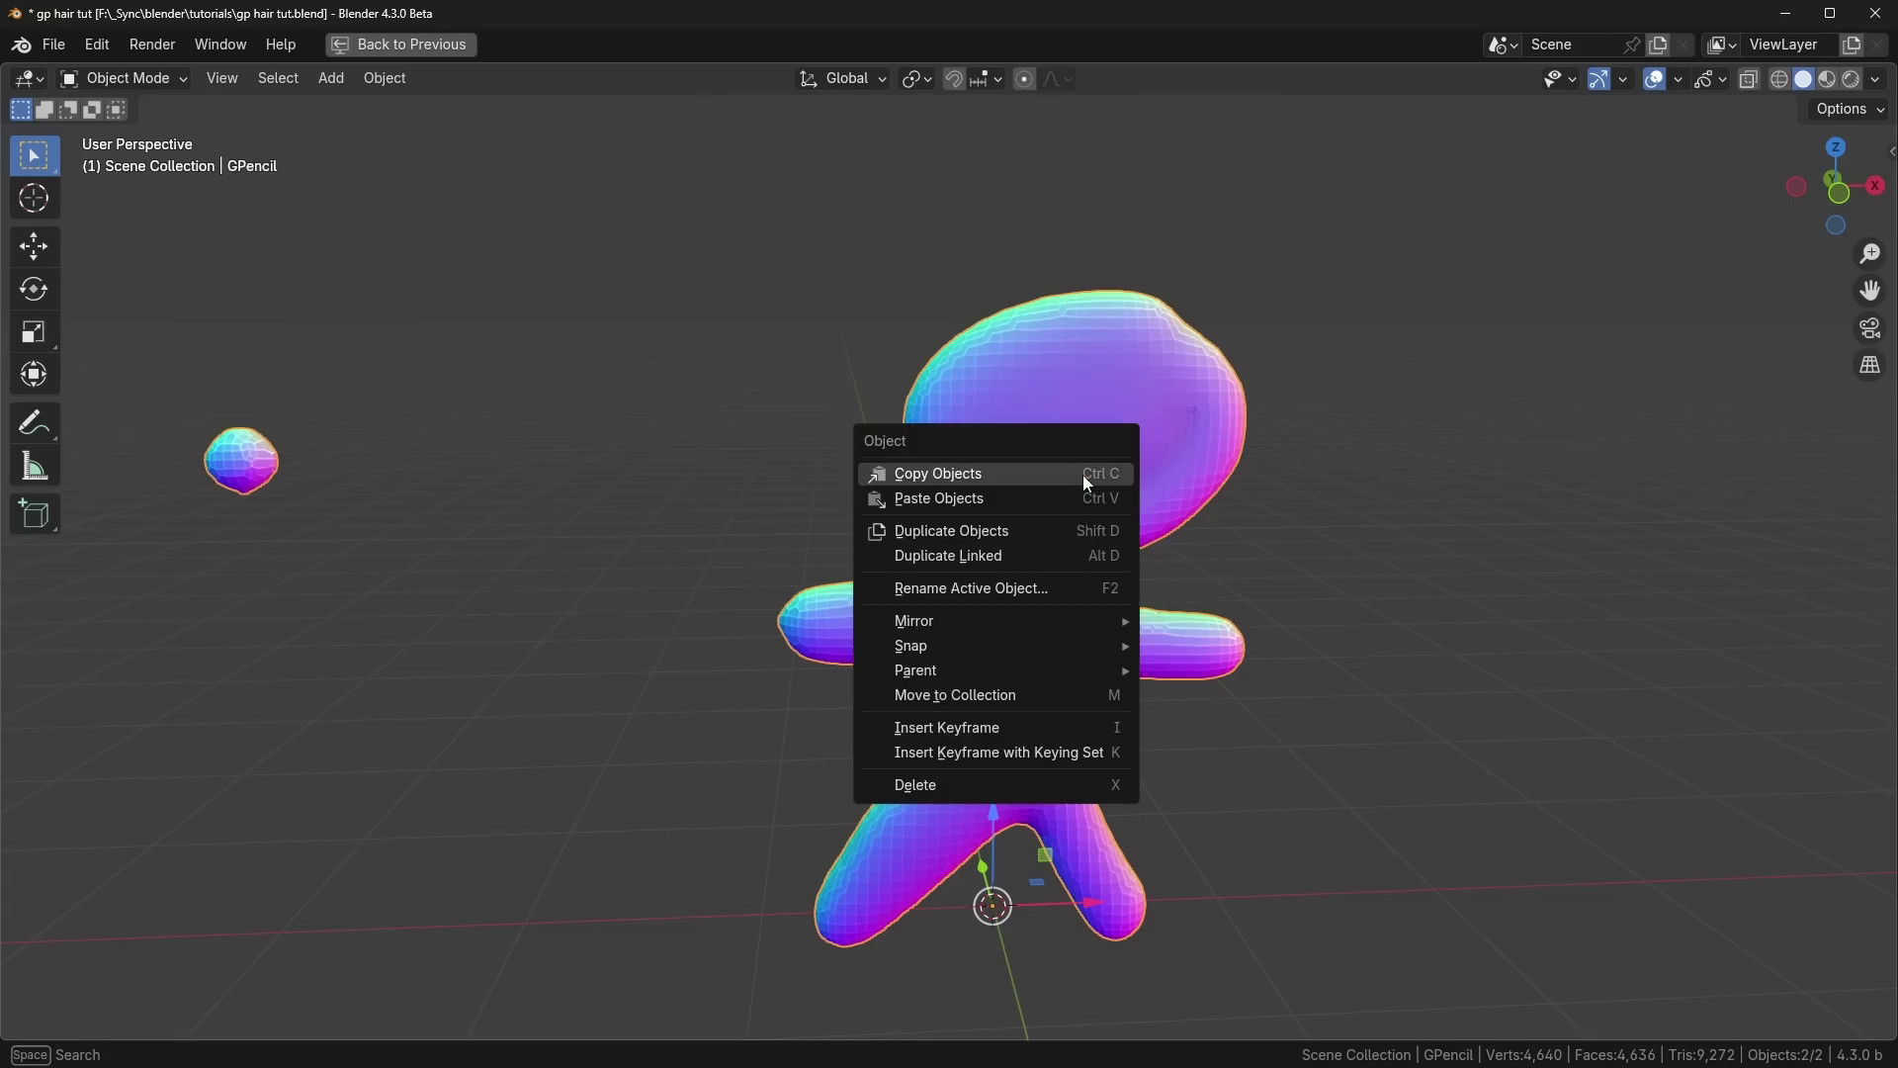
right_click(1028, 580)
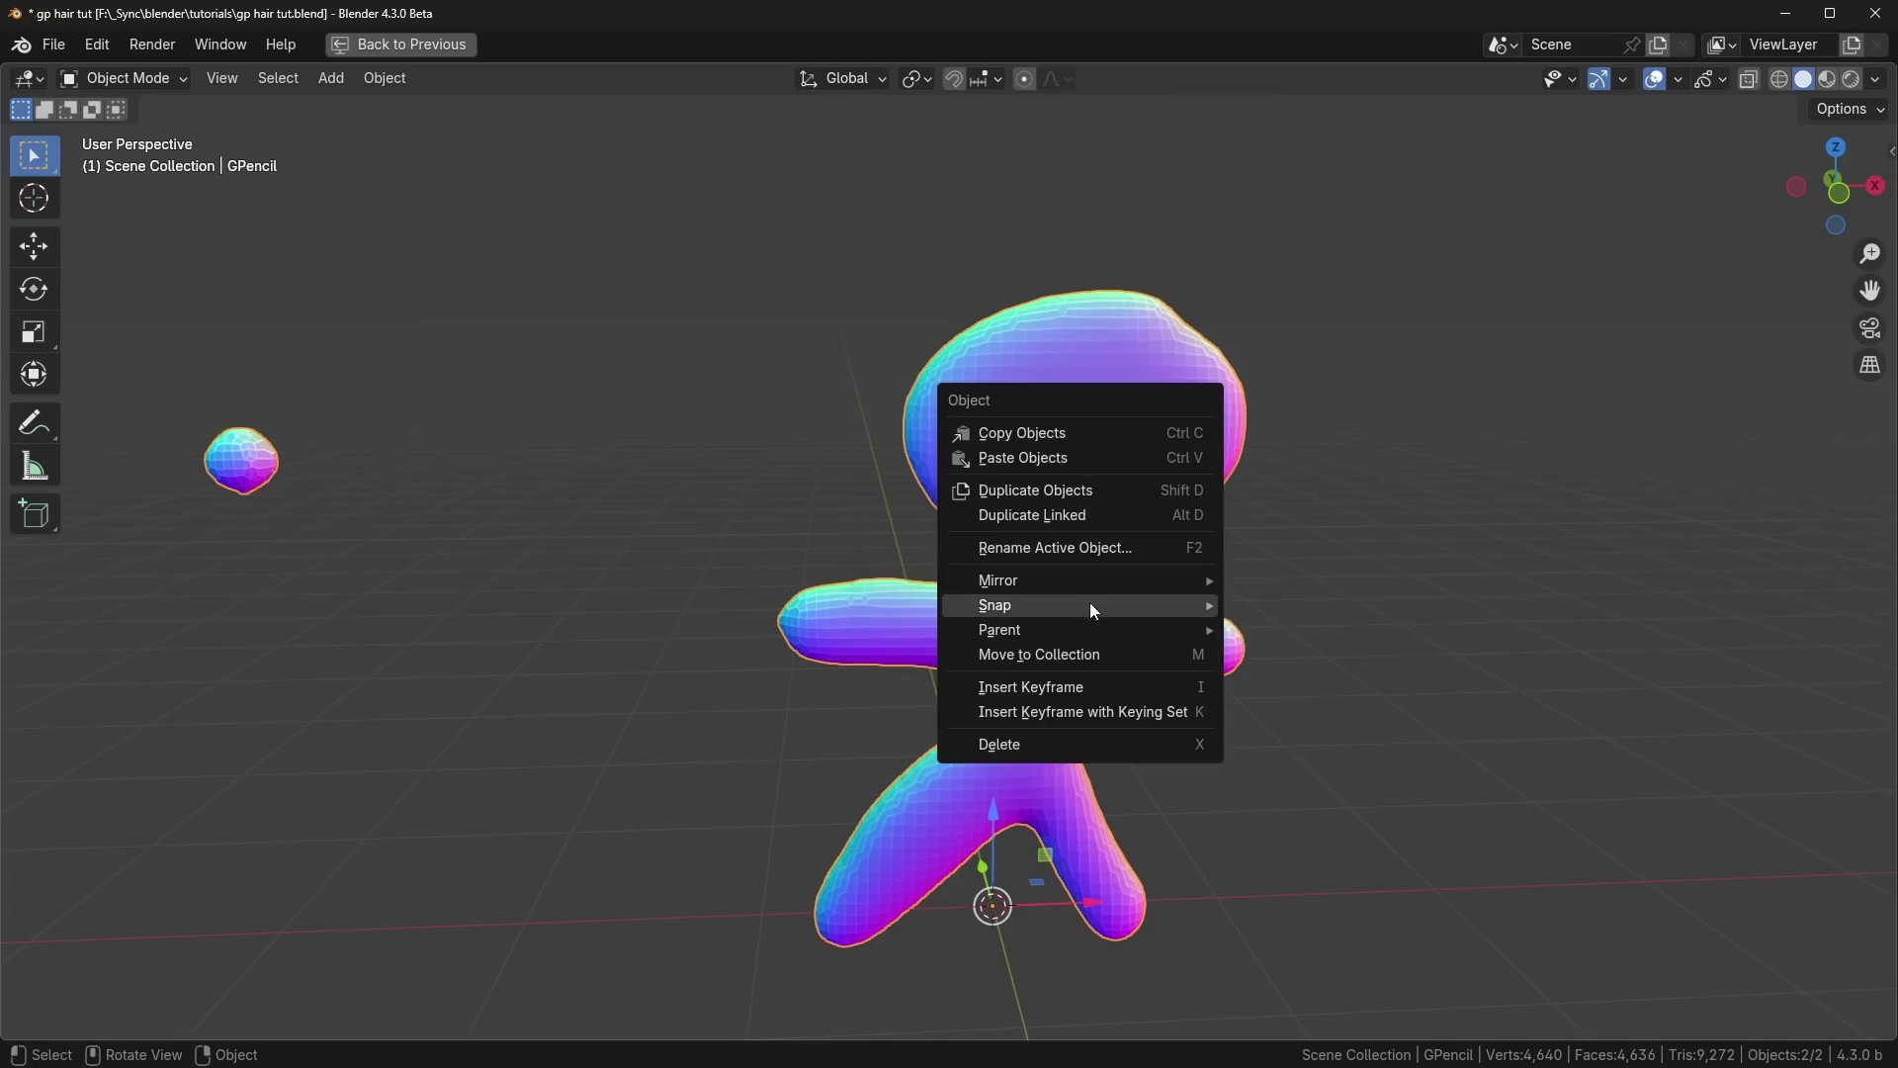
mouse_move(1094, 598)
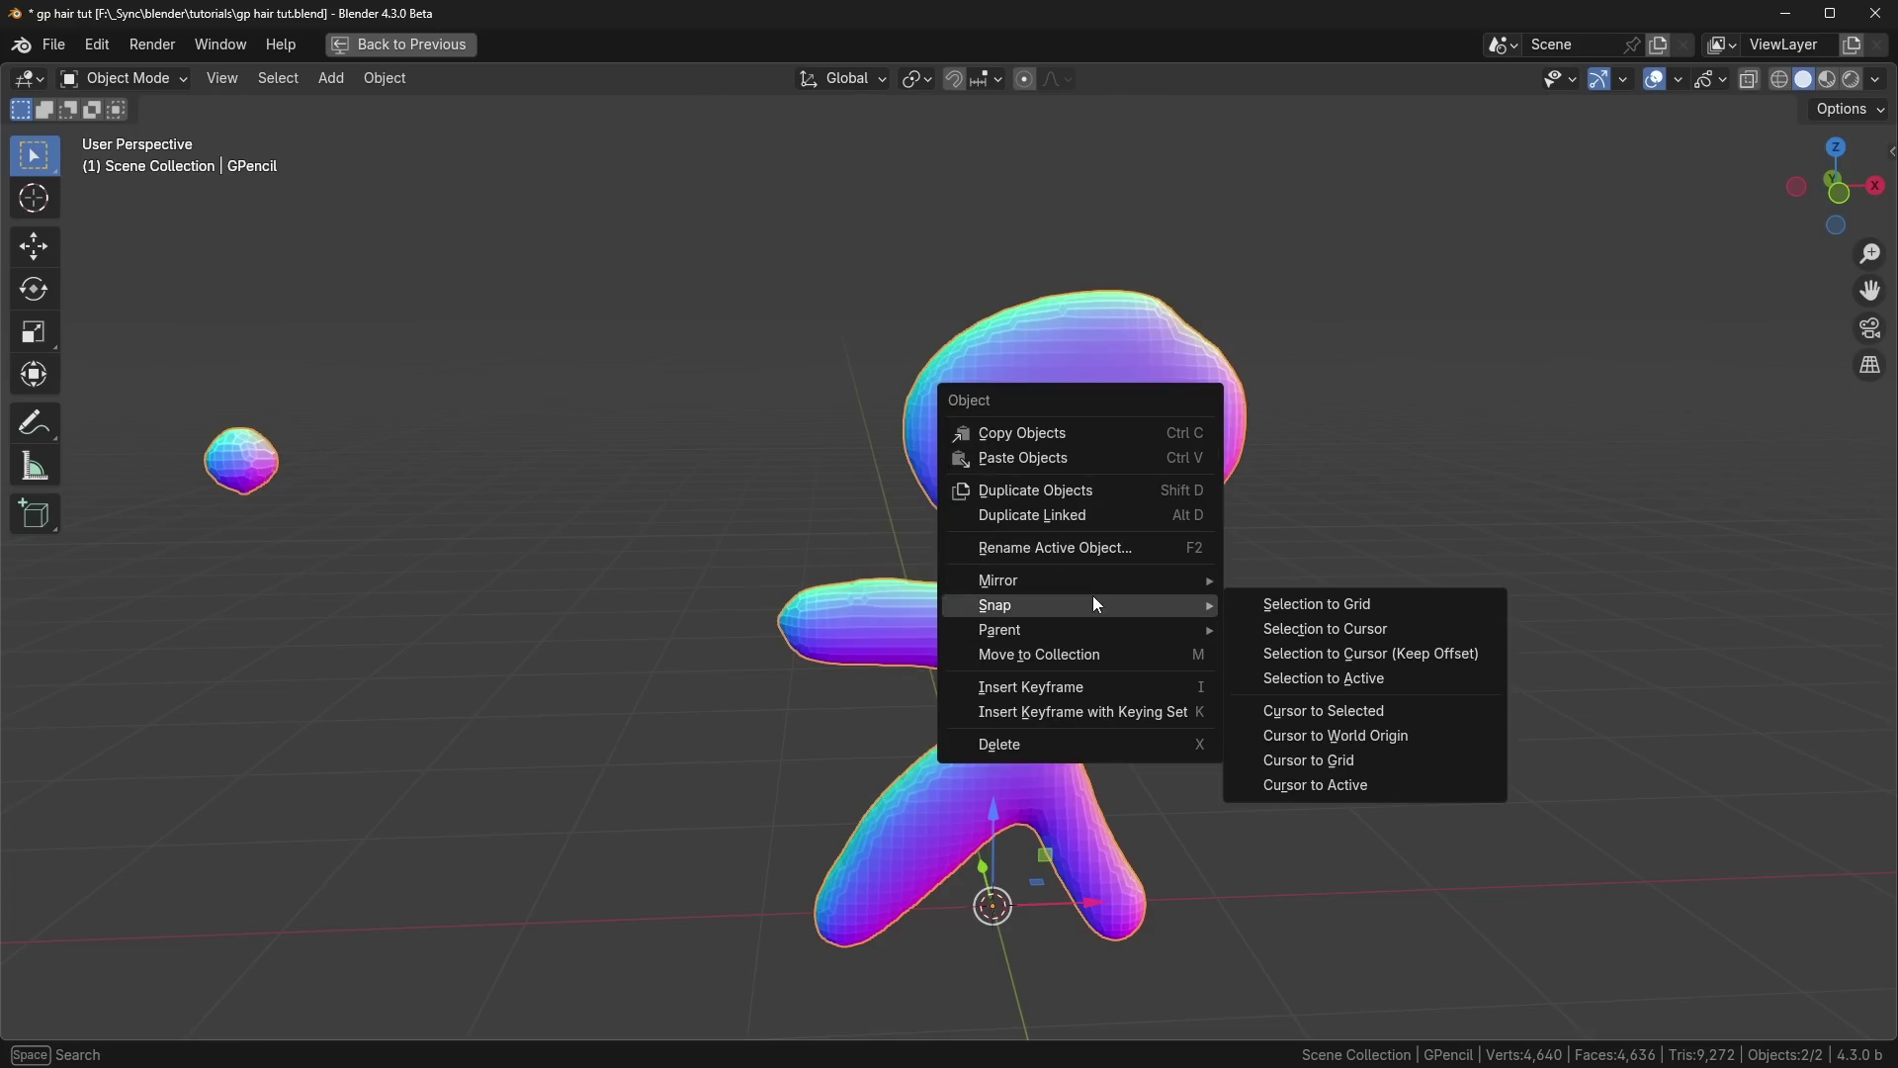
key(Escape)
key(ctrl+space)
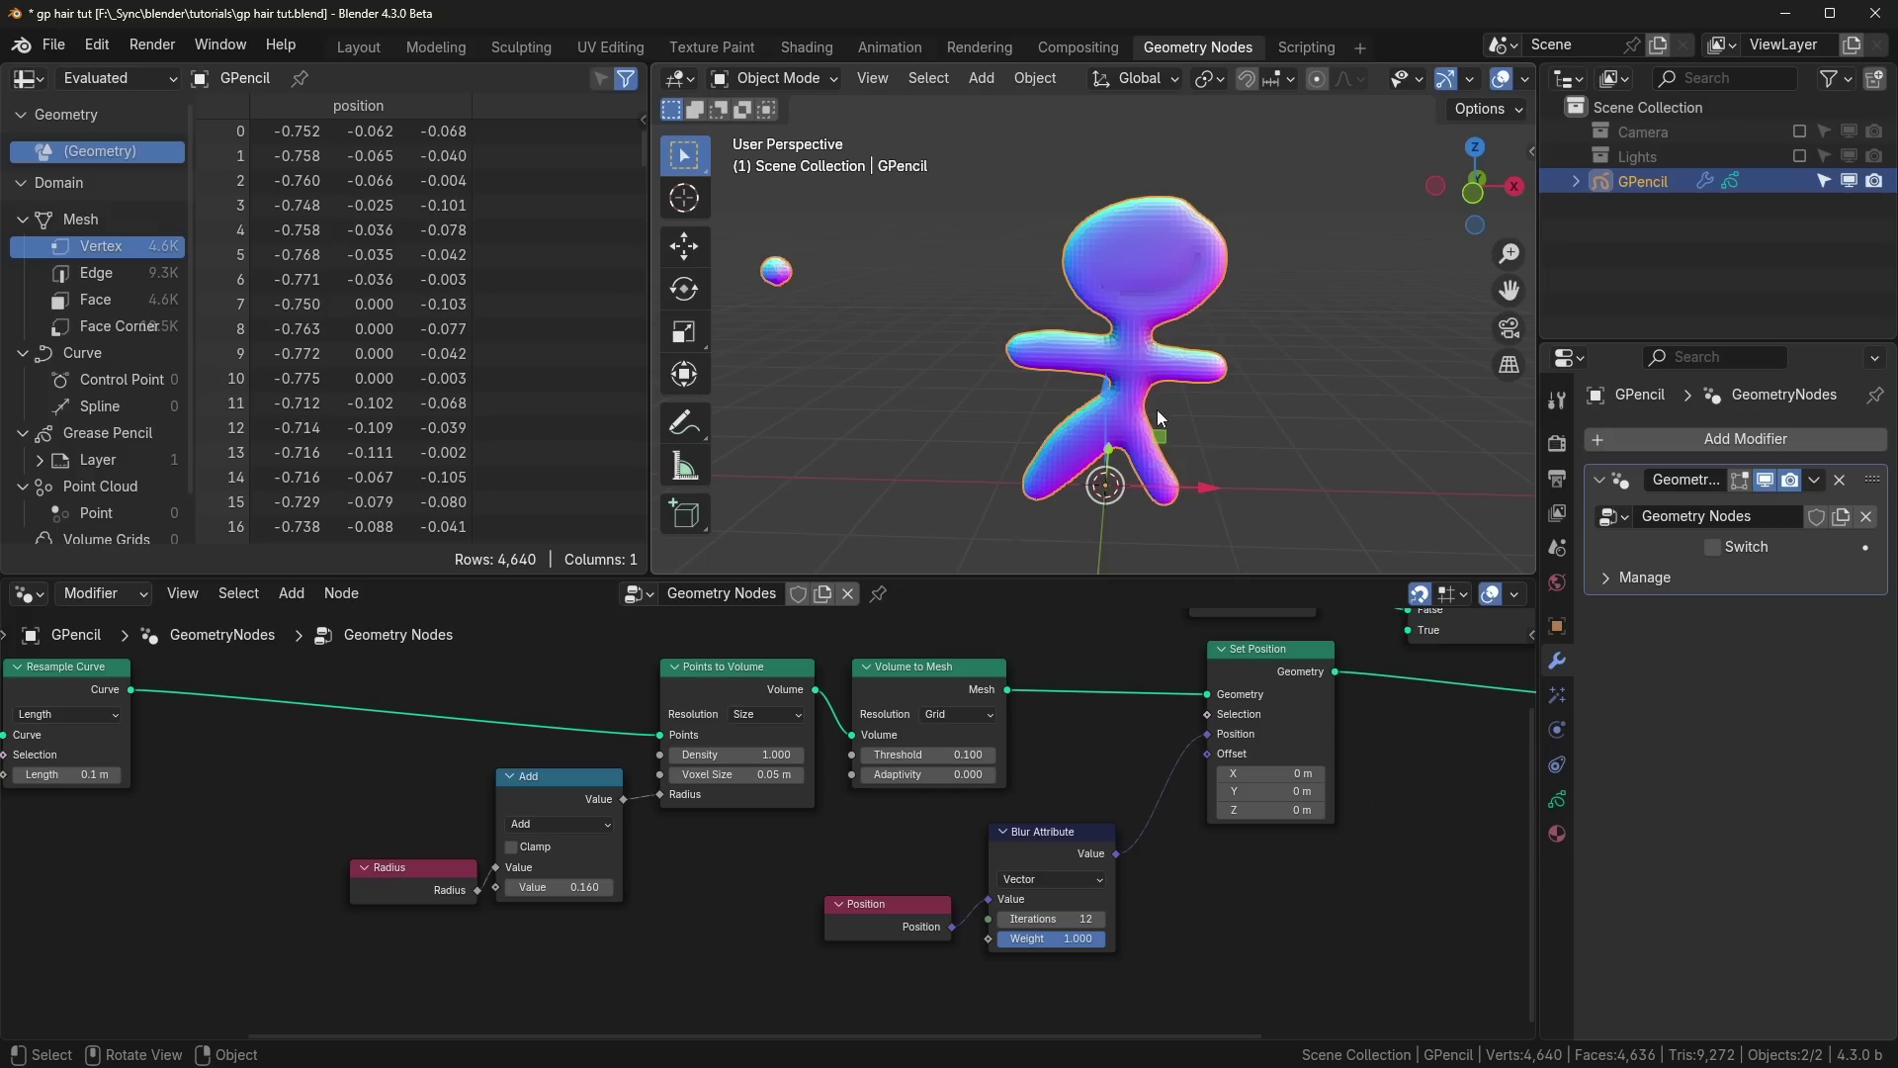
Step: Add a mesh Plane and create a new Geometry Nodes setup on it
click(1320, 320)
key(shift+a)
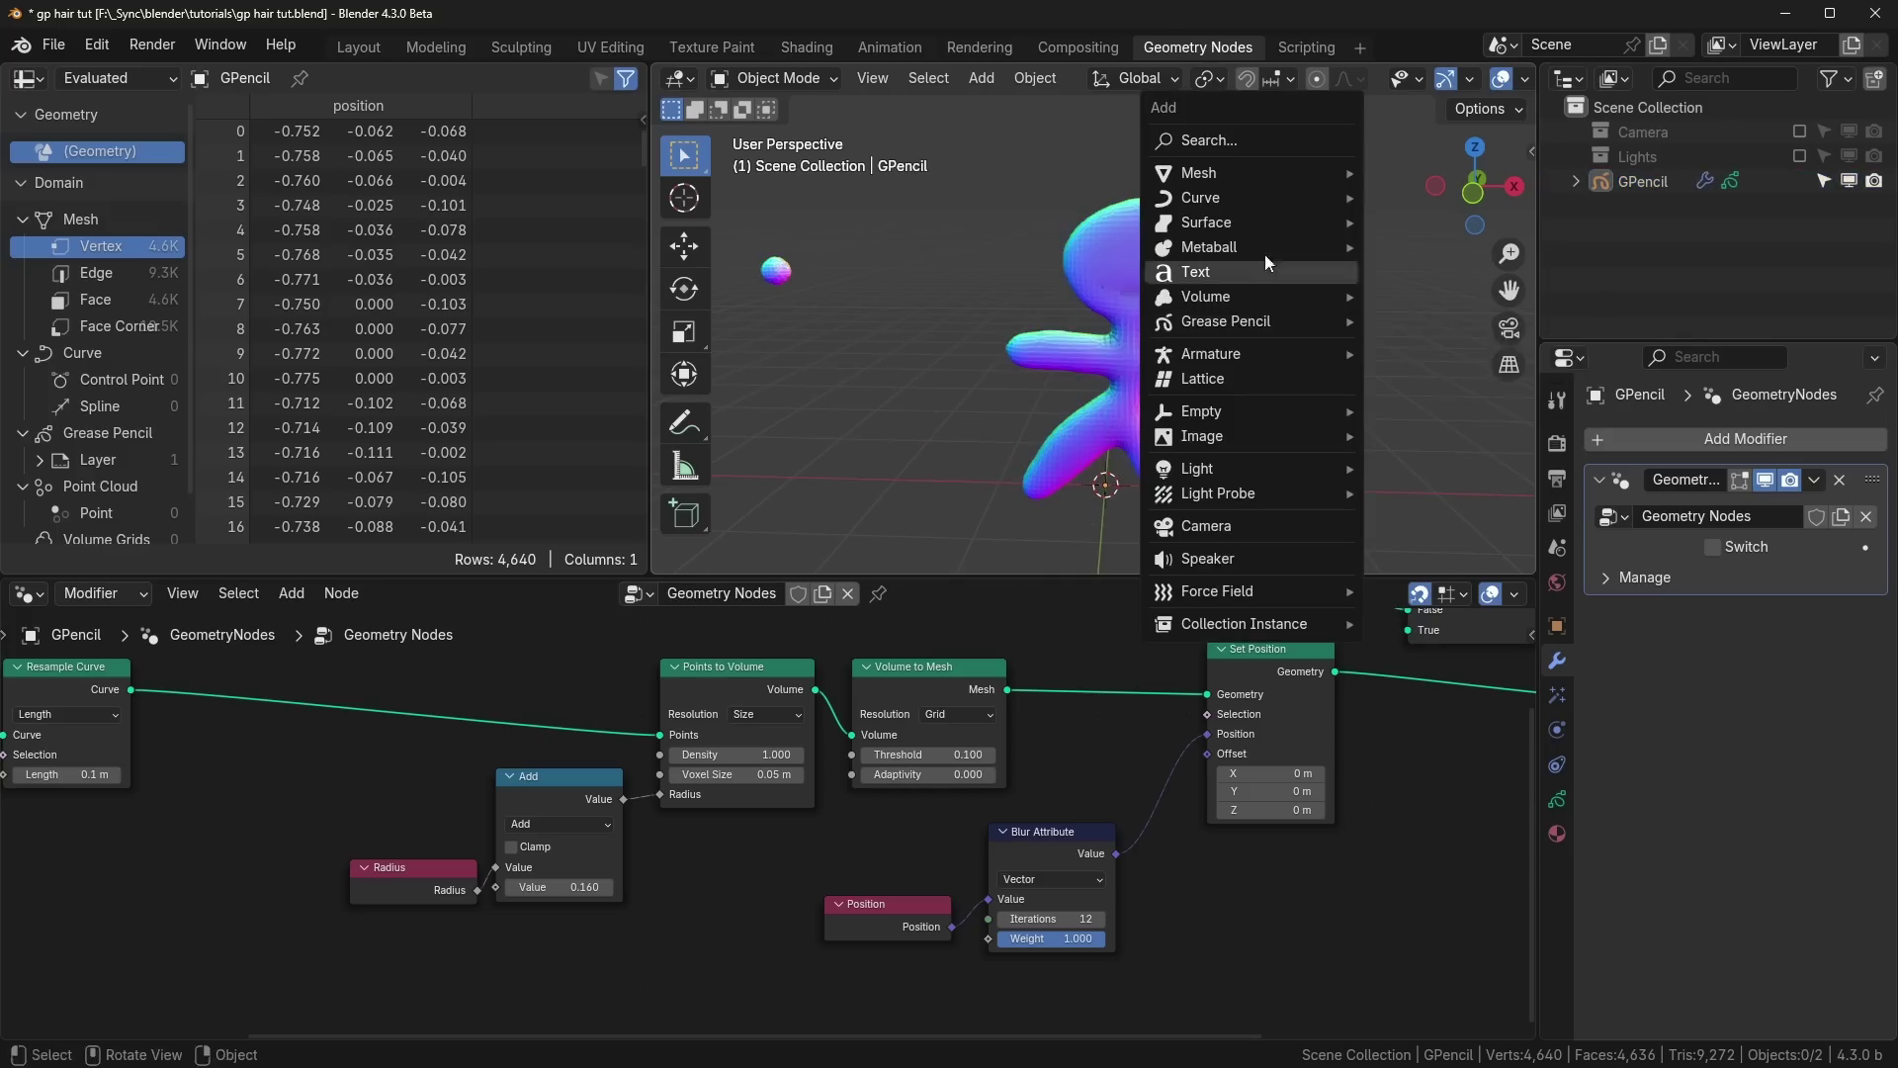
mouse_move(1232, 172)
click(1439, 170)
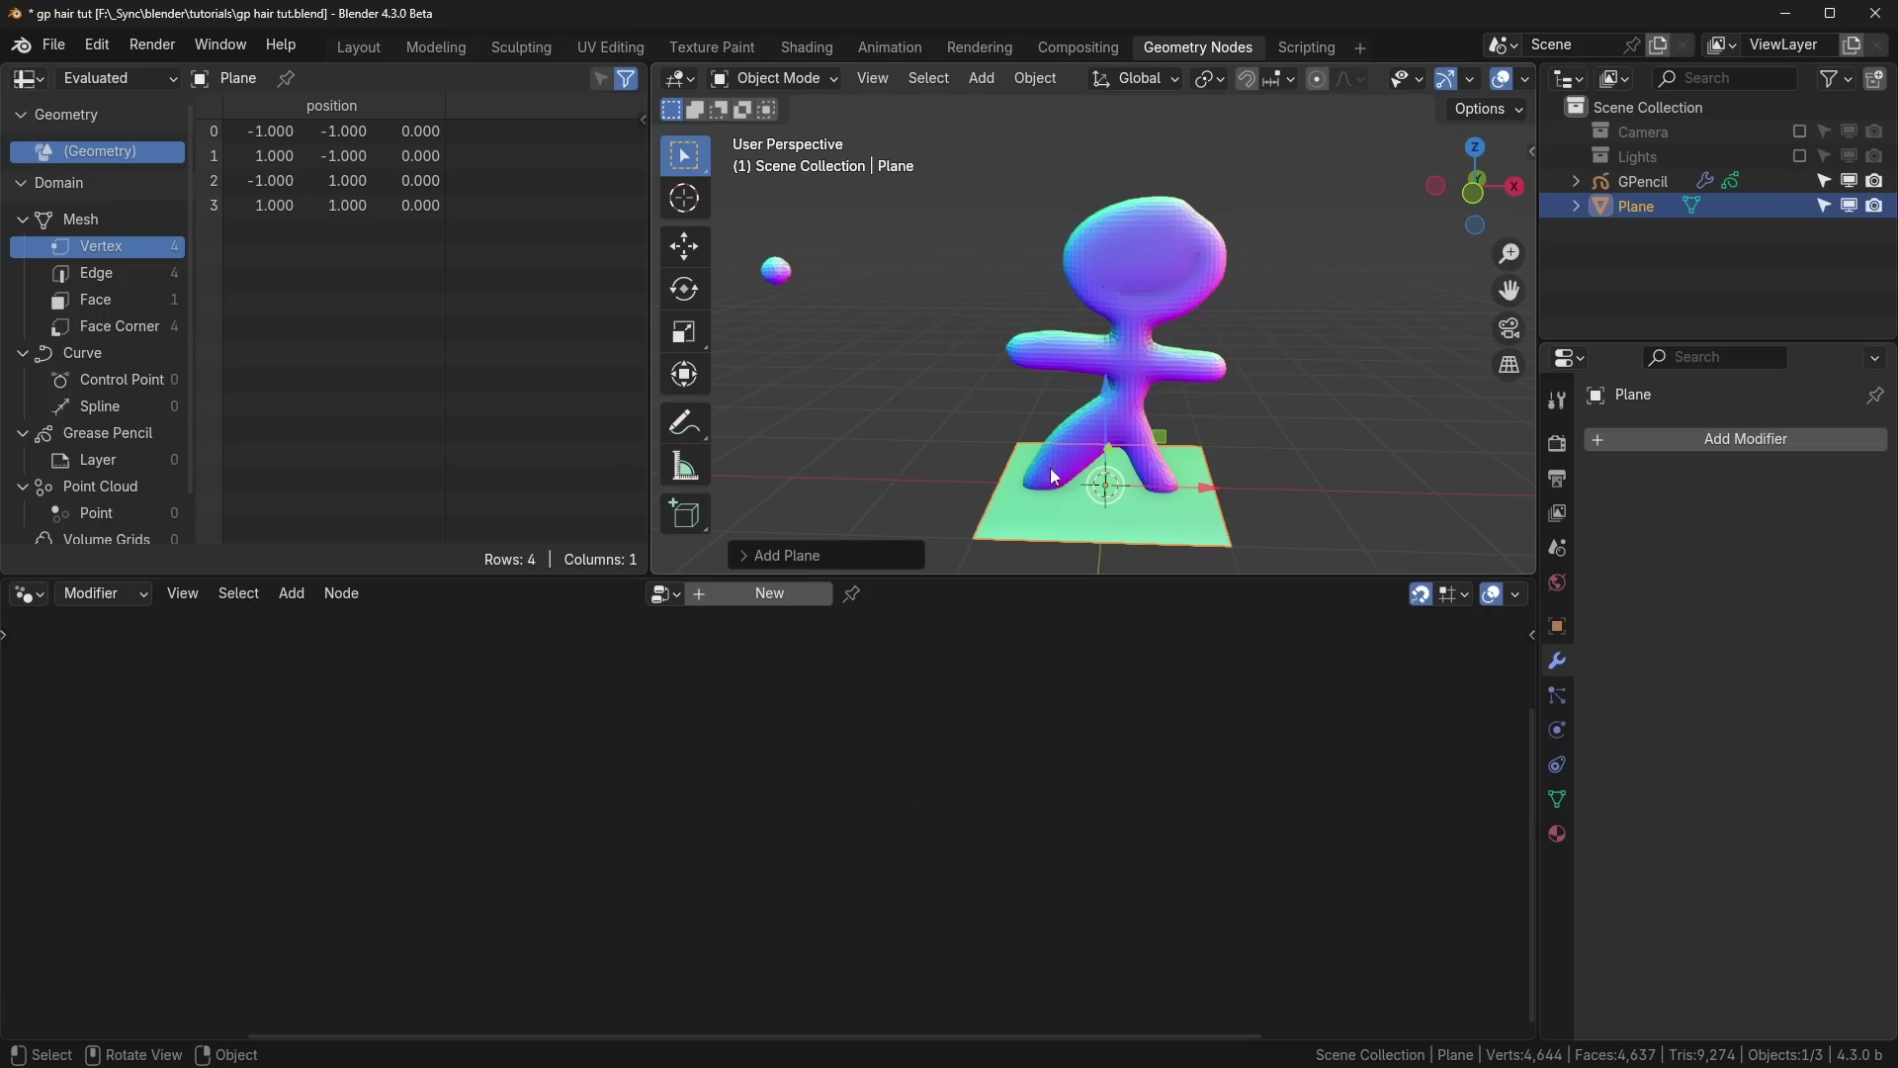
click(775, 597)
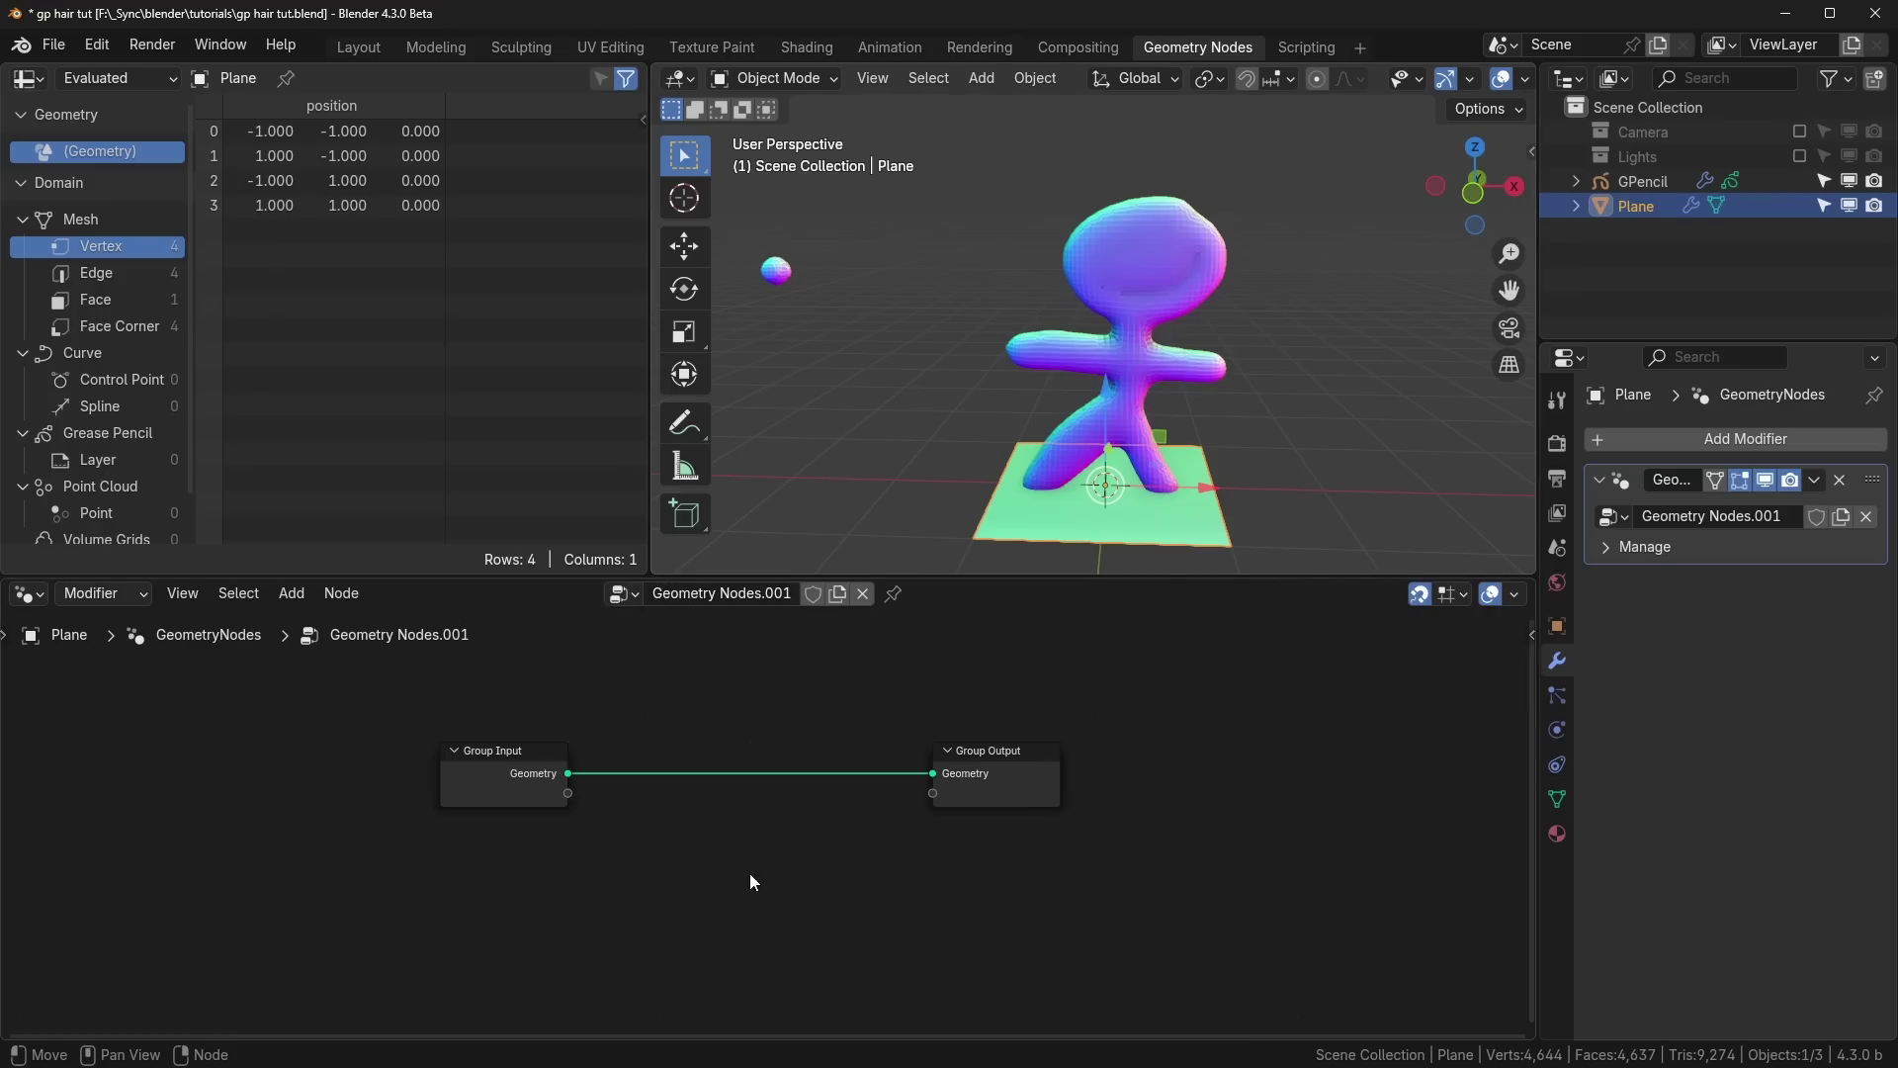
Step: Bring GPencil into the plane's node tree as an Object Info node and connect its Geometry to Group Output
click(1630, 184)
drag(1282, 636, 687, 828)
drag(732, 925, 927, 781)
drag(648, 859, 684, 767)
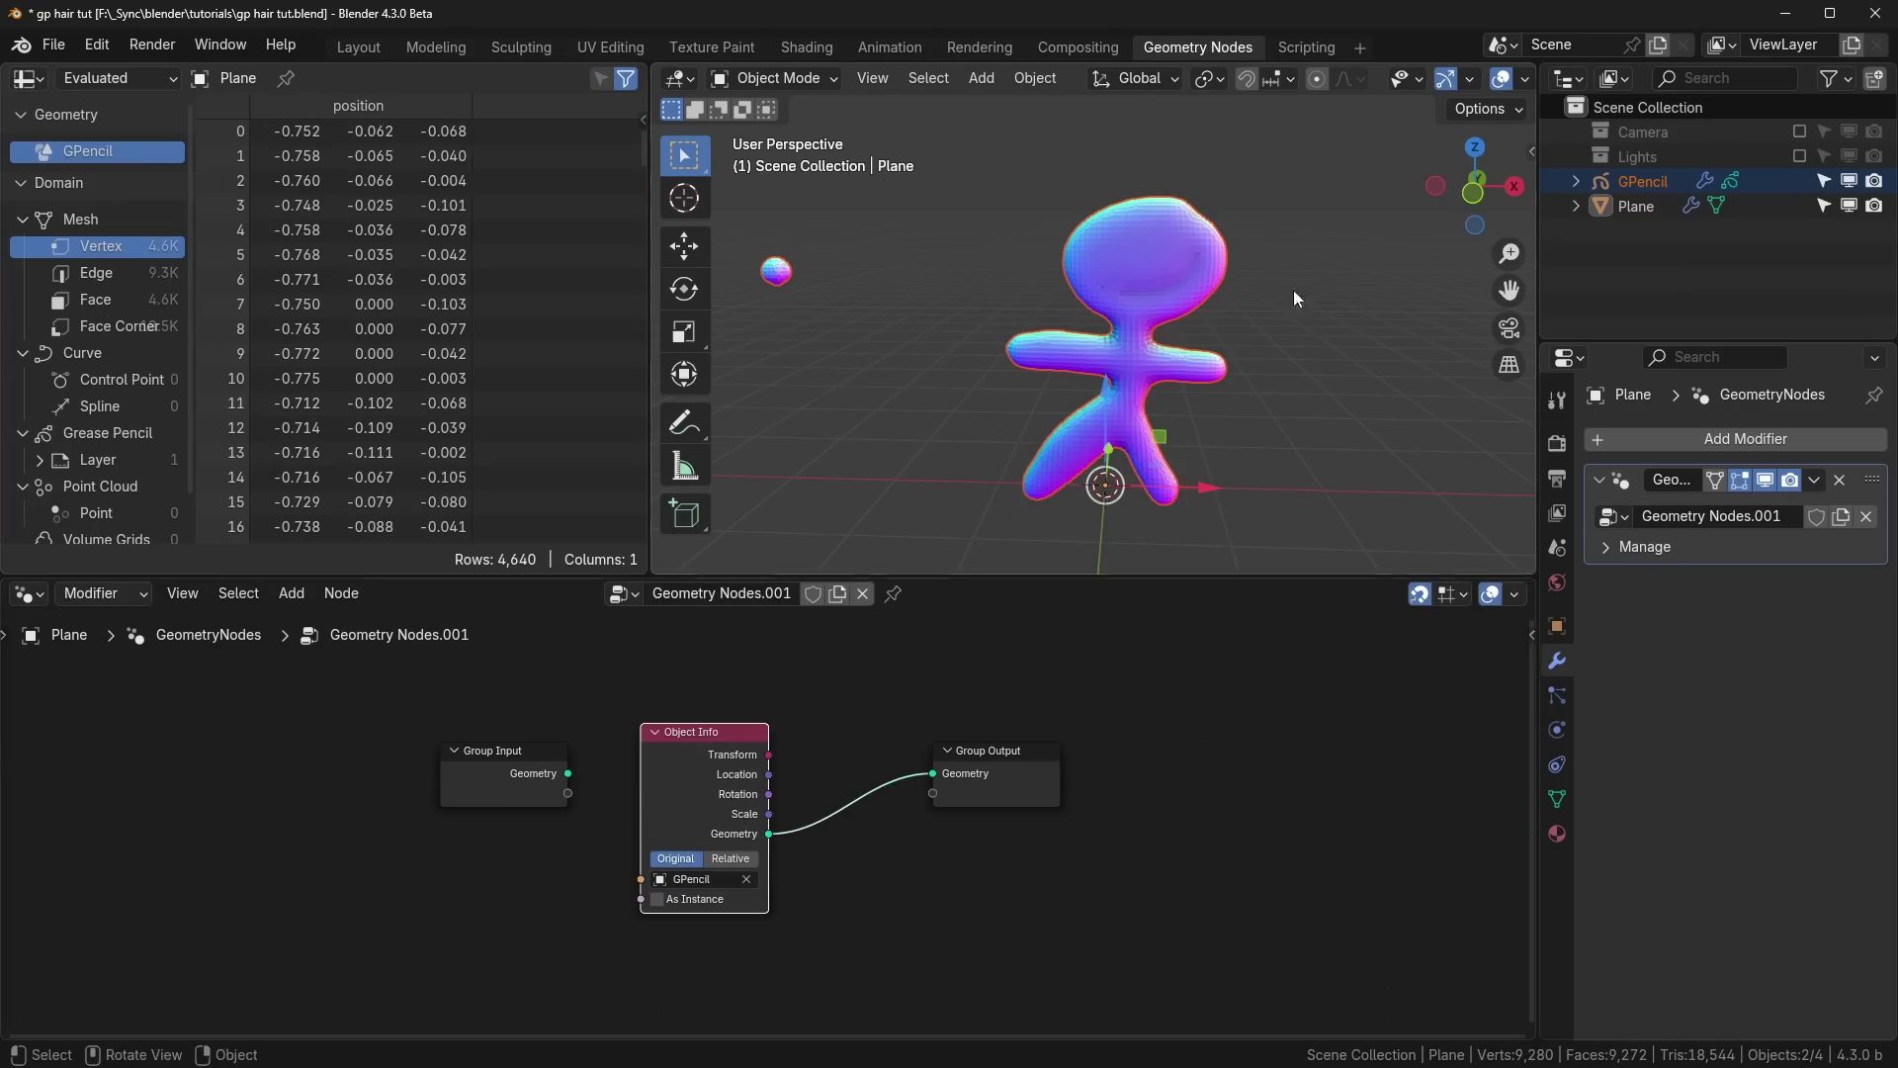
Step: Hide the original GPencil object in the viewport and convert the Plane object to a mesh
click(1849, 182)
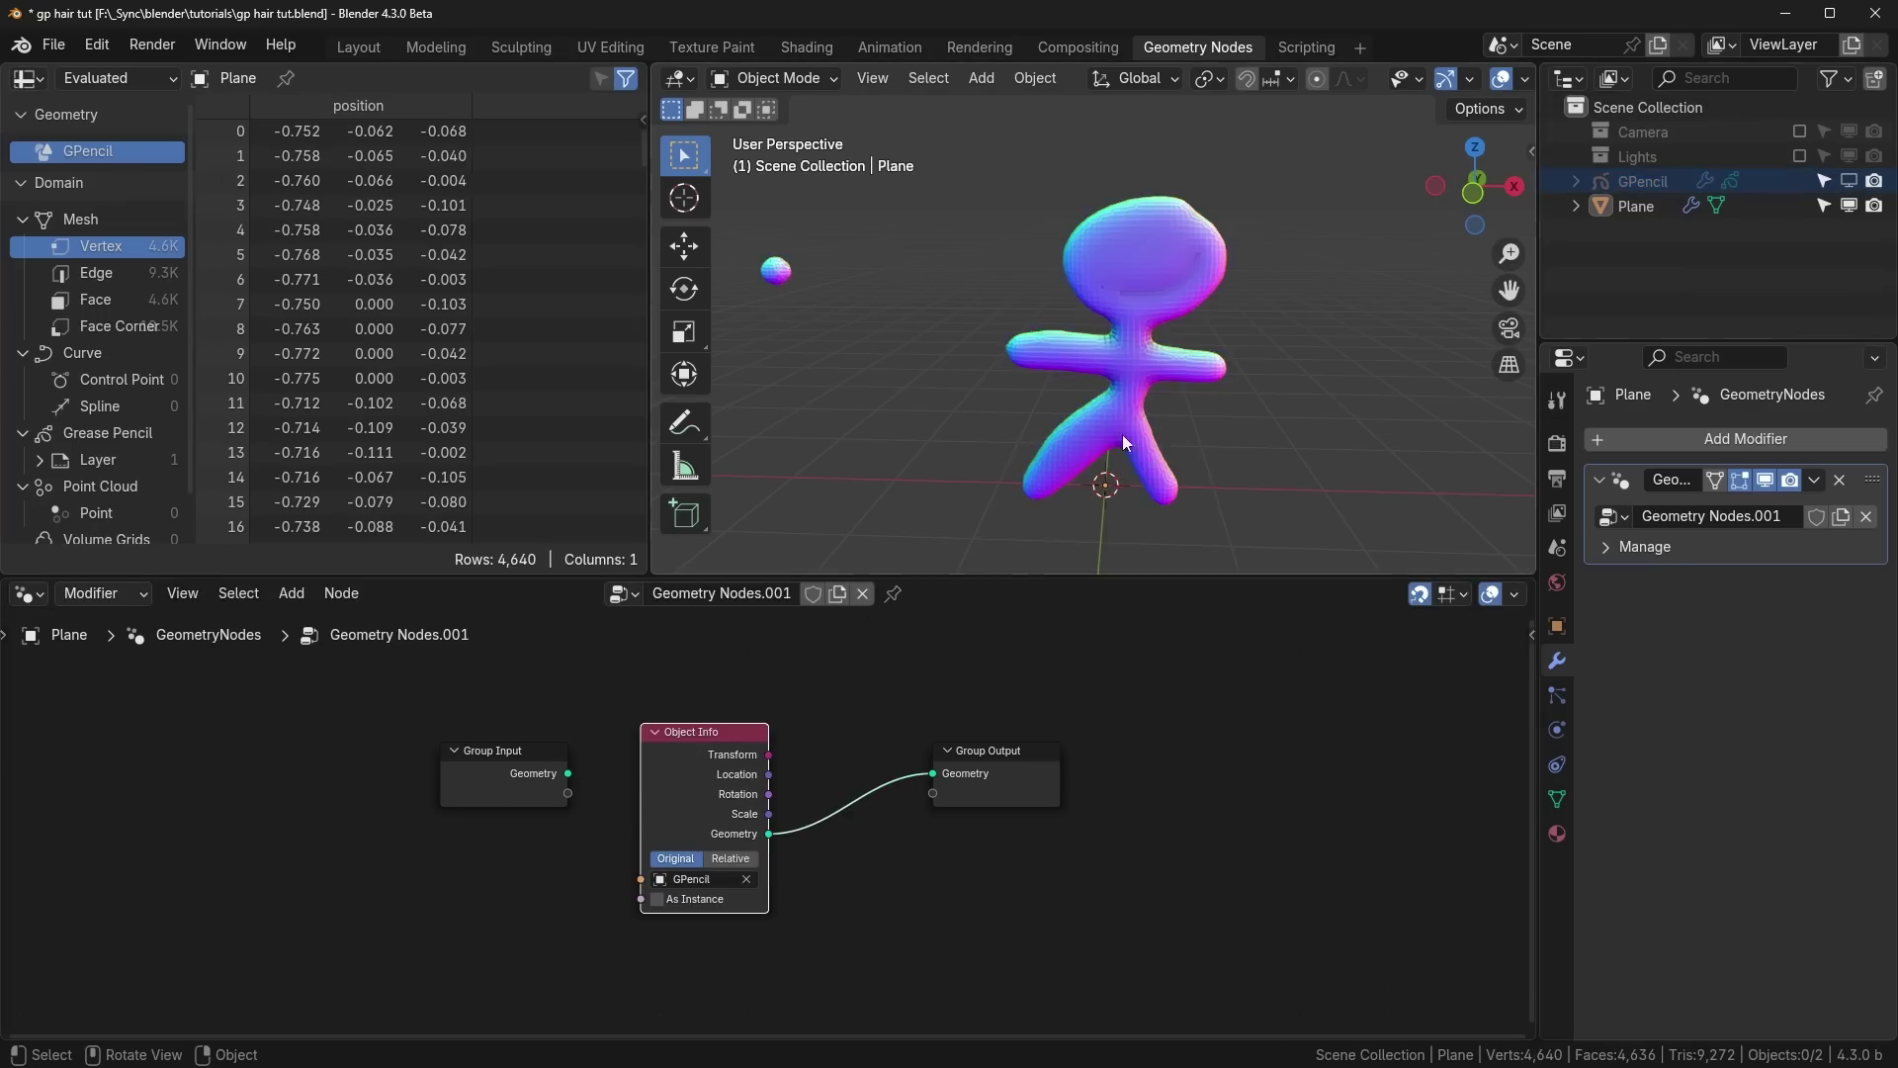
scroll(1193, 272, up, 2)
click(1194, 275)
right_click(1194, 275)
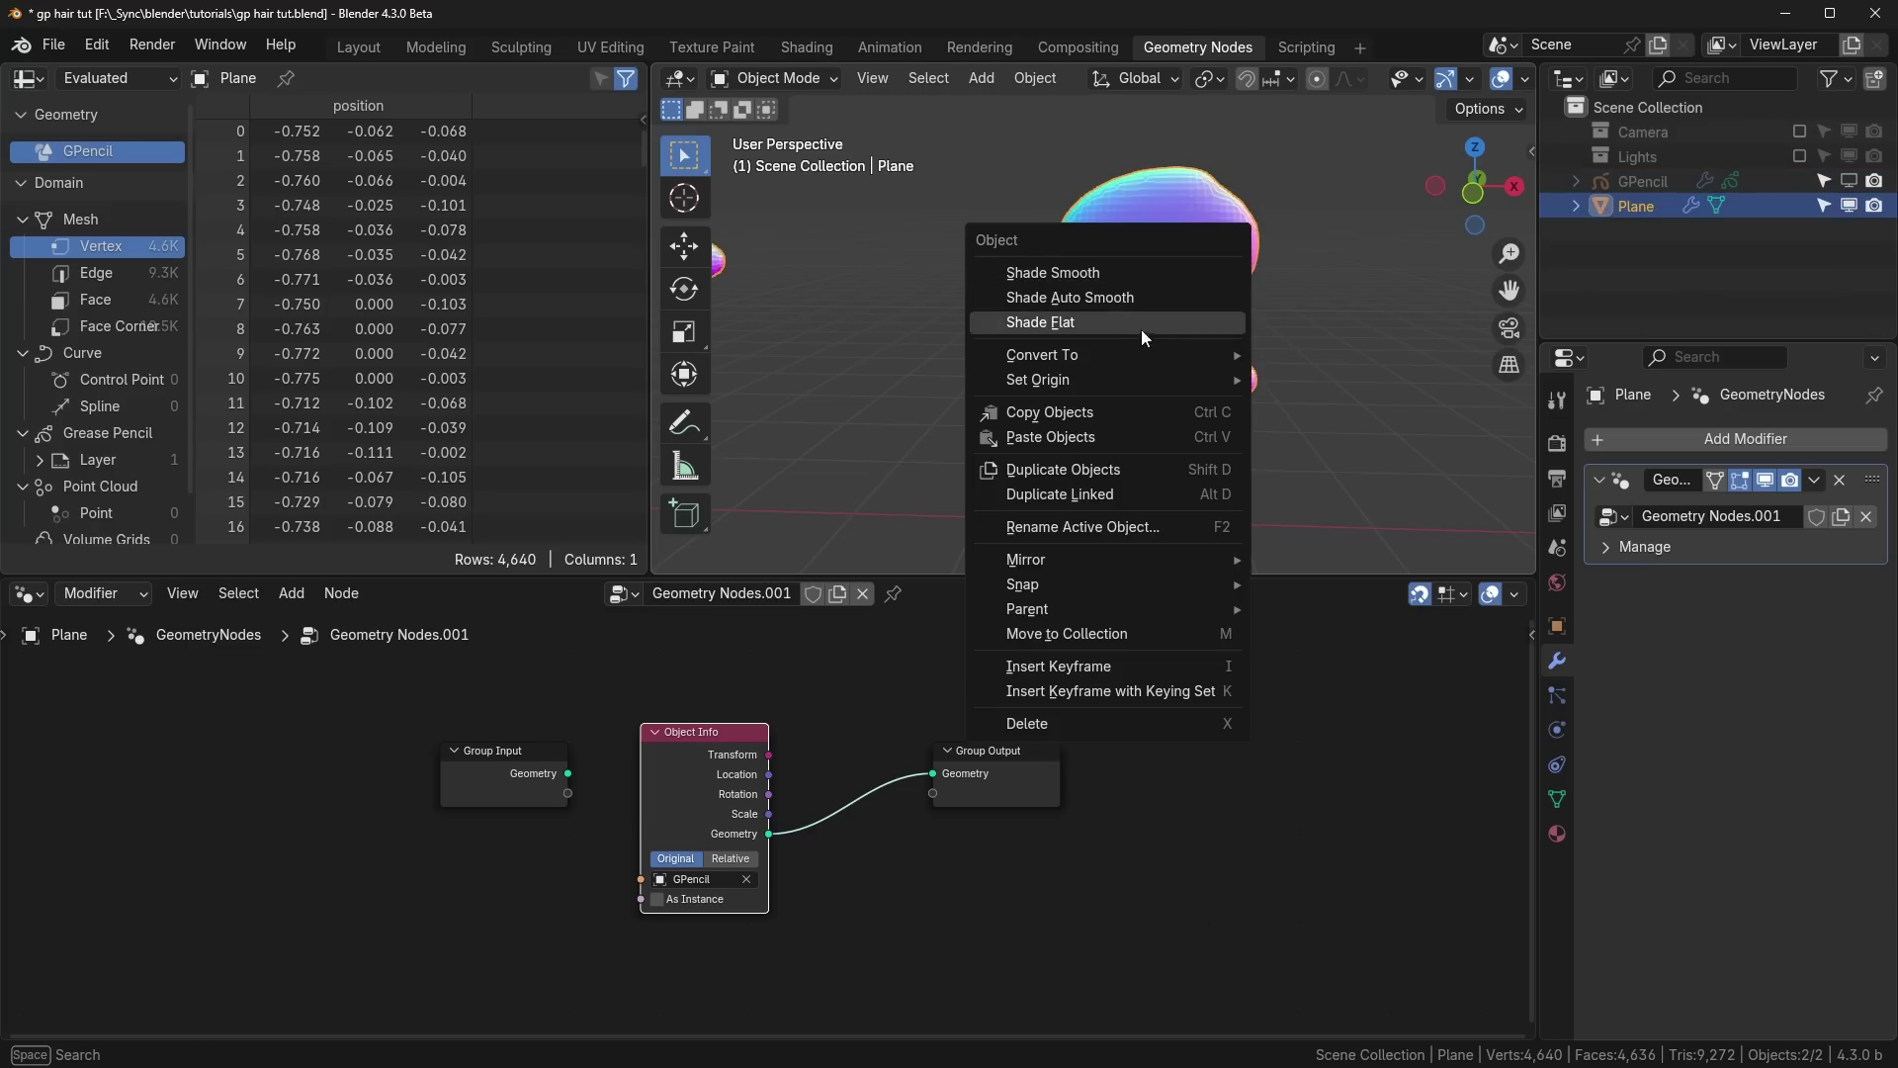
mouse_move(1200, 354)
click(1430, 364)
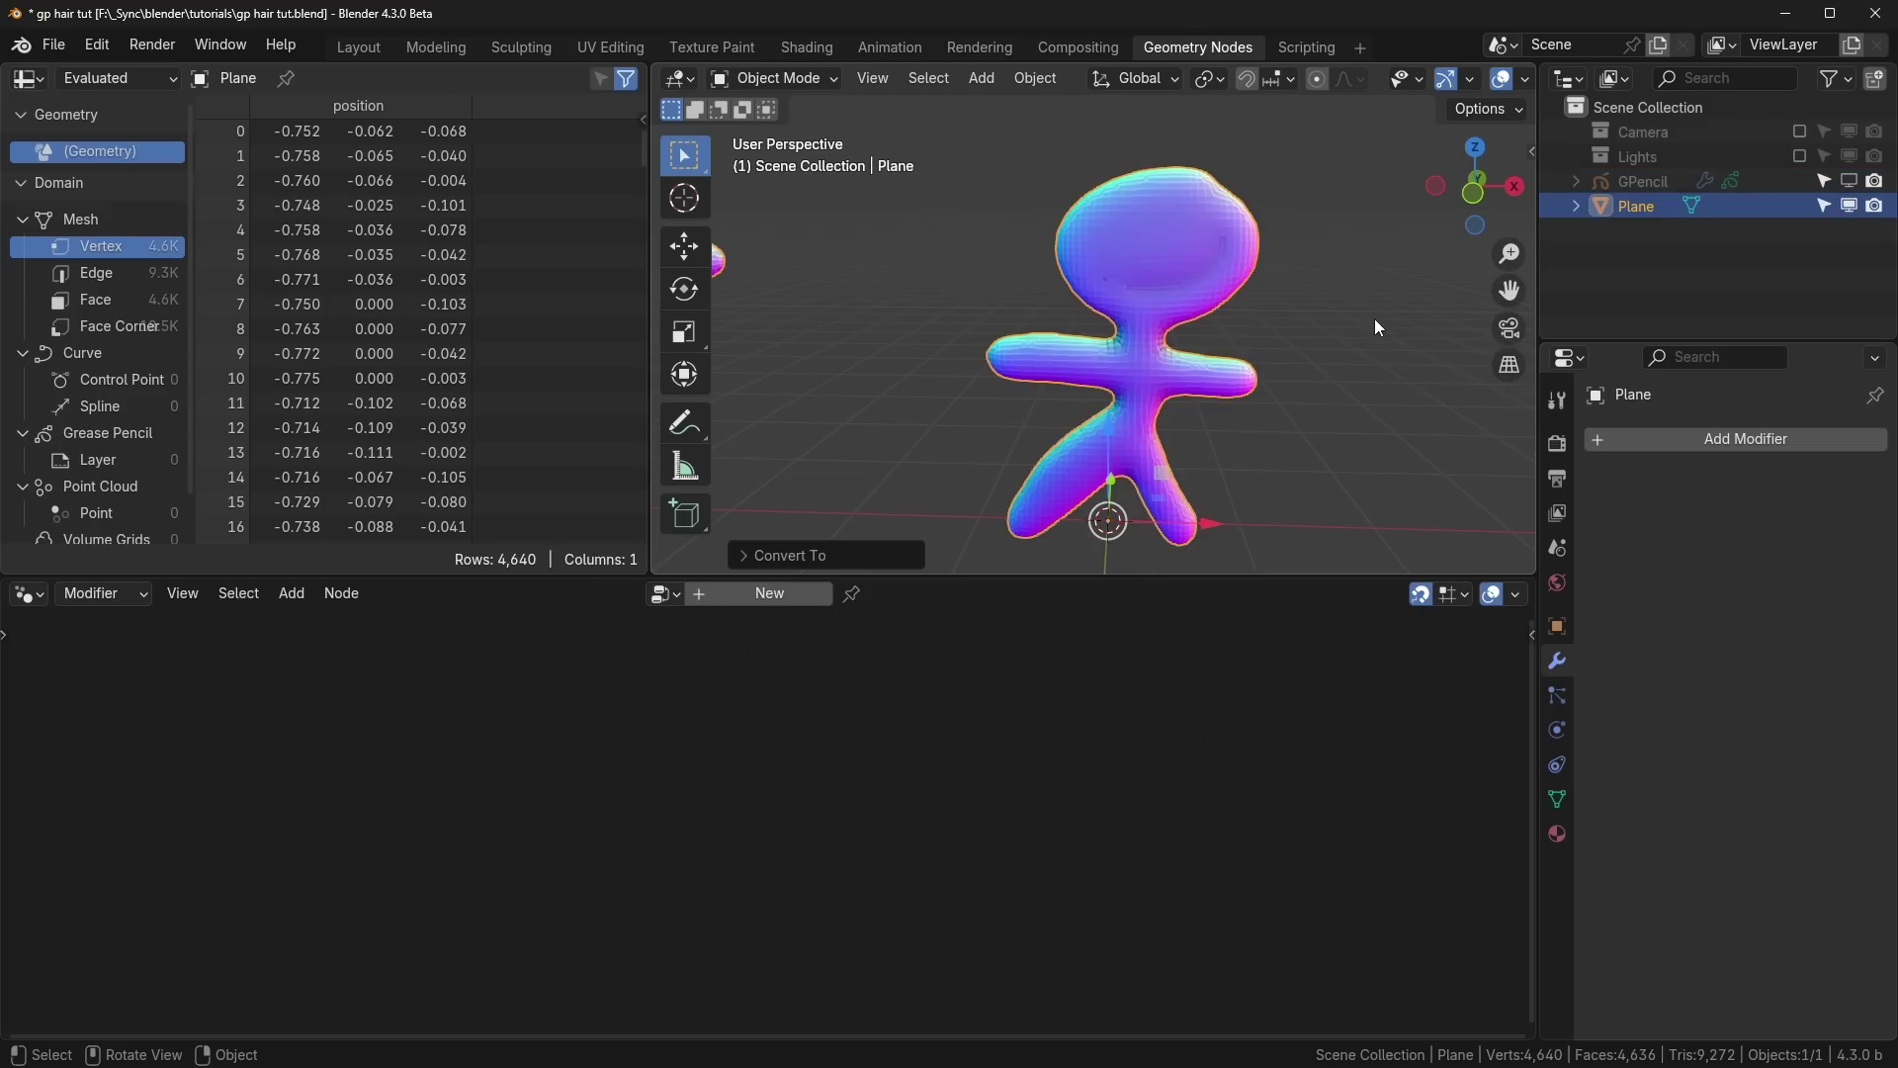
Step: Examine the converted figure's topology in Edit Mode in an enlarged viewport, and restore the layout and Object Mode
key(ctrl+space)
key(Tab)
mouse_move(1403, 491)
middle_down()
mouse_move(1360, 489)
mouse_move(1403, 488)
mouse_move(1404, 518)
middle_up()
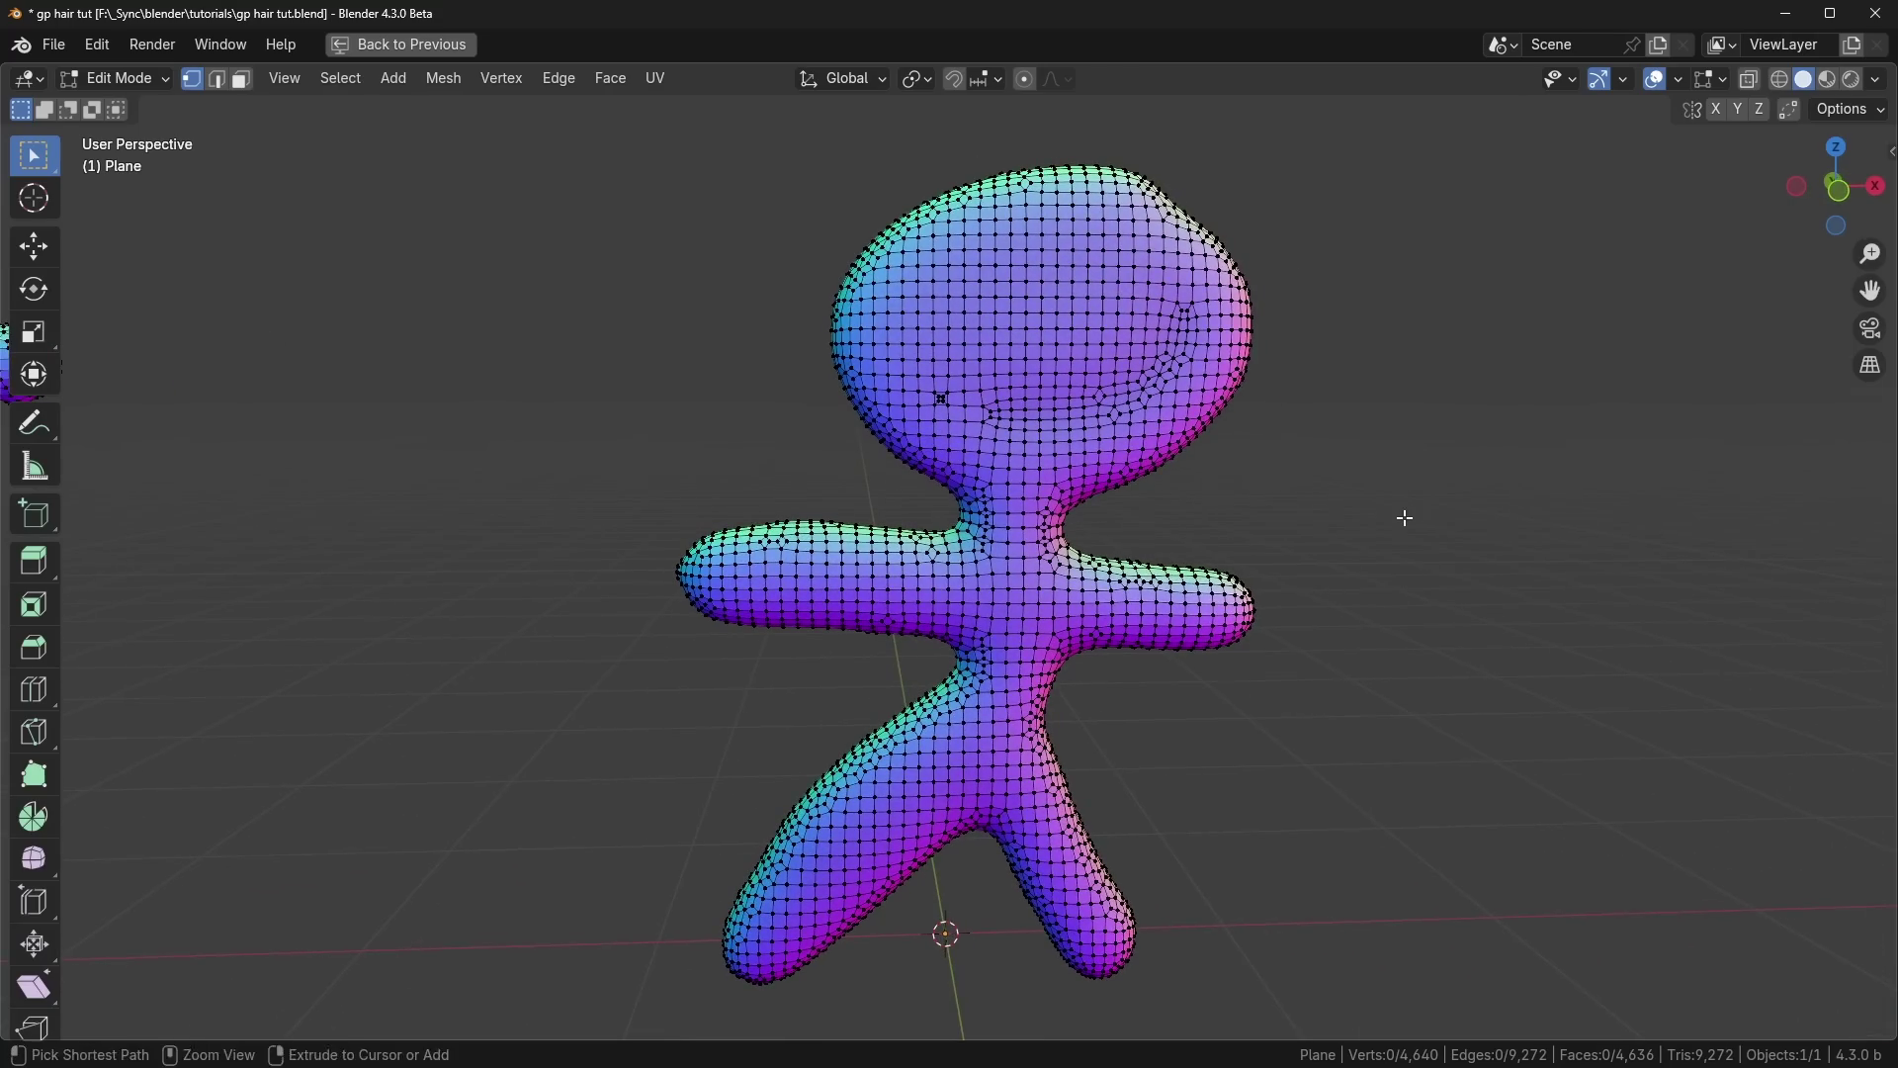
key(ctrl+space)
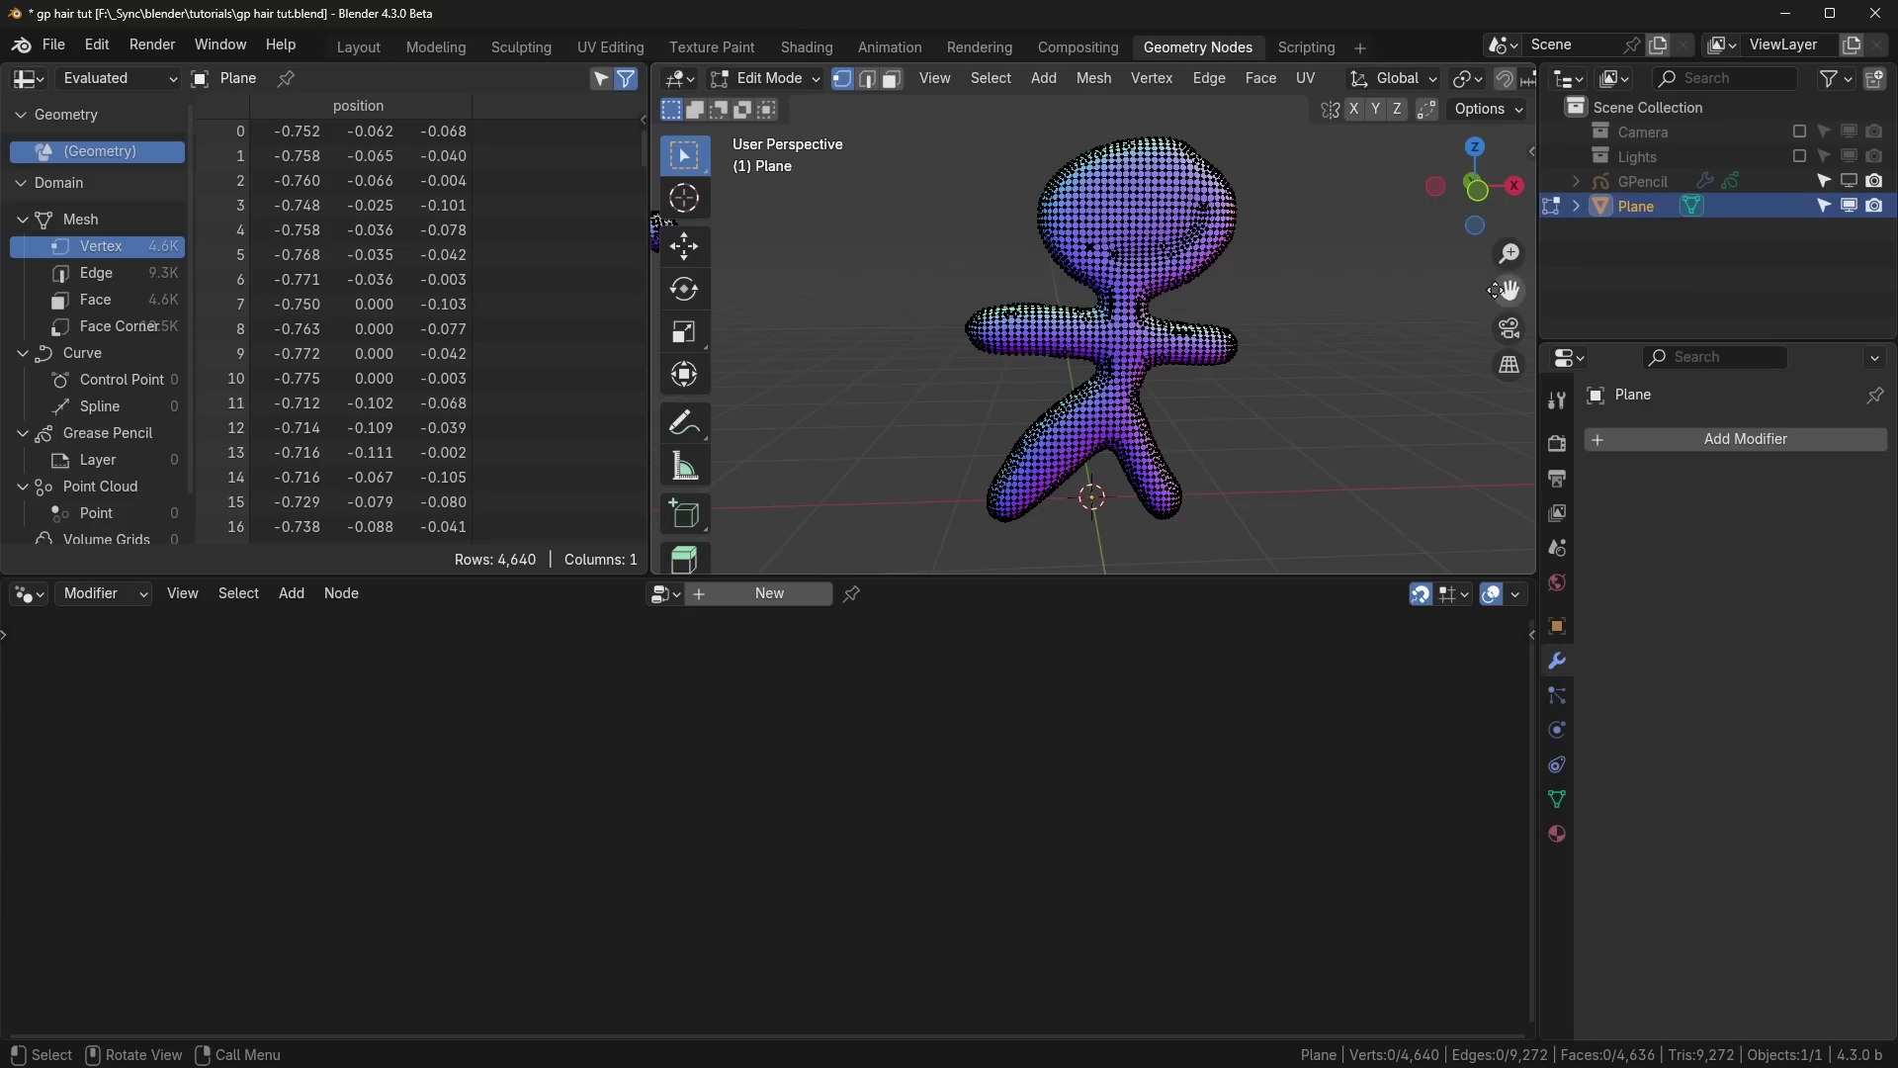
key(Tab)
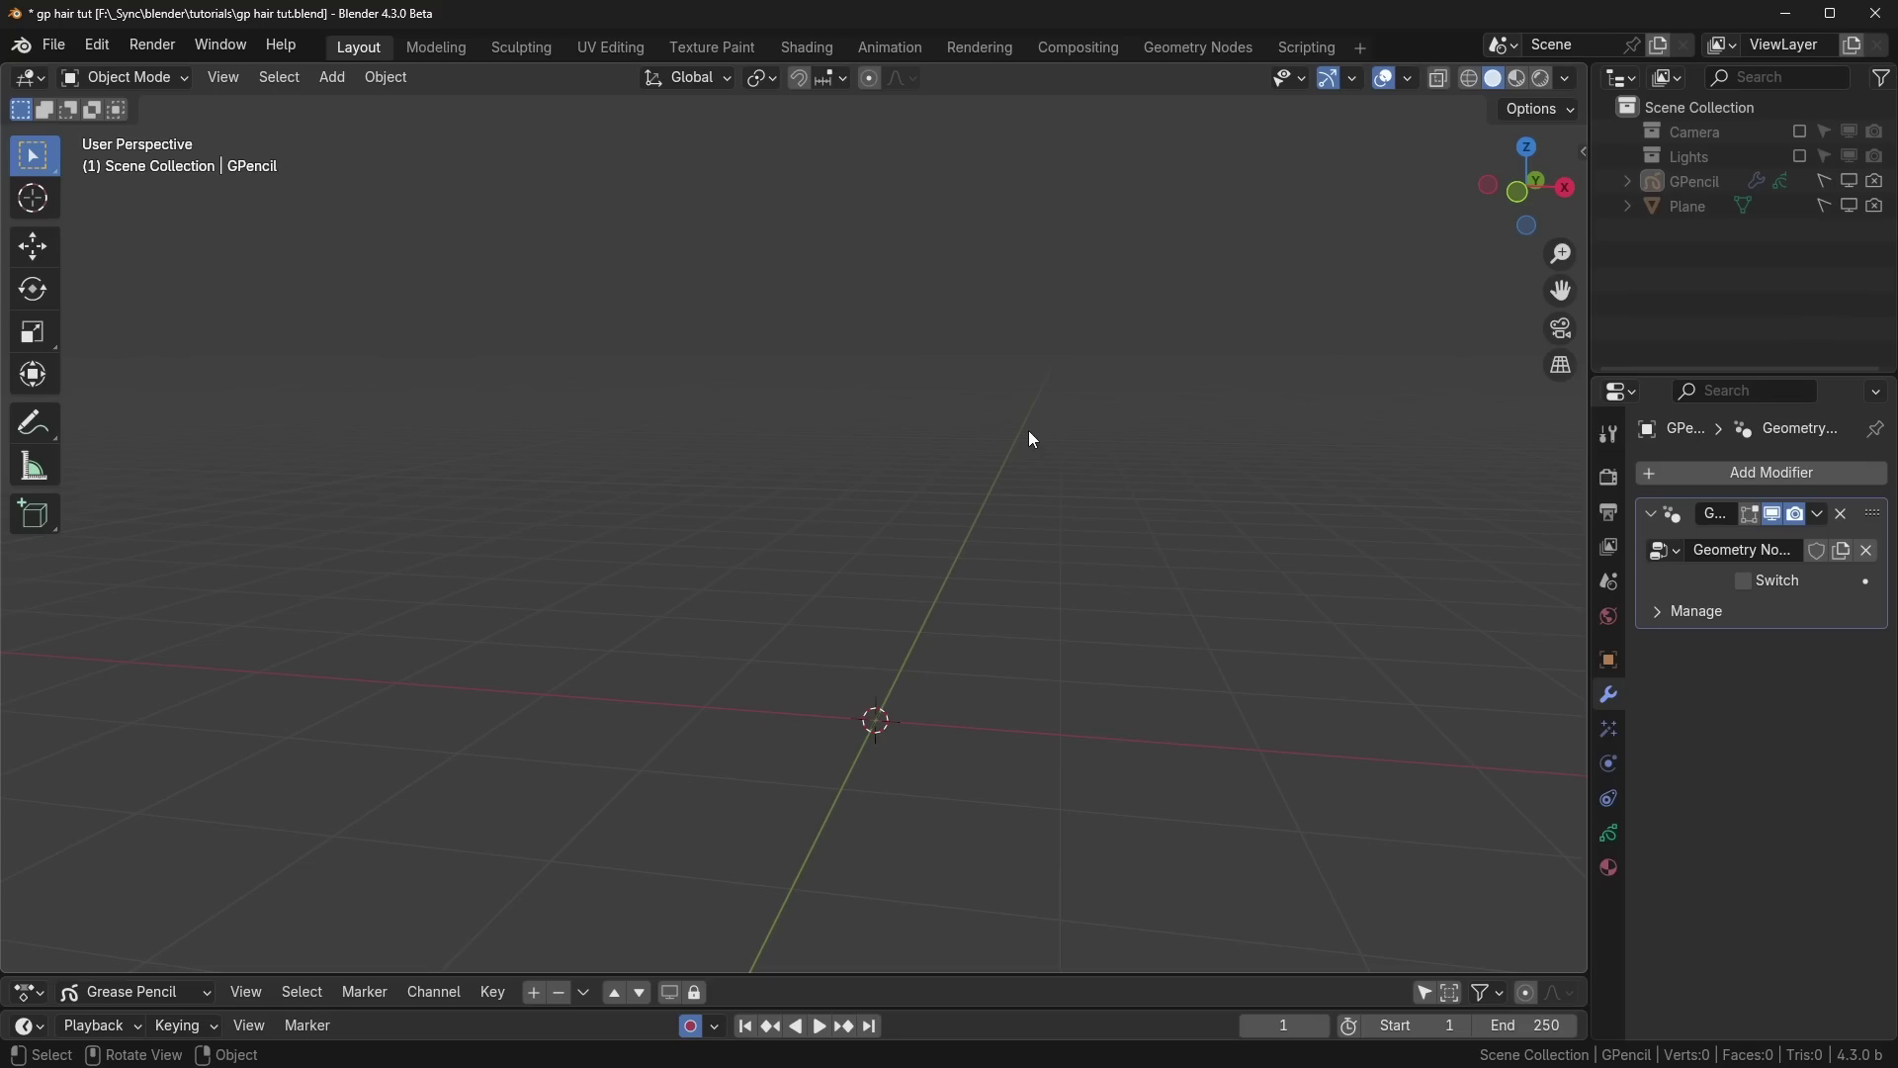
Step: Add a Monkey mesh at the world origin and raise it along the Z axis
middle_drag(1029, 432, 999, 555)
key(shift+a)
mouse_move(927, 550)
click(1120, 785)
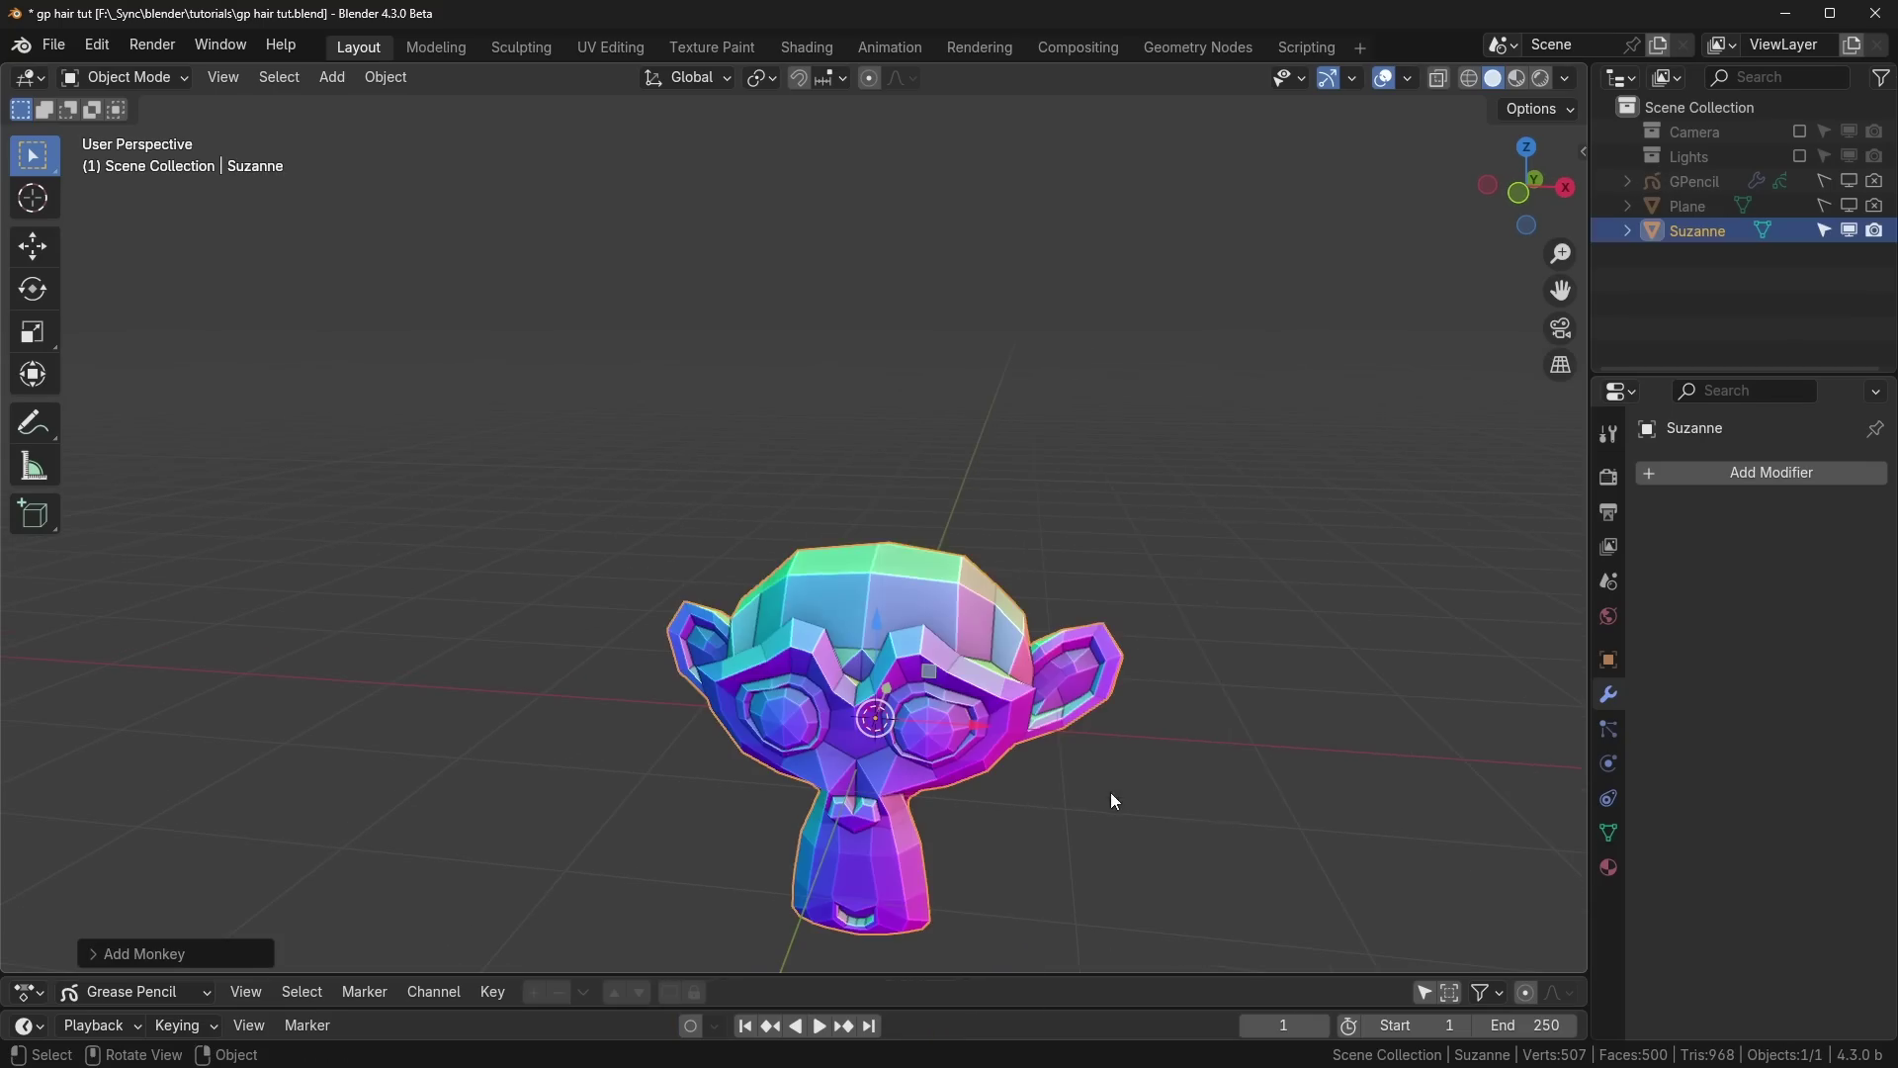
key(g)
key(z)
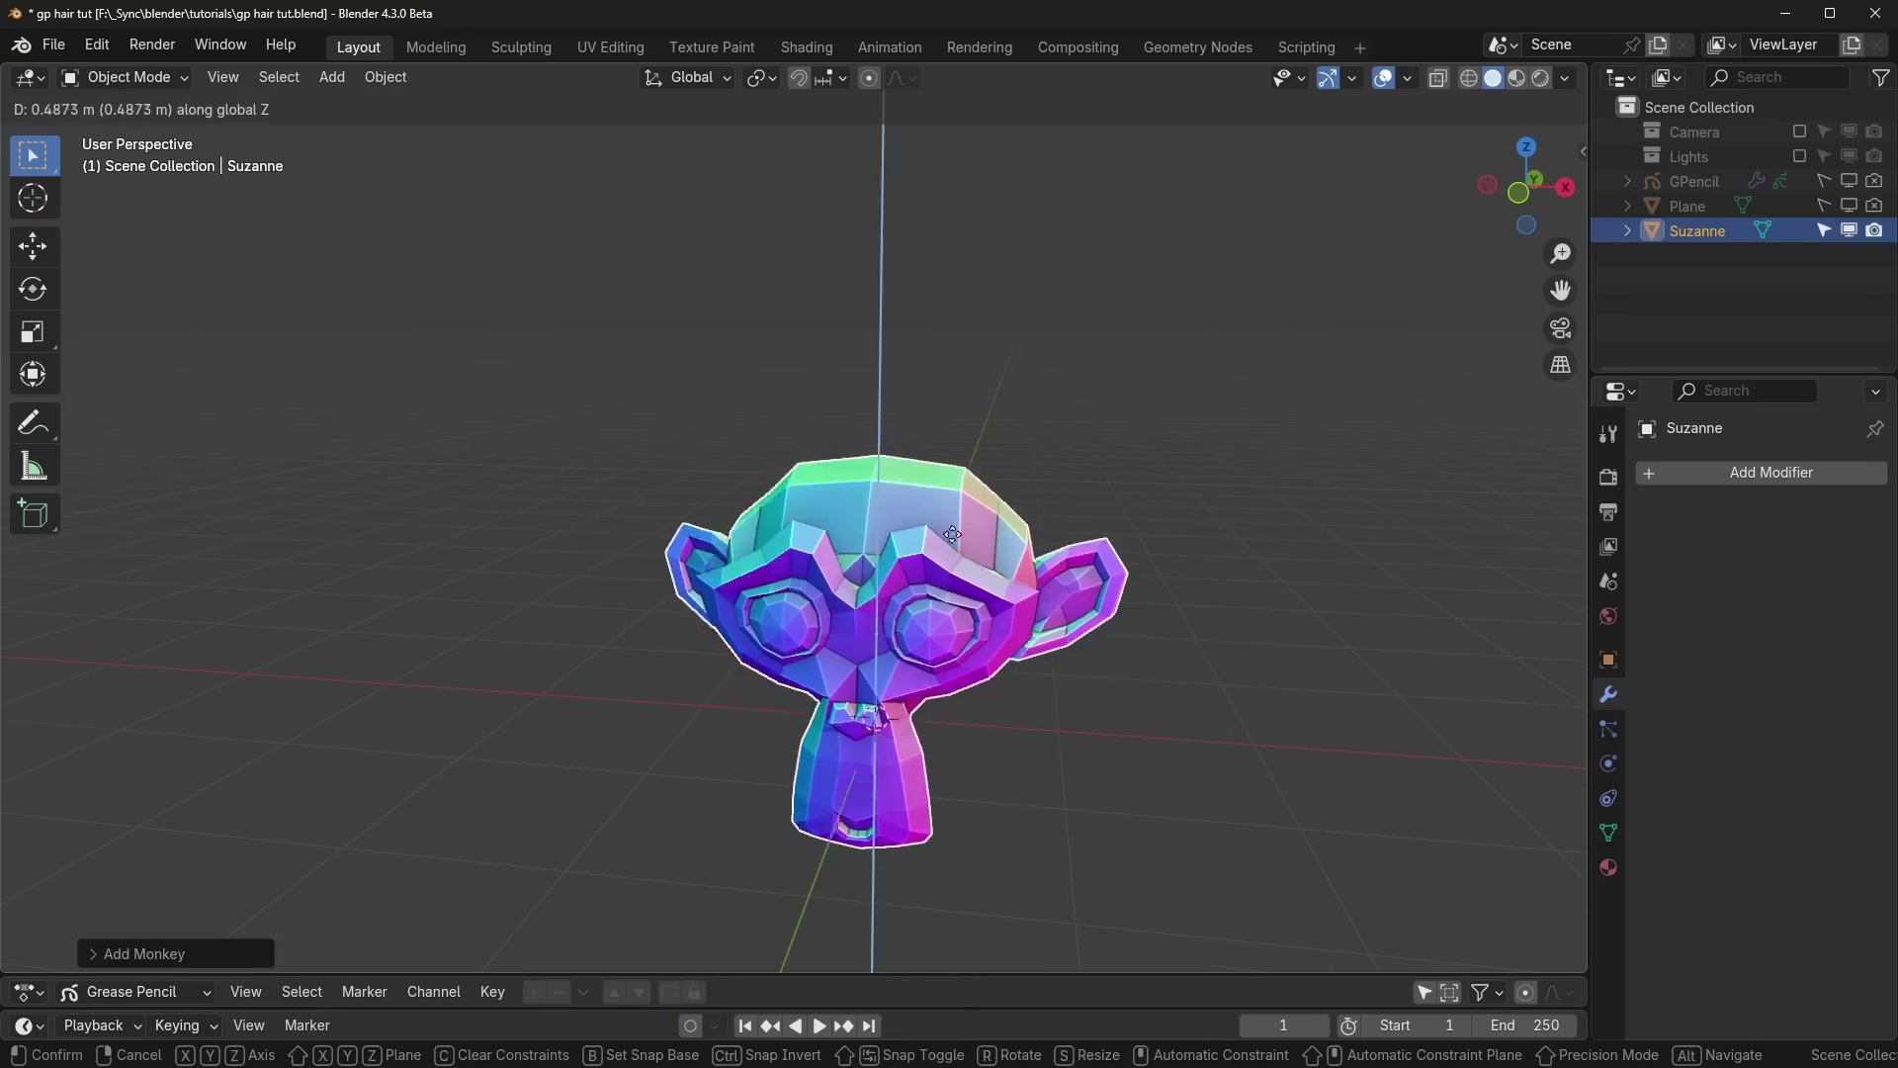
click(955, 447)
Step: In face selection mode, select the faces covering the top and back of the monkey's head
middle_drag(955, 455, 993, 542)
key(Tab)
middle_drag(1199, 433, 1212, 488)
key(KP_7)
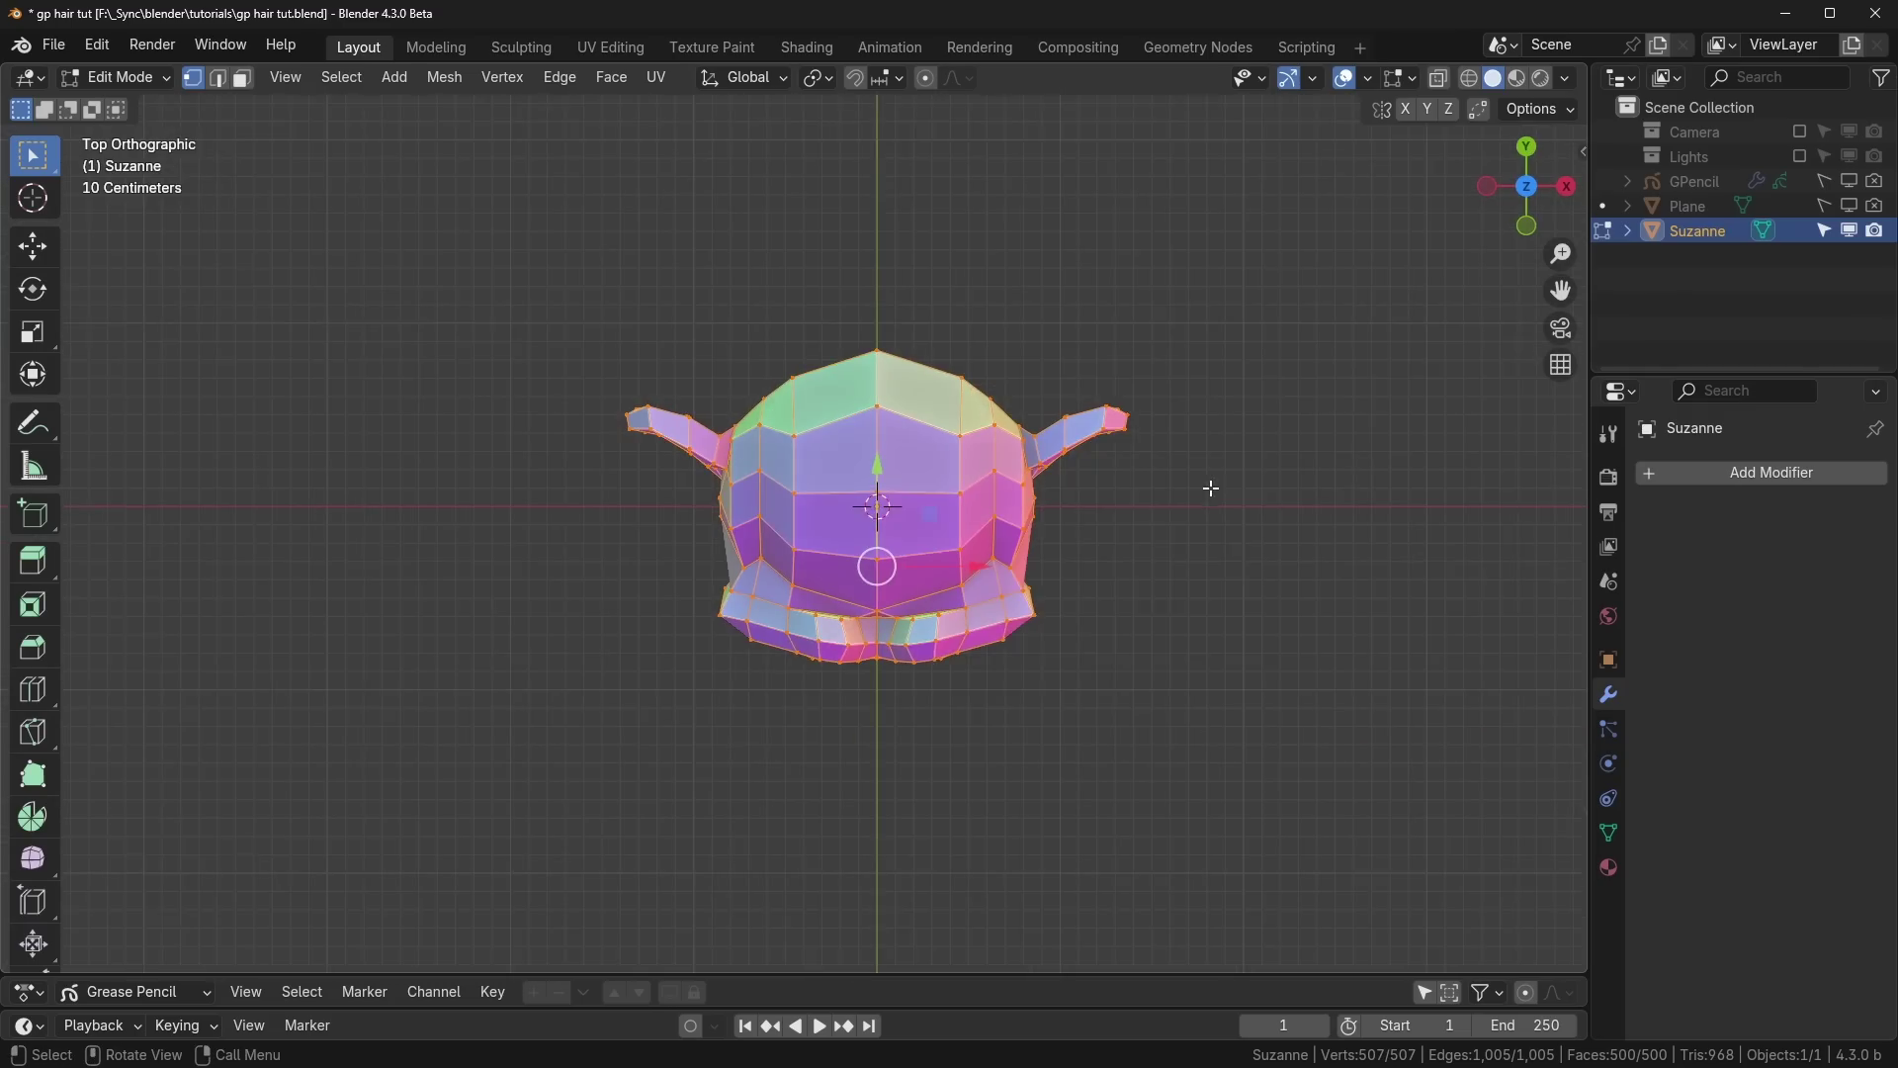
scroll(1110, 470, up, 1)
key(3)
key(alt+a)
drag(738, 402, 964, 544)
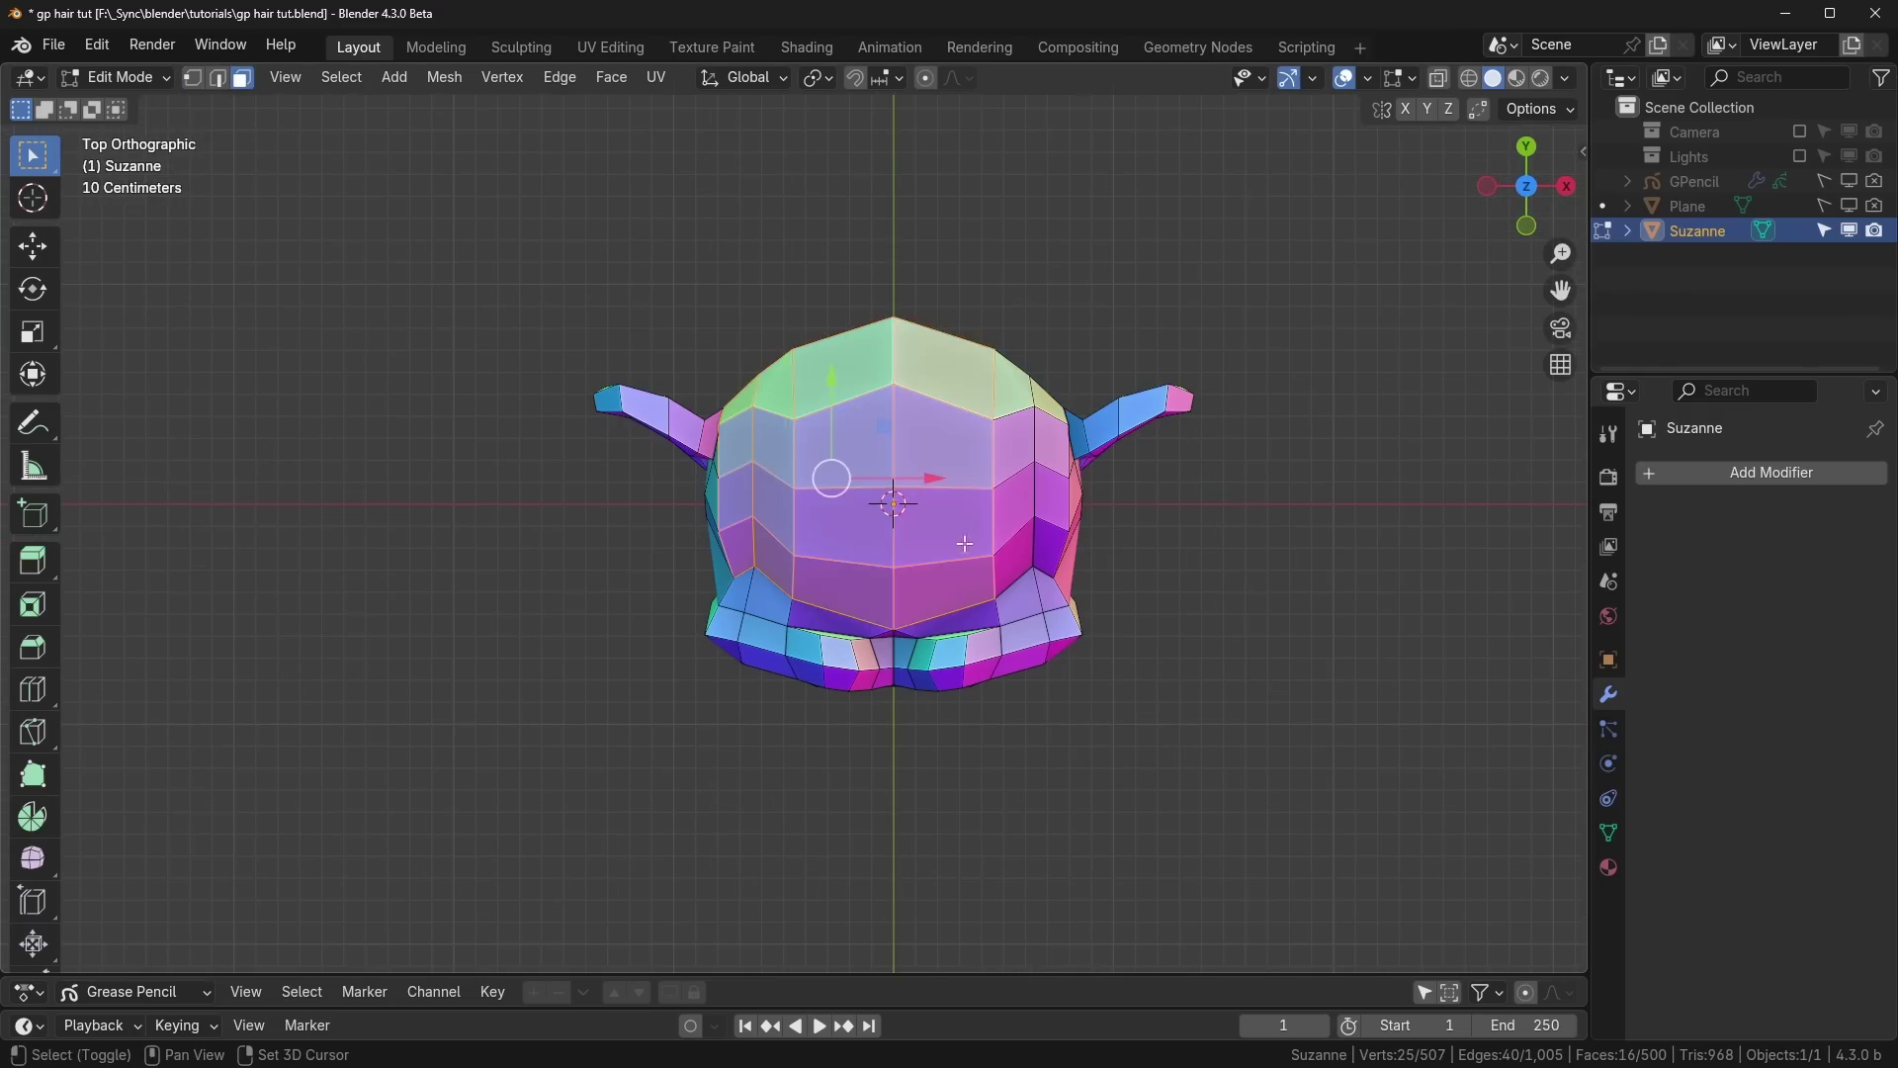
shift+drag(964, 421, 1073, 514)
middle_drag(1093, 475, 752, 289)
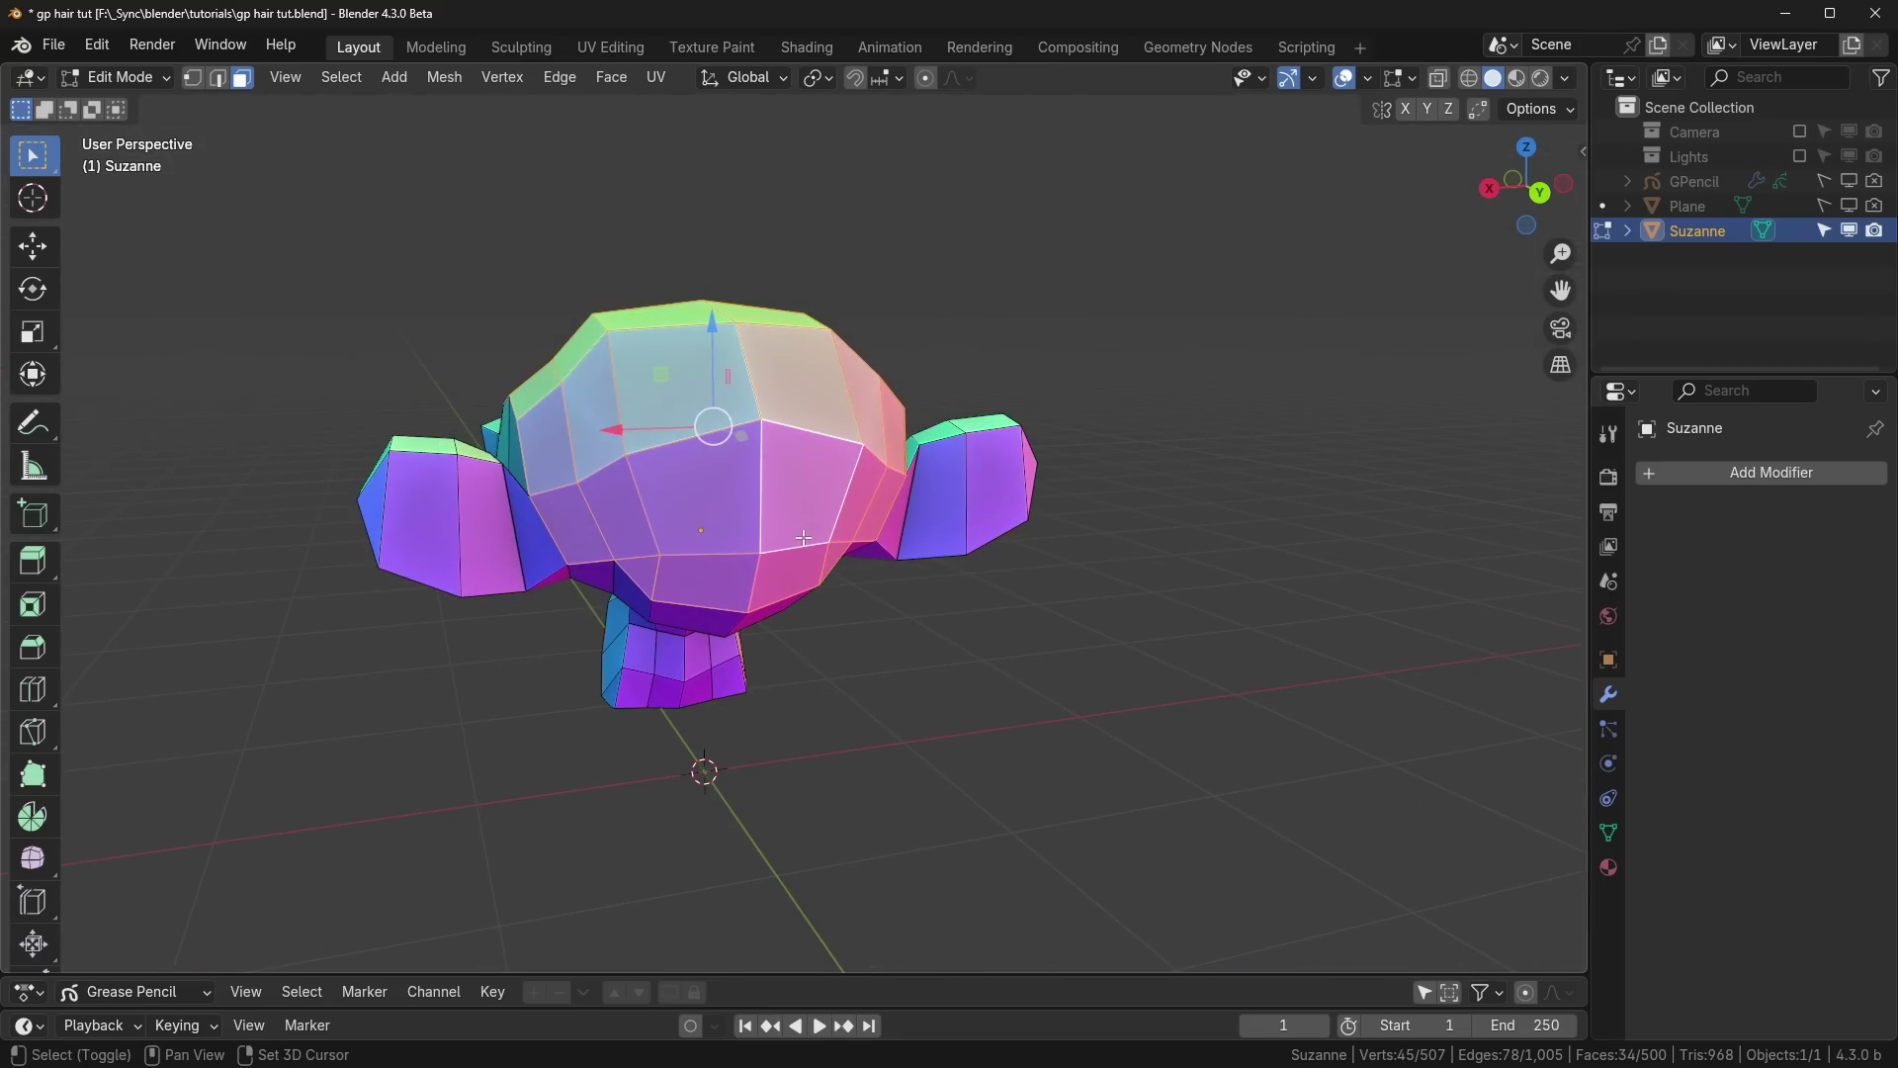
Step: Duplicate the selected head faces in place and separate them into their own object, ending in Object Mode
key(shift+d)
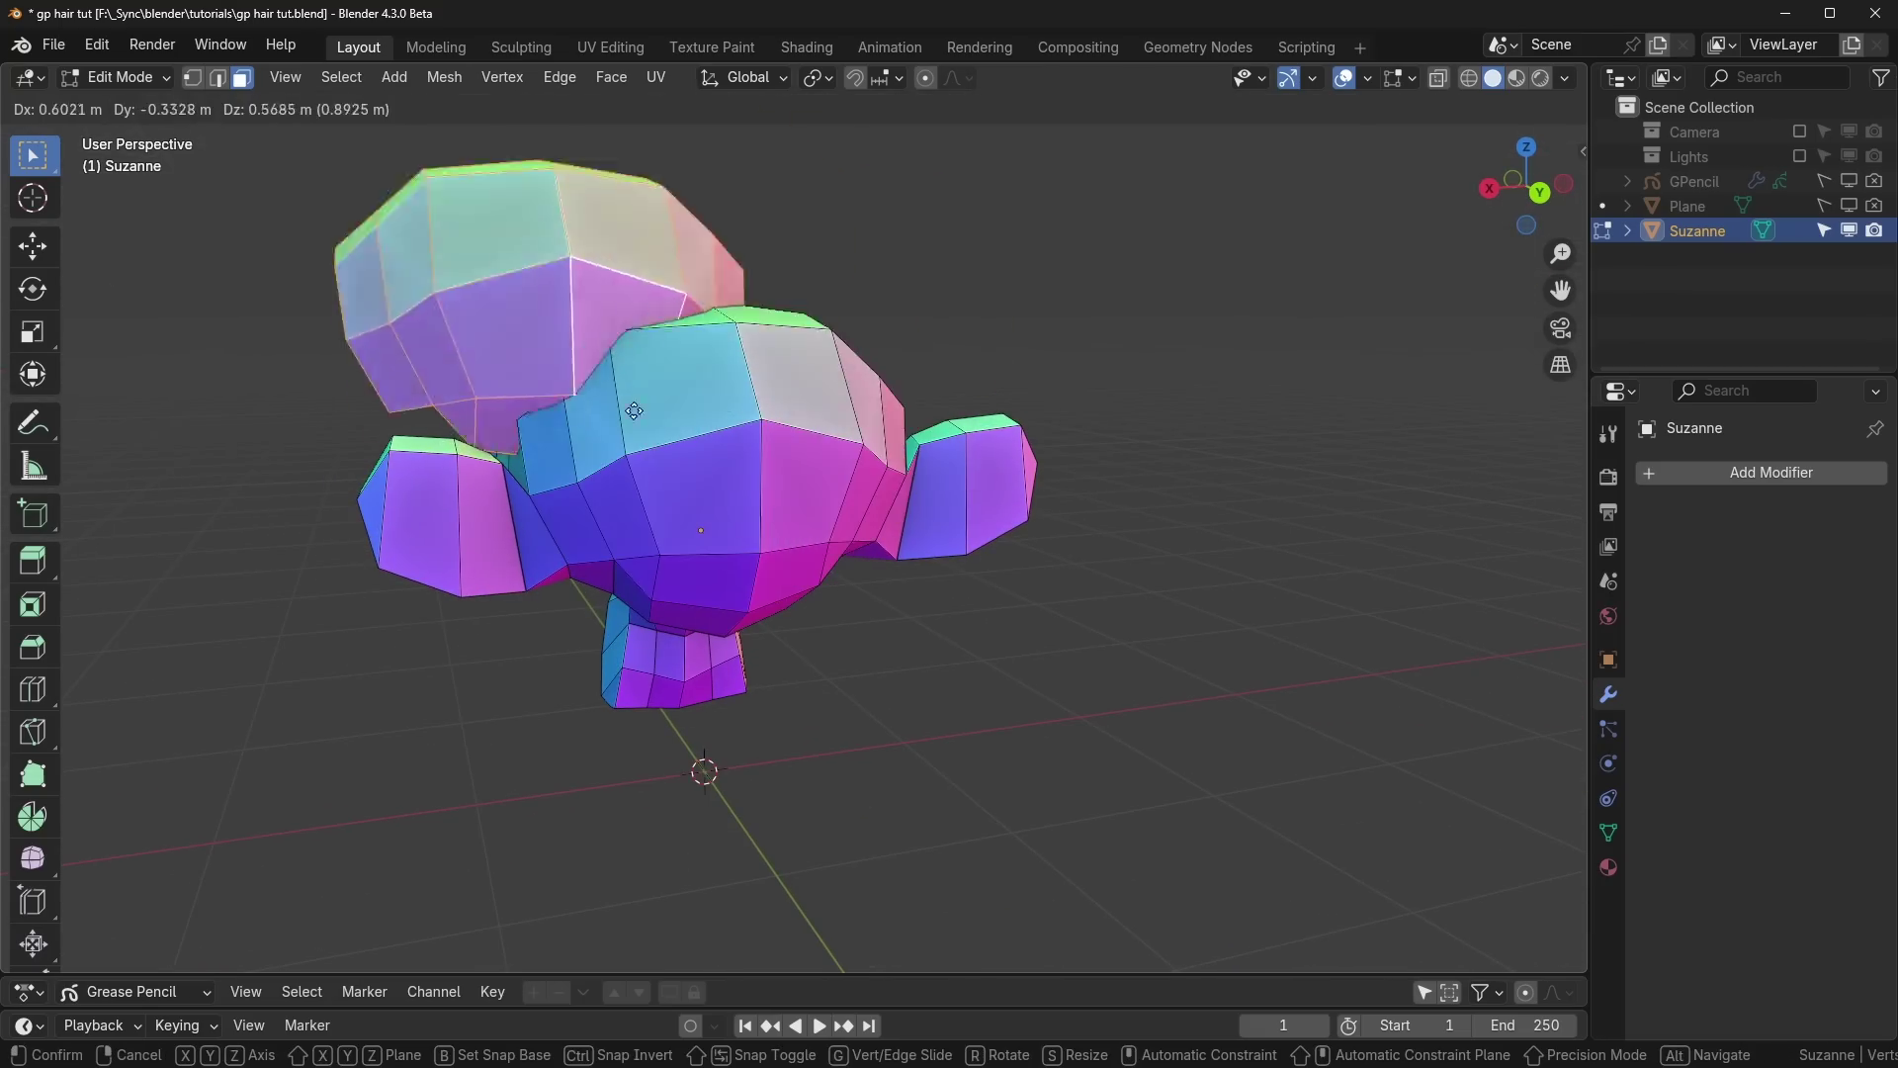
right_click(781, 421)
key(p)
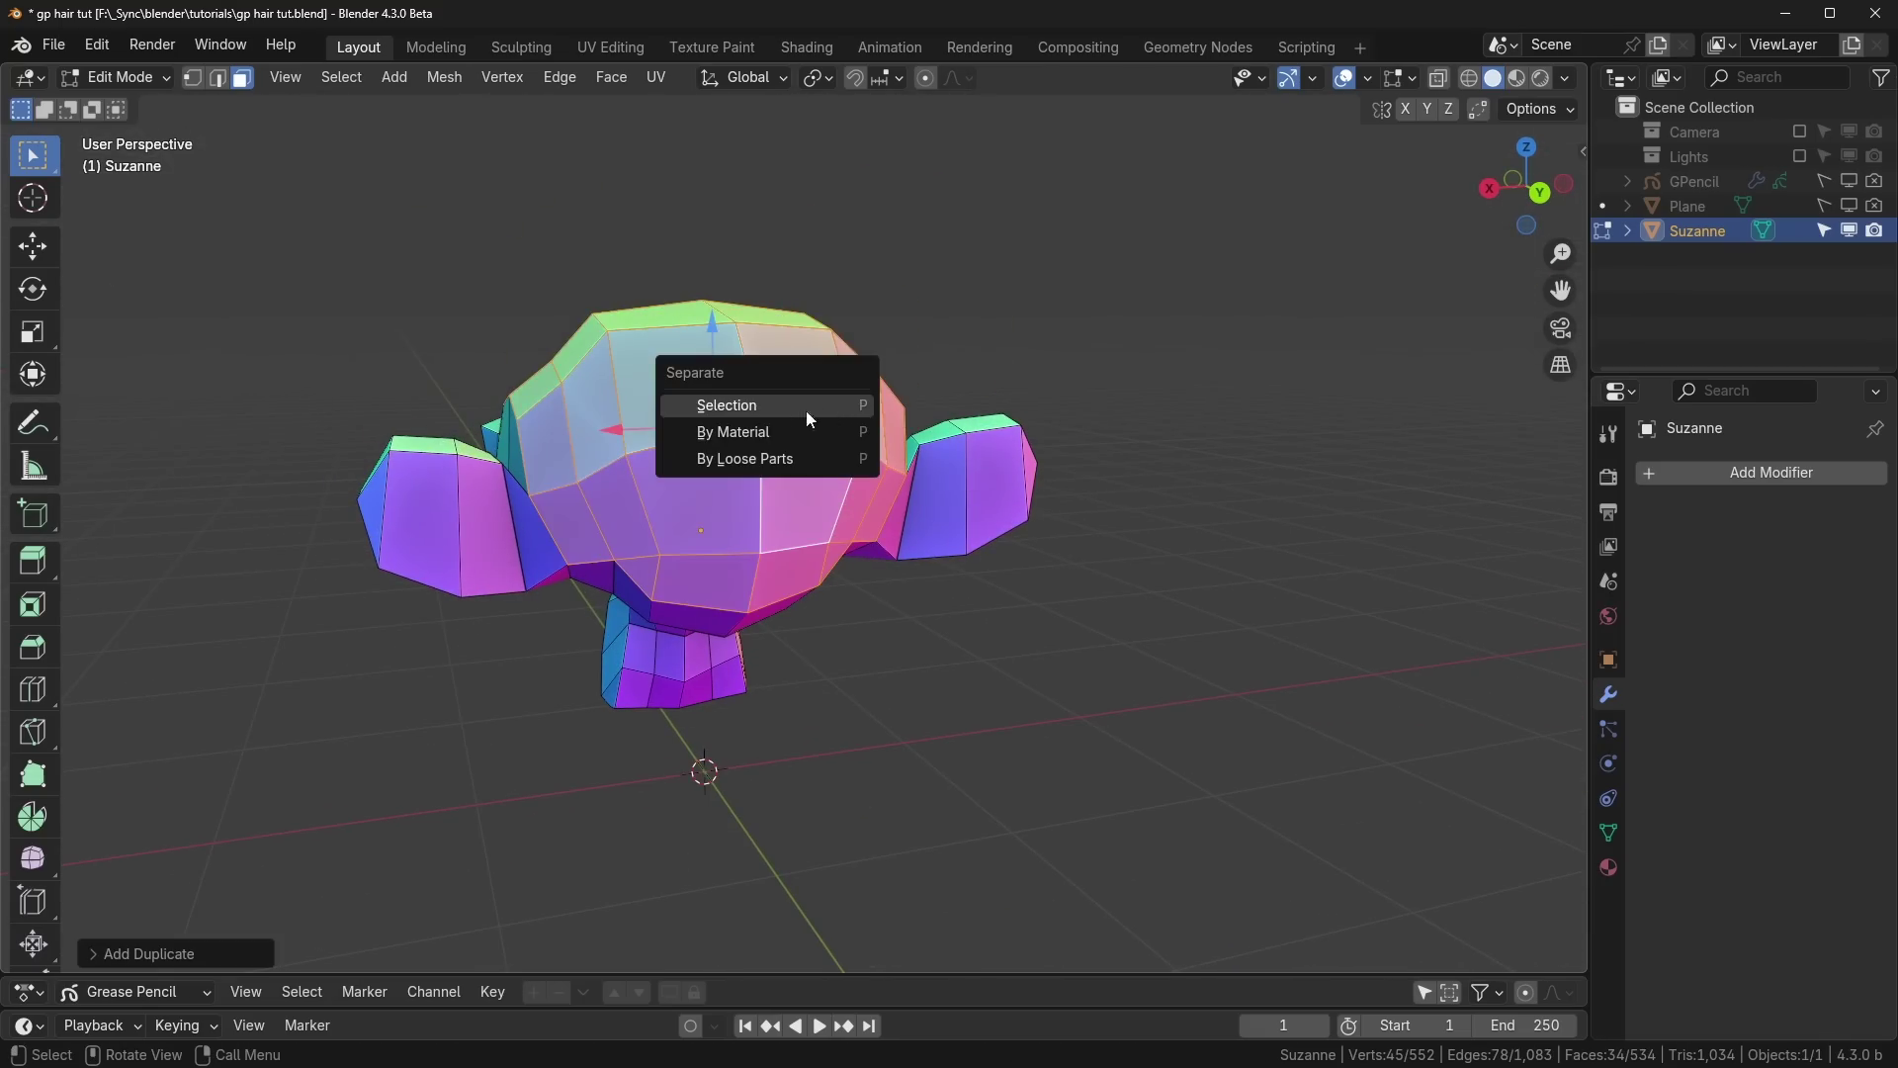
click(785, 409)
middle_drag(785, 409, 1459, 447)
key(Tab)
Step: Check that the separated scalp piece is independent of the head by selecting each object and test-moving the piece
click(1741, 255)
click(1697, 231)
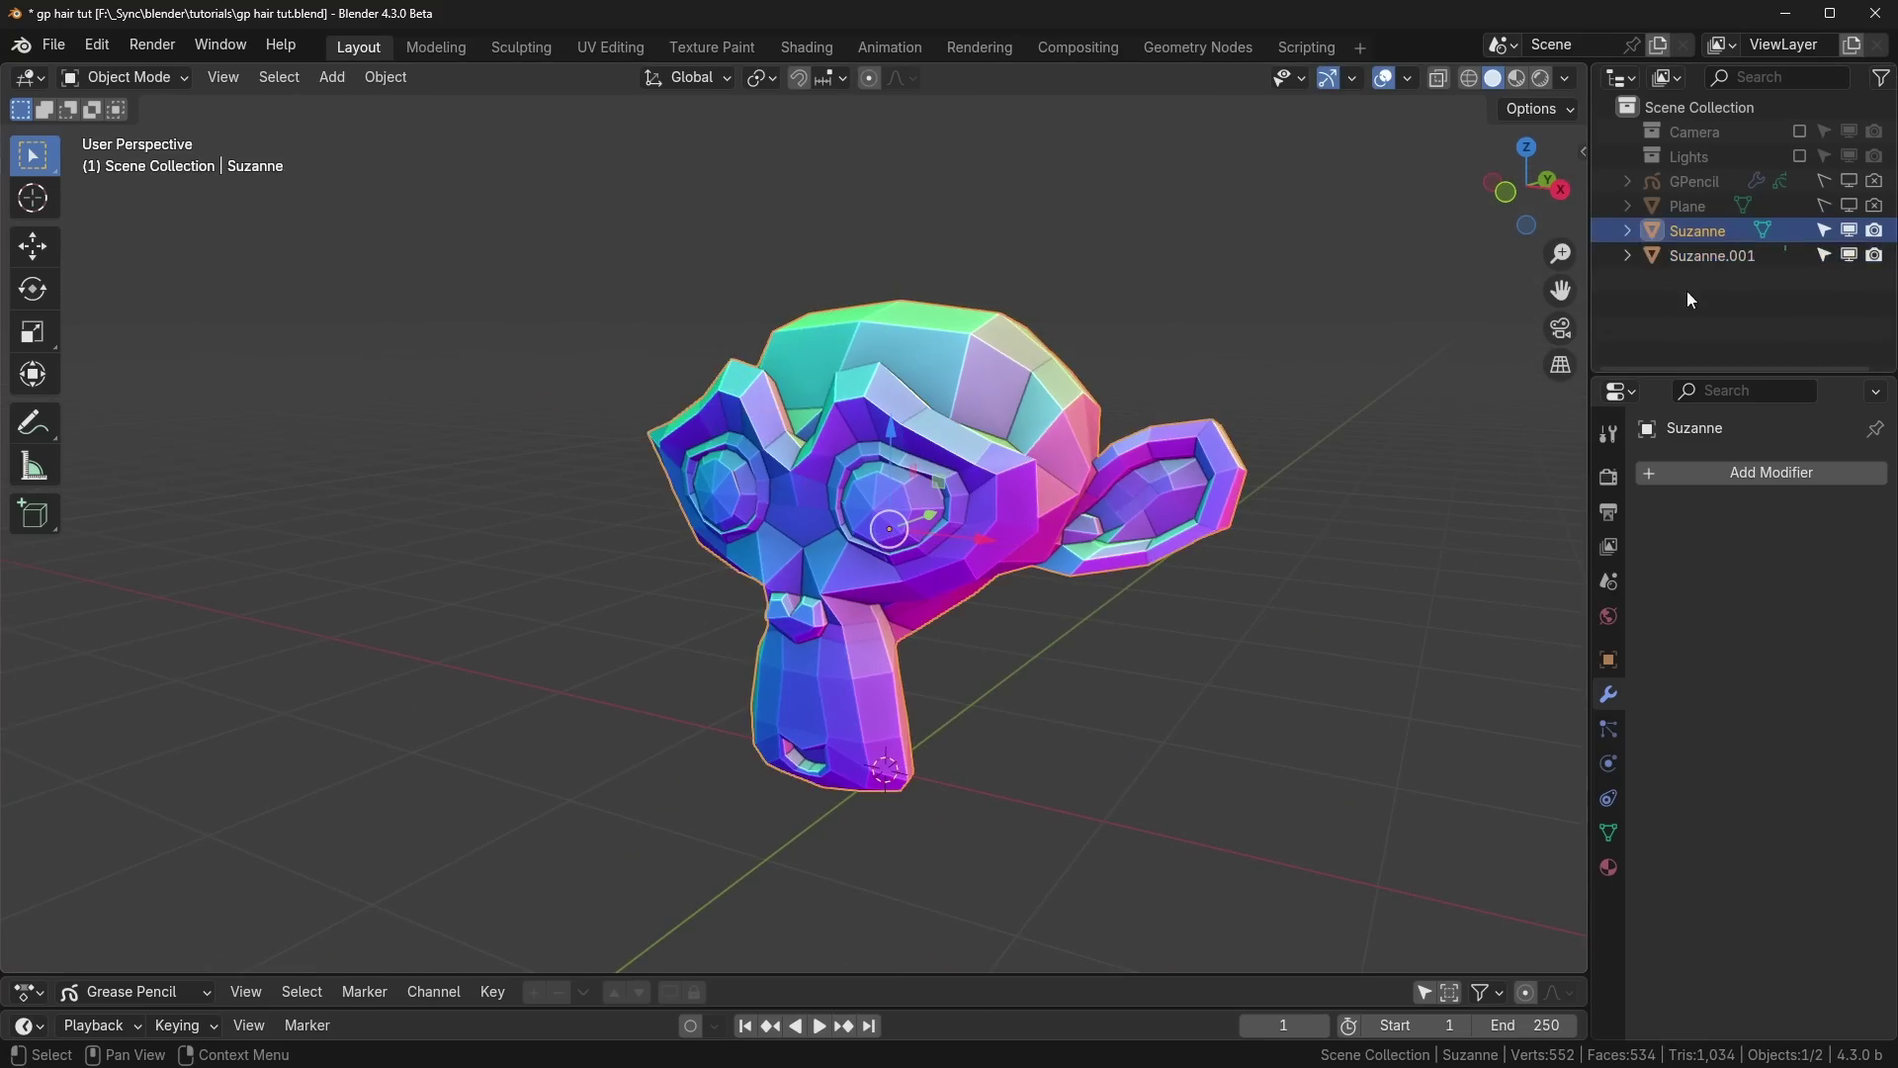
click(1686, 256)
key(g)
right_click(1202, 395)
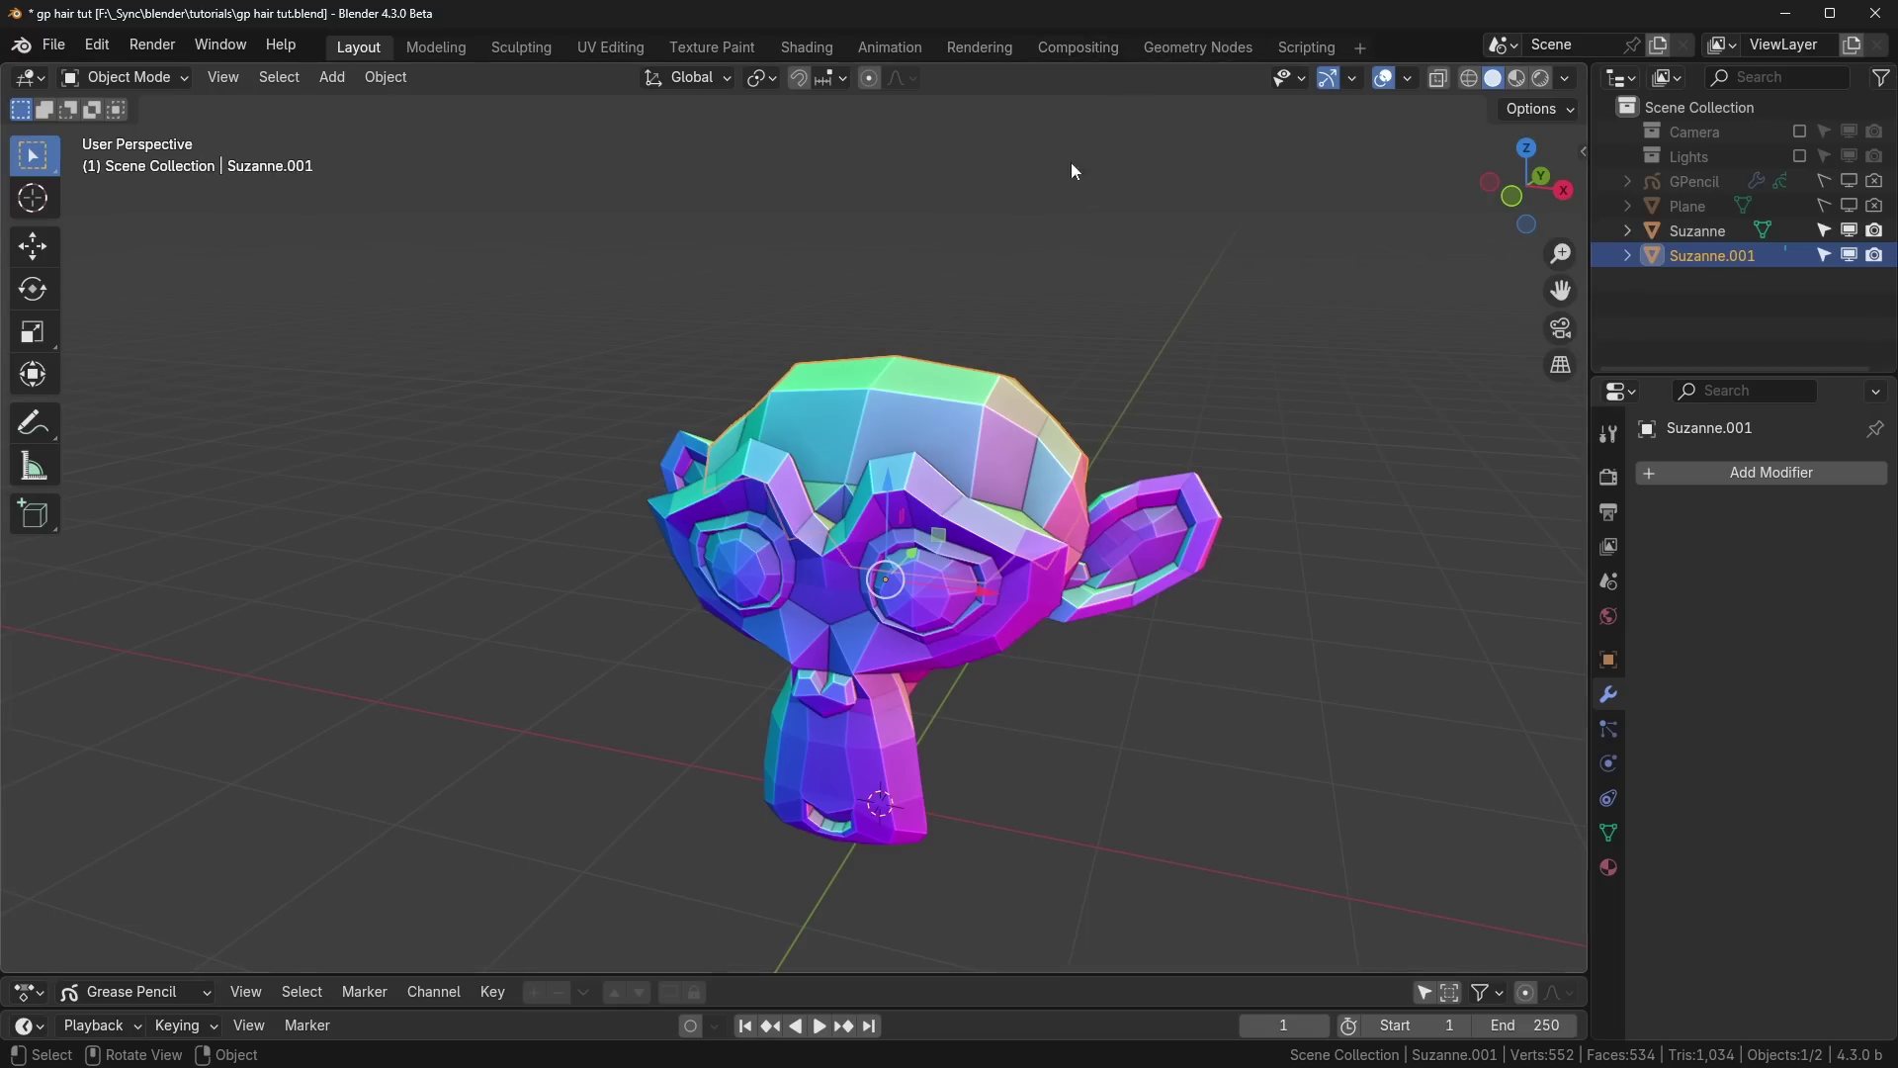
Step: Add an empty Grease Pencil object and draw several hair guide strokes growing from the top of the monkey's head
key(shift+a)
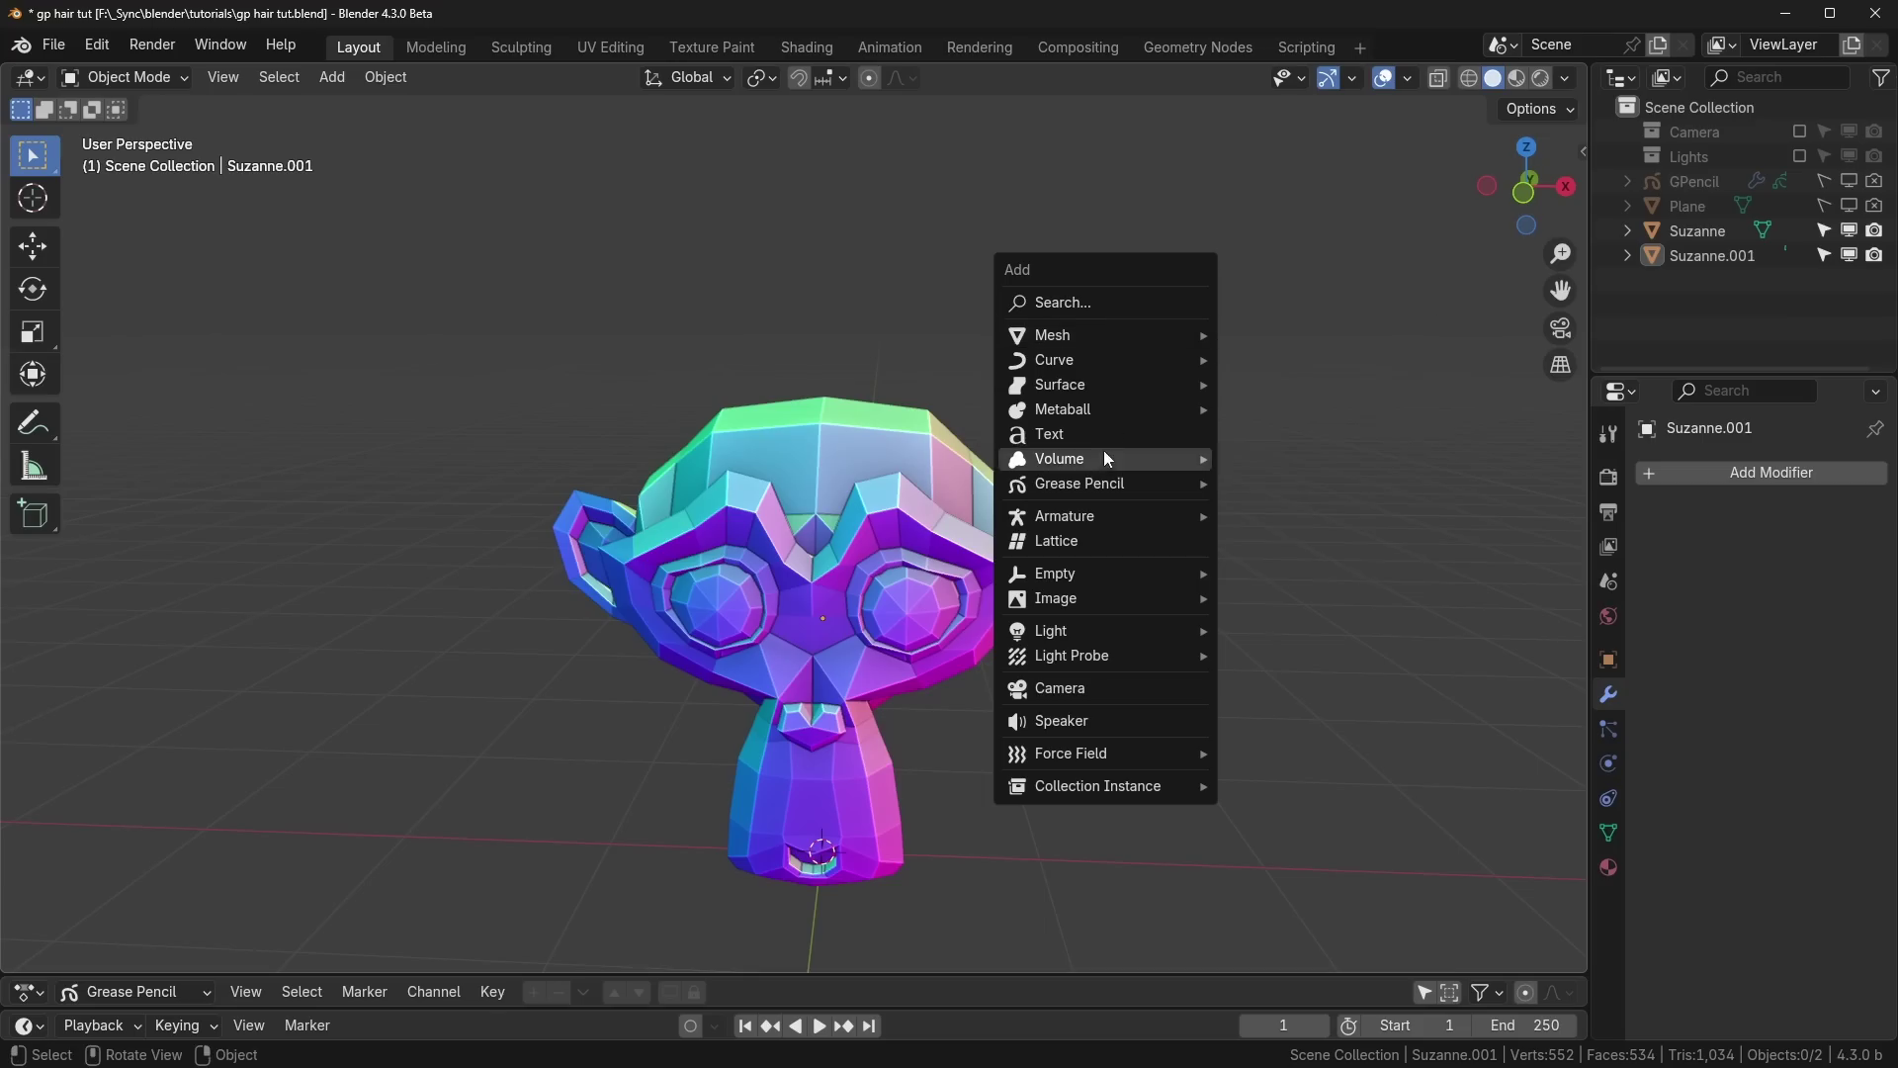
mouse_move(1097, 484)
click(1296, 477)
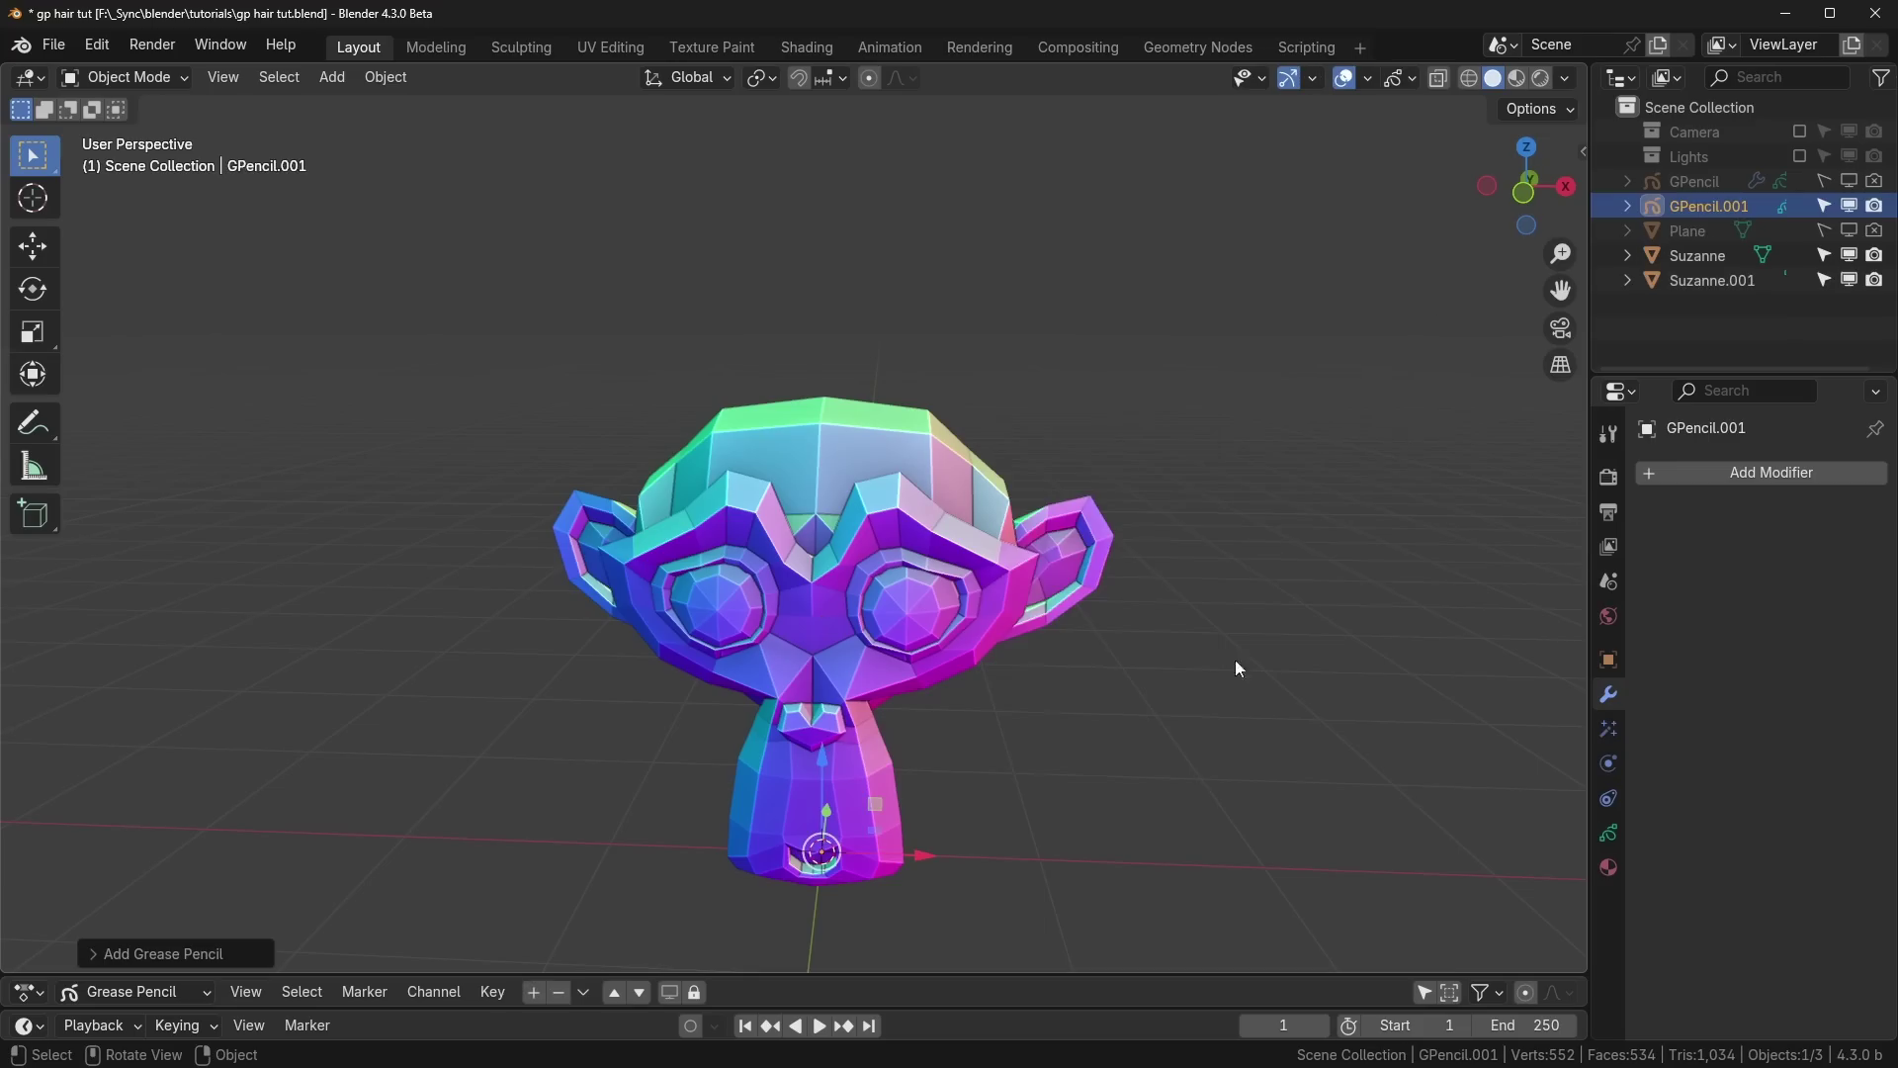
key(ctrl+Tab)
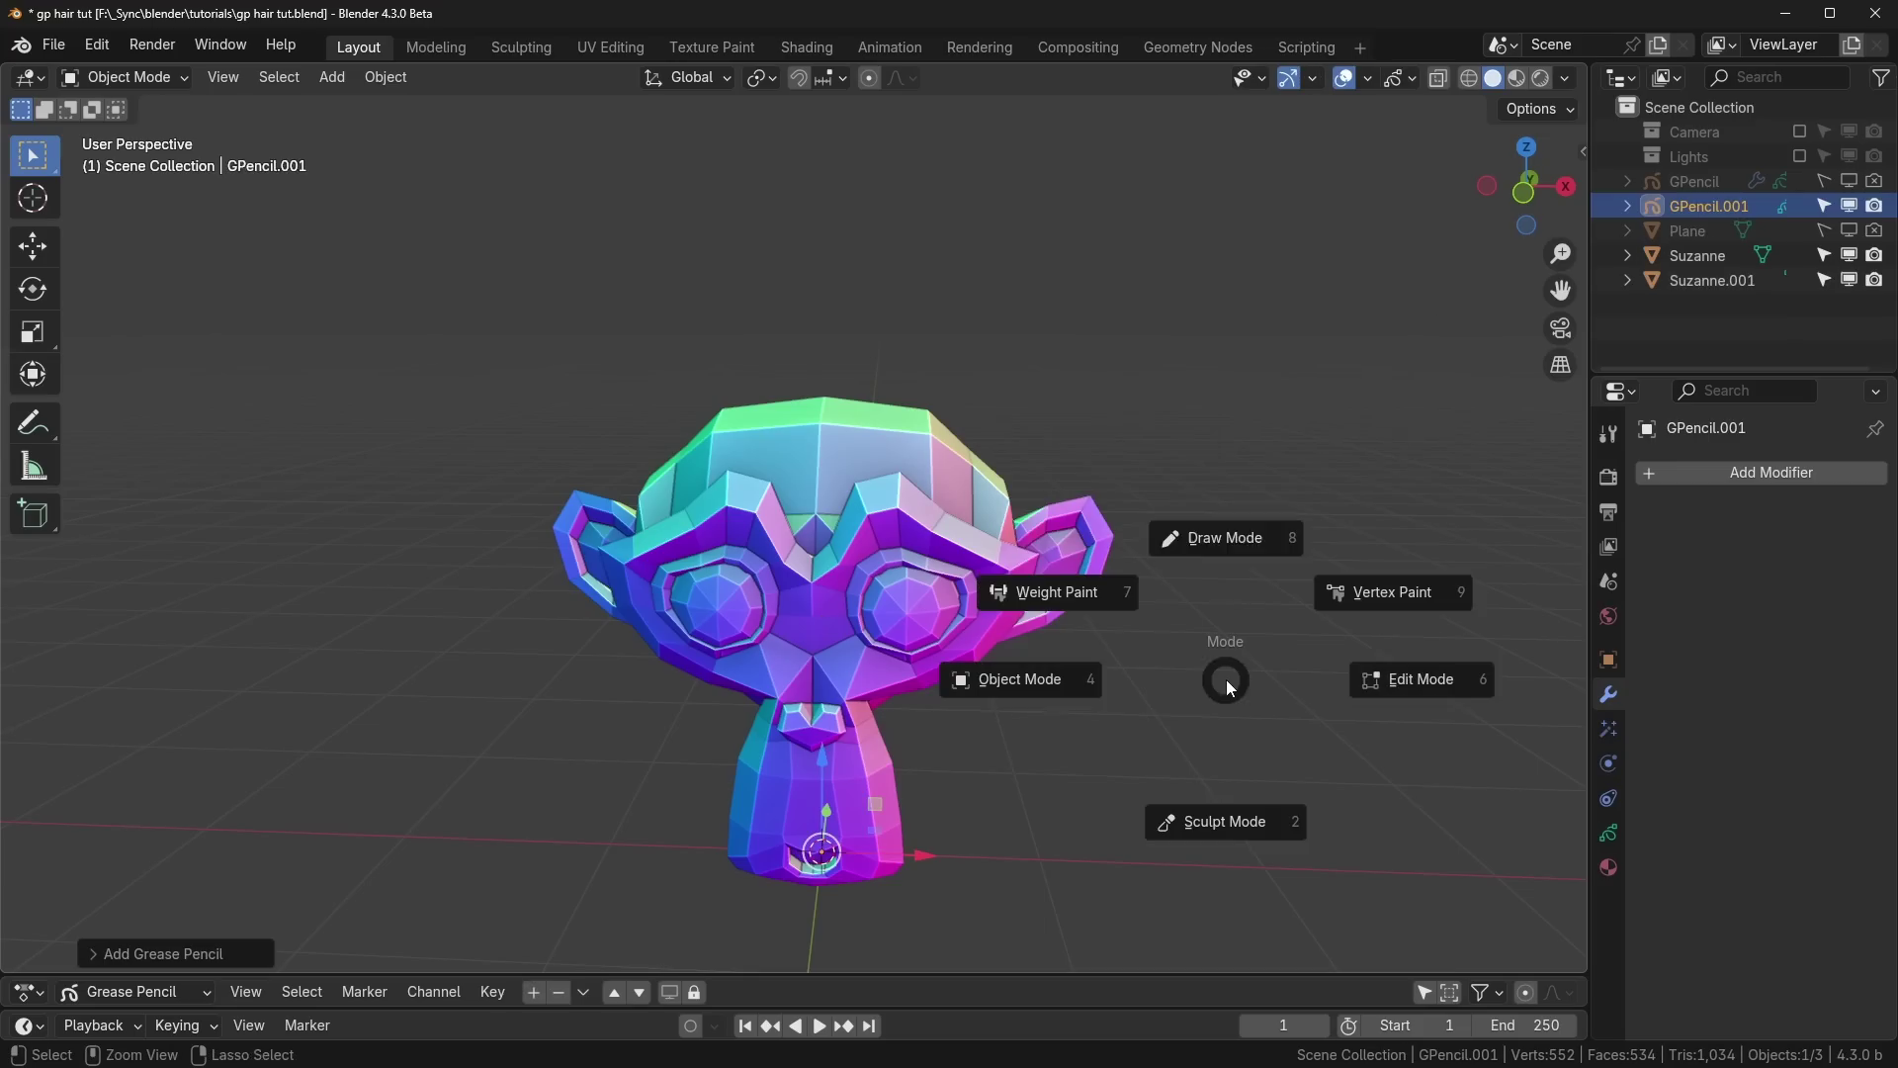
click(1243, 535)
key(KP_1)
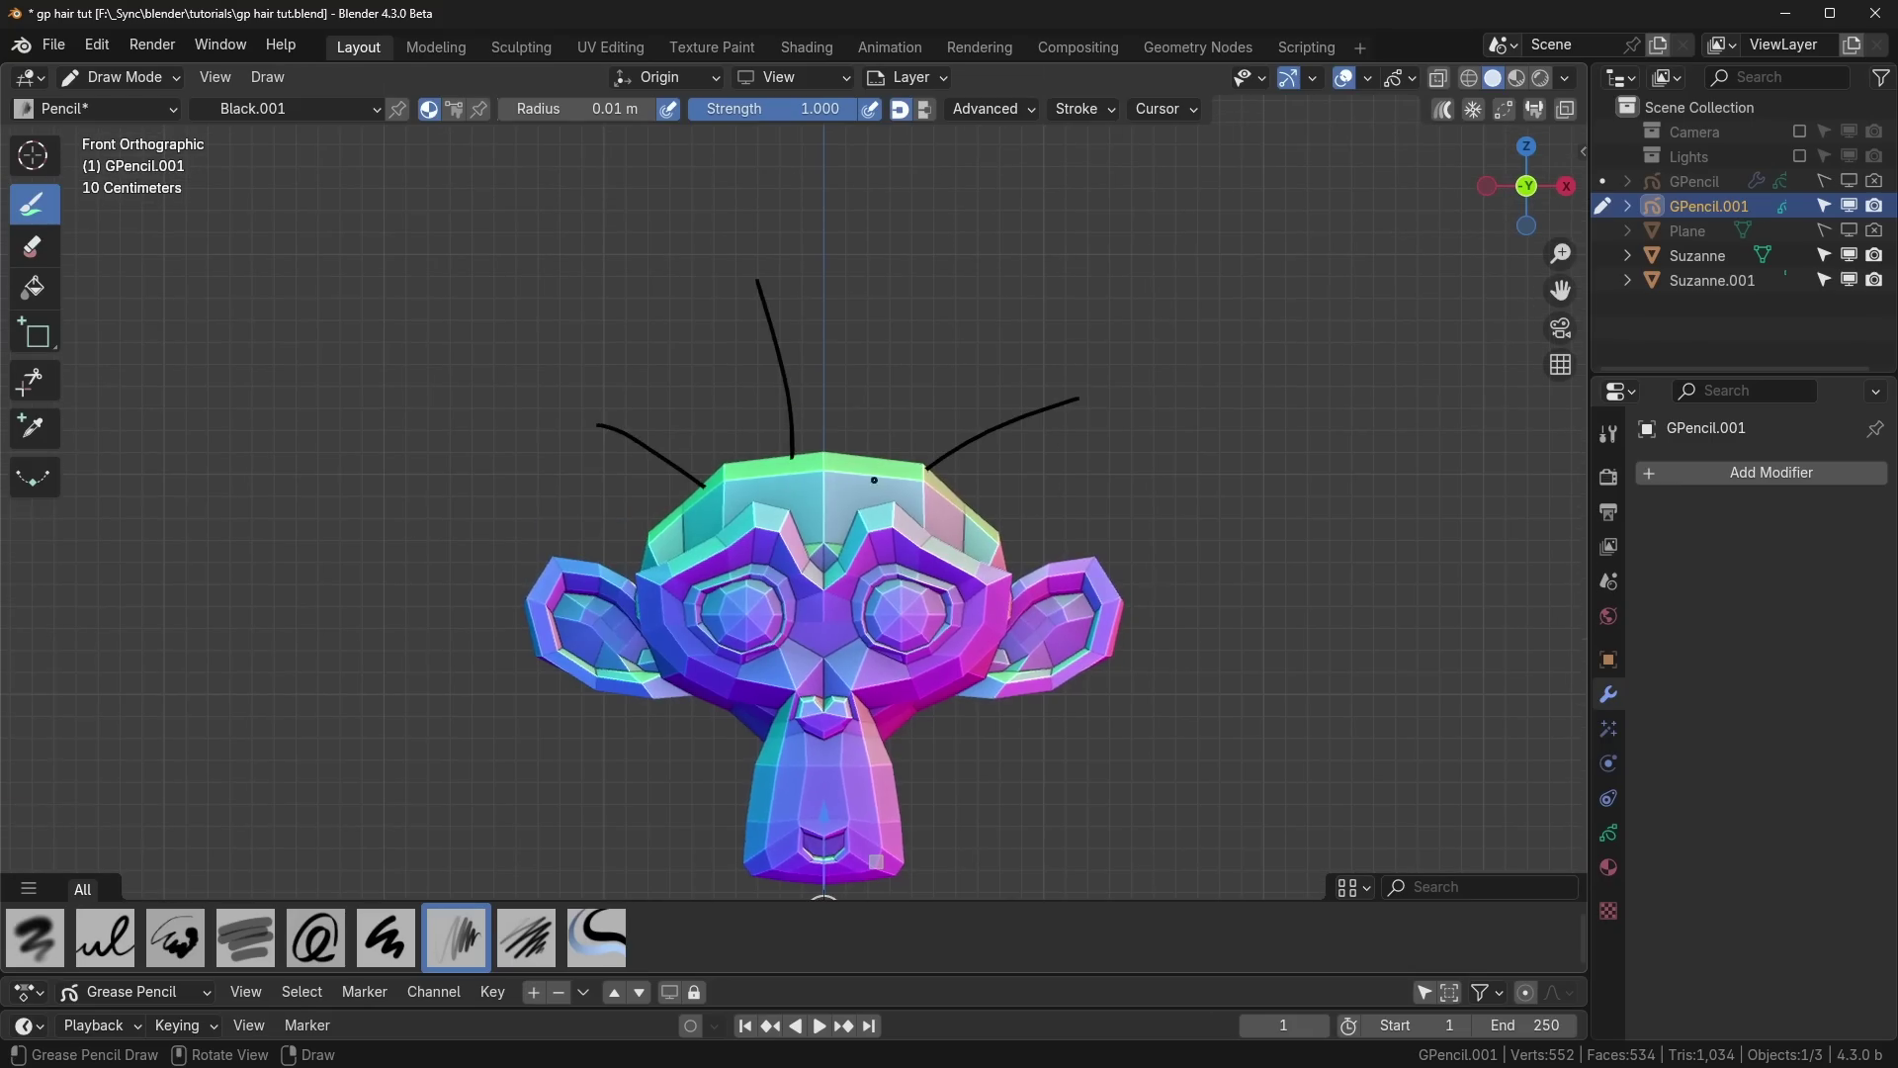
middle_drag(874, 479, 1057, 496)
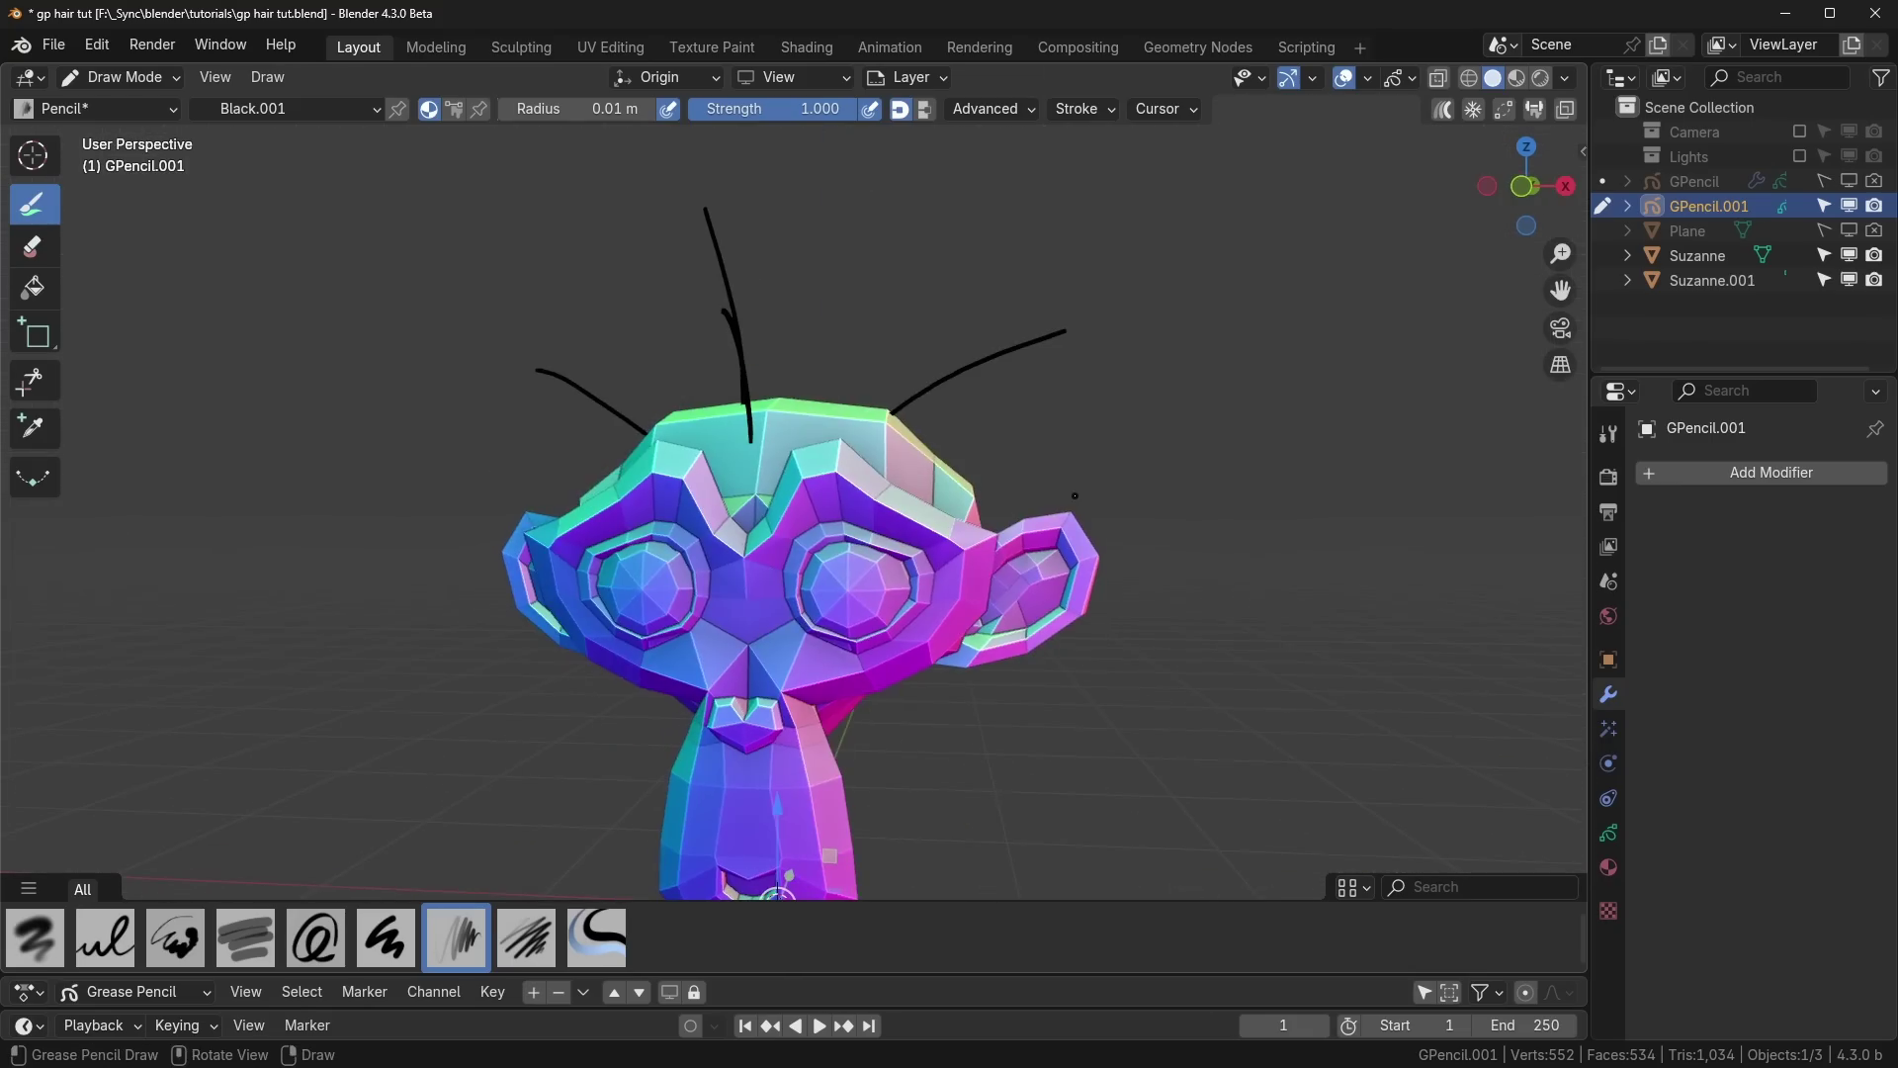
key(ctrl+Tab)
Step: Create a new Geometry Nodes tree on the new Grease Pencil object and name it "gp hair"
click(1193, 47)
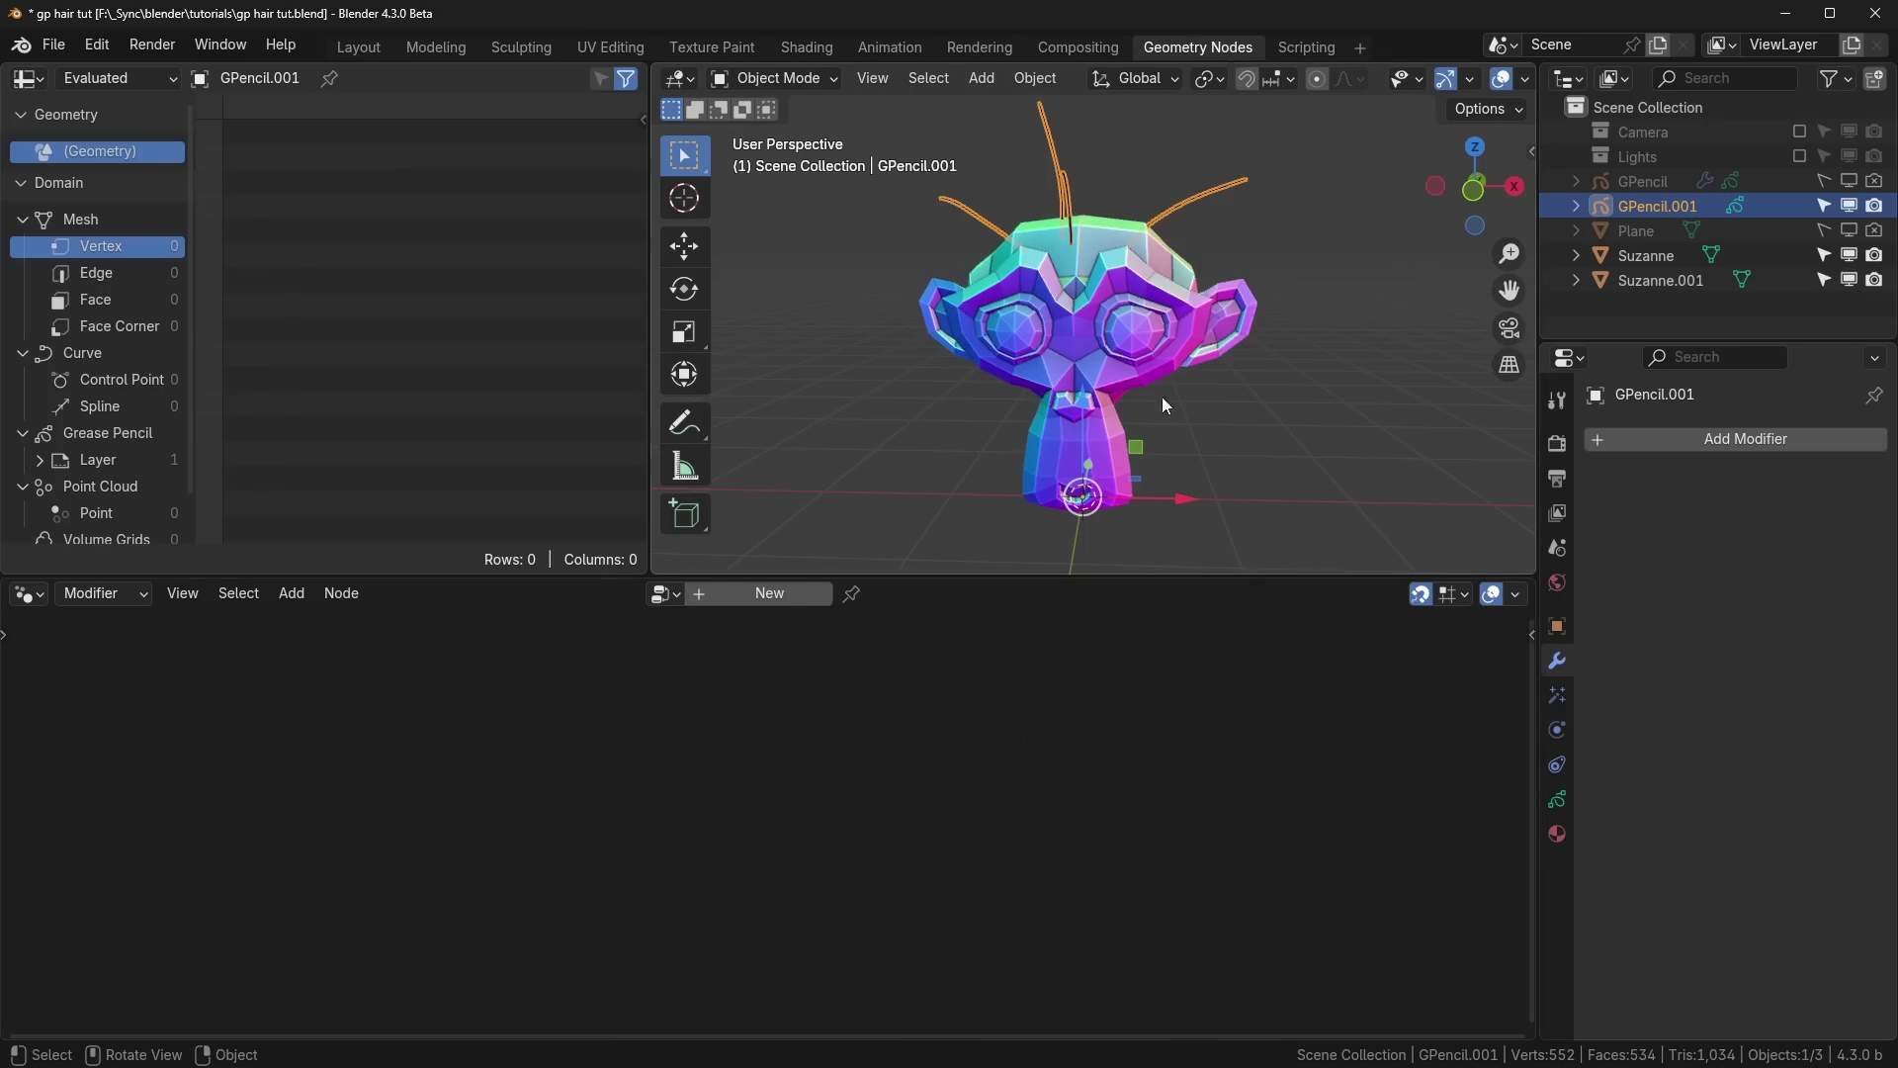
click(769, 593)
click(757, 595)
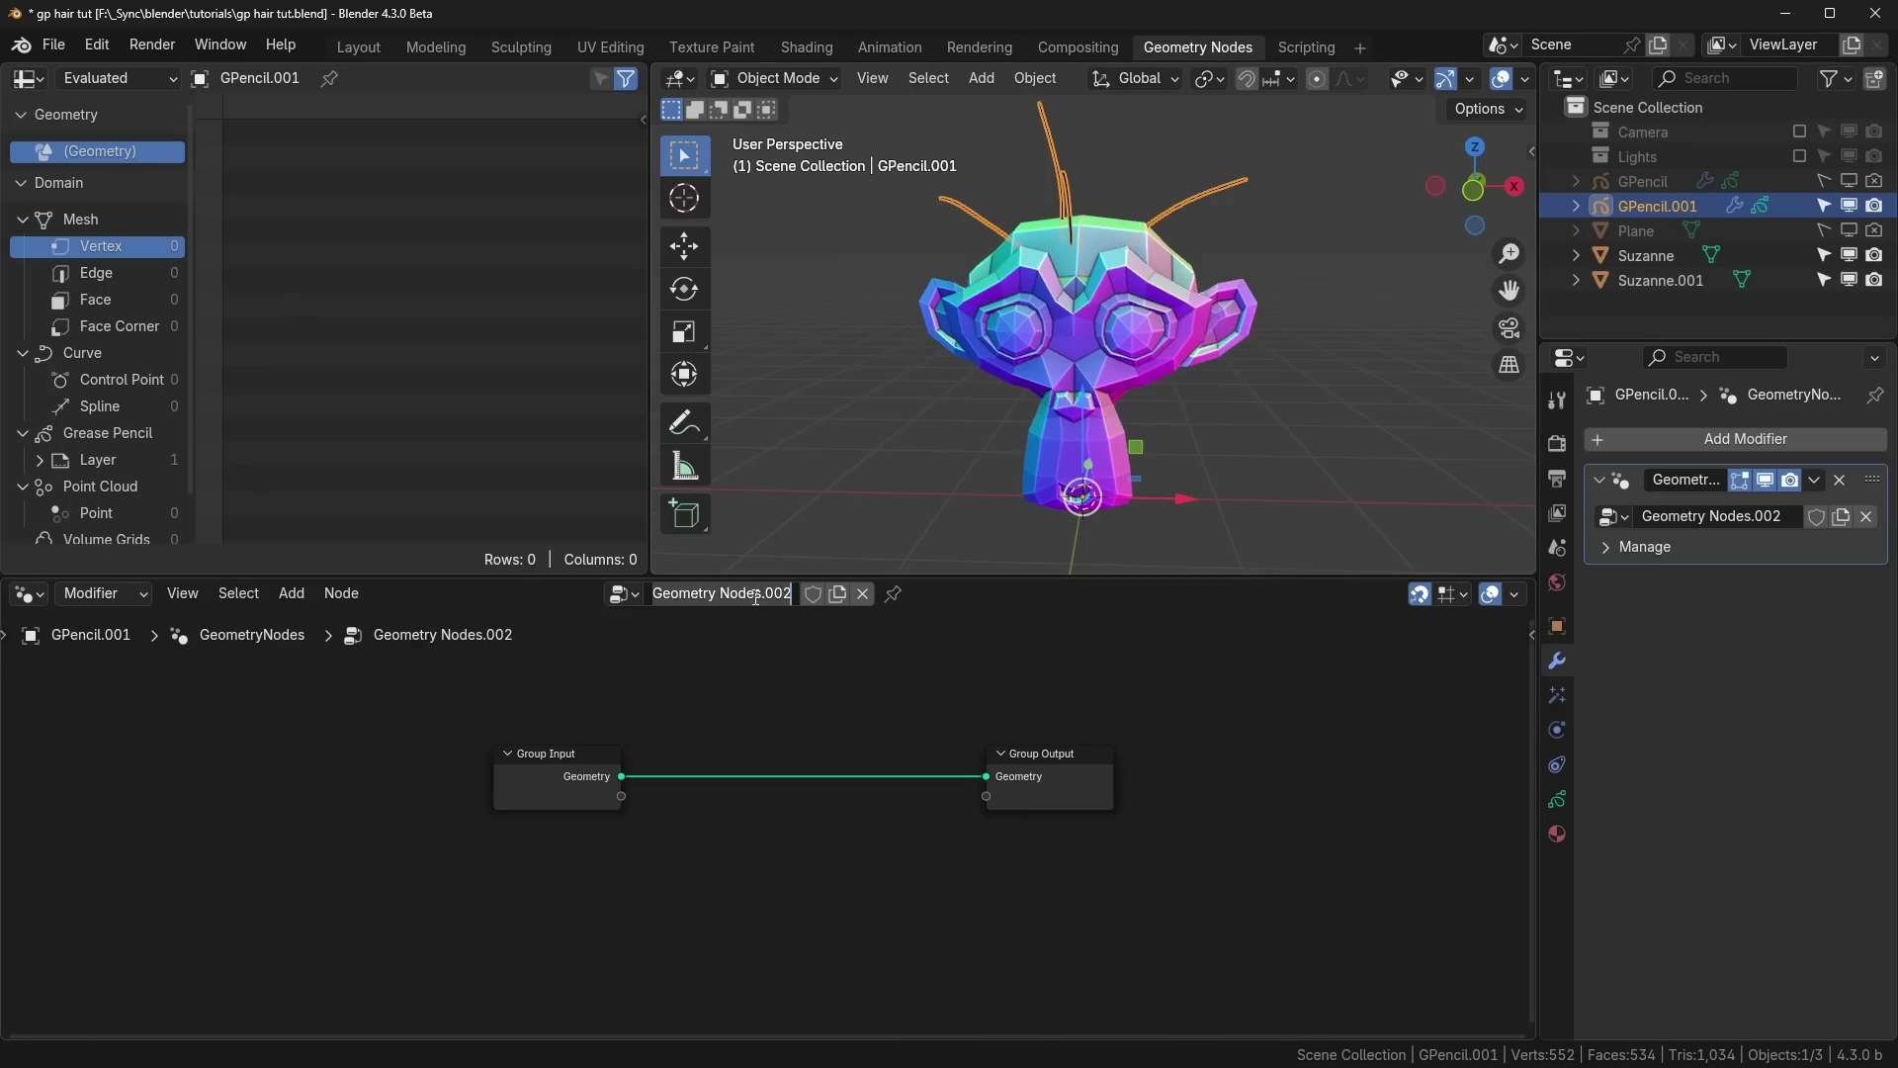
text(gp hai)
Step: Rename the separated scalp object to "hair cap"
double_click(1661, 281)
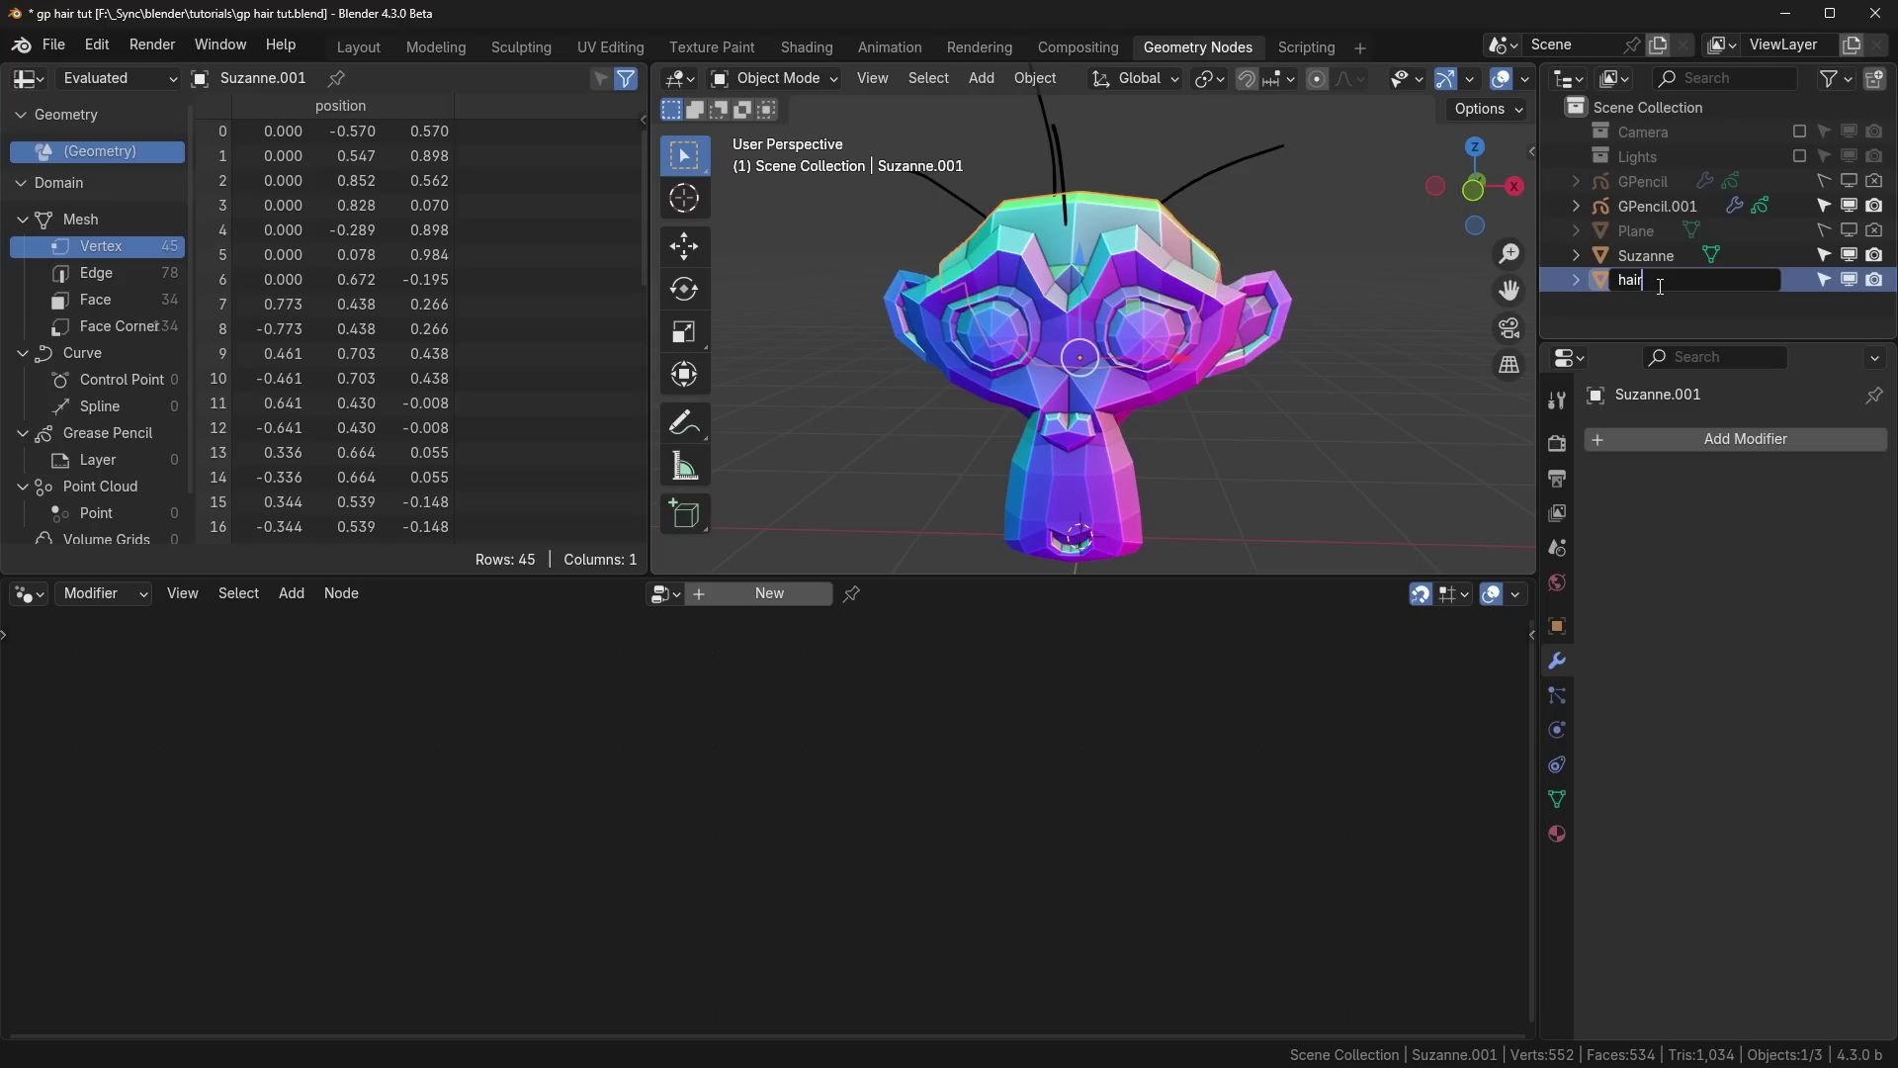
text(hair cap)
key(Return)
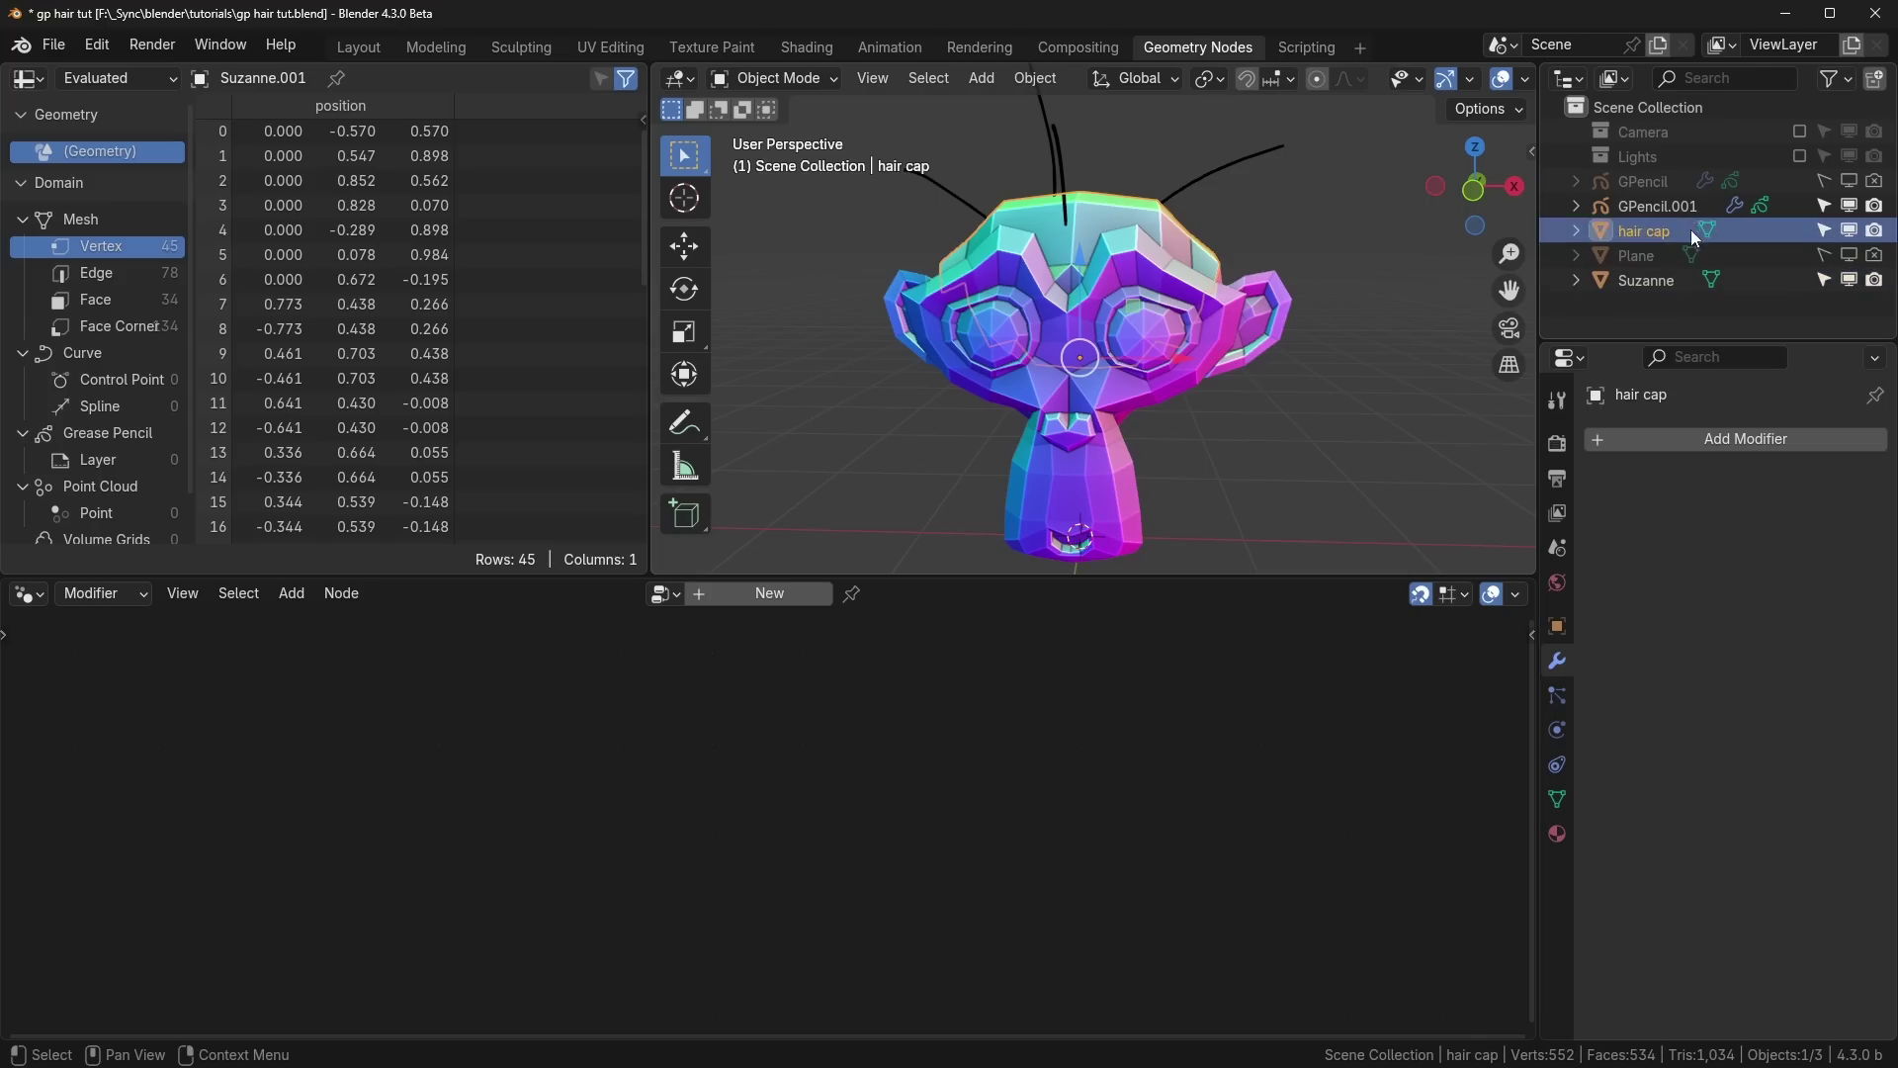
Step: Bring the hair cap into the Grease Pencil object's node tree as an Object Info node set to Relative
click(1646, 206)
drag(1645, 231, 751, 853)
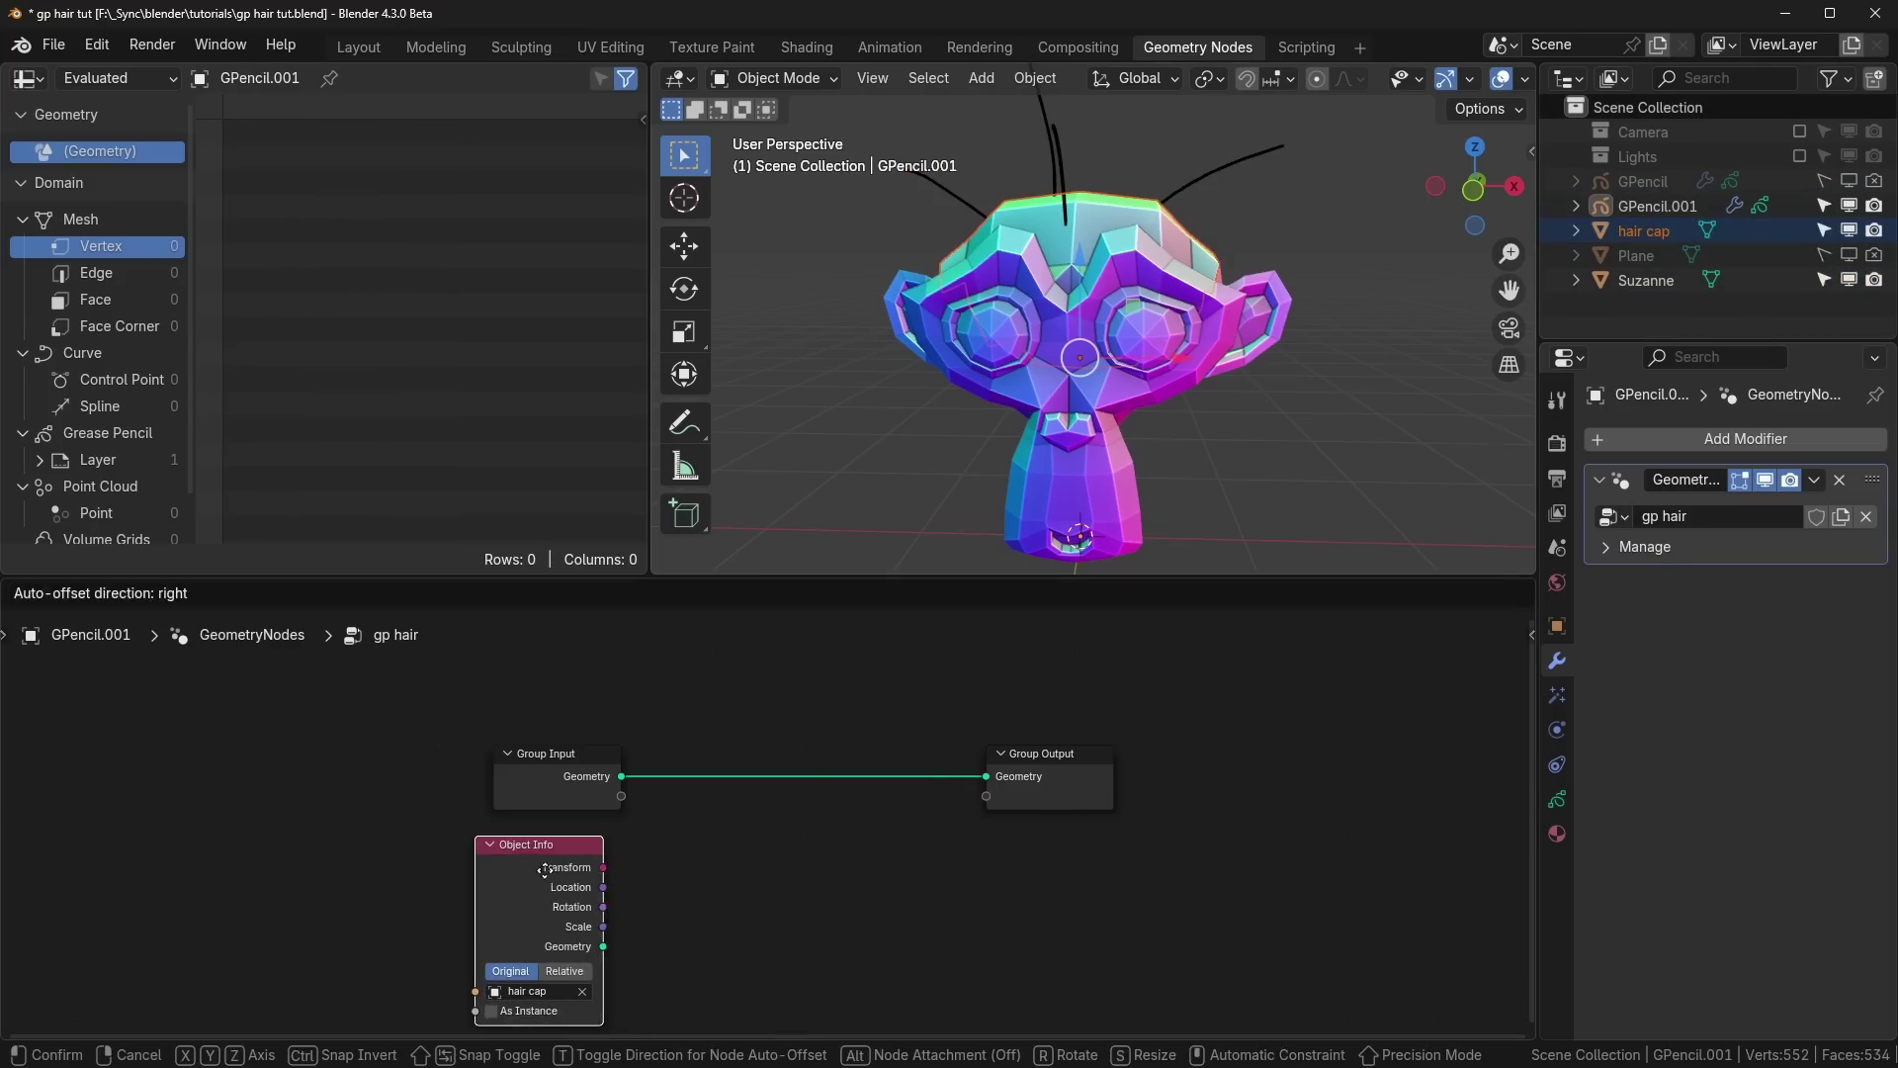
click(555, 837)
scroll(632, 831, up, 3)
click(505, 934)
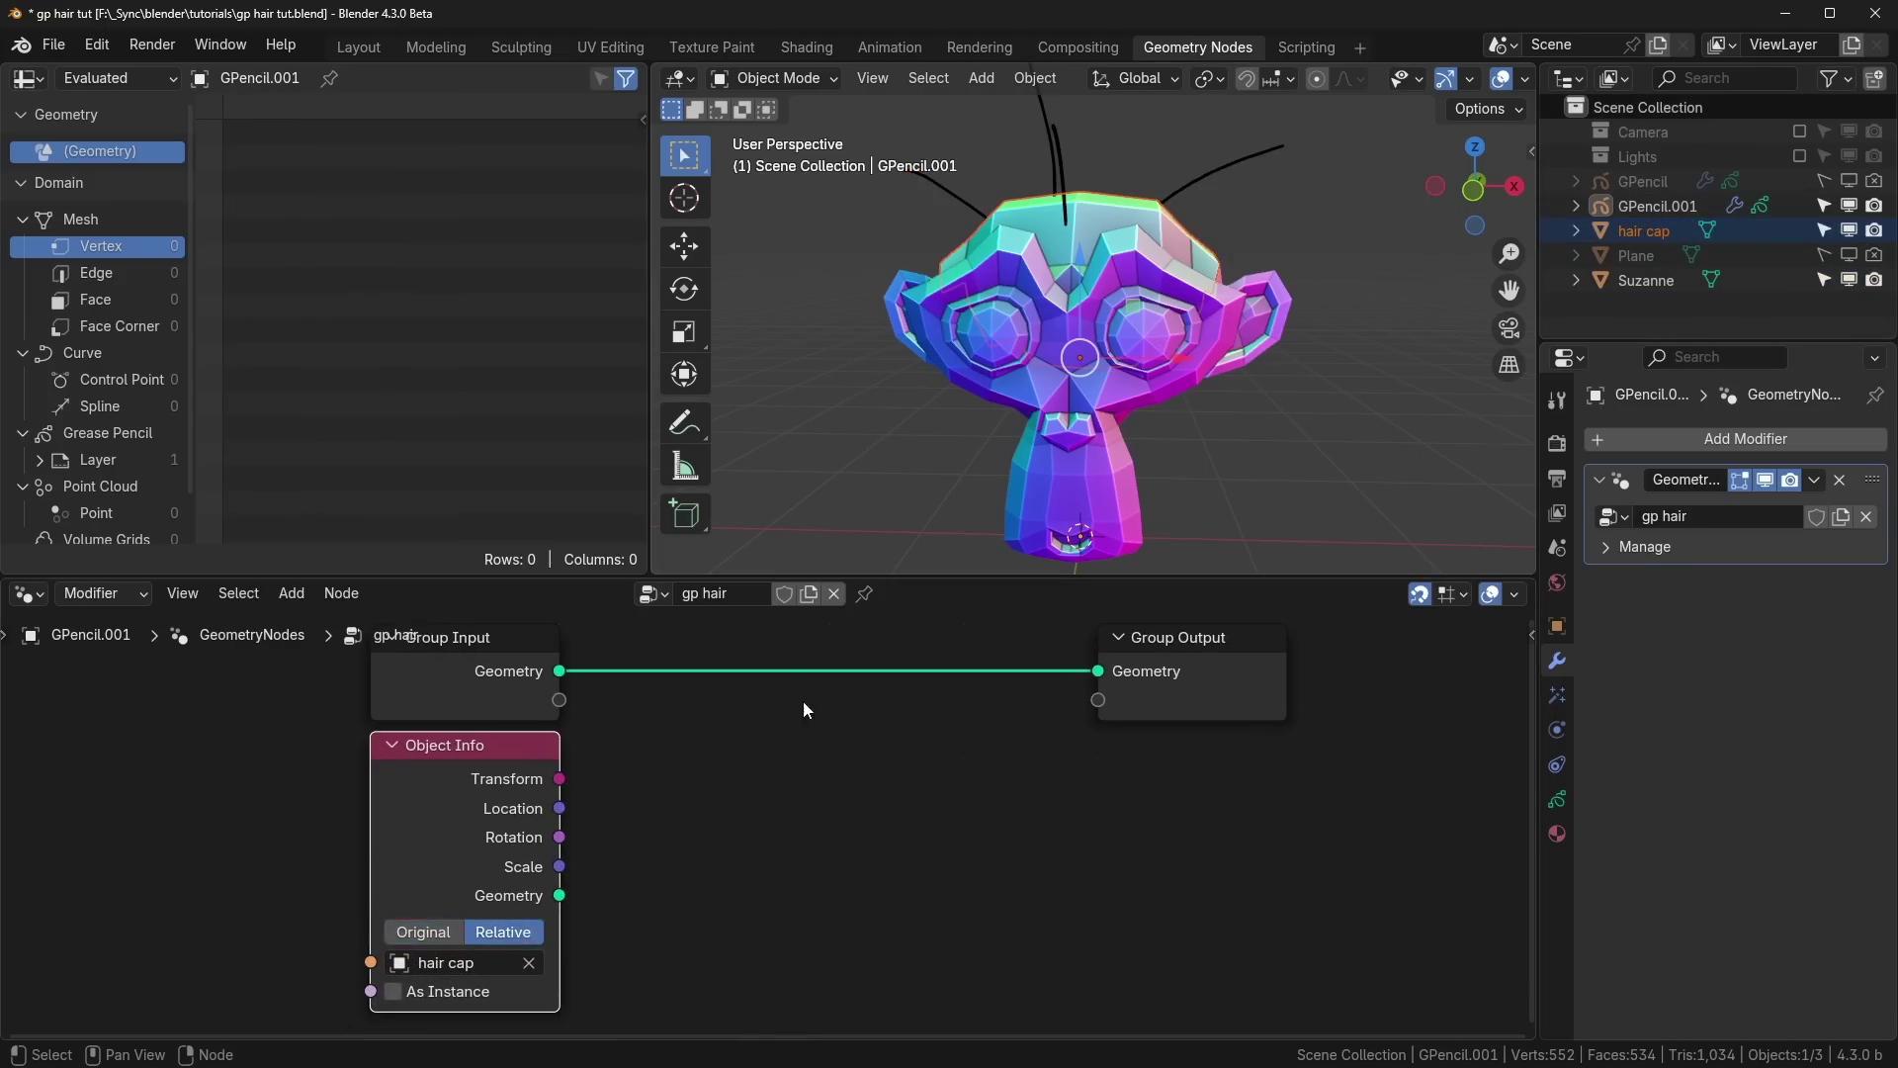
Step: Feed the hair cap's Geometry into a new Distribute Points on Faces node
drag(1540, 574, 1860, 574)
drag(564, 910, 821, 878)
click(1001, 809)
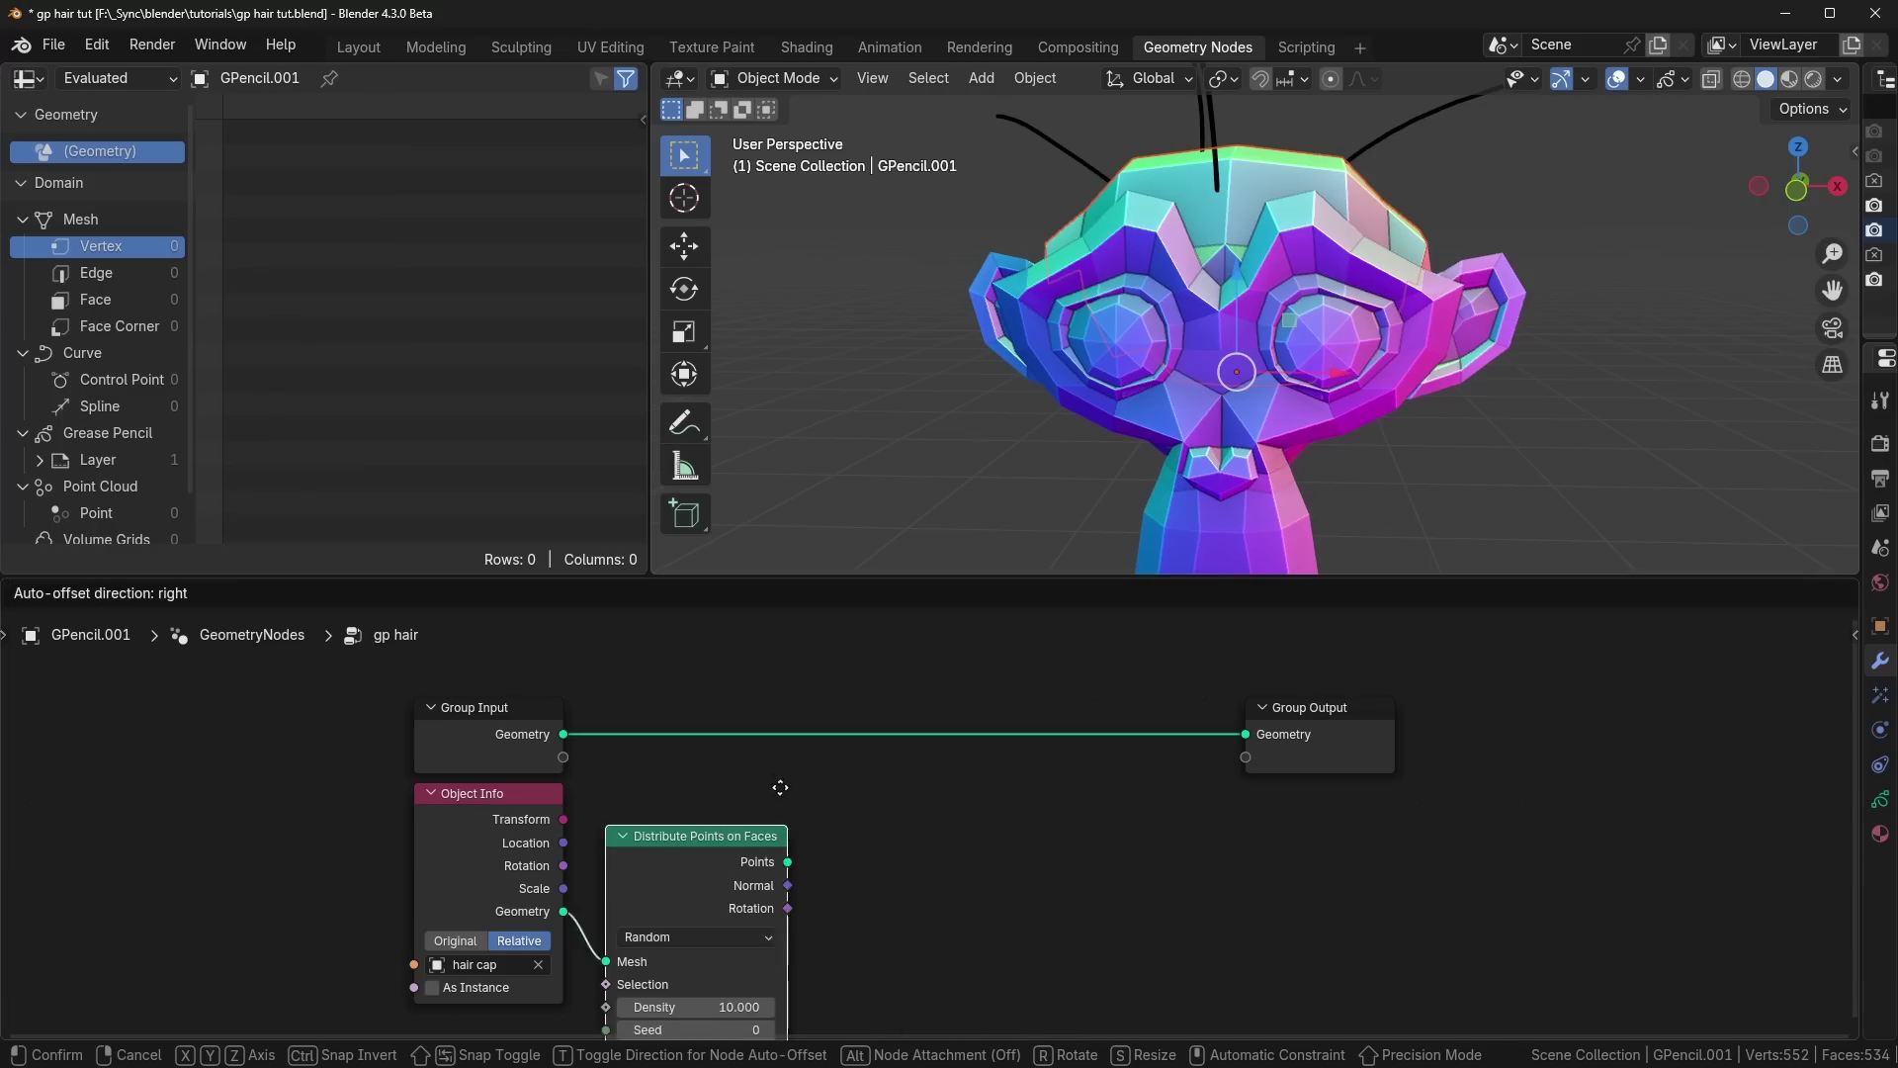
click(799, 752)
Step: Preview the distributed points through Group Output and set their density to 149.5
drag(817, 813, 1246, 734)
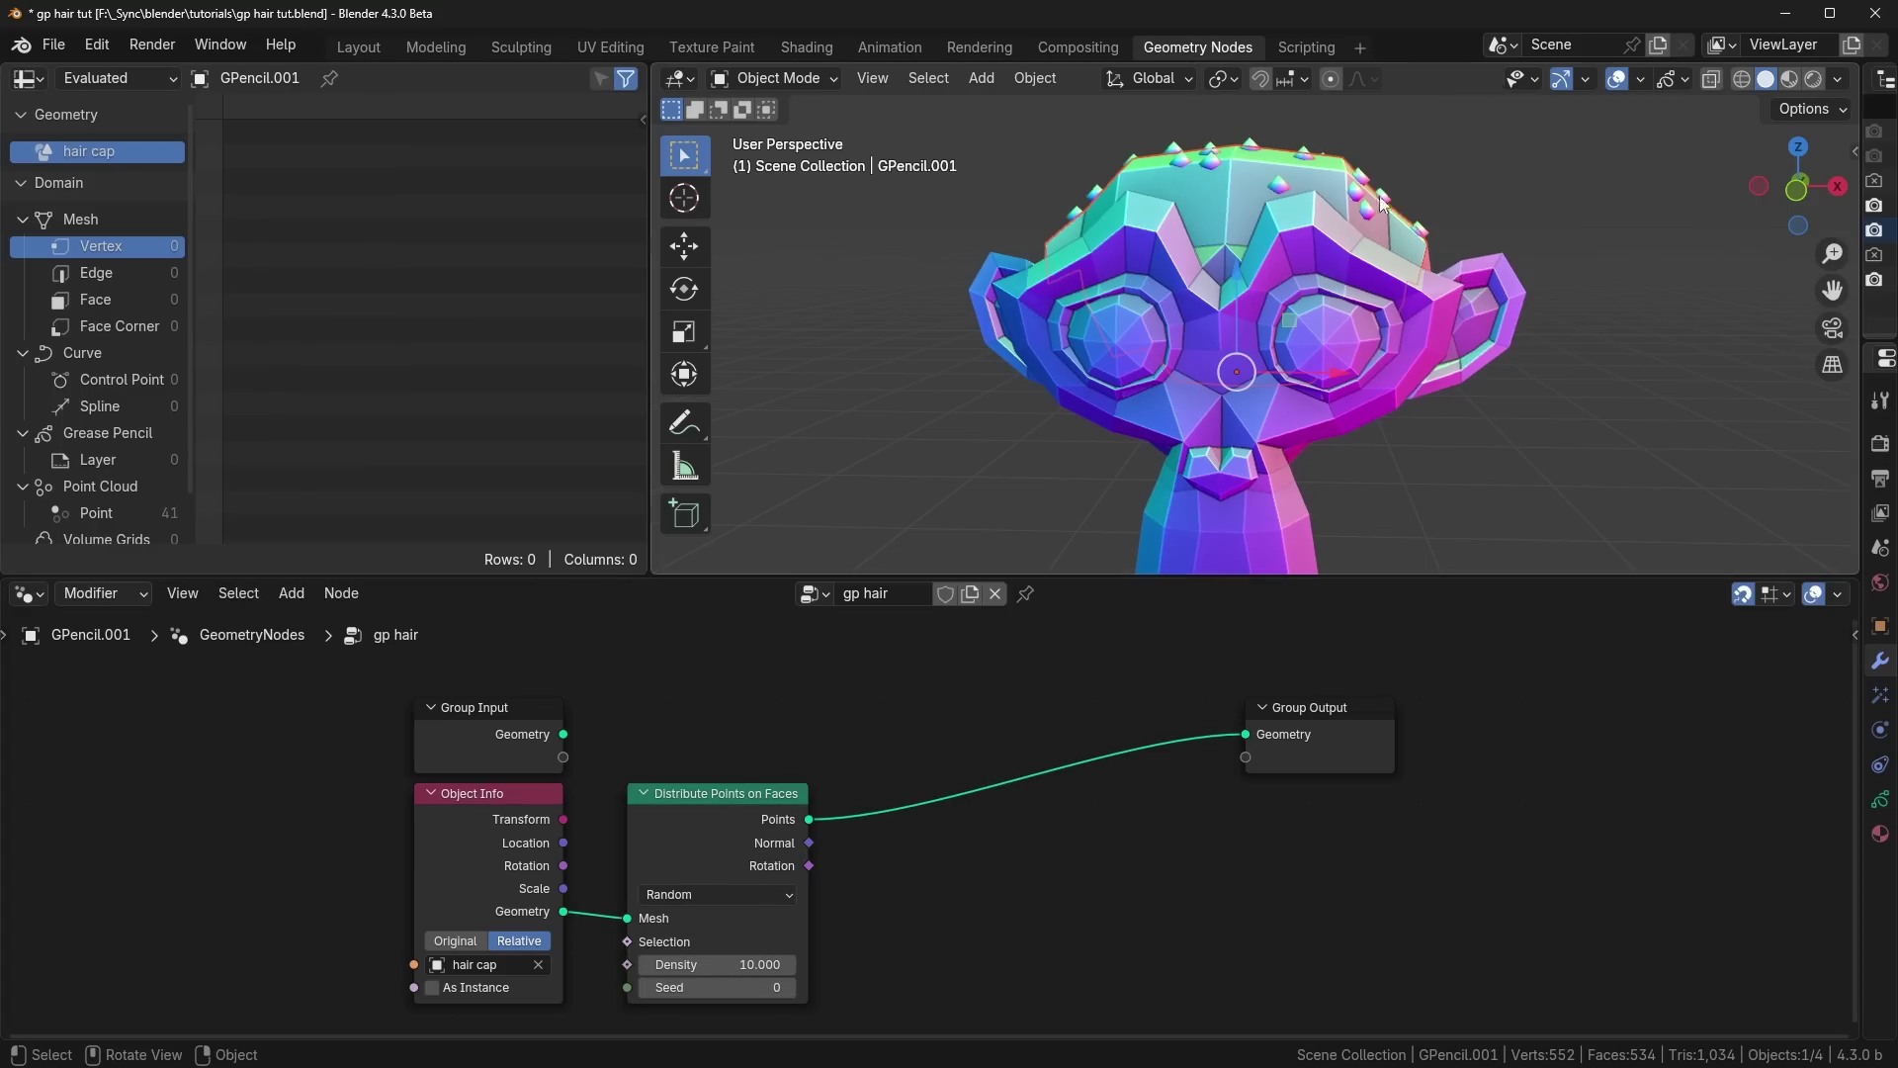
drag(752, 955, 830, 955)
middle_drag(860, 556, 1080, 471)
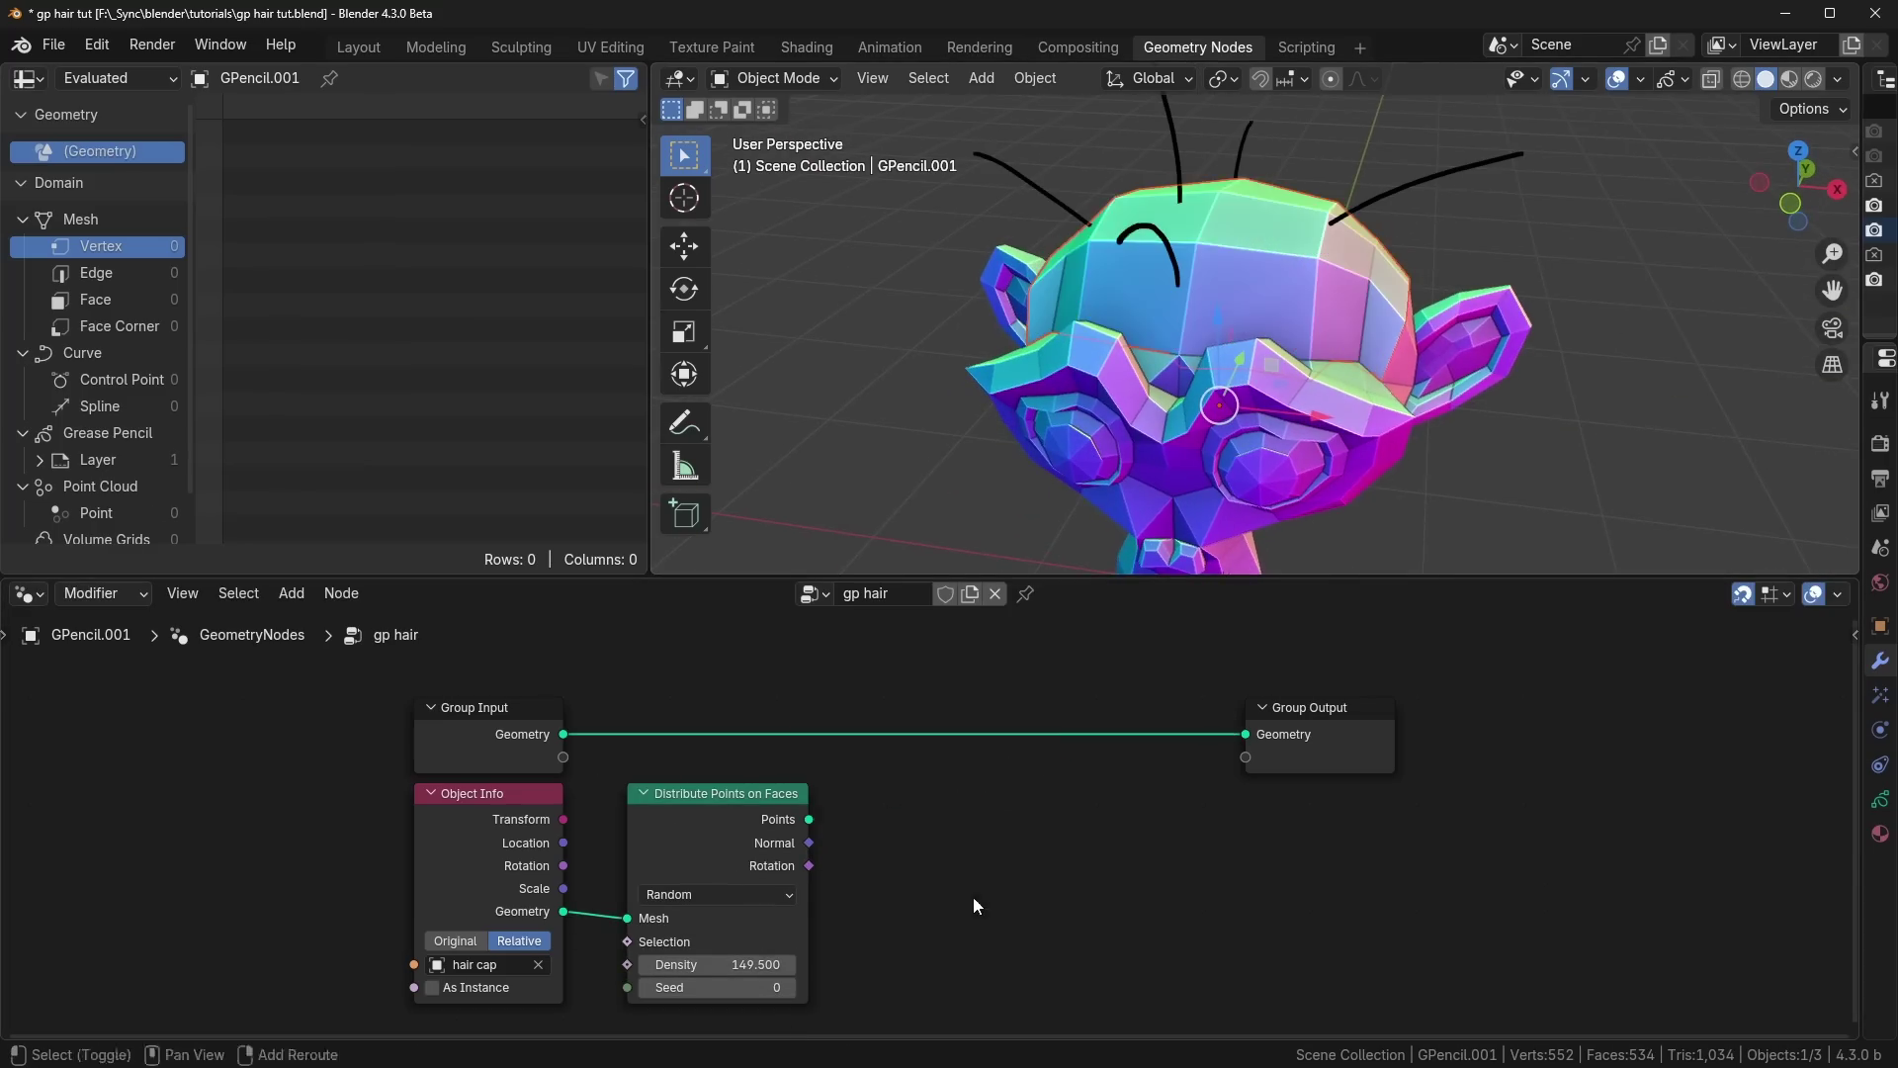
Step: Insert an Interpolate Curves node on the link between Group Input and Group Output
key(shift+a)
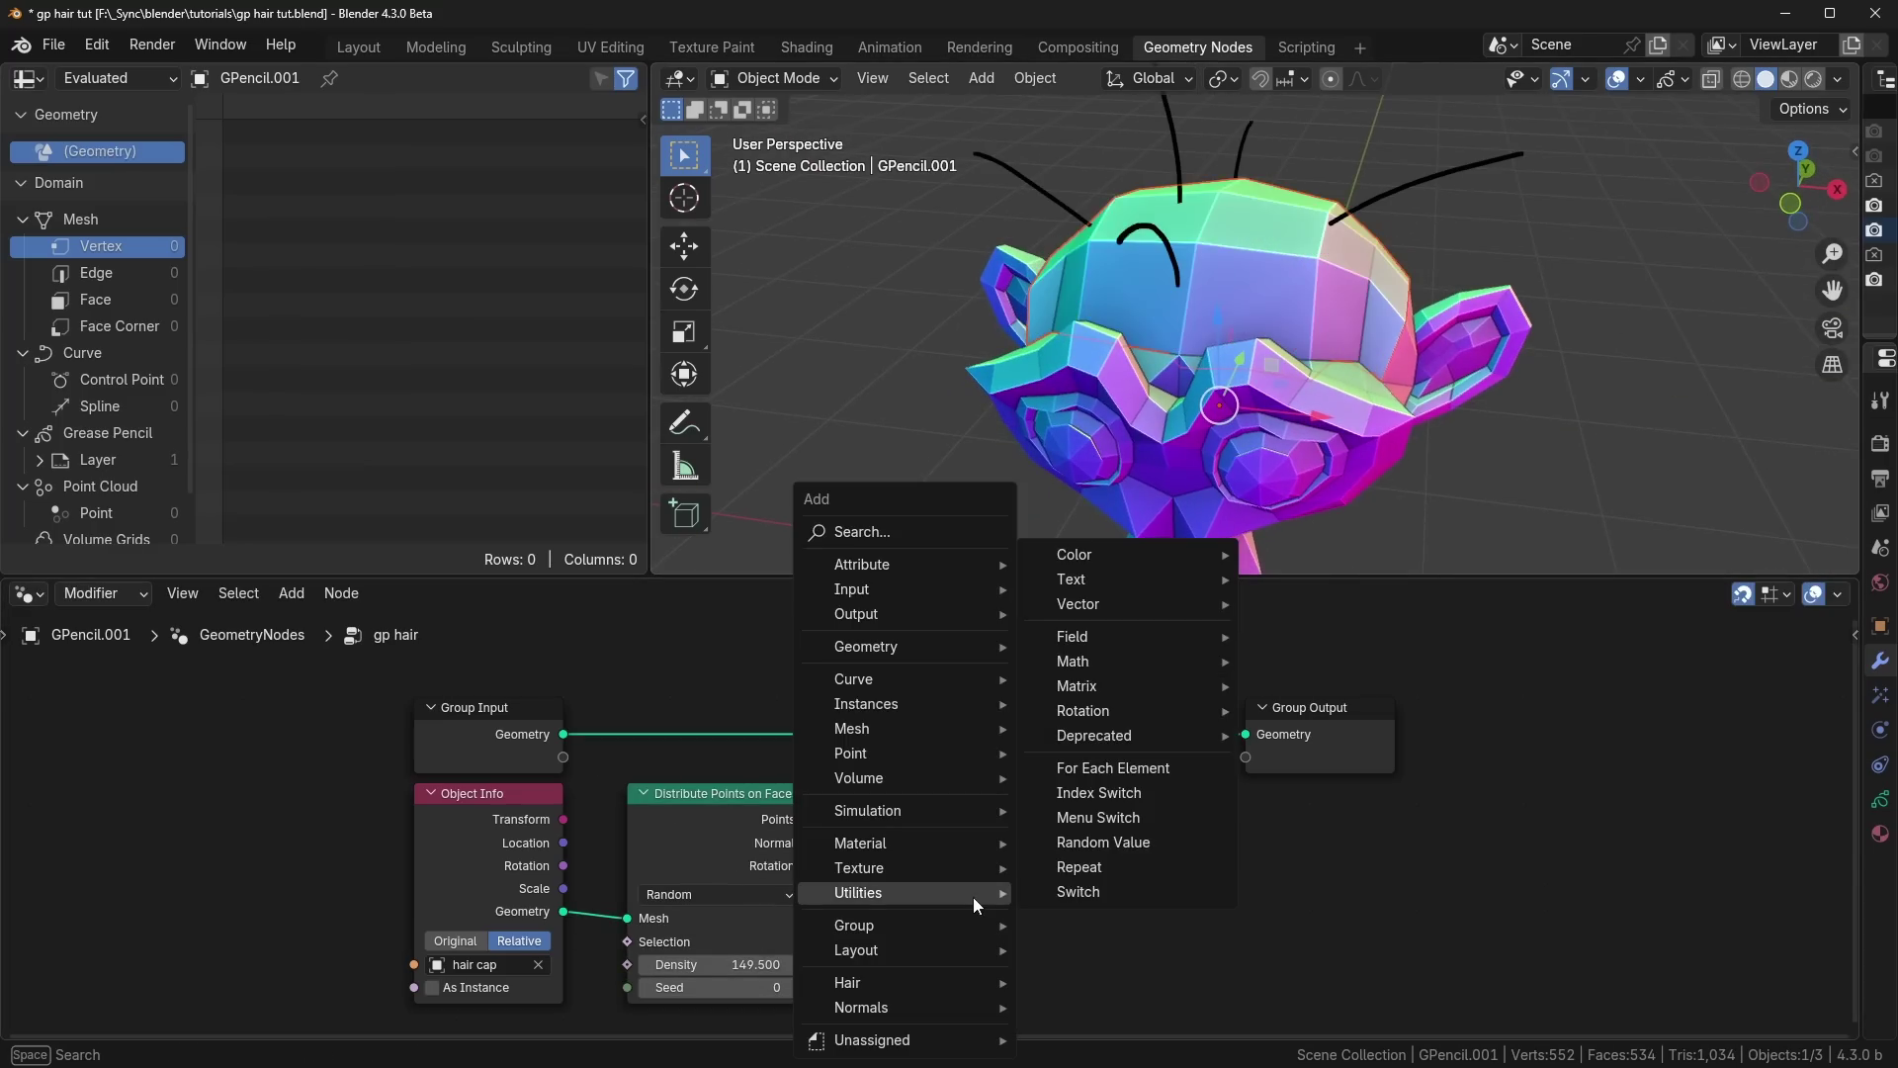
text(curve)
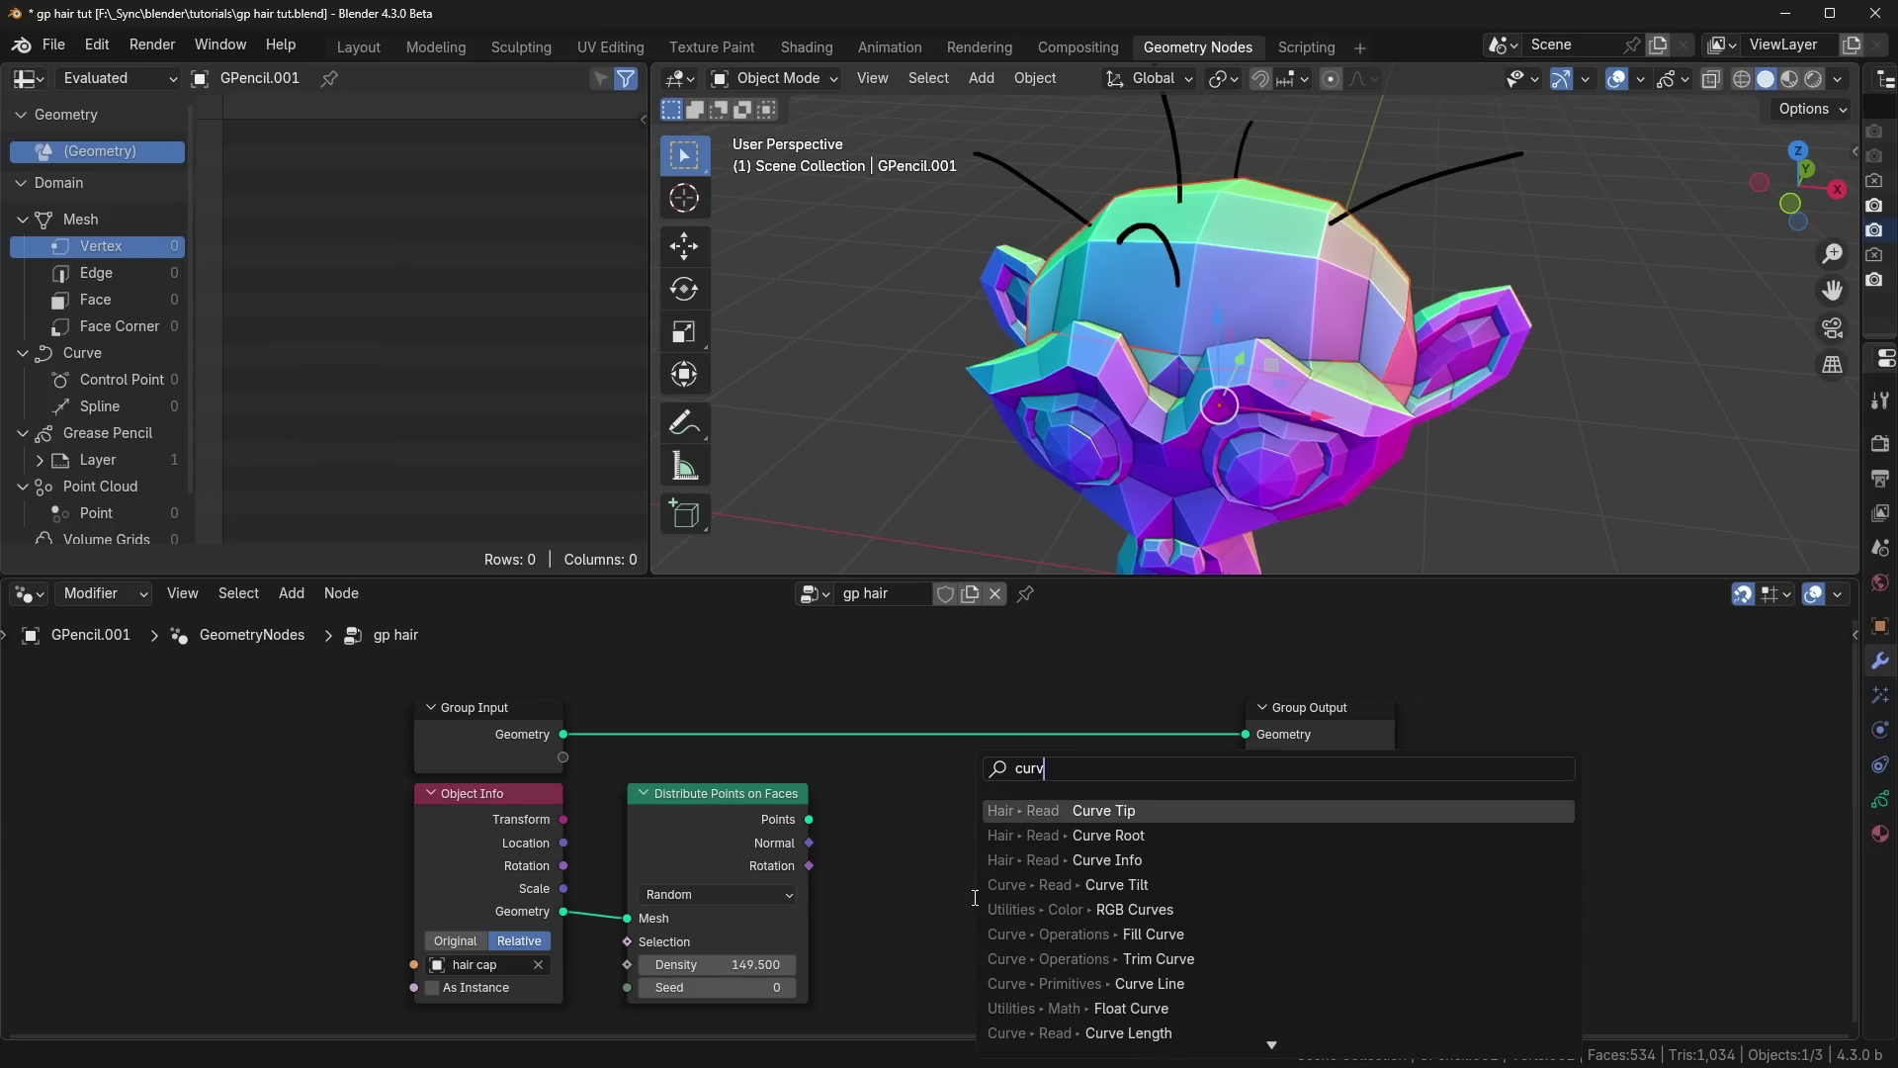
key(BackSpace)
key(BackSpace)
key(BackSpace)
key(BackSpace)
text(inter)
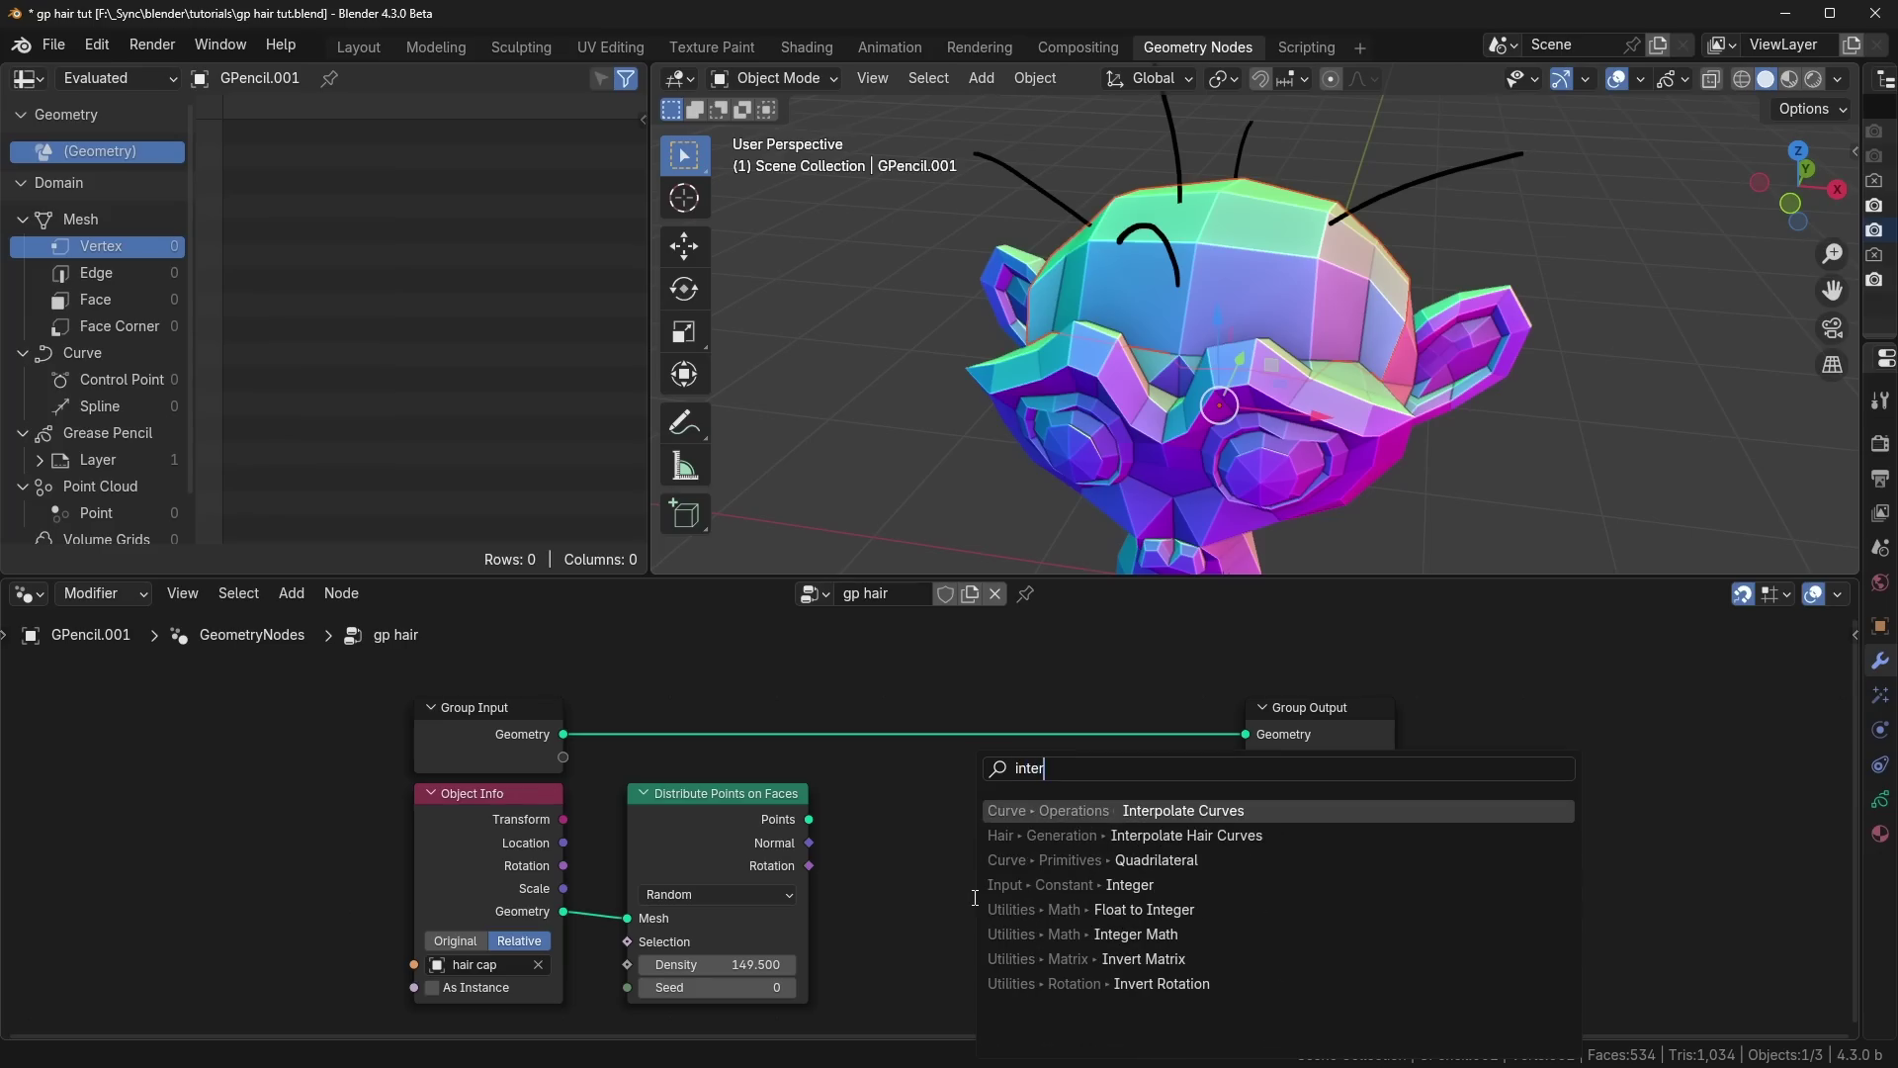
key(Down)
key(Down)
key(Up)
key(Up)
key(Return)
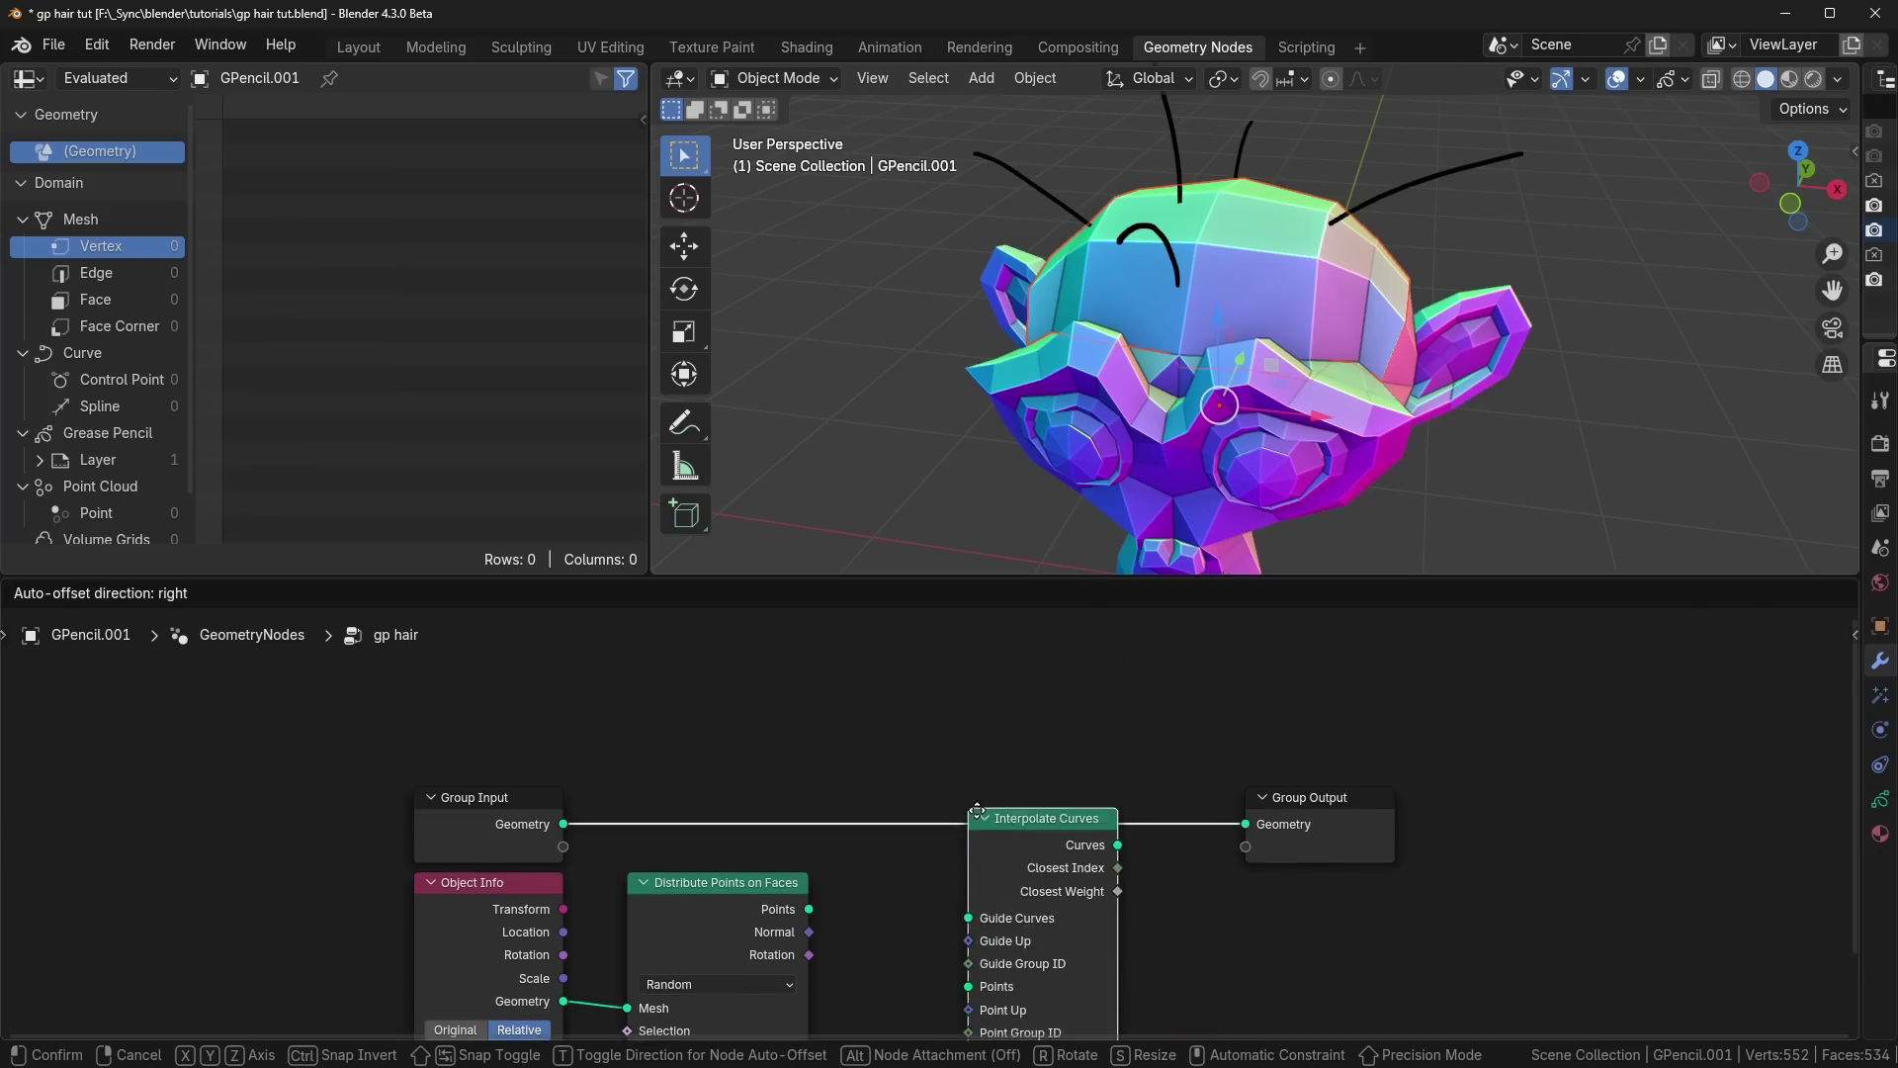
click(977, 811)
Step: Connect the Points output of Distribute Points on Faces to the Points input of Interpolate Curves
scroll(991, 809, up, 2)
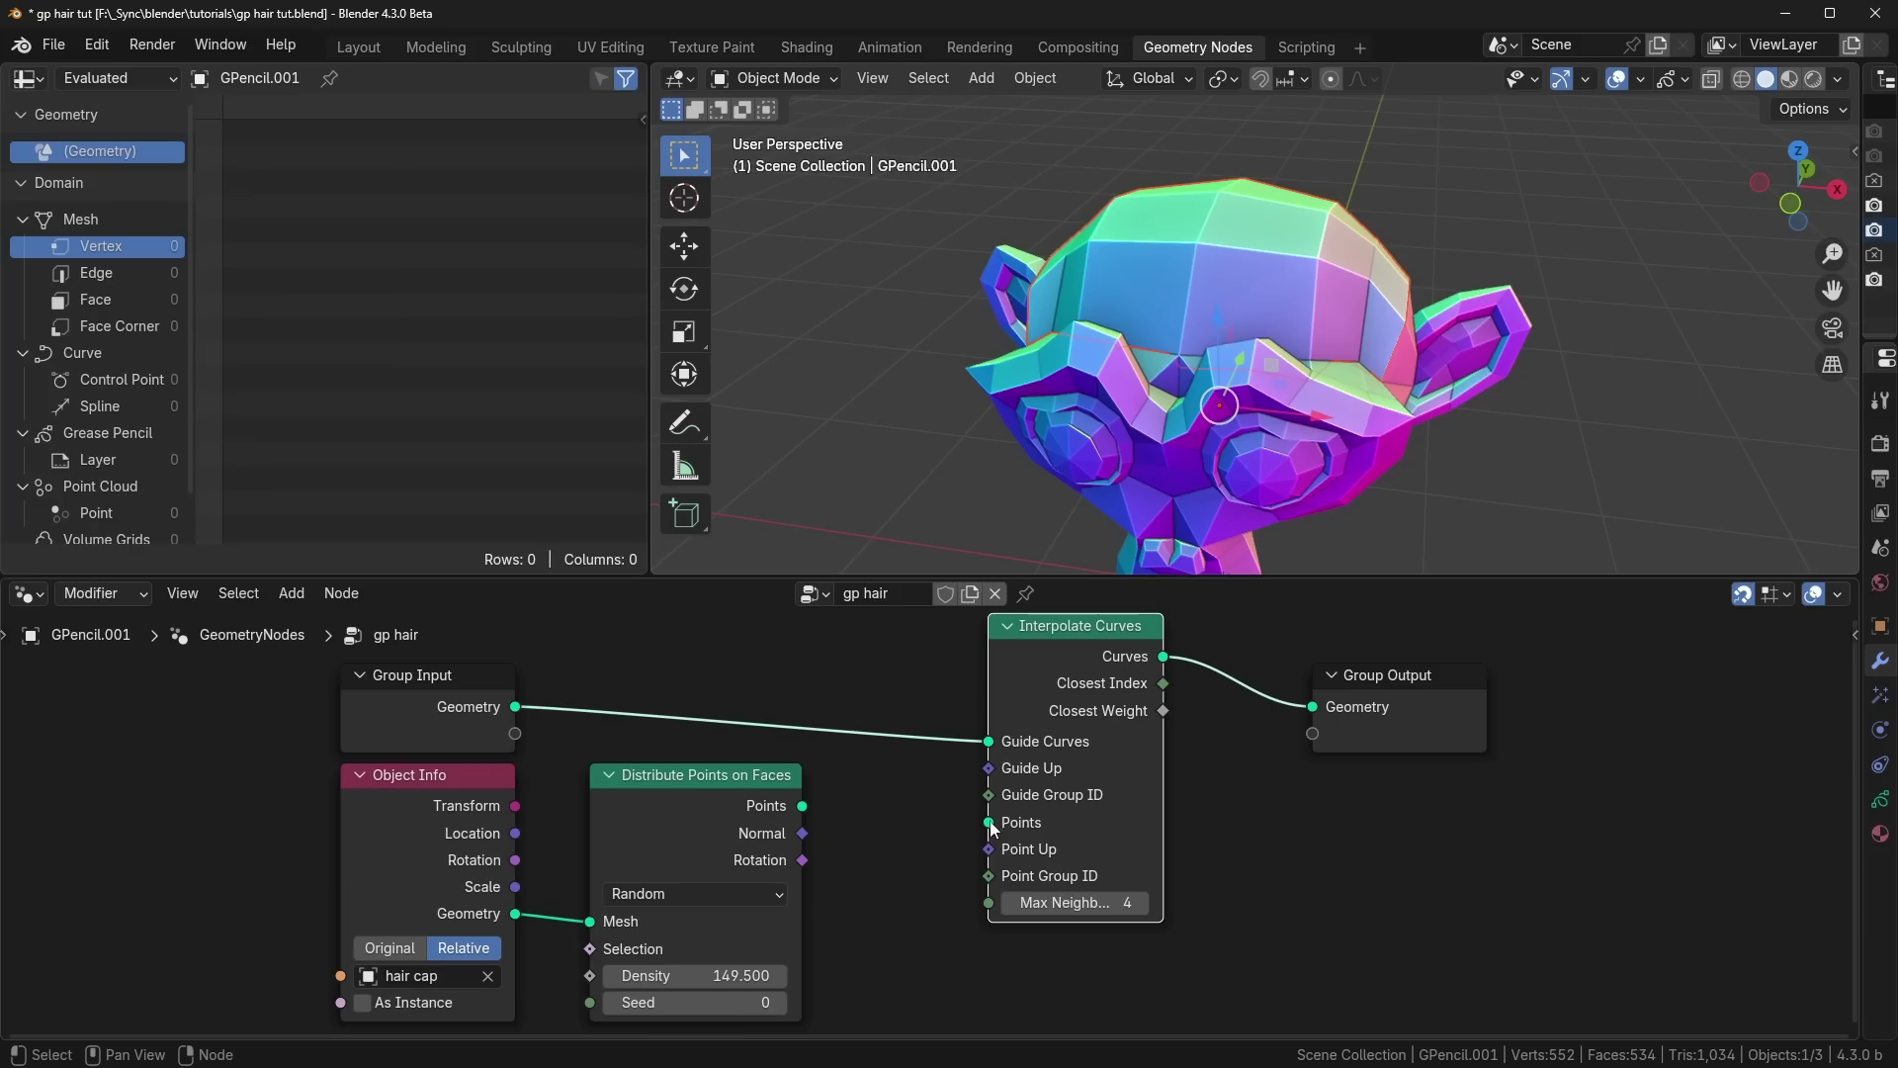
middle_drag(881, 817, 893, 793)
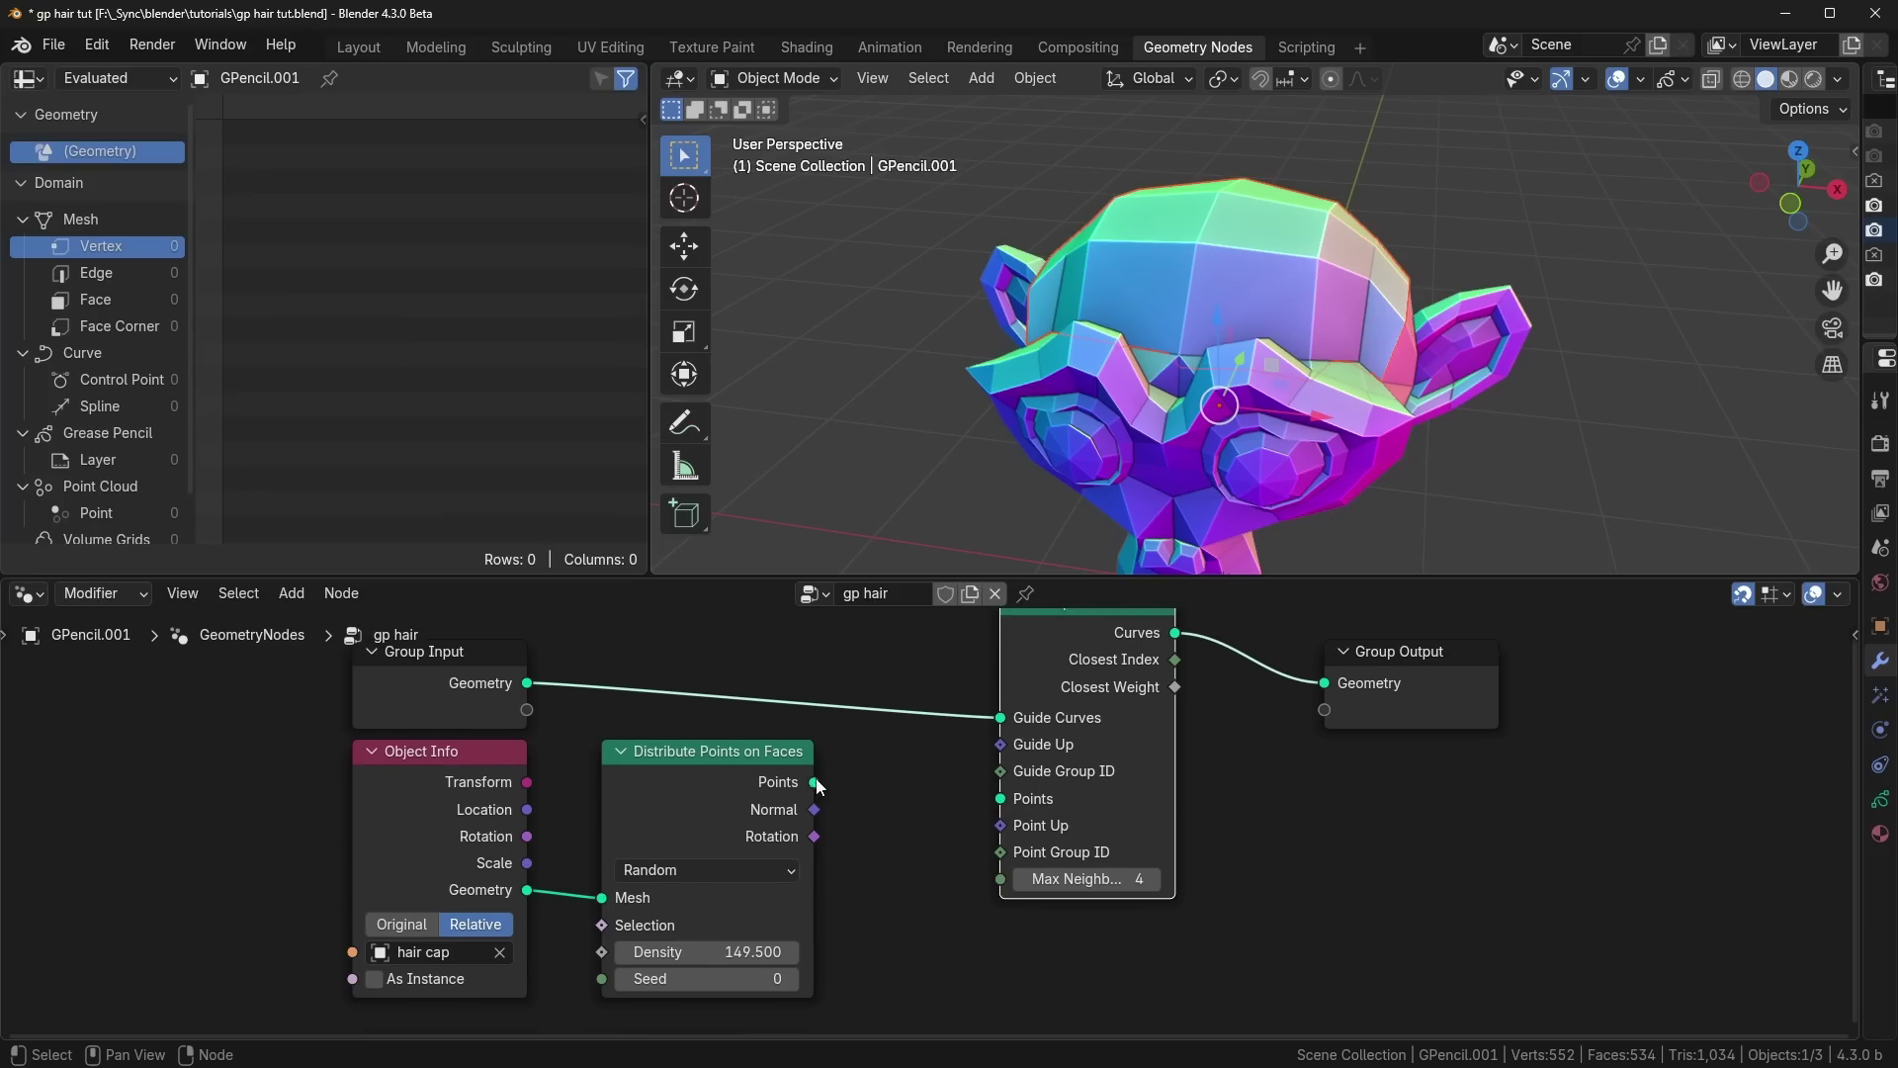
drag(817, 786, 1002, 799)
scroll(886, 703, down, 2)
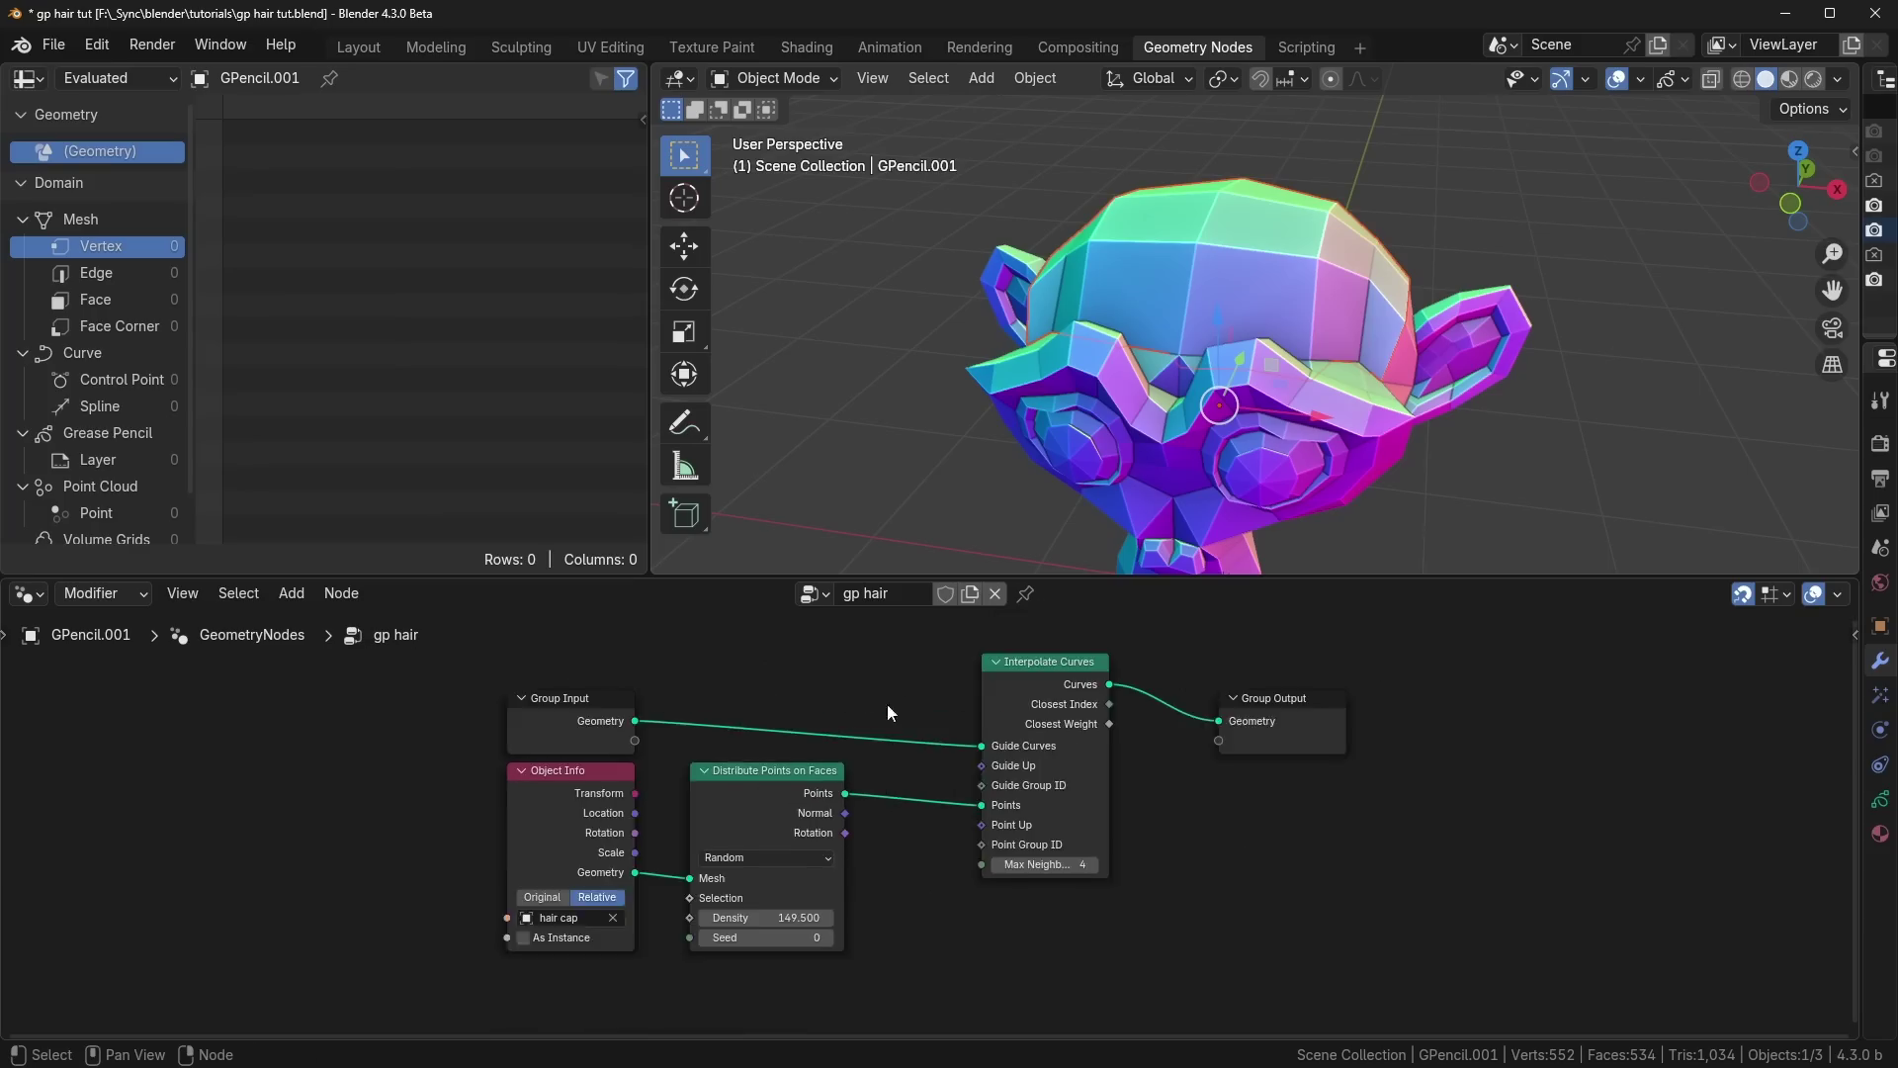
Step: Insert a Grease Pencil to Curves node between Group Input and the Guide Curves input, and inspect the hair
scroll(964, 785, up, 2)
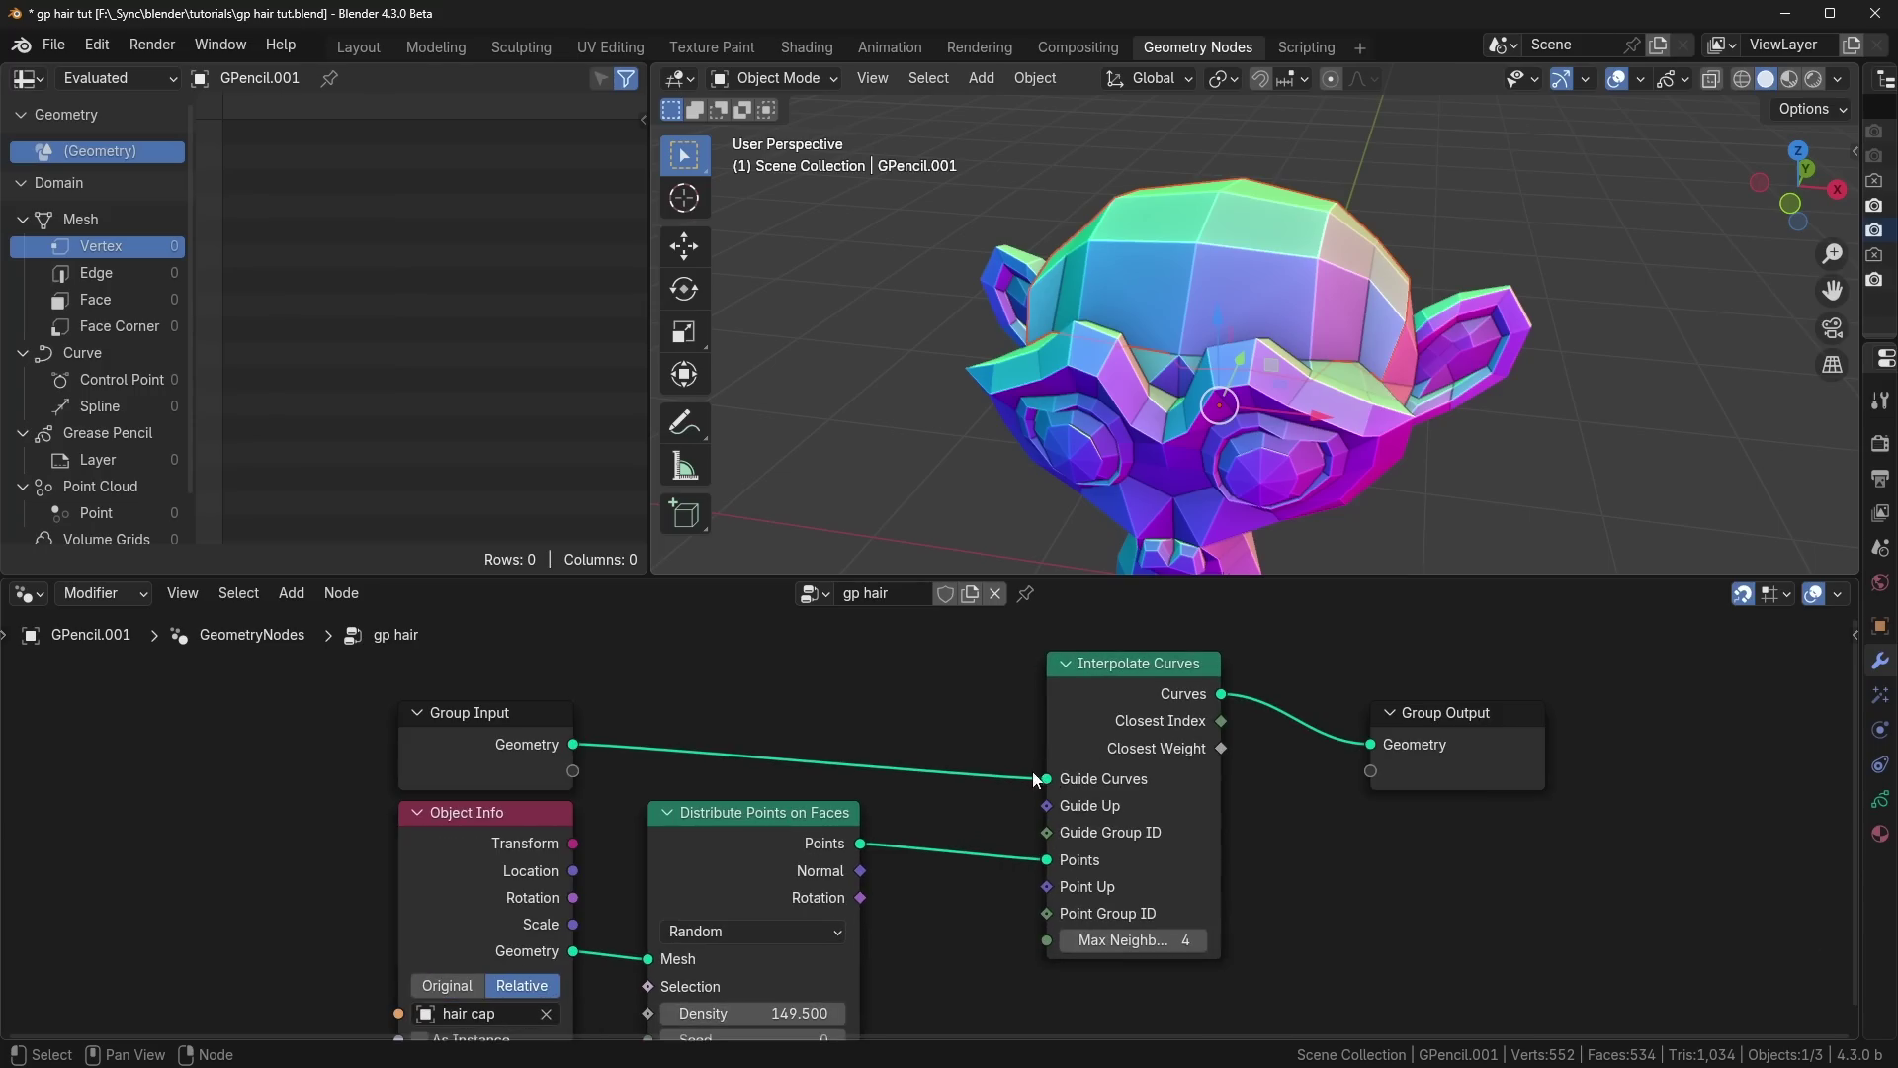
key(shift+a)
text(grea)
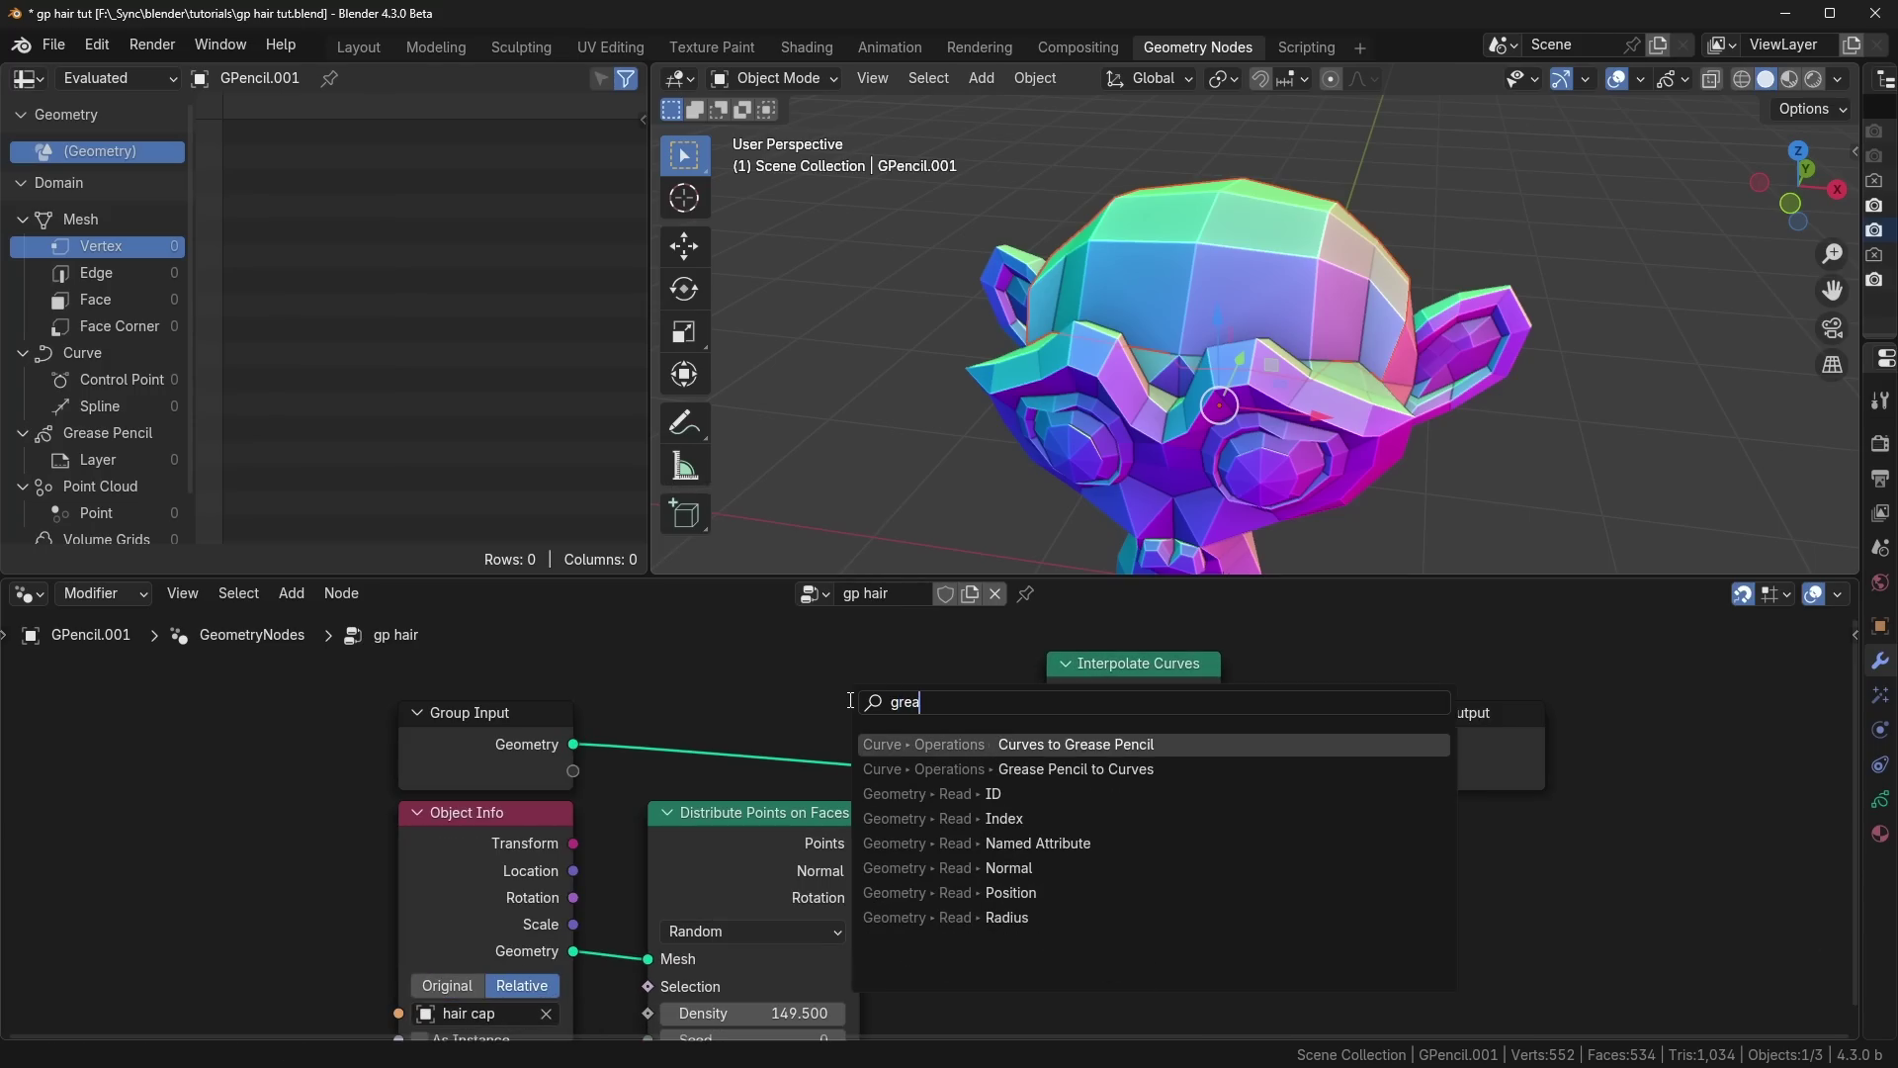
click(949, 768)
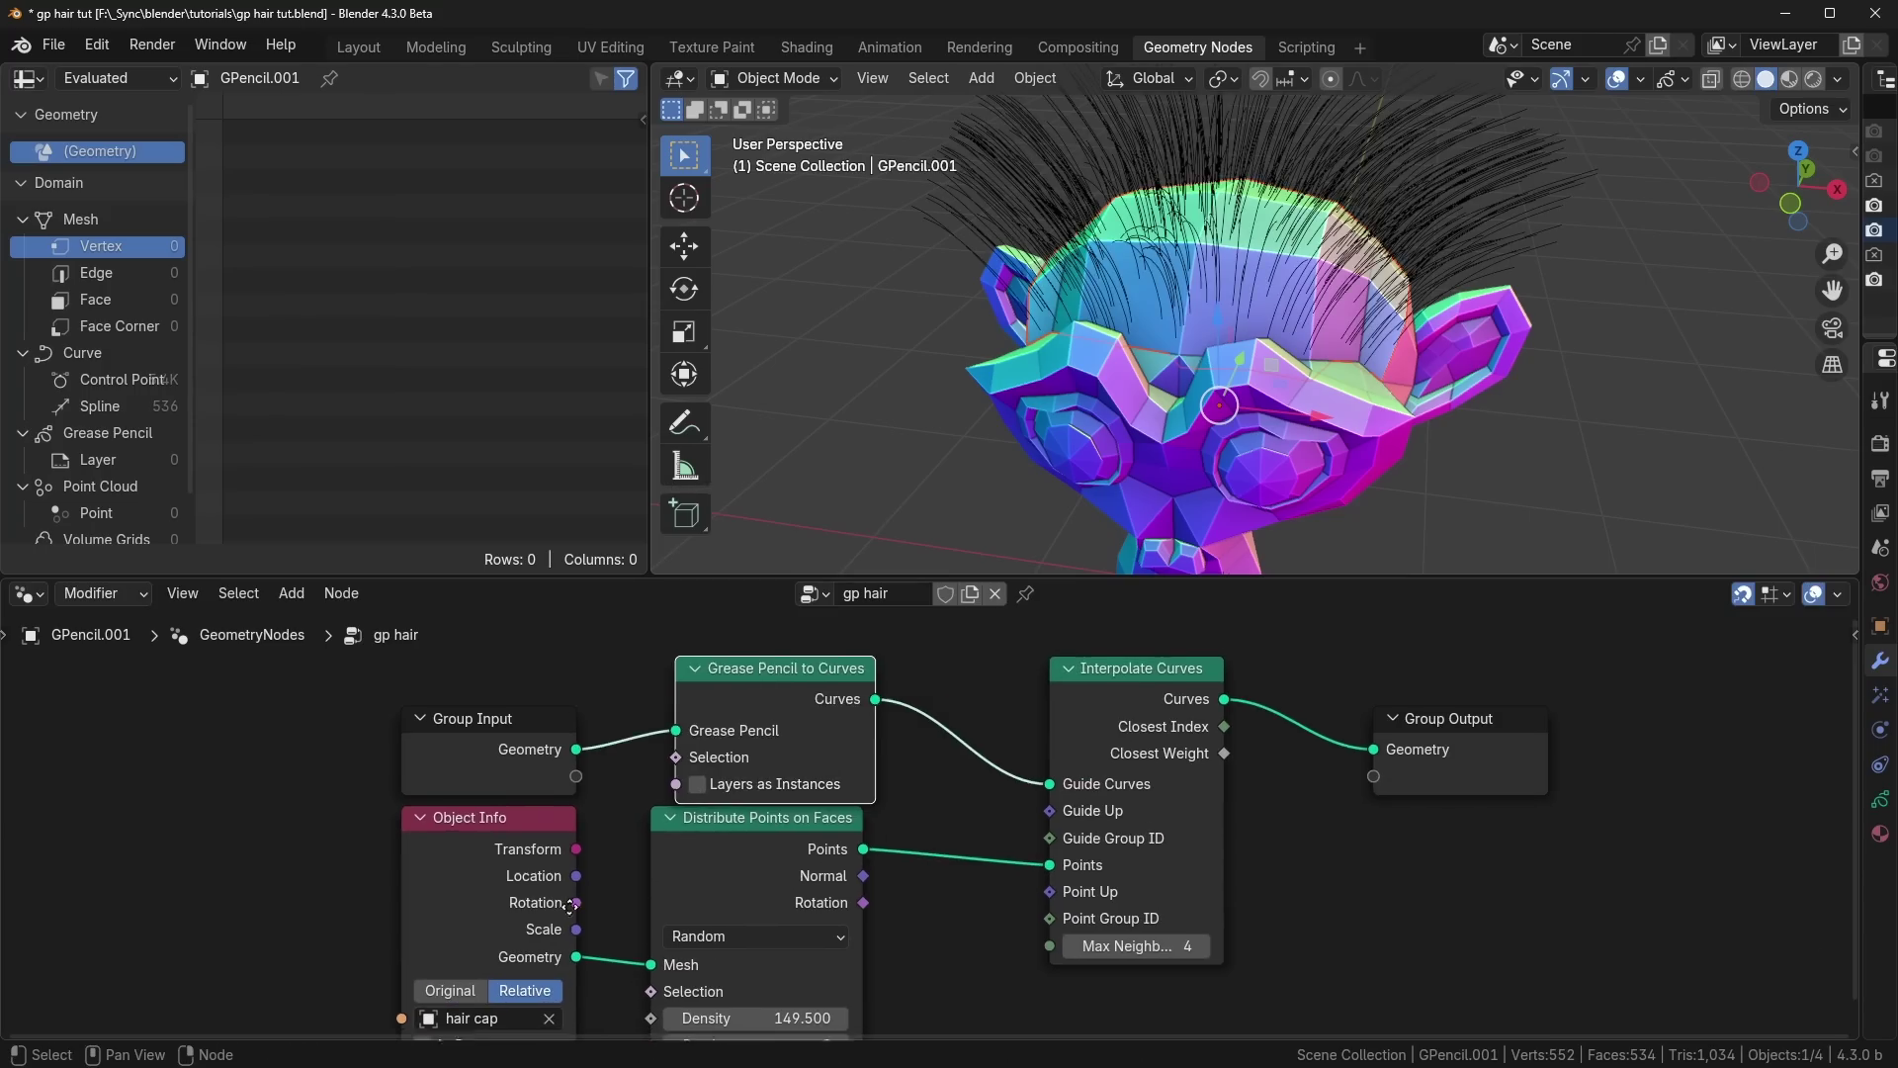
middle_drag(1272, 343, 1231, 447)
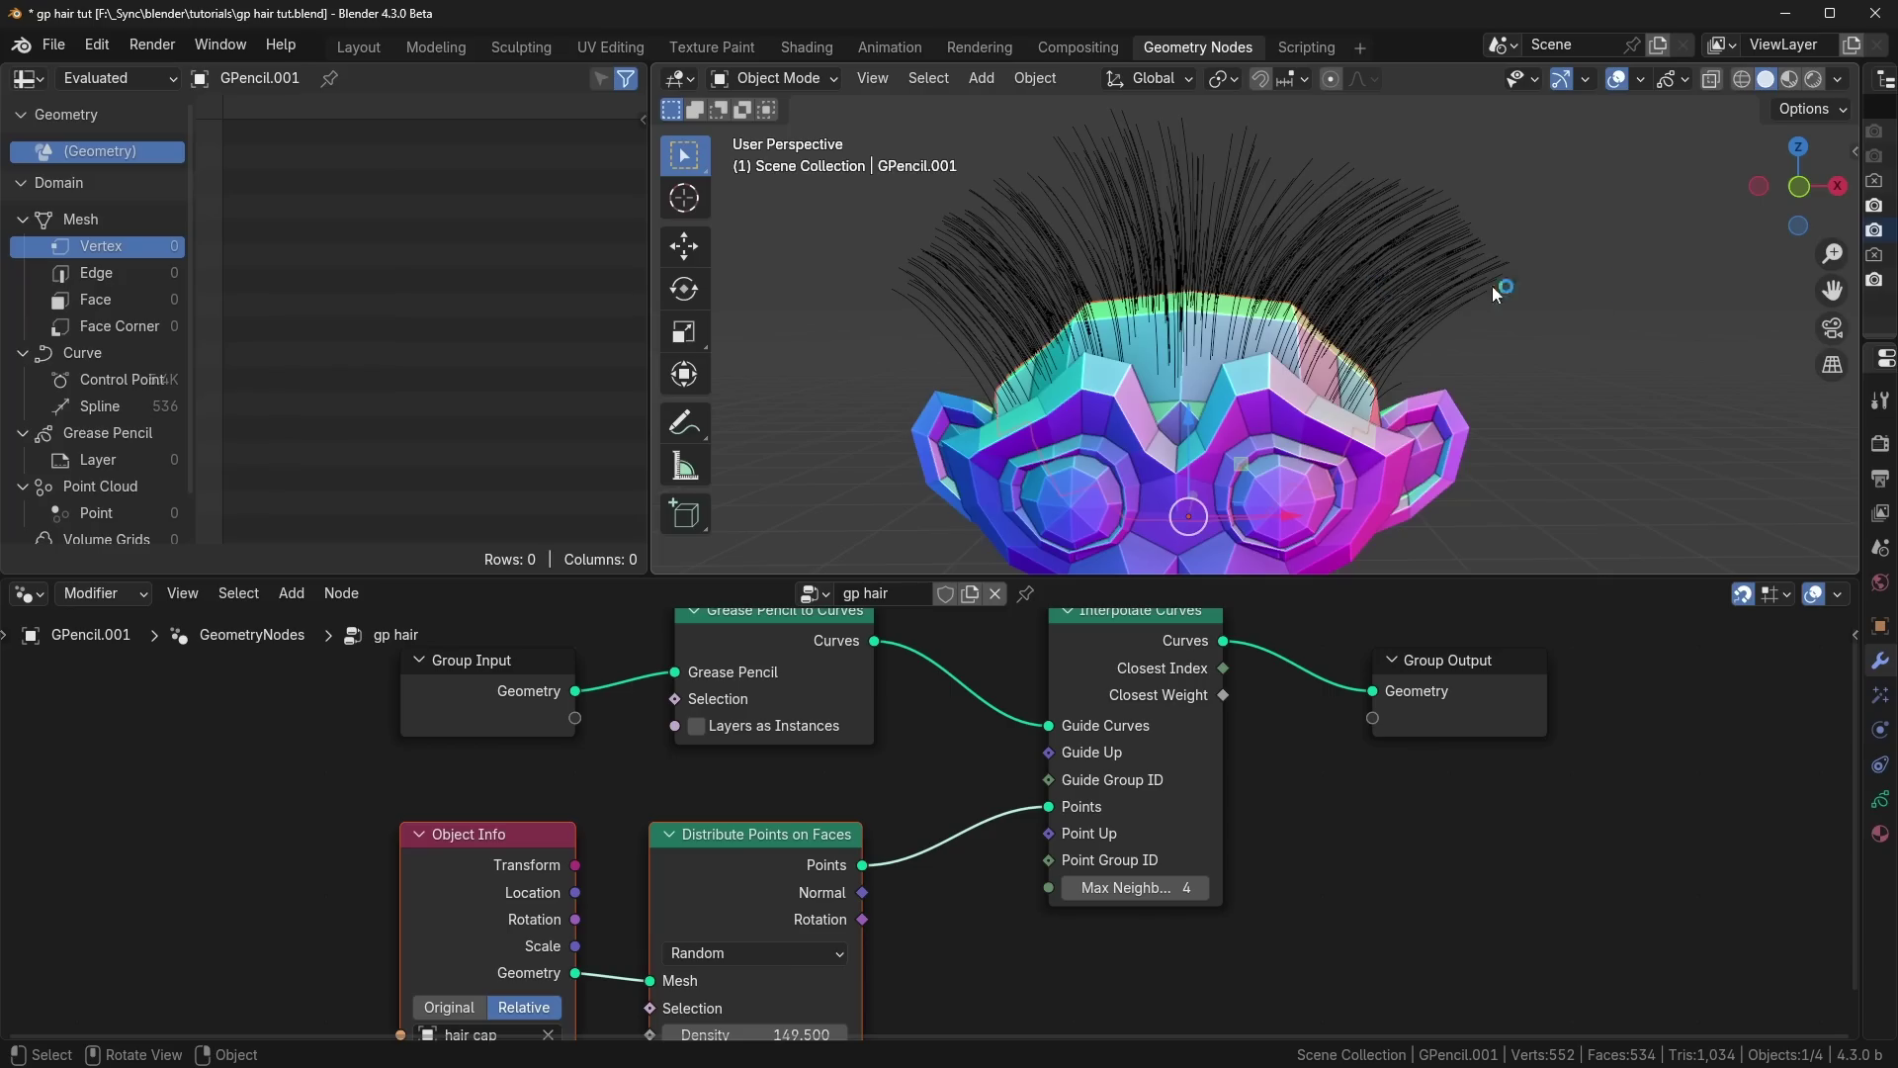
Step: Add a second Group Input node above the link between Interpolate Curves and Group Output
scroll(1226, 744, down, 3)
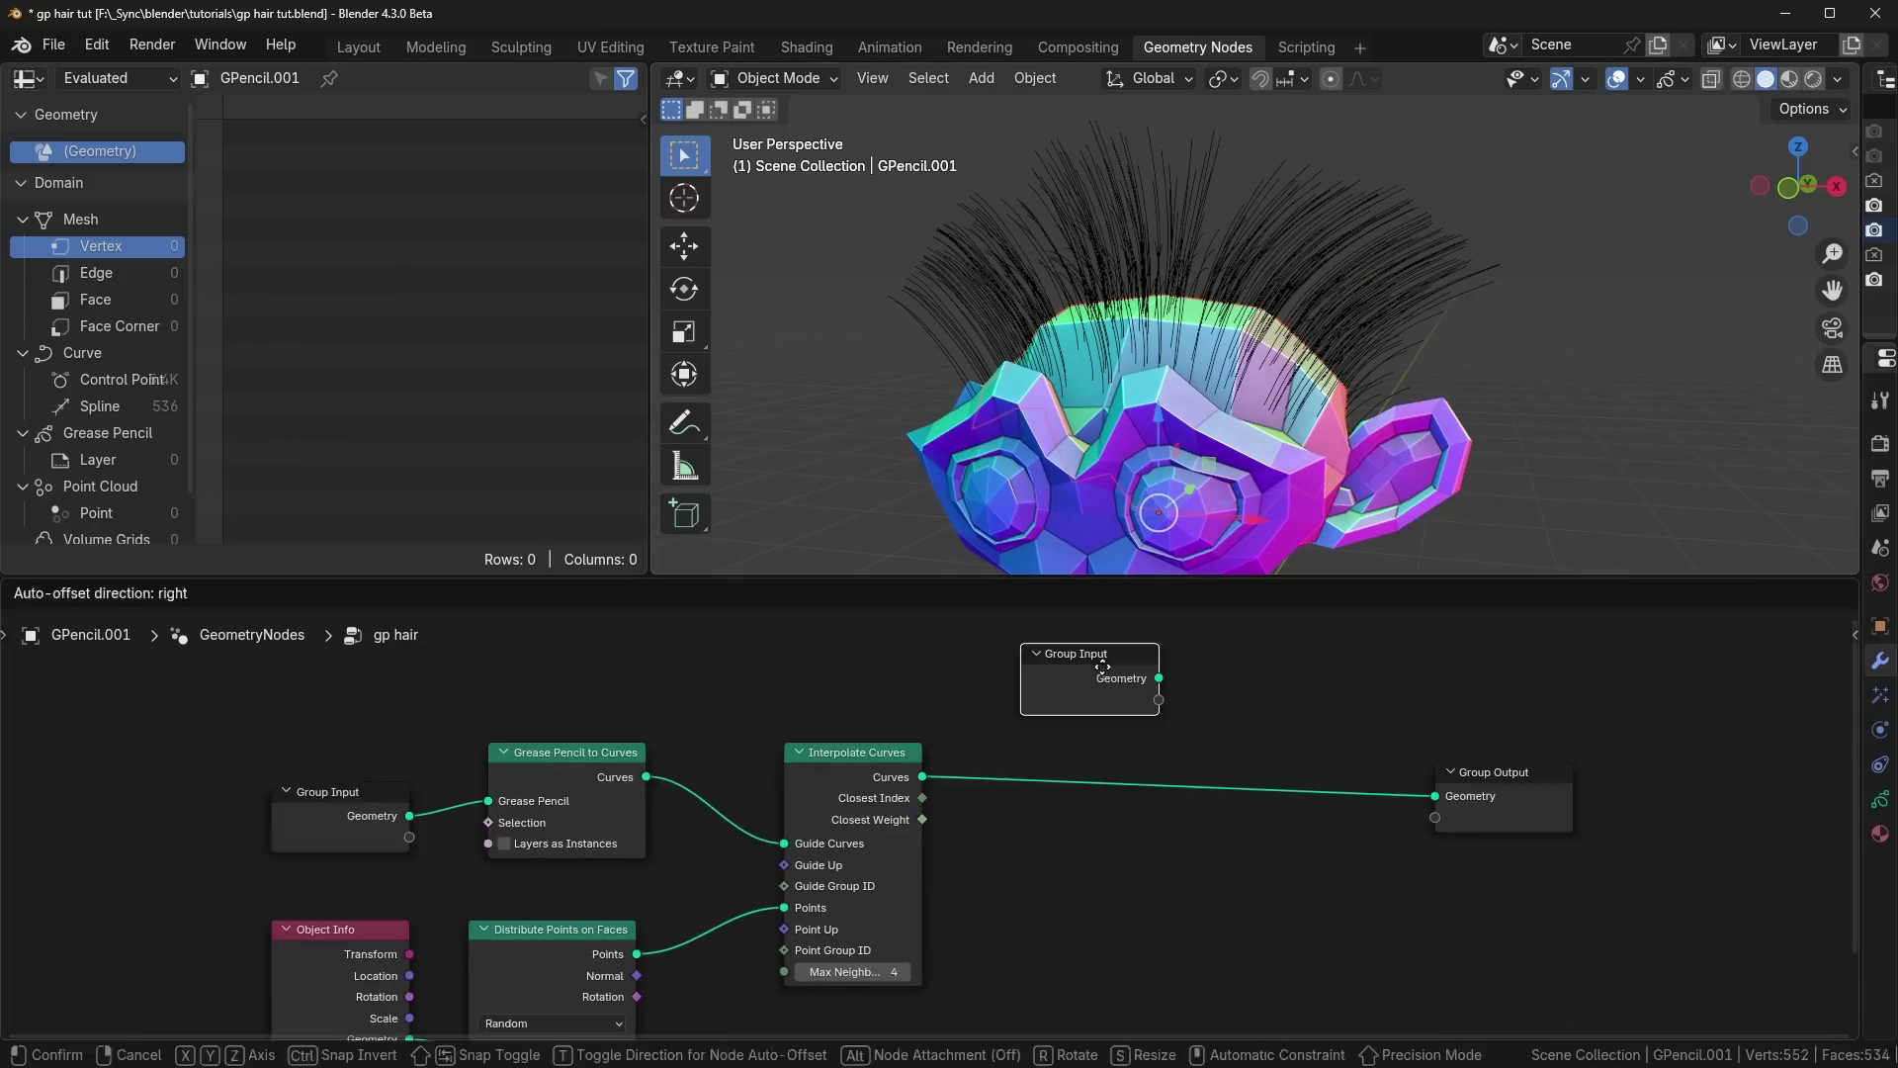
click(1101, 654)
middle_drag(1280, 724, 1018, 756)
scroll(1033, 771, up, 2)
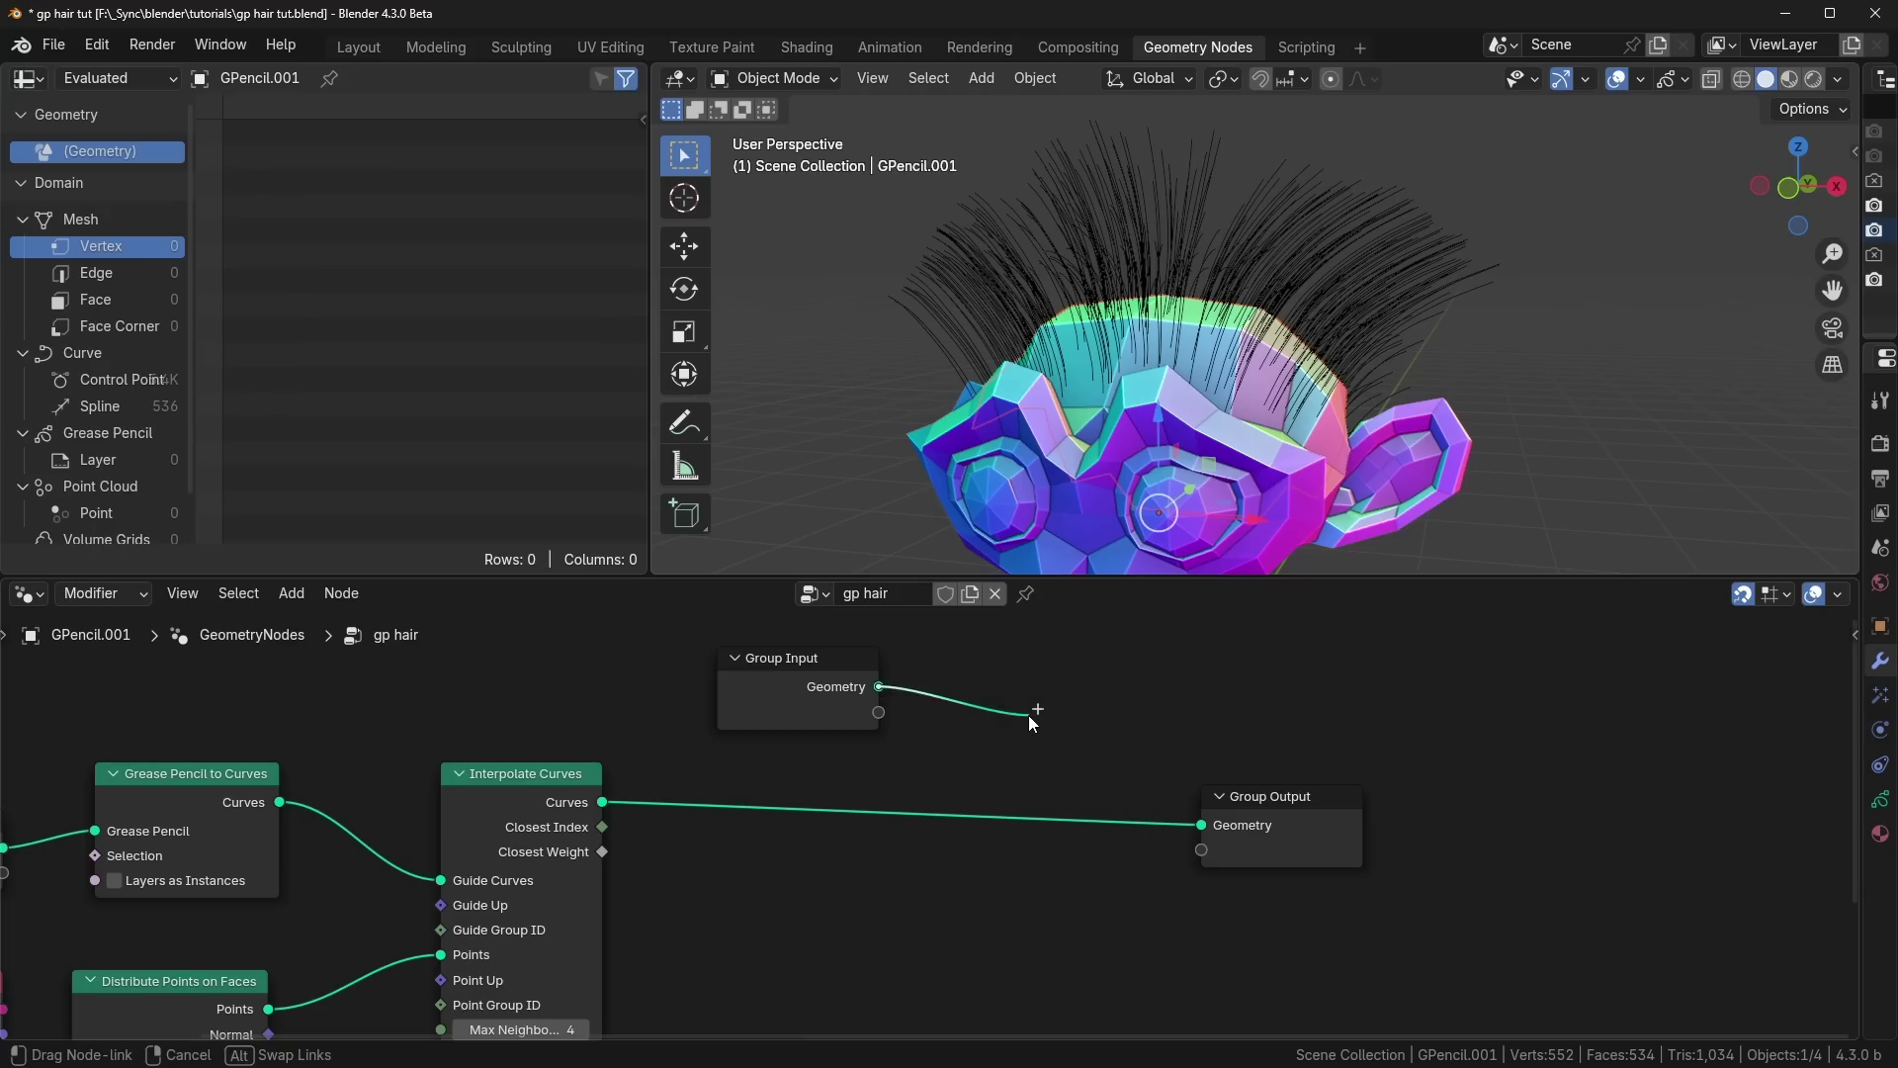
Step: Add a Join Geometry node before Group Output that combines the second Group Input's Geometry with the interpolated curves
key(shift+a)
text(join)
key(Return)
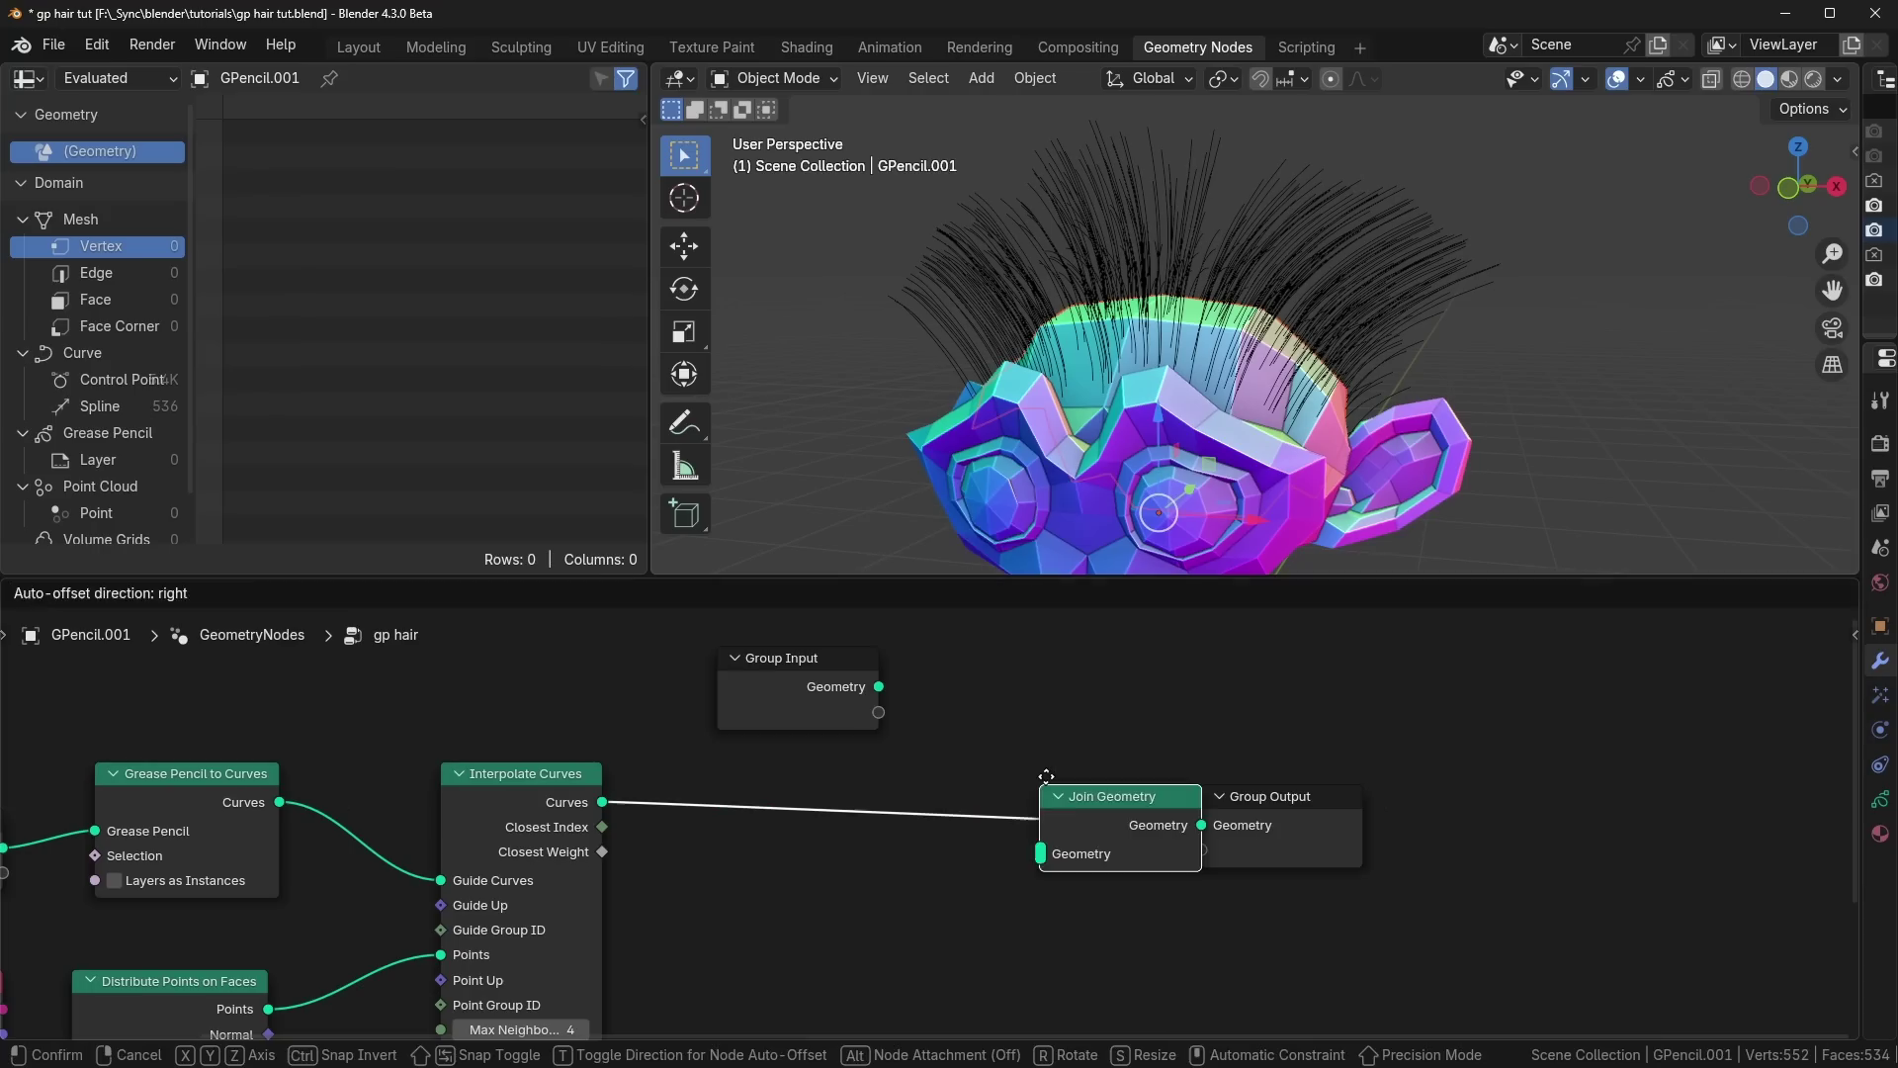
click(890, 714)
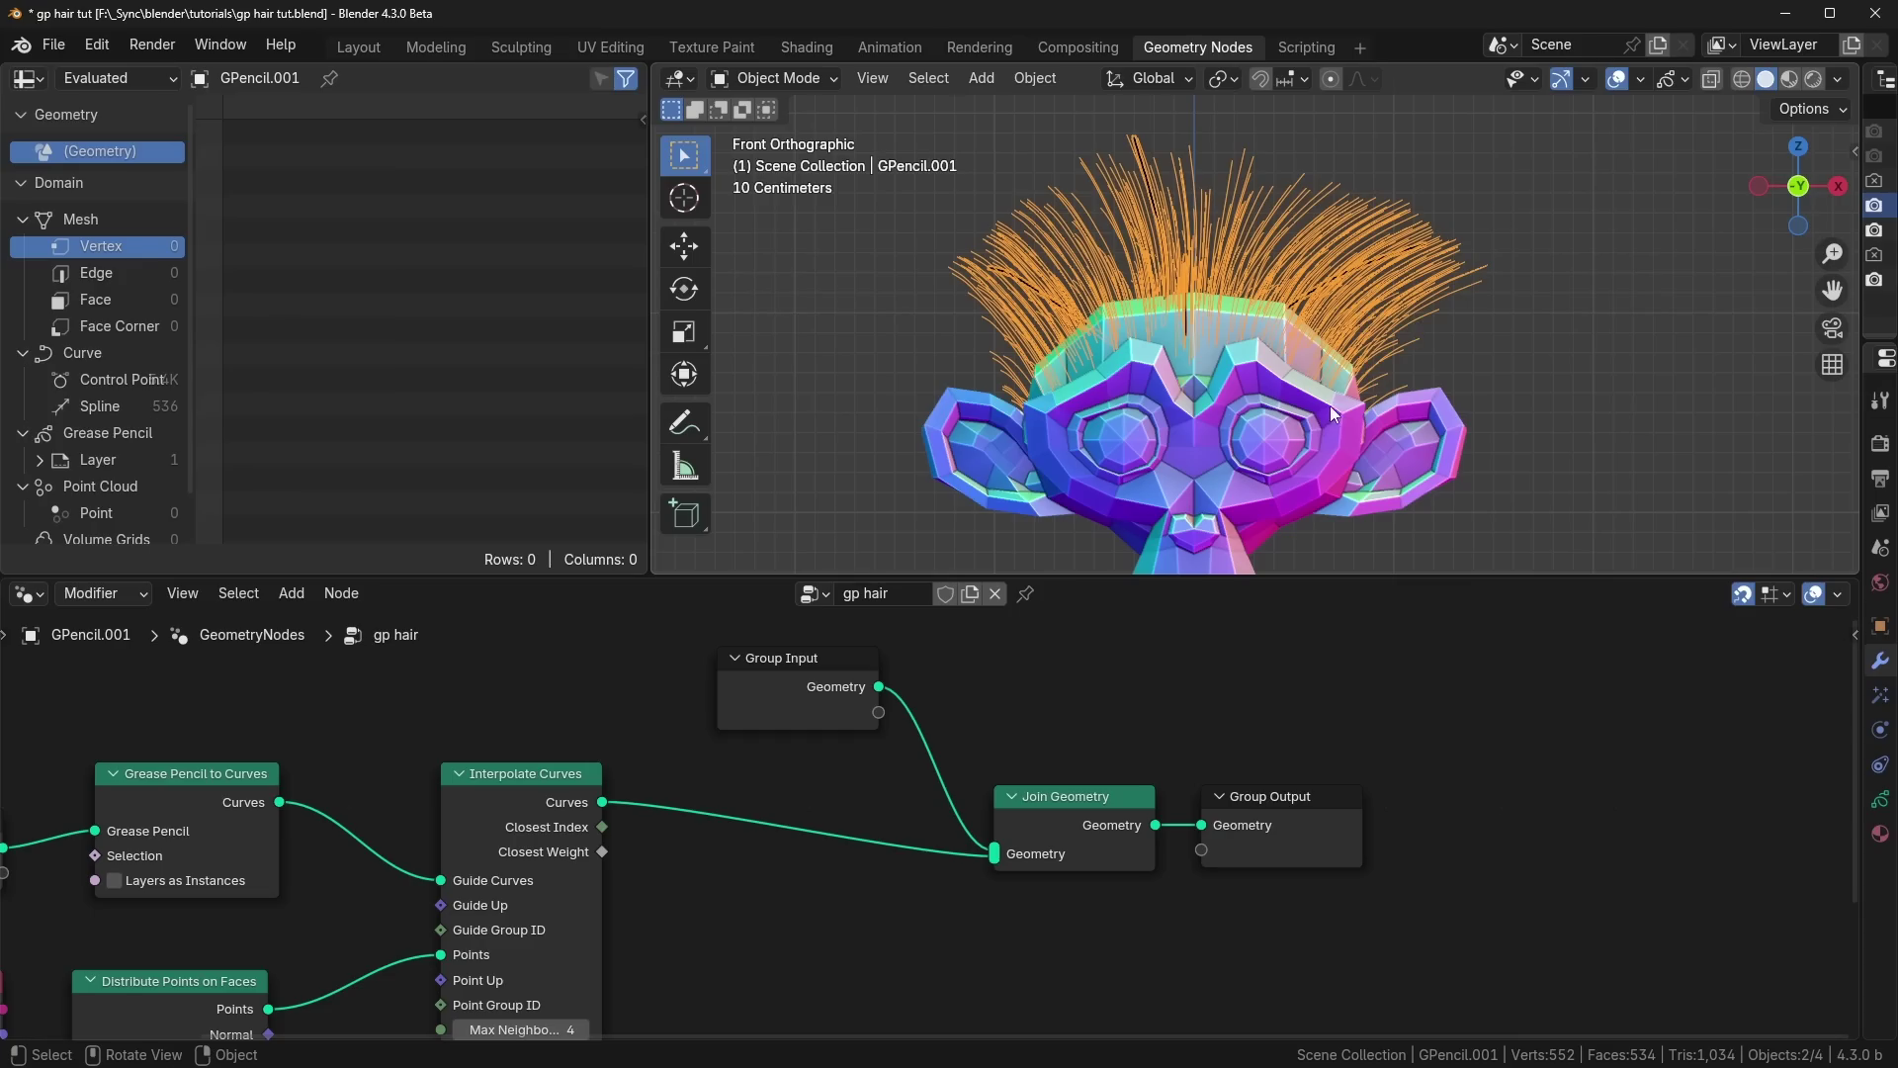
Step: Delete all existing guide strokes of the Grease Pencil object and return to Draw Mode
key(ctrl+Tab)
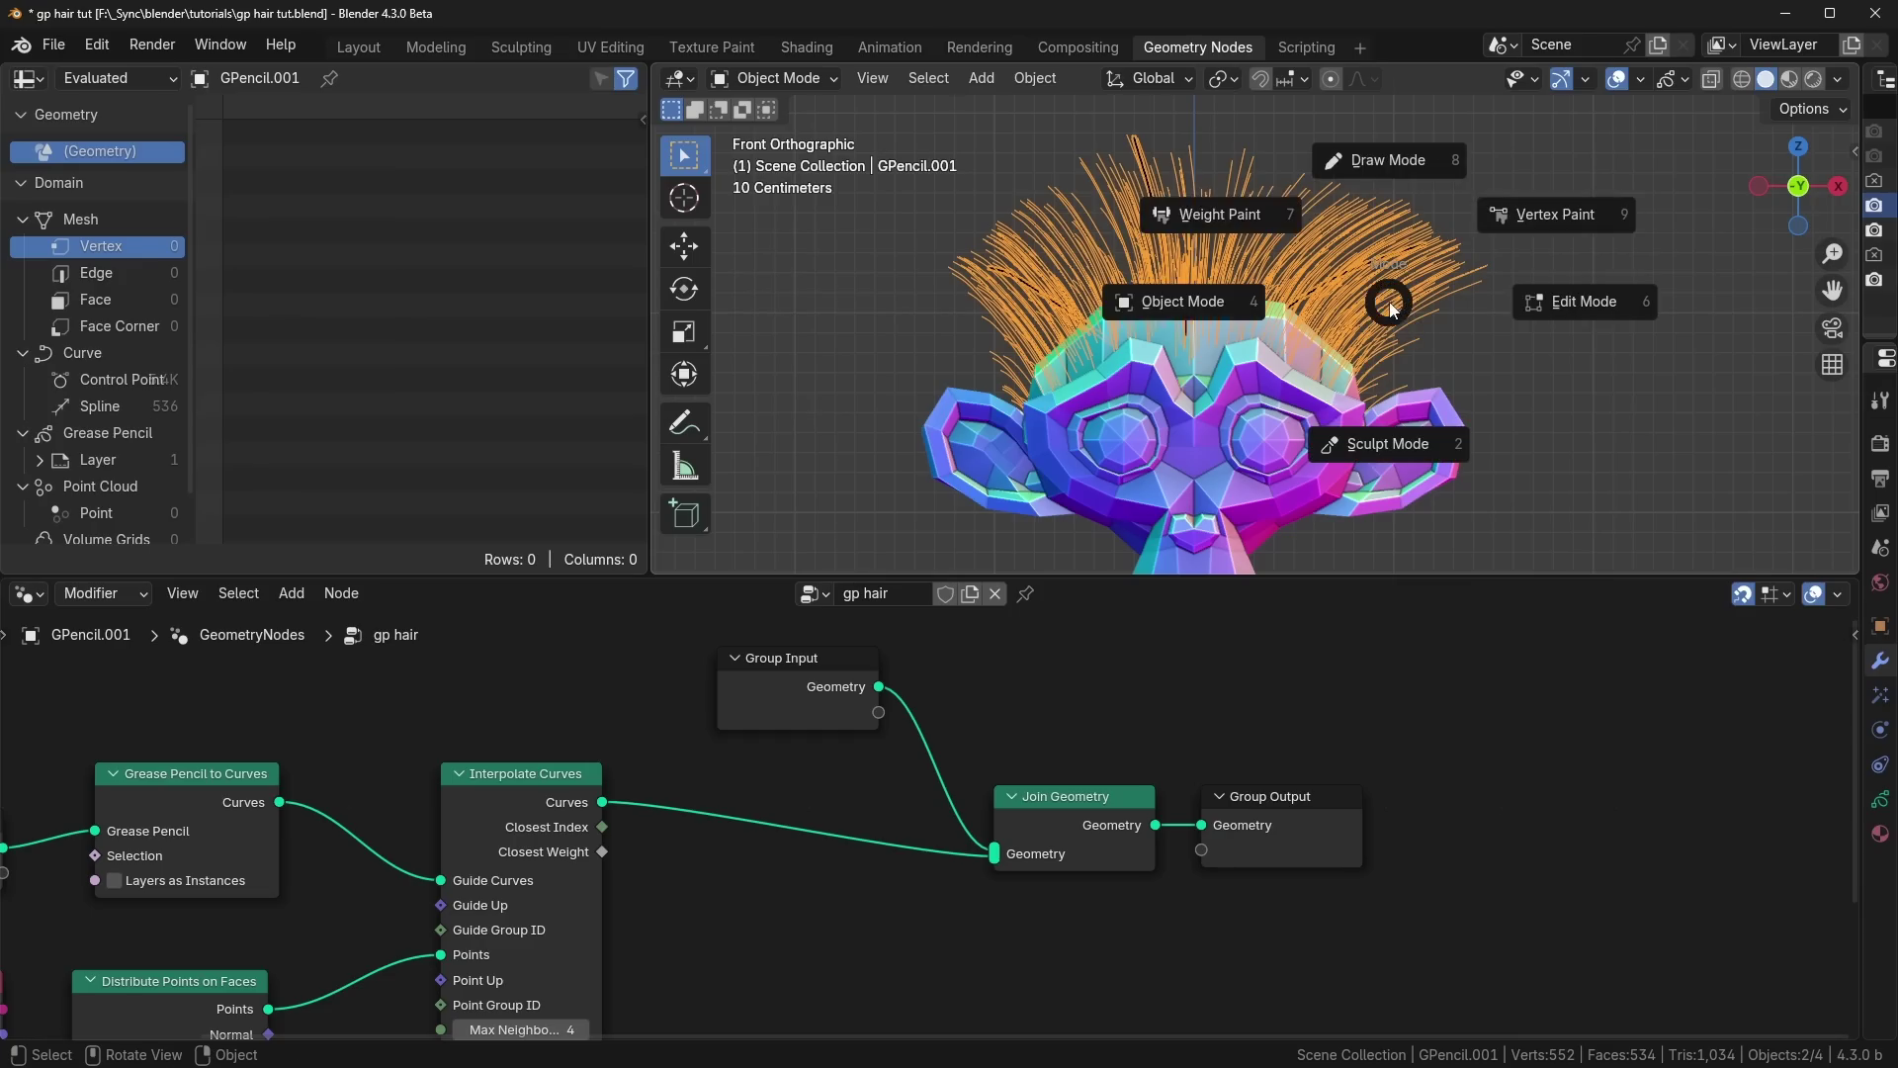
click(1374, 169)
key(Tab)
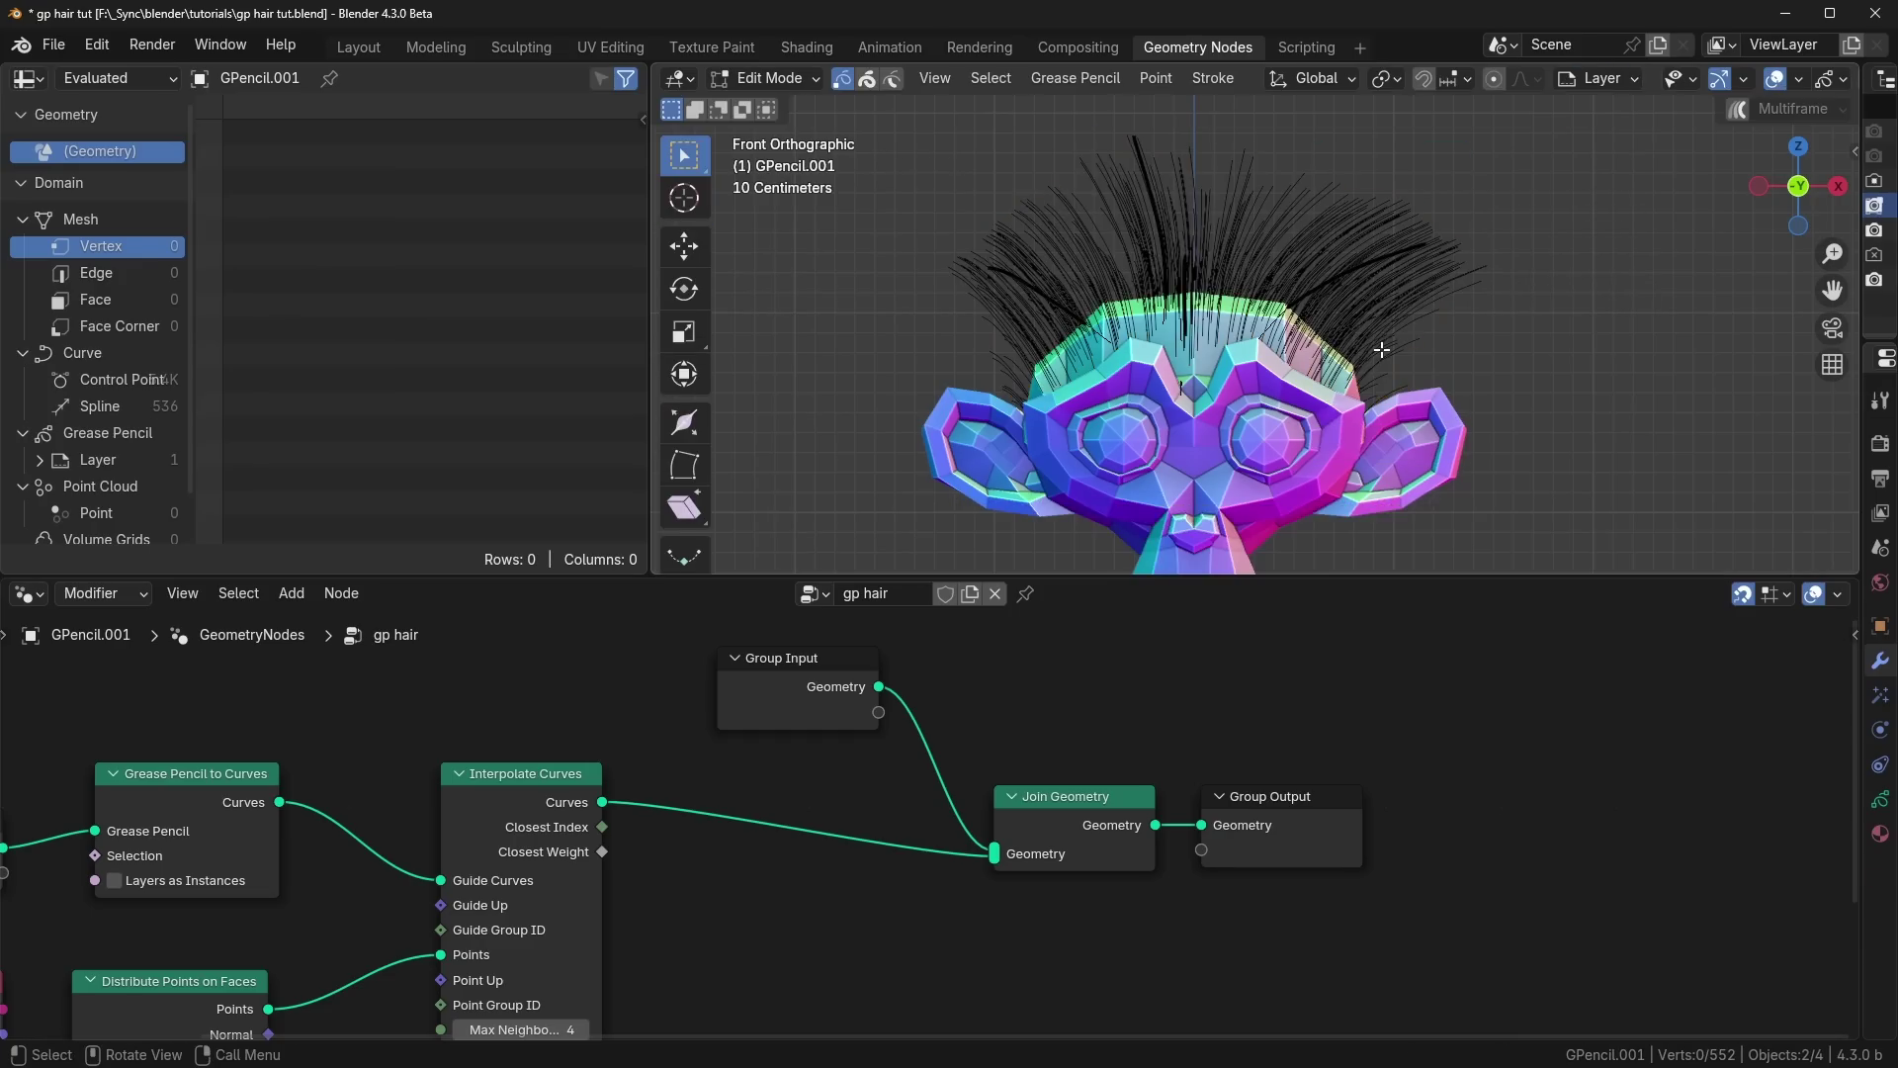
key(x)
click(1382, 352)
key(Tab)
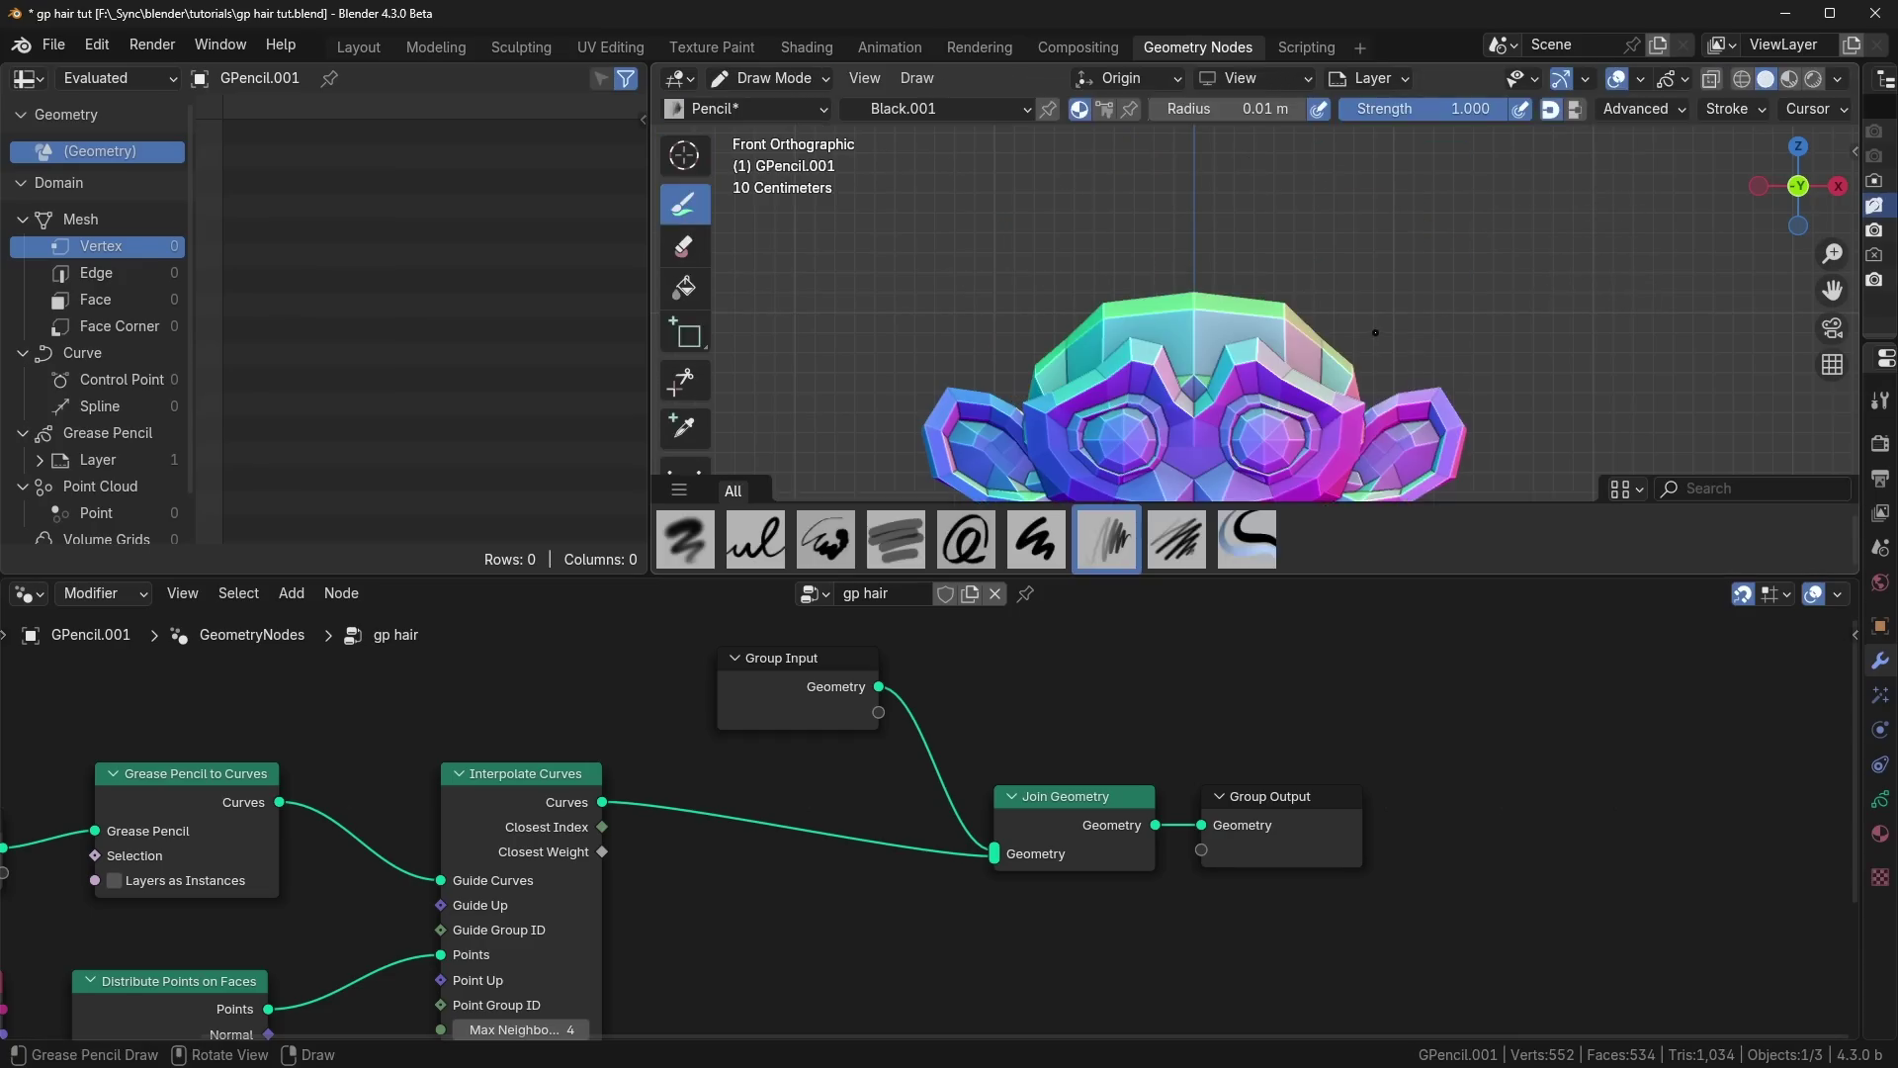
Step: Draw three short guide strokes along the back and crown of the monkey head in a maximized right side view
key(KP_3)
key(ctrl+space)
shift+middle_drag(1165, 521, 1142, 663)
scroll(1102, 547, down, 1)
scroll(1088, 546, up, 1)
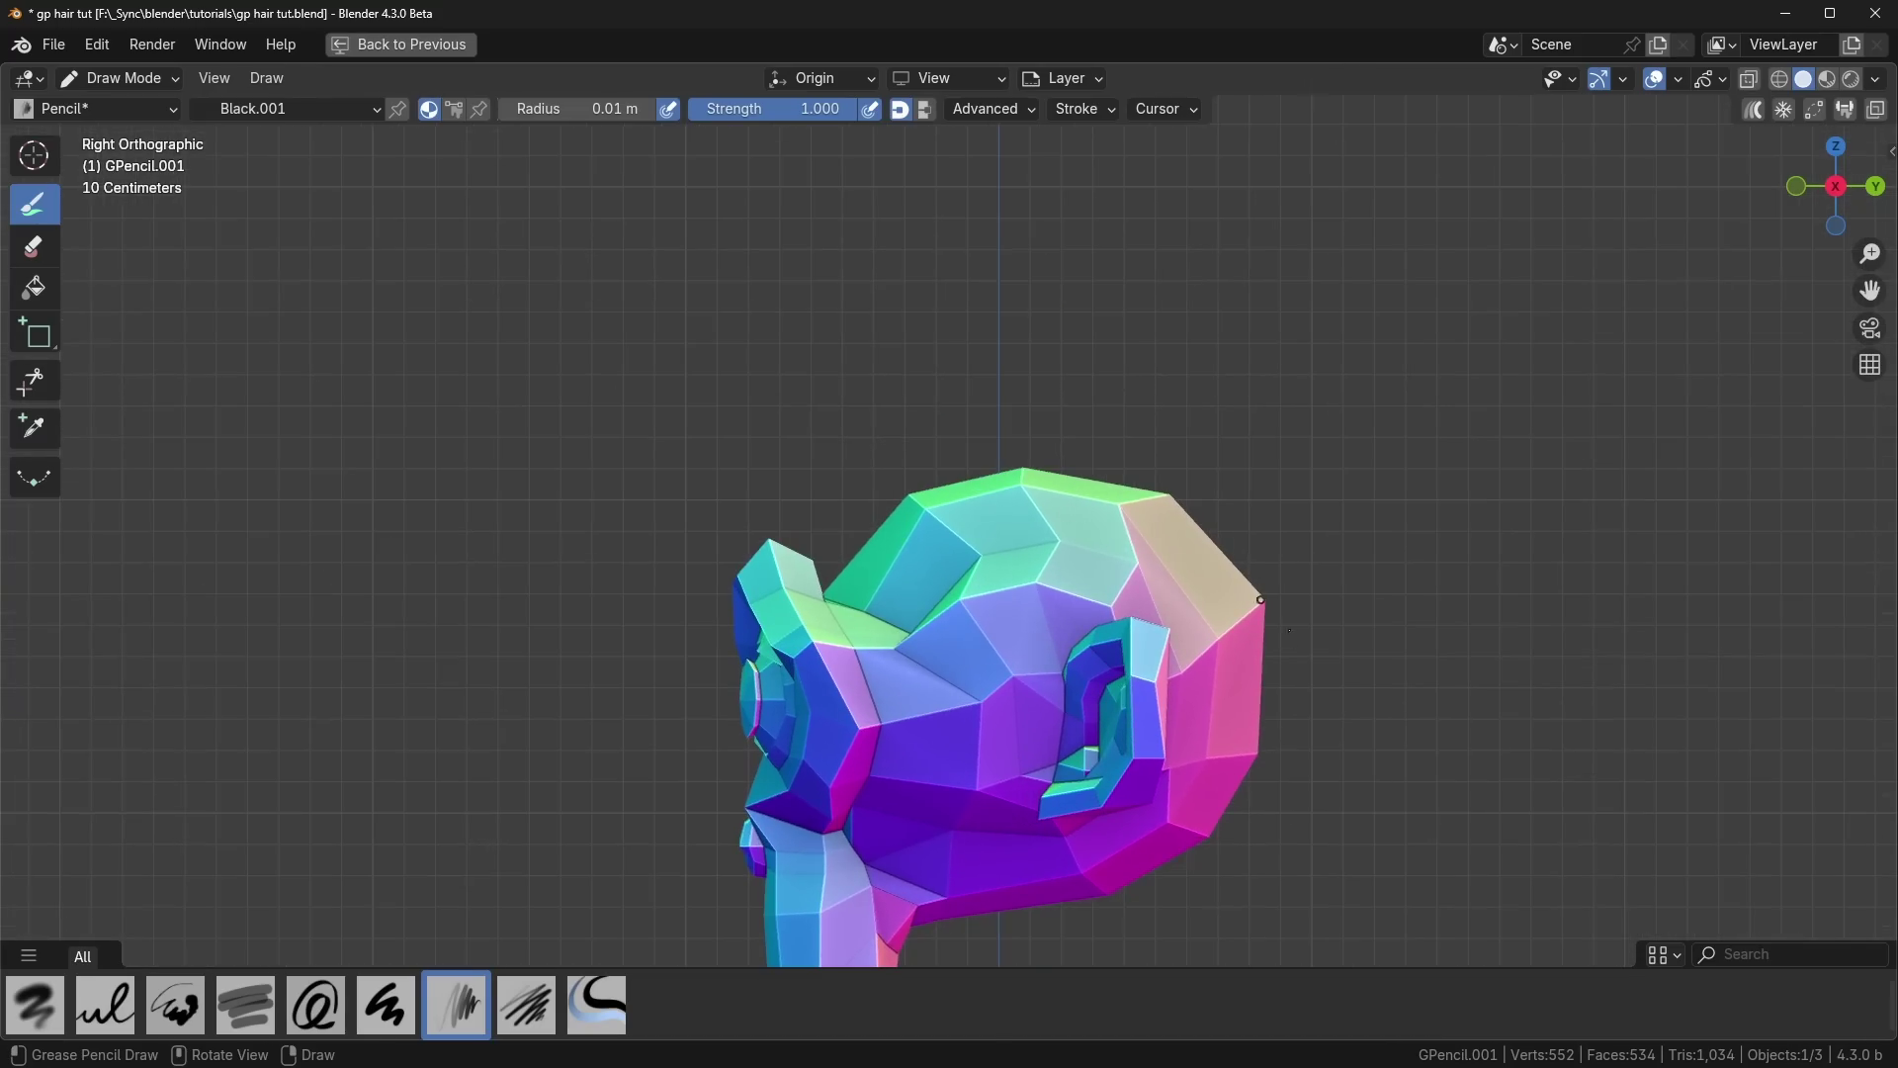
drag(1251, 742, 1286, 745)
drag(1231, 614, 1257, 572)
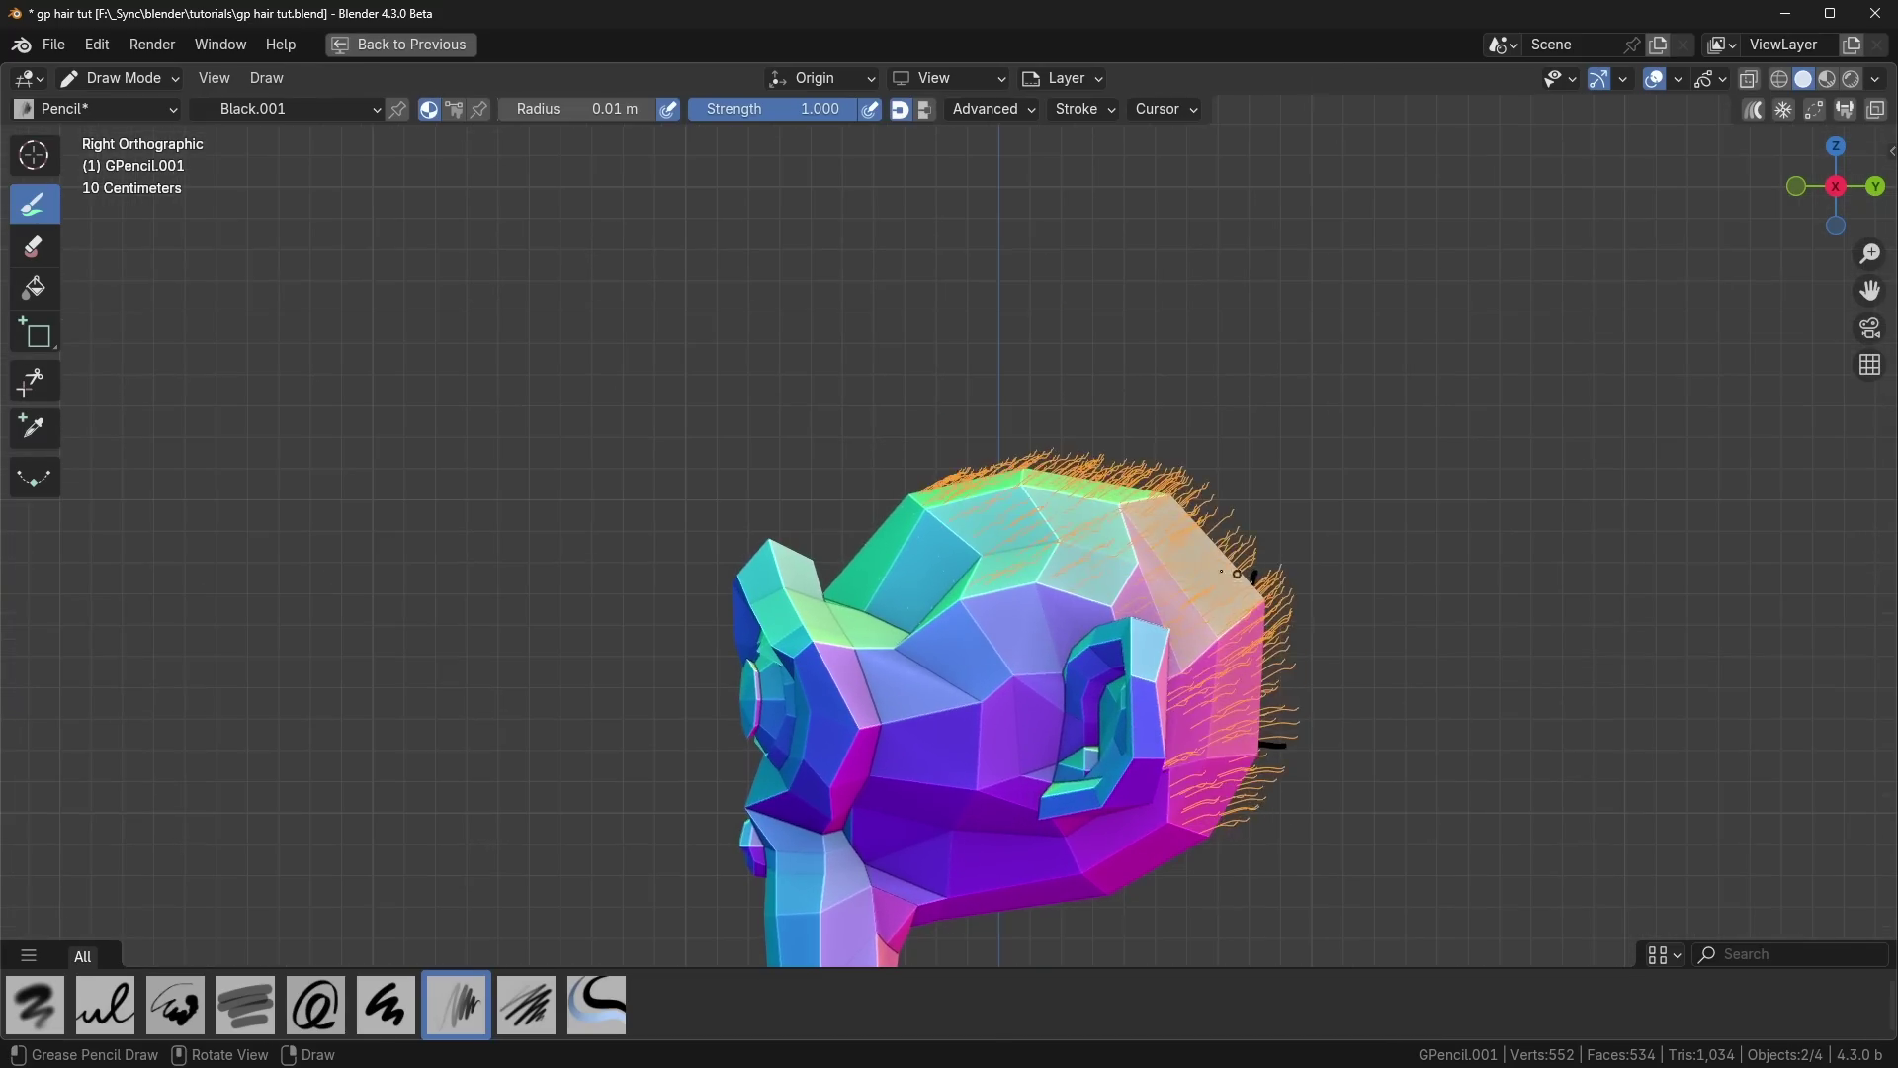
mouse_move(1172, 524)
mouse_down()
mouse_move(1189, 483)
mouse_move(1092, 483)
mouse_up()
Step: Draw one long guide stroke rising from the front of the scalp, and inspect the hair from several angles
middle_drag(1091, 483, 1384, 693)
middle_drag(1029, 515, 1095, 501)
mouse_move(971, 491)
mouse_down()
mouse_move(1063, 405)
mouse_move(1538, 140)
mouse_up()
mouse_move(1167, 415)
middle_down()
mouse_move(1048, 514)
mouse_move(1043, 581)
mouse_move(672, 342)
middle_up()
scroll(931, 347, up, 2)
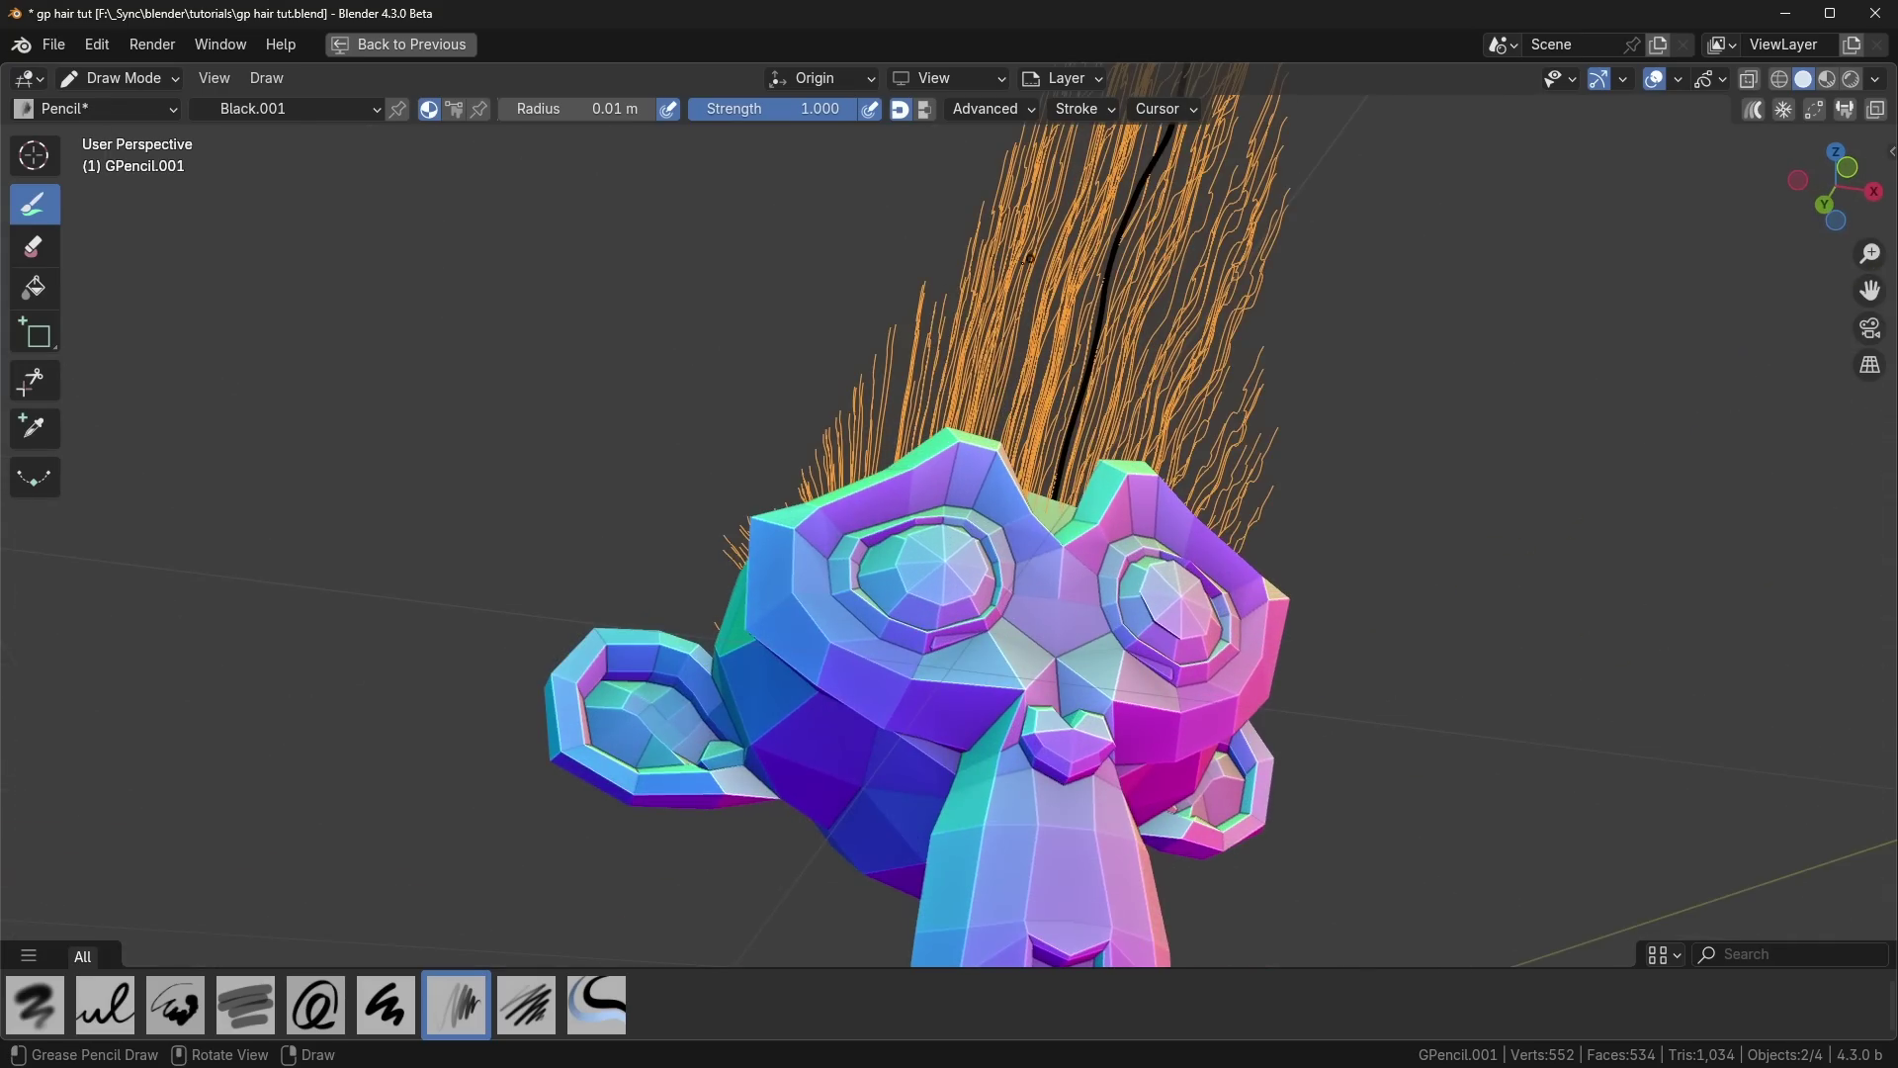
middle_drag(957, 347, 1152, 537)
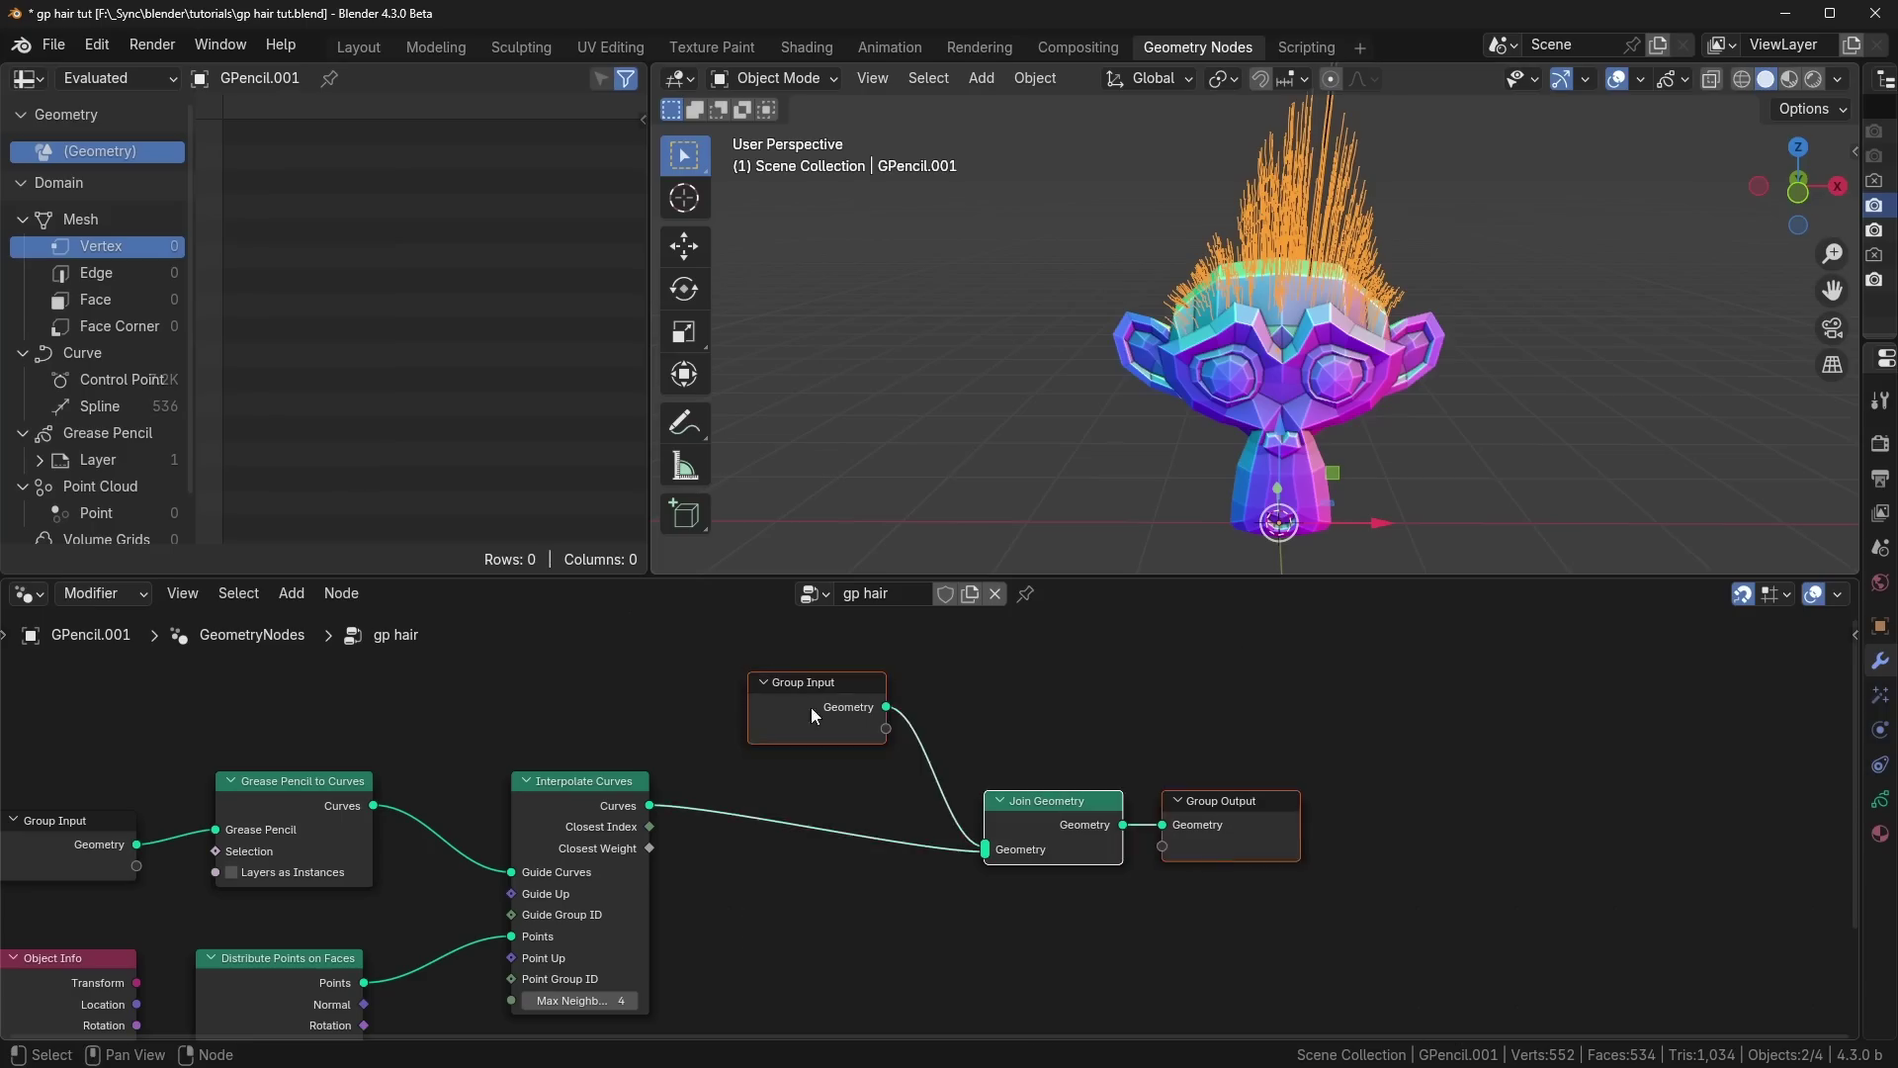
Step: Make room after Interpolate Curves and insert a Curve to Mesh node on its link to Join Geometry
drag(811, 708, 1403, 690)
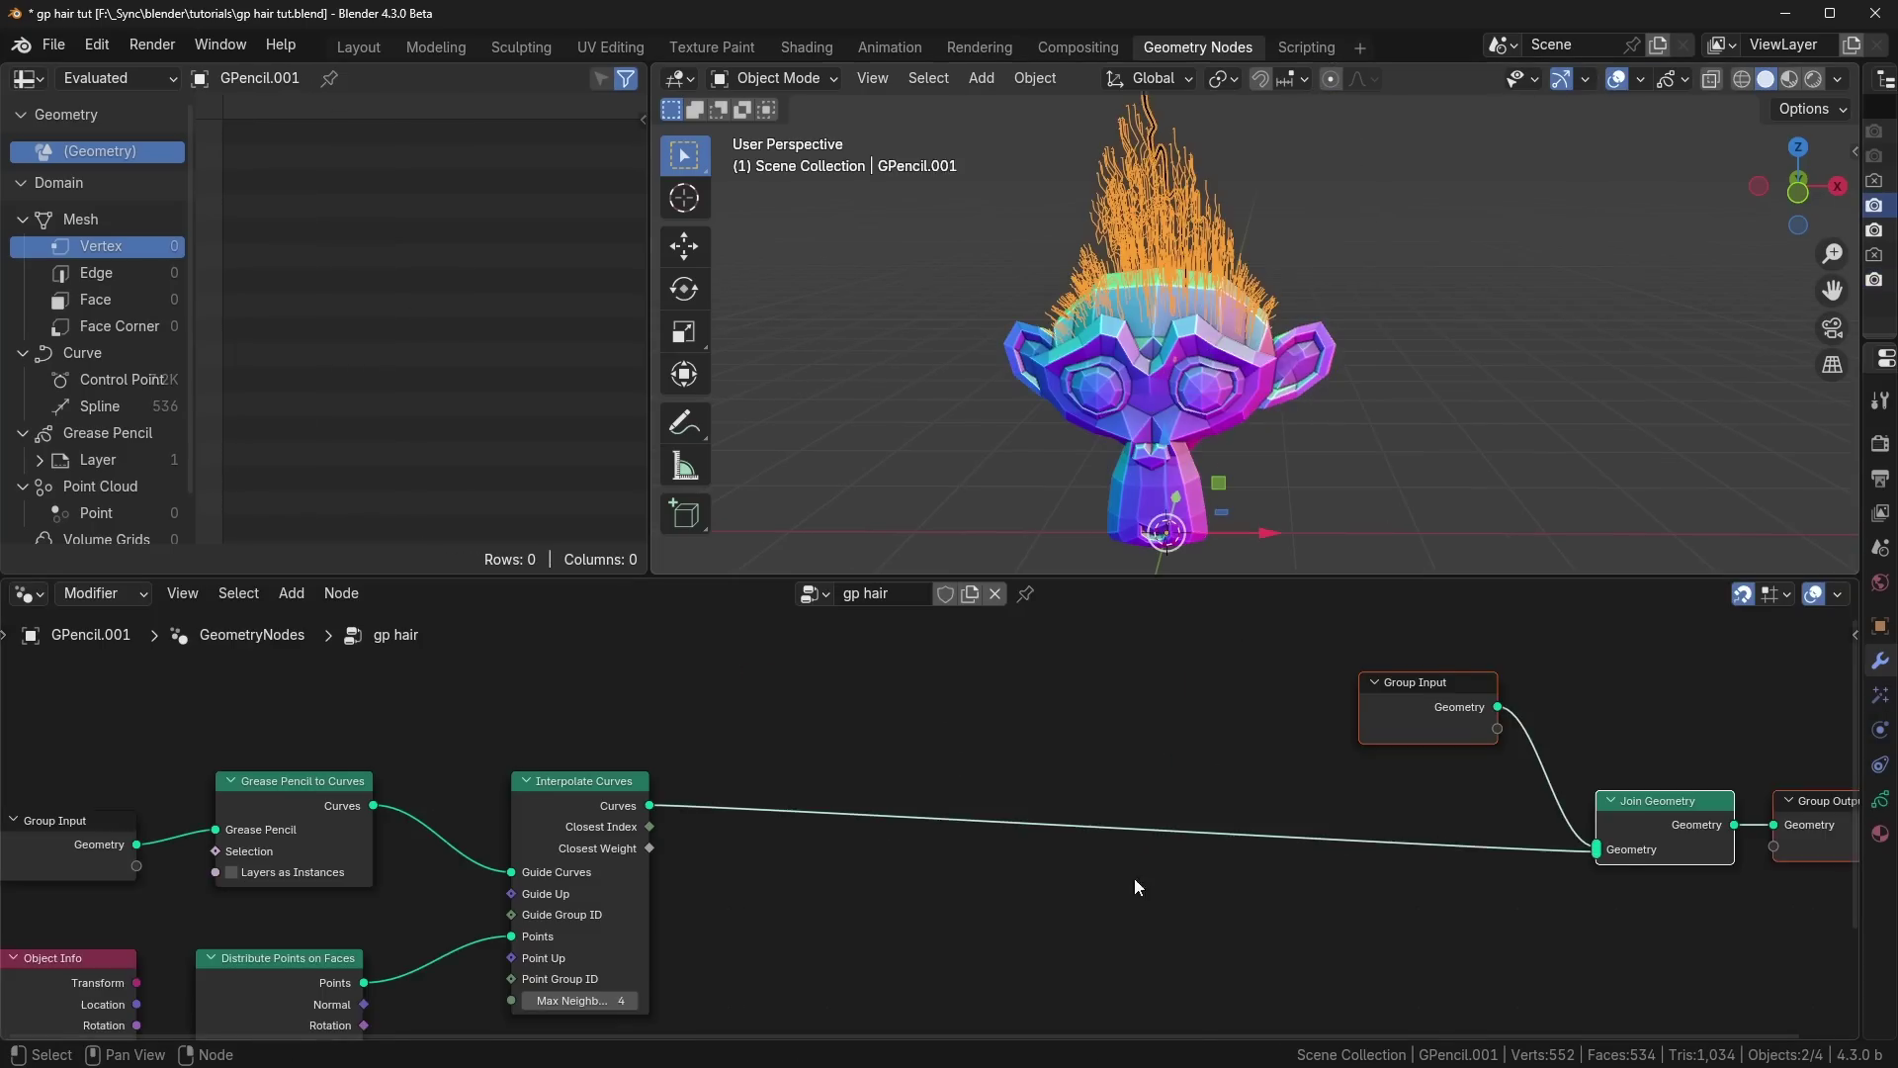
middle_drag(1135, 878, 979, 918)
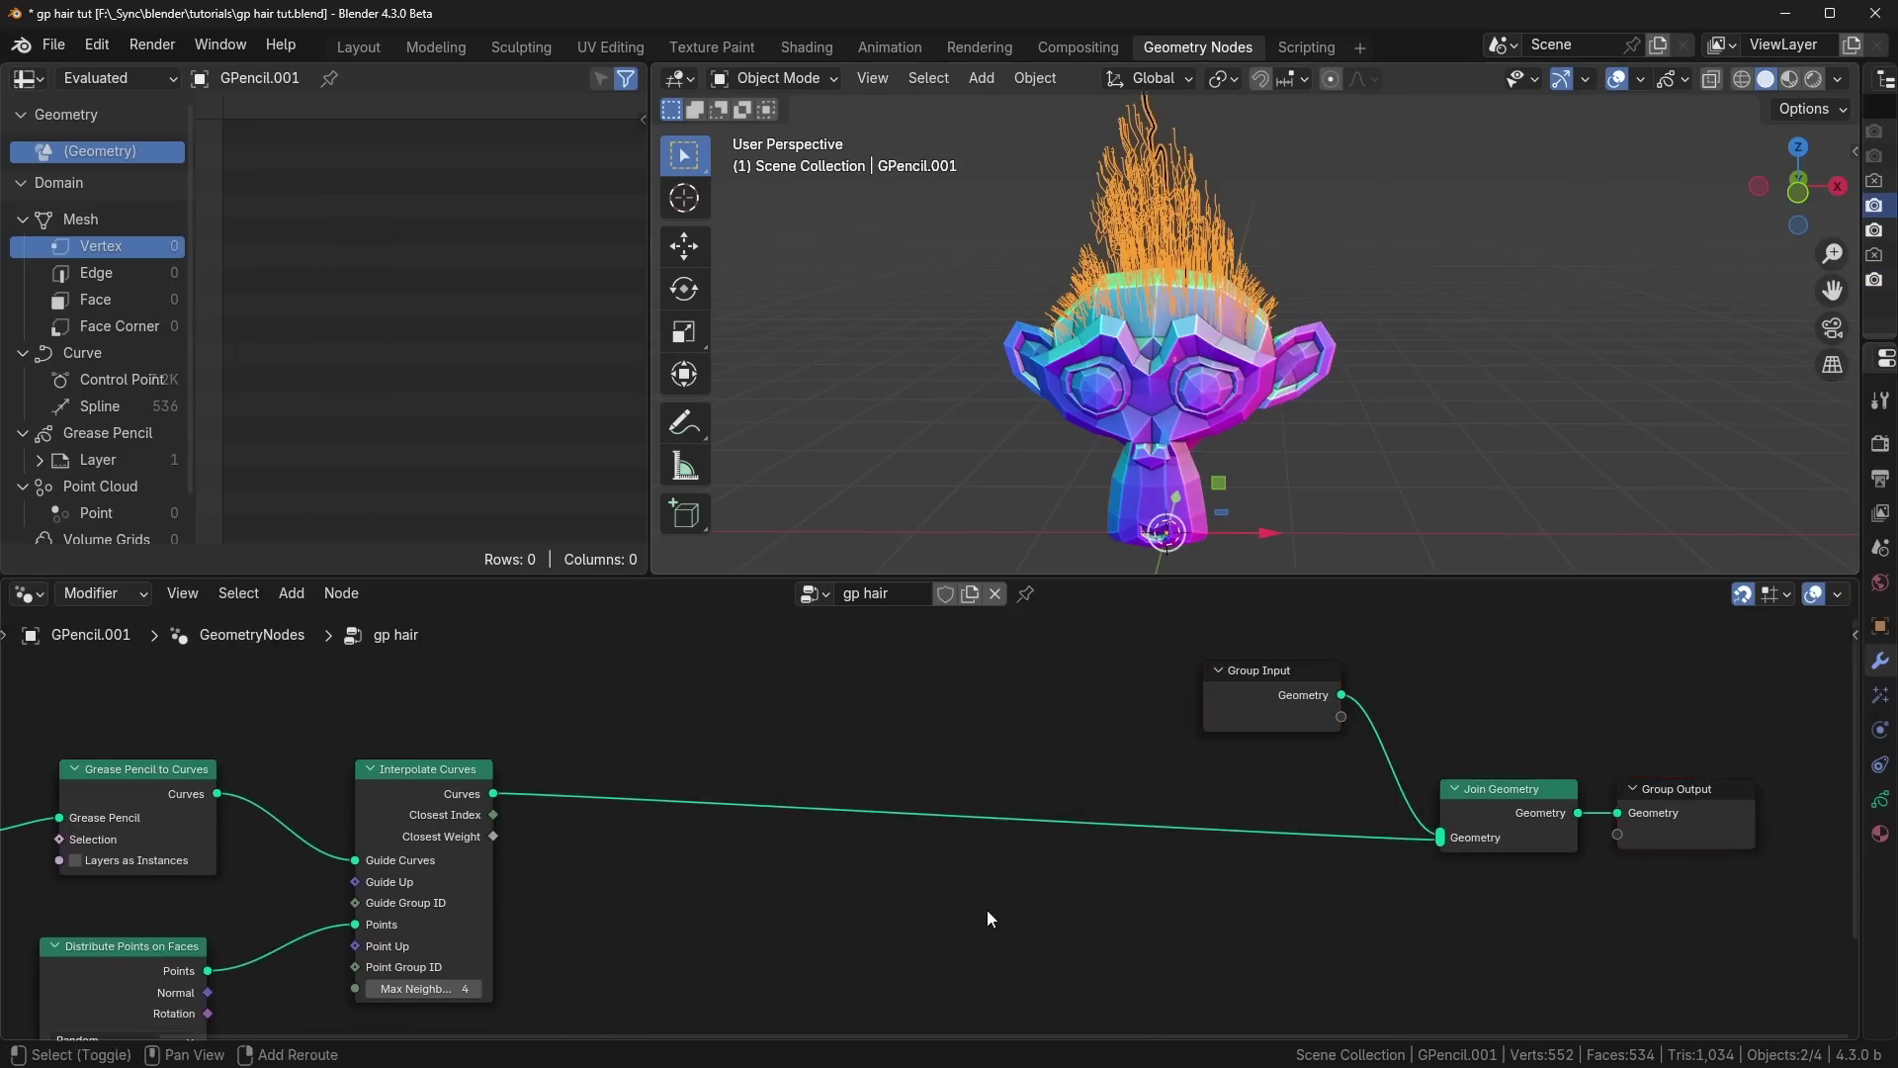
key(shift+a)
text(curve)
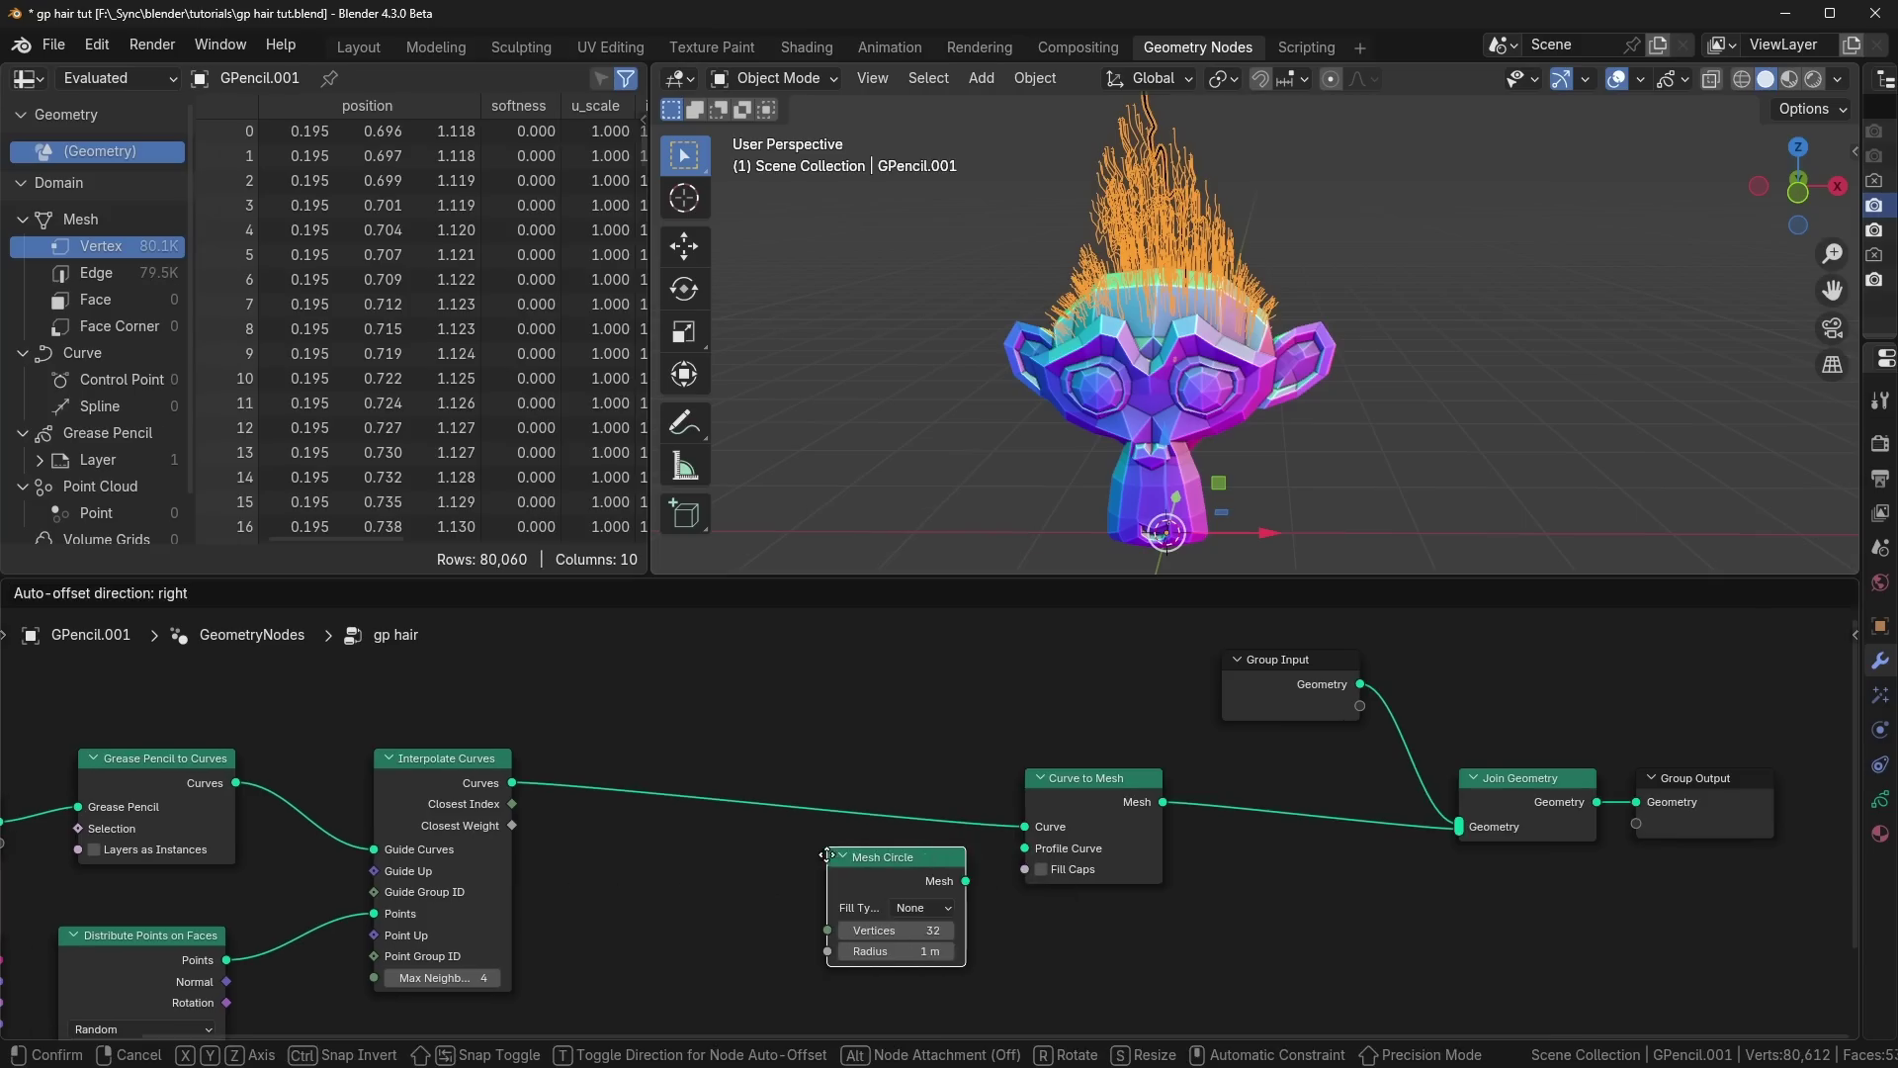
Step: Replace the mistakenly added Mesh Circle with a Curve Circle of resolution 4, and connect it to Curve to Mesh's Profile Curve
click(886, 870)
key(x)
key(shift+a)
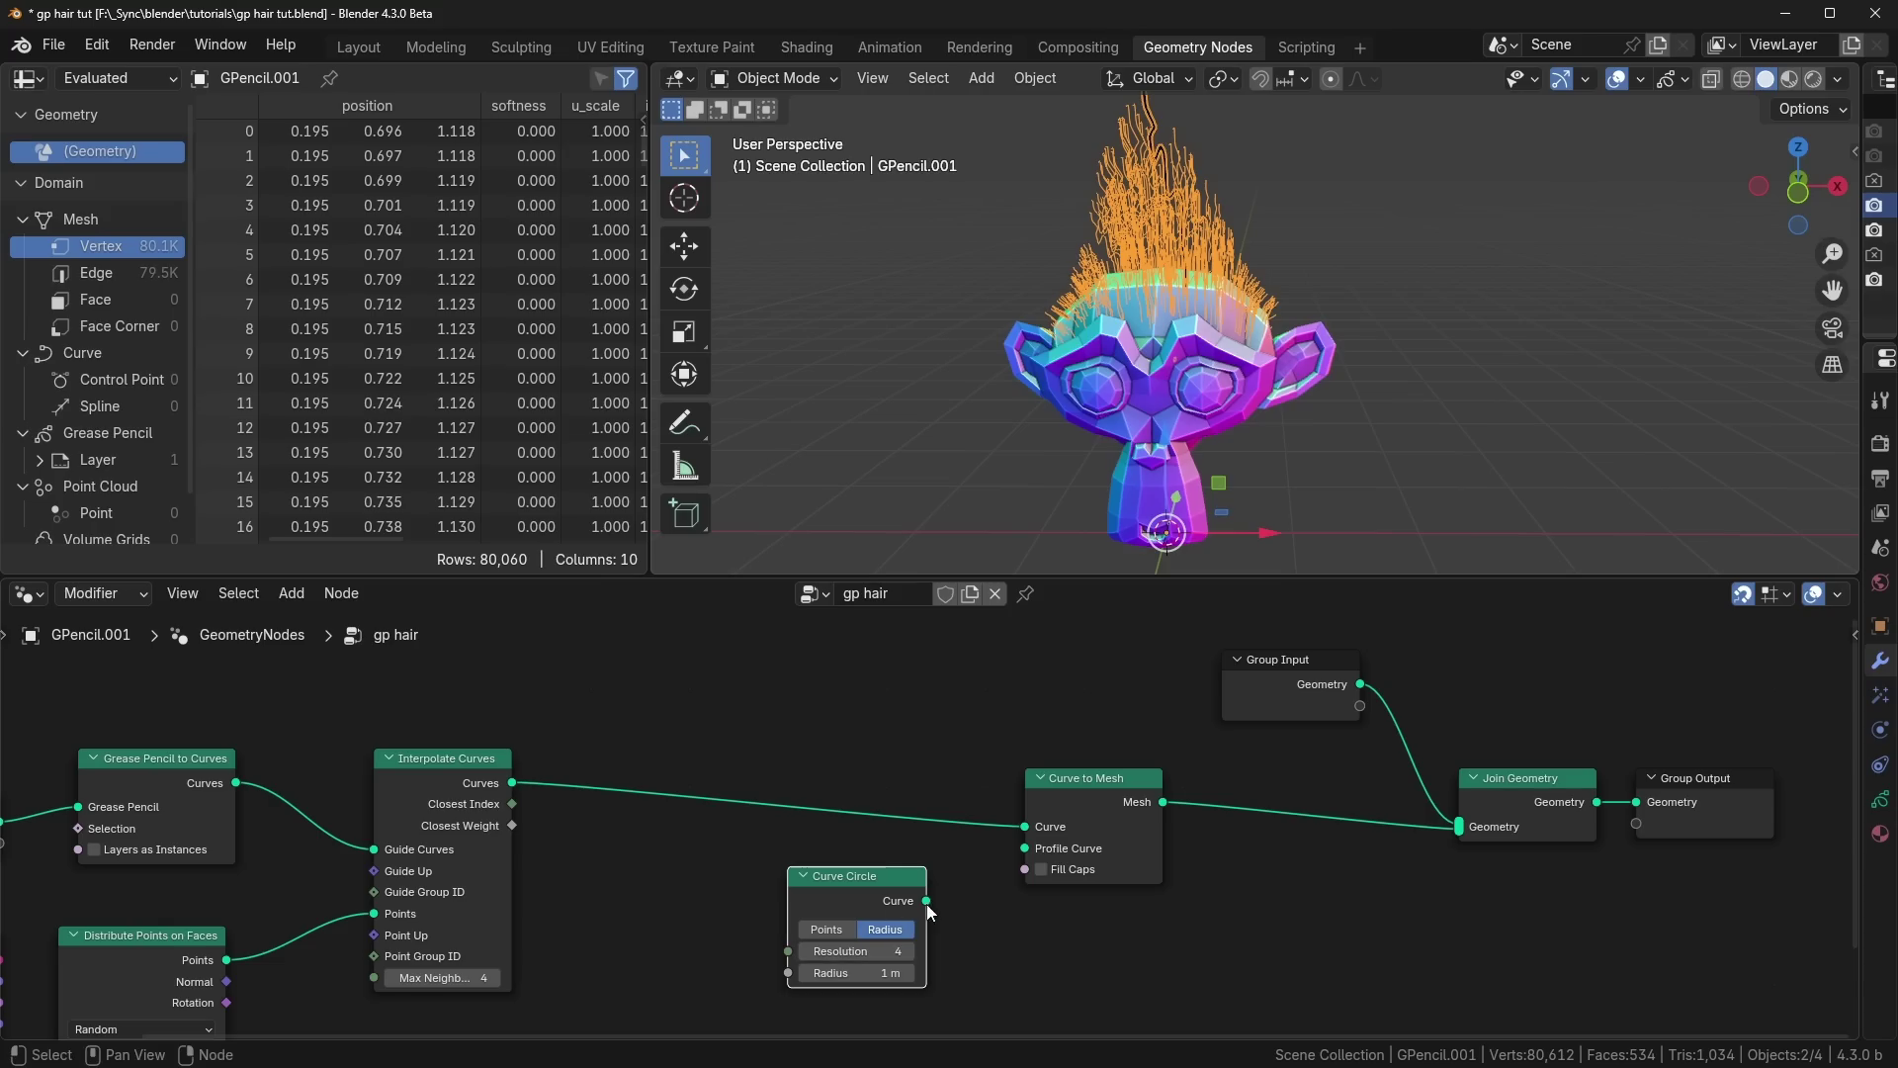
drag(1021, 852, 1024, 848)
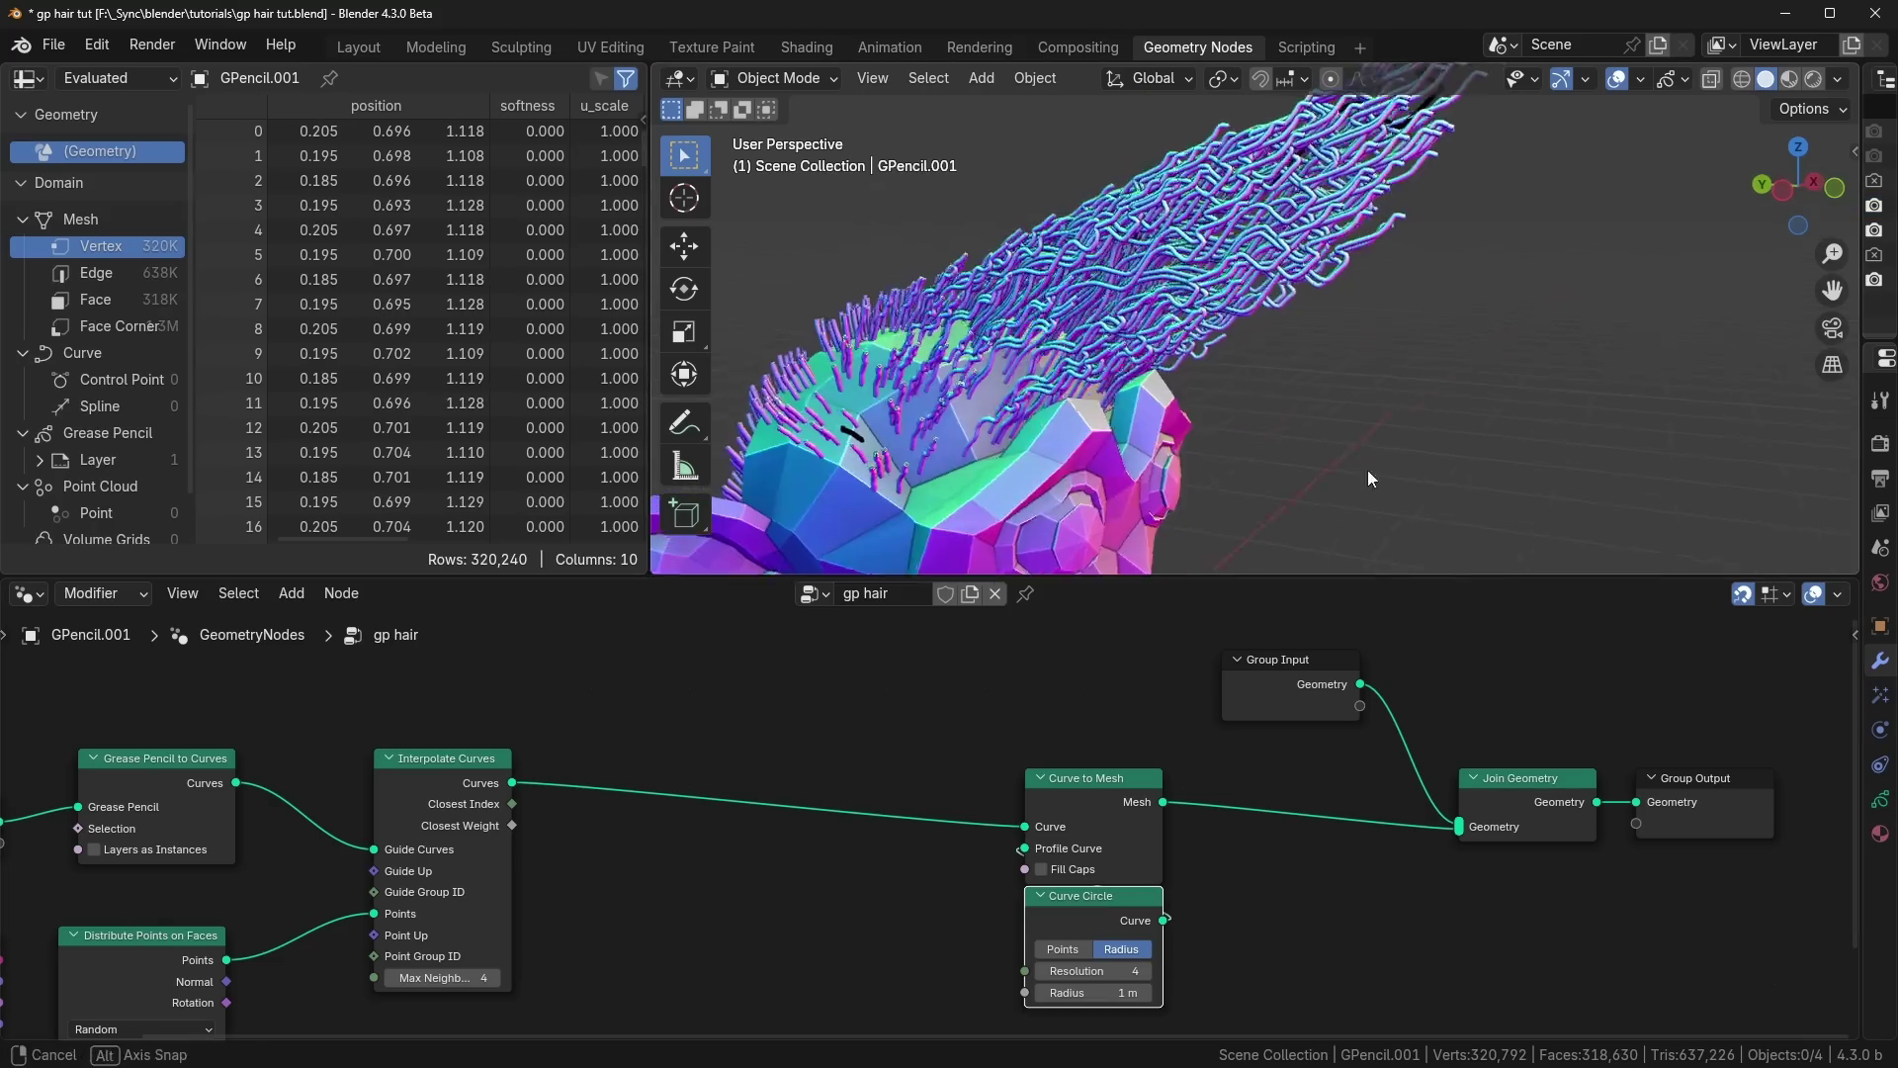
middle_drag(1368, 471, 1306, 406)
Step: Insert a Set Curve Radius node on the link between Interpolate Curves and Curve to Mesh
middle_drag(810, 981, 931, 873)
drag(1242, 813, 1242, 836)
key(shift+a)
text(set radi)
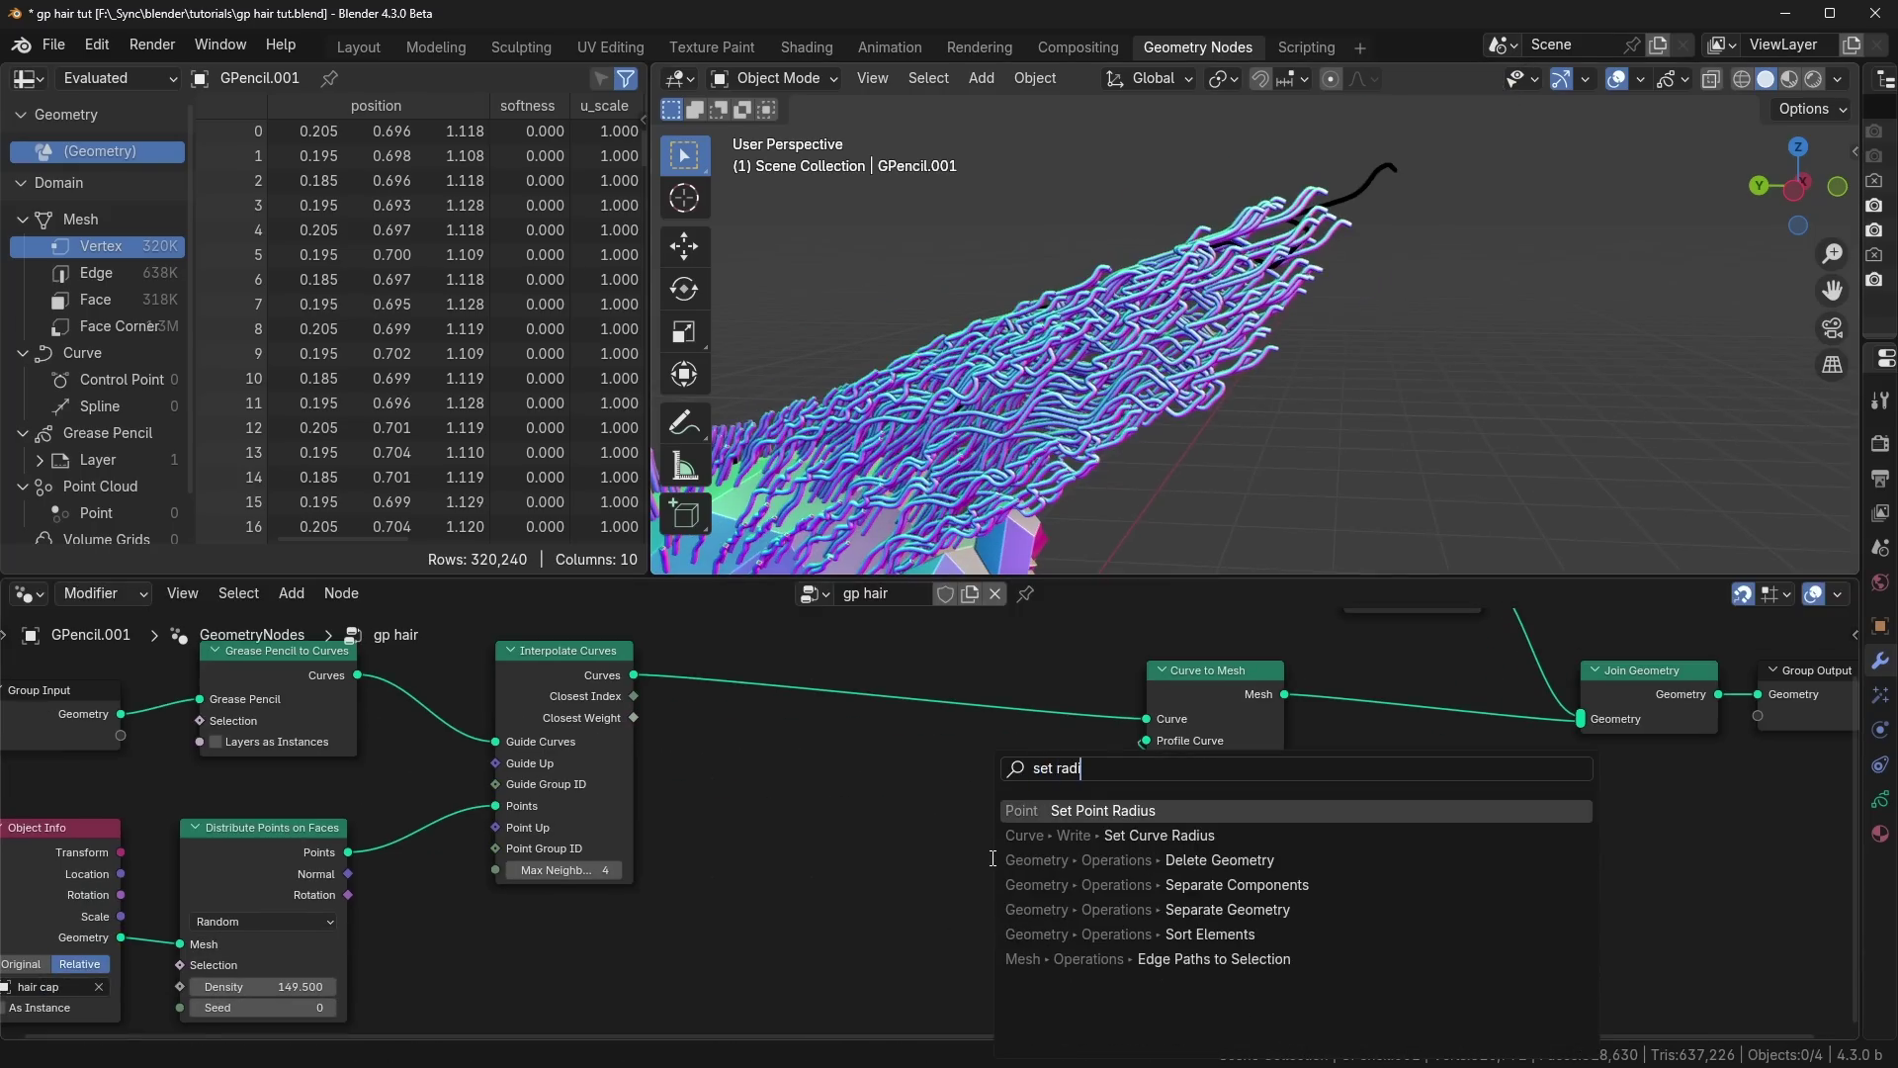
key(Return)
click(944, 682)
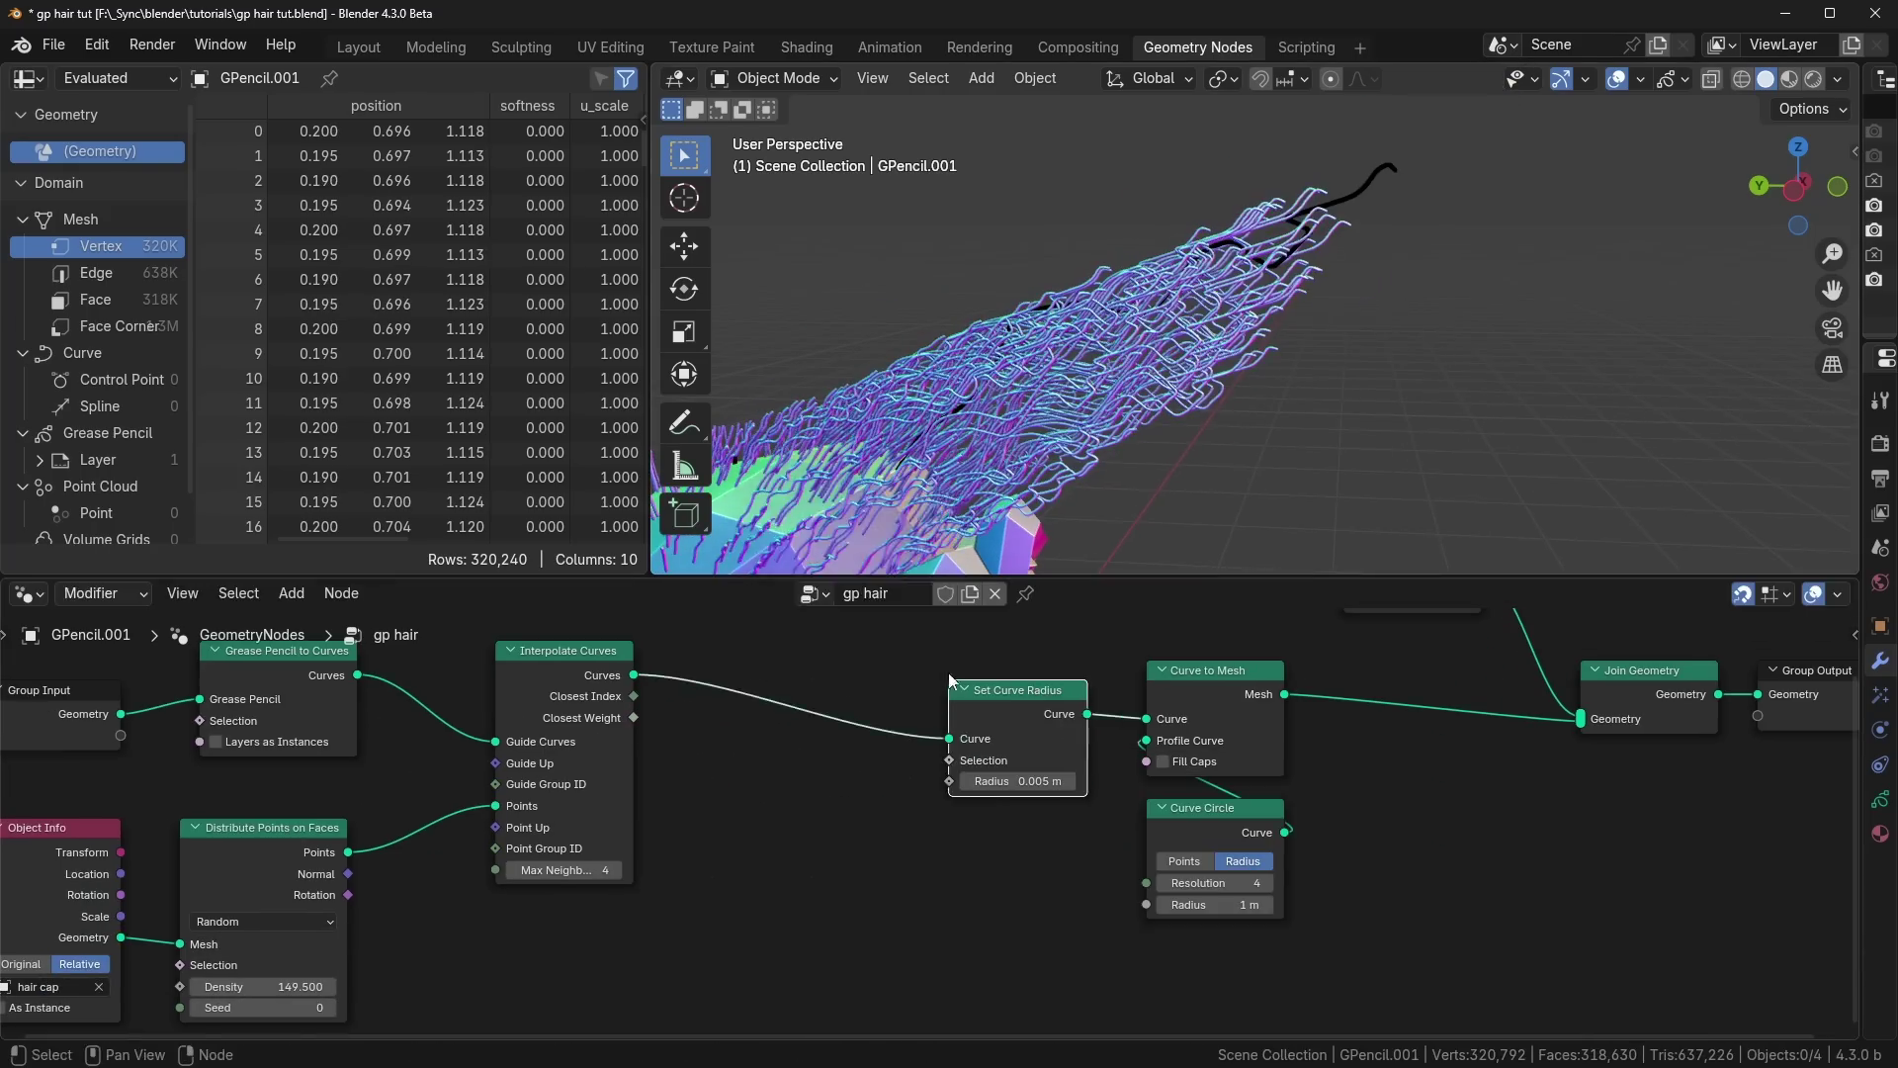
Step: Add a Spline Parameter node and connect its Factor output to the Radius input of Set Curve Radius
key(shift+a)
mouse_move(920, 878)
text(spline p)
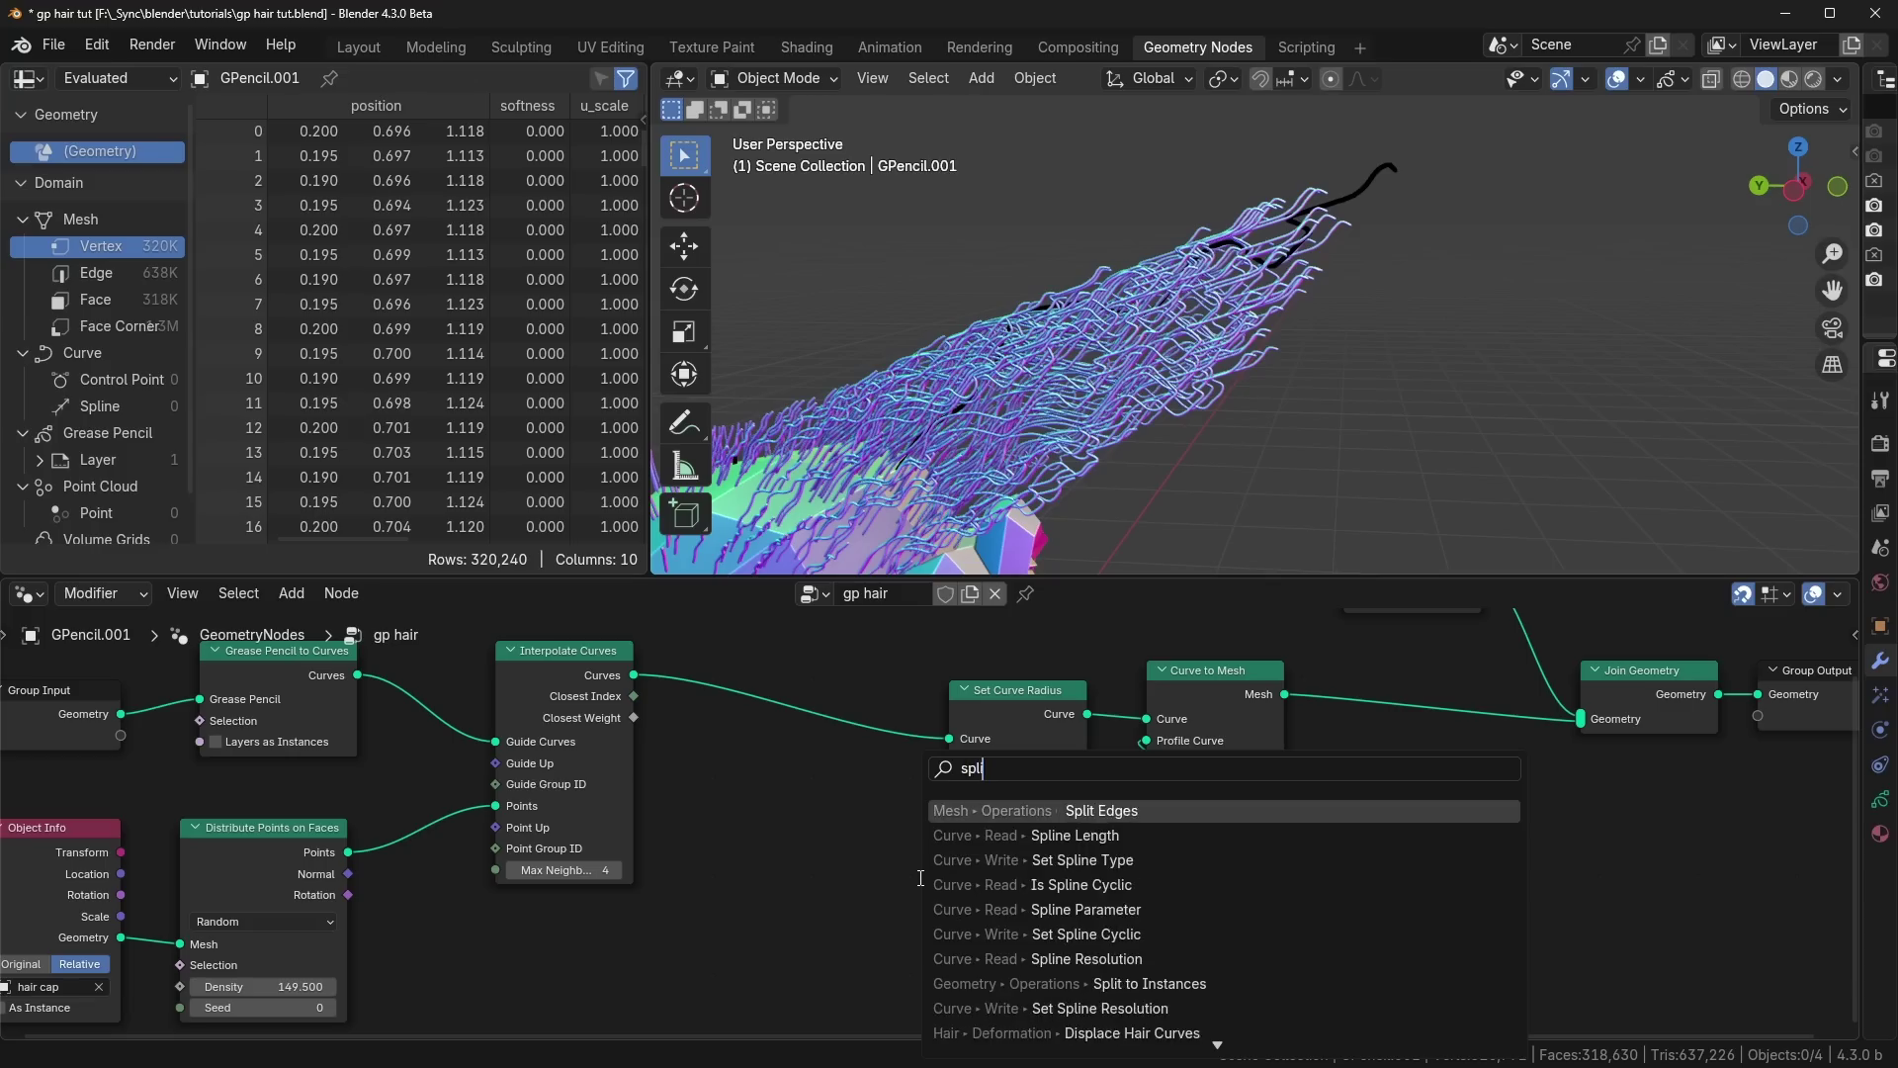
key(Return)
click(1066, 852)
drag(1066, 853, 949, 782)
scroll(1236, 465, down, 3)
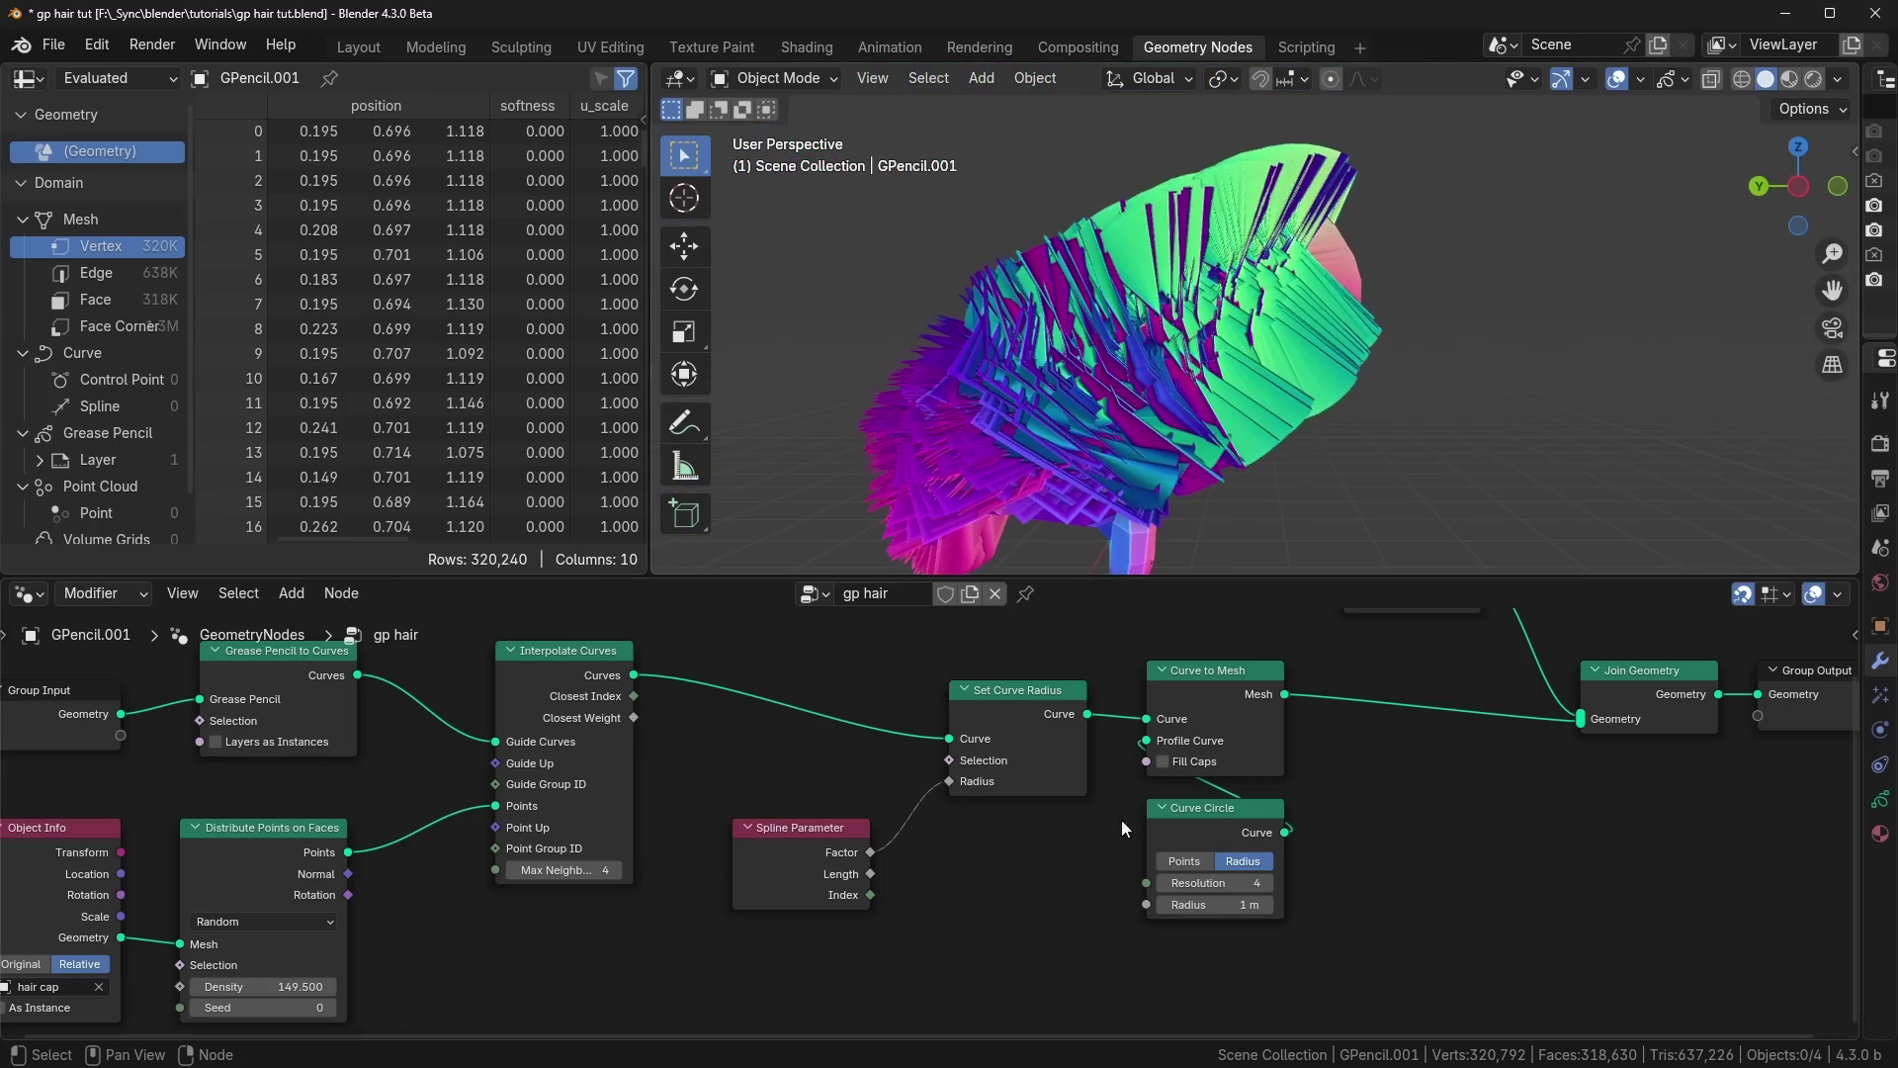
Step: Move the downstream nodes aside and insert a Map Range node between Spline Parameter and Set Curve Radius
scroll(1122, 821, down, 2)
scroll(958, 908, up, 1)
middle_drag(958, 907, 841, 921)
drag(1608, 670, 771, 973)
drag(779, 743, 1050, 732)
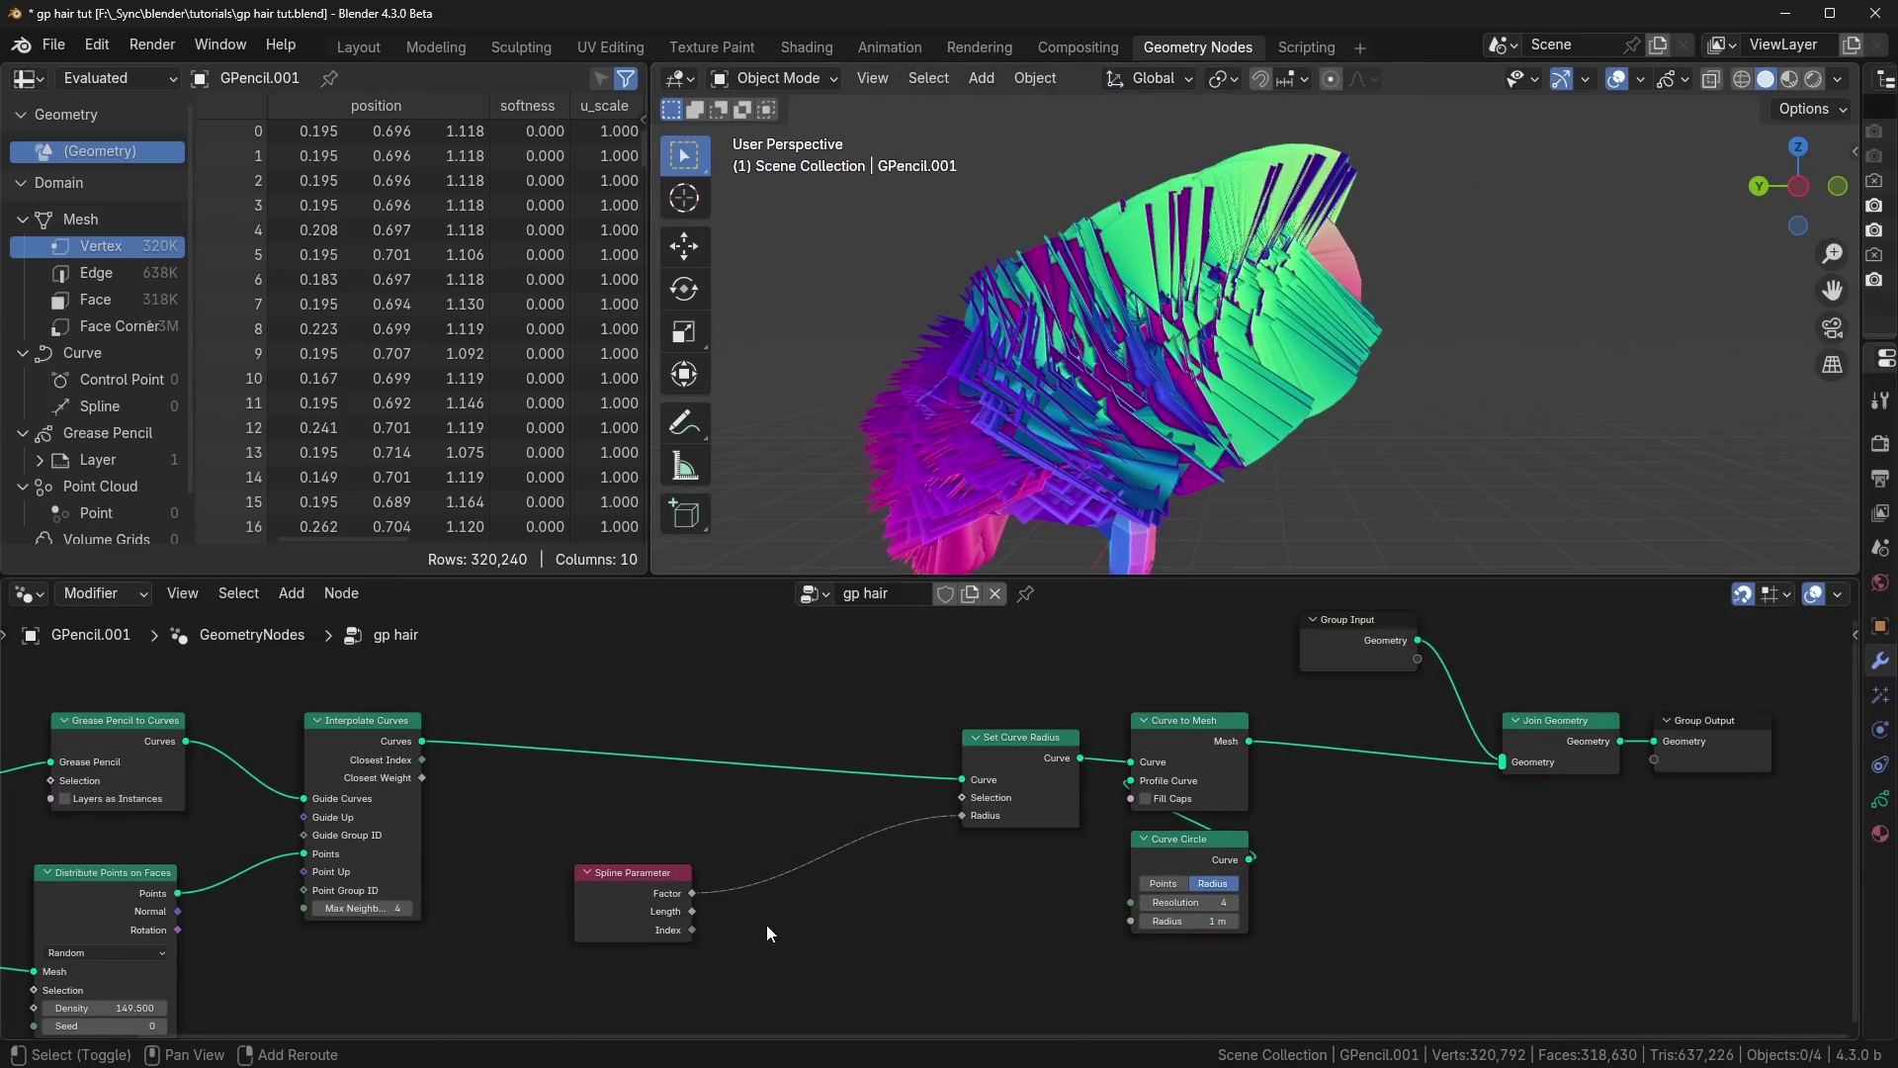
key(shift+a)
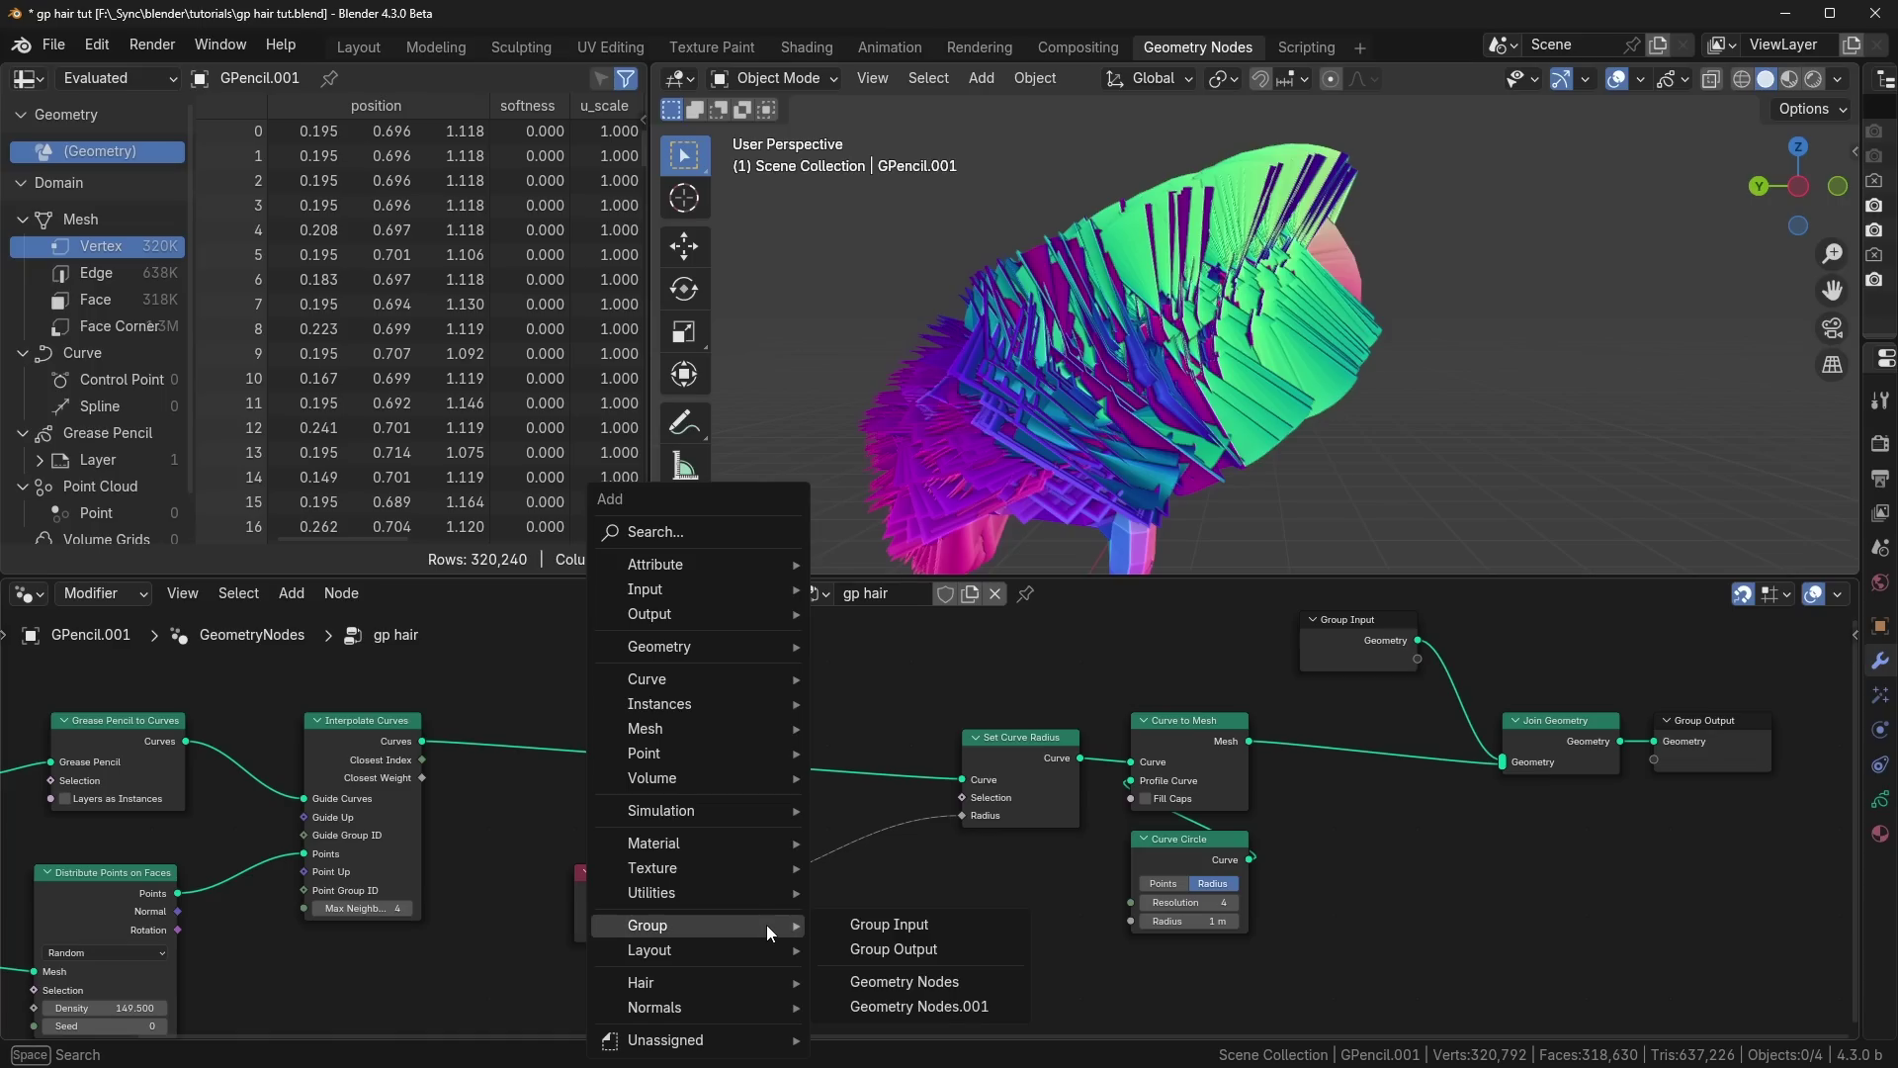
text(mpa)
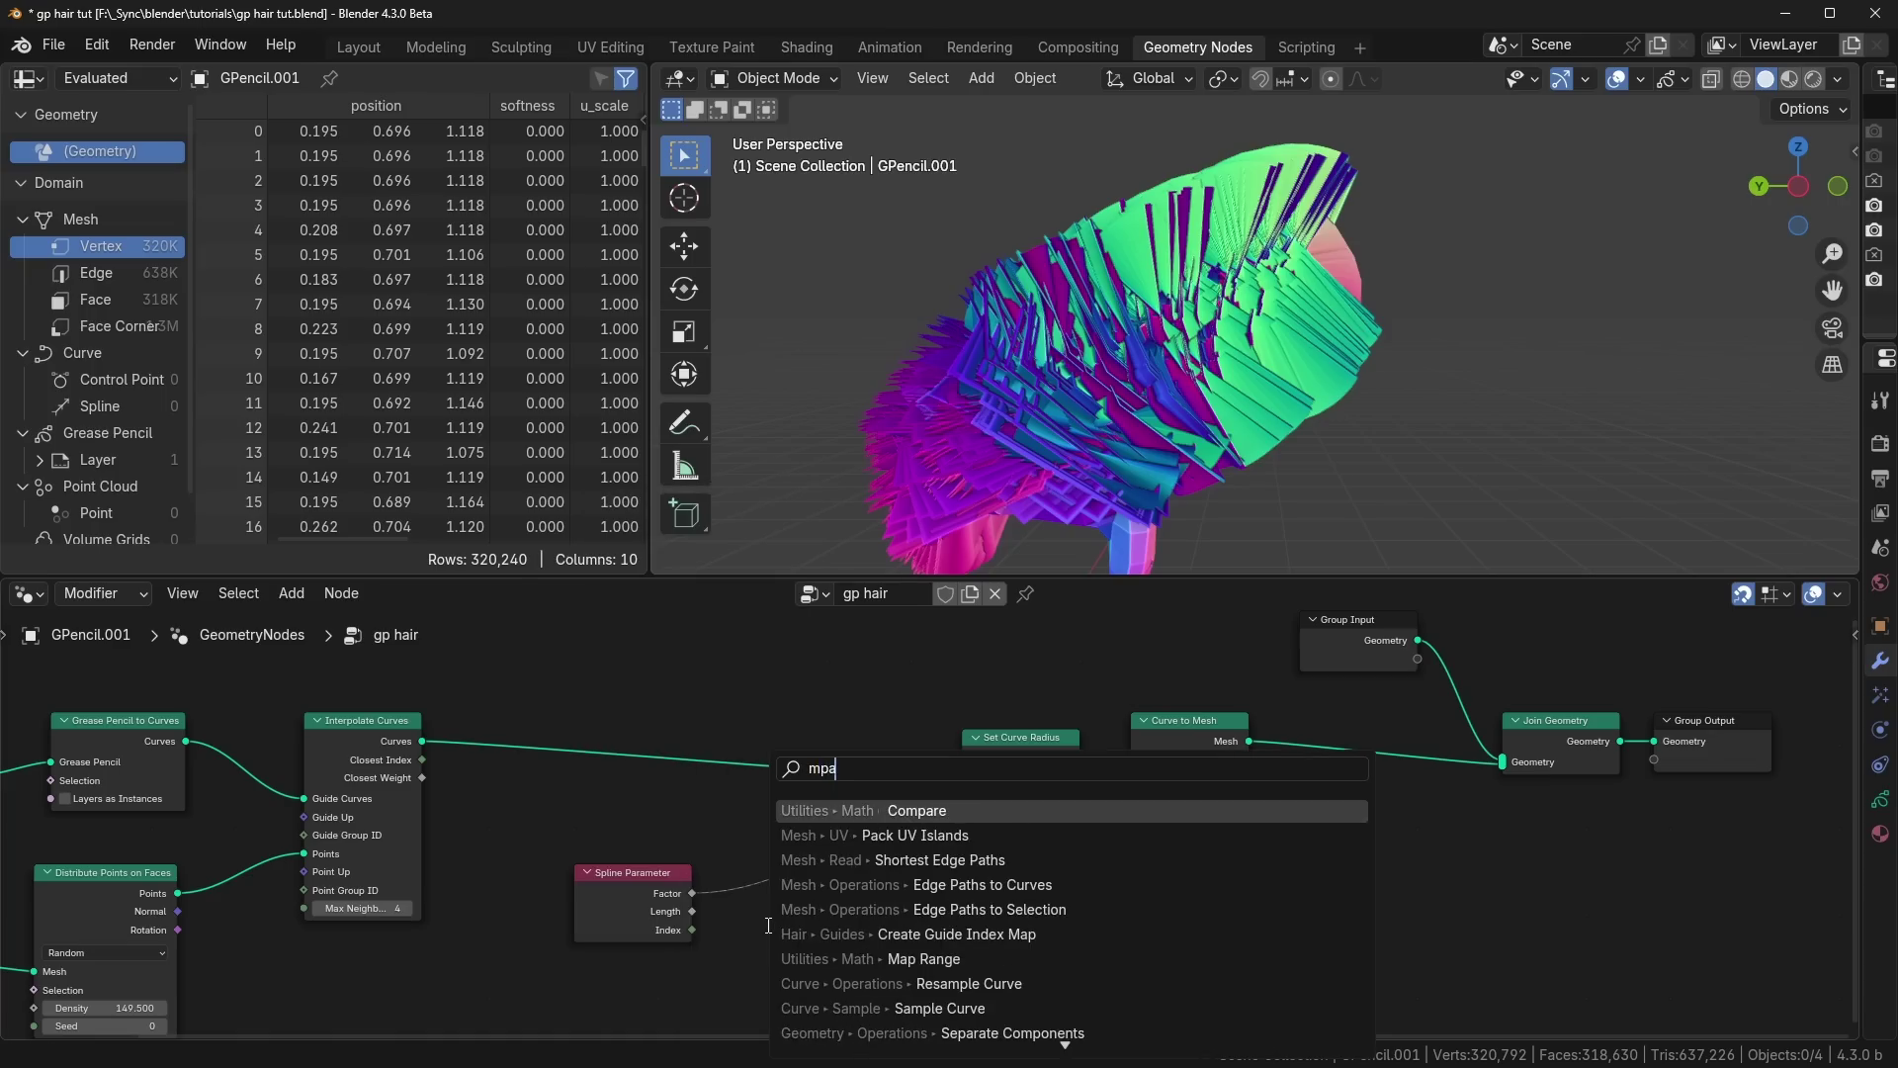
click(841, 958)
click(822, 894)
scroll(823, 894, up, 3)
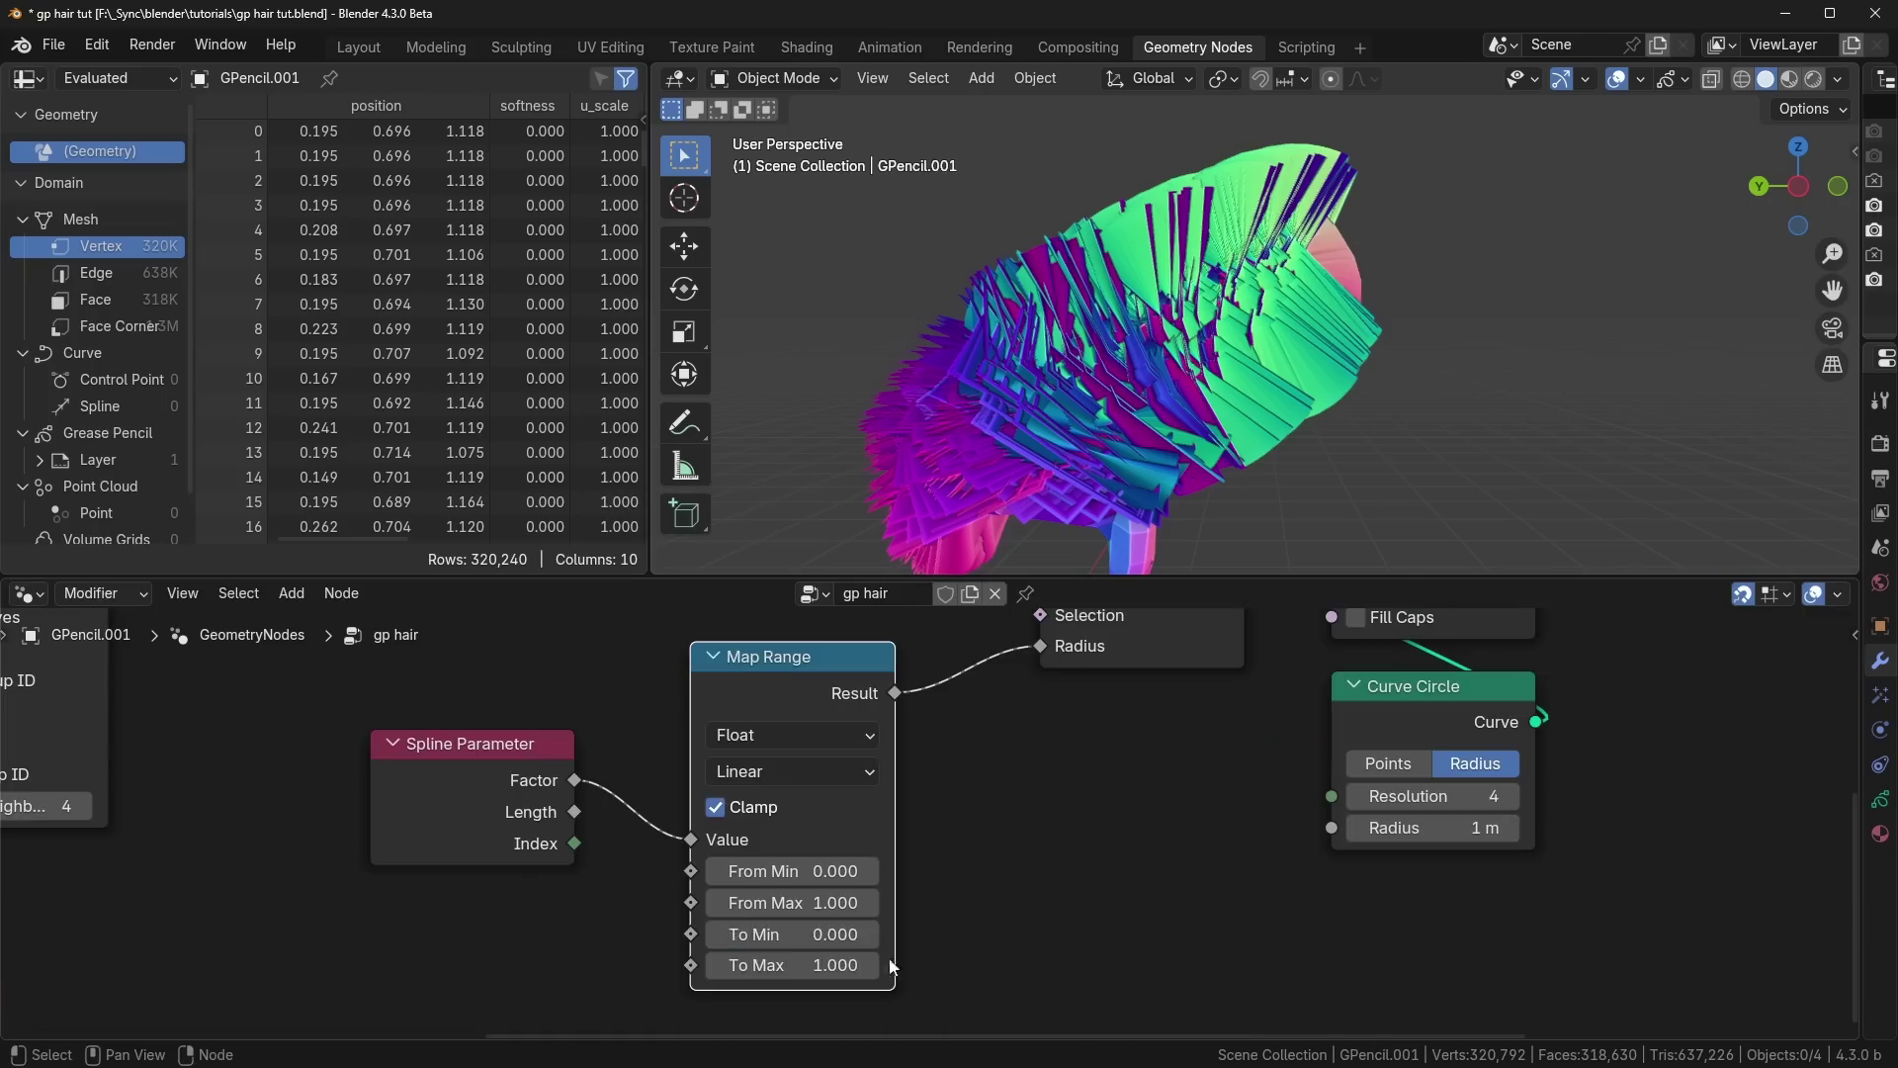
Step: Set the Map Range node's To Min to 1 and To Max to 0
click(778, 934)
text(1)
key(Return)
click(790, 961)
text(0)
key(Return)
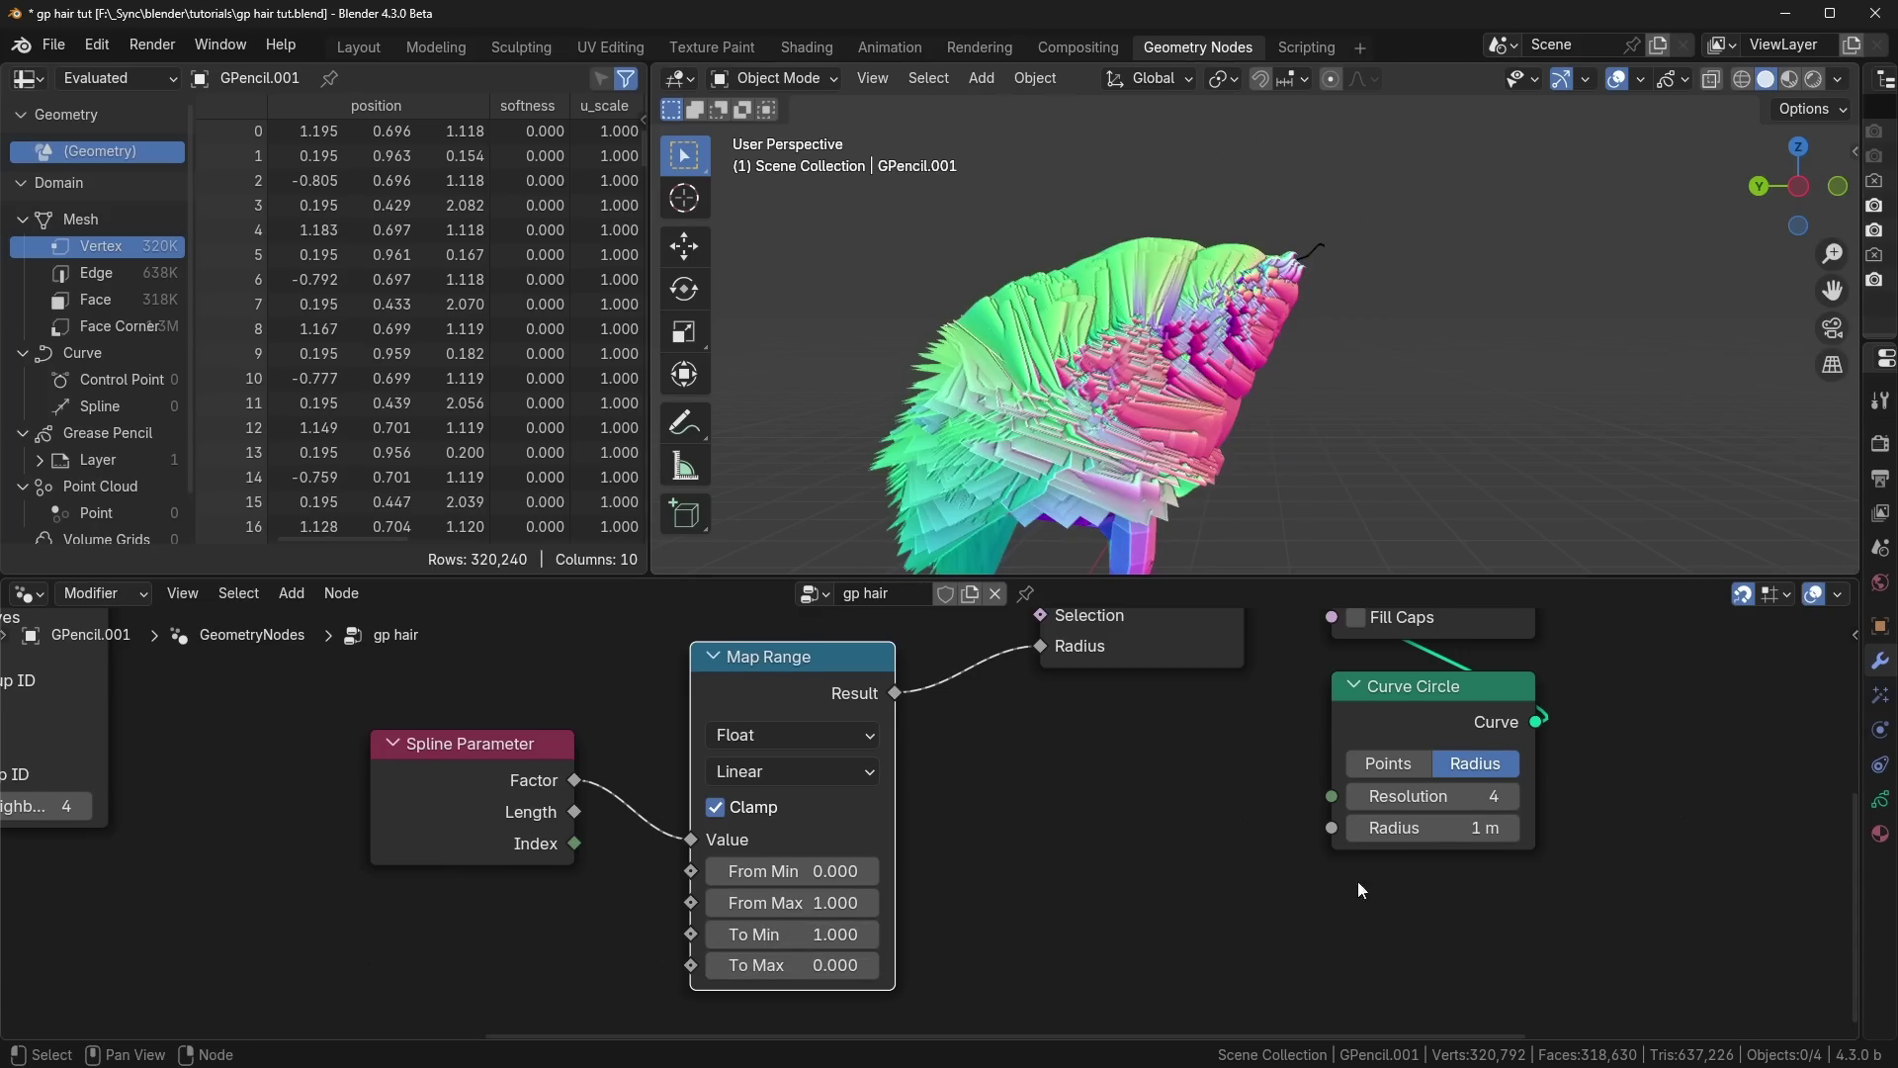
Step: Set the Curve Circle's resolution to 3 and its radius to 0.04 m to thin the hair strands
middle_drag(1359, 890, 1355, 899)
drag(1464, 828, 1351, 827)
scroll(1327, 478, up, 3)
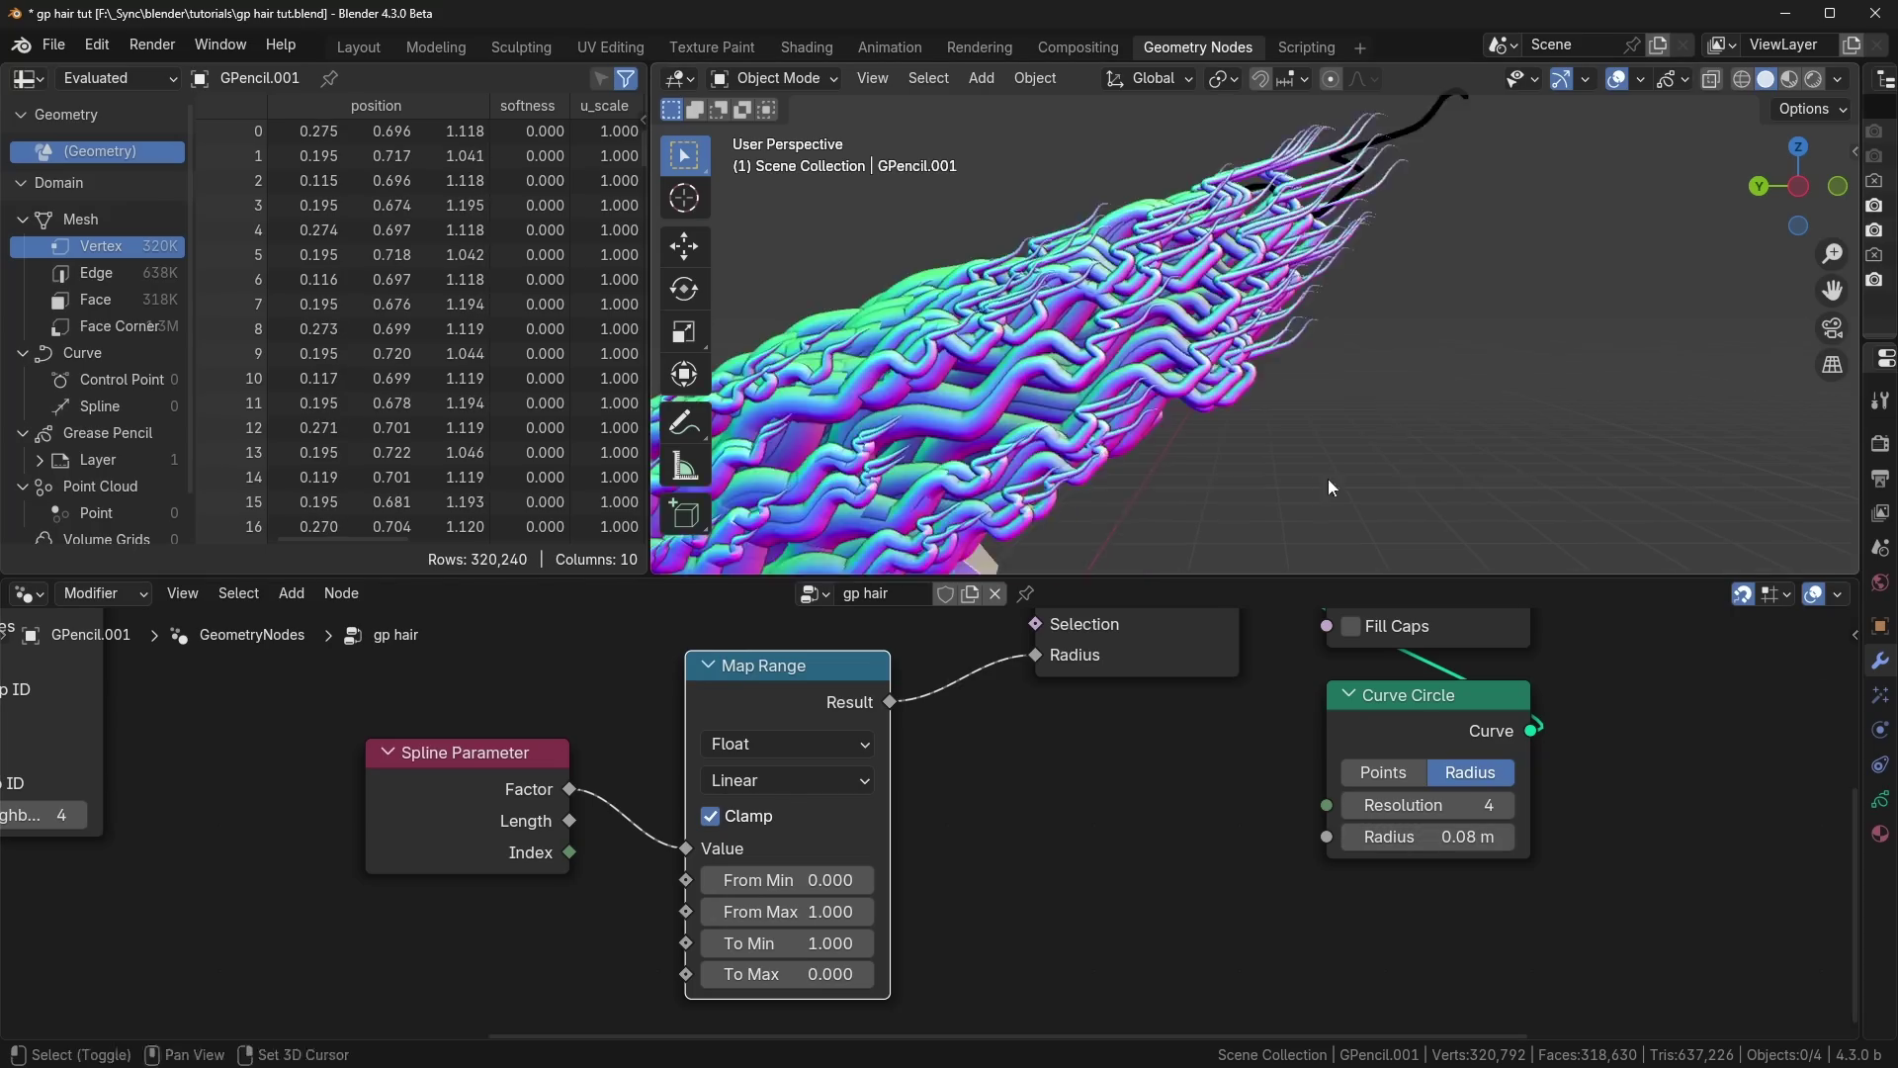
shift+middle_drag(840, 539, 1035, 457)
scroll(1327, 356, down, 3)
middle_drag(1327, 356, 1307, 362)
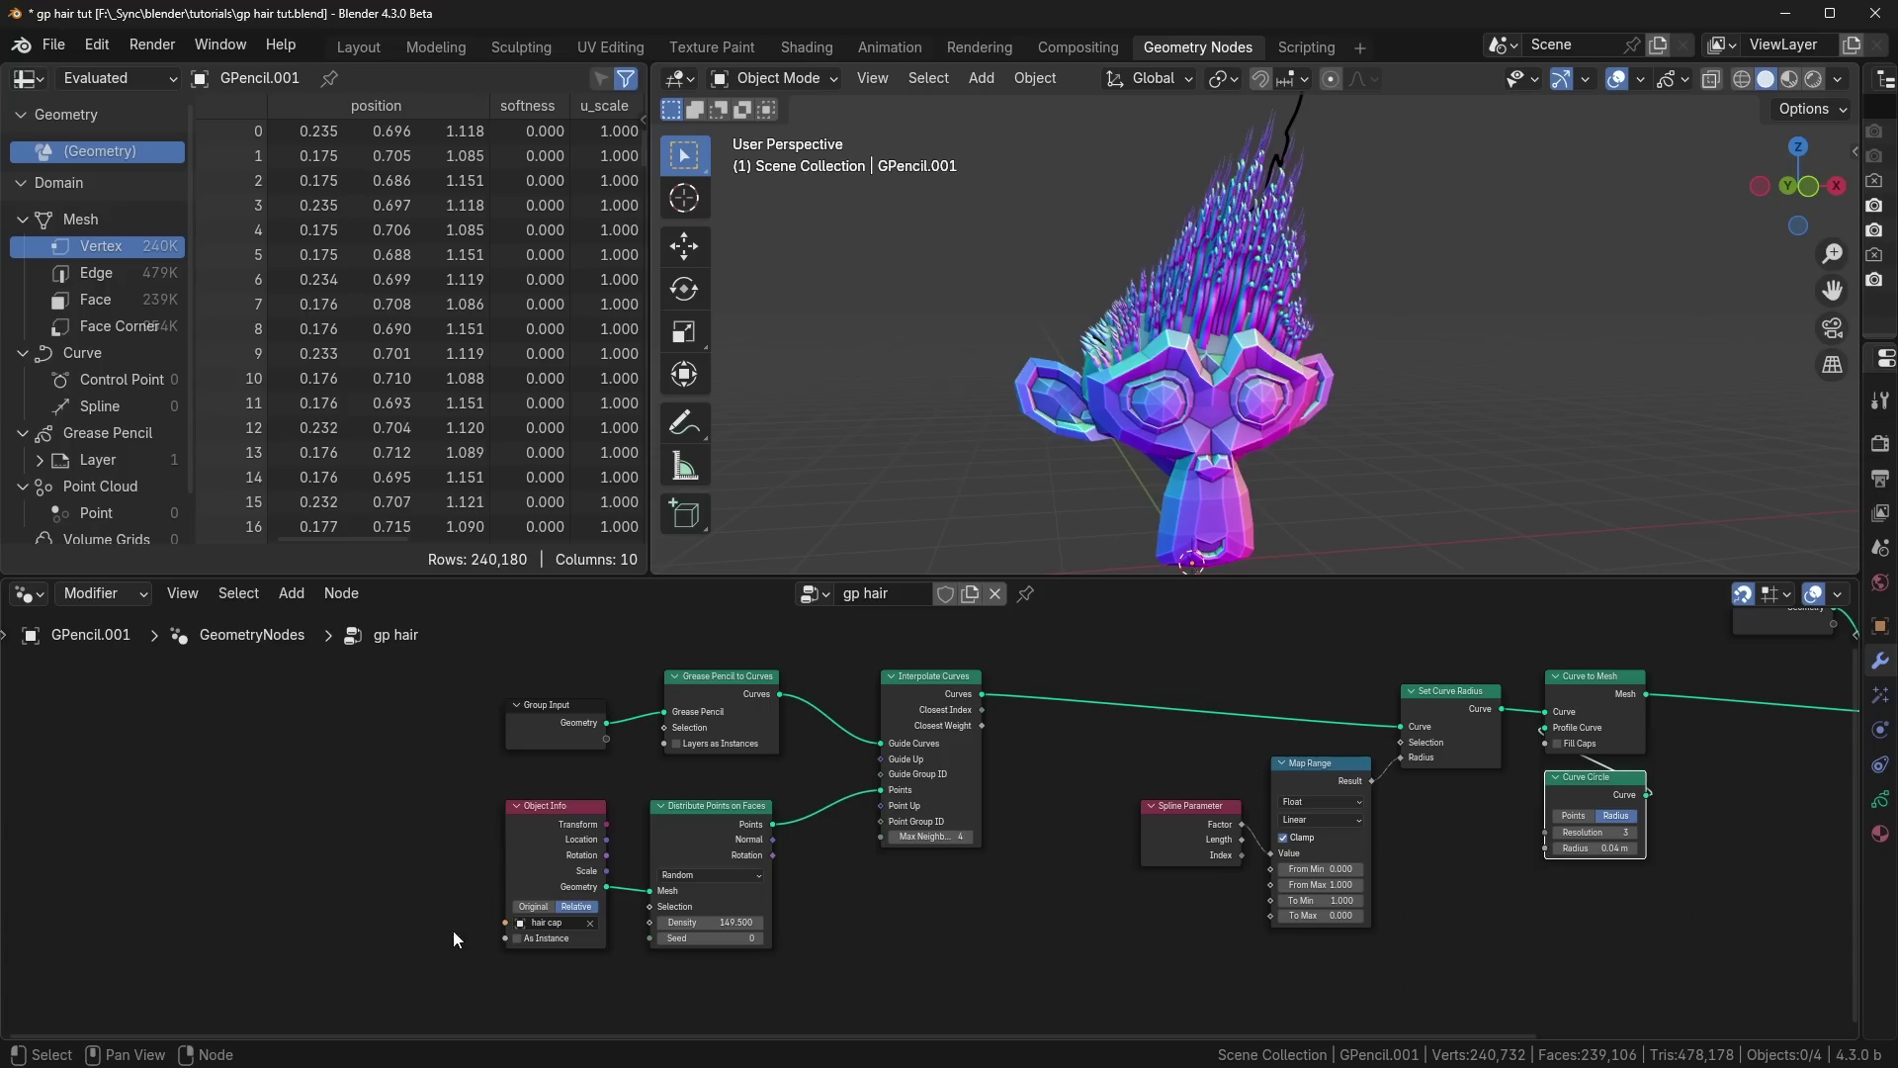
Step: Review the node tree in sections, from the interpolation nodes through the radius and mesh nodes to the output
drag(458, 951, 1018, 634)
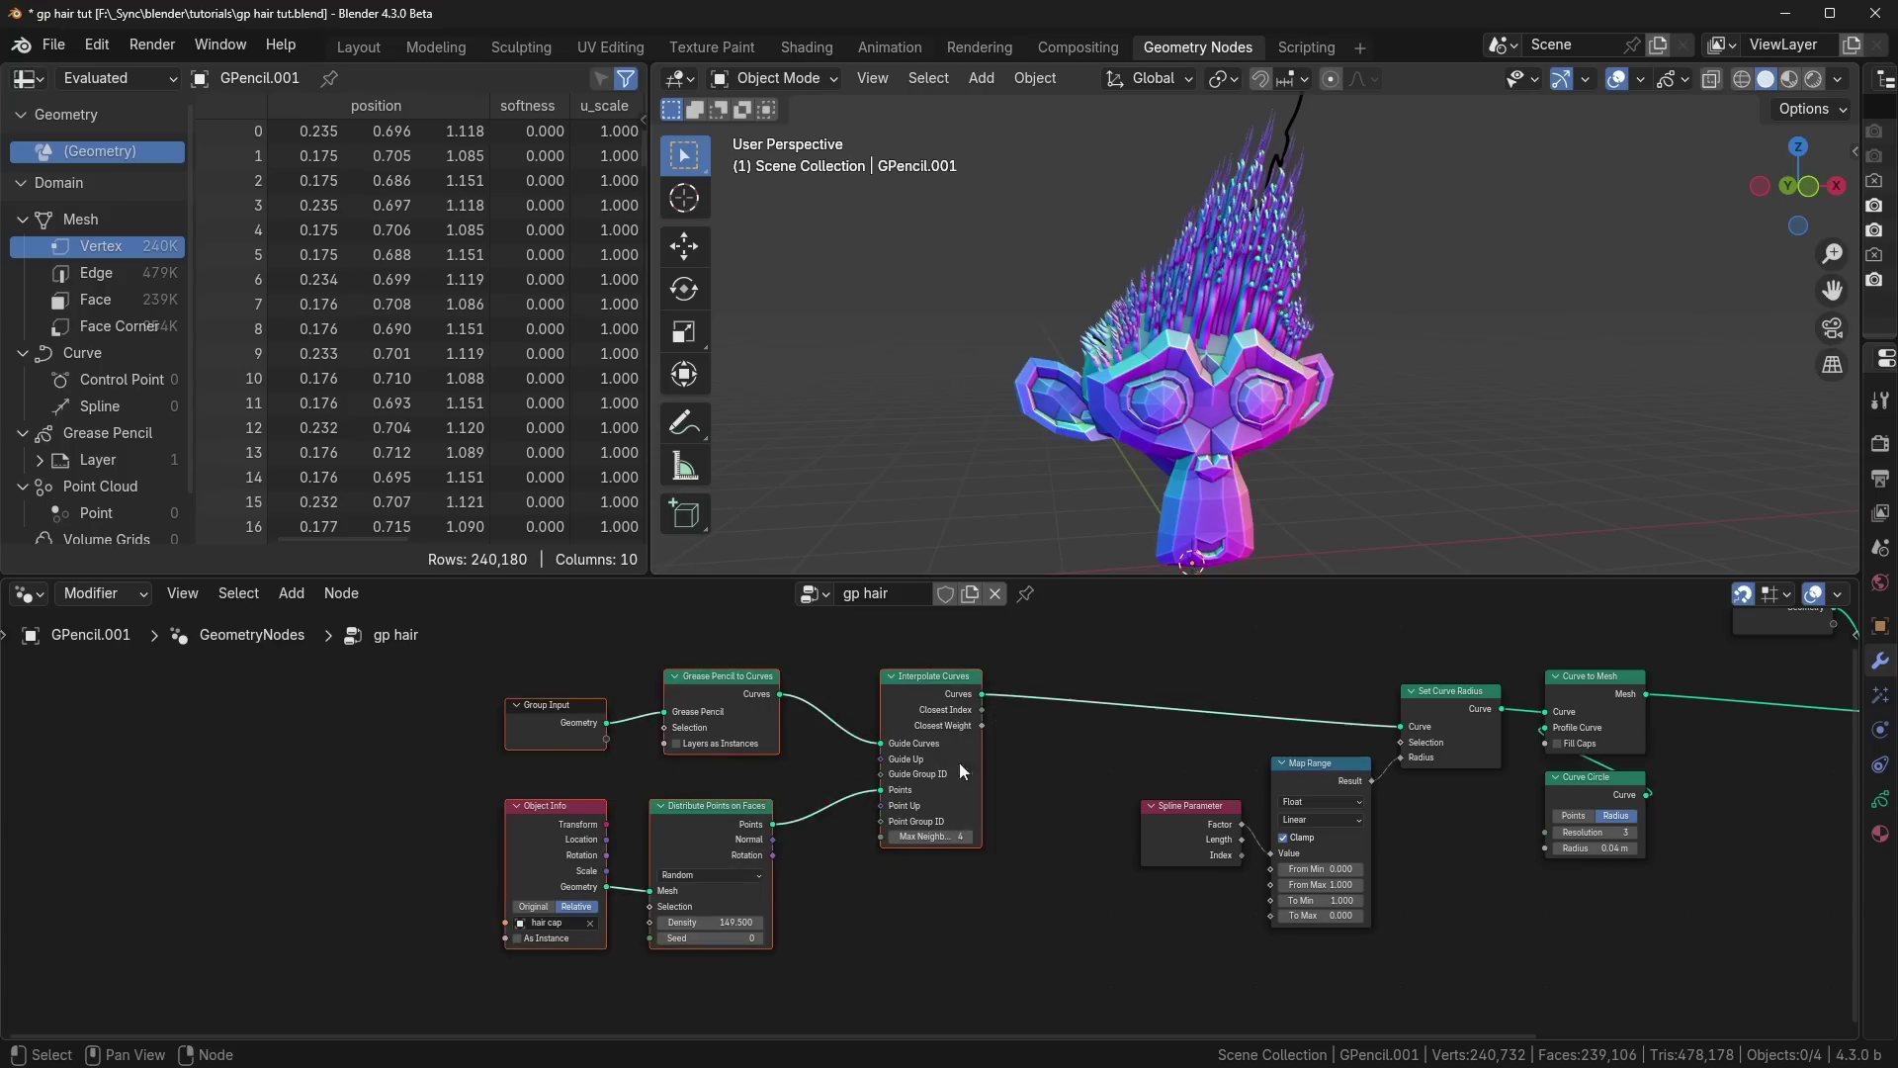
middle_drag(1261, 864, 907, 902)
drag(823, 958, 1336, 690)
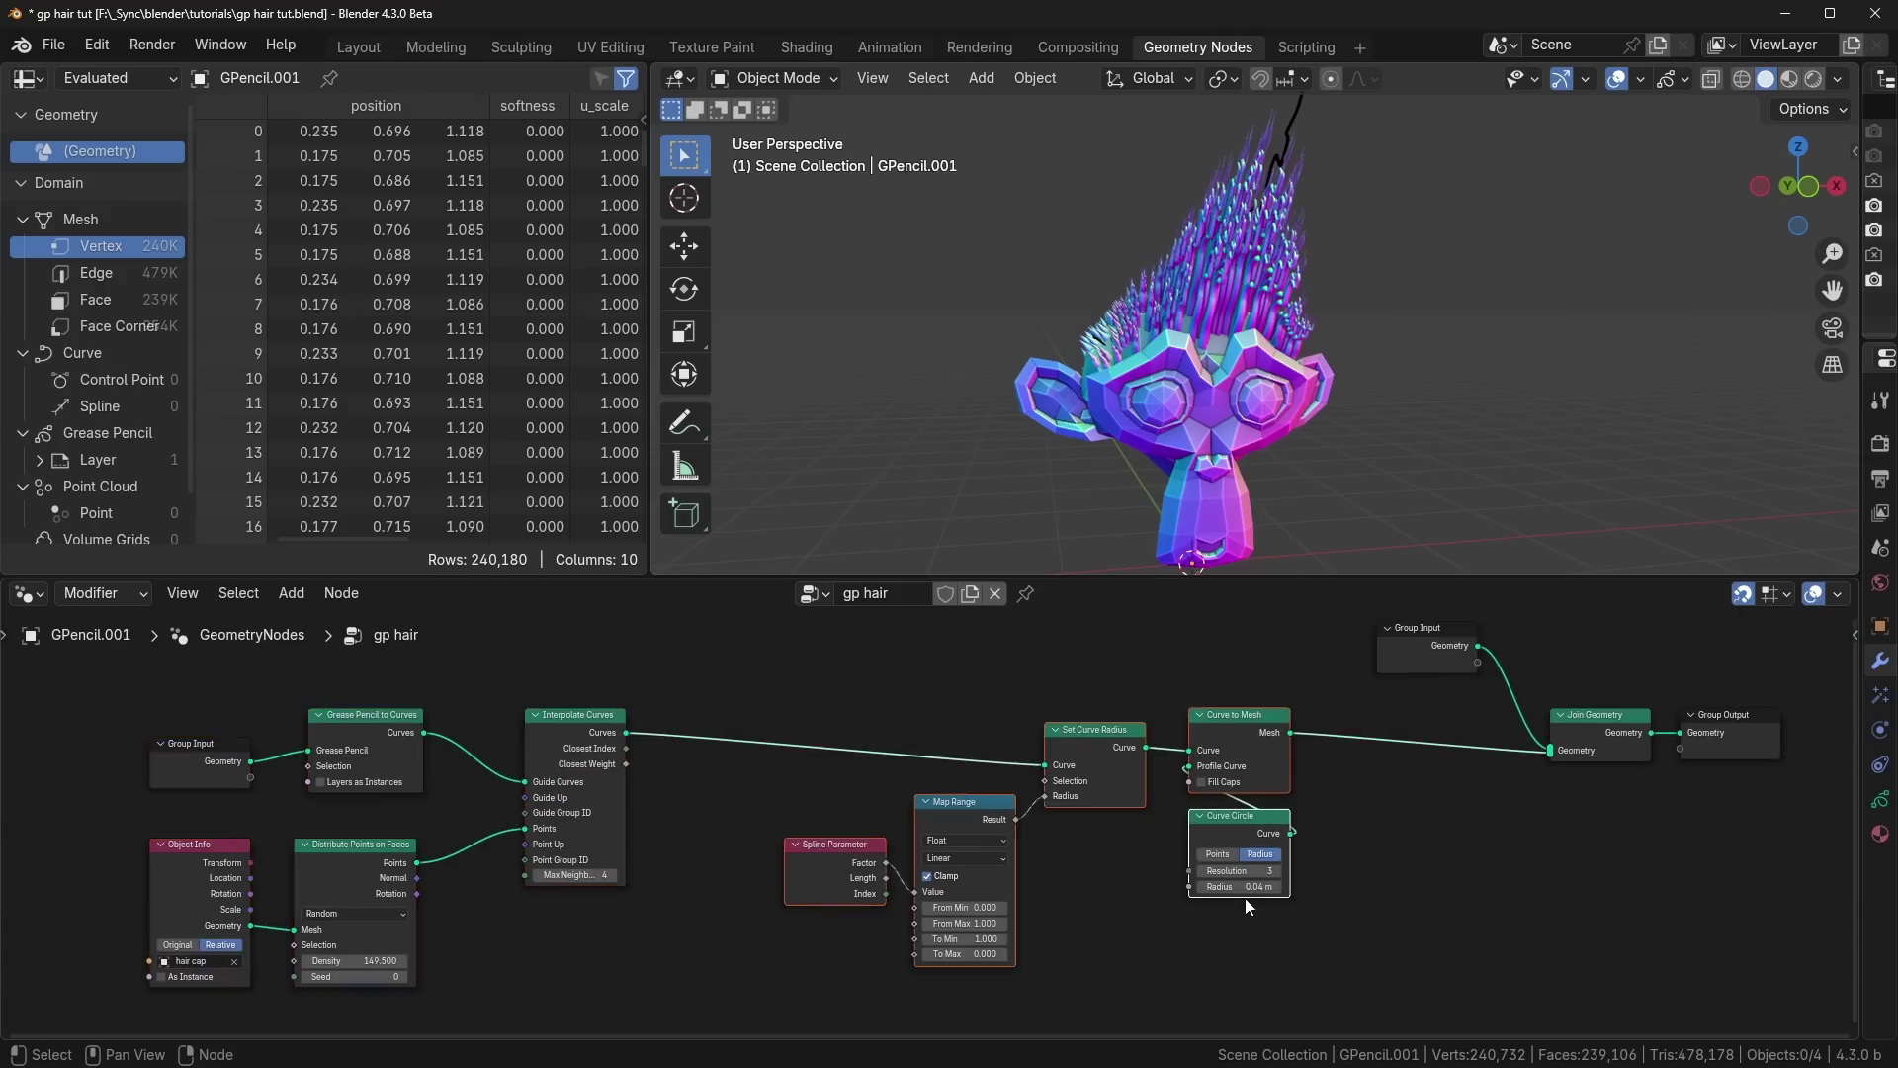
drag(1819, 649, 870, 917)
scroll(881, 862, up, 1)
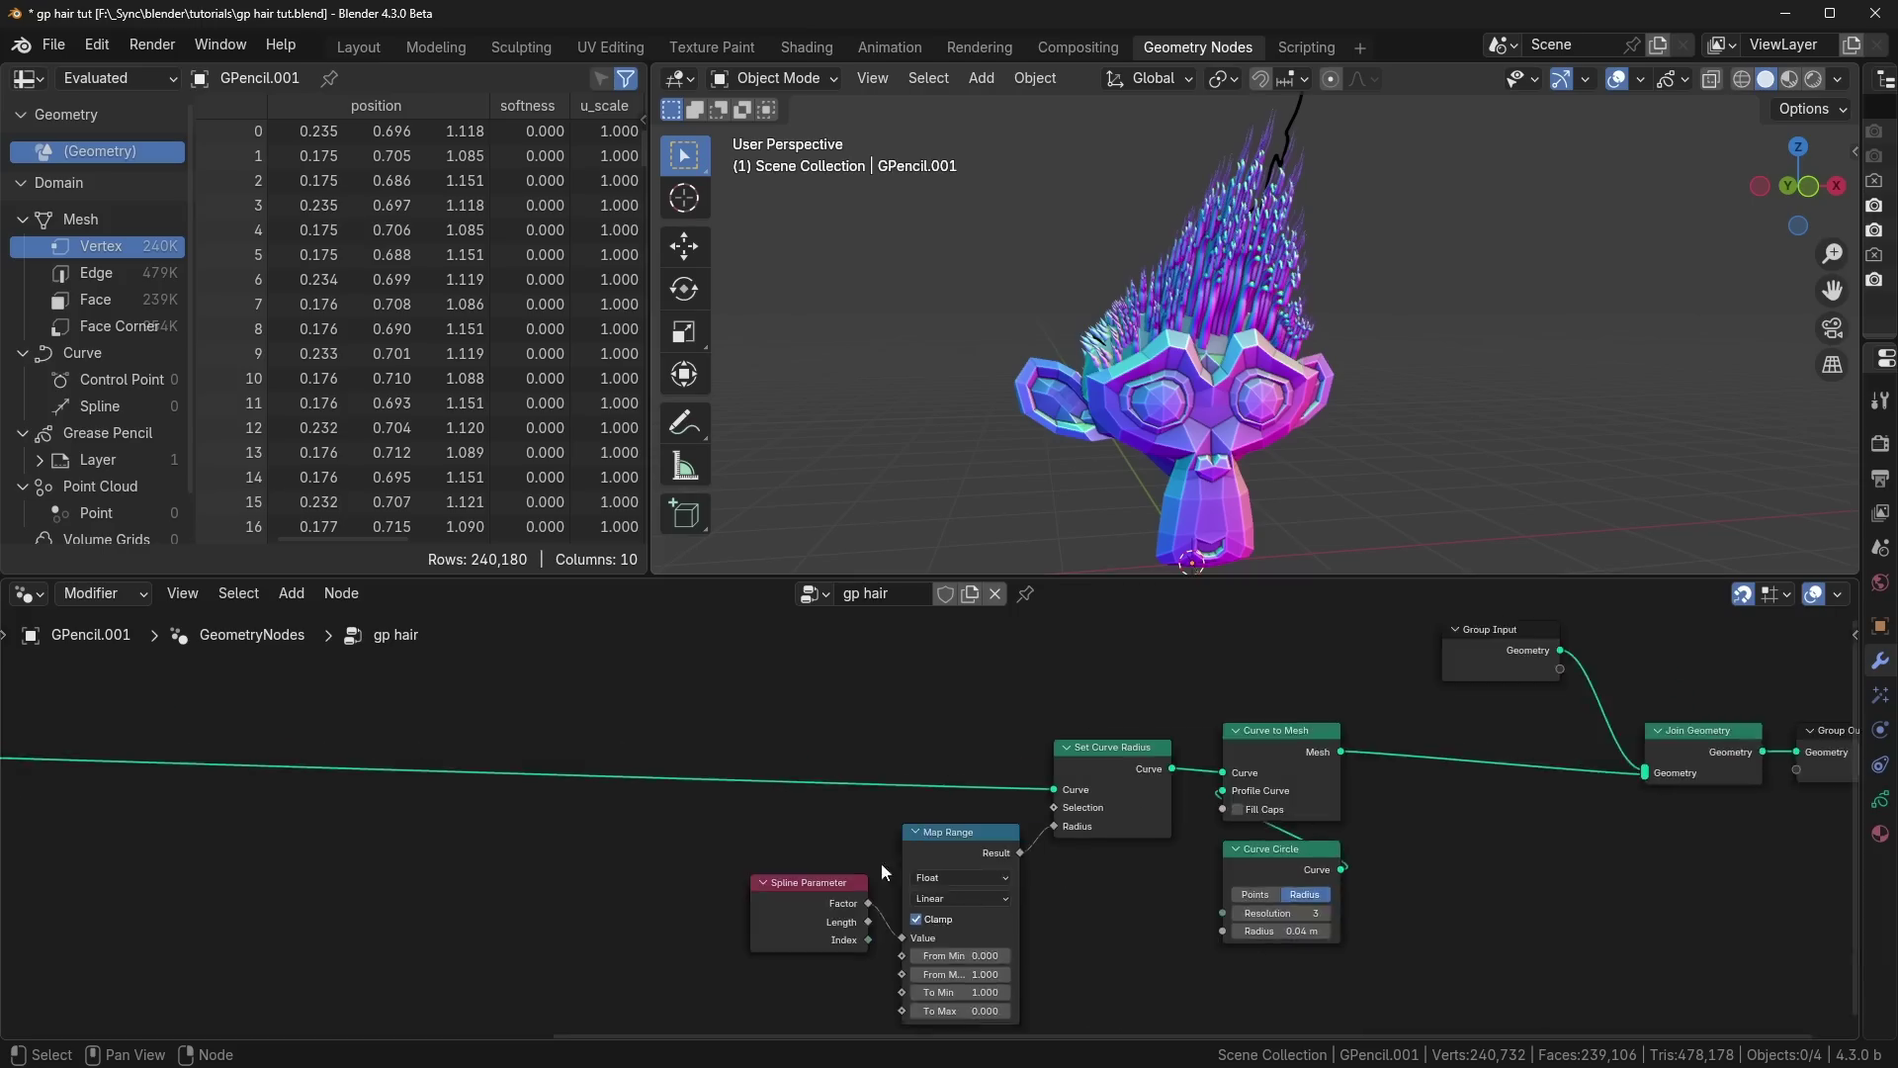
middle_drag(1847, 851, 1198, 878)
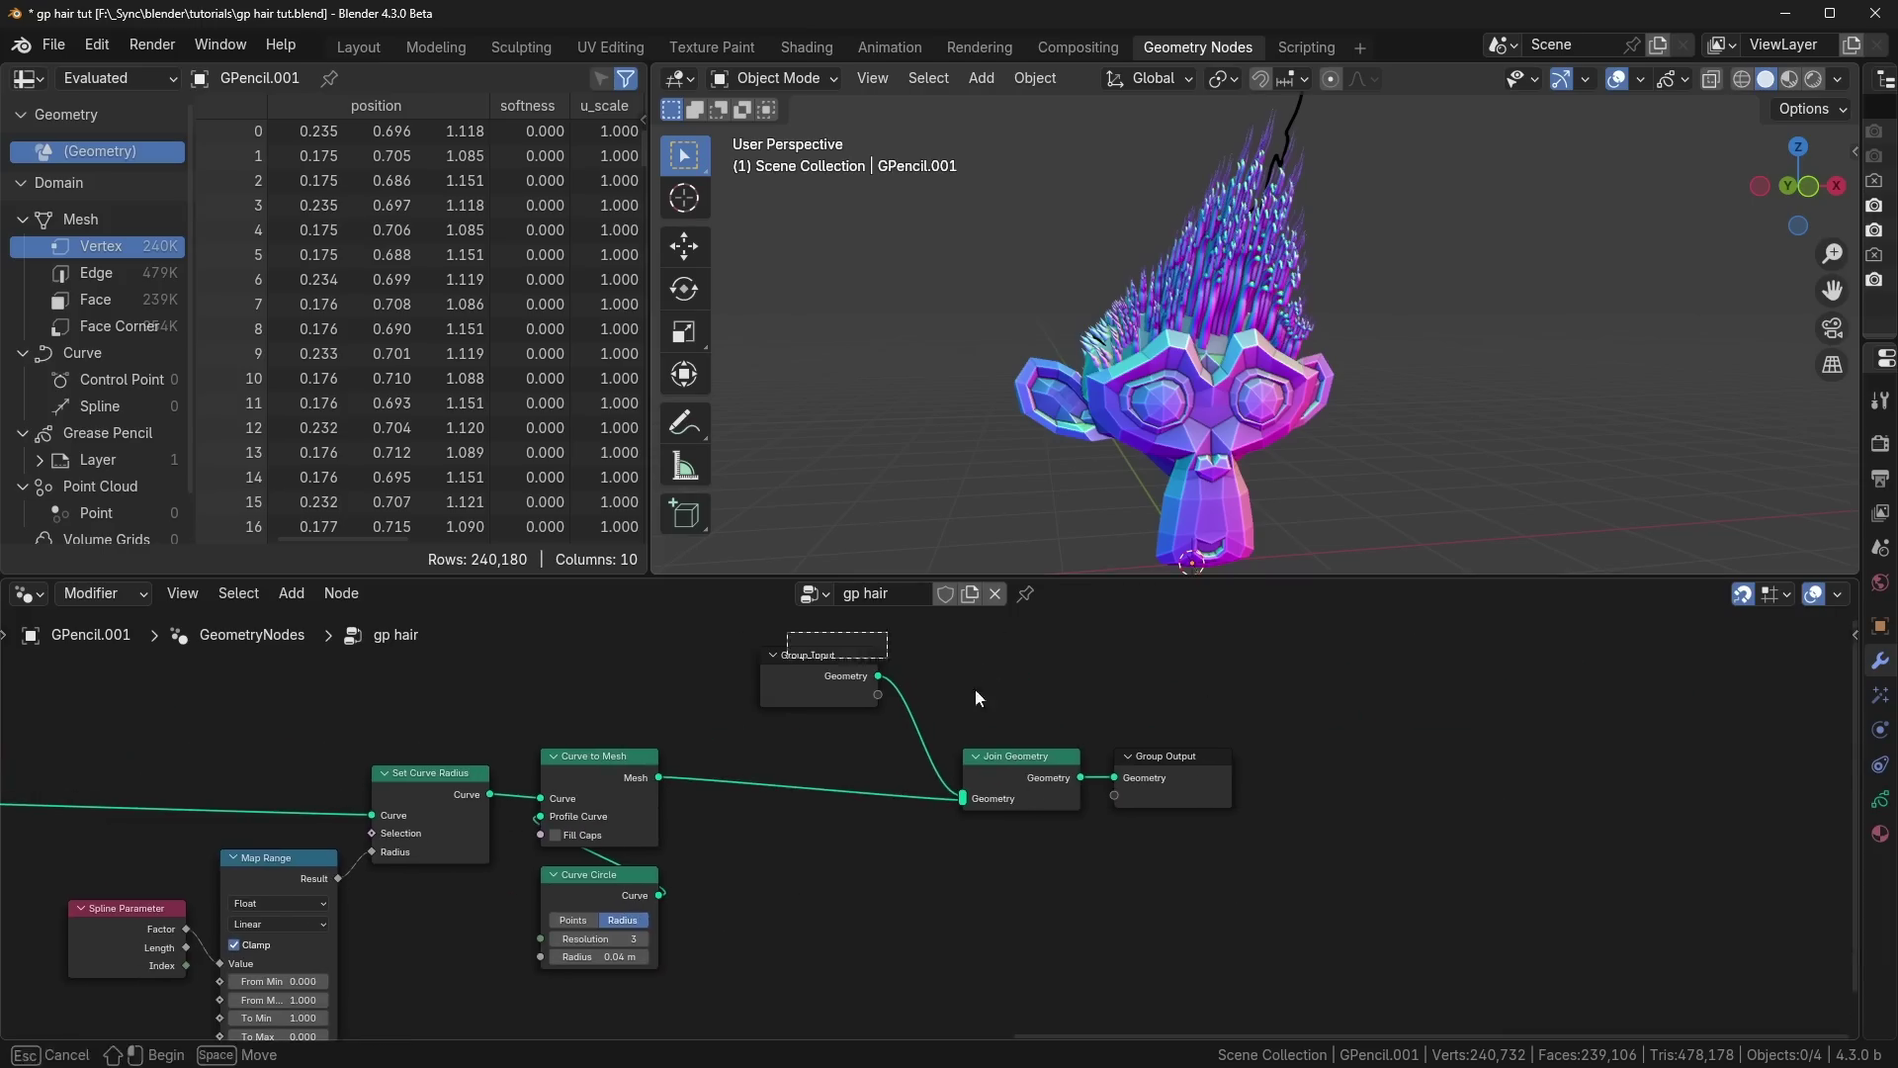
Step: Move Group Input, Join Geometry and Group Output aside and insert a Set Material node using the hair material after Curve to Mesh
drag(976, 690, 1166, 791)
drag(792, 670, 1282, 670)
click(1104, 839)
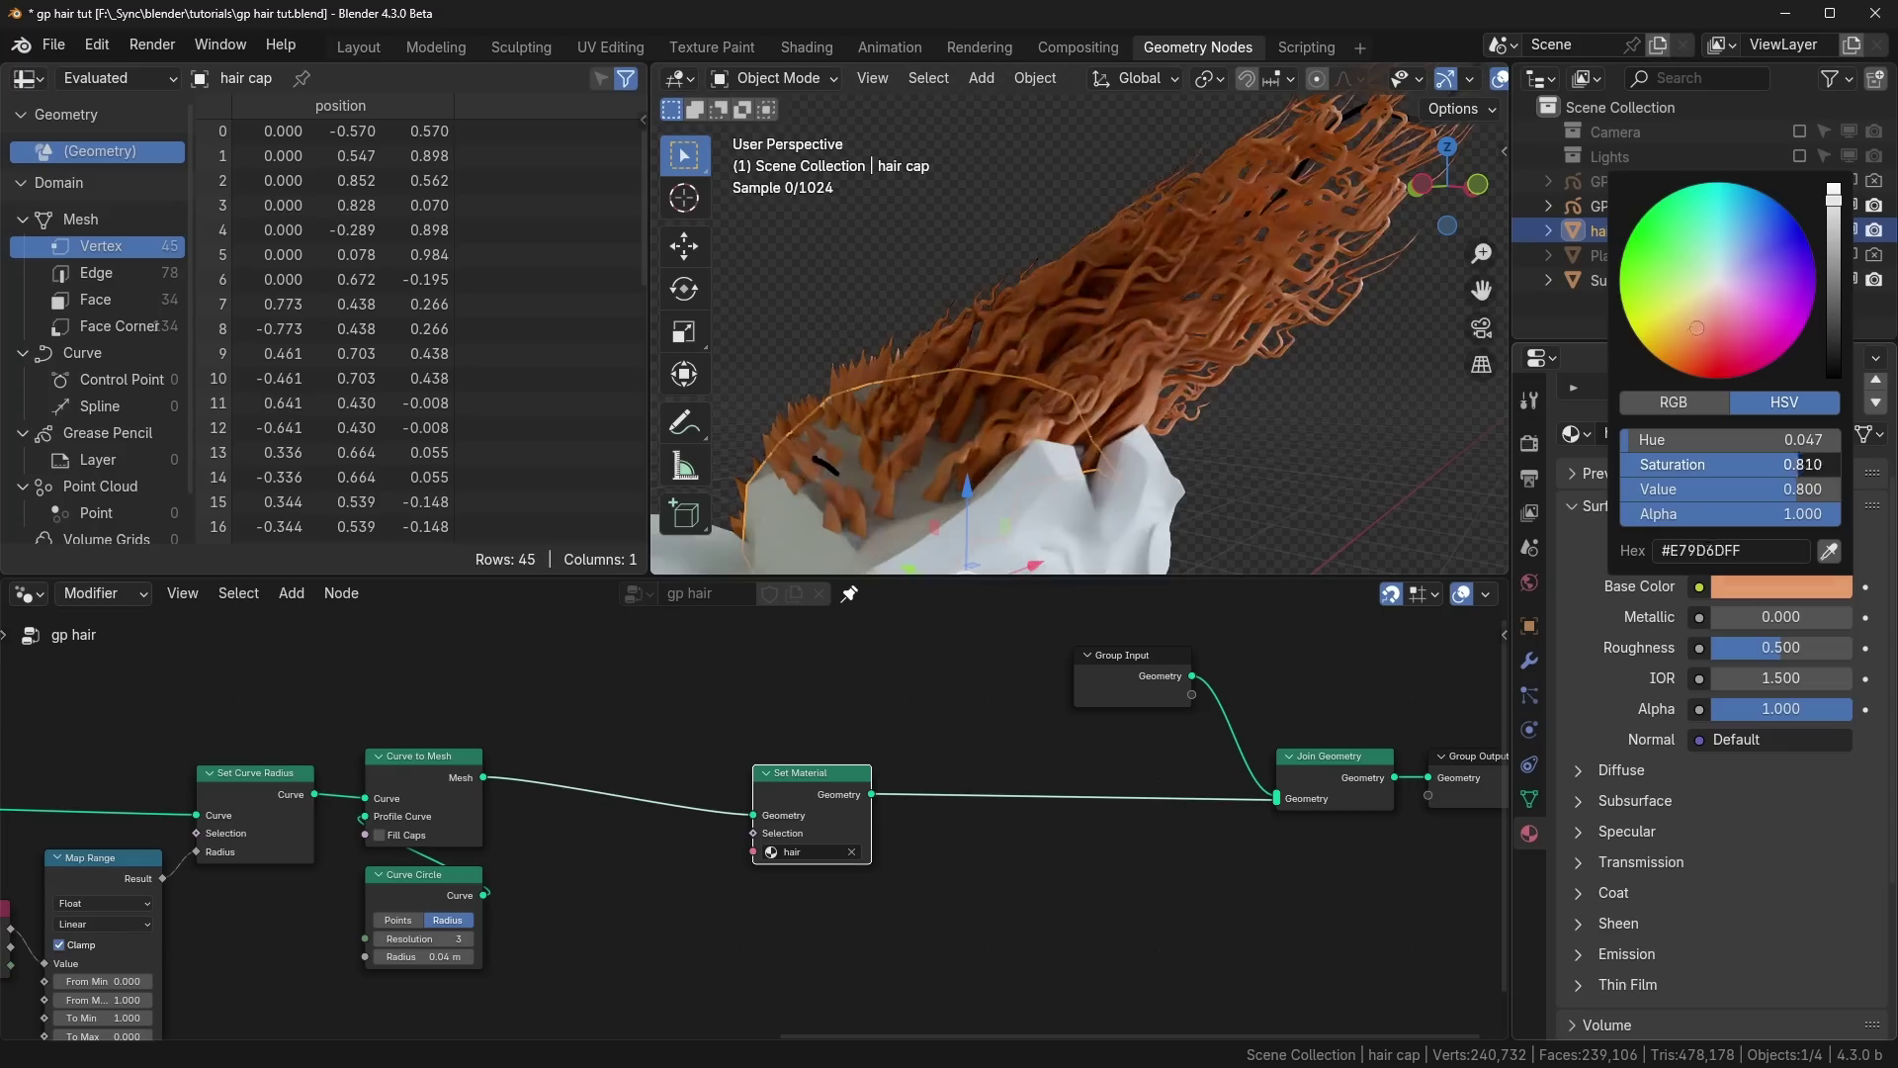
Step: Darken the hair material's base color to brown #91654BFF and open its Subsurface settings
drag(1780, 439, 1819, 432)
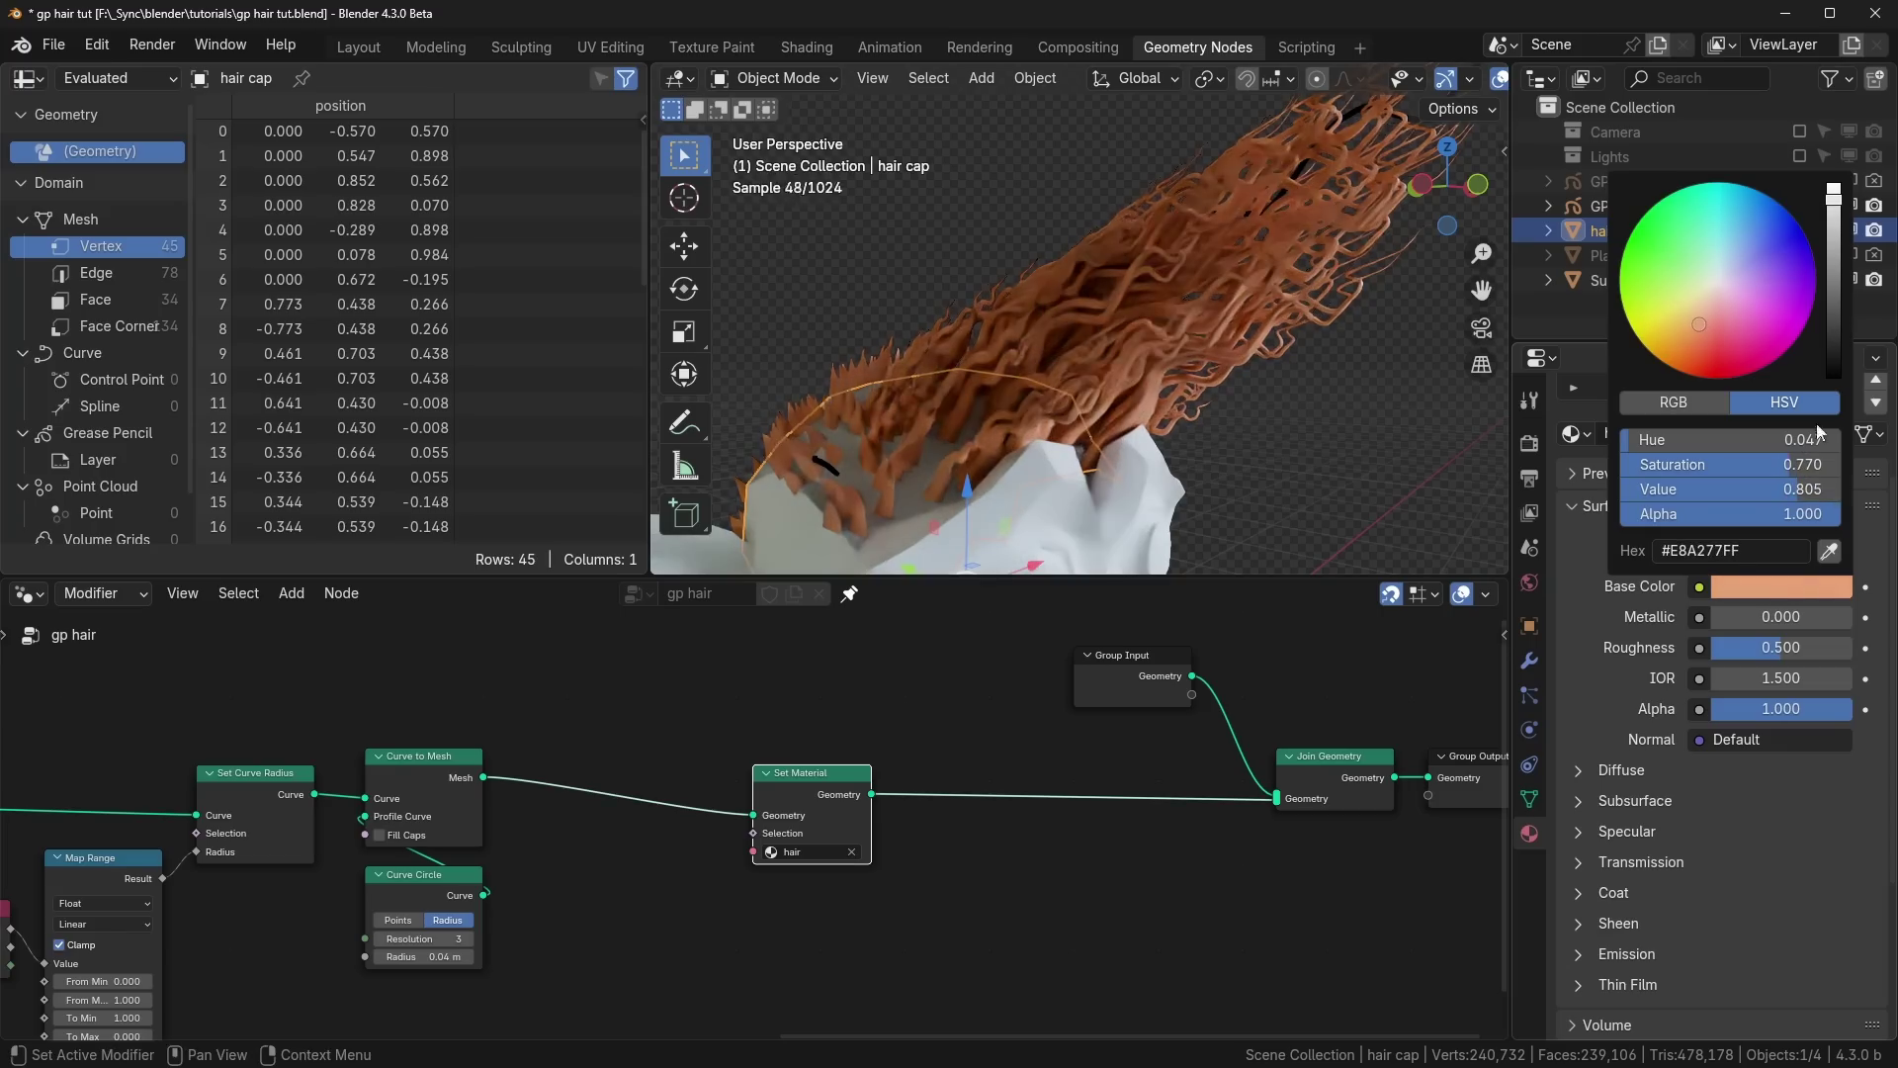
mouse_move(1842, 285)
mouse_down()
mouse_move(1841, 308)
mouse_move(1841, 273)
mouse_up()
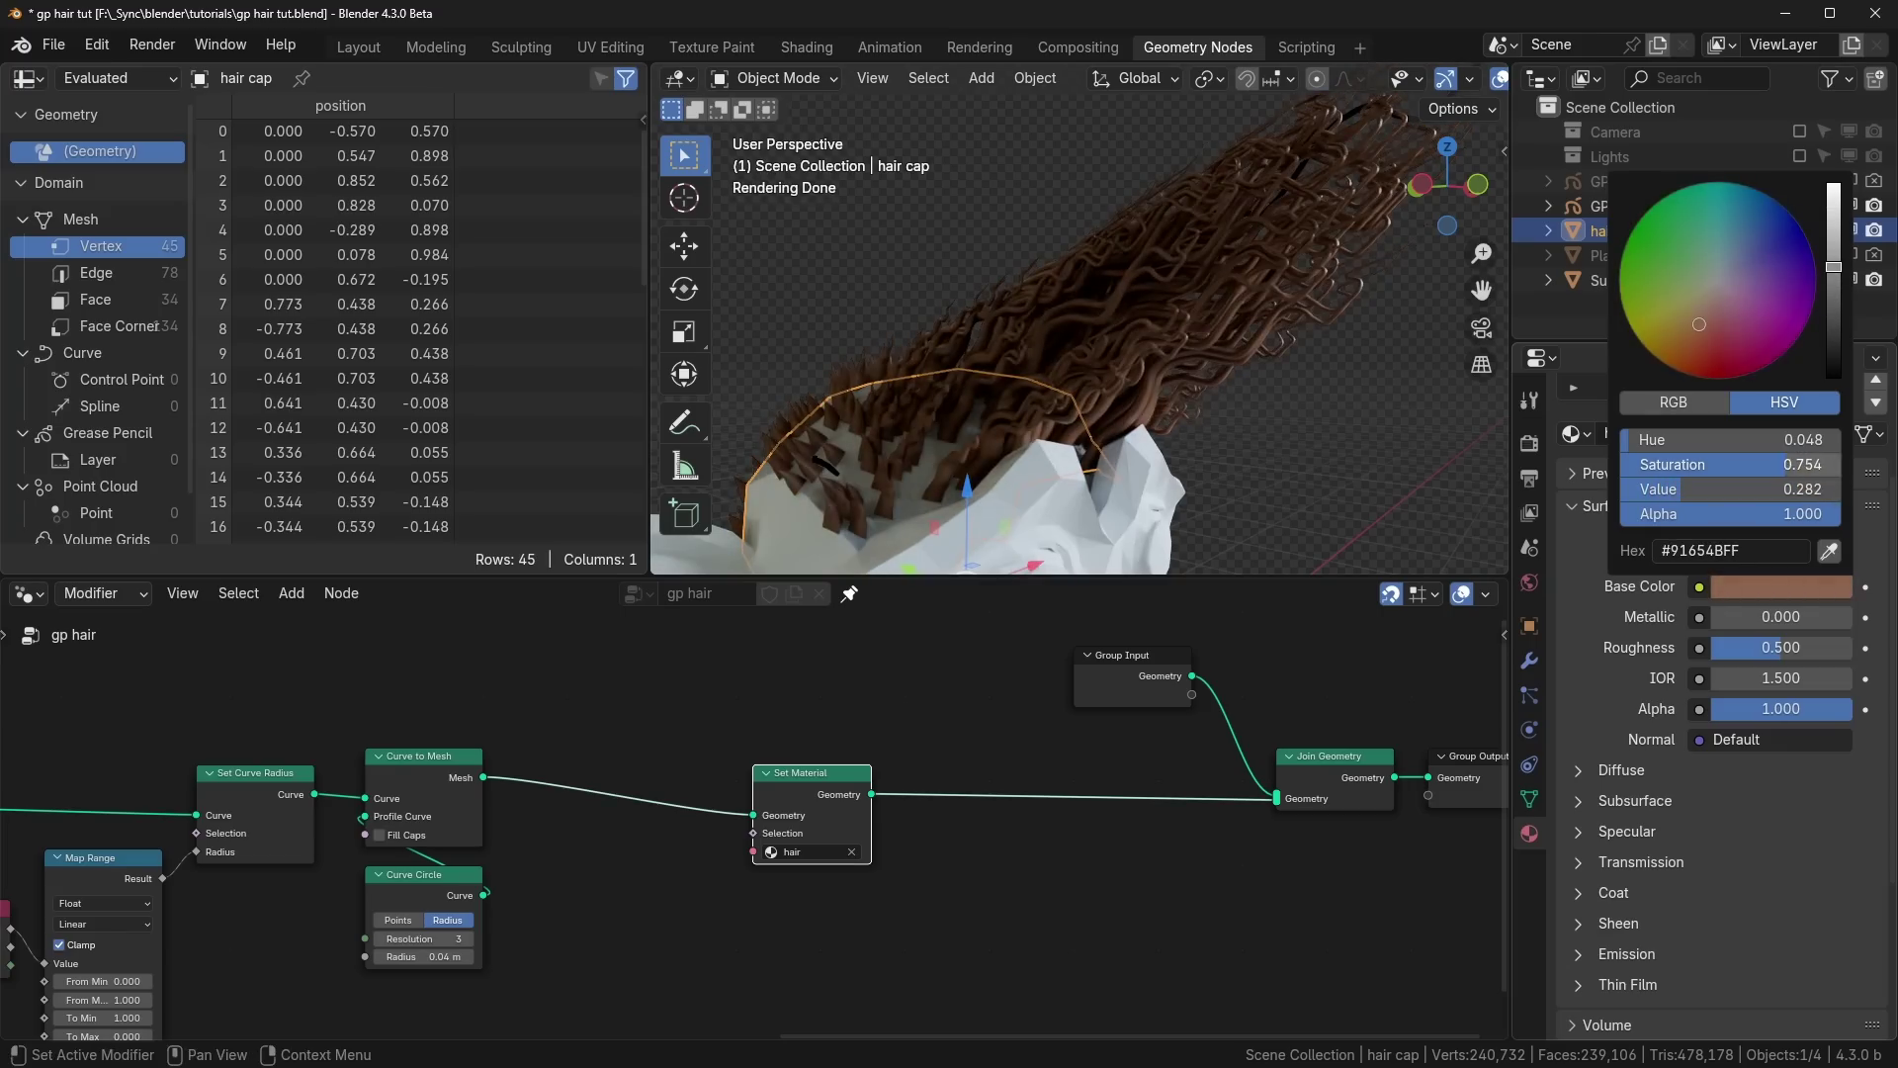
click(1588, 803)
scroll(1588, 803, down, 3)
scroll(1588, 803, up, 2)
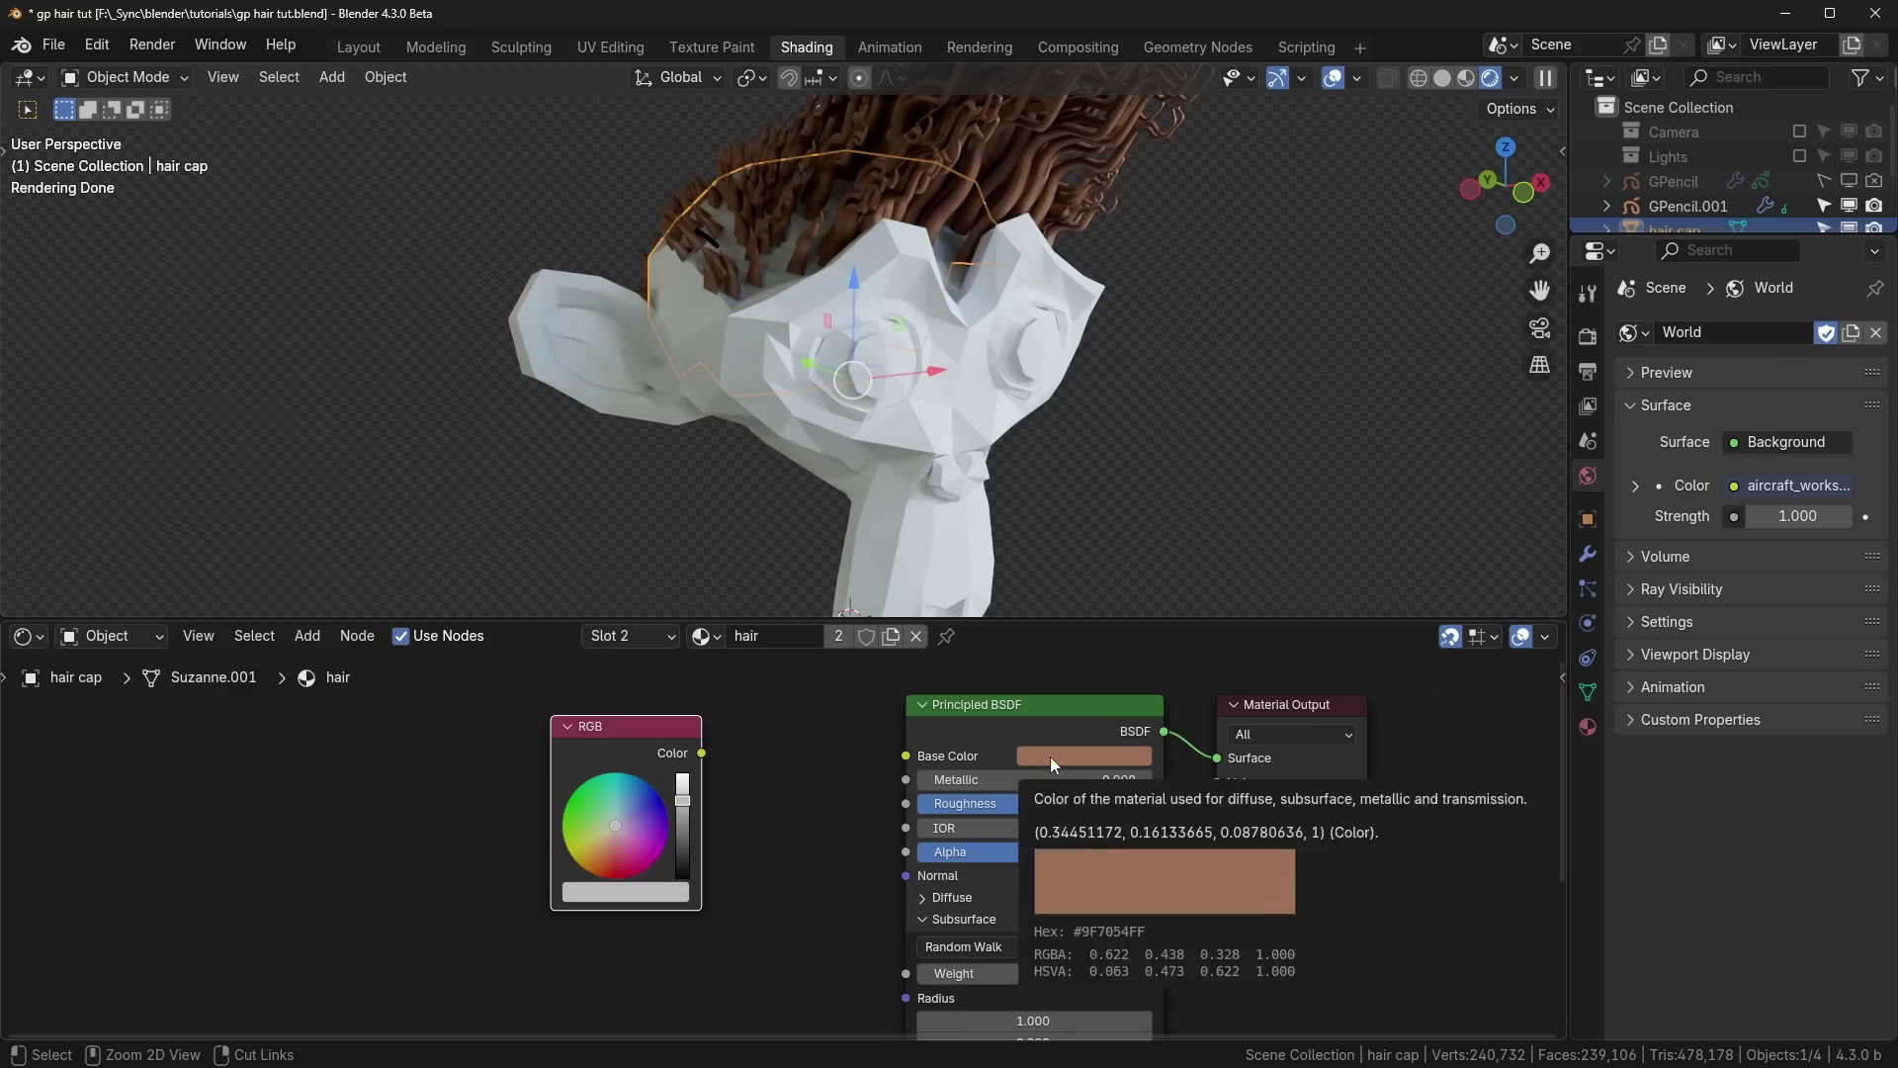
Step: Connect the brown RGB node to the Principled BSDF's Base Color and subsurface Radius, and set the subsurface Weight to 1
middle_drag(655, 896, 676, 867)
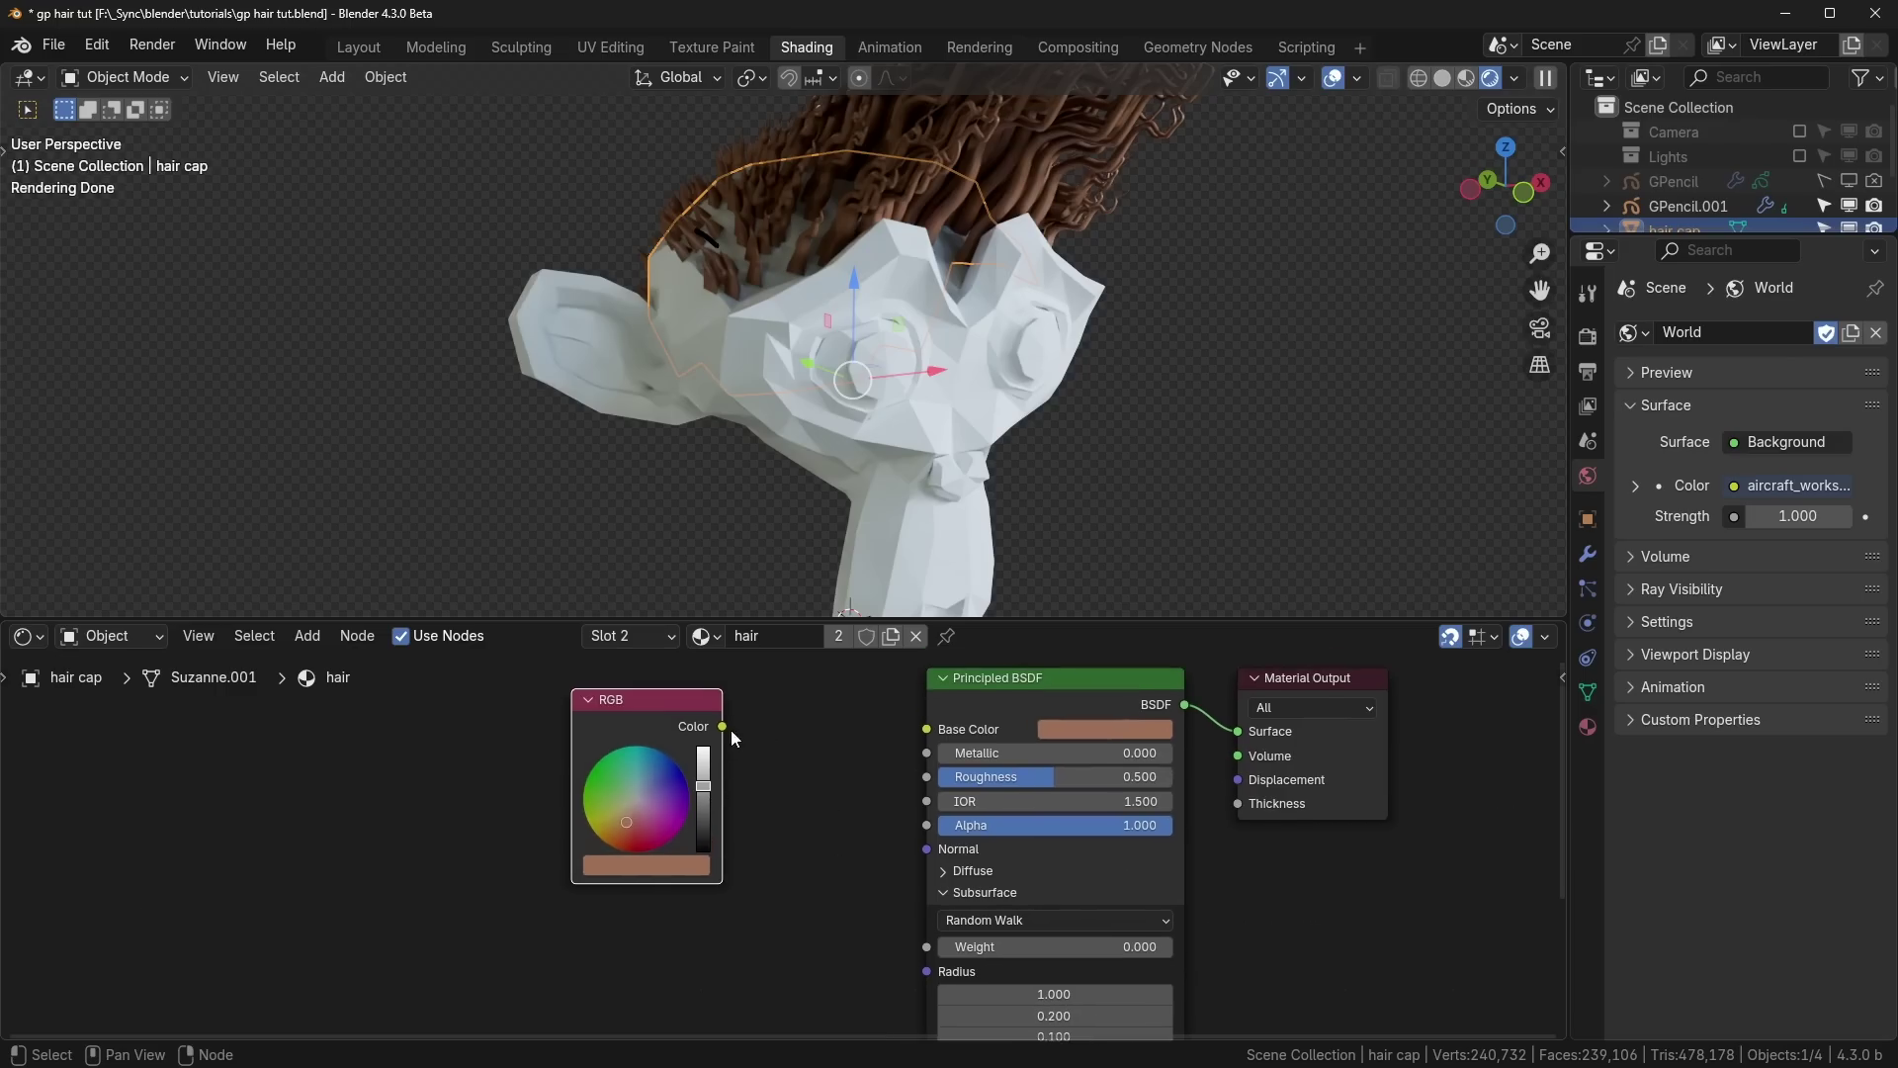
drag(723, 724, 927, 727)
middle_drag(934, 934, 894, 886)
scroll(894, 886, up, 1)
drag(976, 896, 1231, 895)
middle_drag(1189, 380, 1201, 336)
shift+middle_drag(1226, 347, 1176, 584)
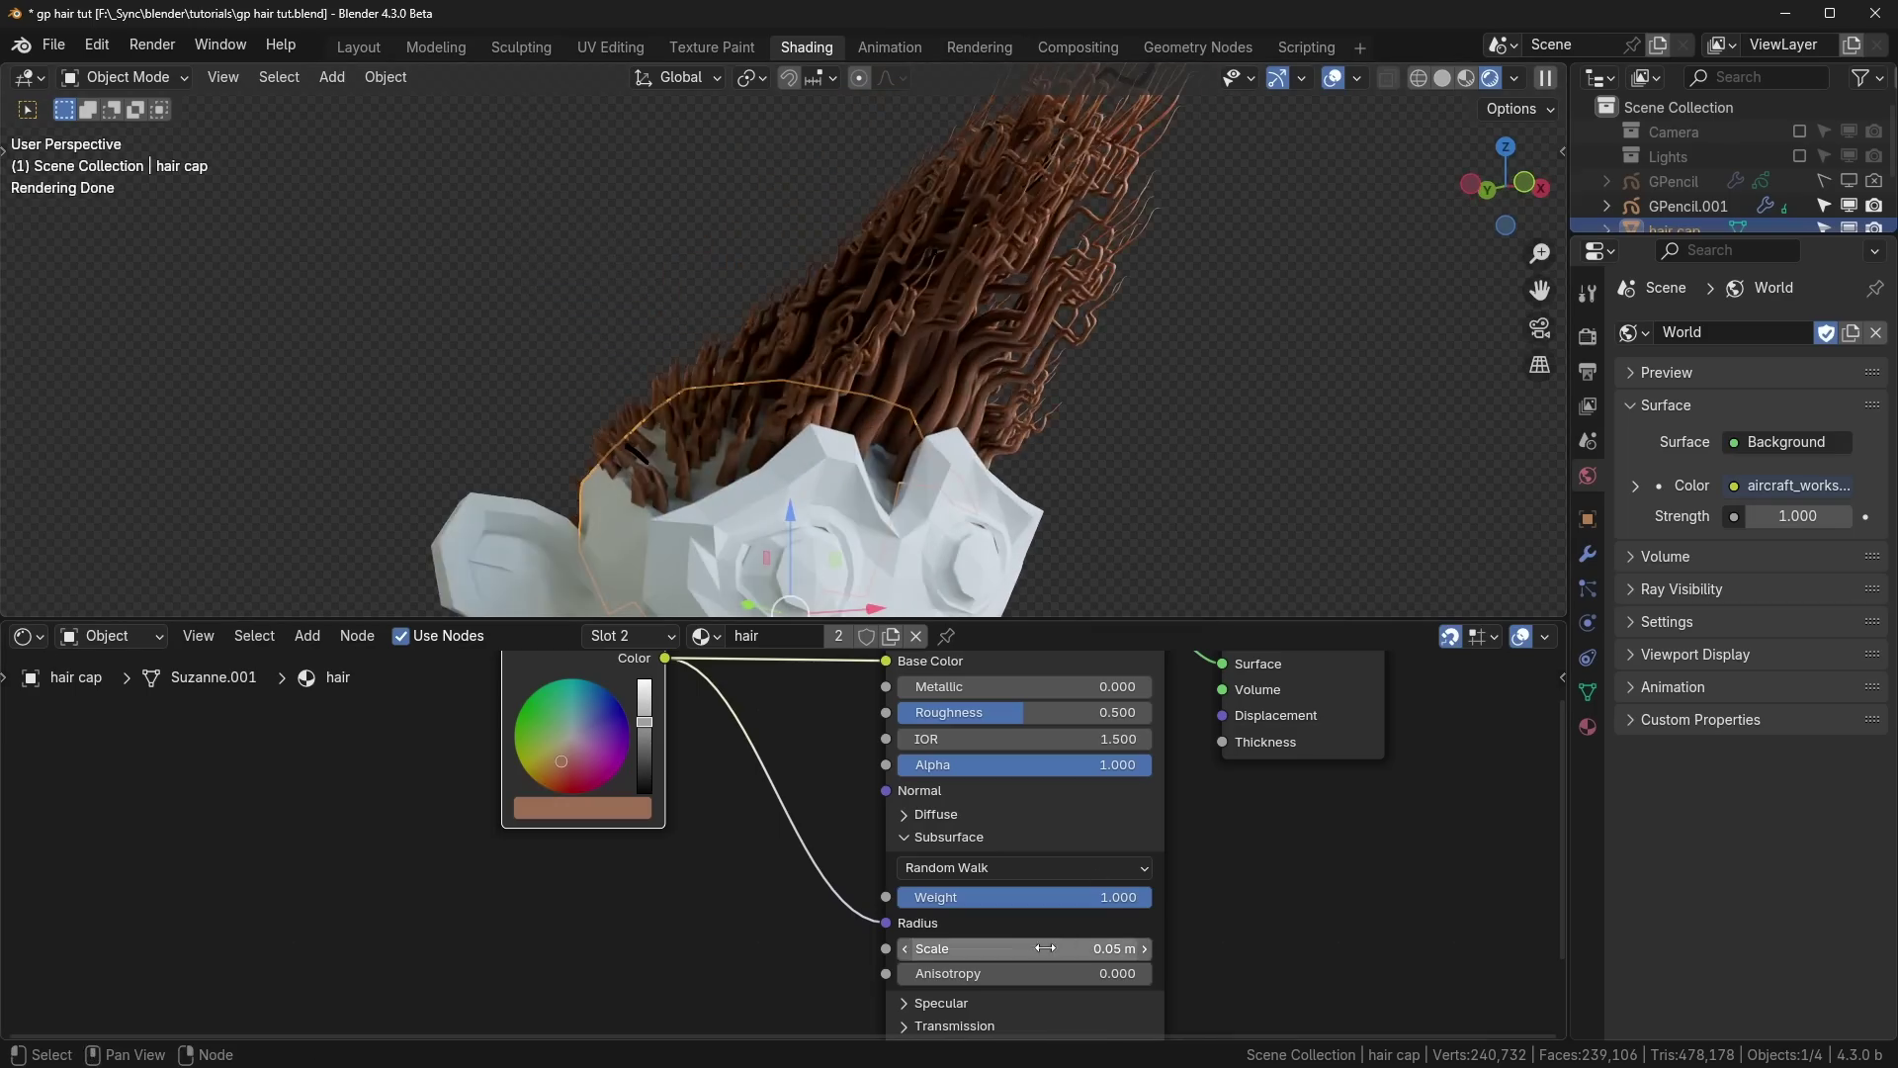
Step: Increase the hair material's subsurface Scale to 0.2 m
drag(1045, 949, 1083, 948)
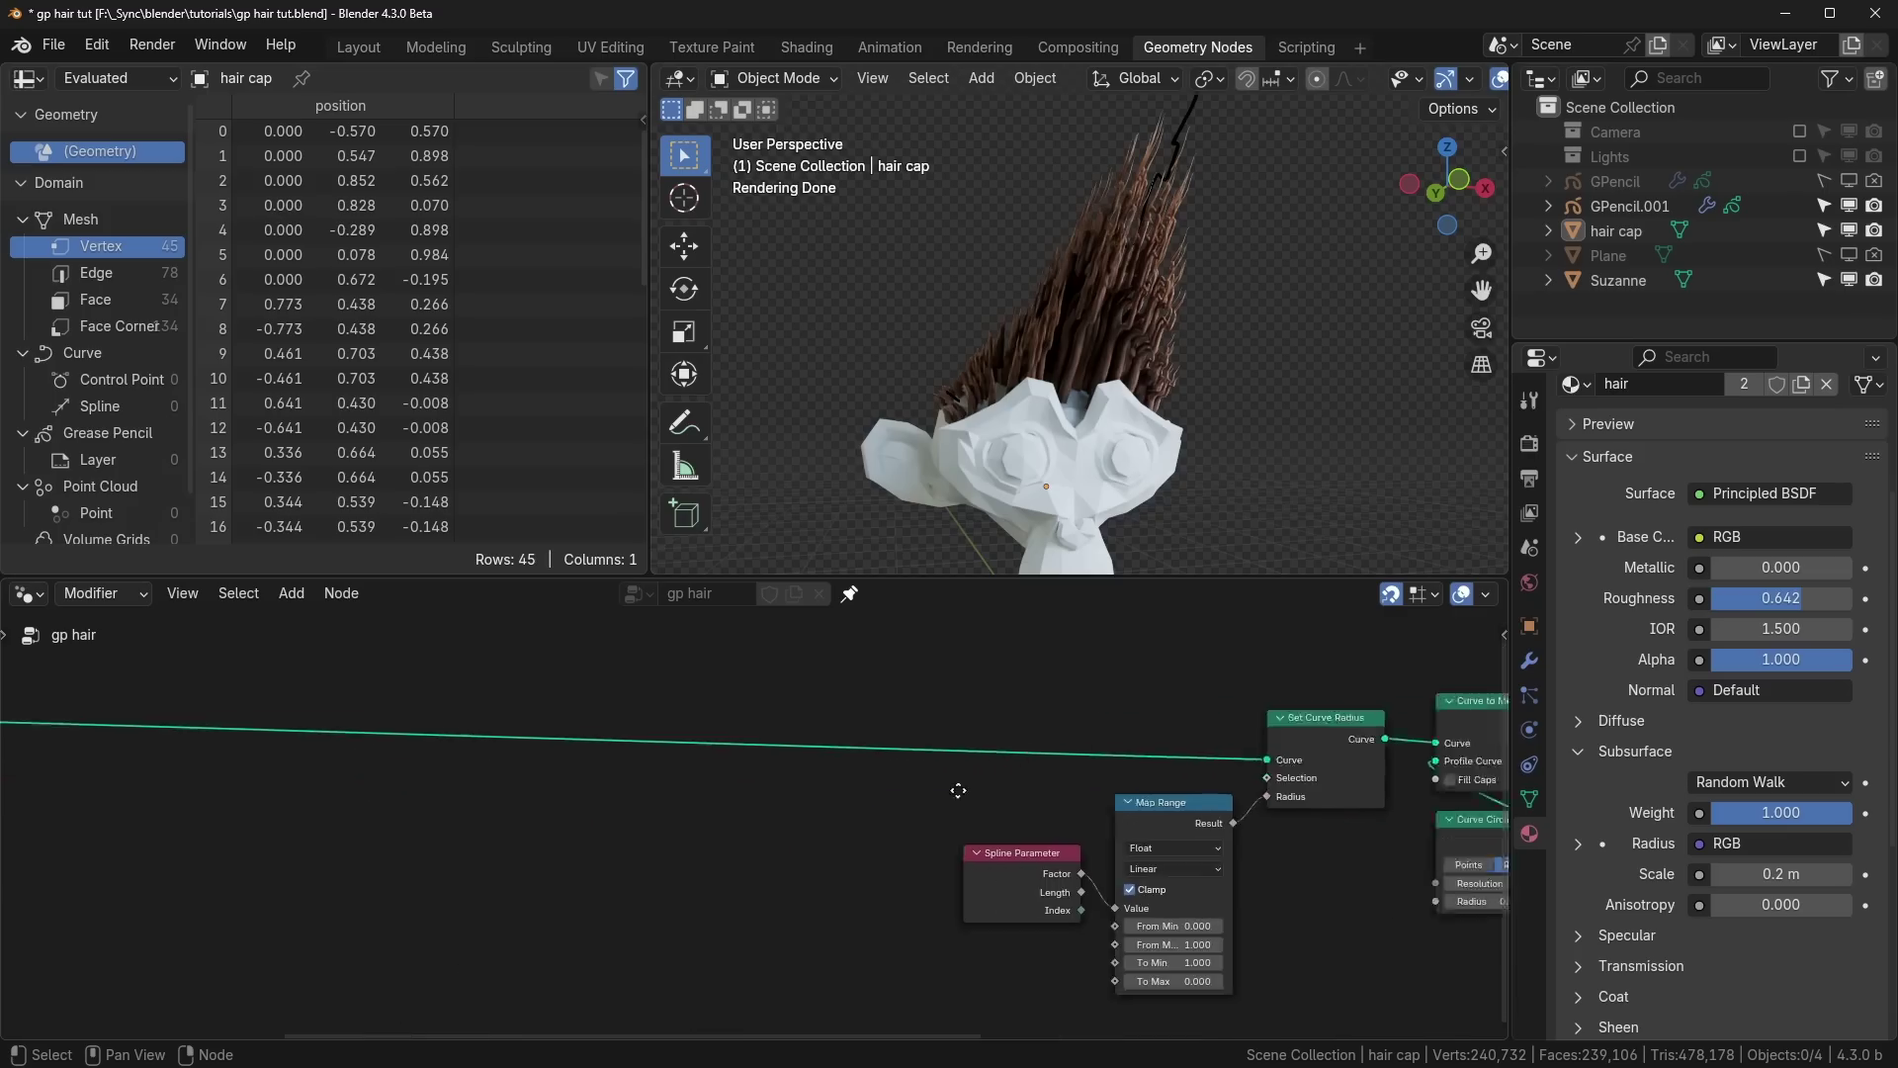
Step: In the gp hair node tree, insert a Set Position node between Interpolate Curves and Set Curve Radius
middle_drag(247, 939, 713, 837)
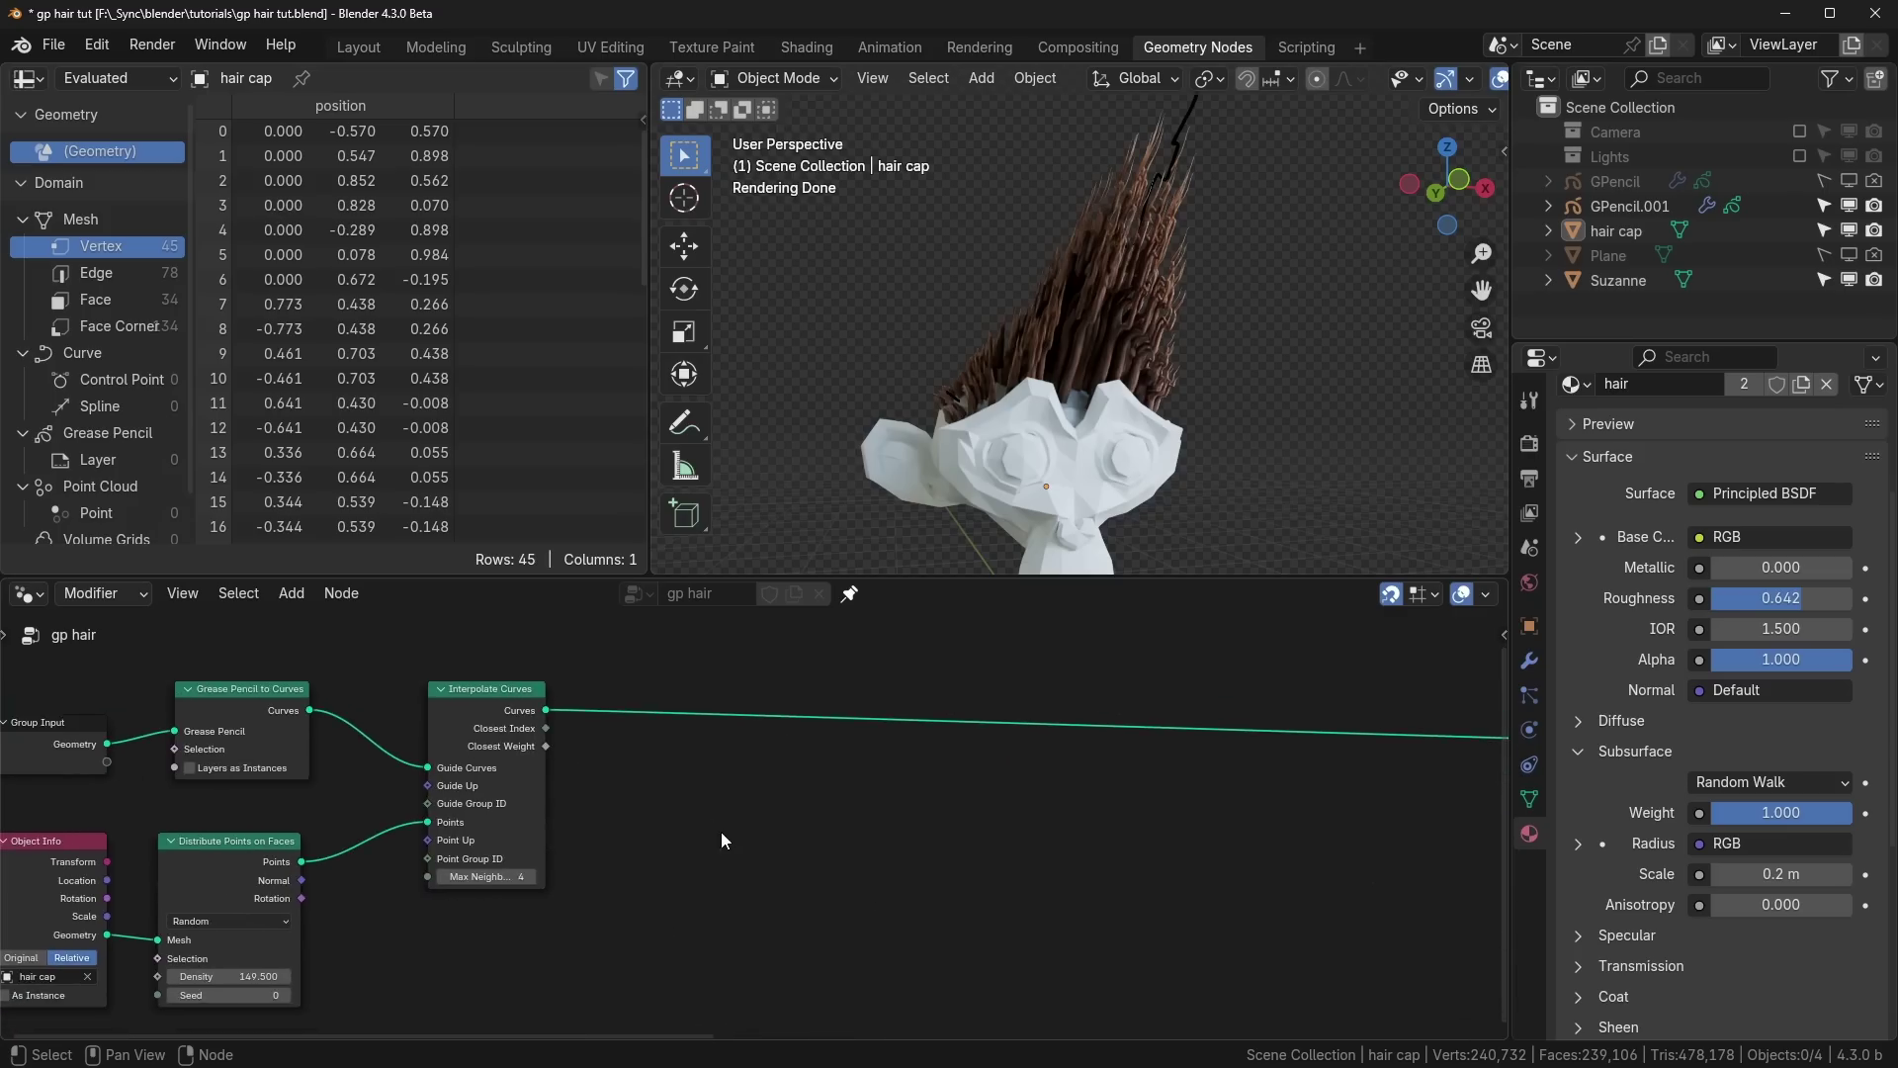
middle_drag(833, 797, 803, 811)
key(ctrl+z)
middle_drag(991, 757, 705, 775)
scroll(796, 826, up, 3)
middle_drag(796, 826, 813, 821)
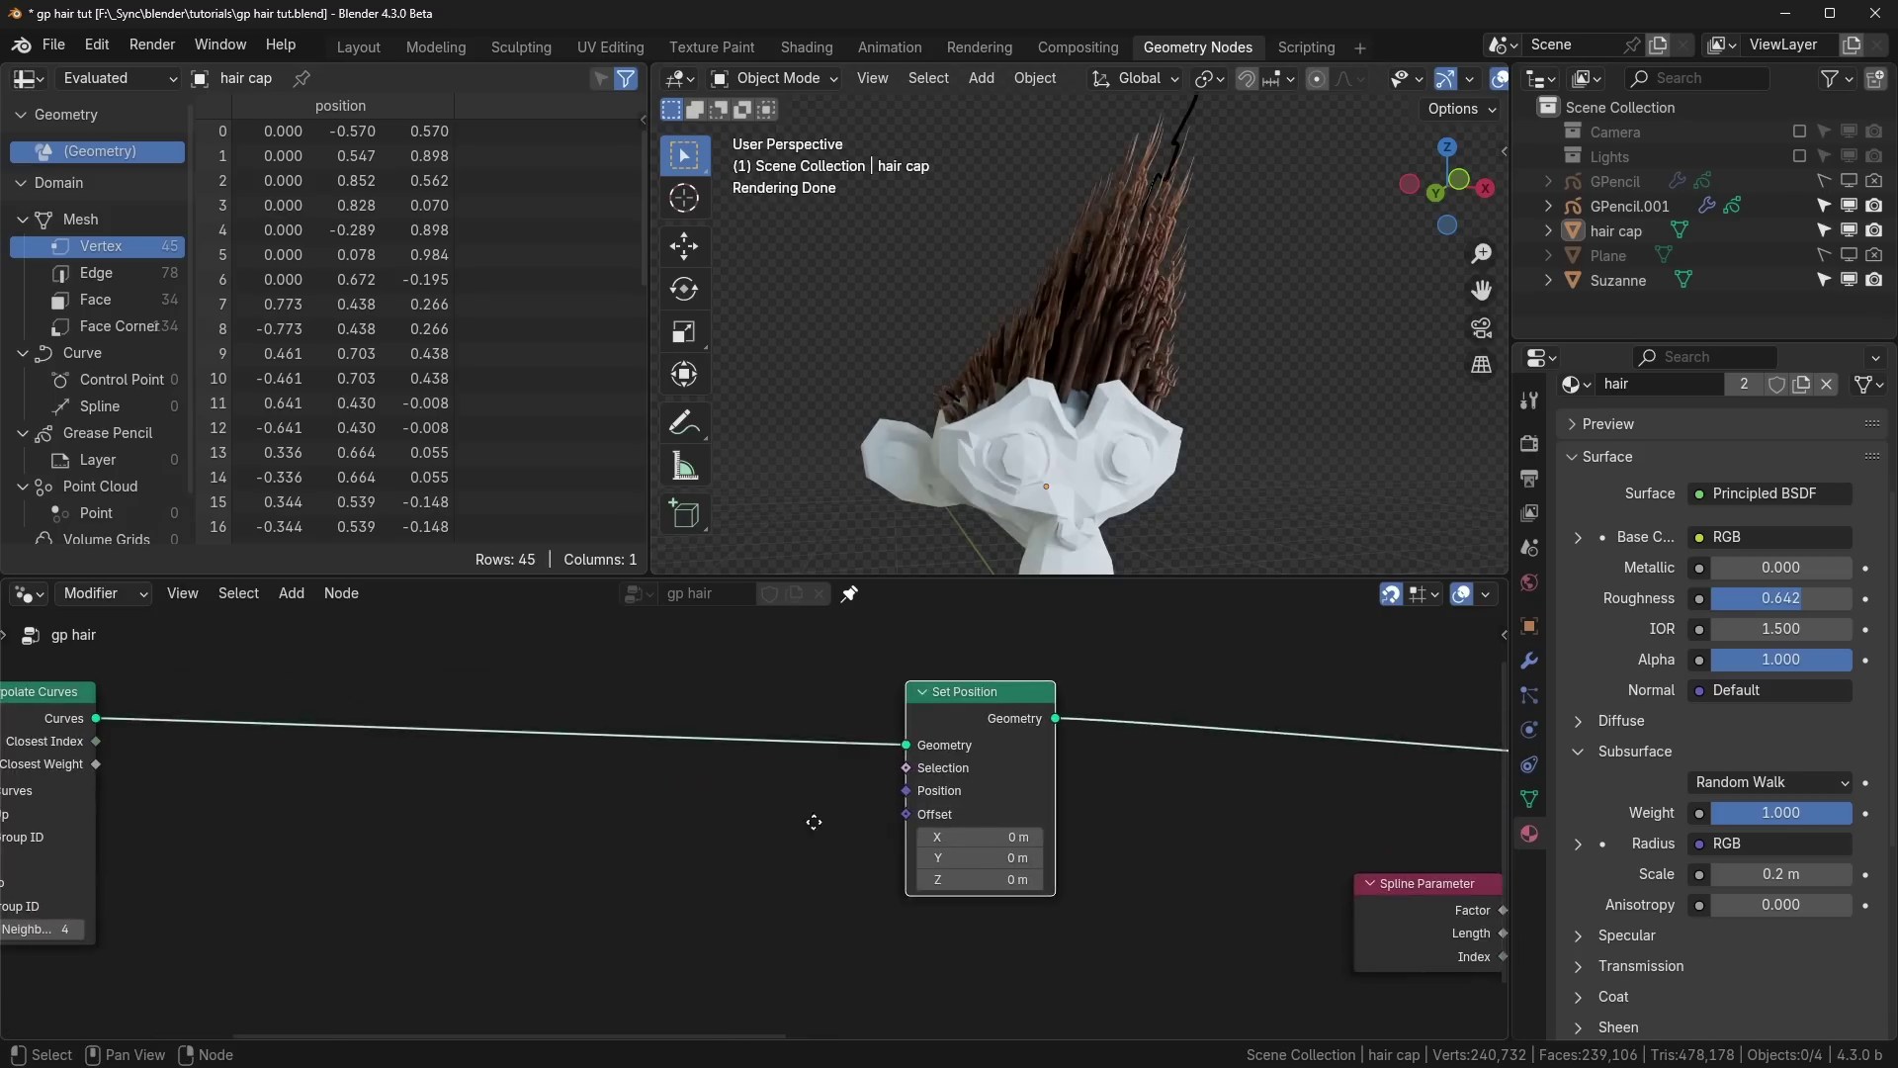
Step: Add a Noise Texture node between Interpolate Curves and Set Position, below their connection
click(806, 829)
key(shift+a)
mouse_move(792, 869)
click(890, 972)
click(435, 809)
middle_drag(660, 882, 728, 782)
Step: Feed the noise Color into a vector Subtract node with 0.5 on all axes, and shift both nodes back toward Interpolate Curves
drag(654, 772, 749, 700)
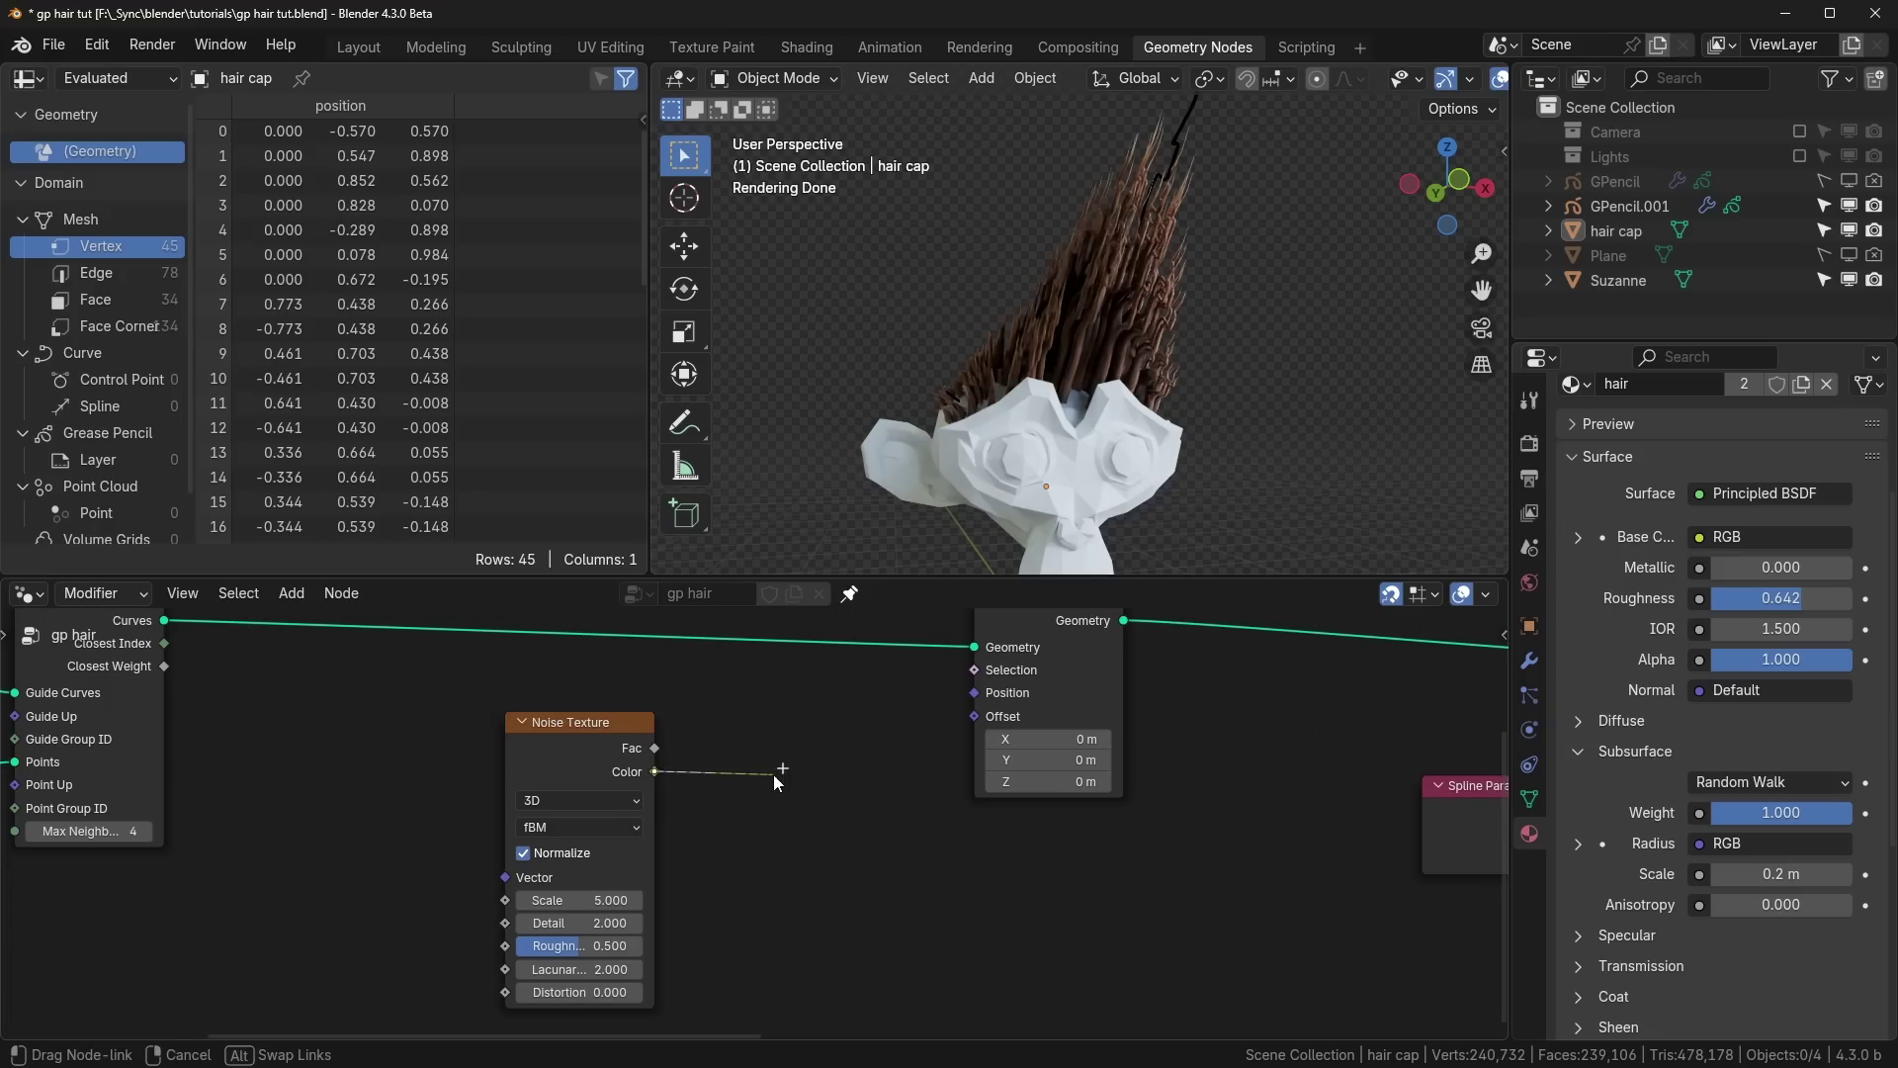
drag(776, 782, 781, 777)
text(subtra)
click(819, 810)
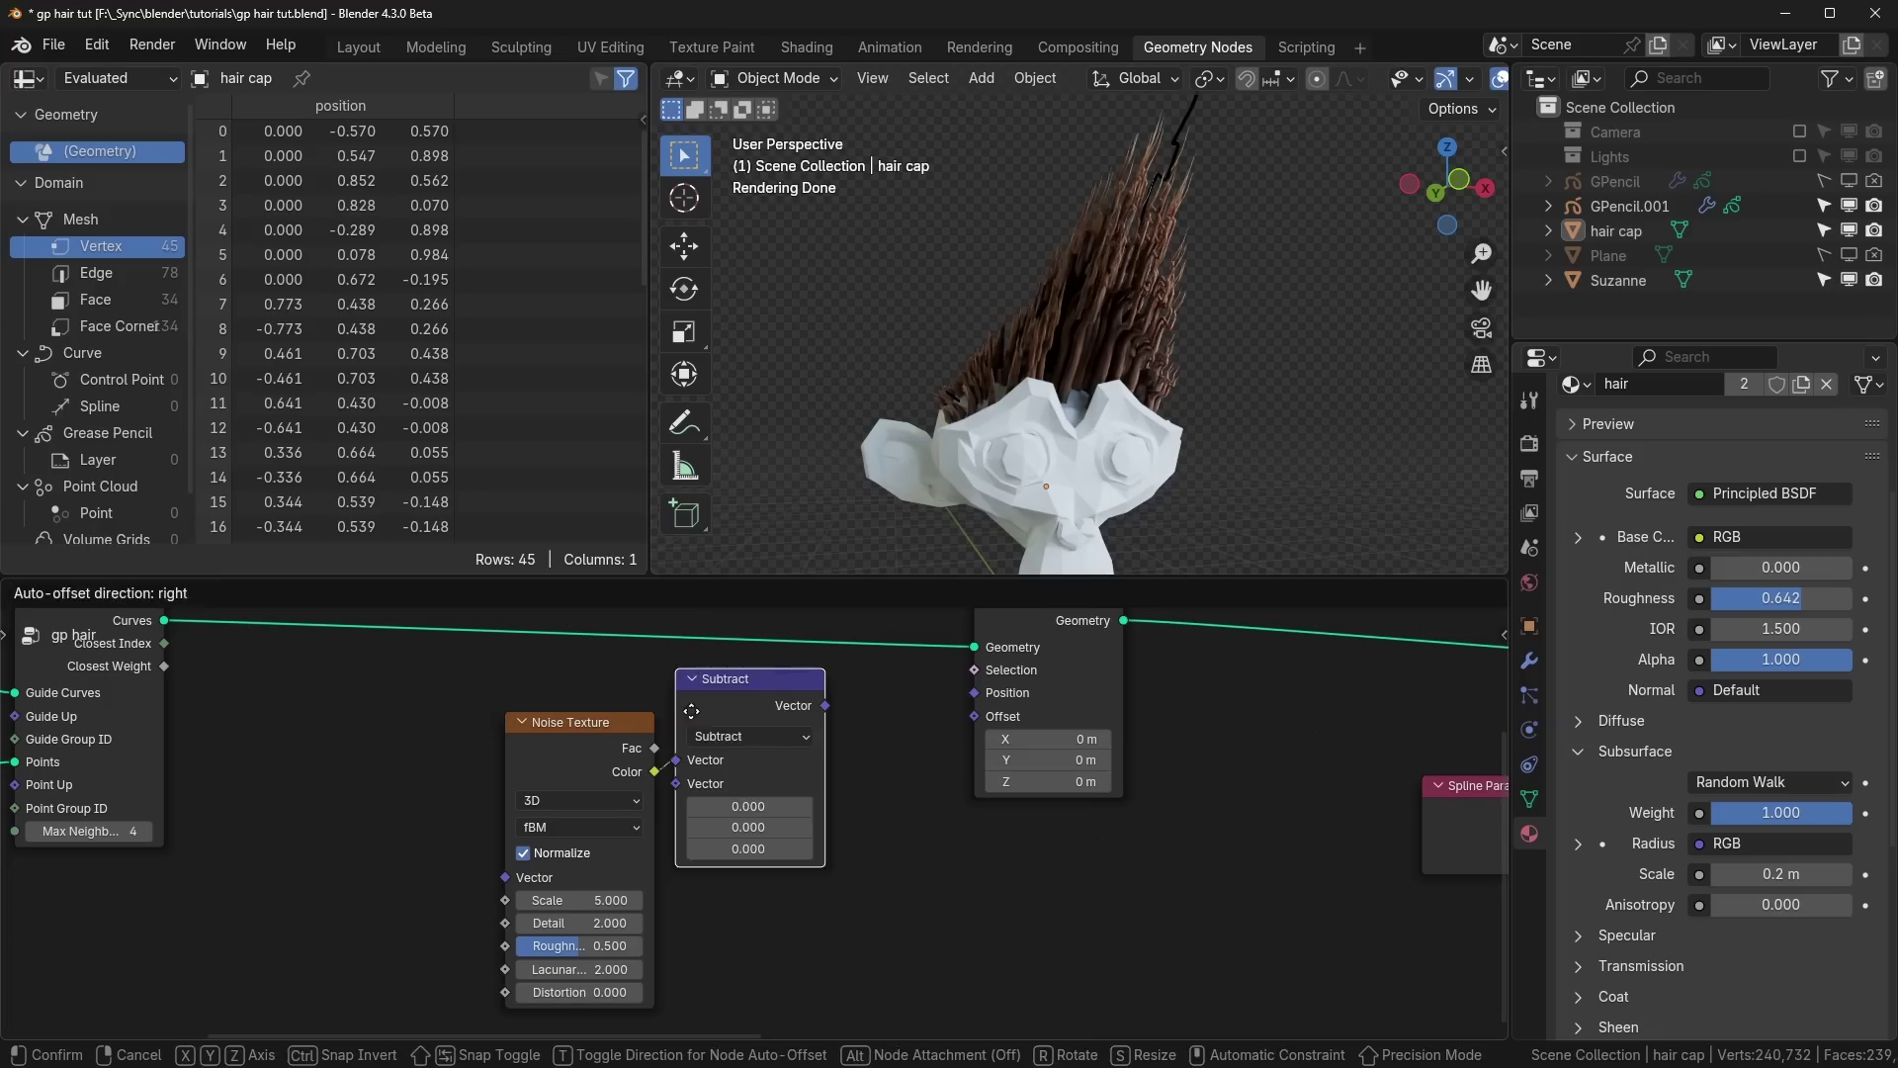
drag(421, 725, 819, 860)
key(g)
click(649, 765)
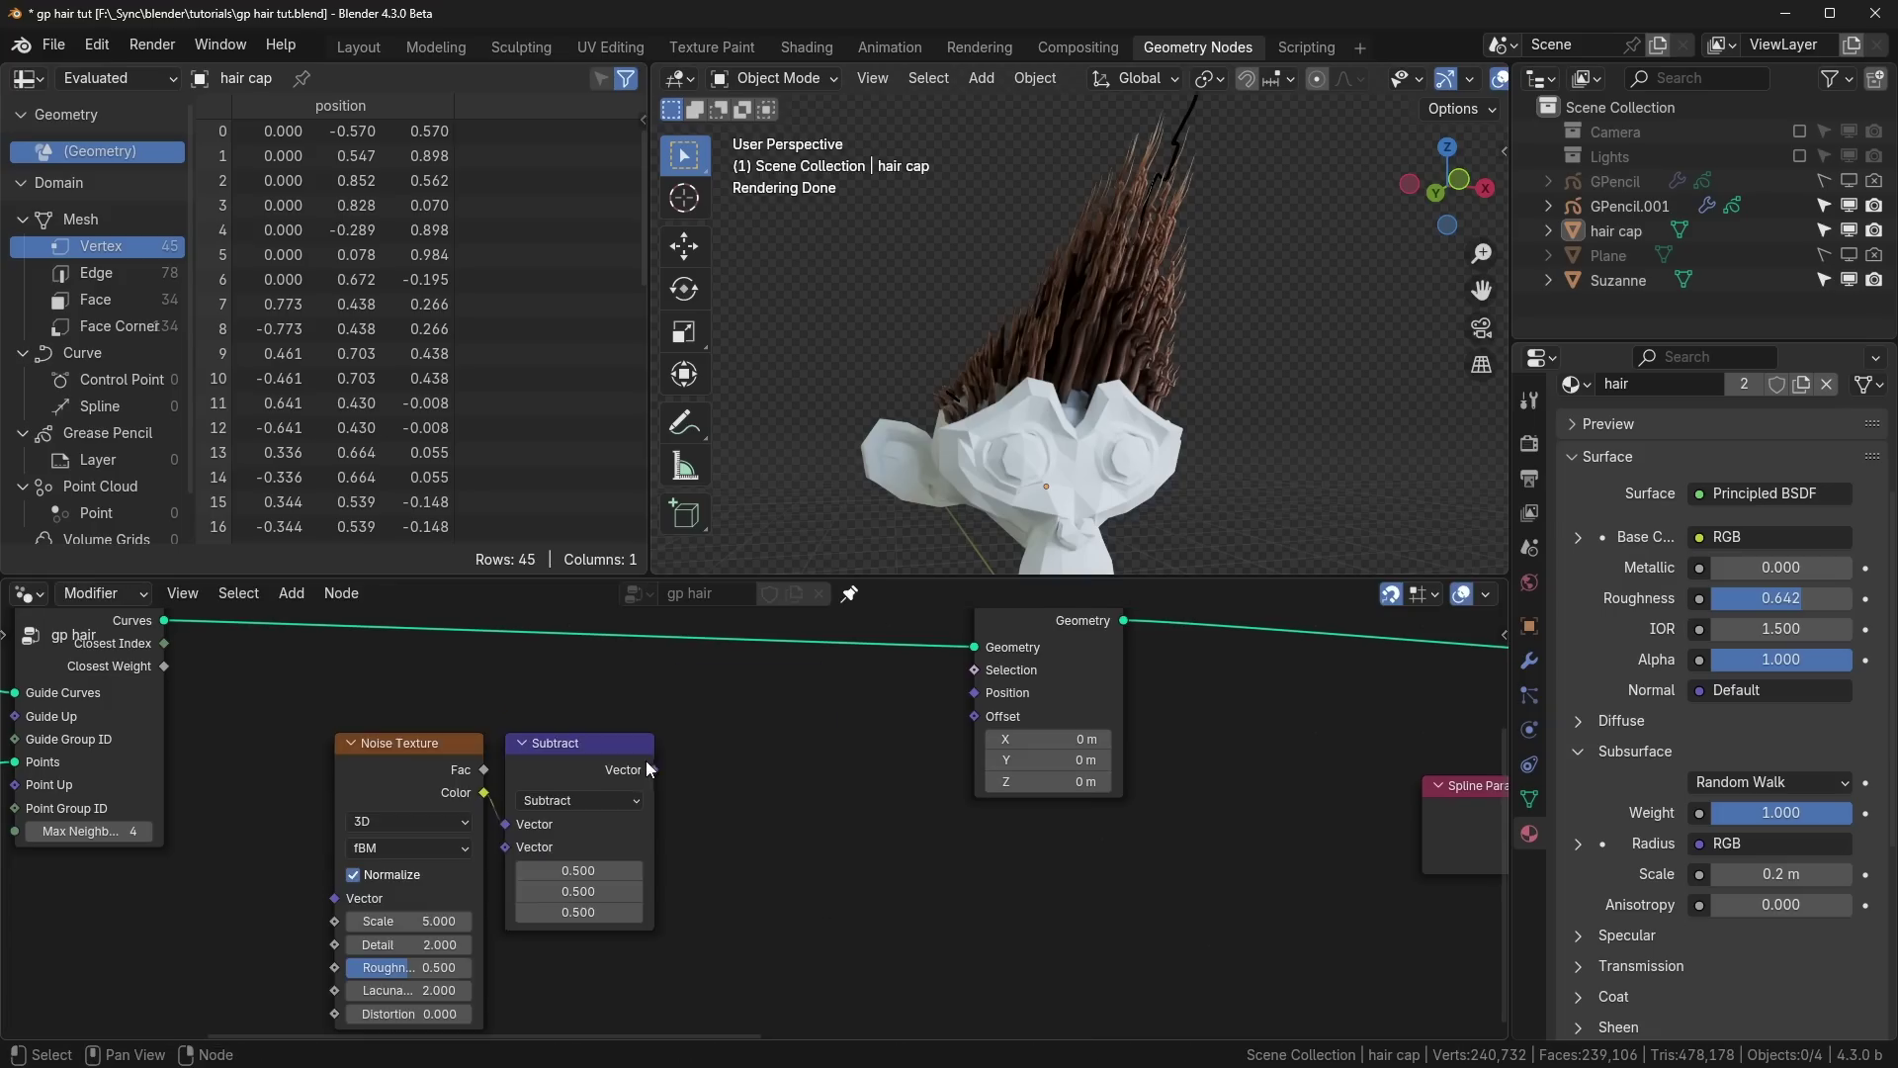
Step: Add a vector Scale node after Subtract and connect its output to Set Position's Offset
drag(654, 770, 758, 754)
click(868, 873)
click(842, 748)
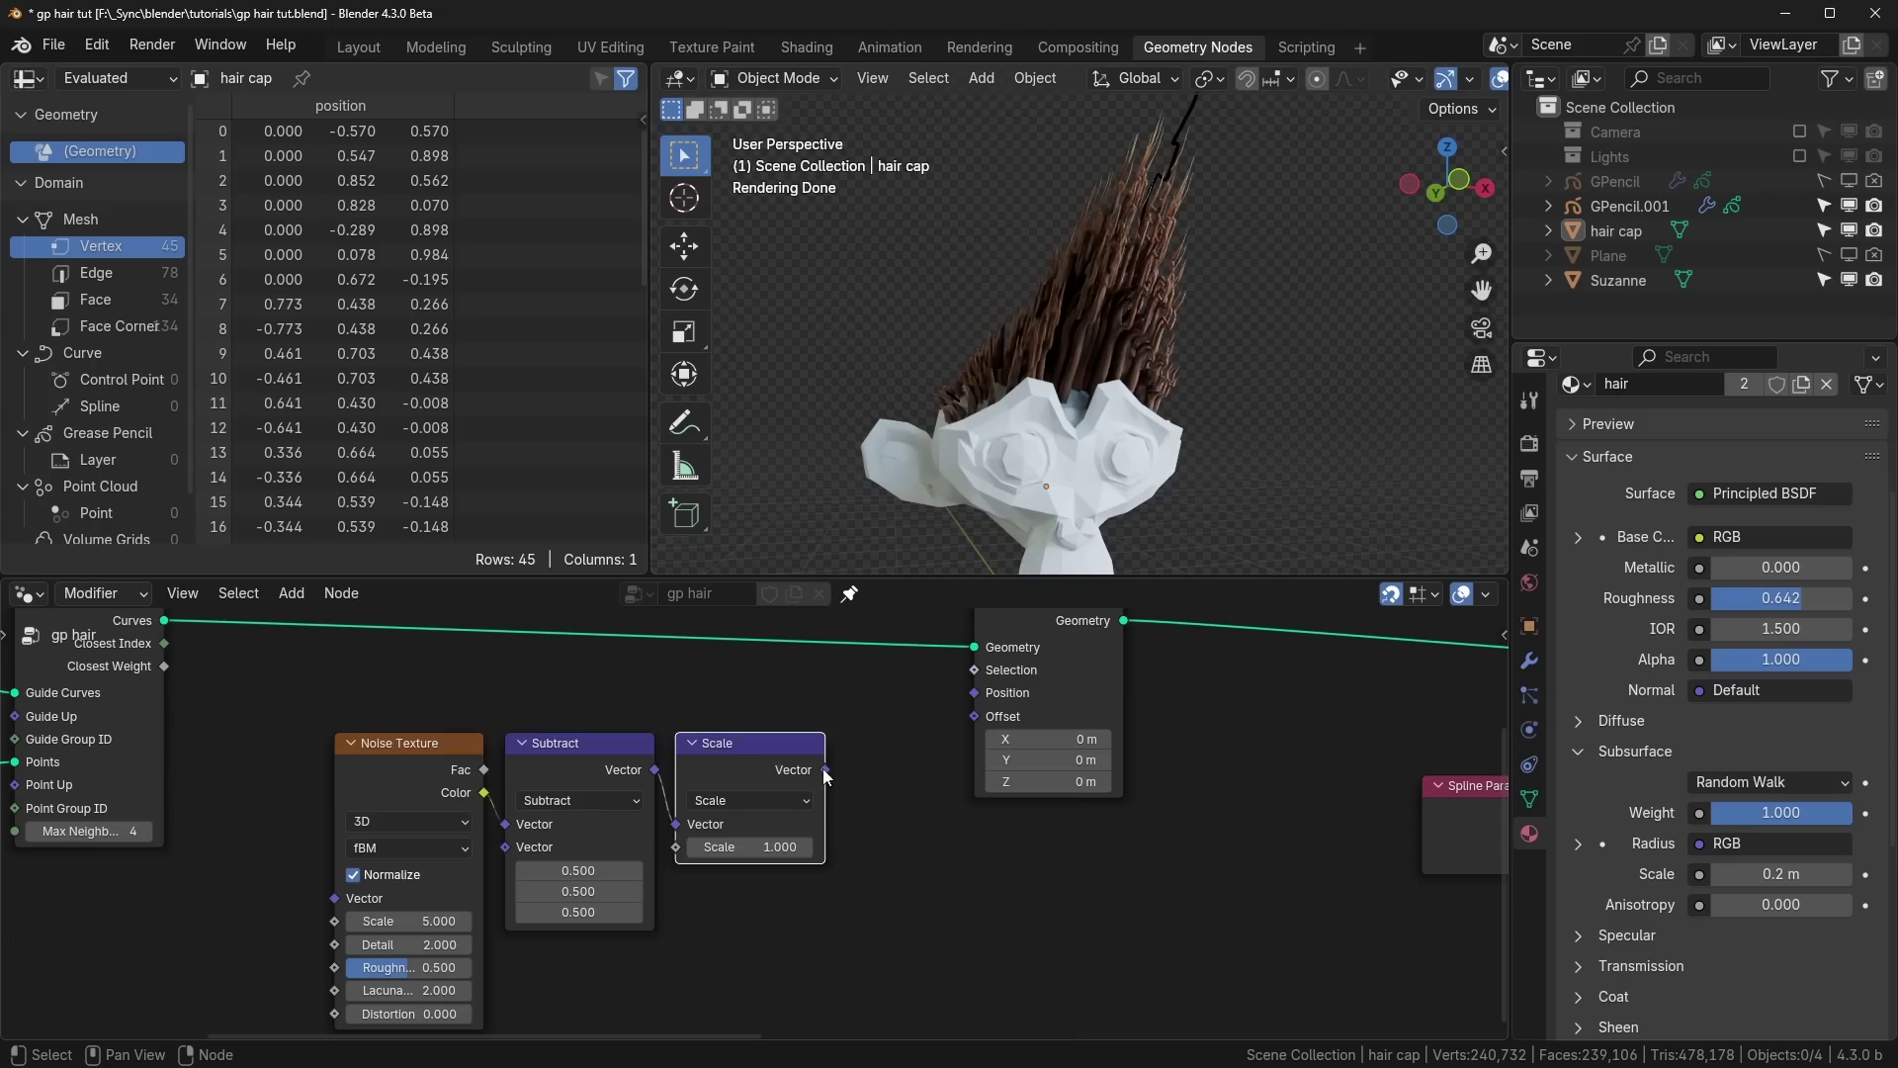
drag(959, 720, 974, 716)
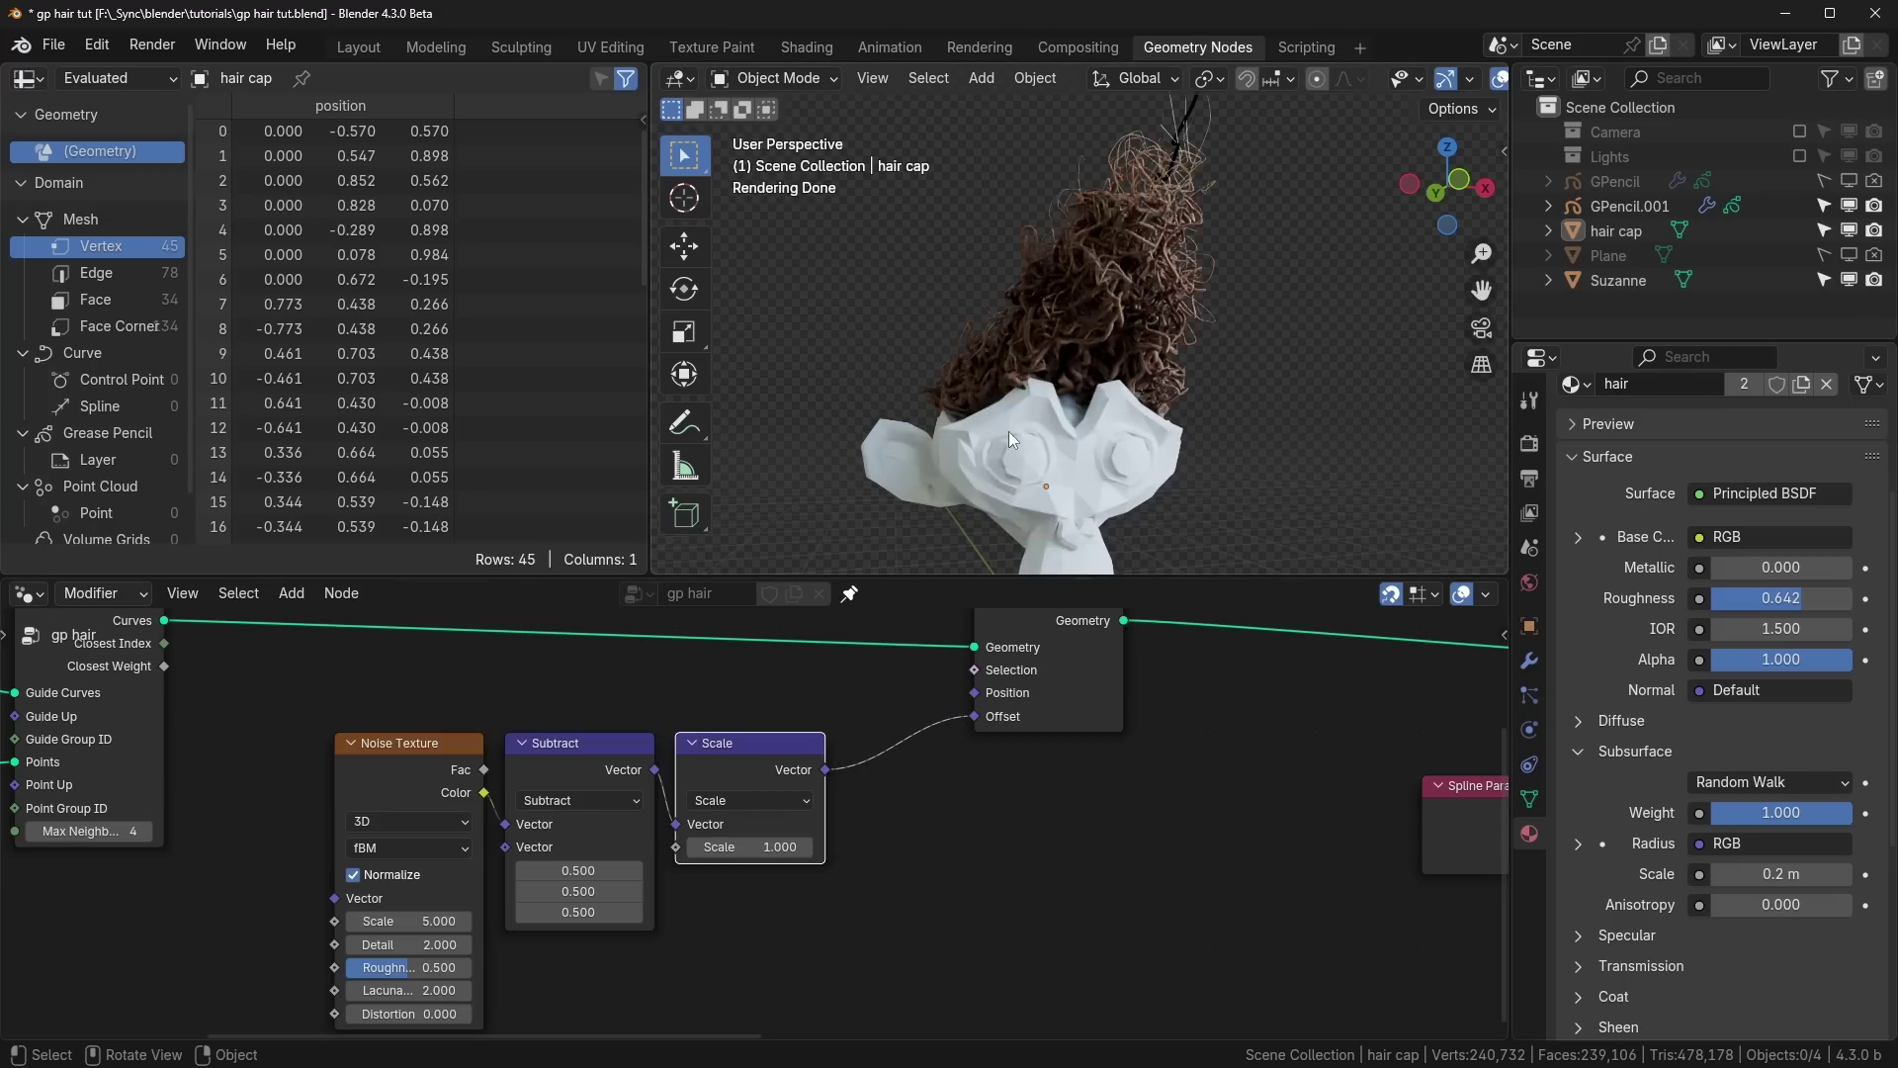
middle_drag(1009, 431, 1142, 411)
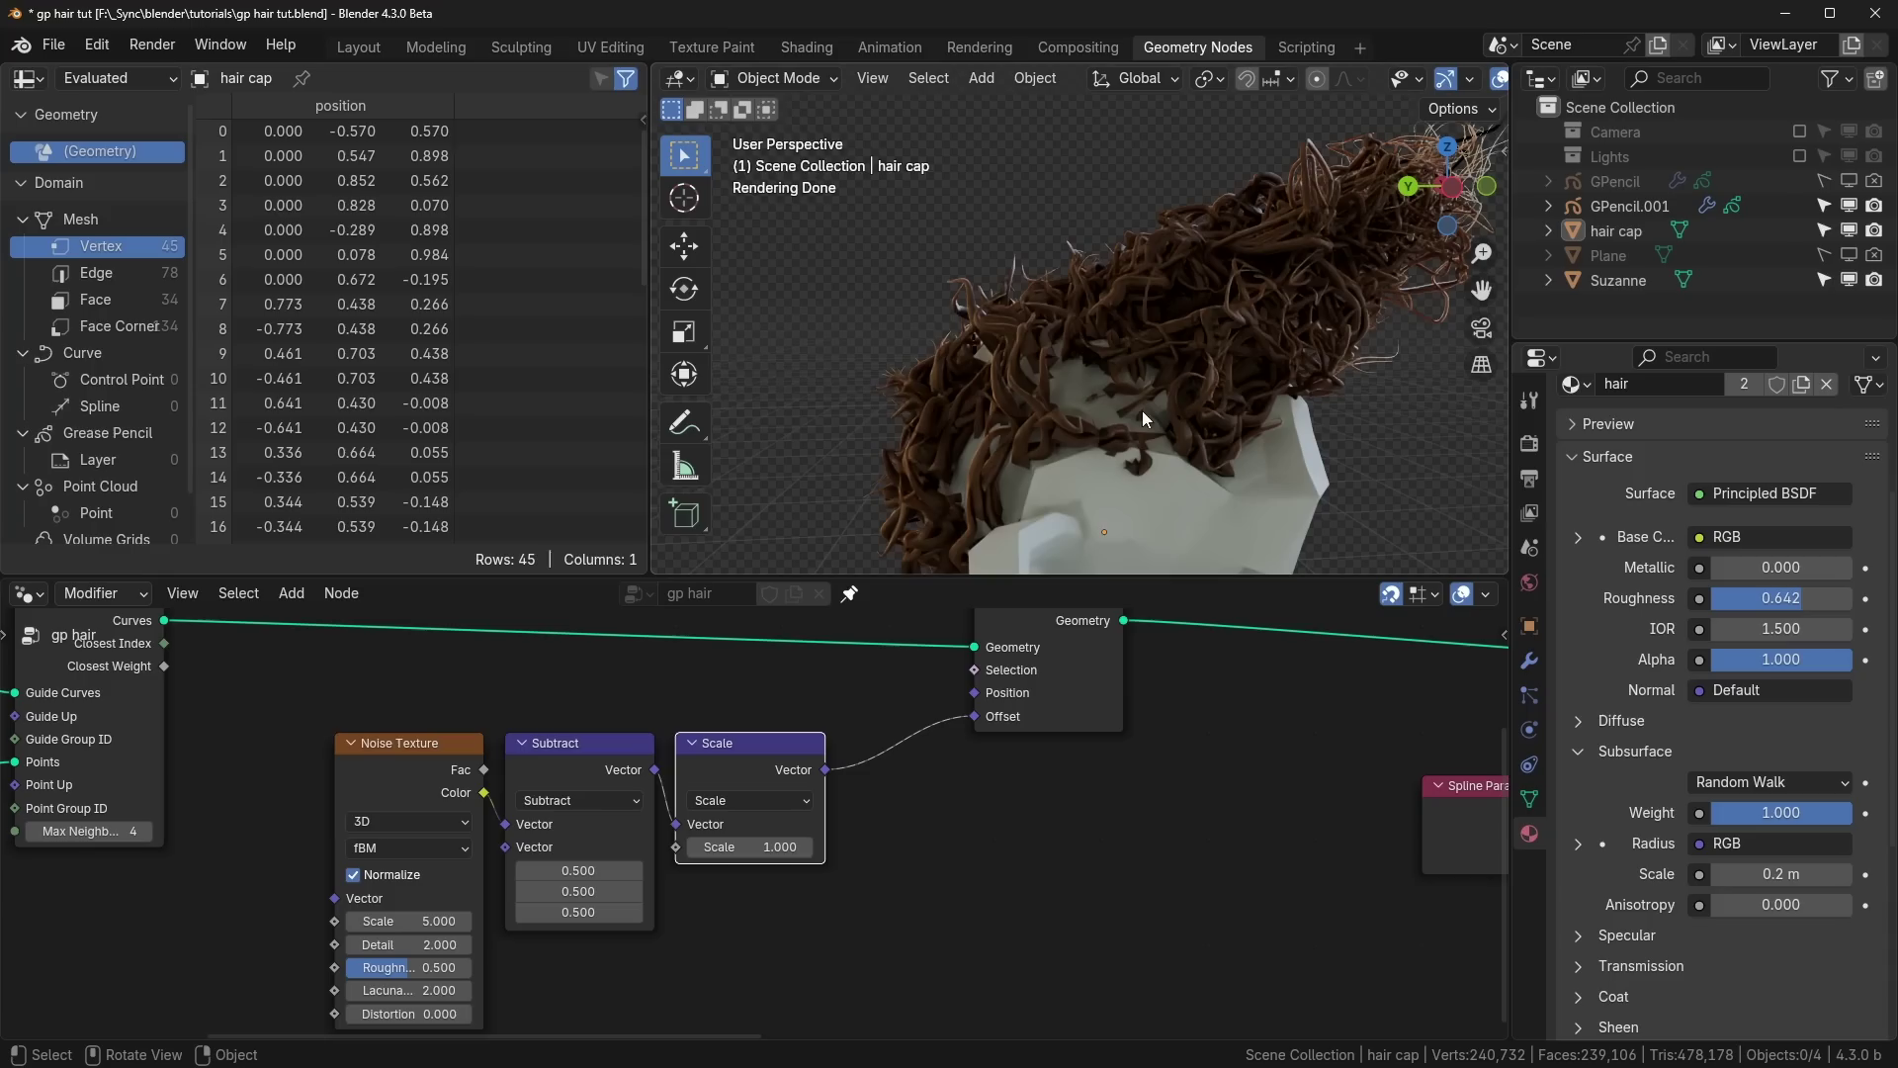
Step: Move the Noise Texture, Subtract and Scale nodes down, farther below the main geometry connection
scroll(722, 826, down, 6)
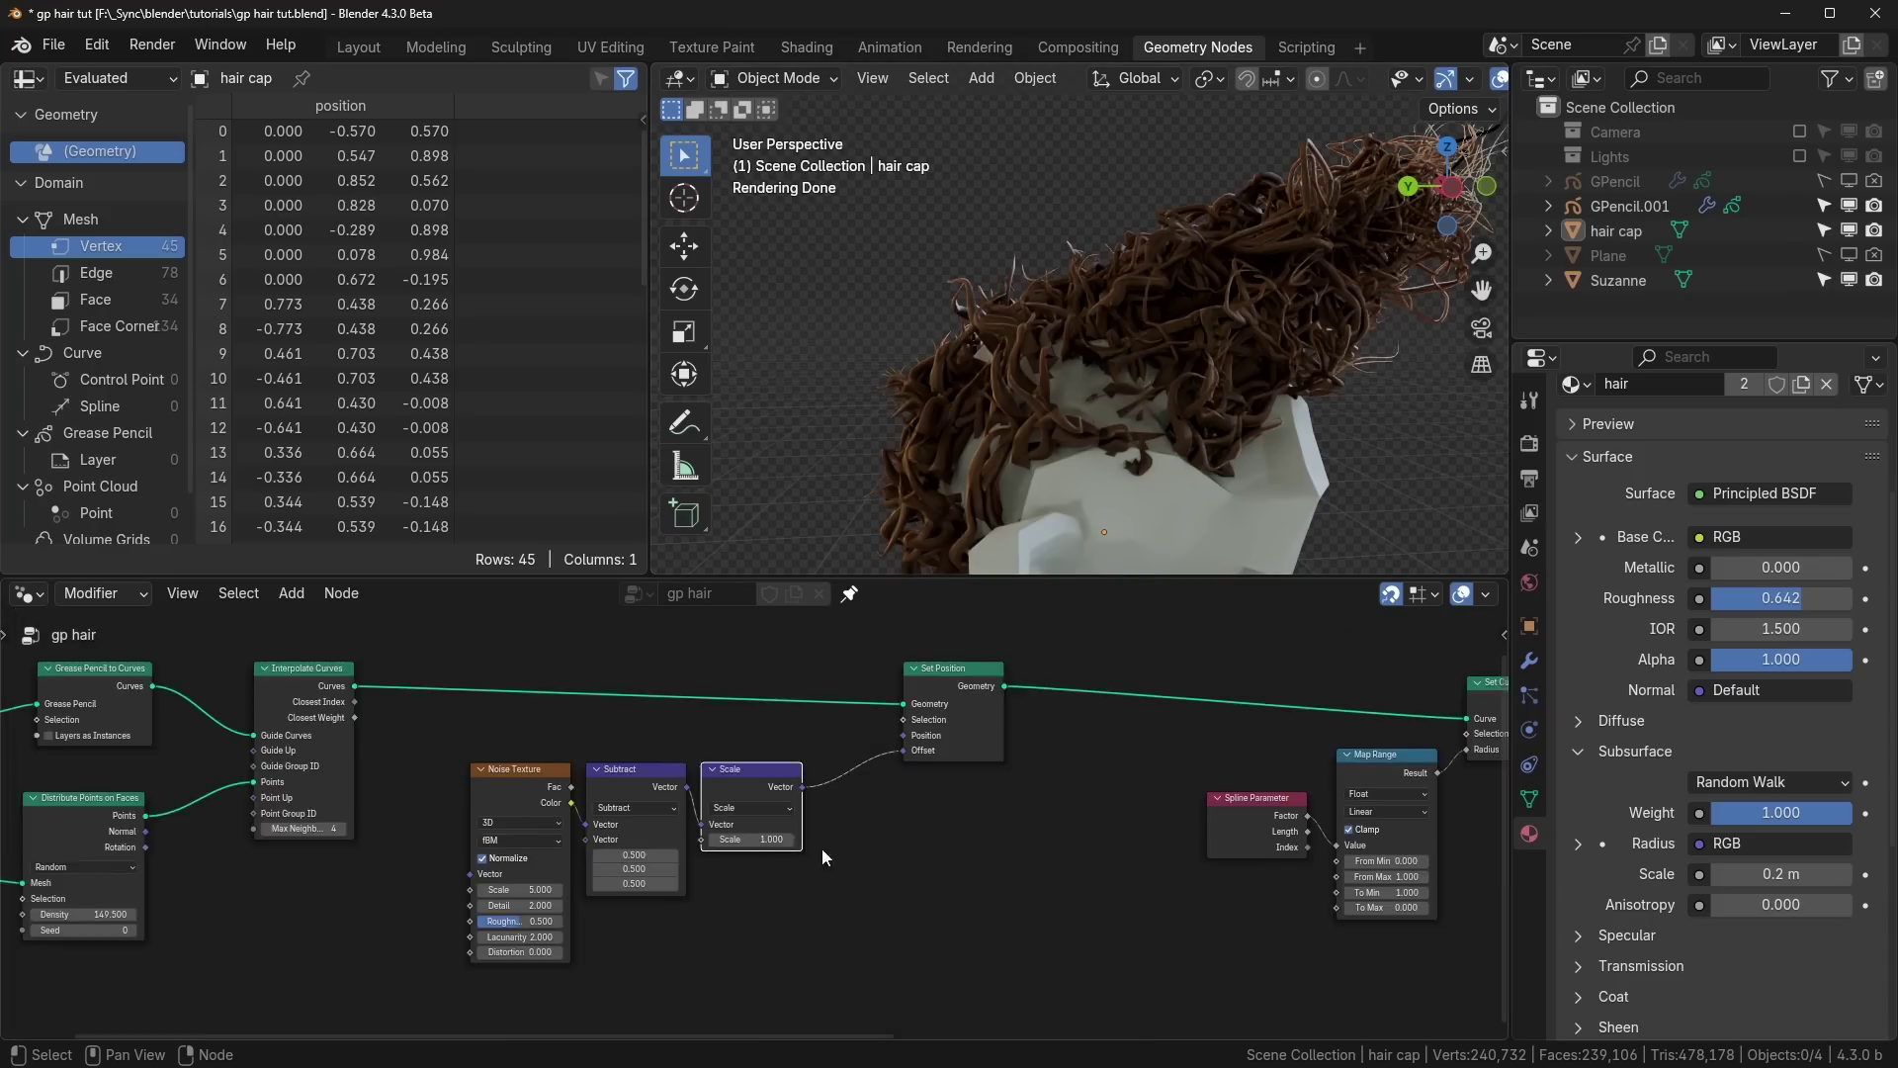
middle_drag(821, 851, 739, 792)
drag(350, 707, 677, 801)
drag(670, 718, 685, 840)
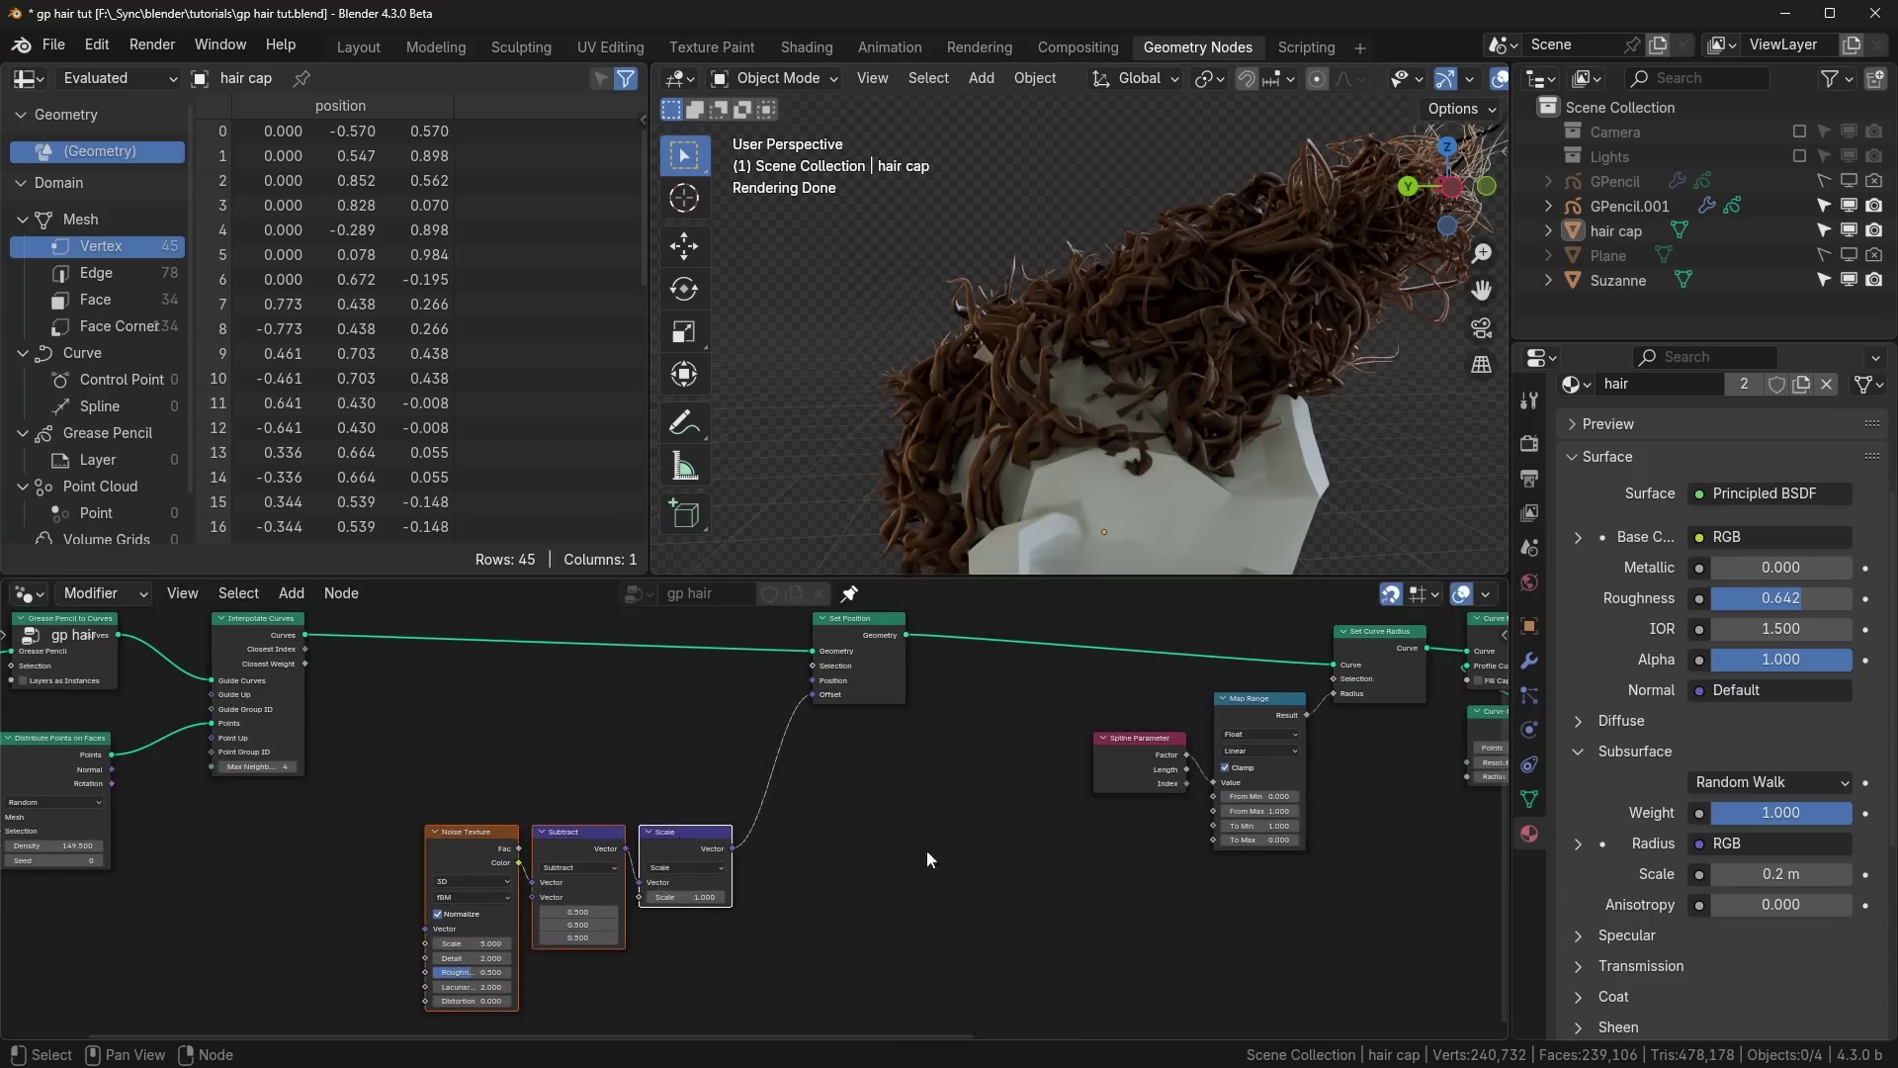
Step: Duplicate the Spline Parameter and Map Range nodes and place the copies above the noise nodes
middle_drag(1463, 779, 878, 894)
scroll(952, 845, up, 5)
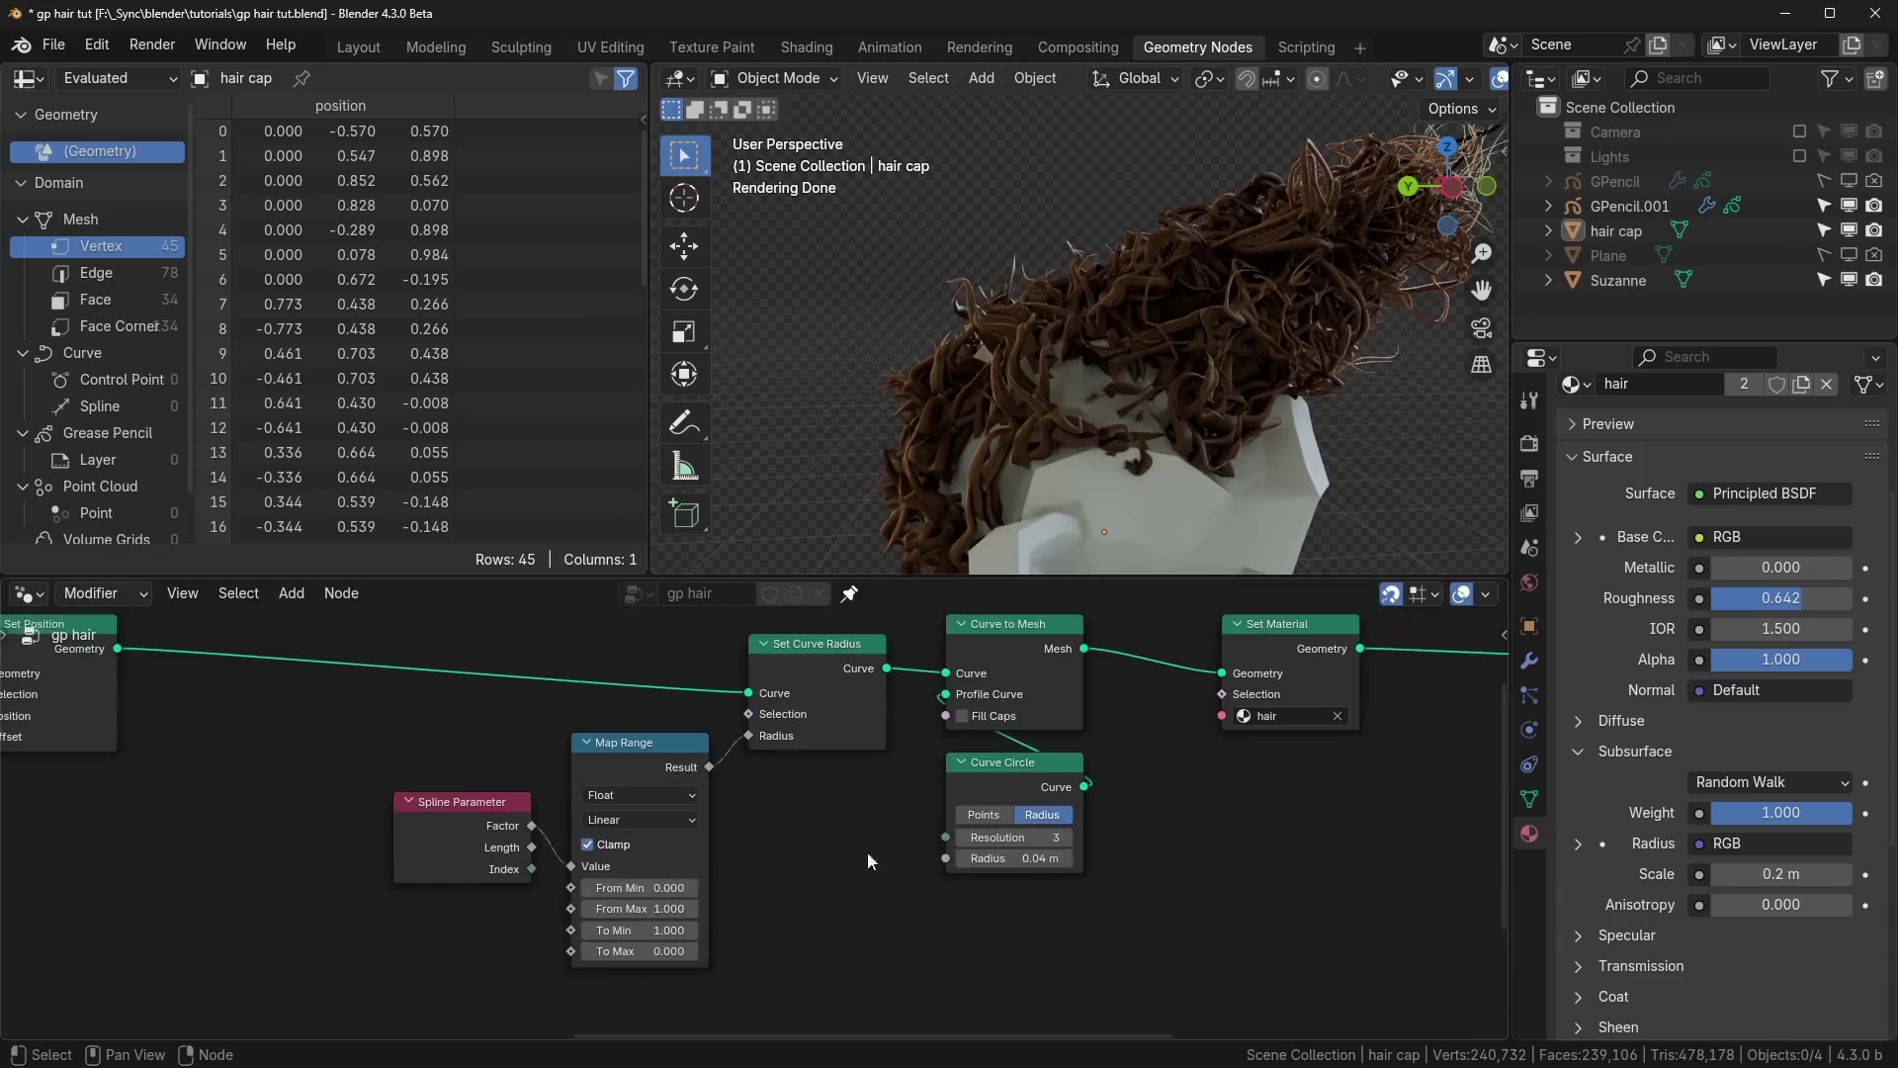
middle_drag(549, 799, 619, 769)
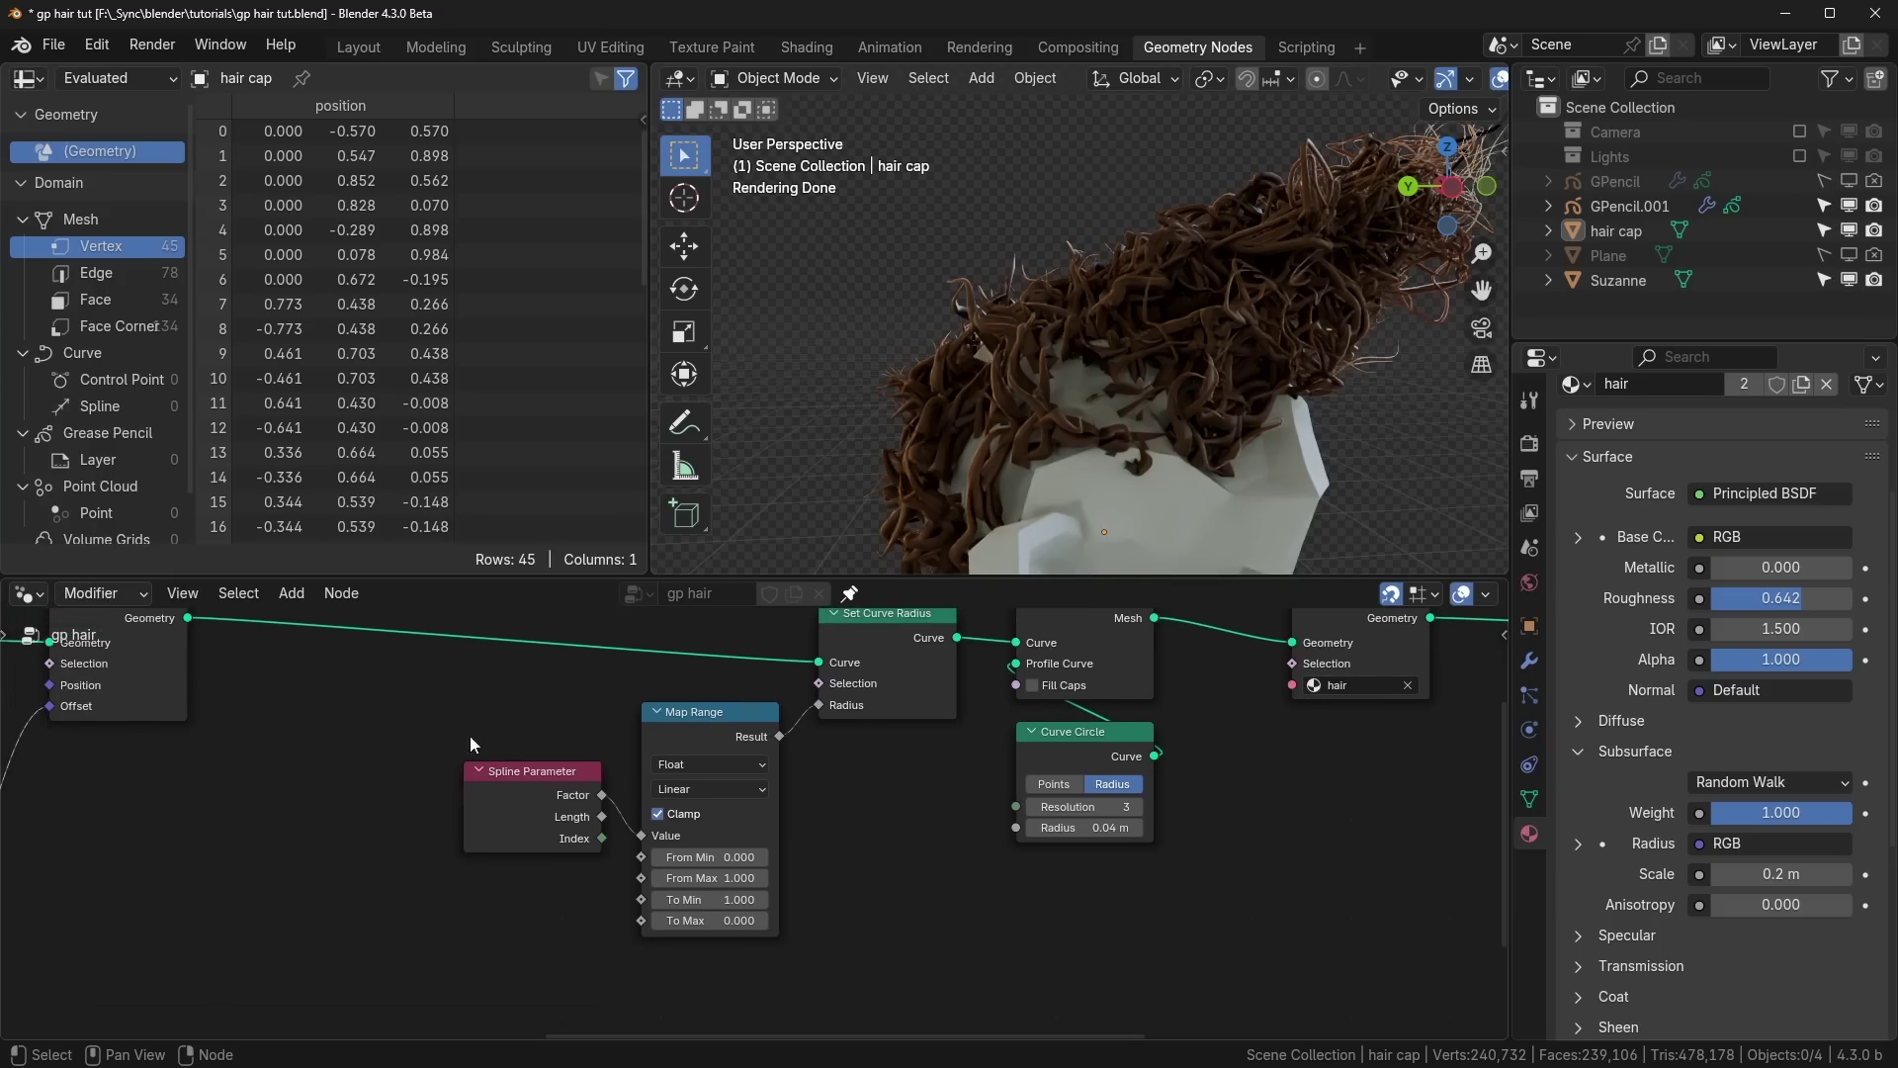
drag(425, 701, 708, 878)
scroll(653, 870, down, 4)
middle_drag(568, 865, 945, 818)
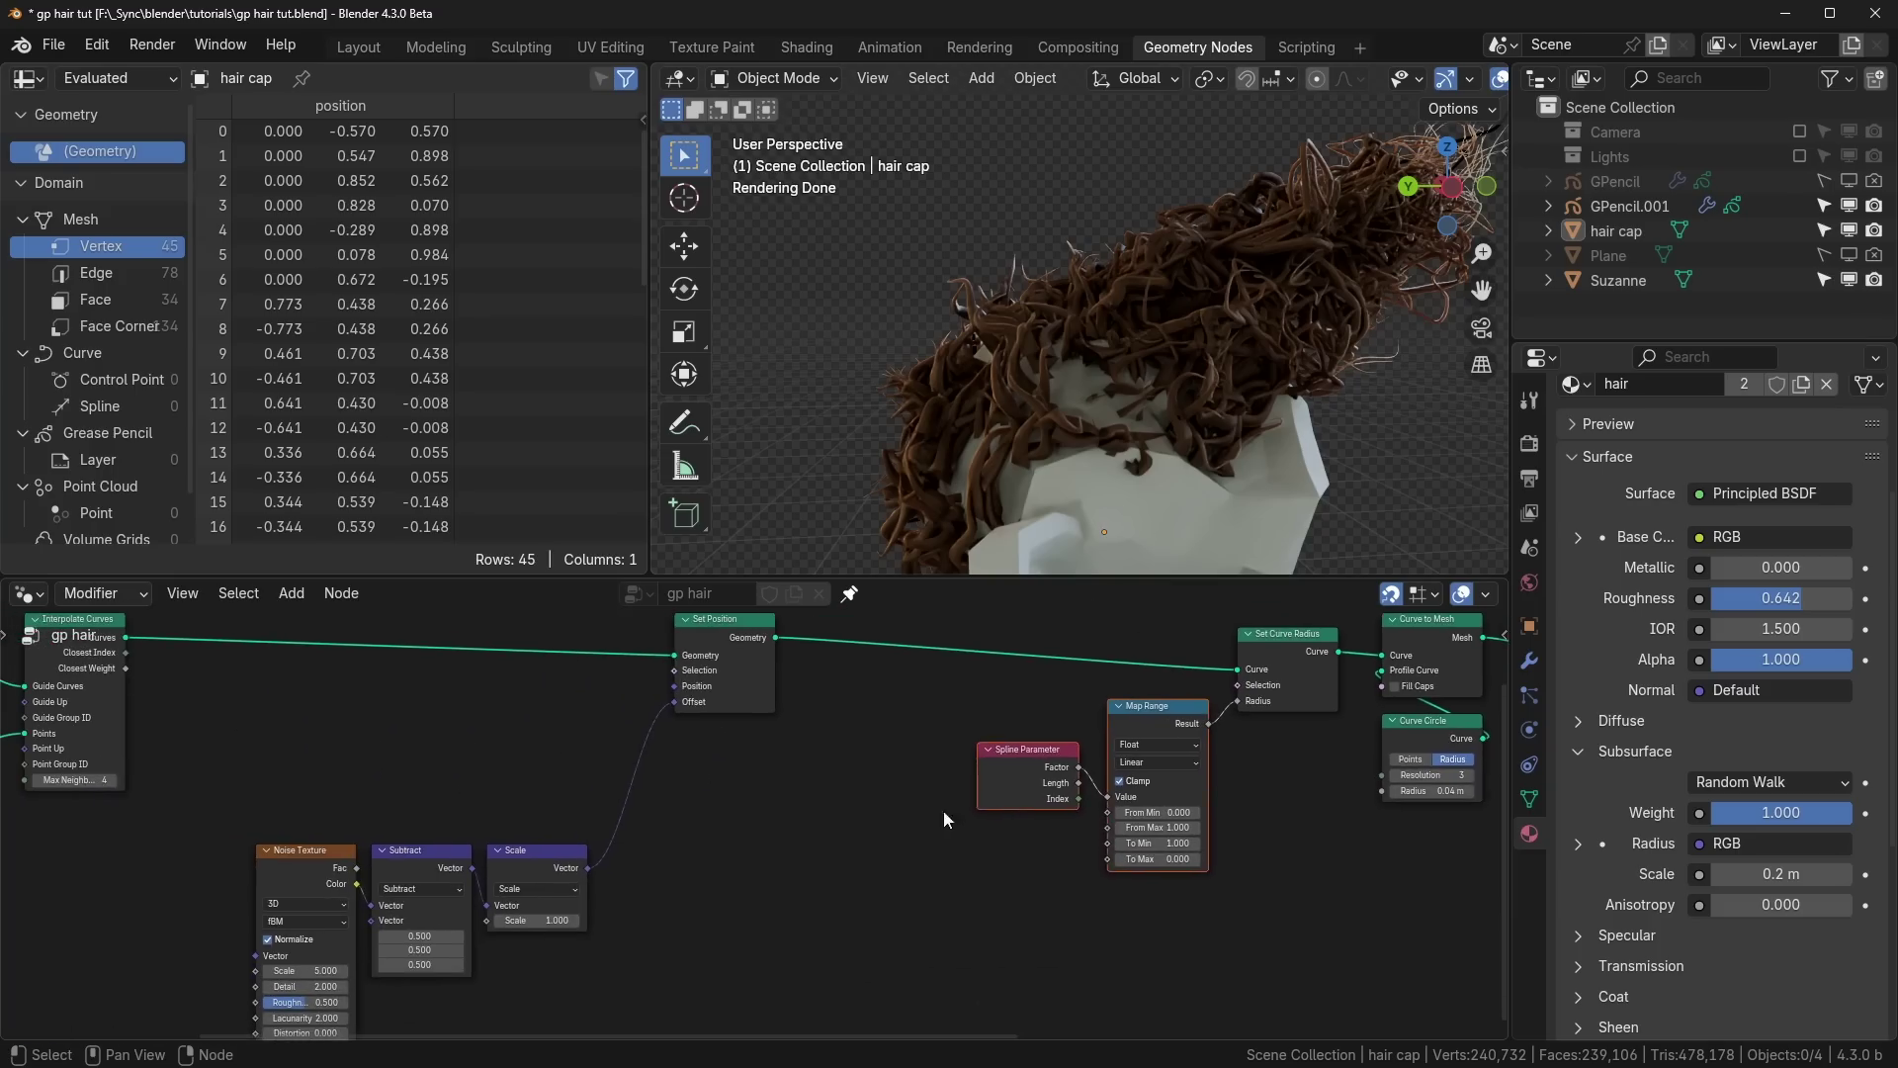
key(shift+d)
click(138, 751)
middle_drag(524, 826, 681, 888)
Step: Duplicate the Scale node and insert the copy between the first Scale node and Set Position's Offset
scroll(642, 837, up, 3)
click(630, 913)
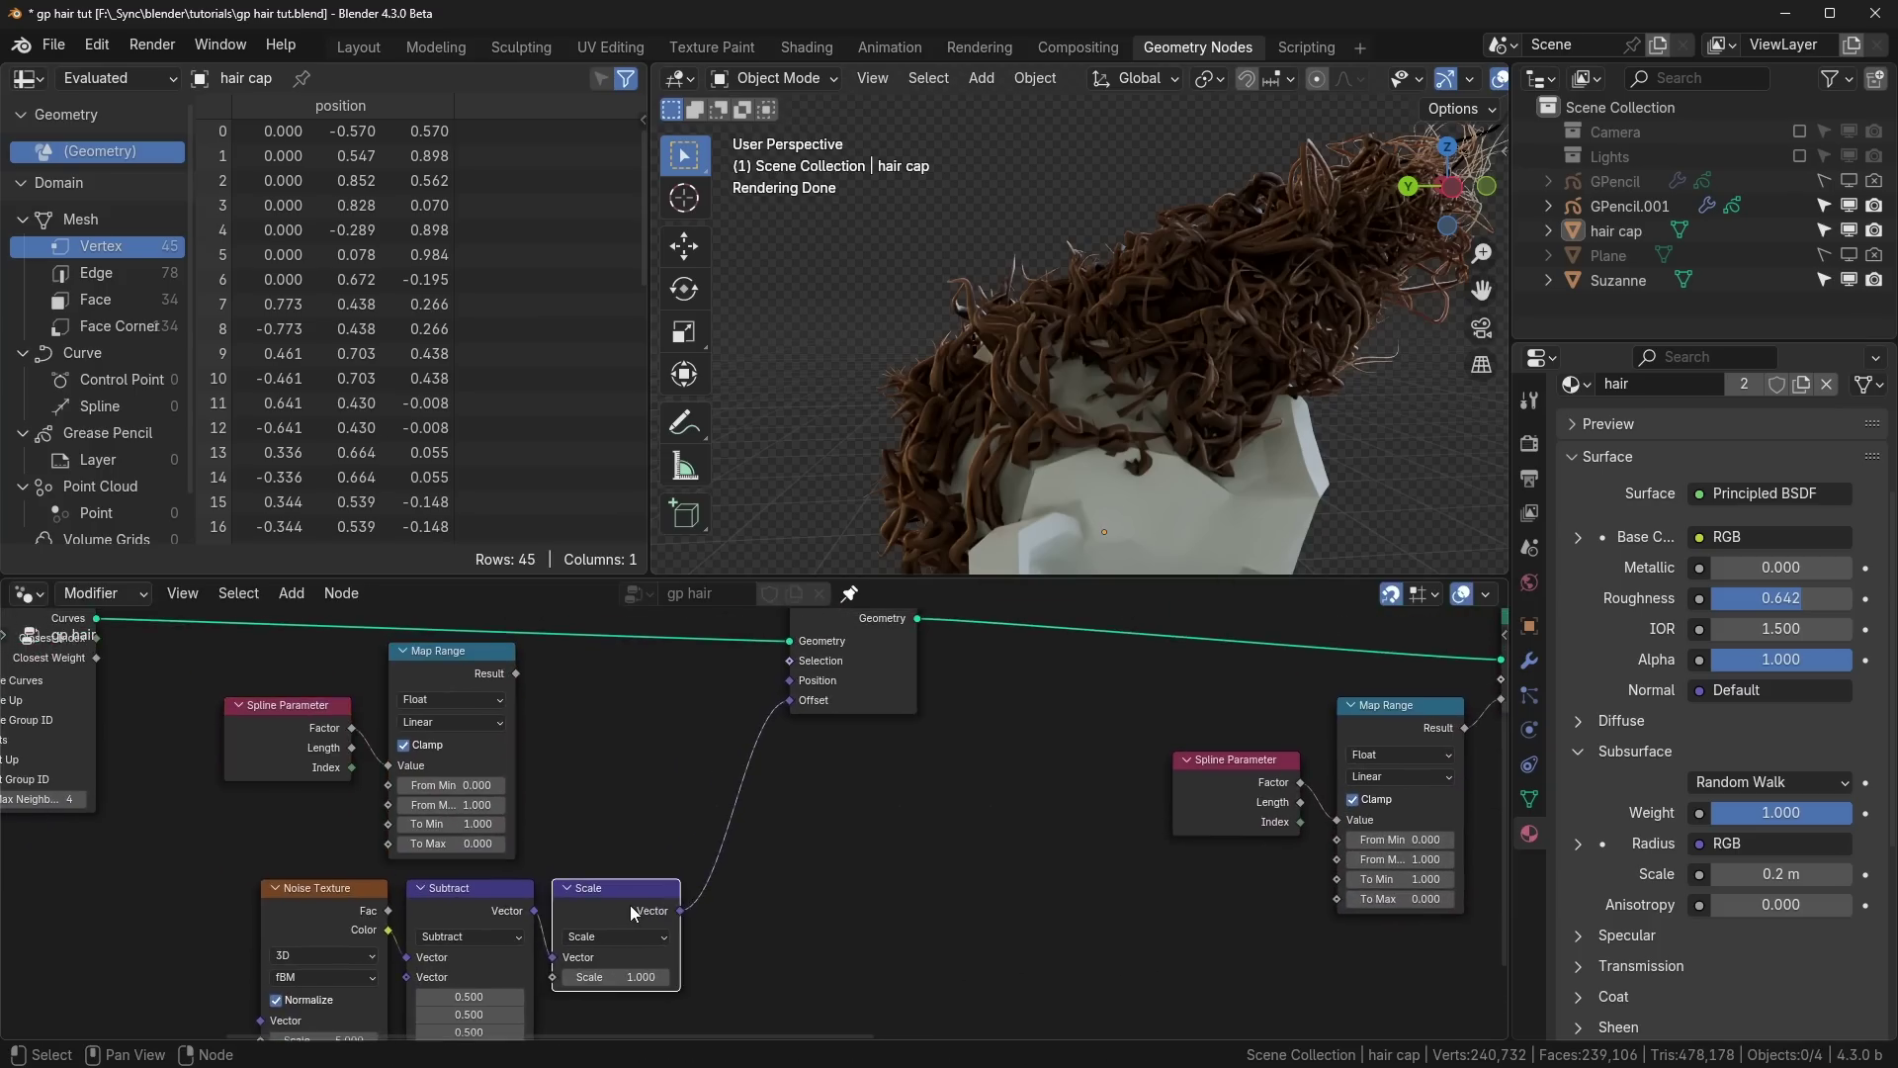
key(shift+d)
click(793, 769)
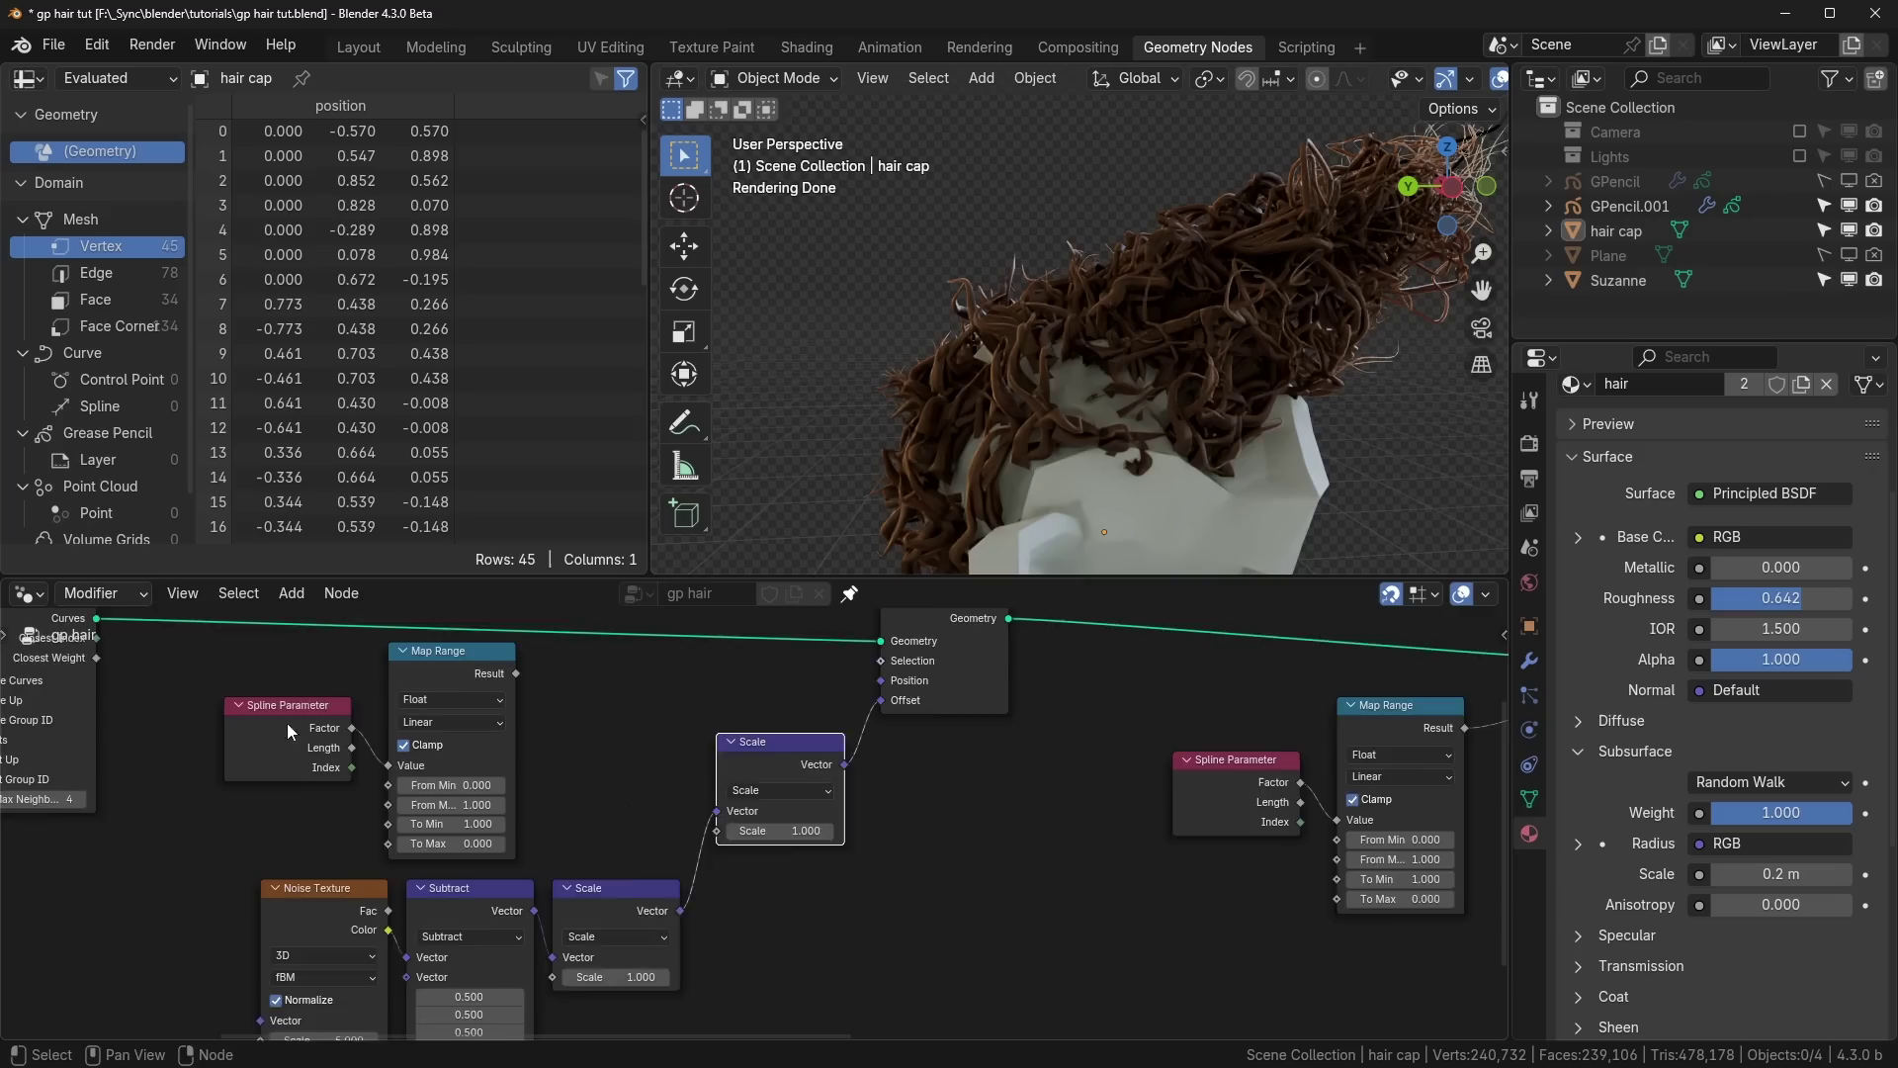
Step: Move the copied Spline Parameter and Map Range nodes below the Subtract and Scale nodes
middle_drag(284, 725, 340, 686)
drag(279, 623, 515, 724)
scroll(514, 724, down, 3)
key(g)
click(664, 967)
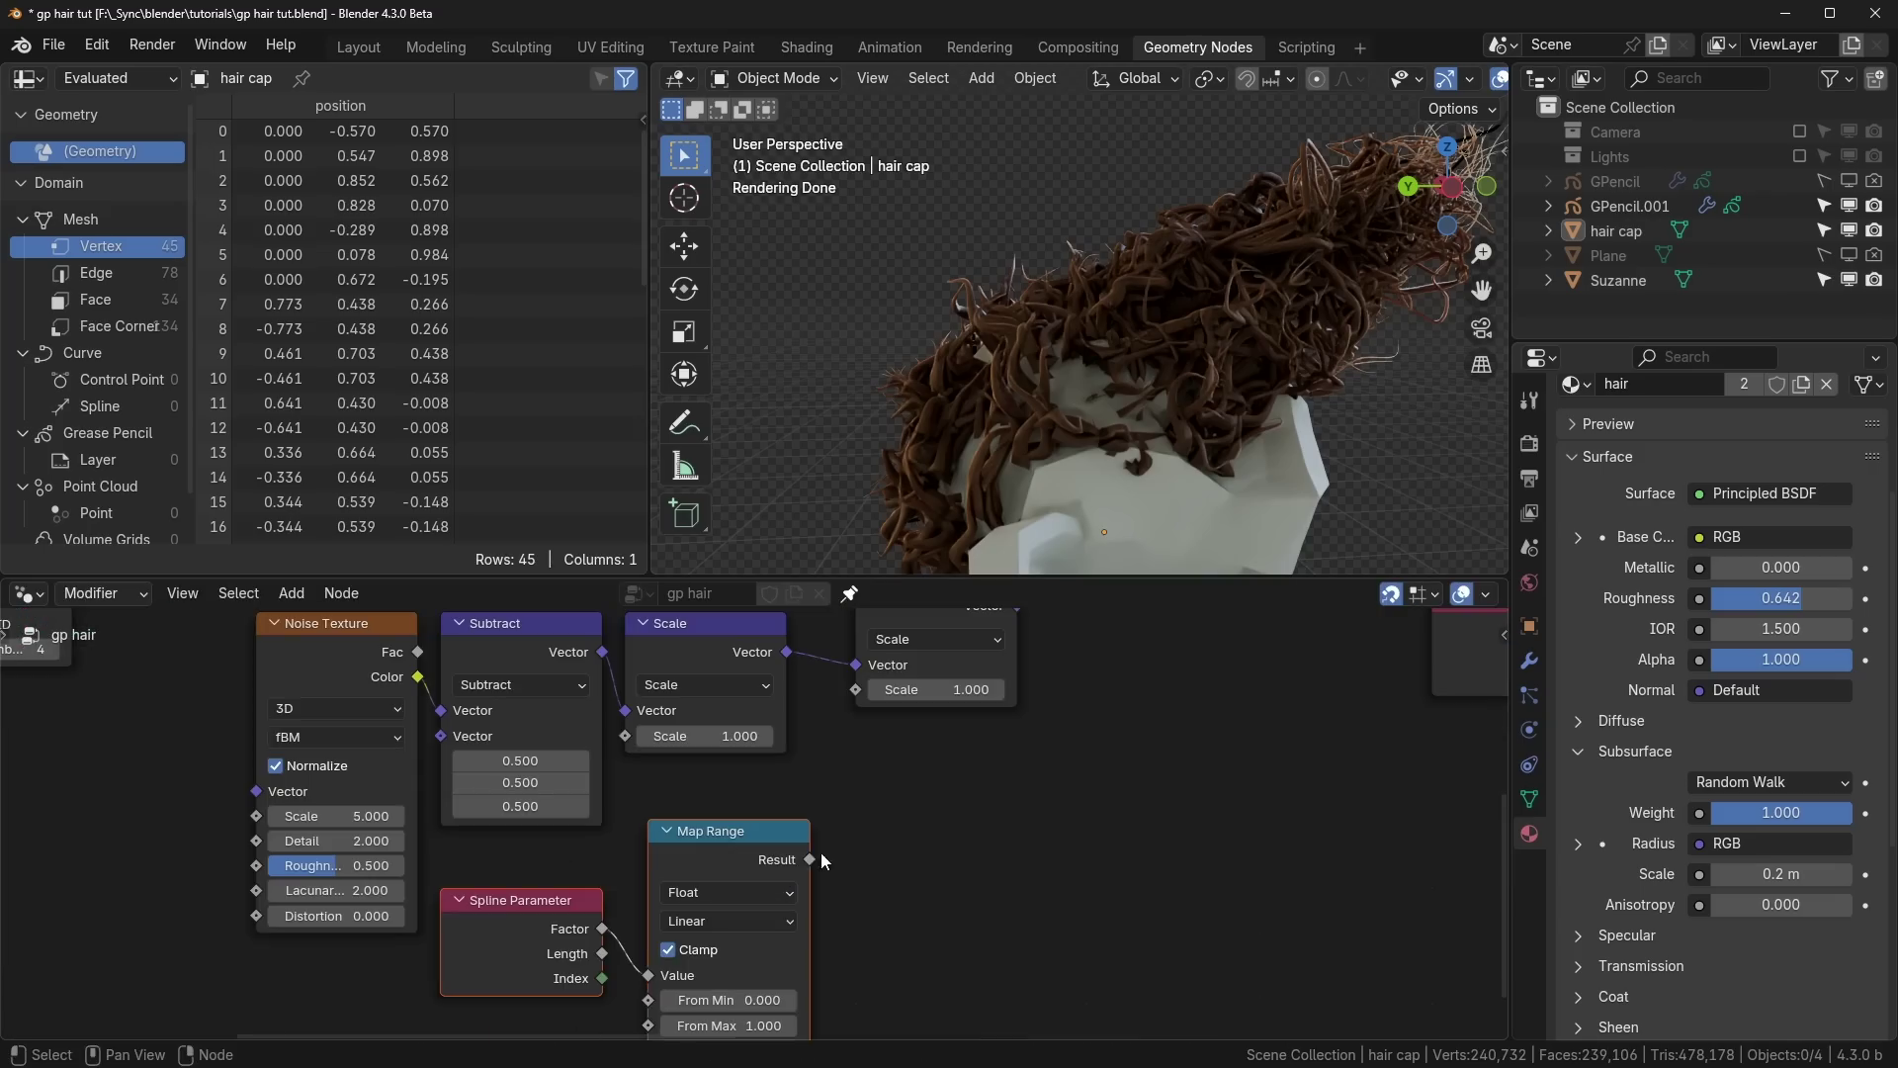
Step: Connect the copied Spline Parameter's Factor directly to the second Scale node's Scale input and delete the copied Map Range
drag(868, 706, 860, 692)
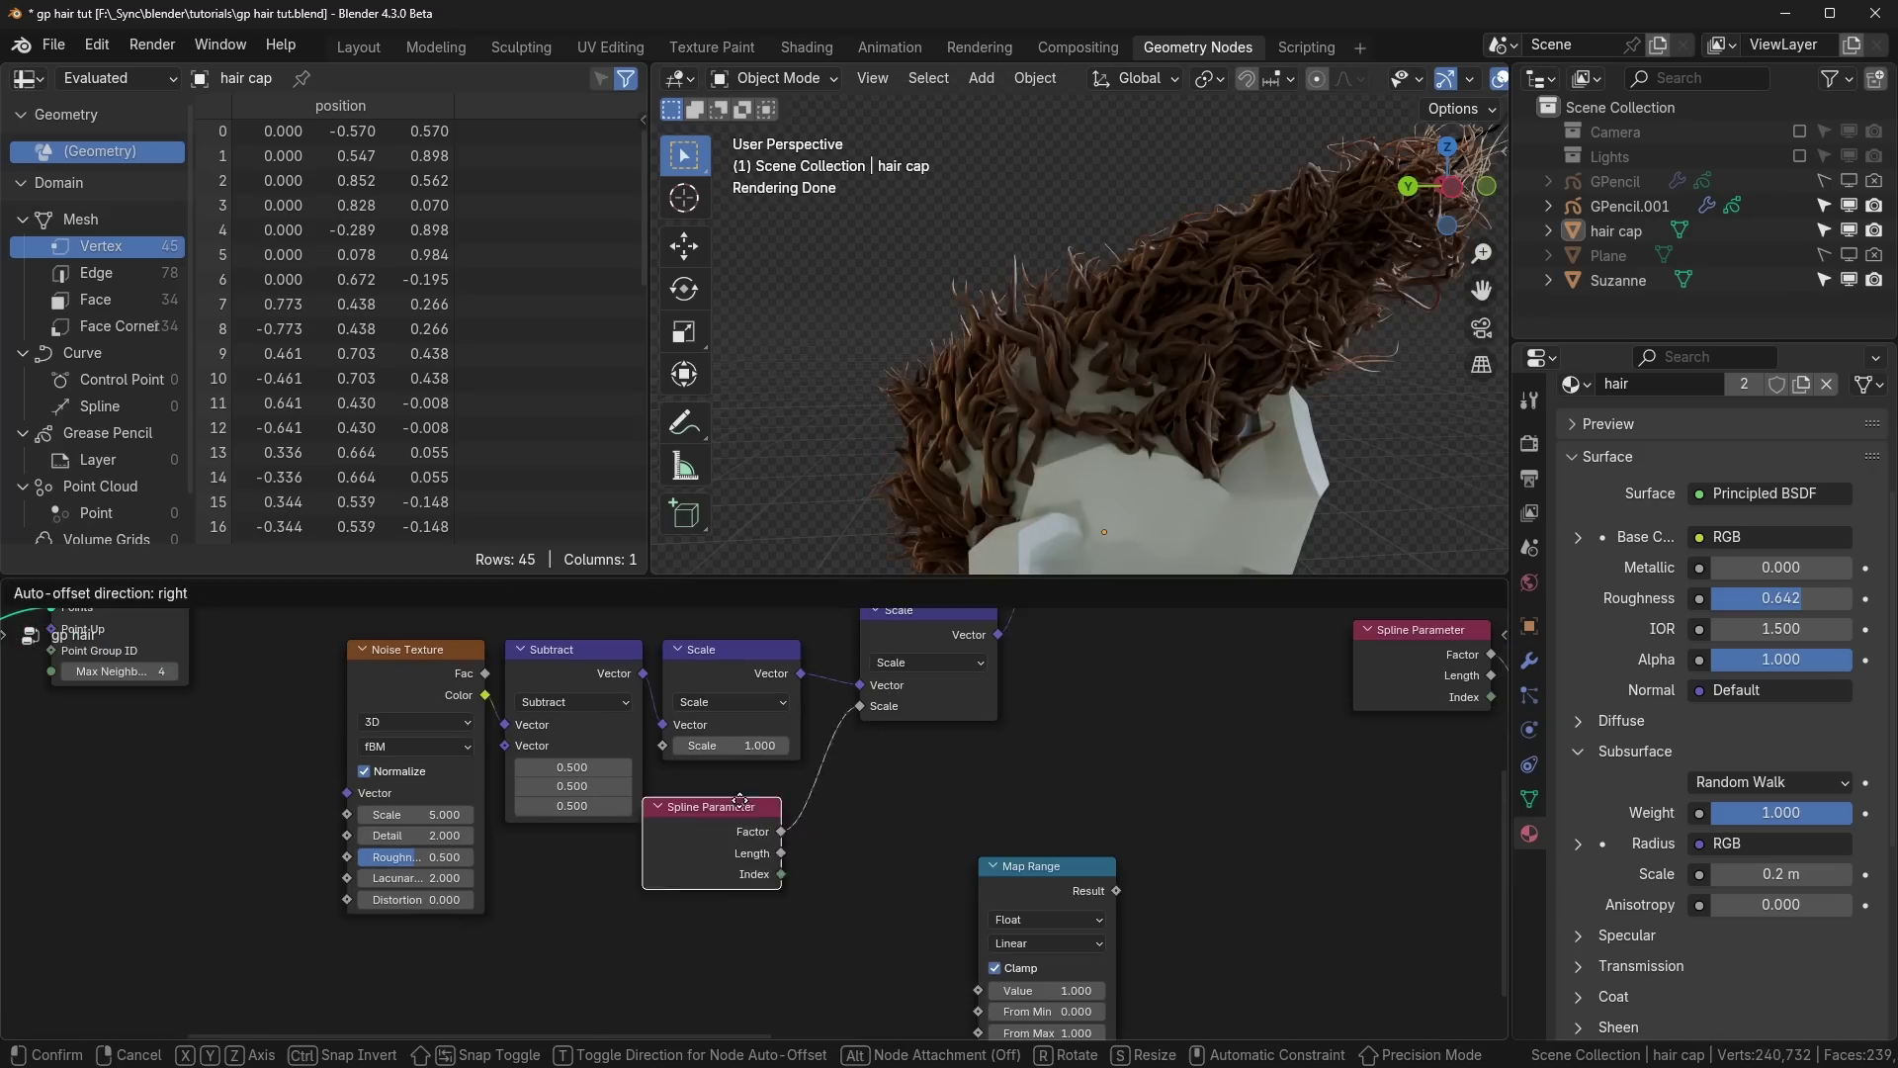
drag(712, 805, 732, 807)
middle_drag(977, 443, 1084, 417)
middle_drag(1284, 328, 1505, 116)
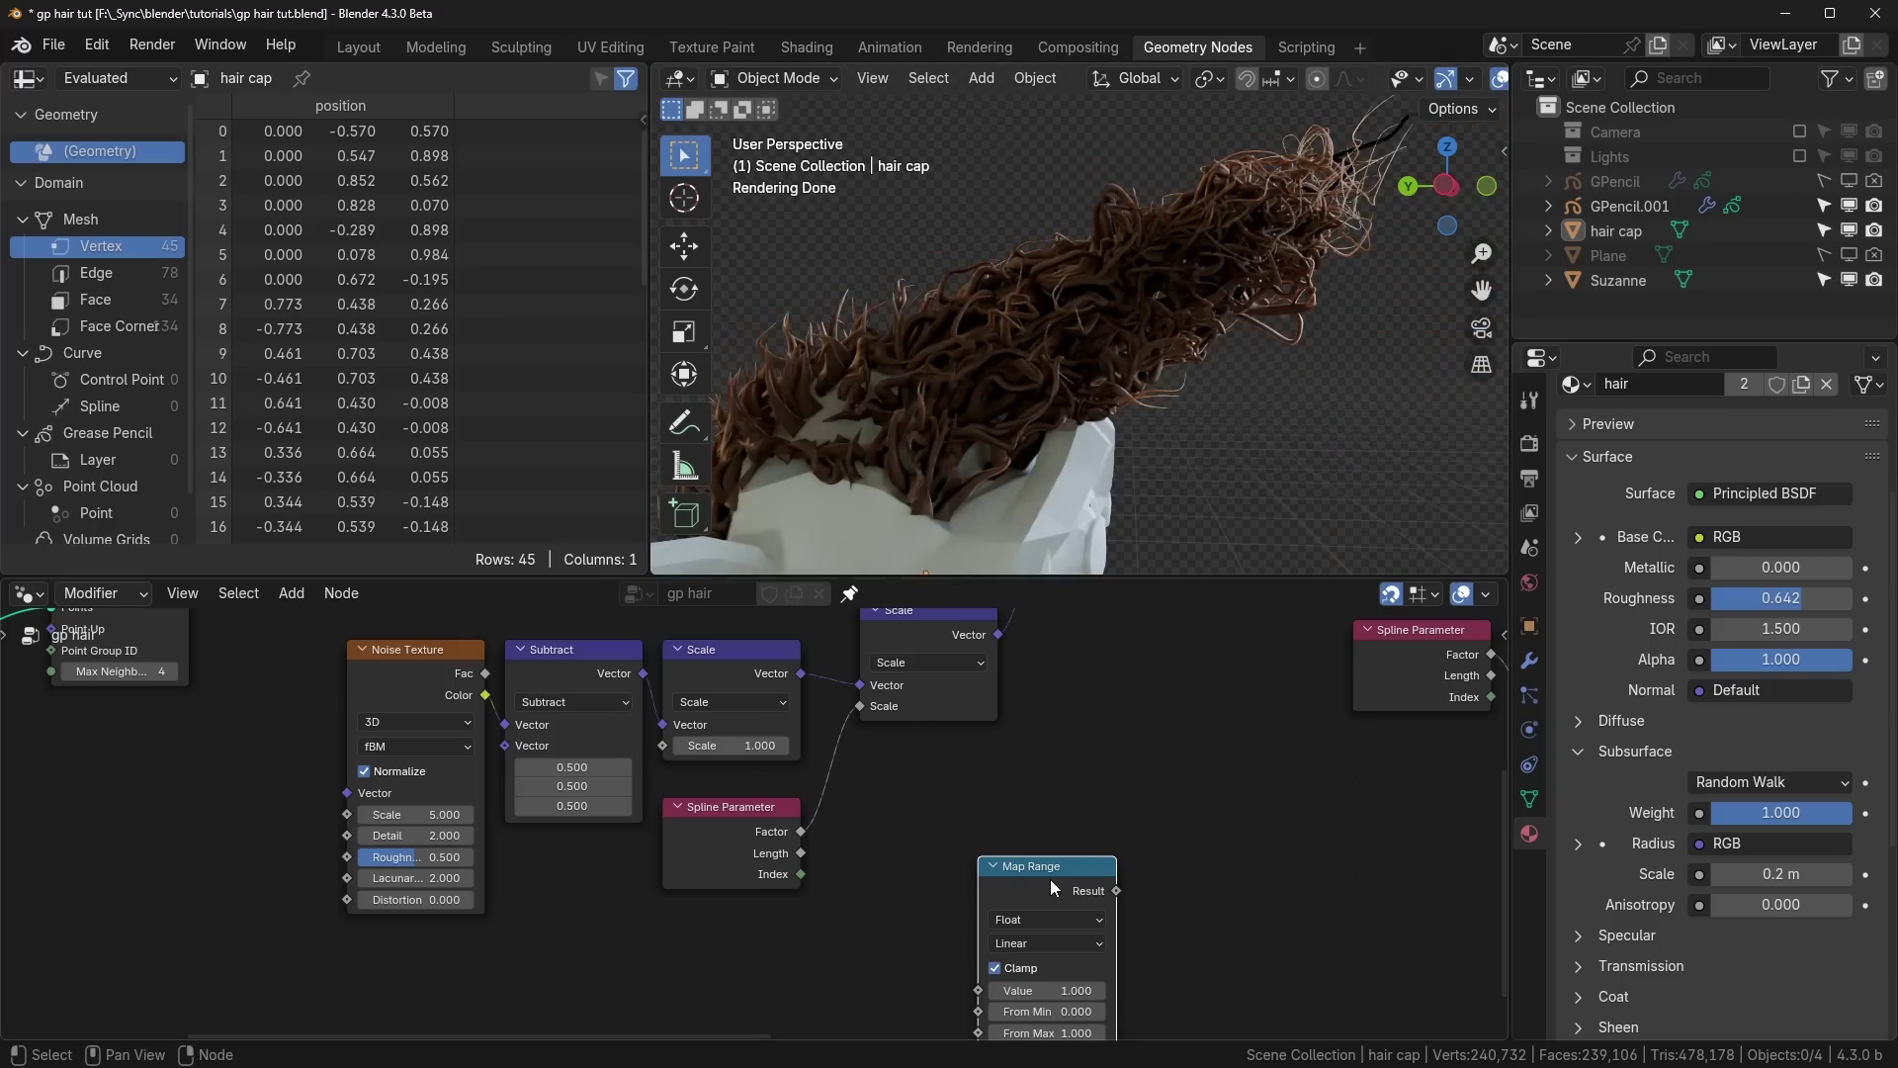
key(ctrl+x)
Step: Insert a Float Curve node between the copied Spline Parameter's Factor and the second Scale node's Scale input
middle_drag(1050, 880, 1070, 885)
drag(764, 848, 627, 887)
click(807, 908)
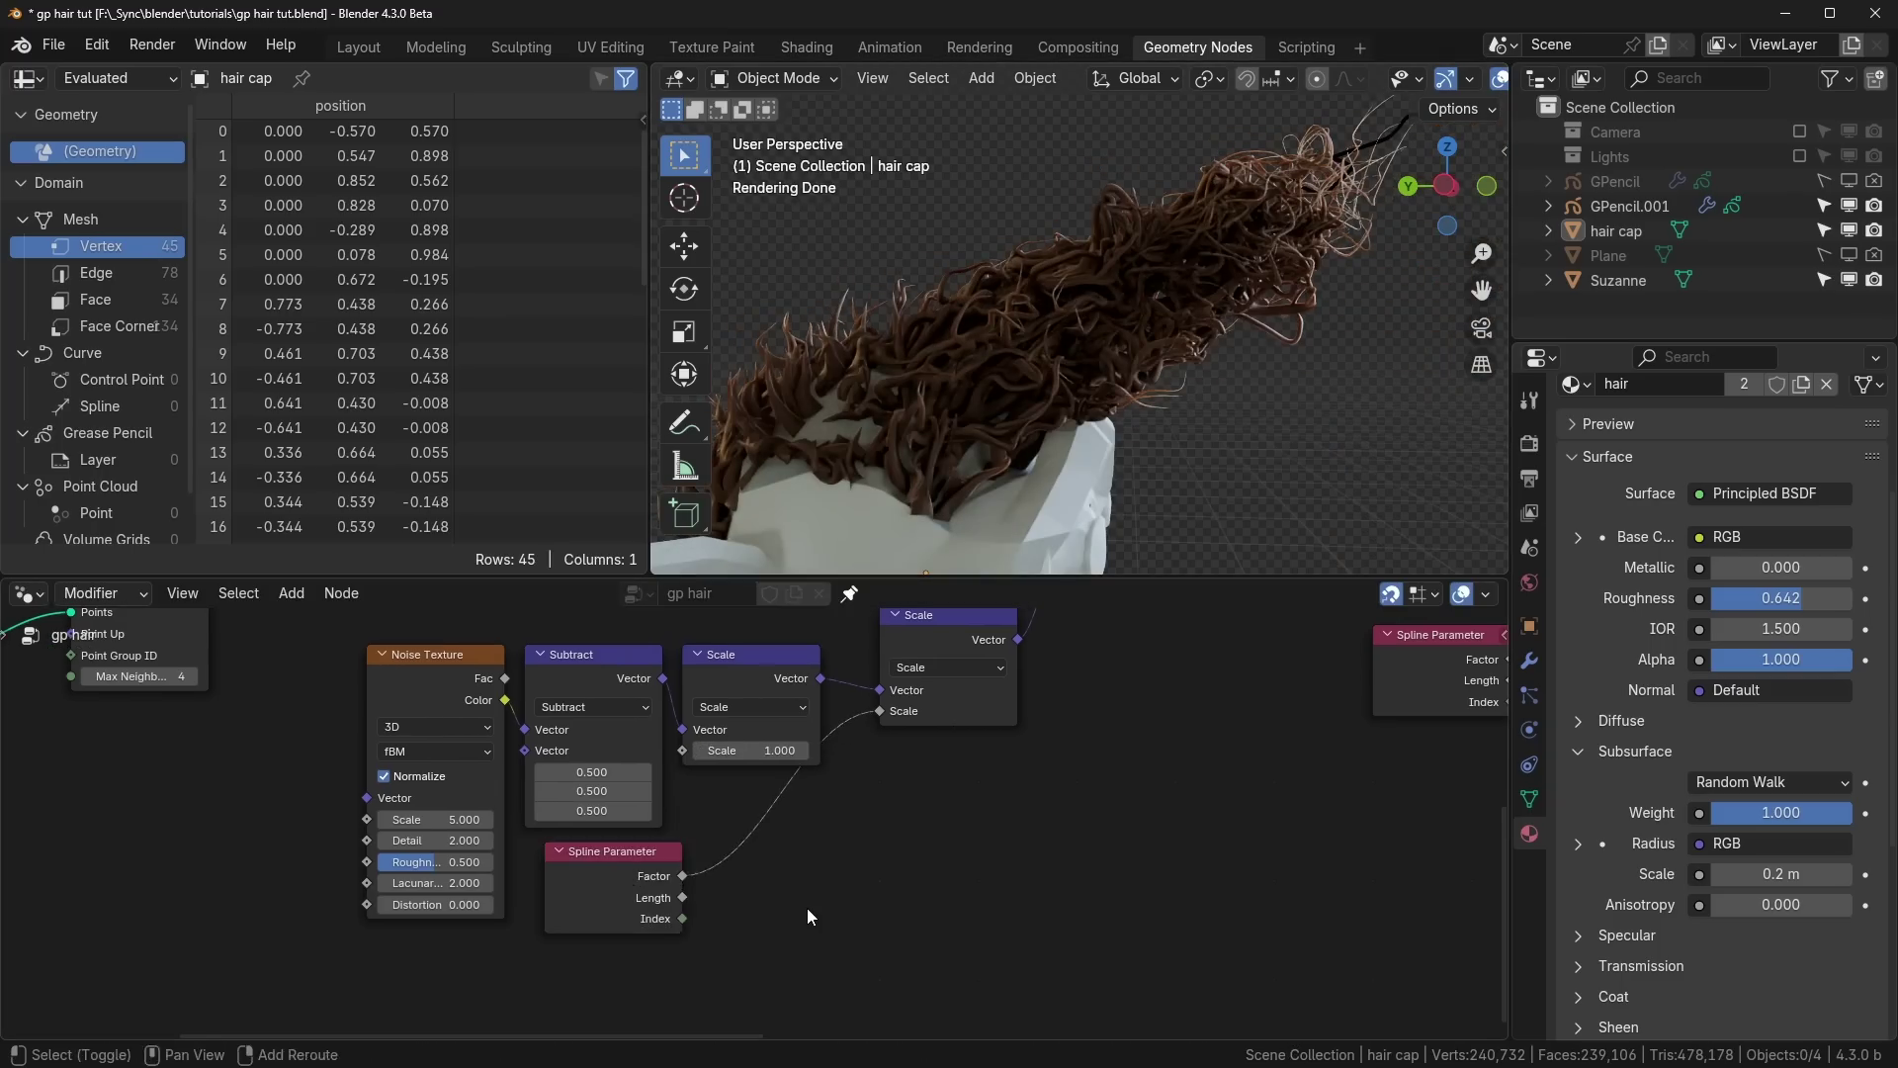
key(shift+a)
text(flo)
key(Return)
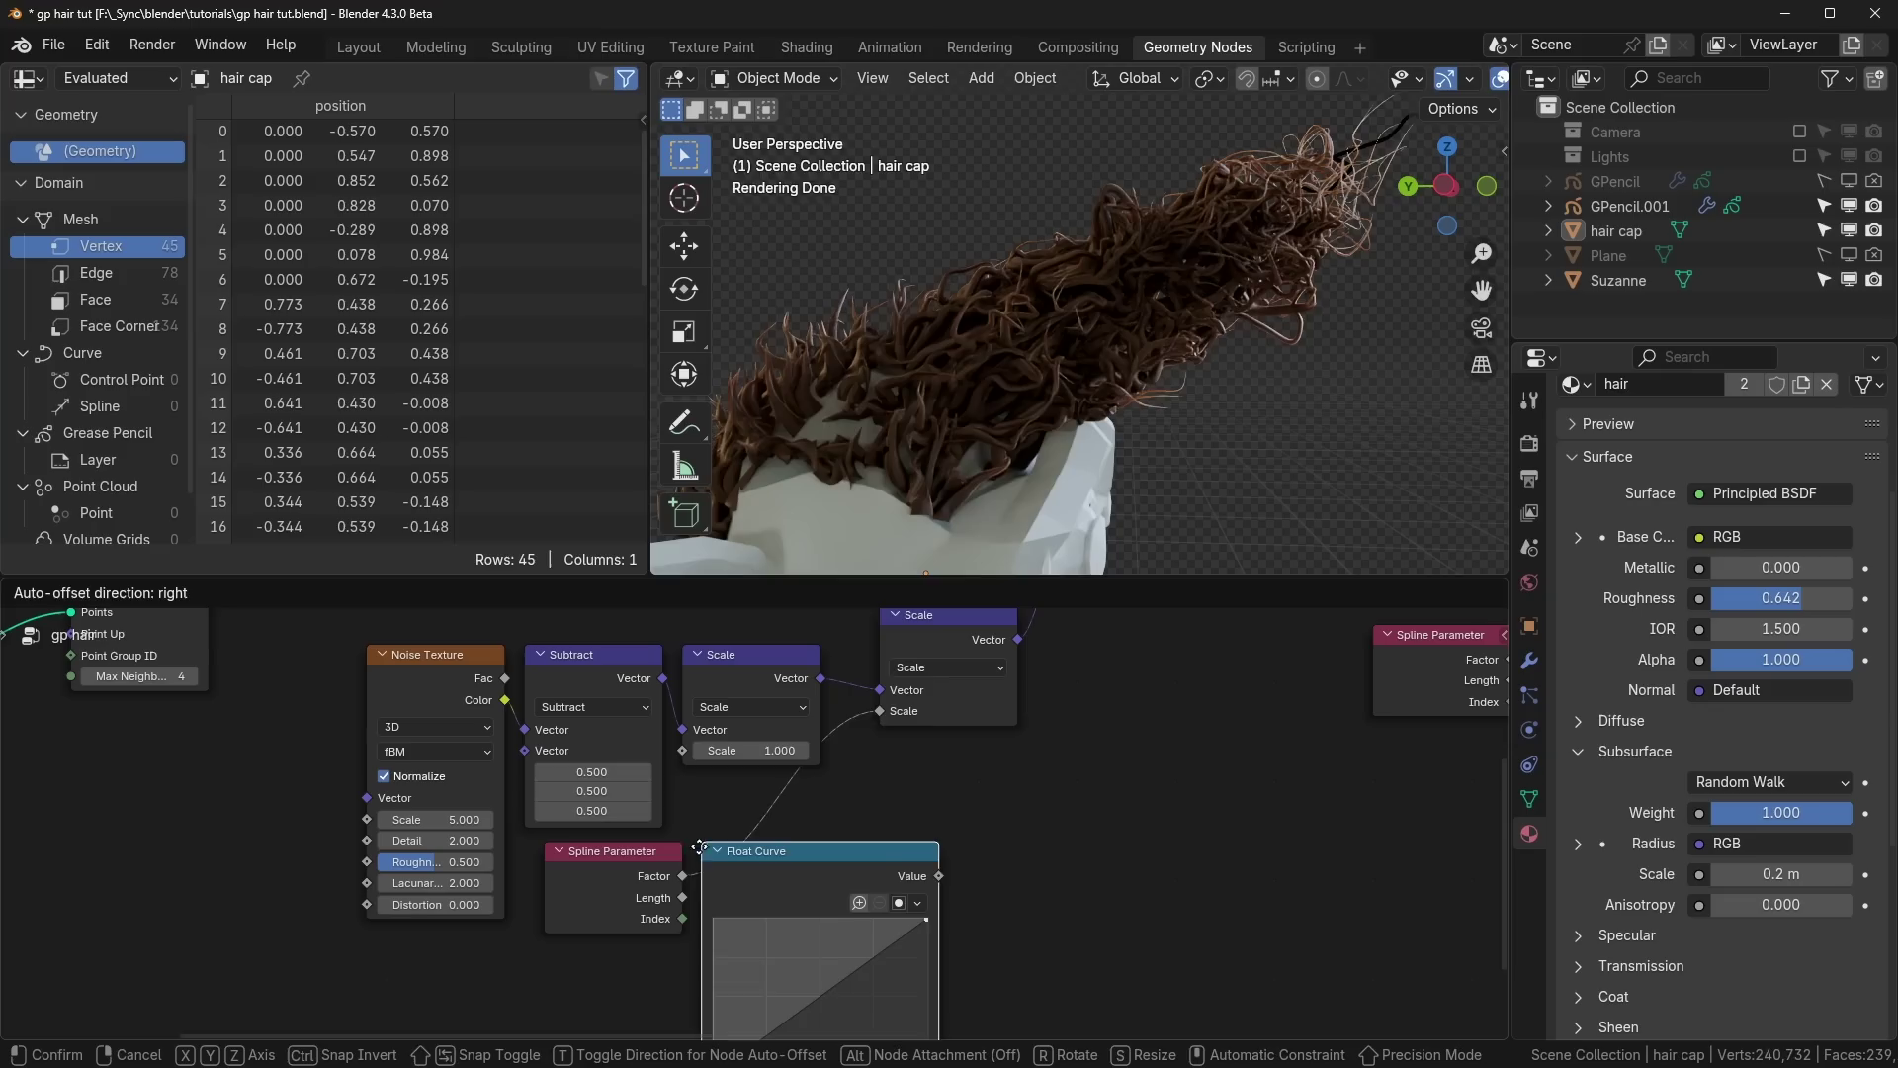
click(830, 984)
Step: Bend the Float Curve upward so it rises quickly near the roots, and set the first Scale node's Scale to 0.5
drag(818, 938, 786, 918)
middle_drag(1075, 941, 1086, 859)
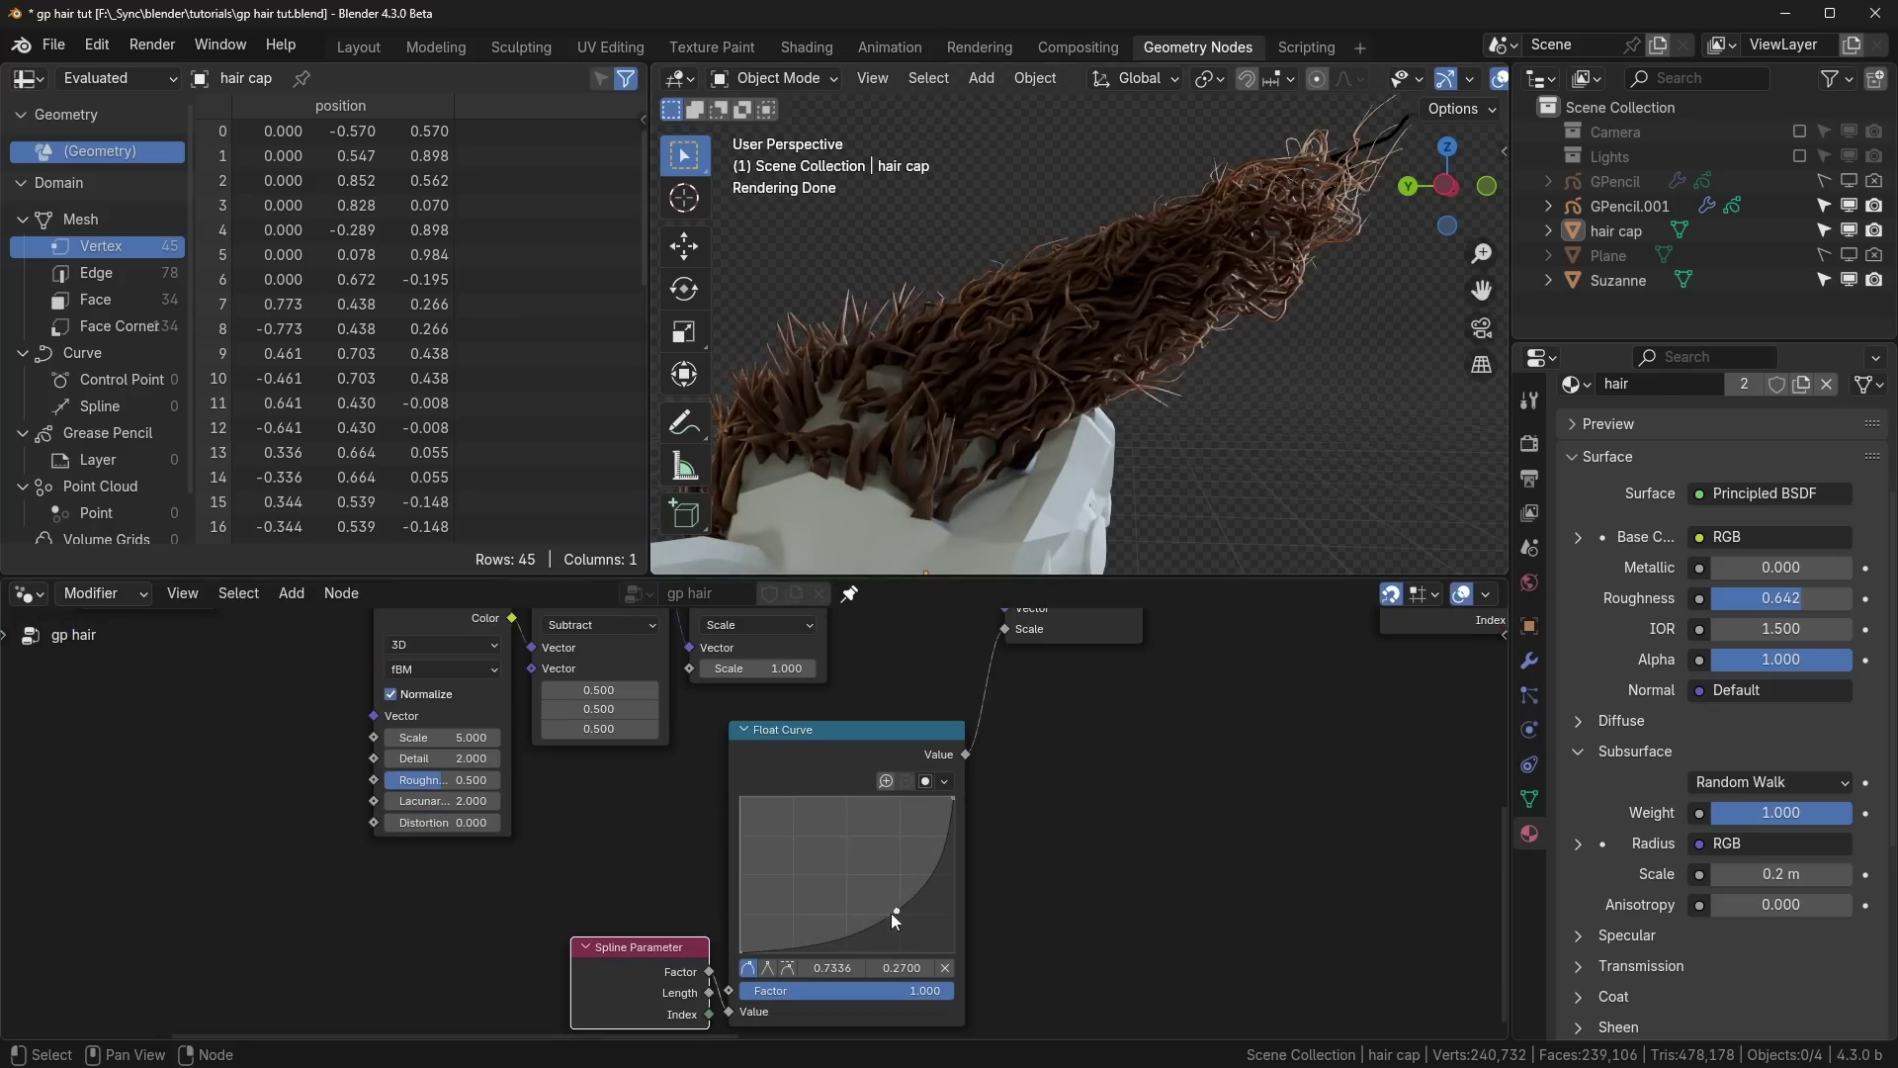
drag(895, 912, 808, 830)
middle_drag(829, 678, 881, 773)
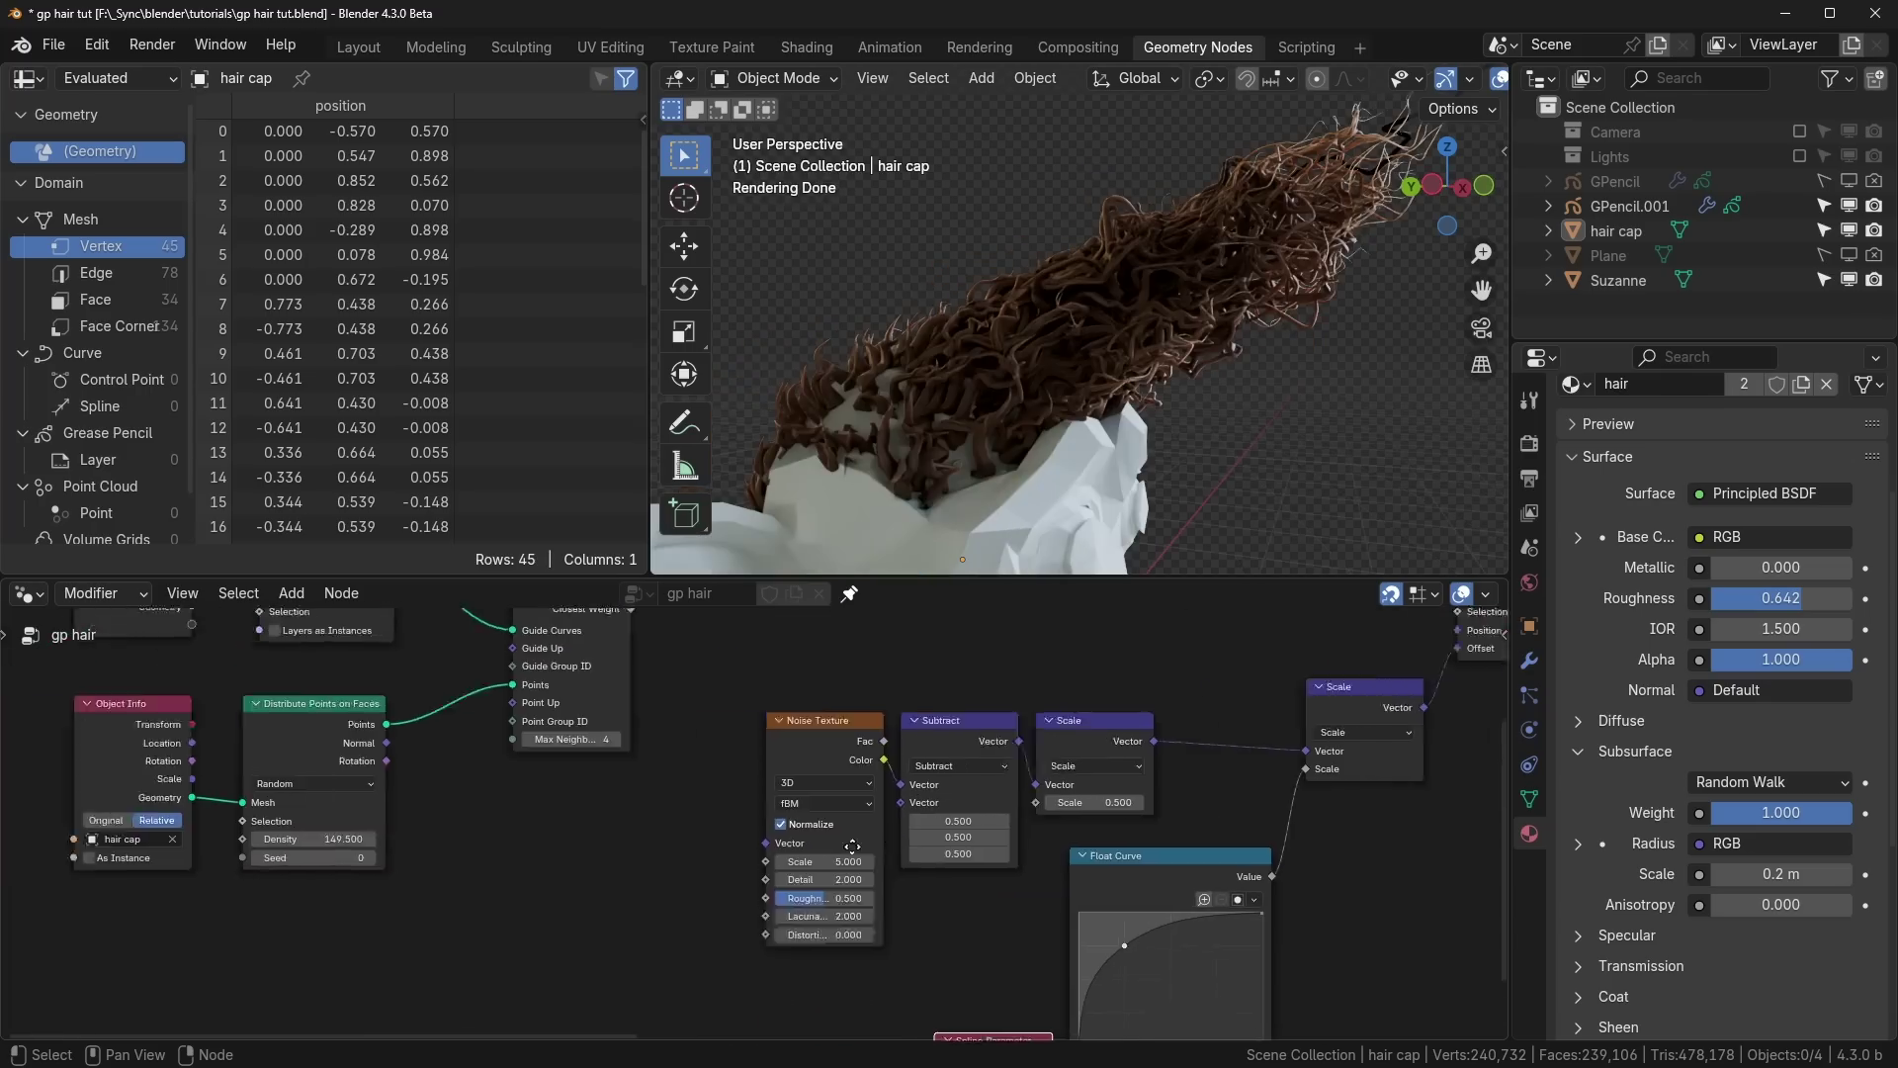
Step: Set the Density of Distribute Points on Faces to 500
middle_drag(389, 834, 831, 931)
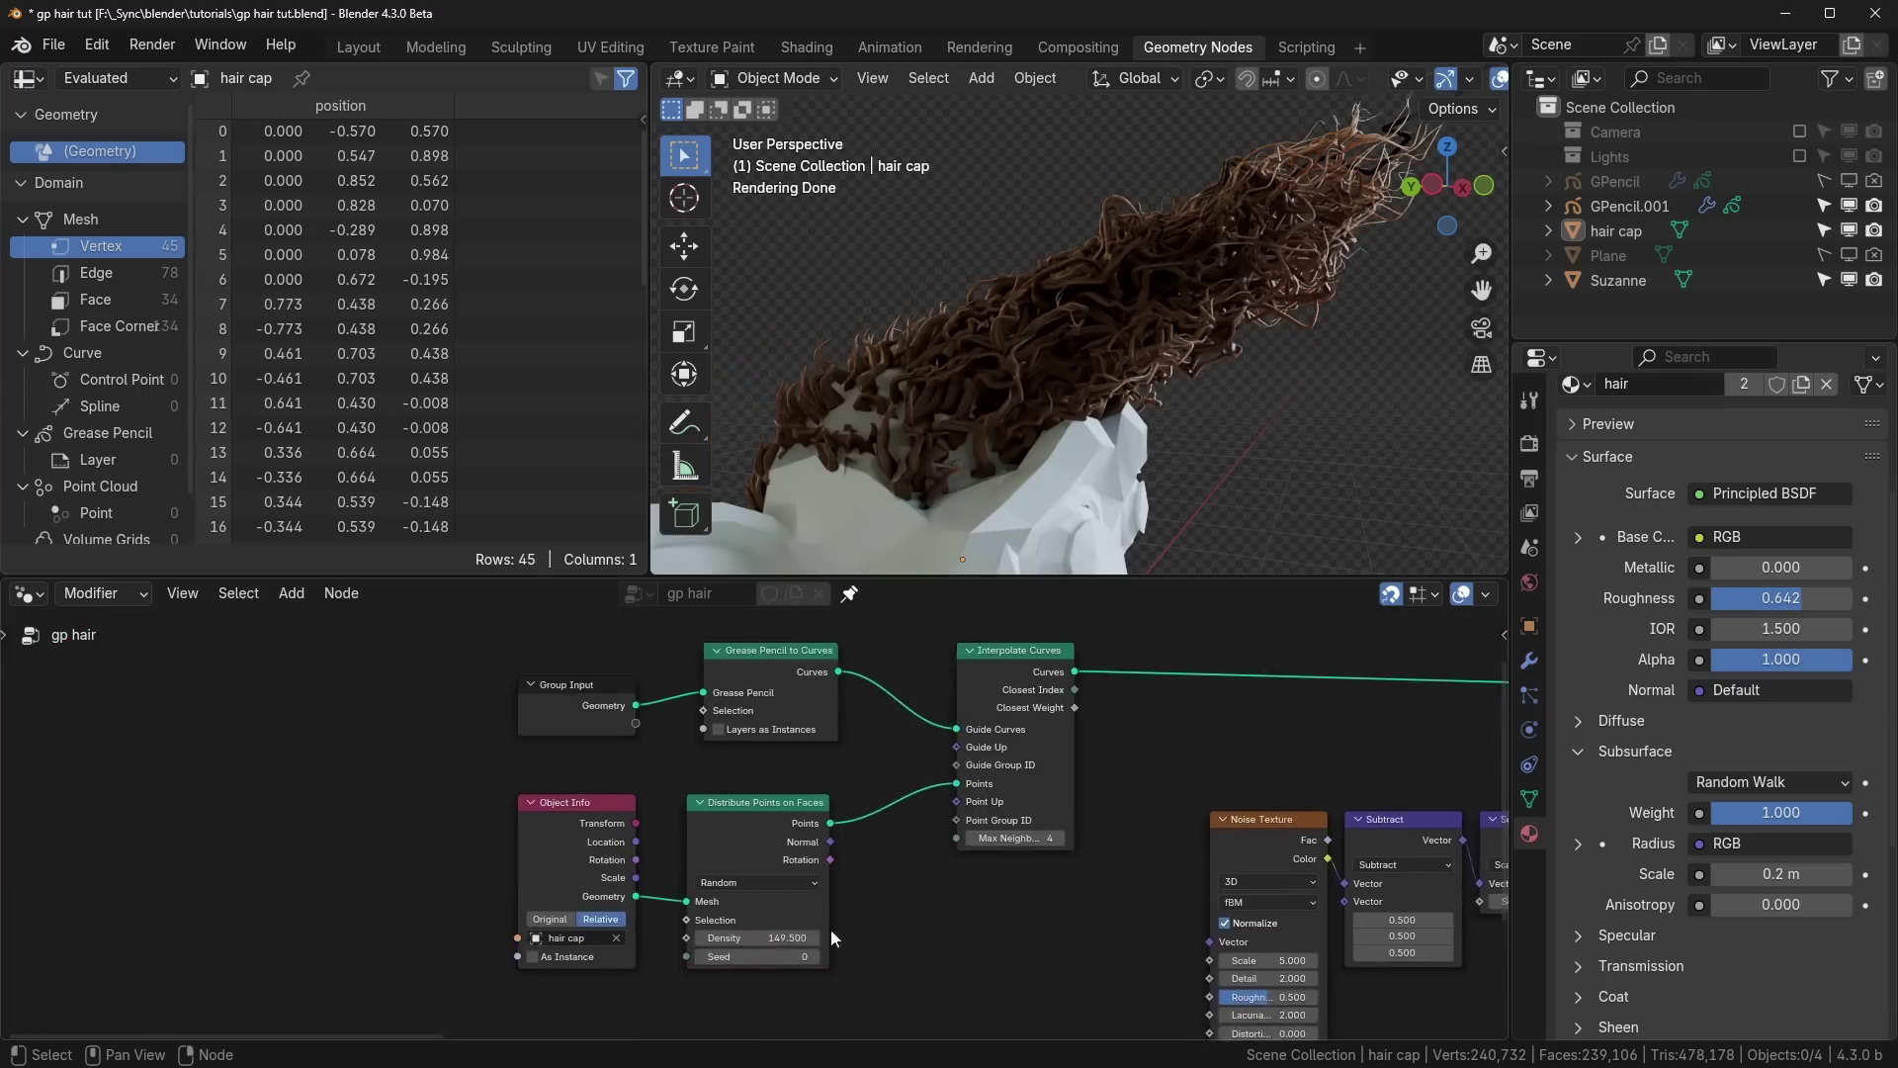
scroll(834, 938, up, 2)
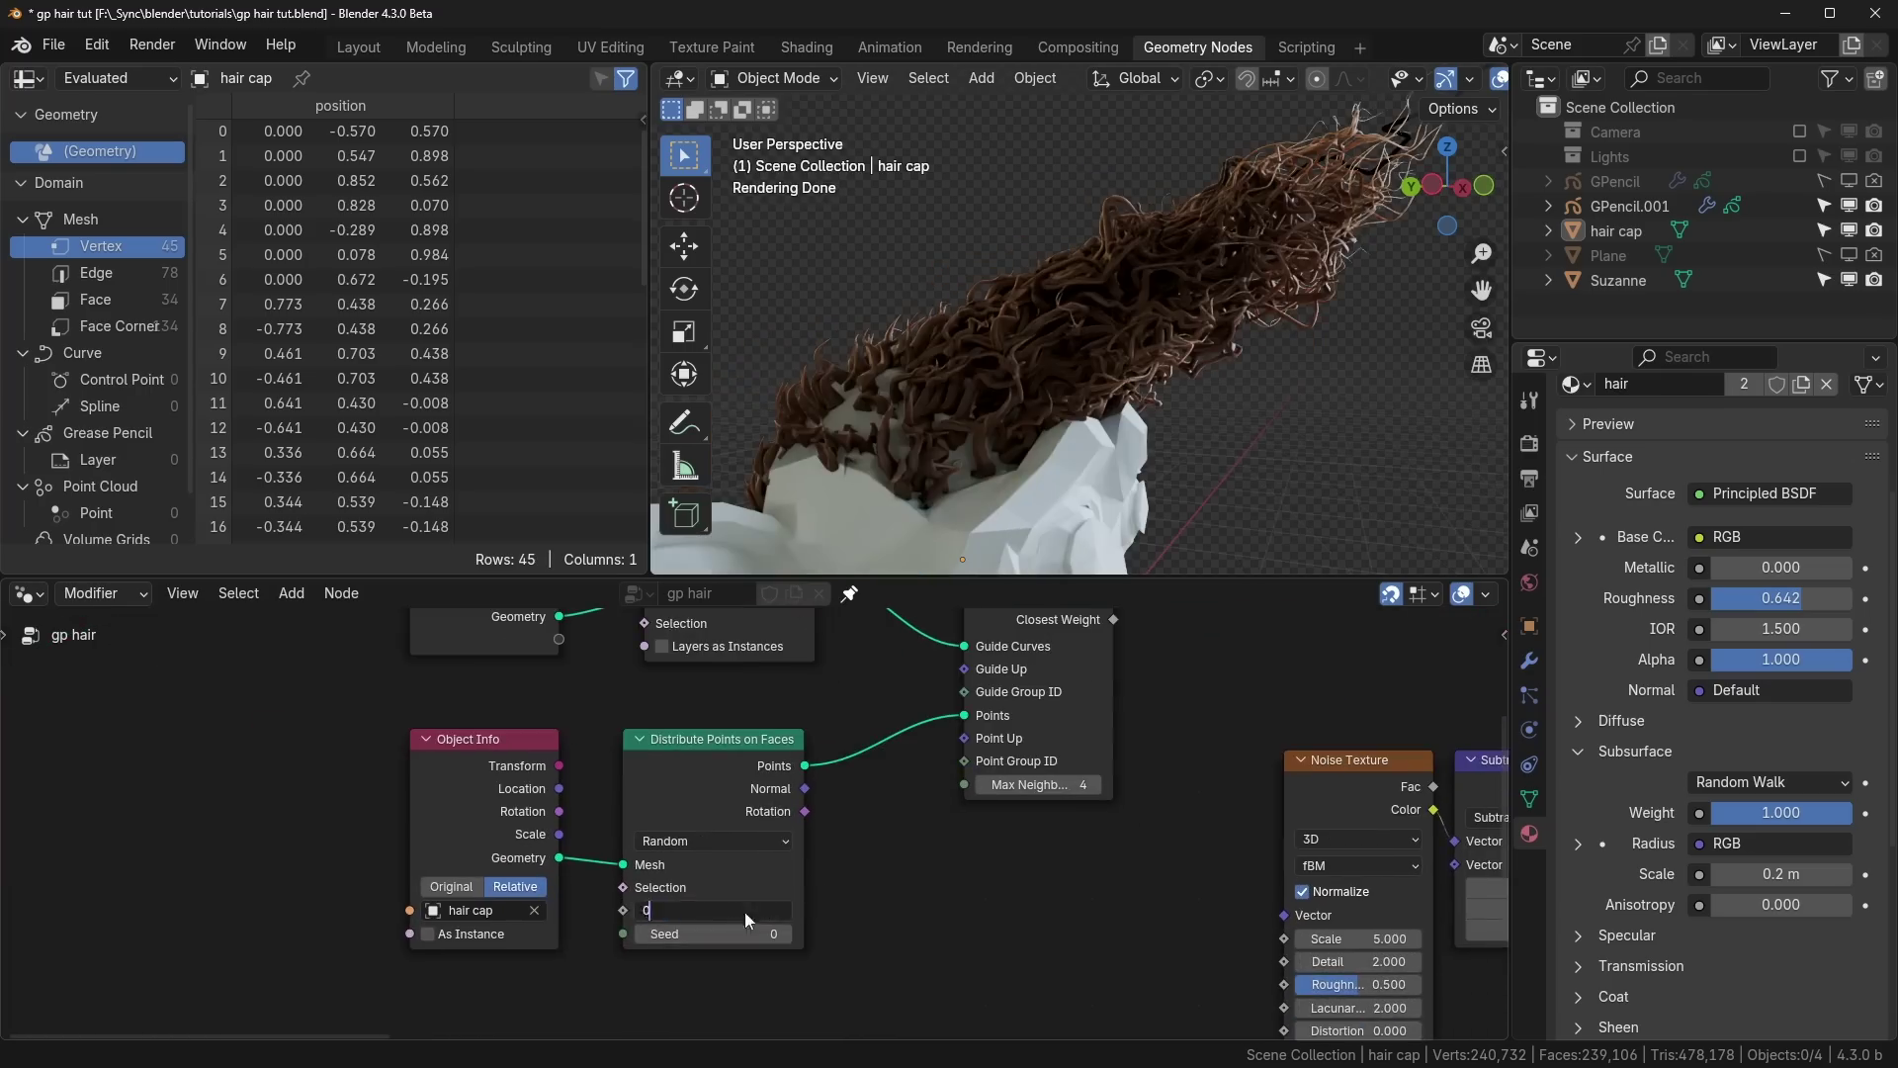
key(Return)
drag(733, 911, 827, 910)
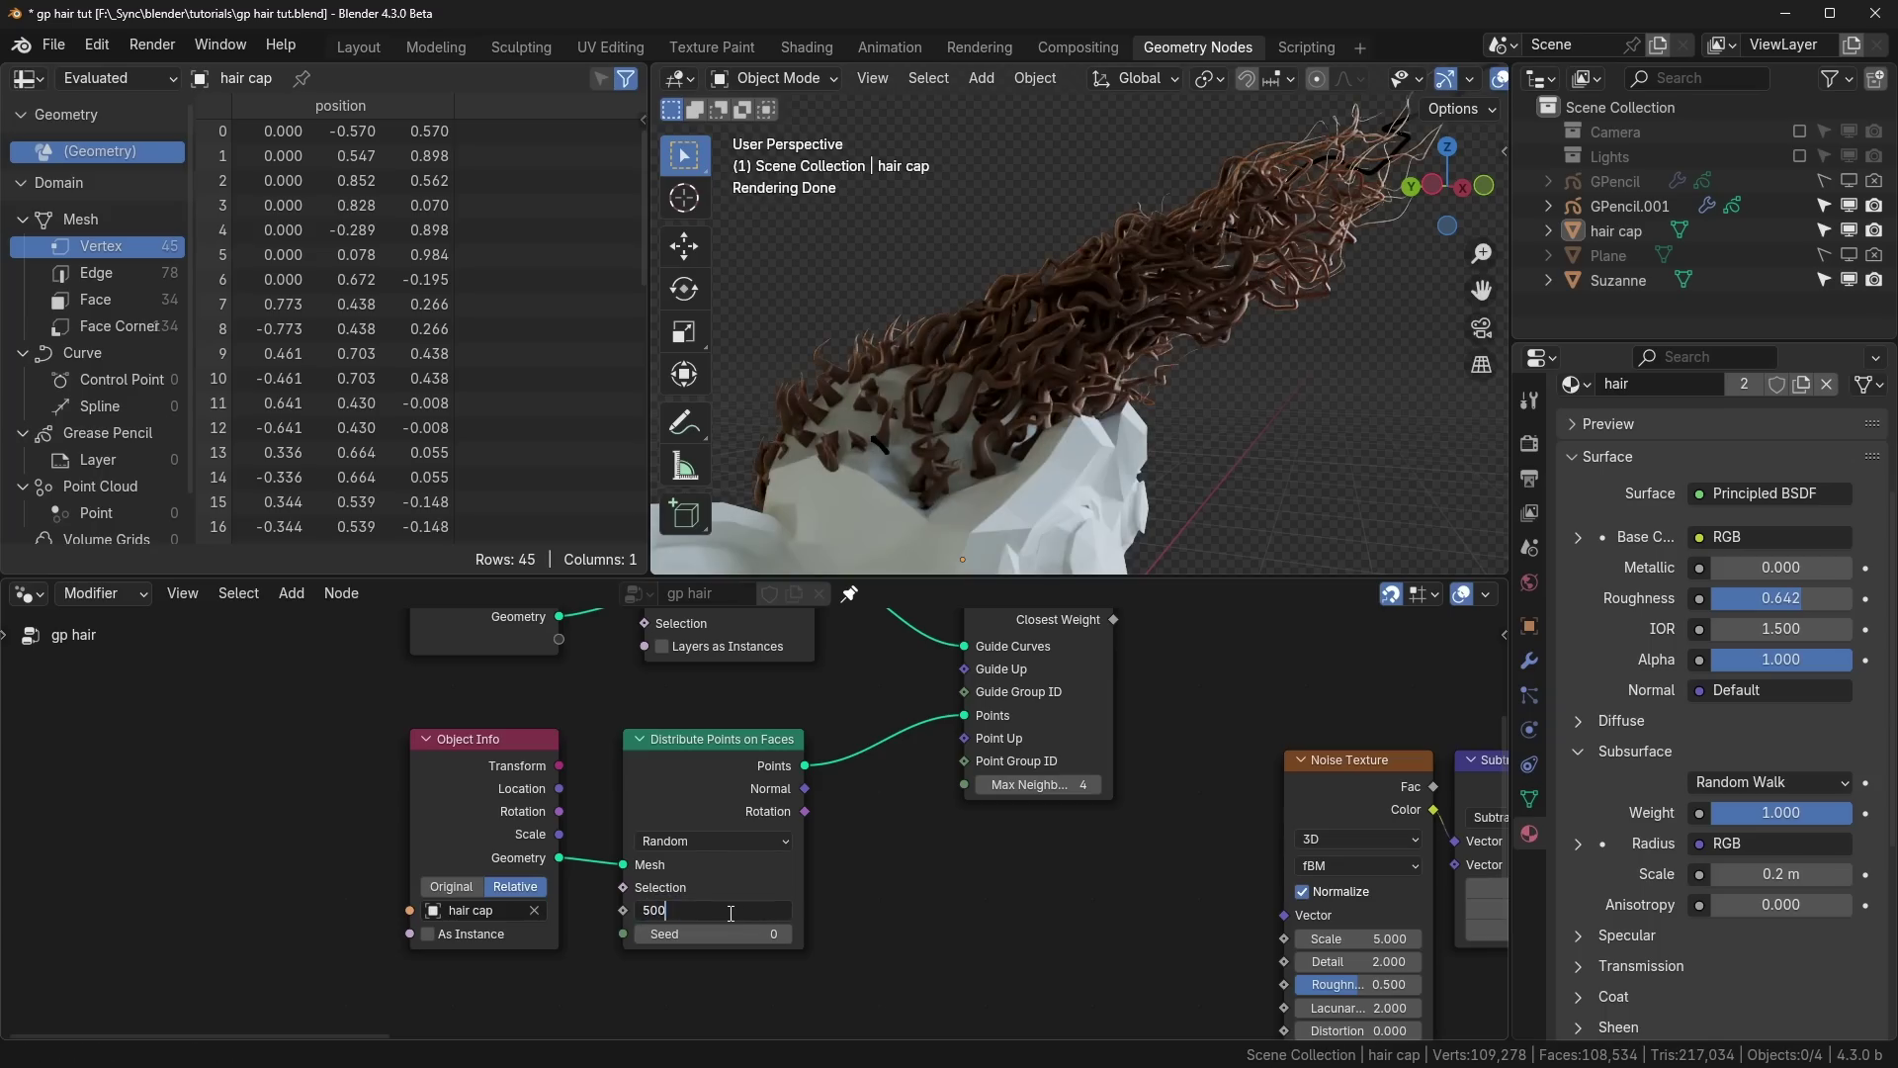
key(Return)
middle_drag(1075, 455, 1180, 458)
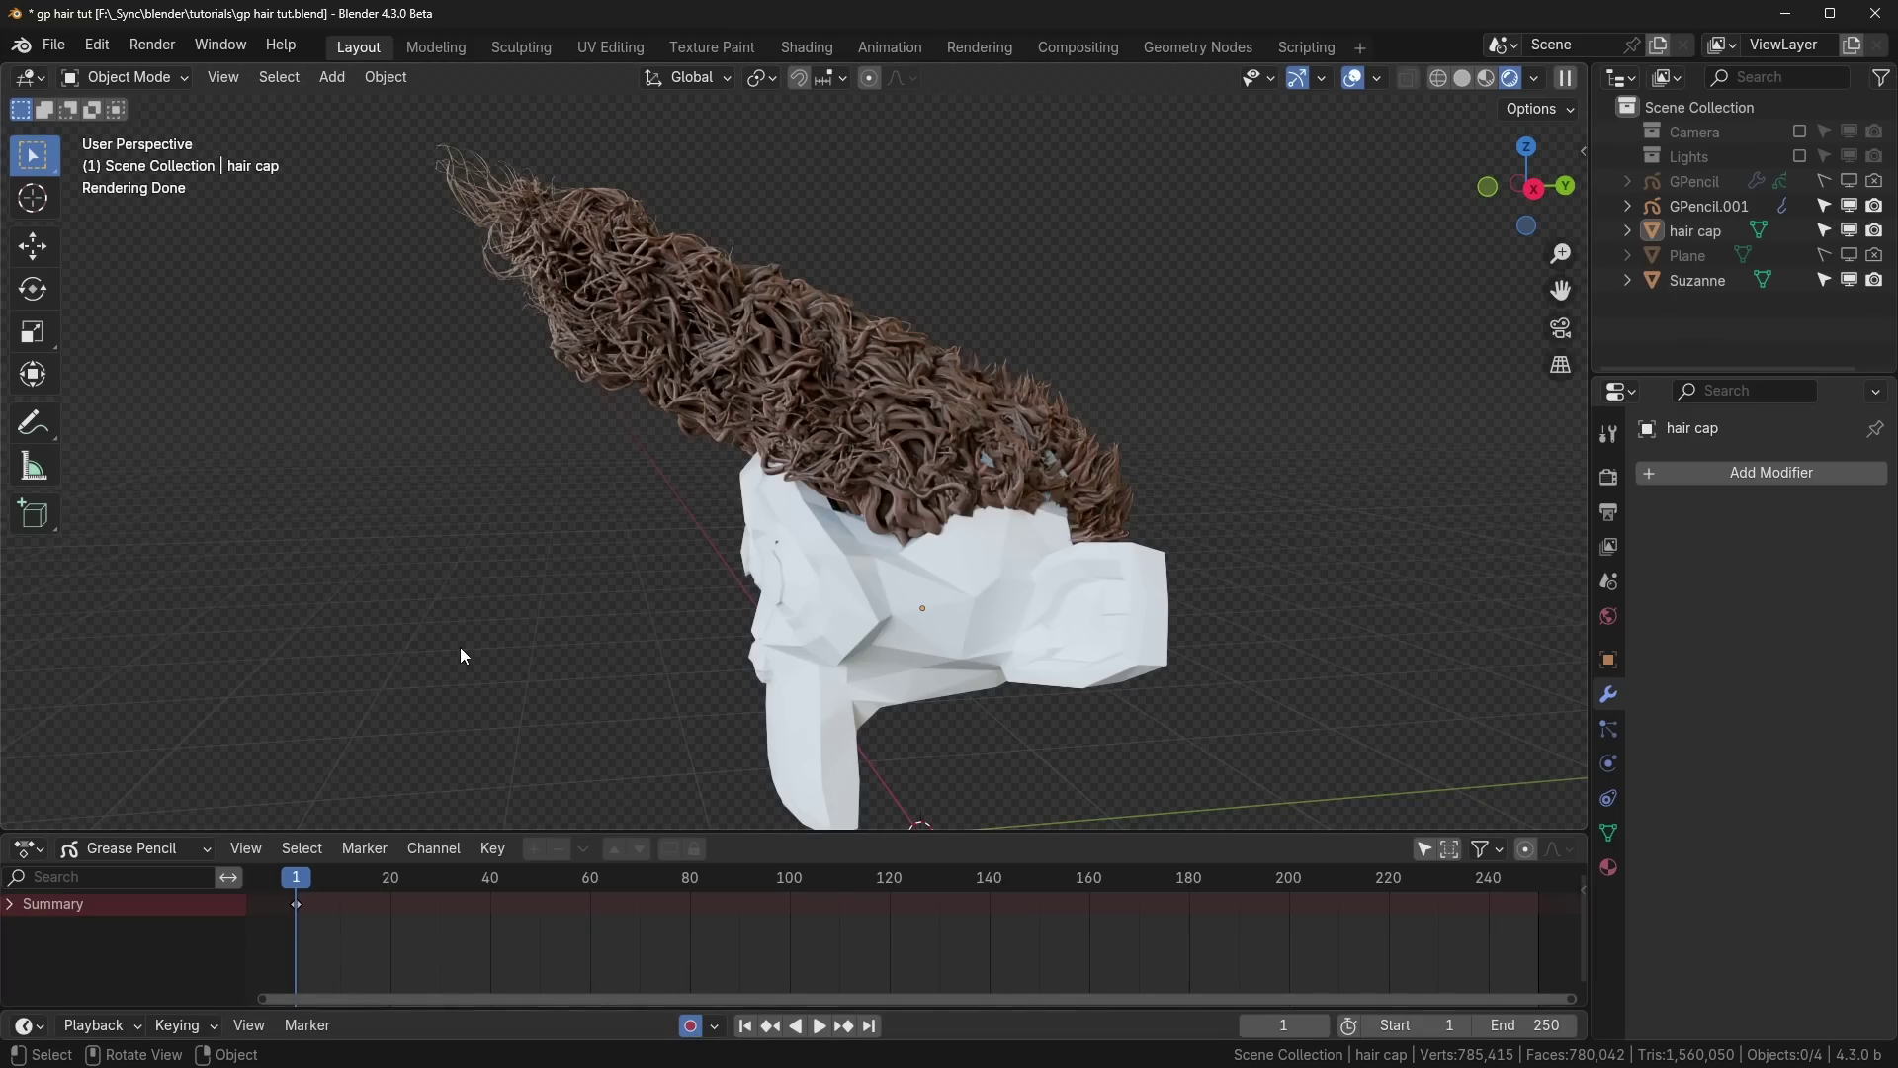
Step: Open GPencil.001 for stroke editing at frame 5 with its Geometry Nodes modifier hidden in Edit Mode
key(space)
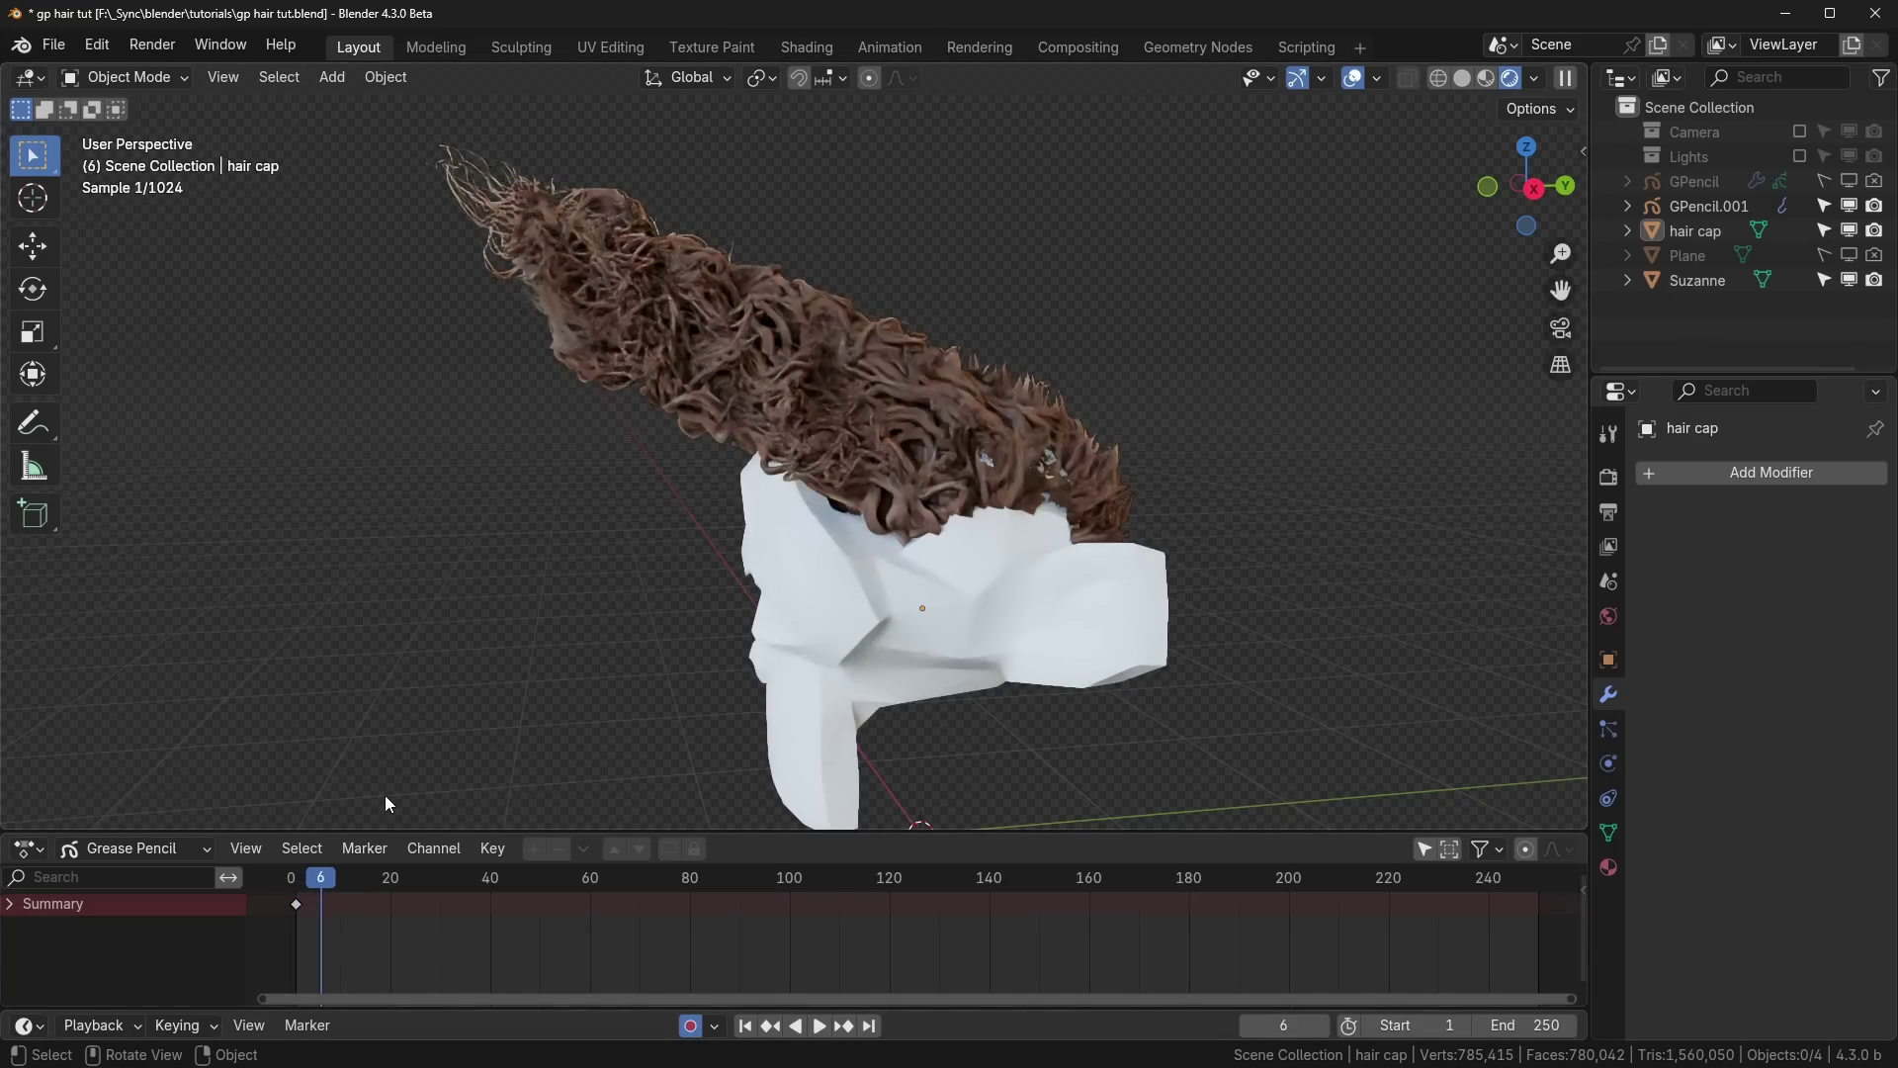
key(Escape)
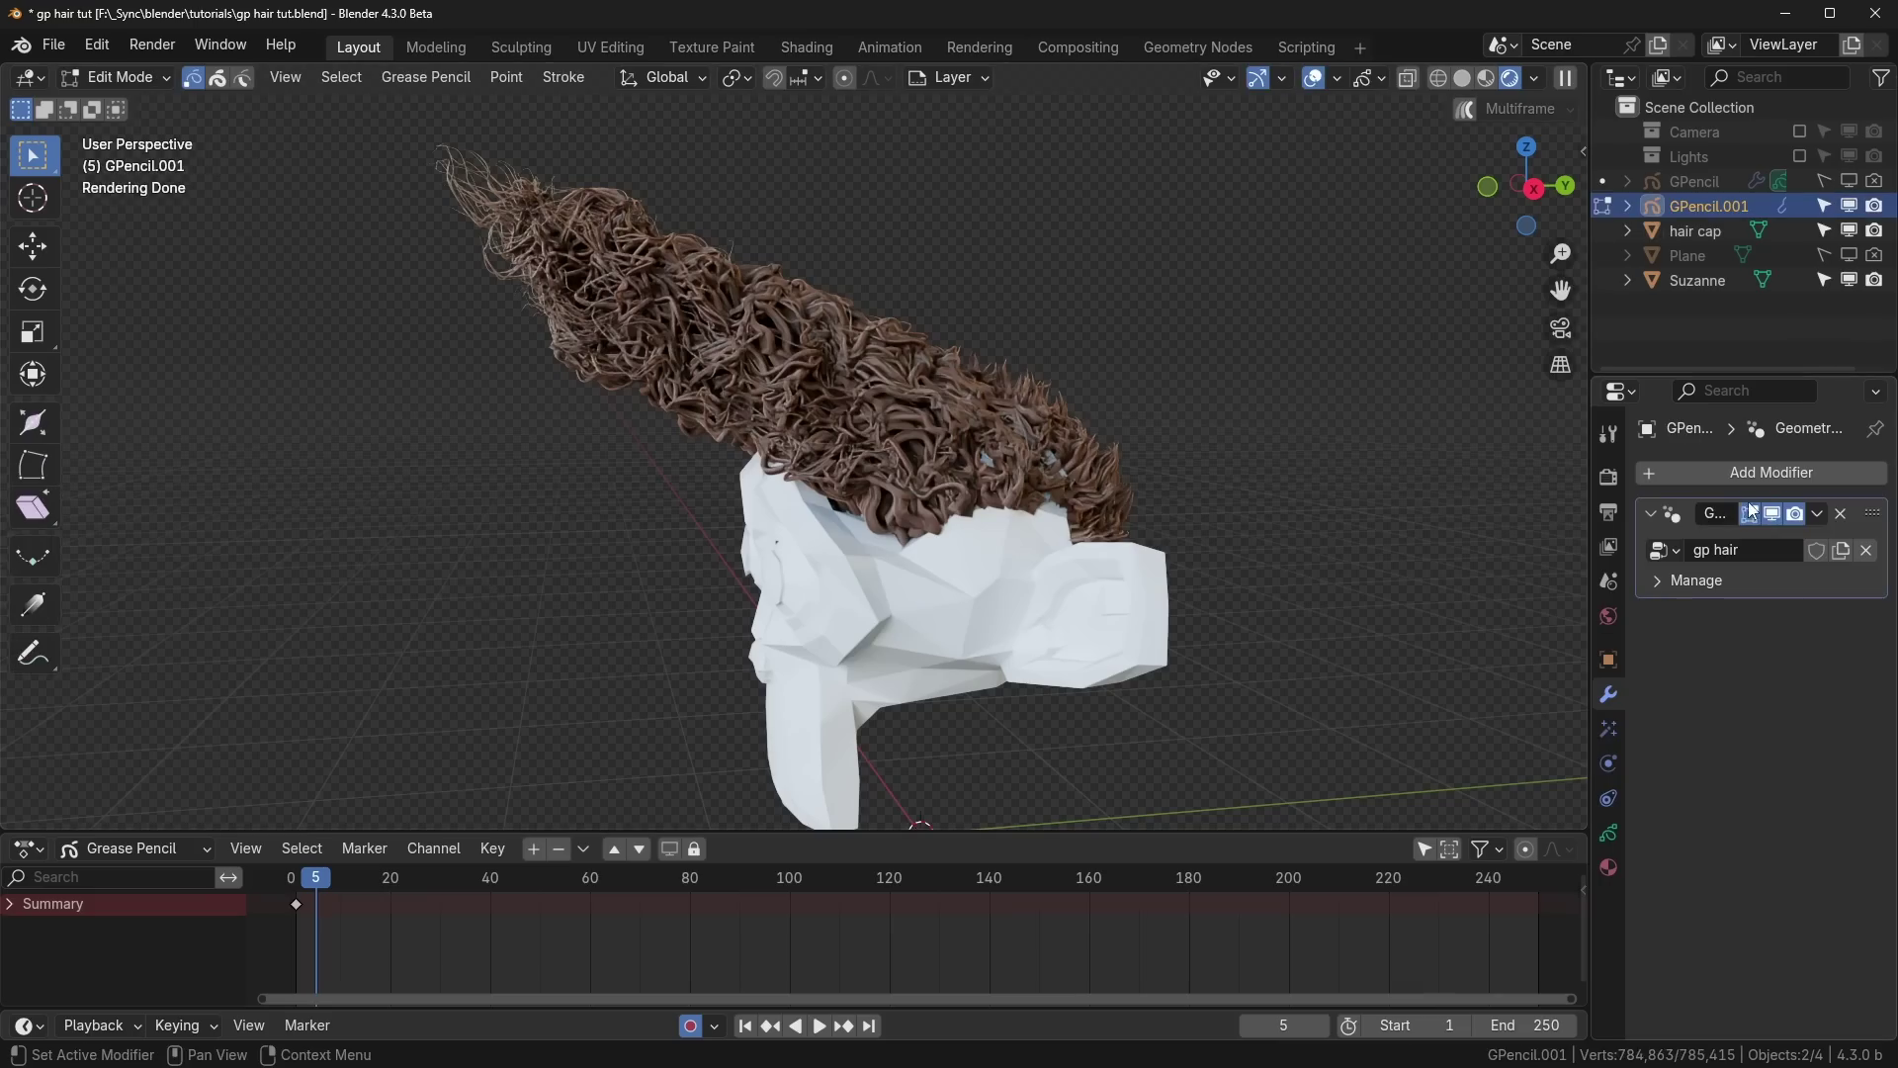
click(1749, 512)
middle_drag(712, 297, 752, 293)
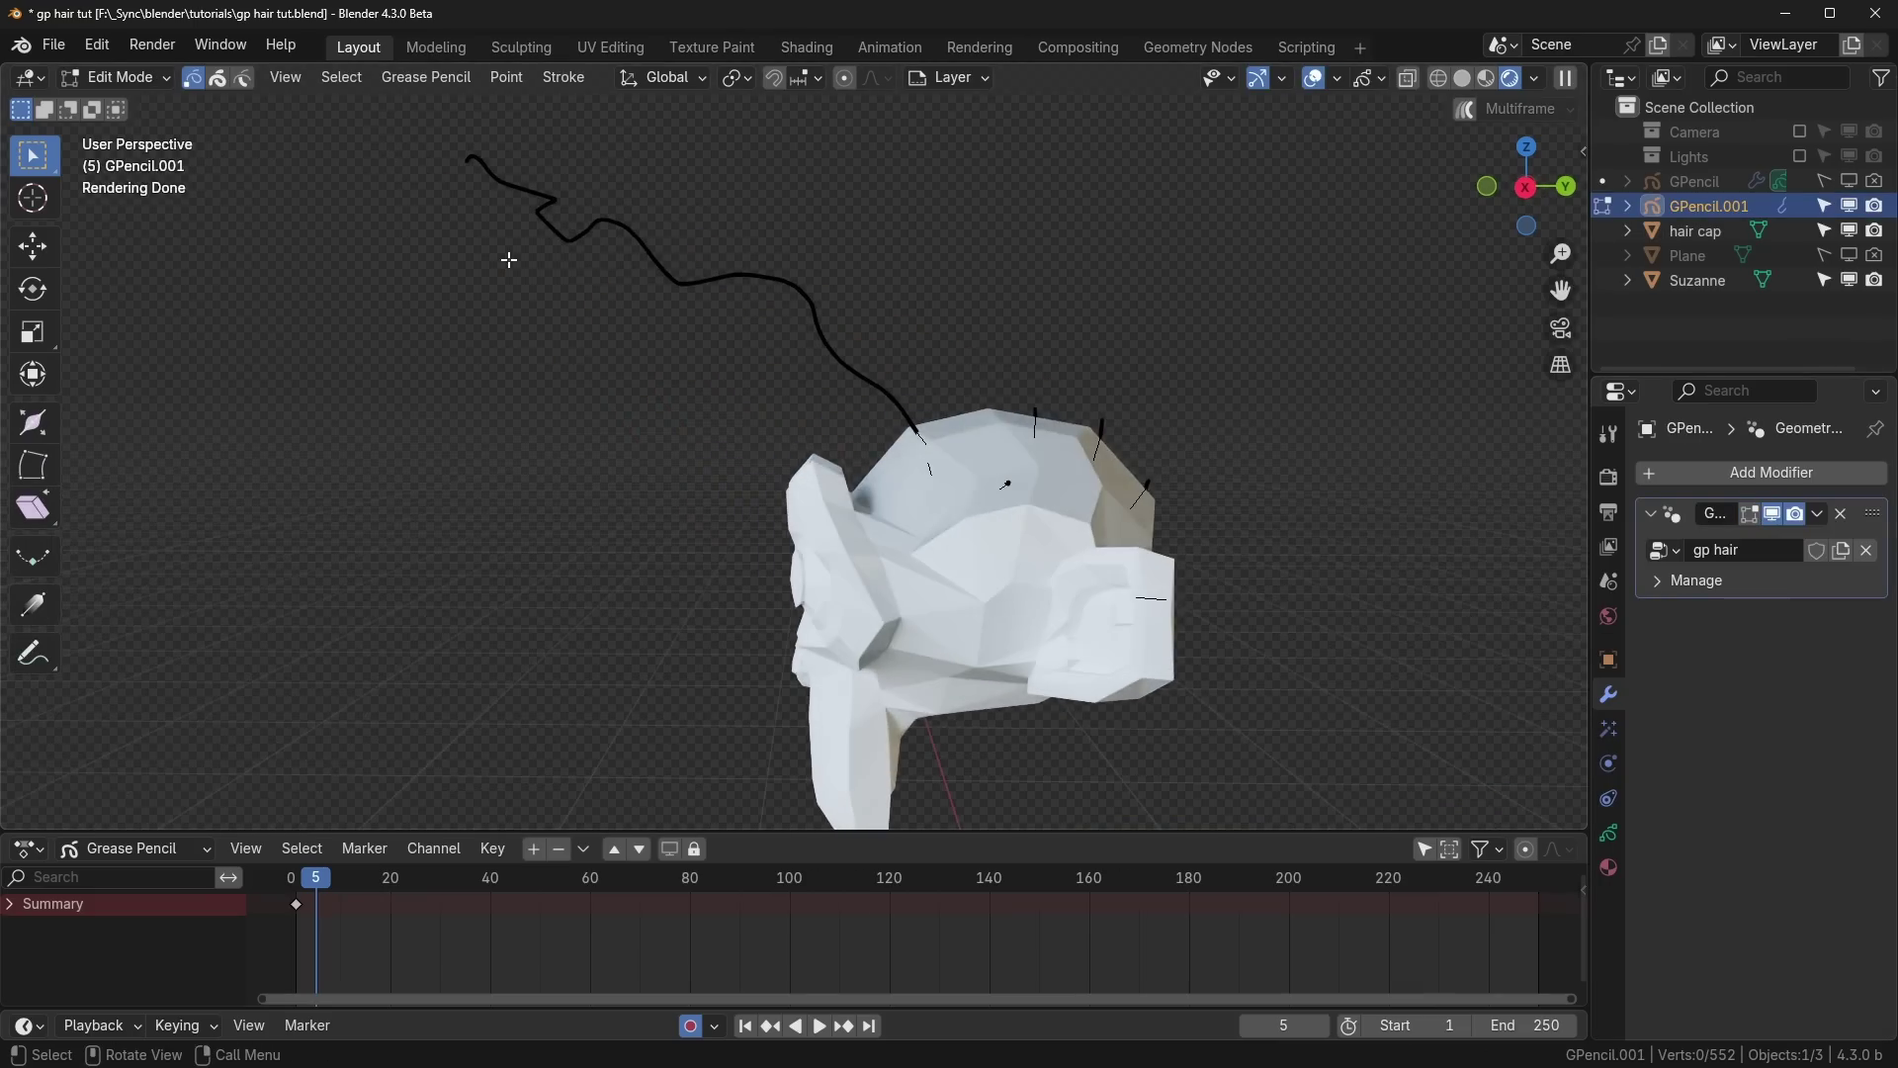
Step: Select the long guide stroke's tip points and use proportional editing to move and rotate them into a new pose at frame 5
middle_drag(509, 259, 491, 157)
mouse_move(493, 158)
mouse_down()
mouse_move(615, 275)
mouse_move(559, 251)
mouse_up()
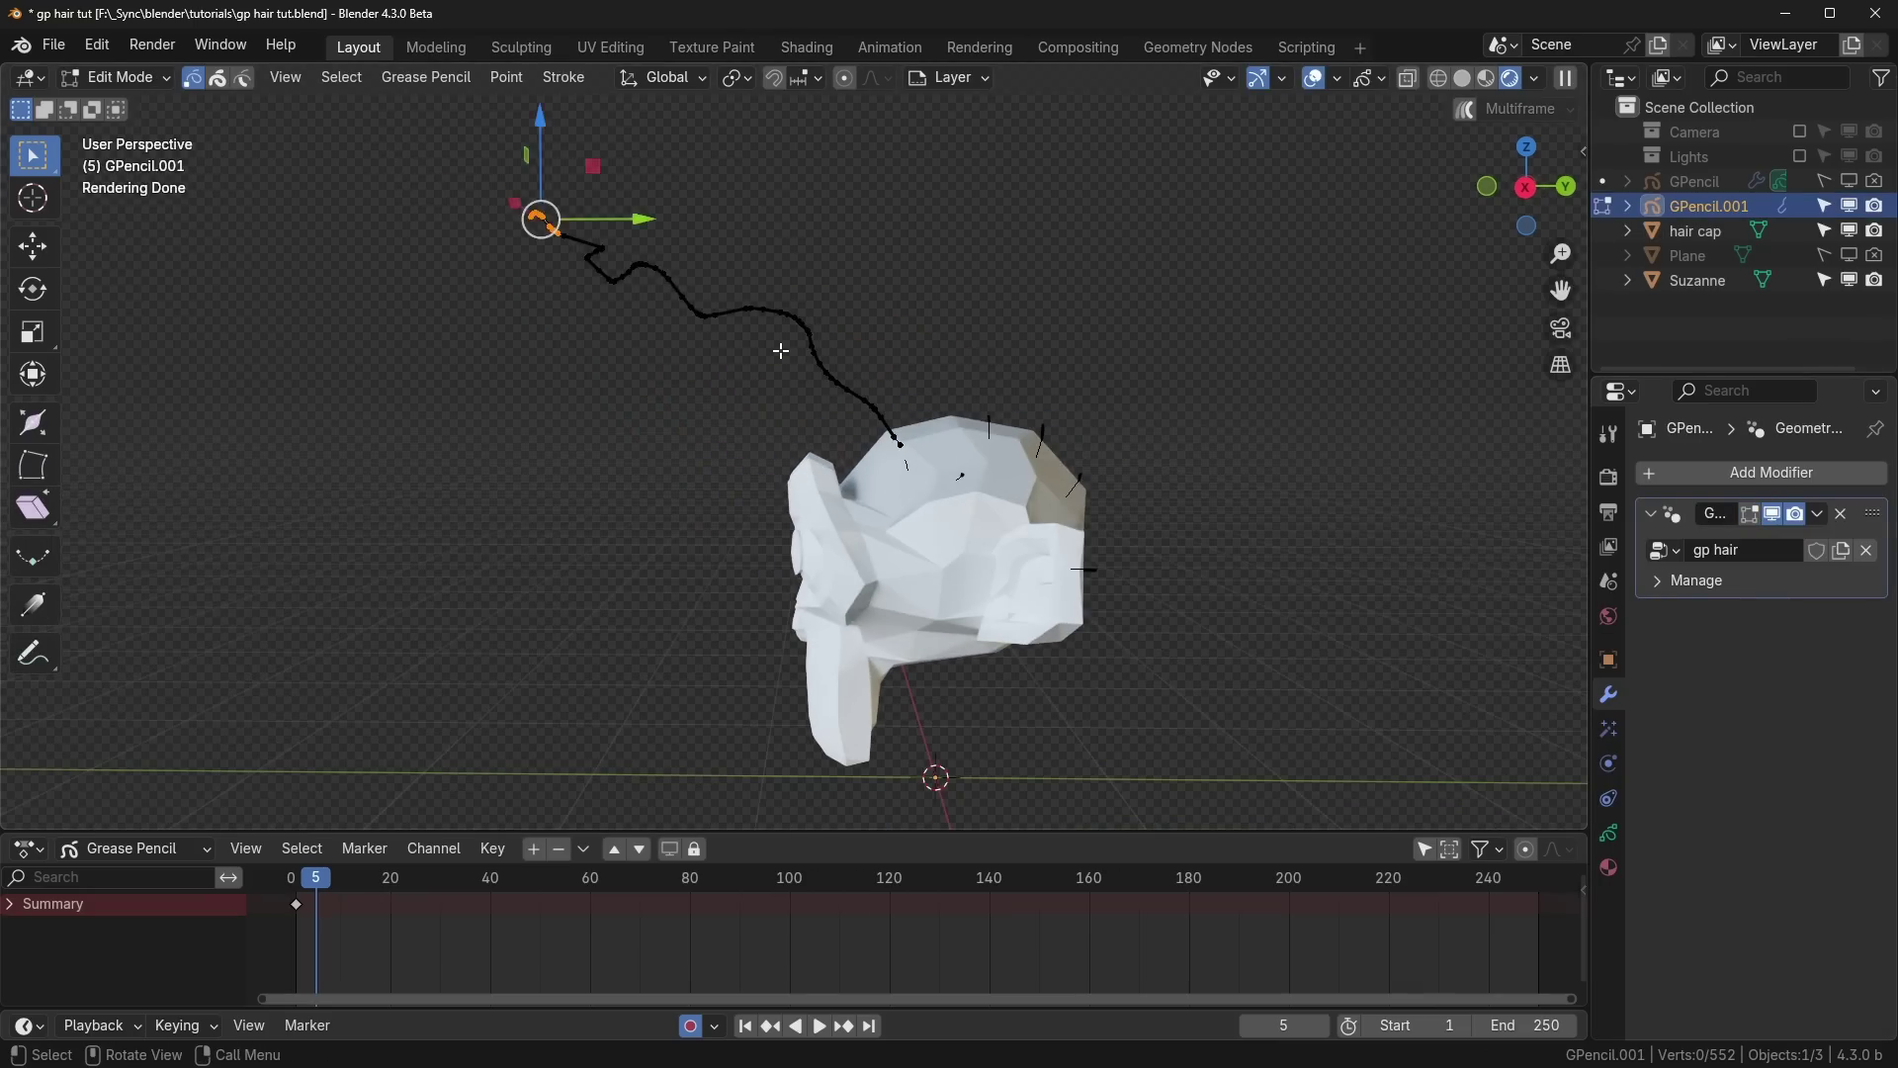
scroll(781, 347, up, 1)
middle_drag(812, 280, 821, 374)
key(g)
click(910, 418)
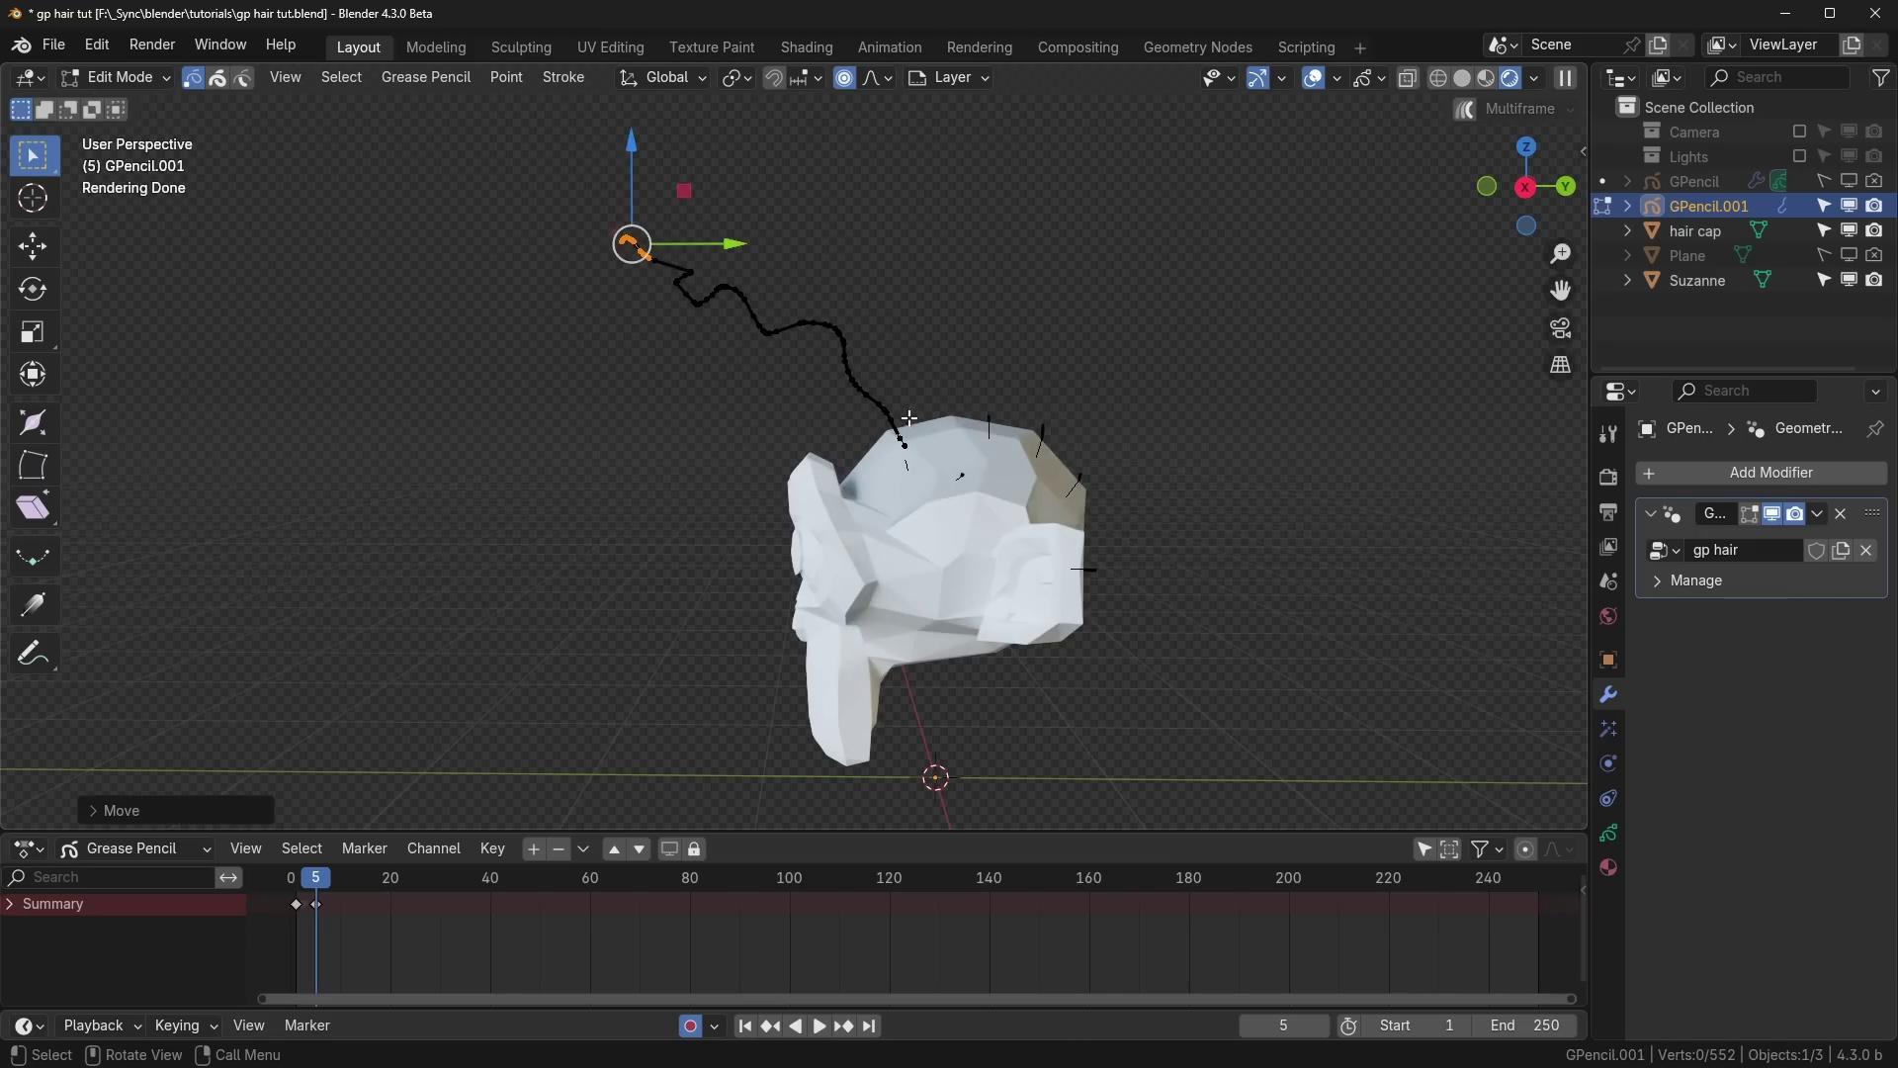
key(r)
click(999, 555)
key(g)
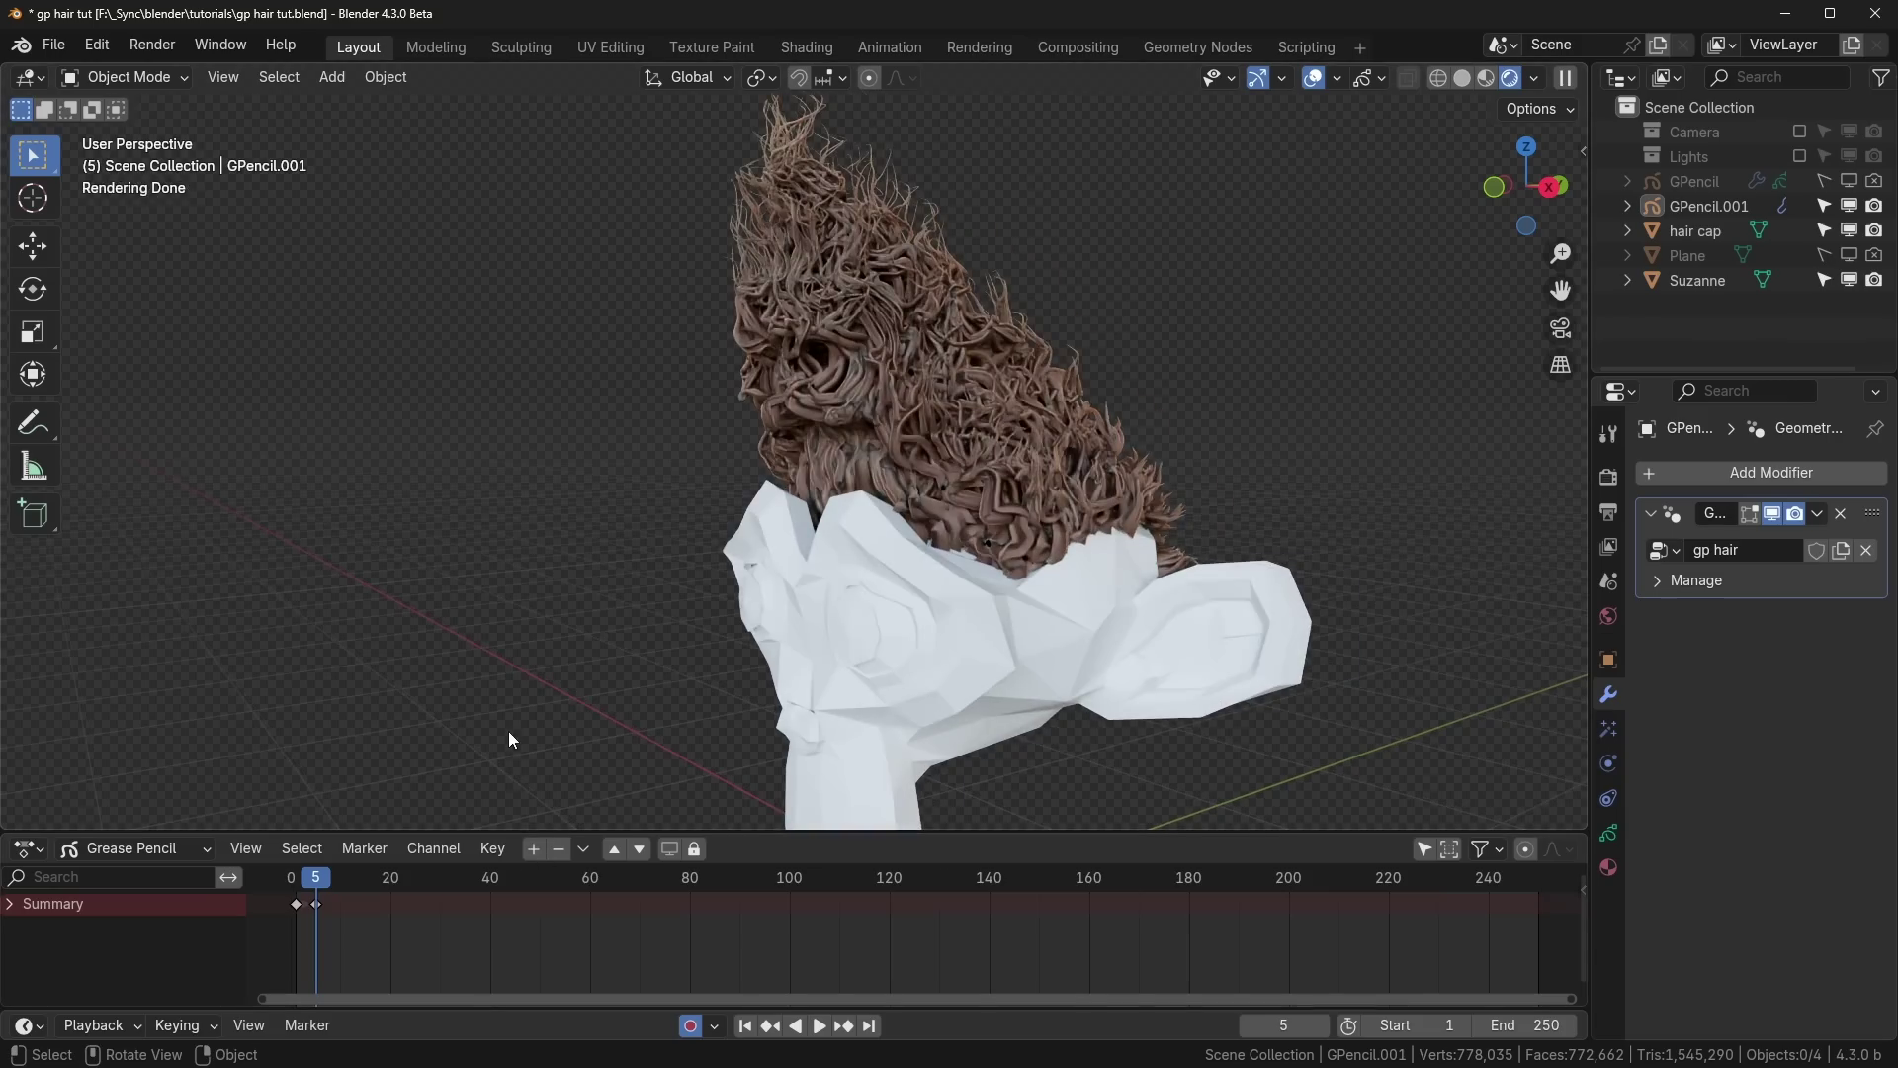
Step: Return to frame 1 and select the GPencil.001 hair in Solid viewport shading
key(shift+Left)
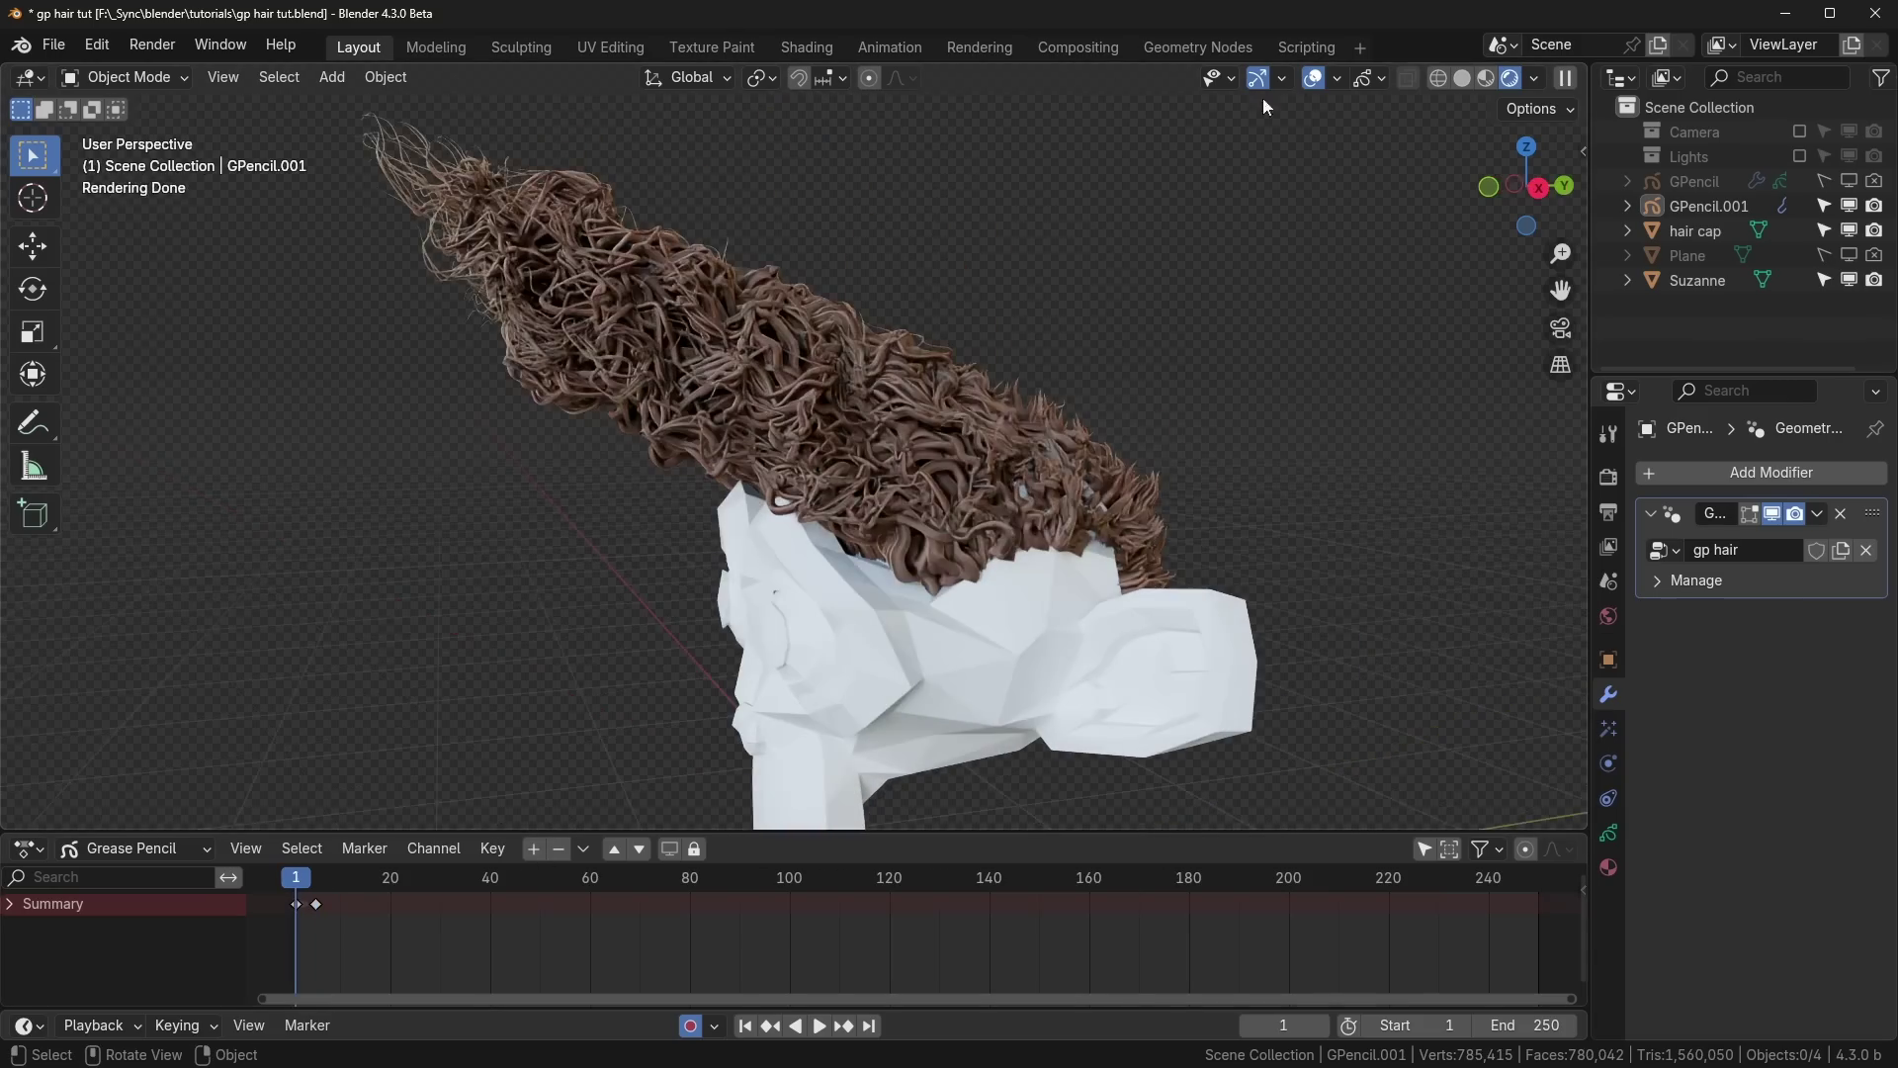
click(1462, 78)
middle_drag(1029, 435, 940, 420)
click(741, 363)
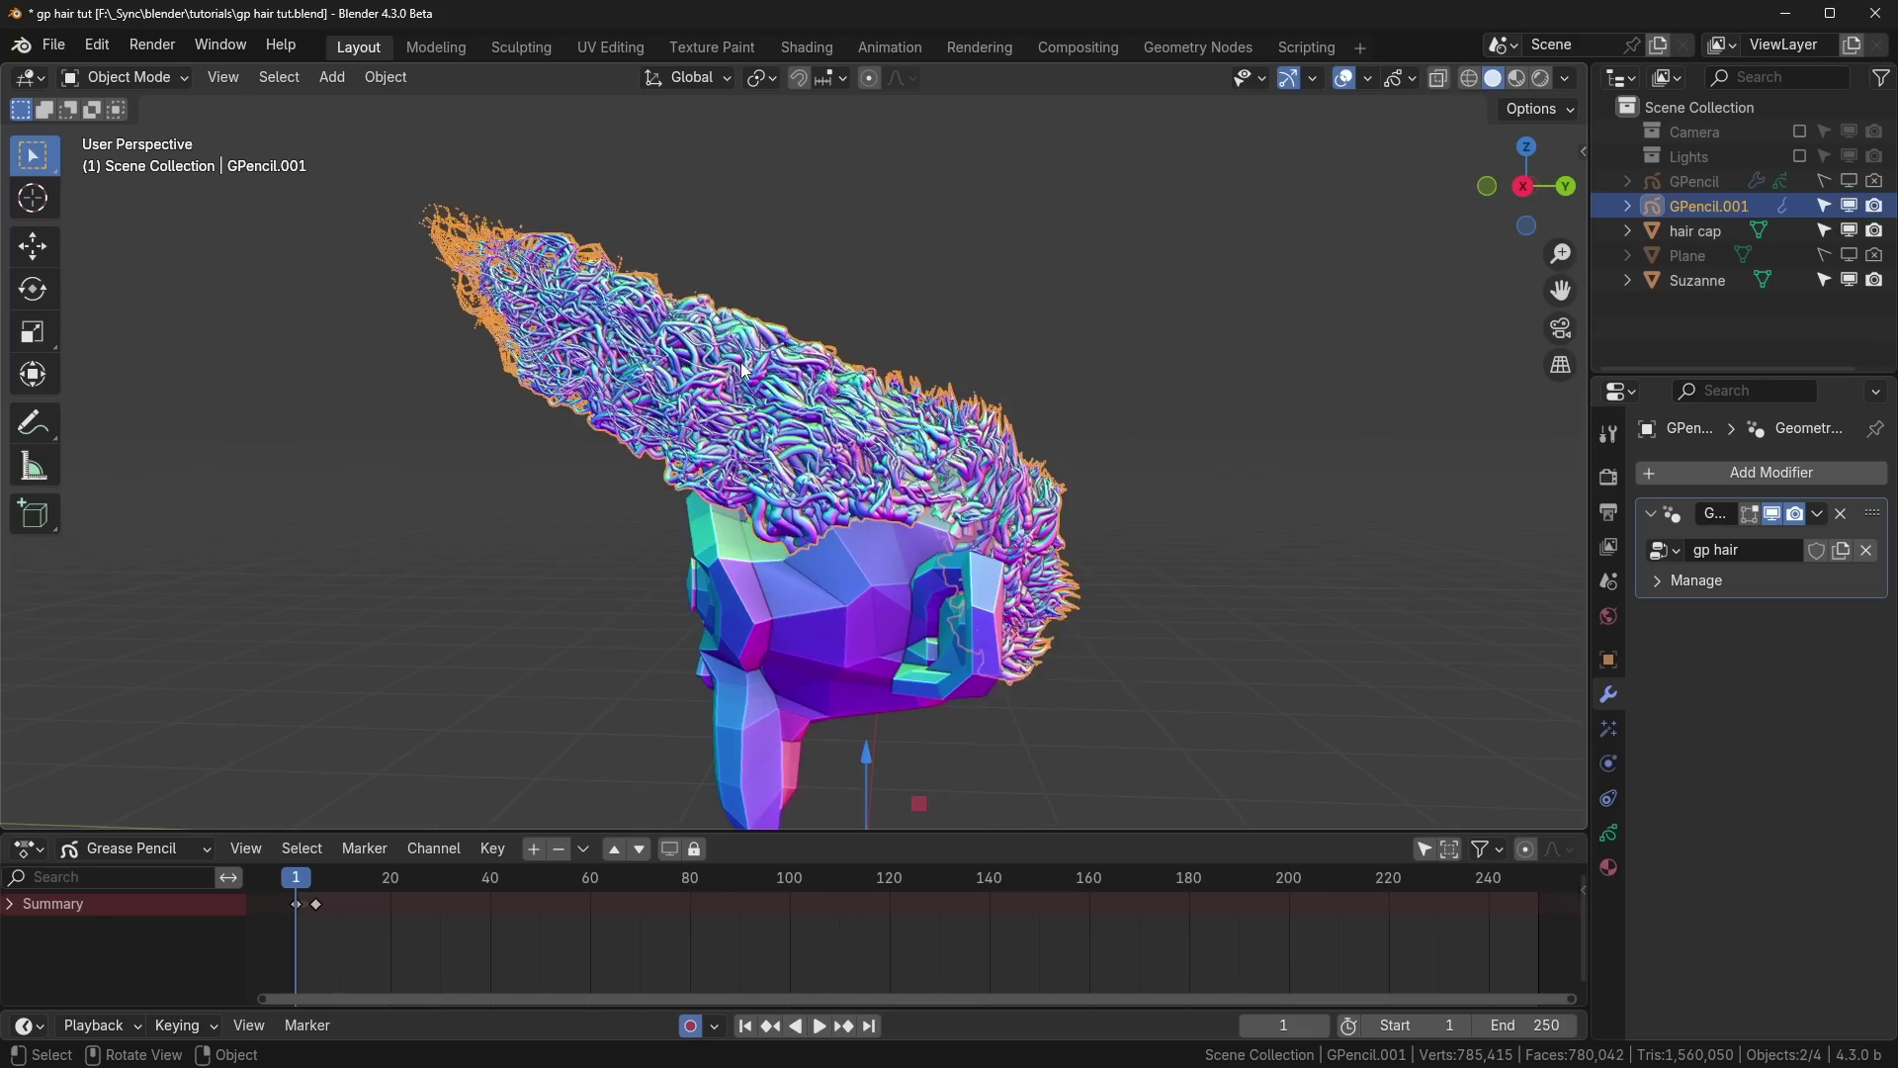
Step: Open GPencil.001 for stroke editing with its Geometry Nodes modifier shown in Edit Mode, and try moving the tip points
key(Tab)
shift+middle_drag(740, 363, 828, 357)
click(1749, 513)
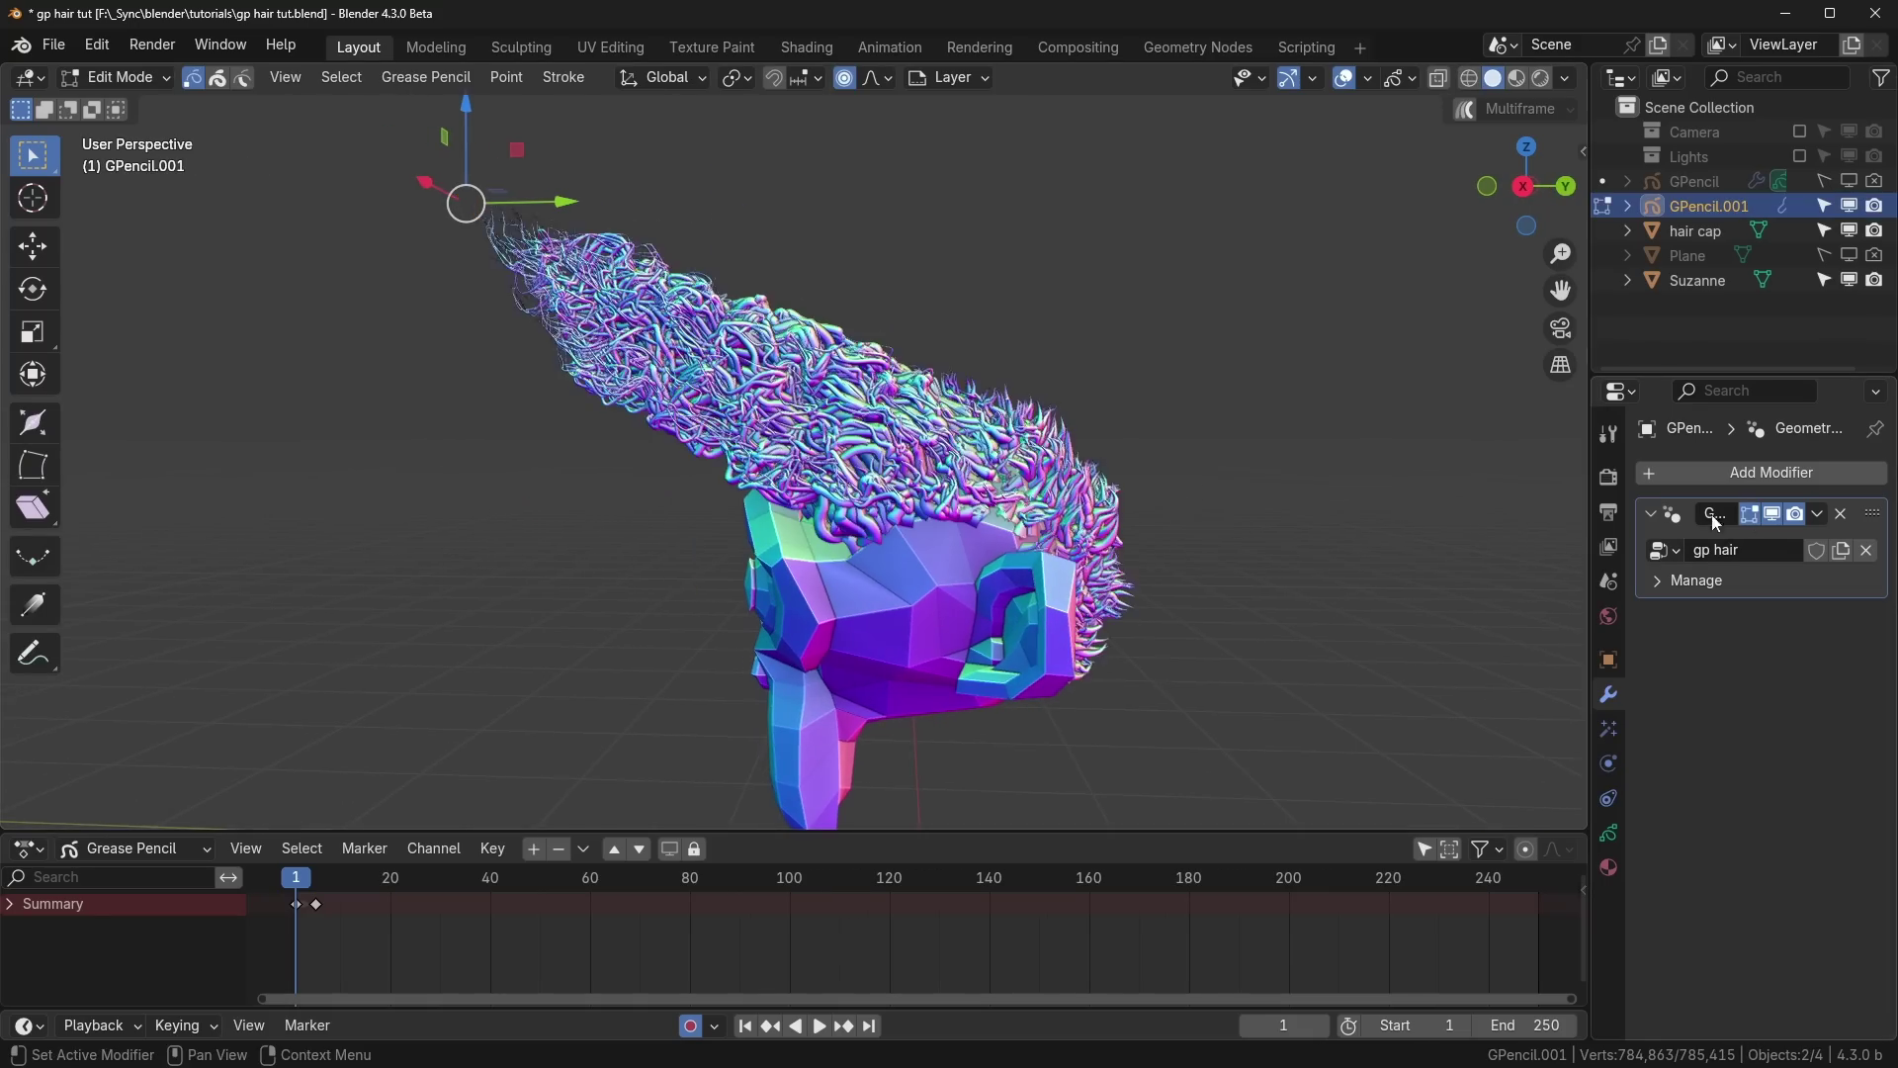
shift+middle_drag(735, 394, 781, 399)
key(g)
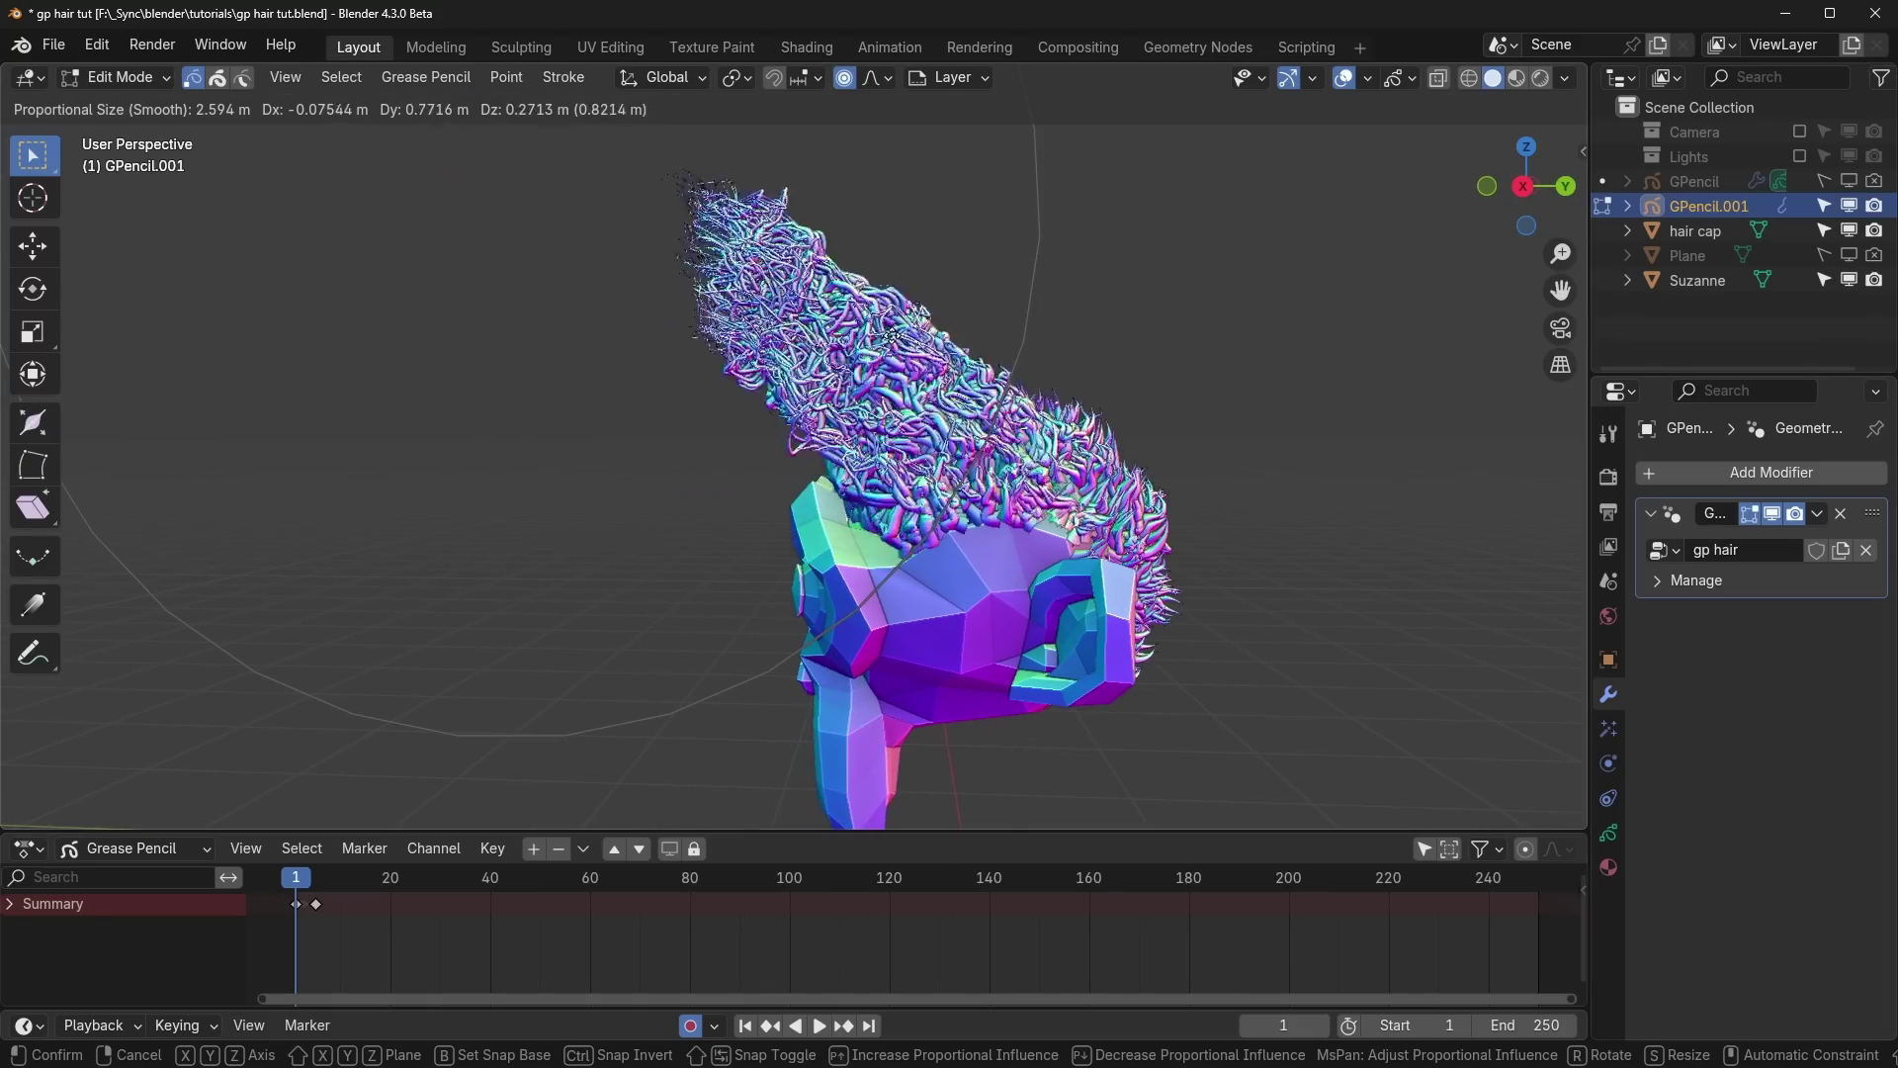
right_click(852, 397)
key(ctrl+space)
key(ctrl+space)
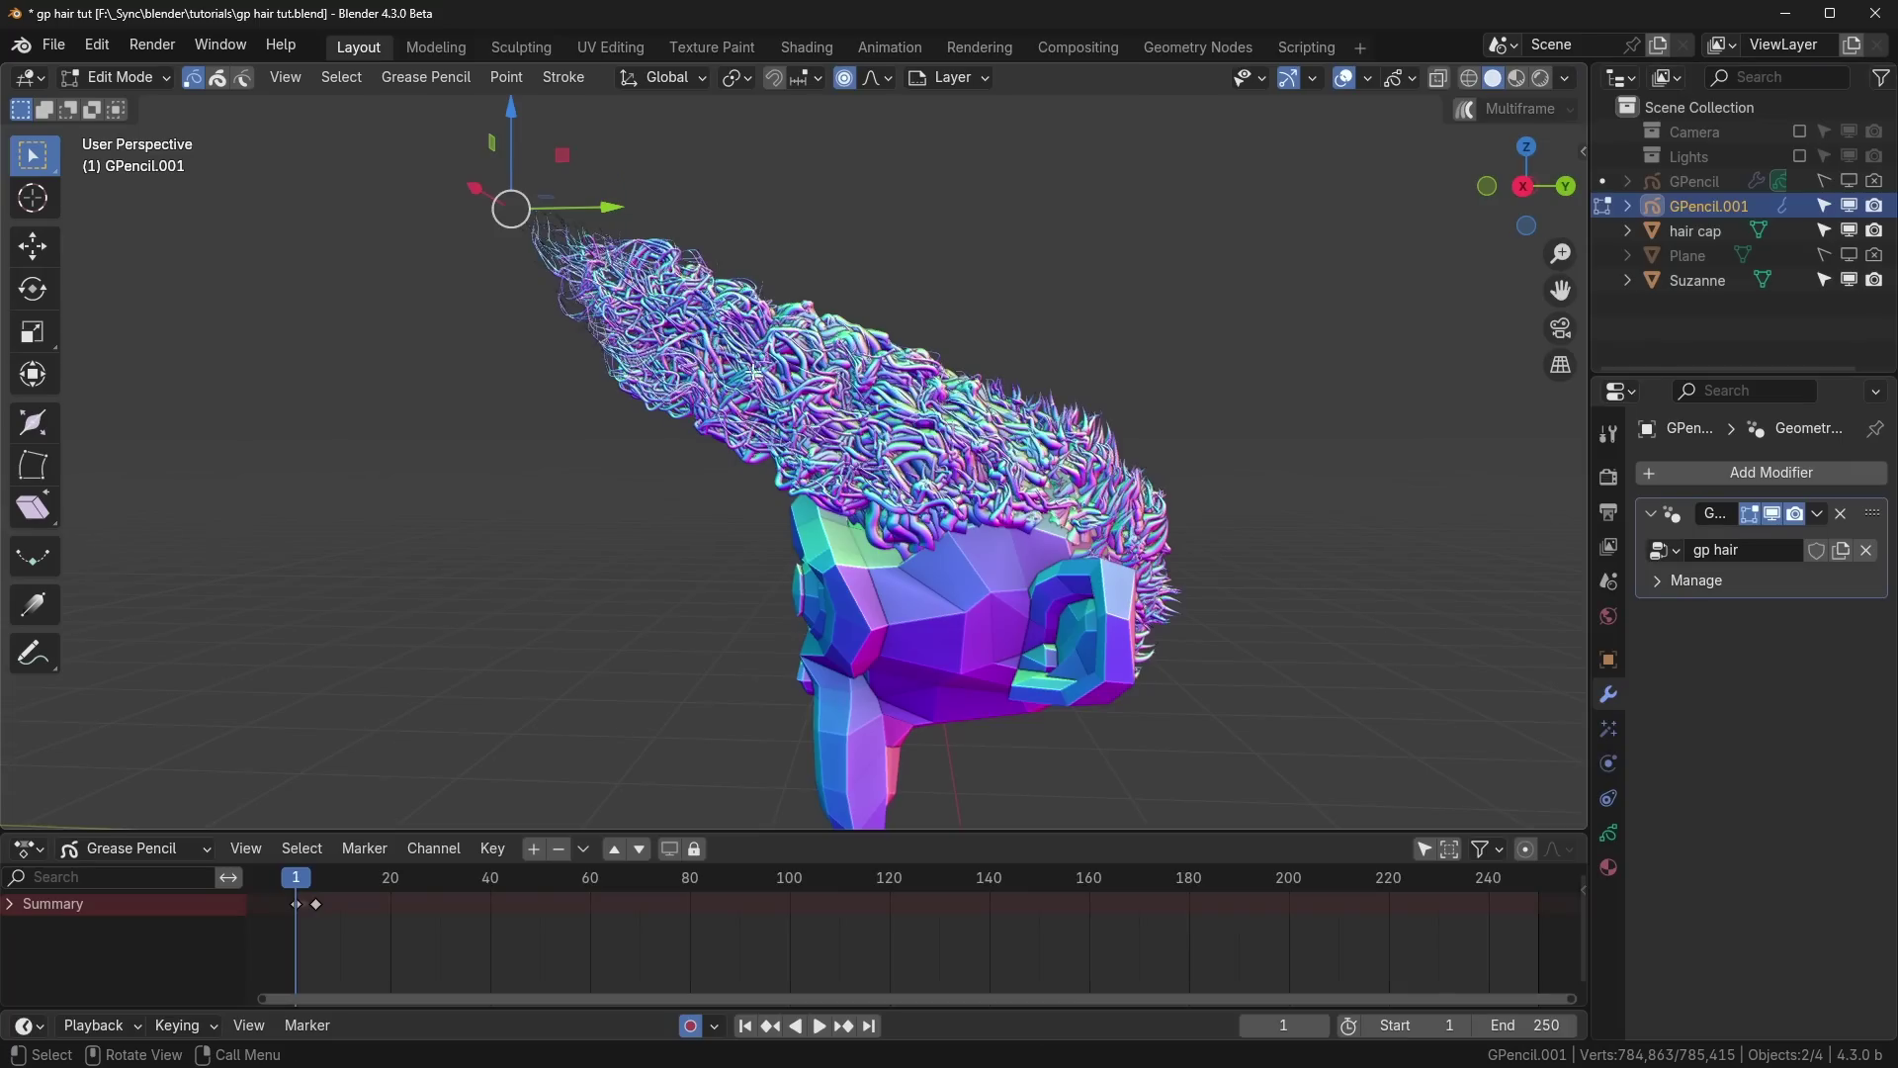
Step: In the gp hair node tree, set the Noise Texture's Detail to 0 and return to the Layout workspace
click(823, 46)
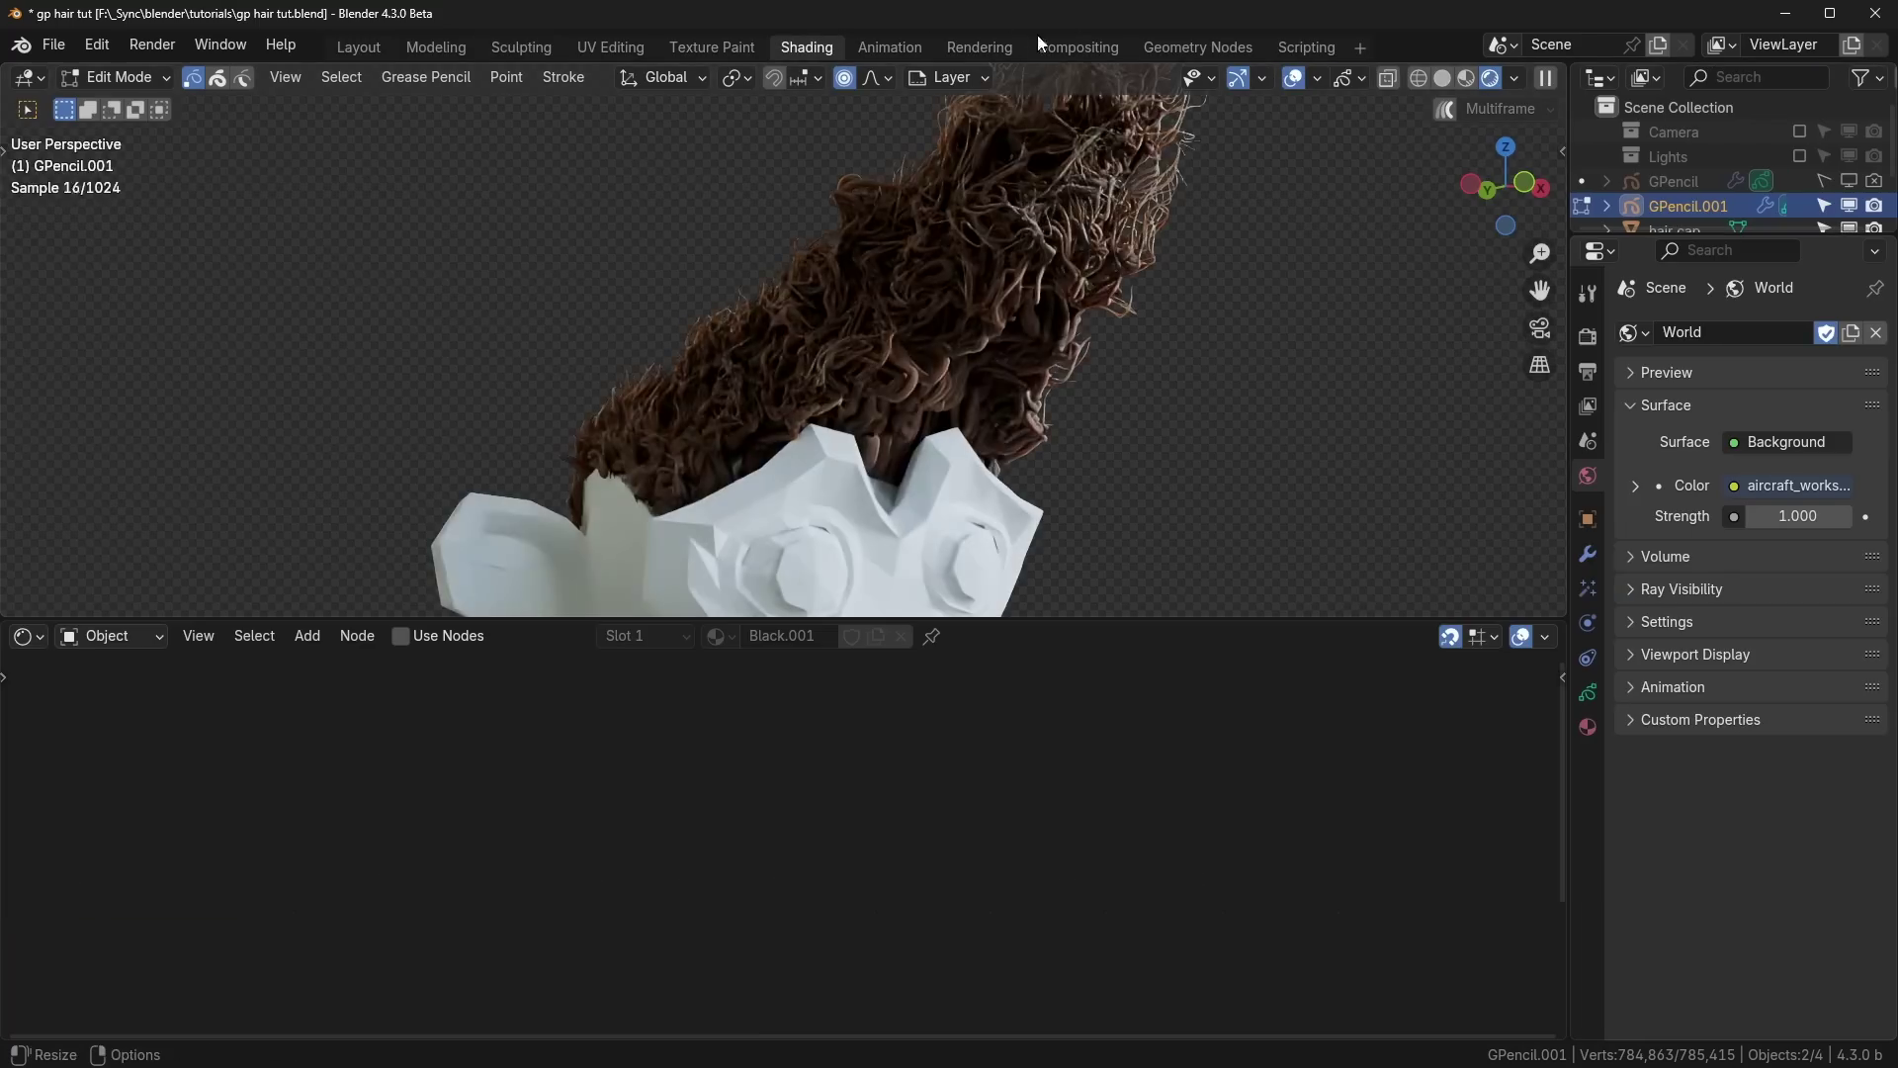
click(1200, 46)
middle_drag(98, 938, 1005, 797)
middle_drag(454, 830, 1155, 786)
middle_drag(142, 977, 736, 801)
drag(754, 863, 695, 863)
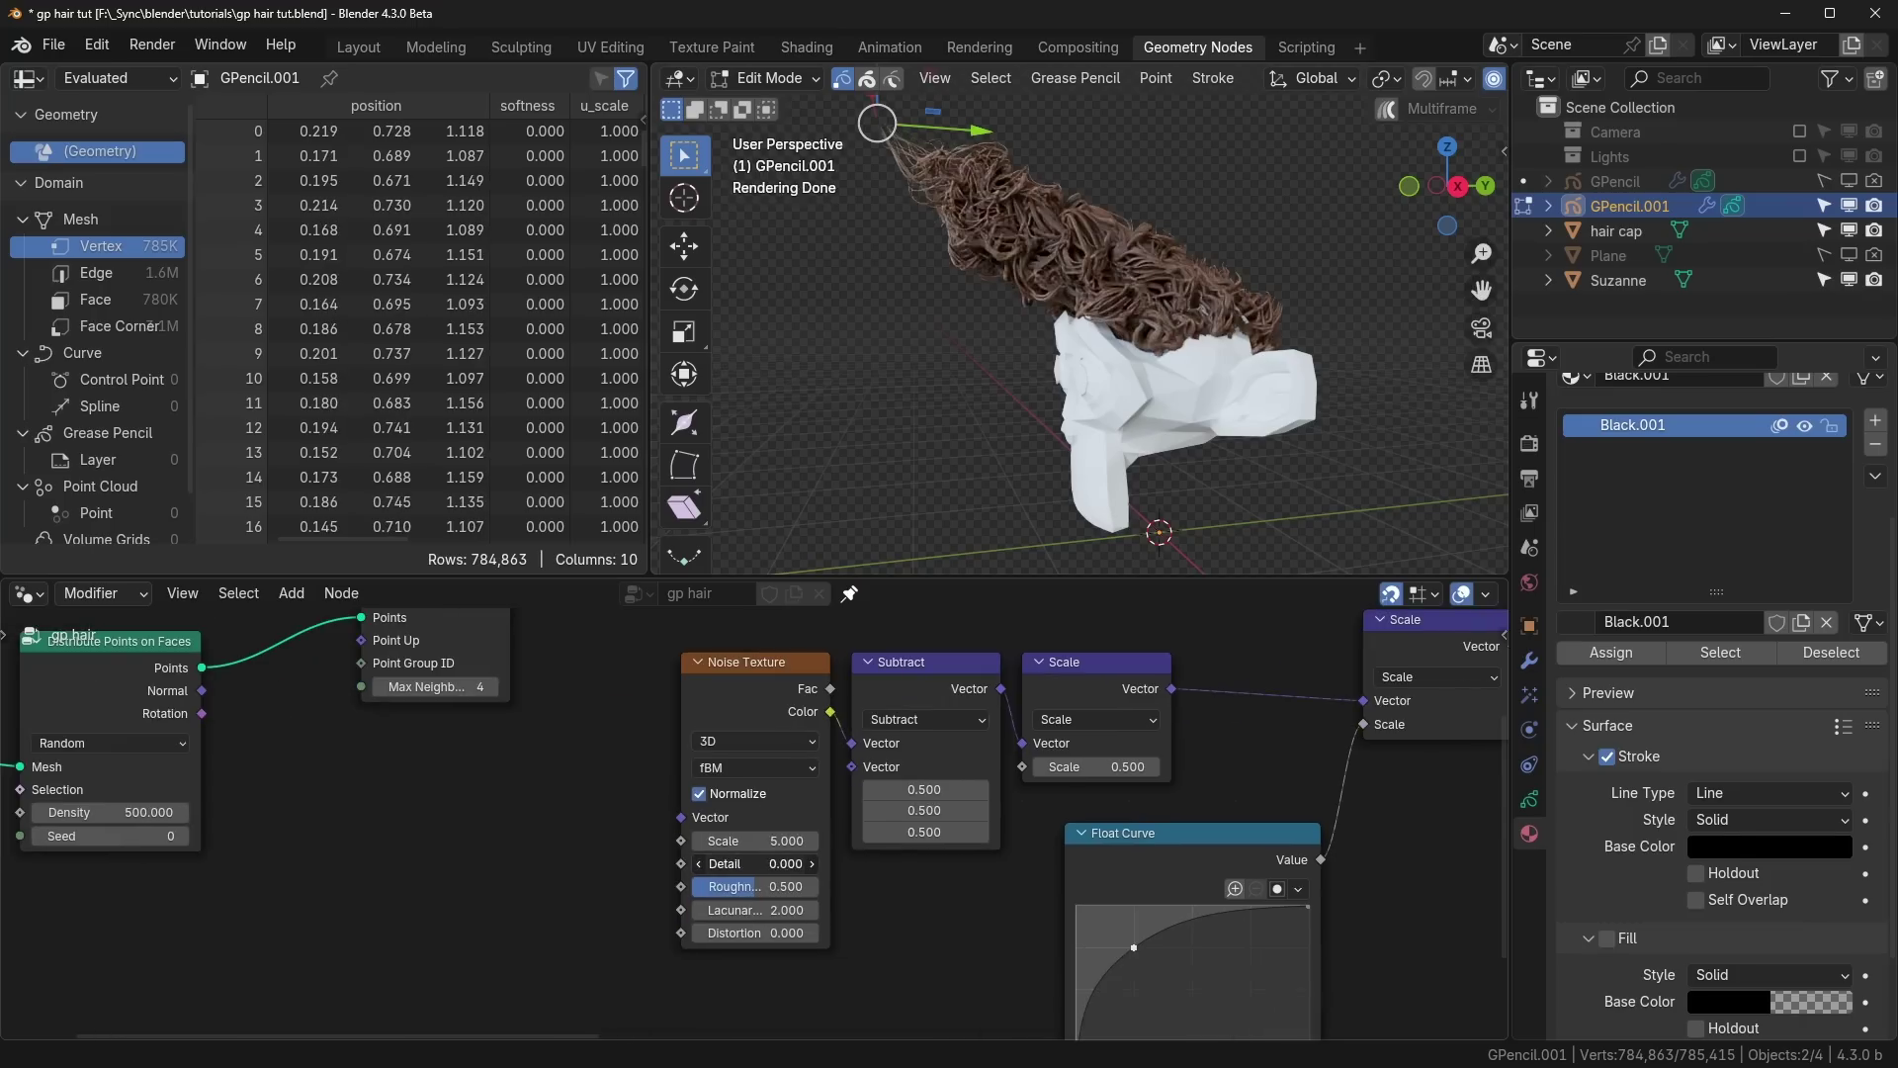
click(358, 47)
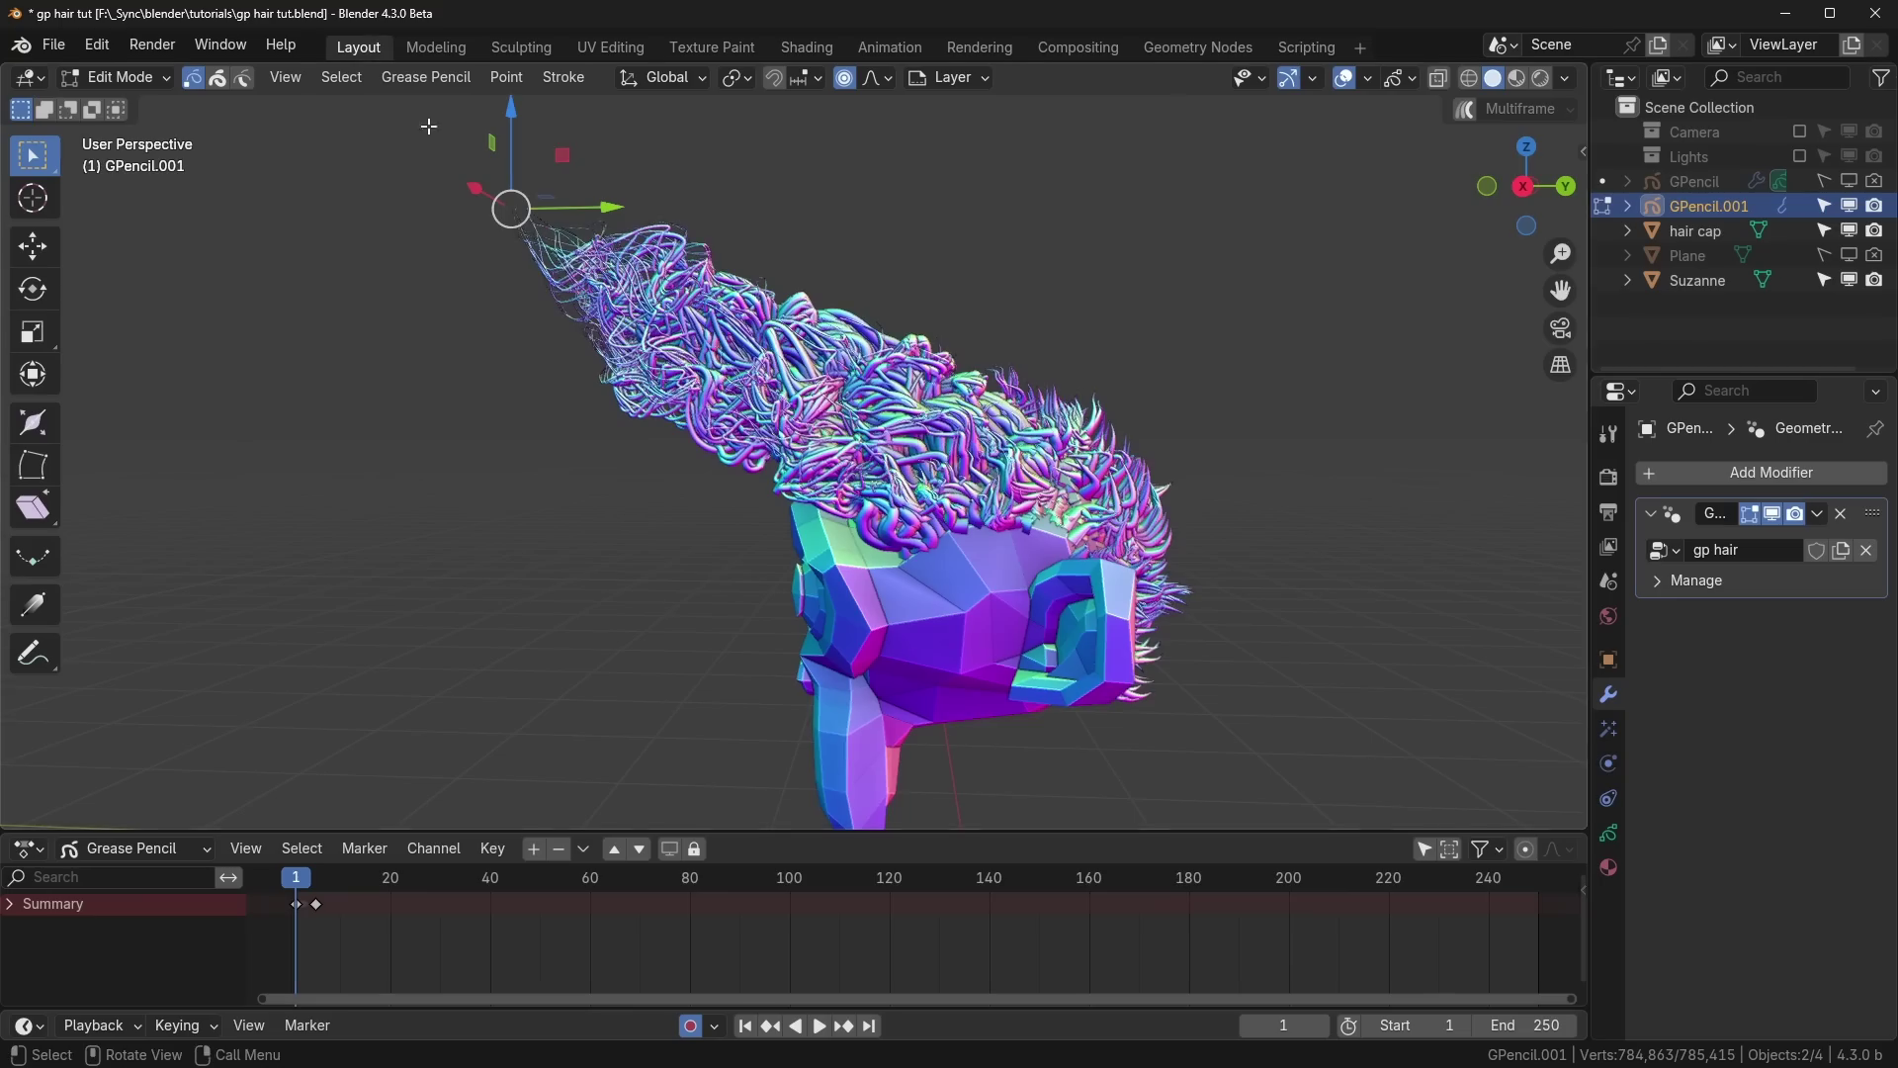
key(g)
right_click(835, 476)
scroll(836, 477, up, 1)
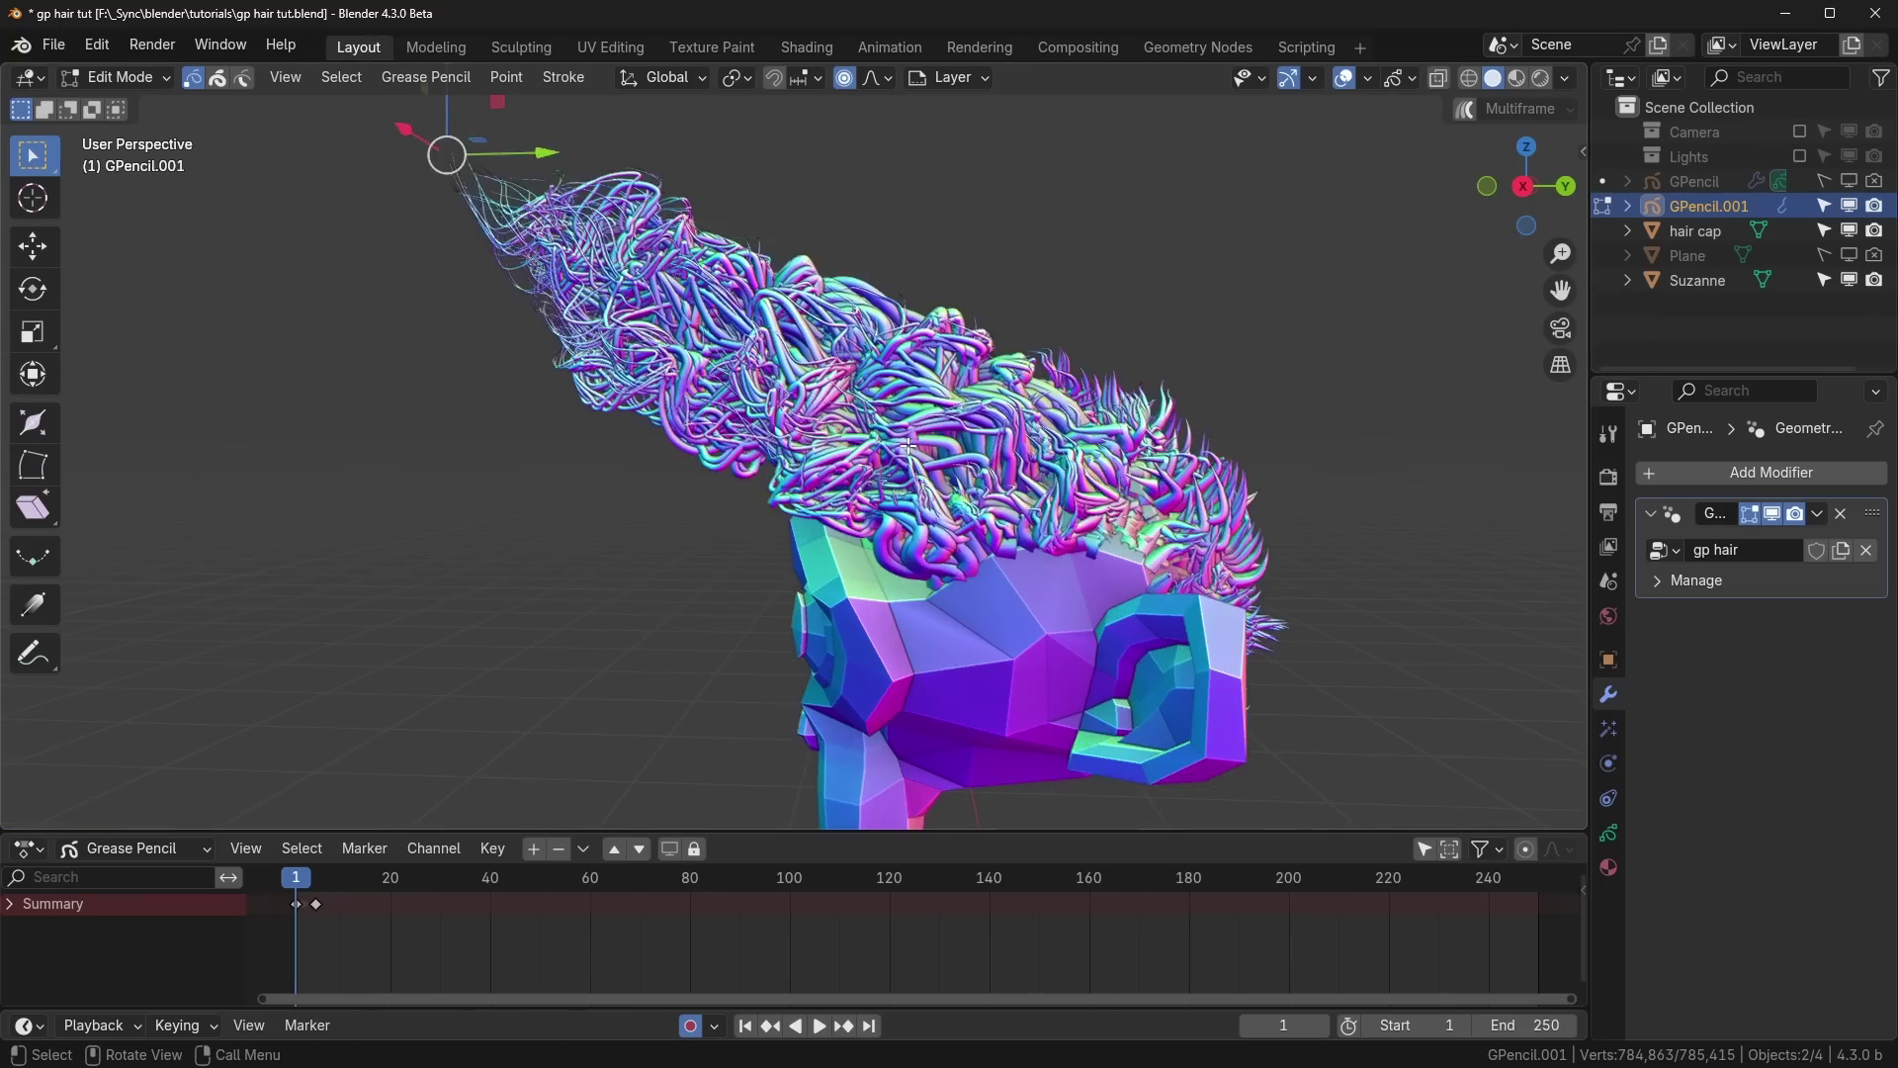
middle_drag(796, 504, 835, 508)
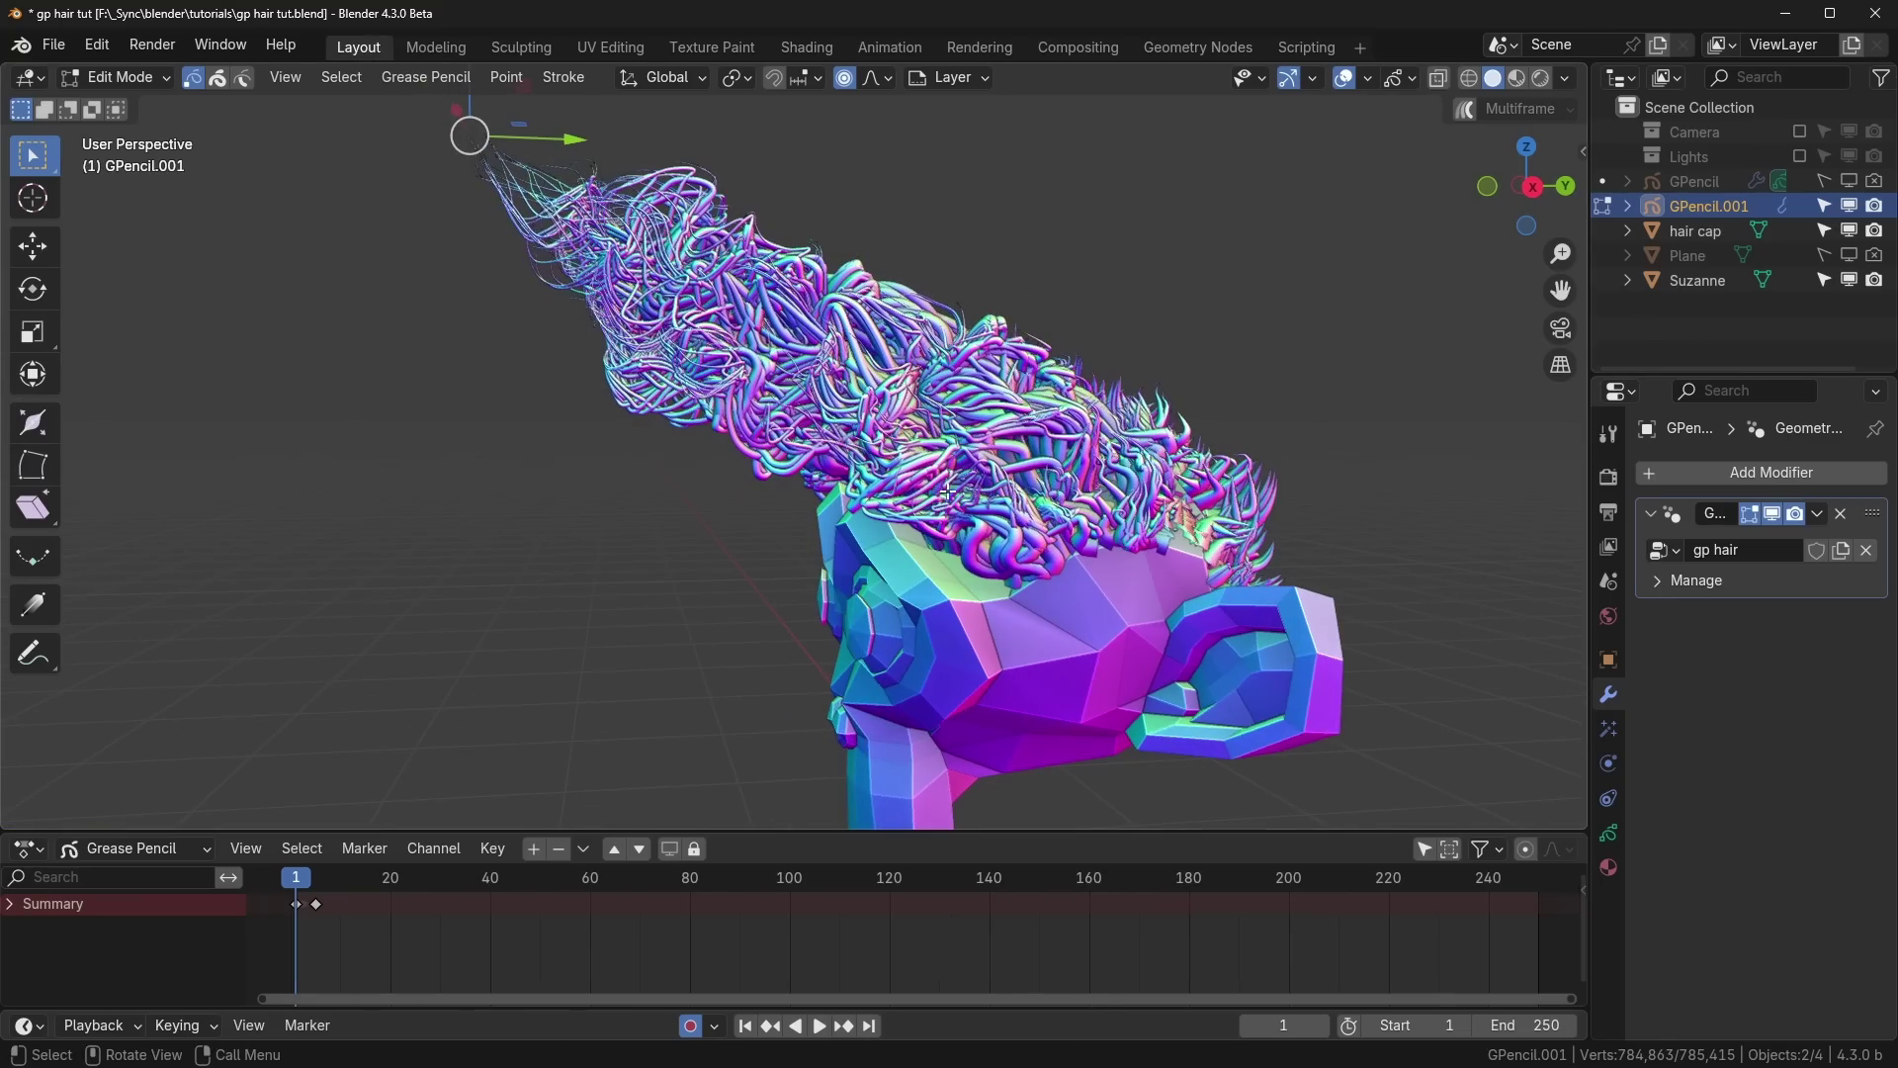
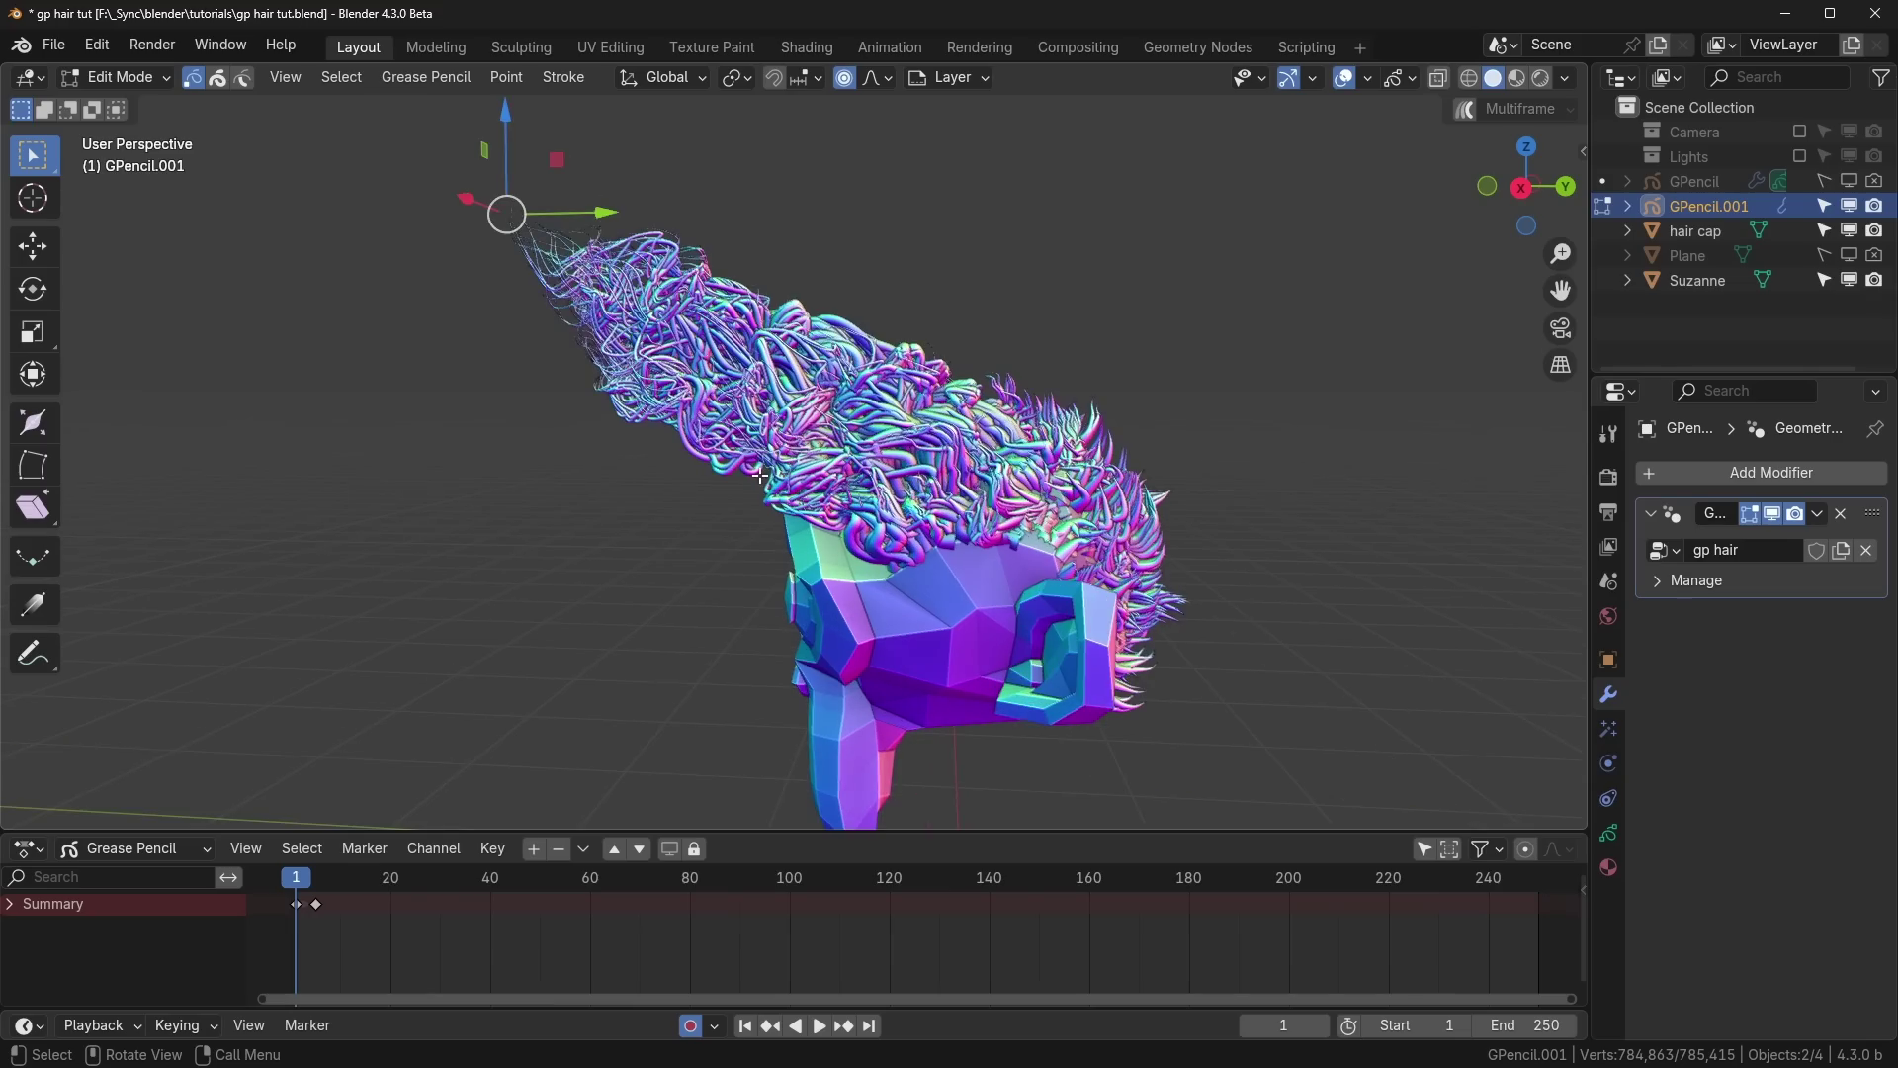
key(g)
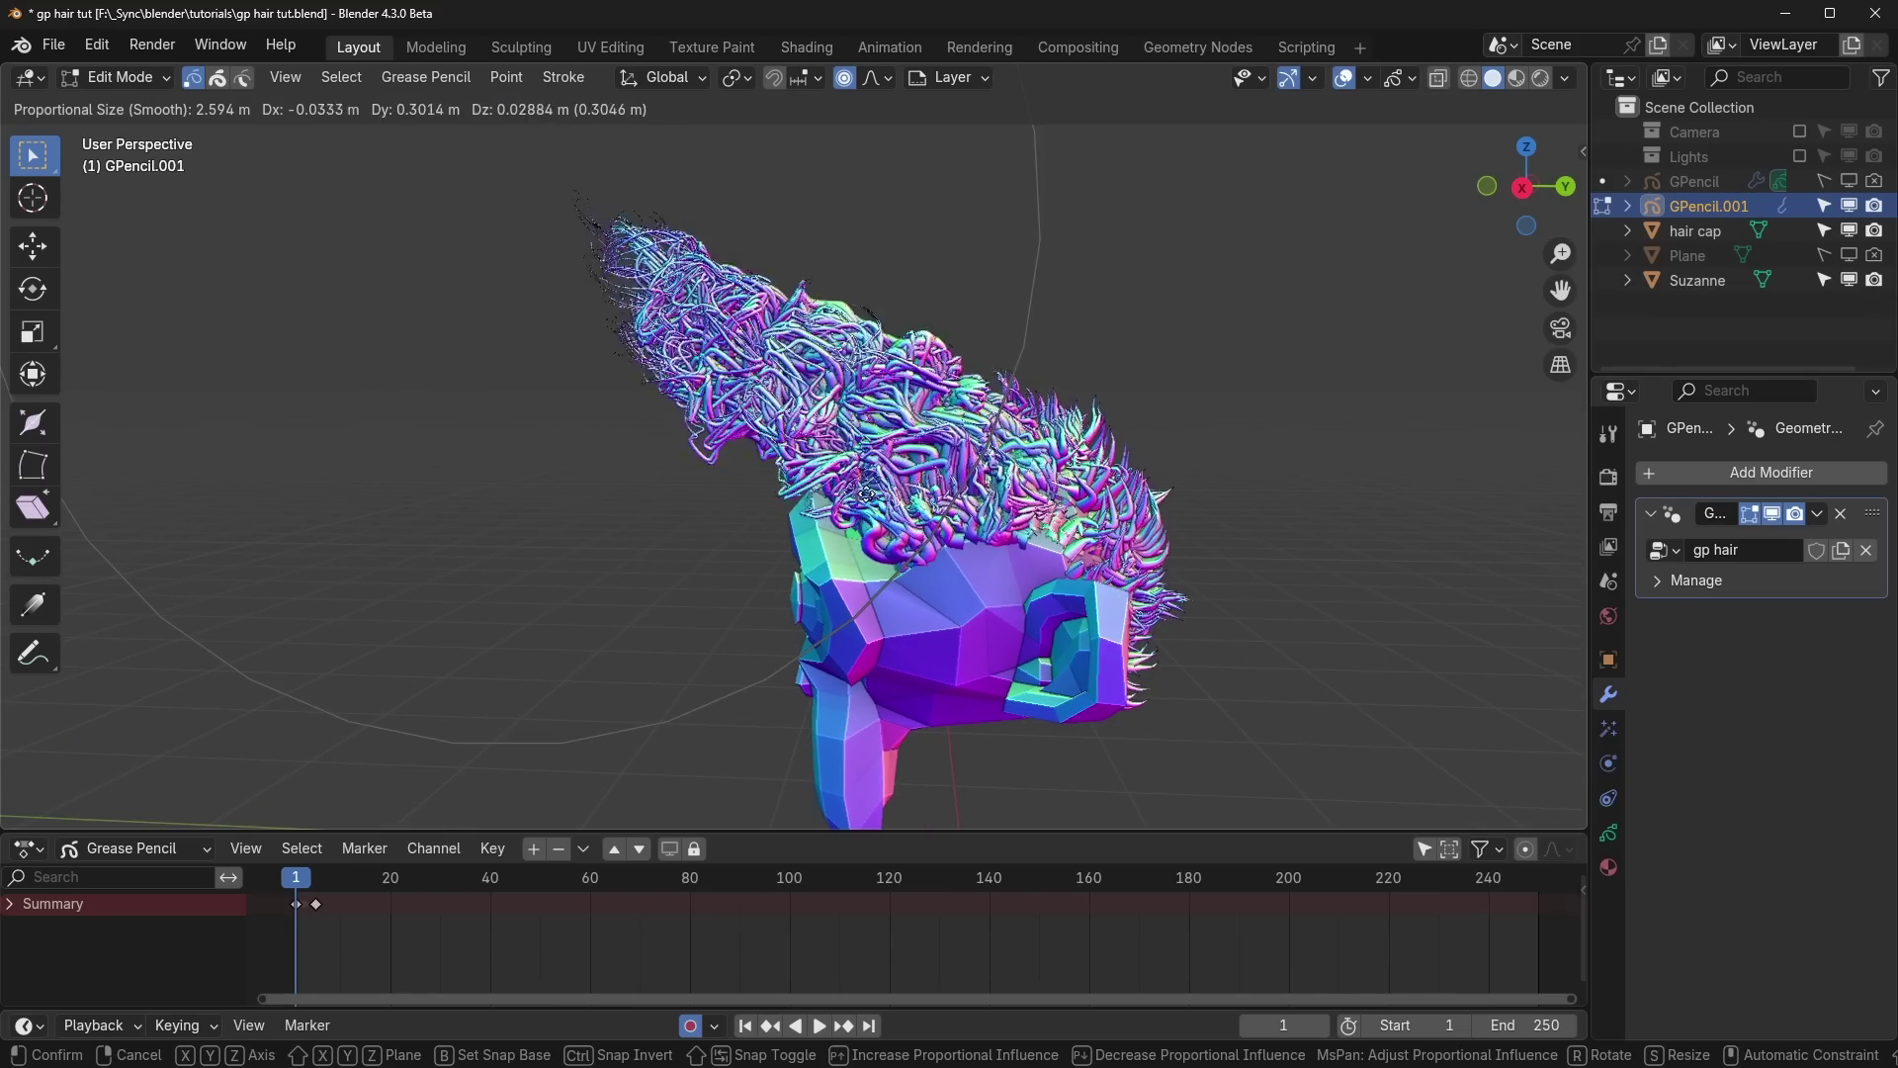
click(836, 447)
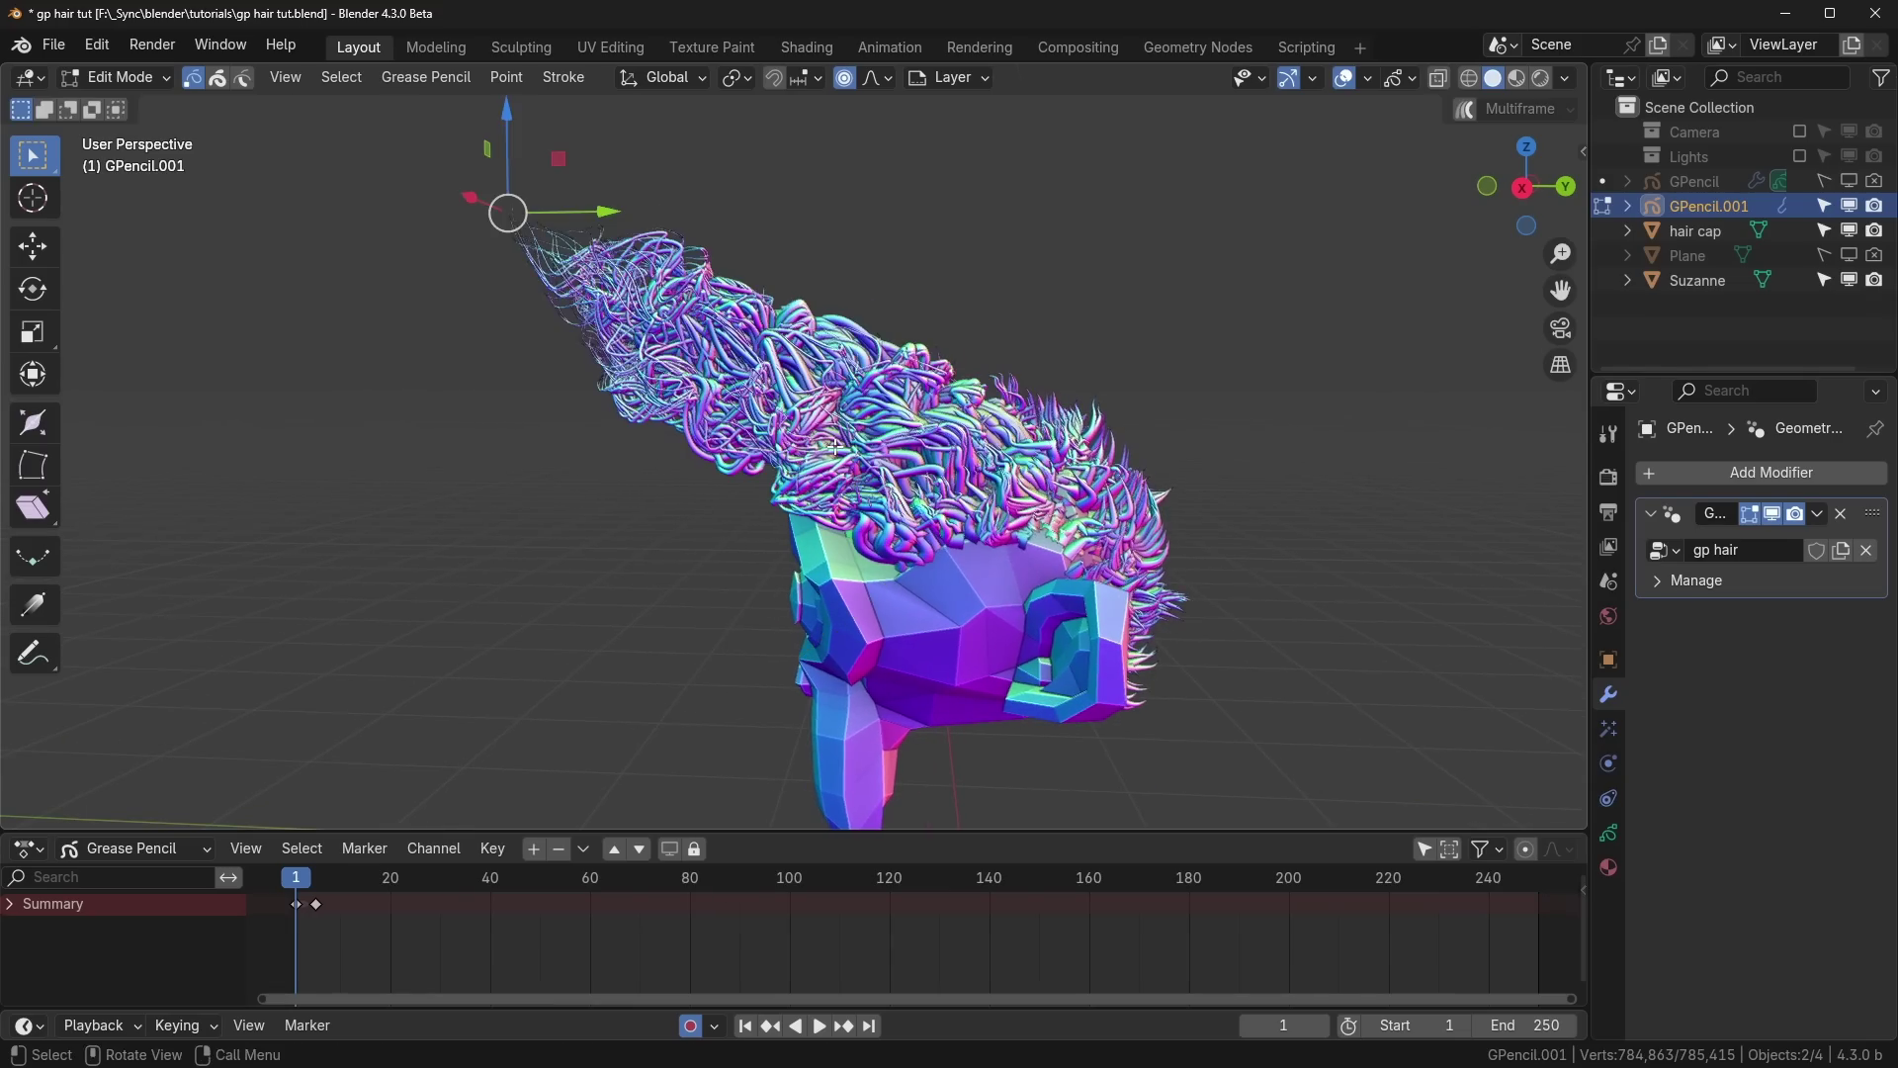
Step: Advance the hair animation to frame 8, leave stroke editing and deselect the hair
drag(304, 883, 317, 880)
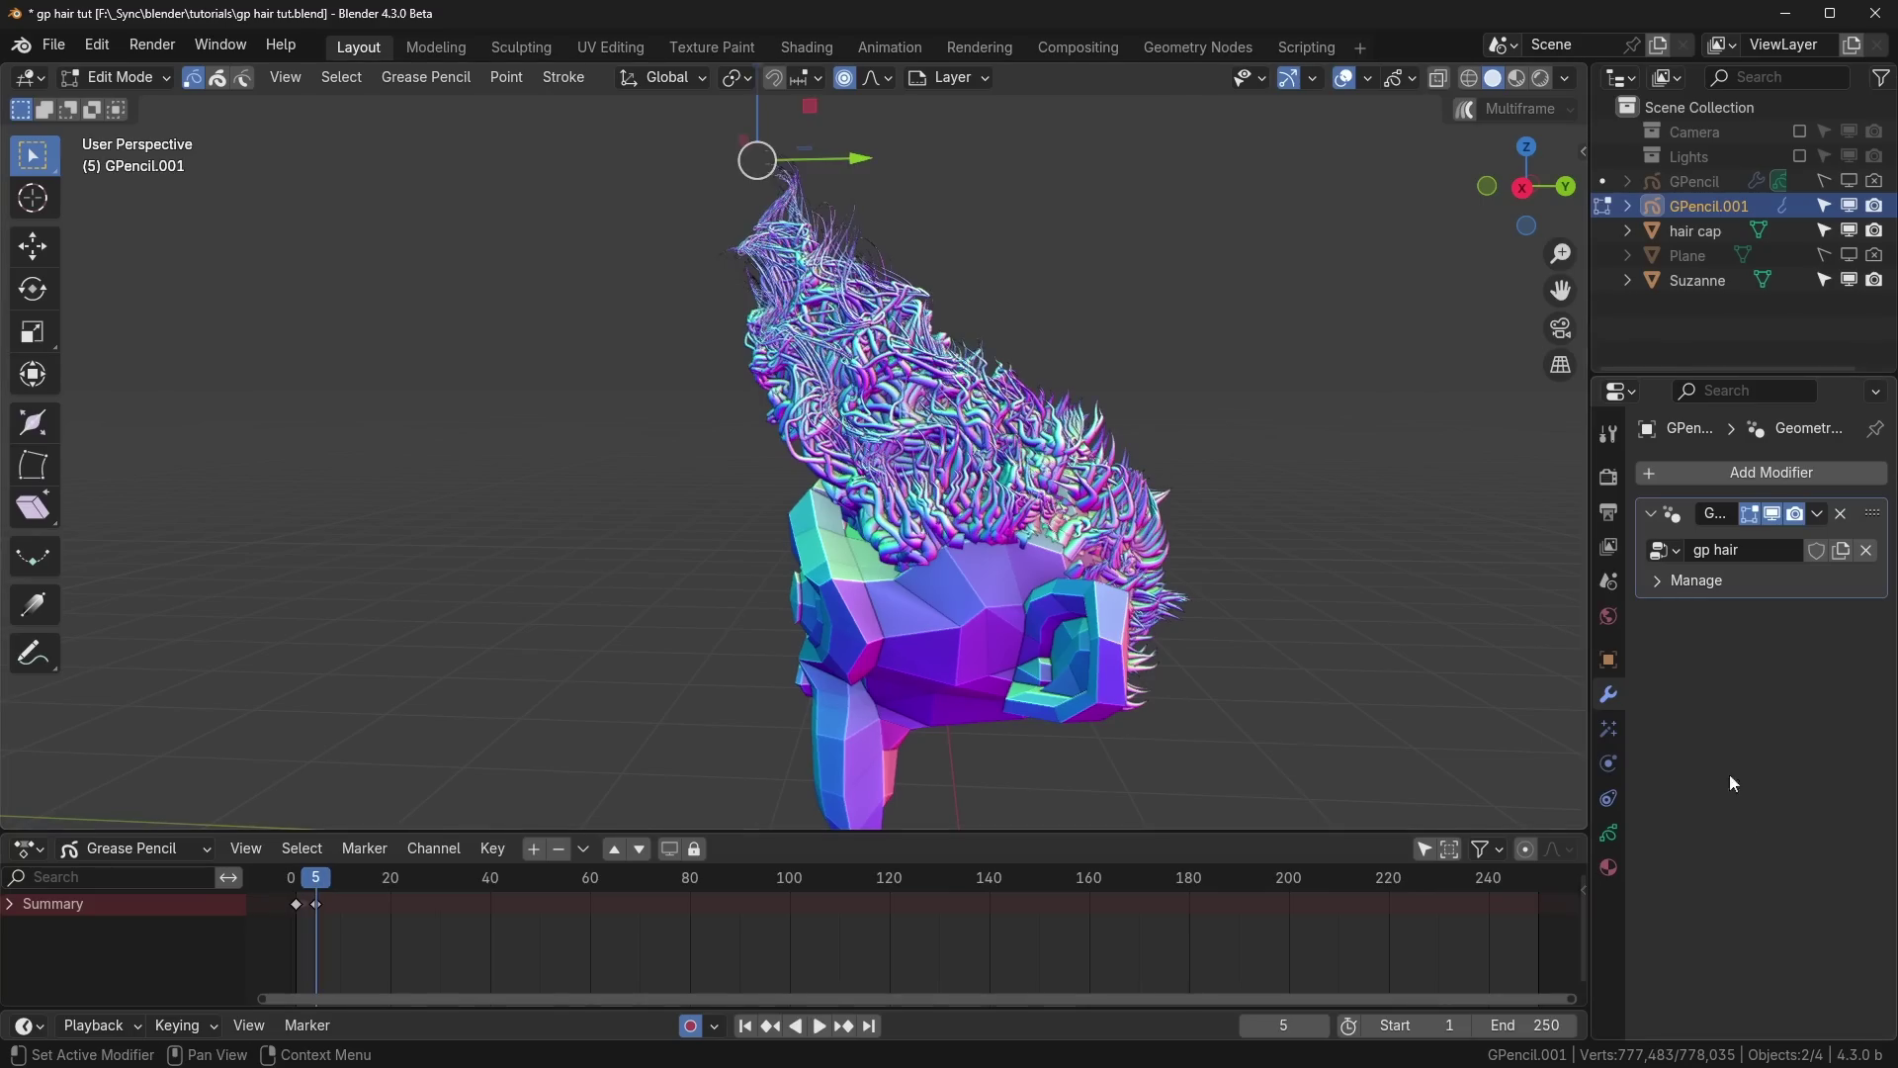
click(330, 878)
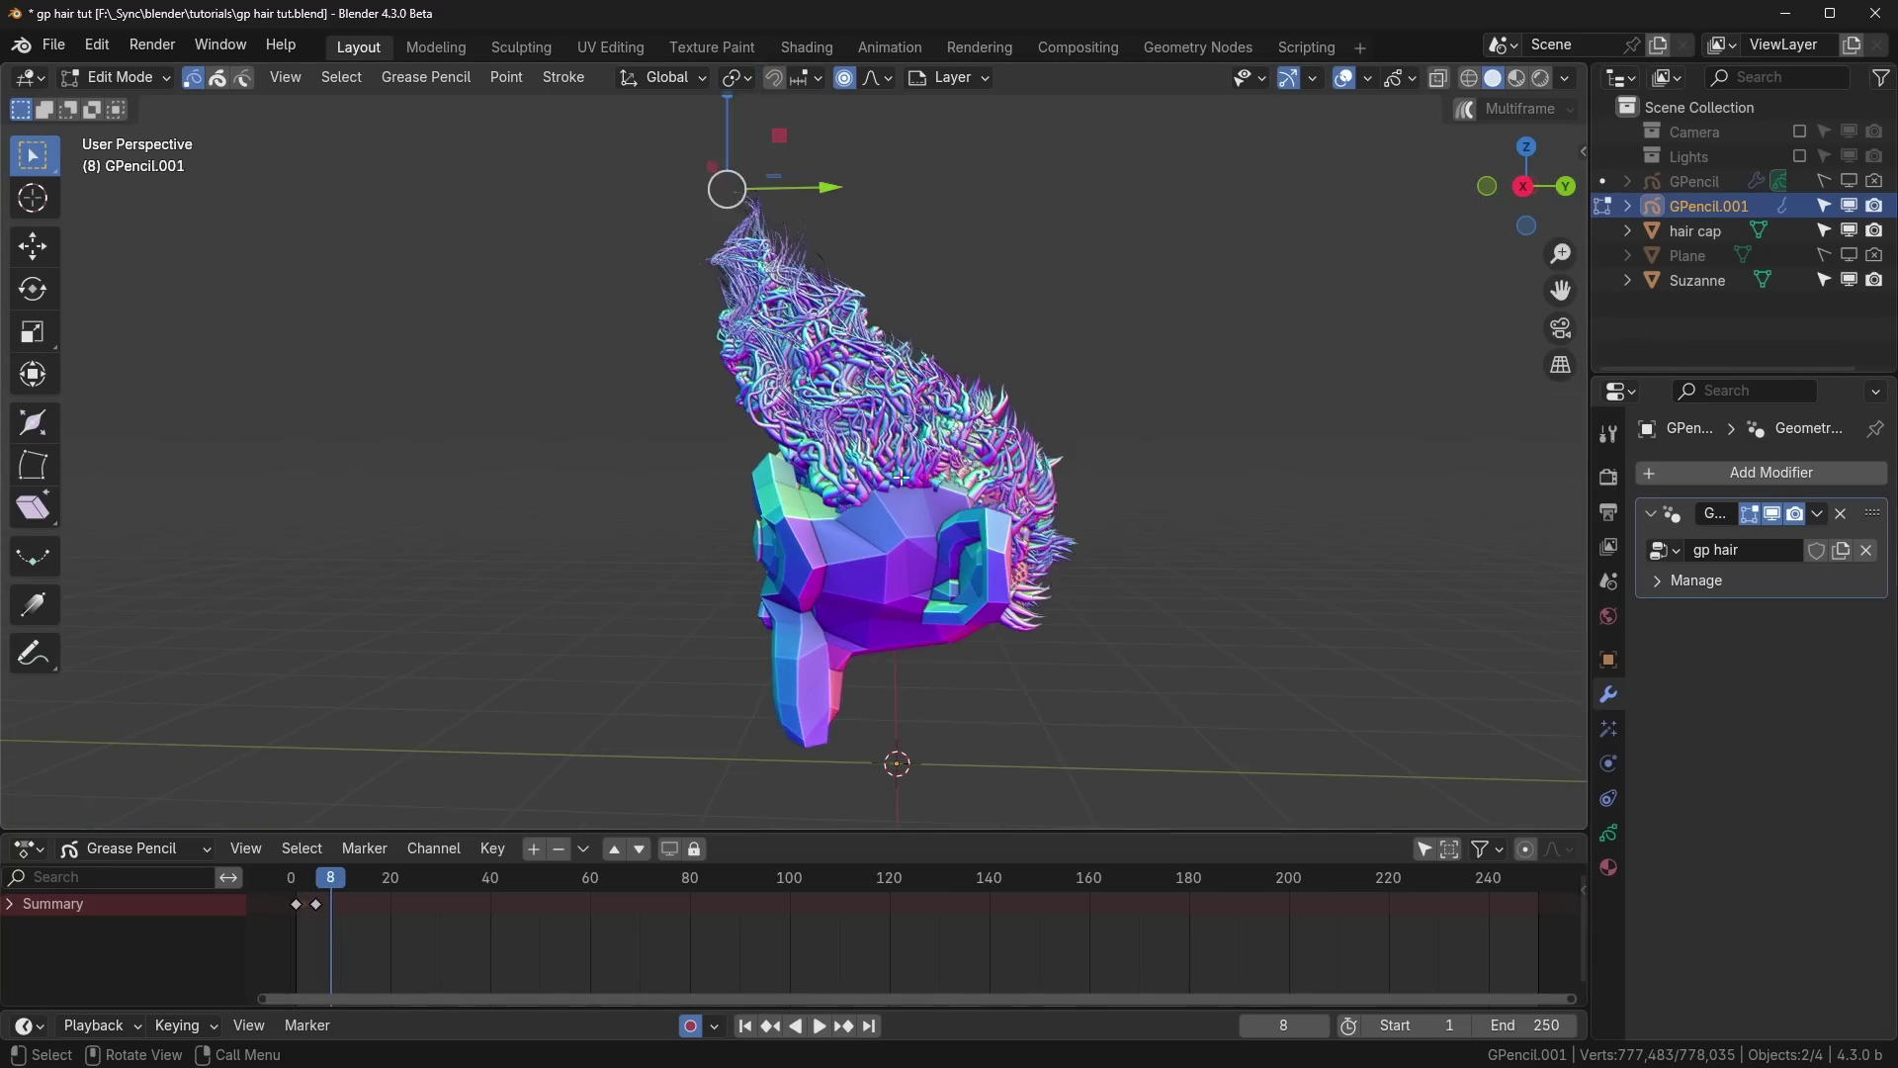
middle_drag(901, 478, 736, 244)
middle_drag(737, 496, 1102, 338)
key(Tab)
click(1197, 331)
scroll(1210, 360, up, 2)
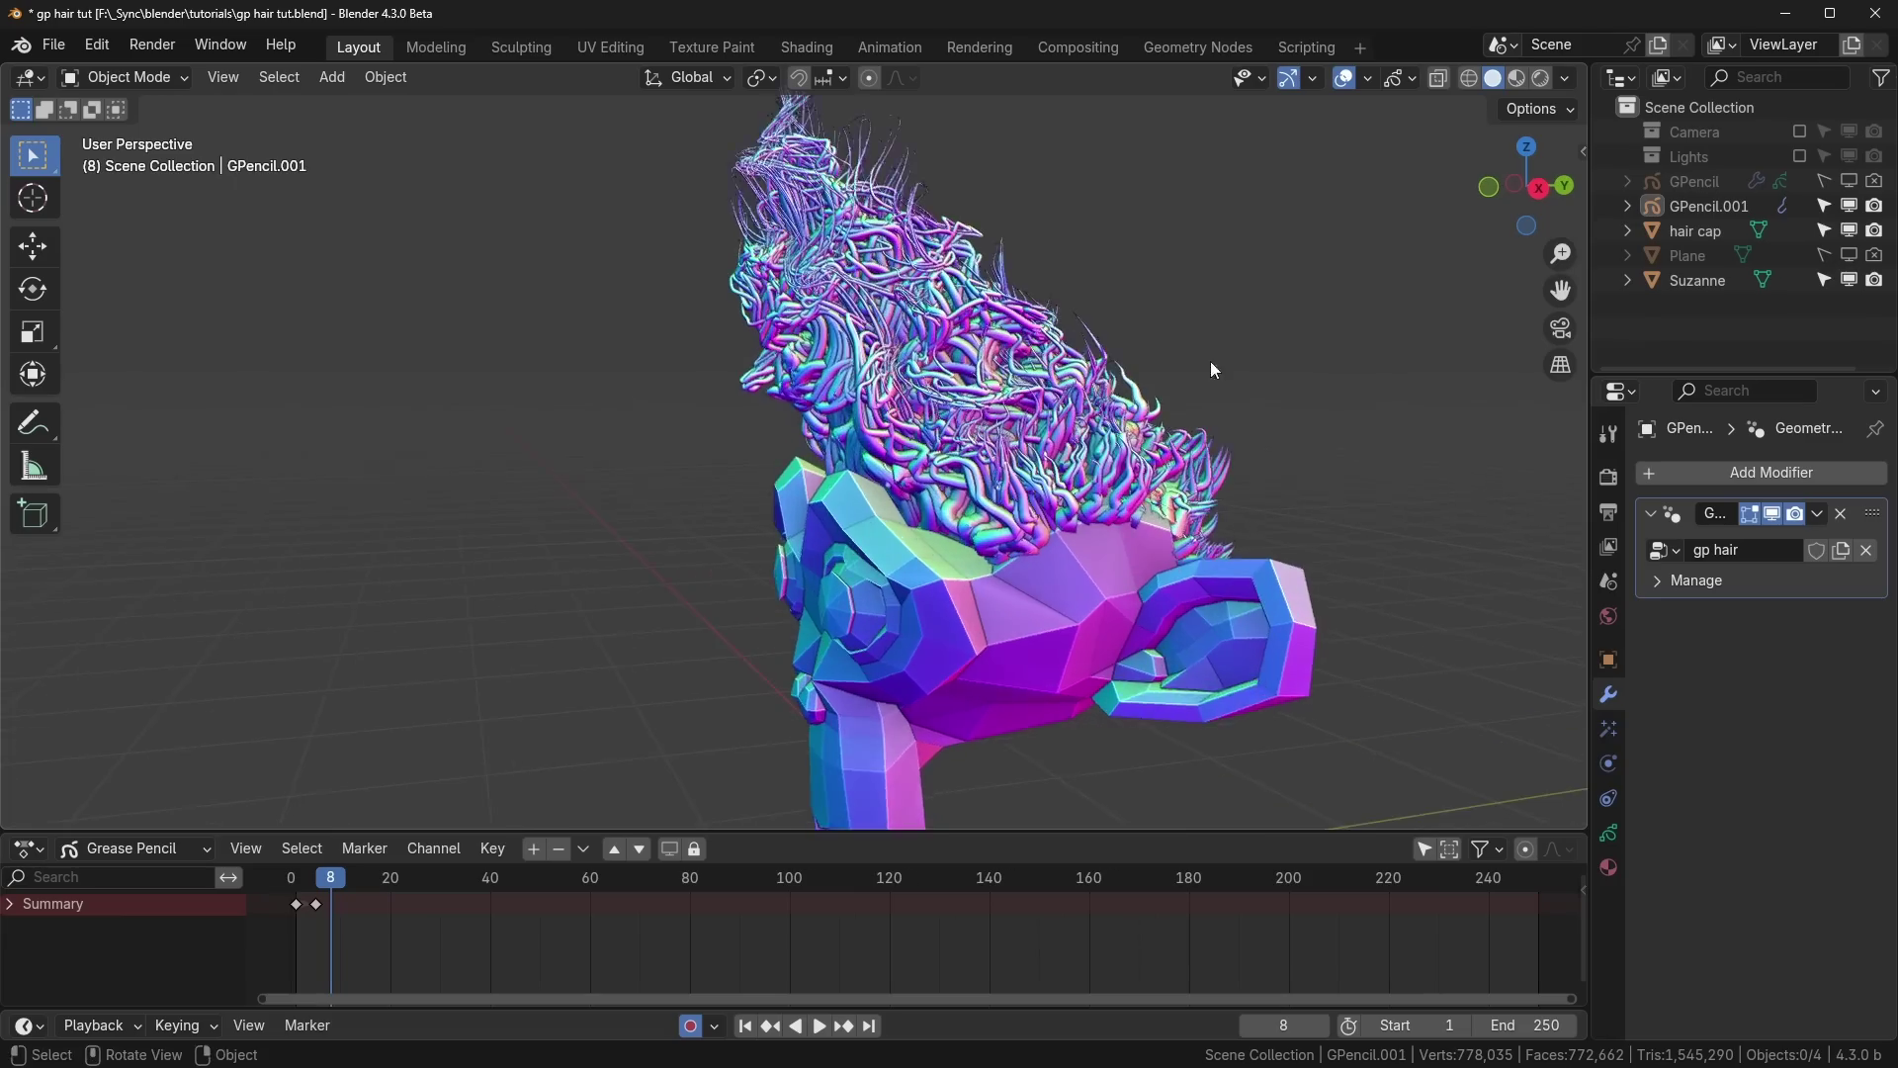
shift+middle_drag(1210, 360, 1042, 380)
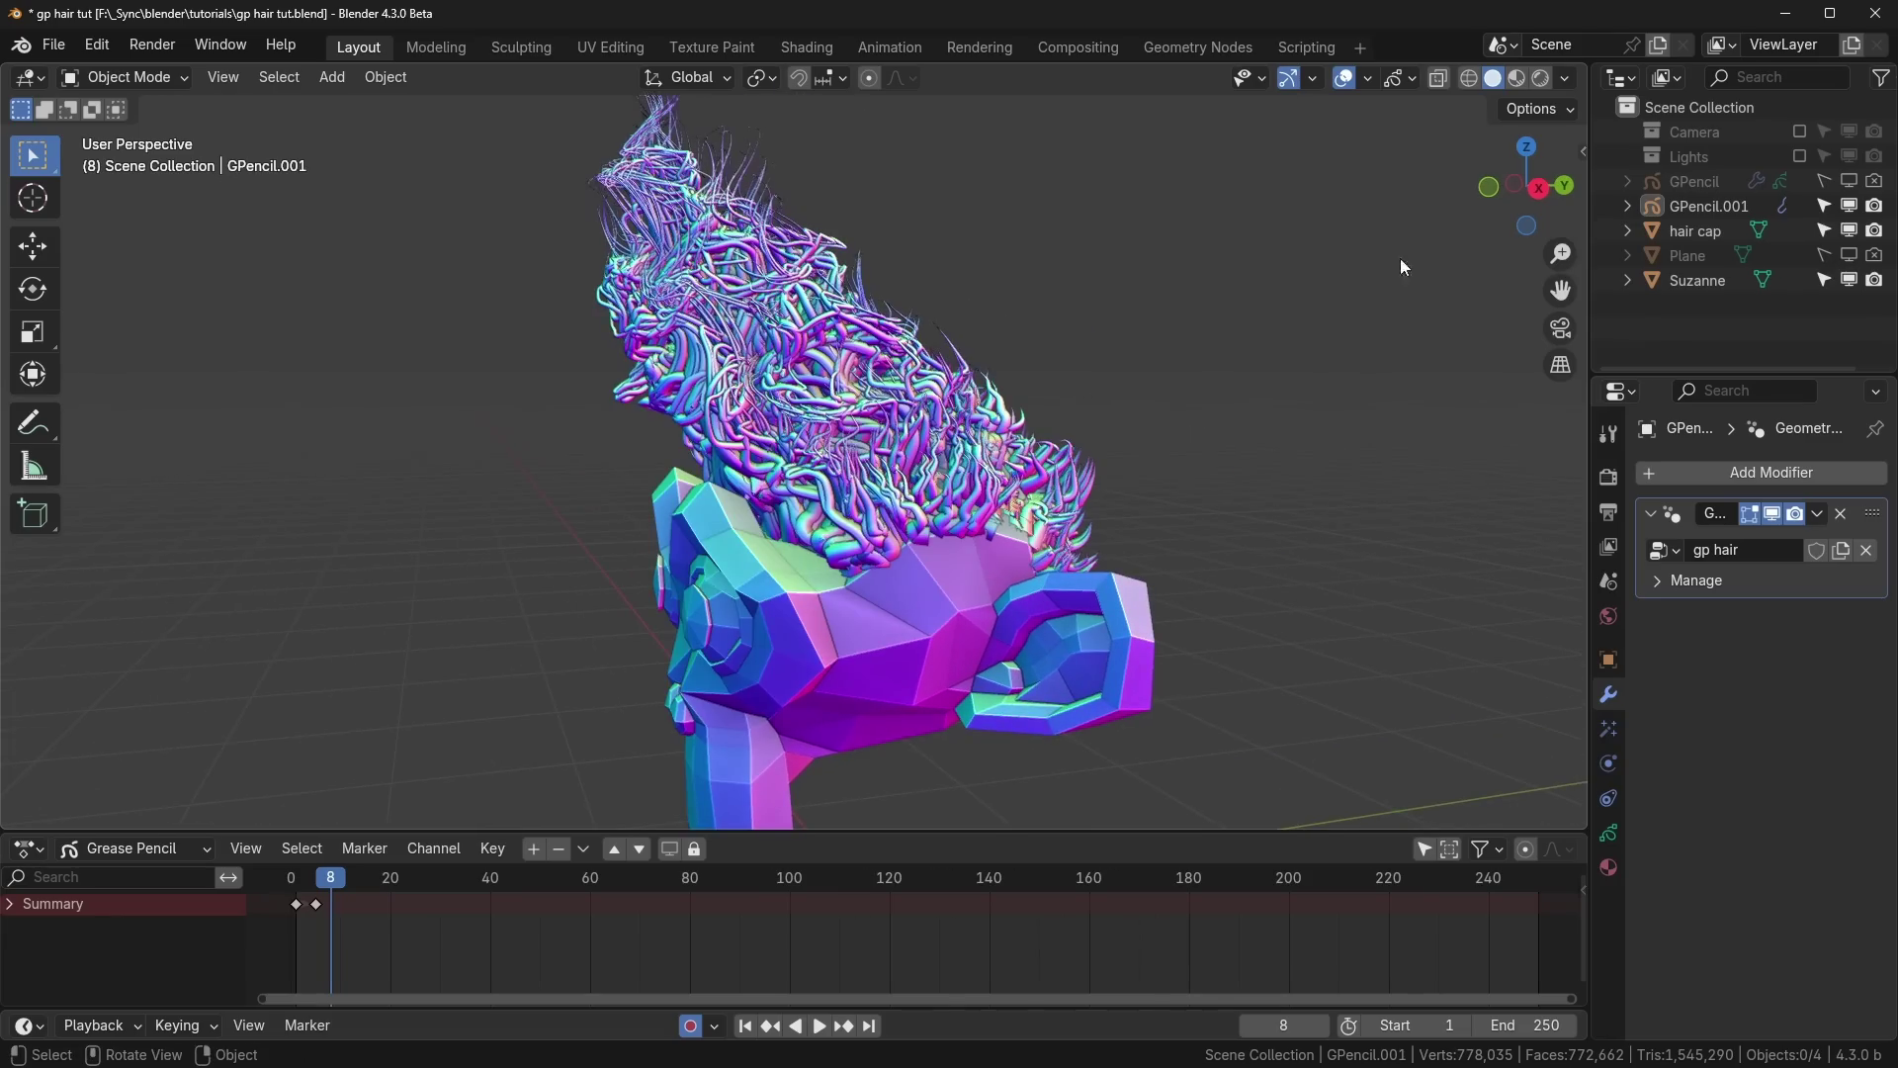
Step: Parent GPencil.001 to the hair cap and the hair cap to Suzanne
click(1699, 205)
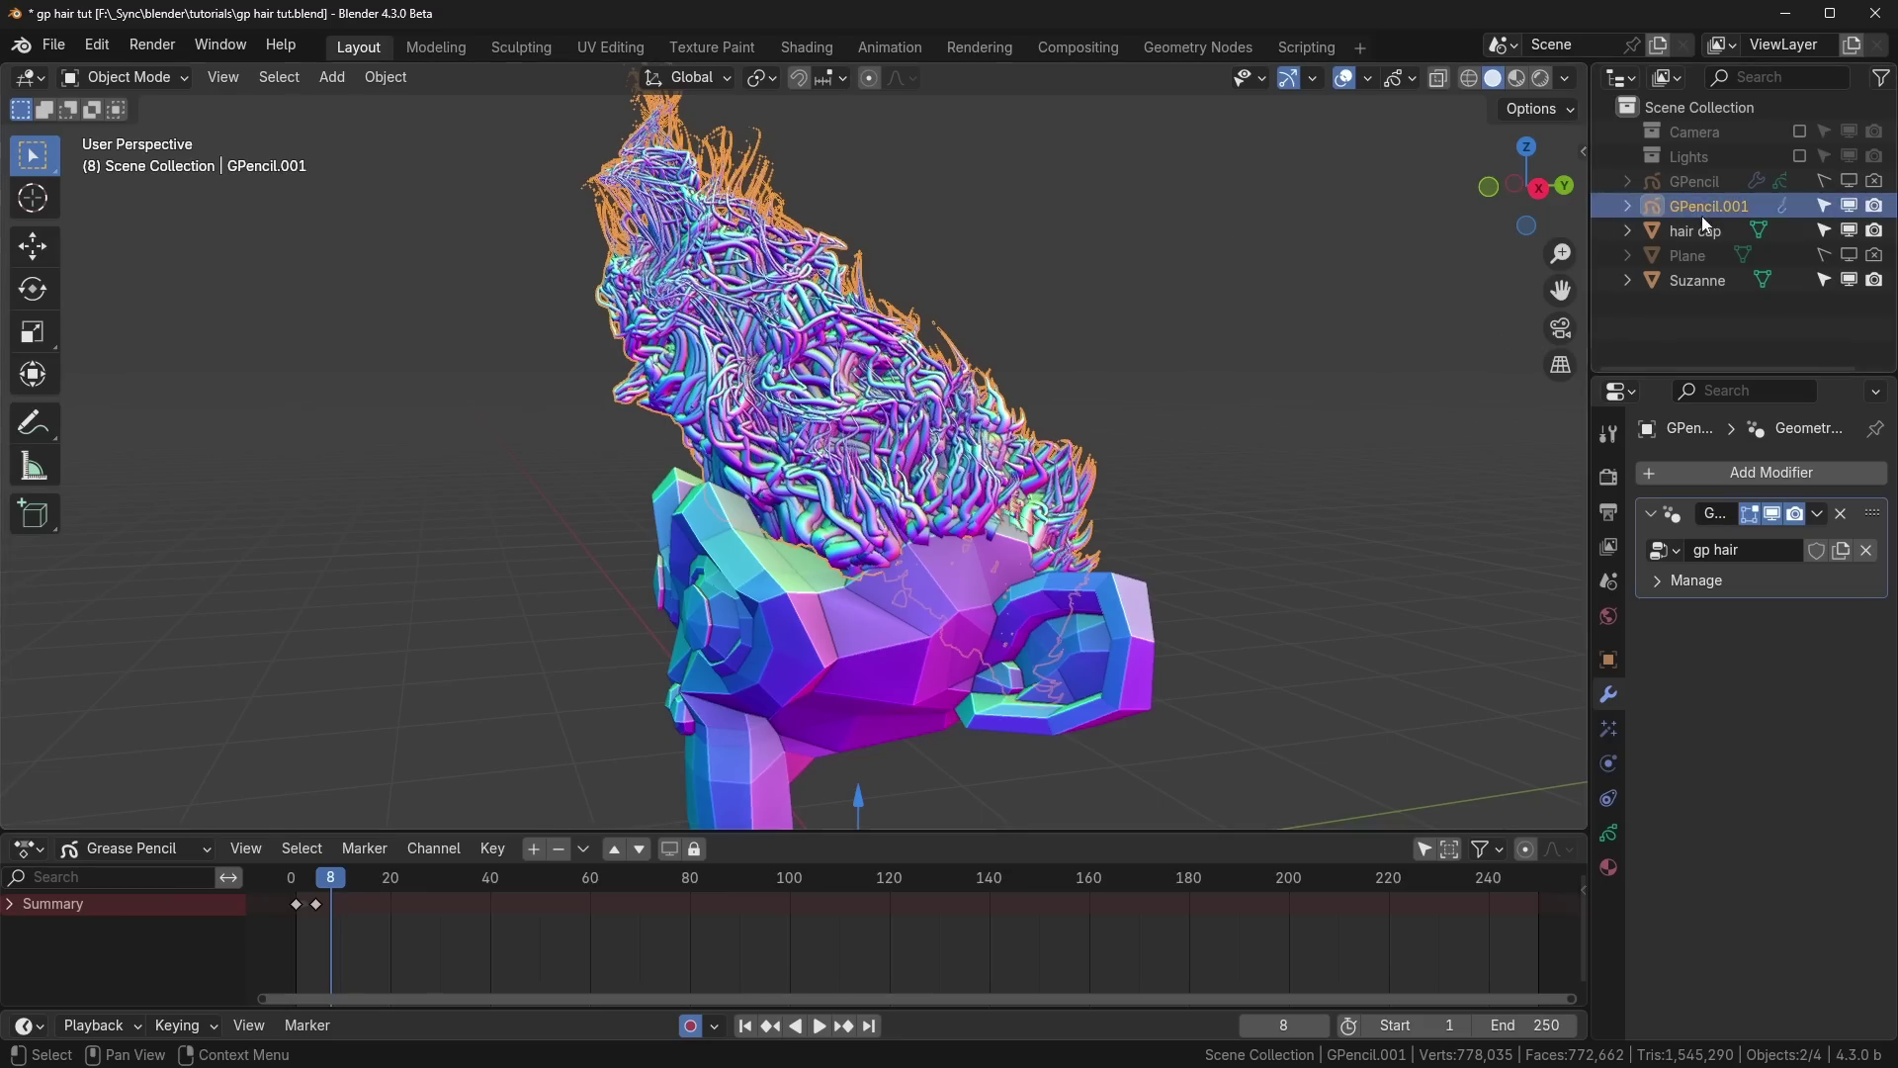
drag(1703, 219, 1695, 234)
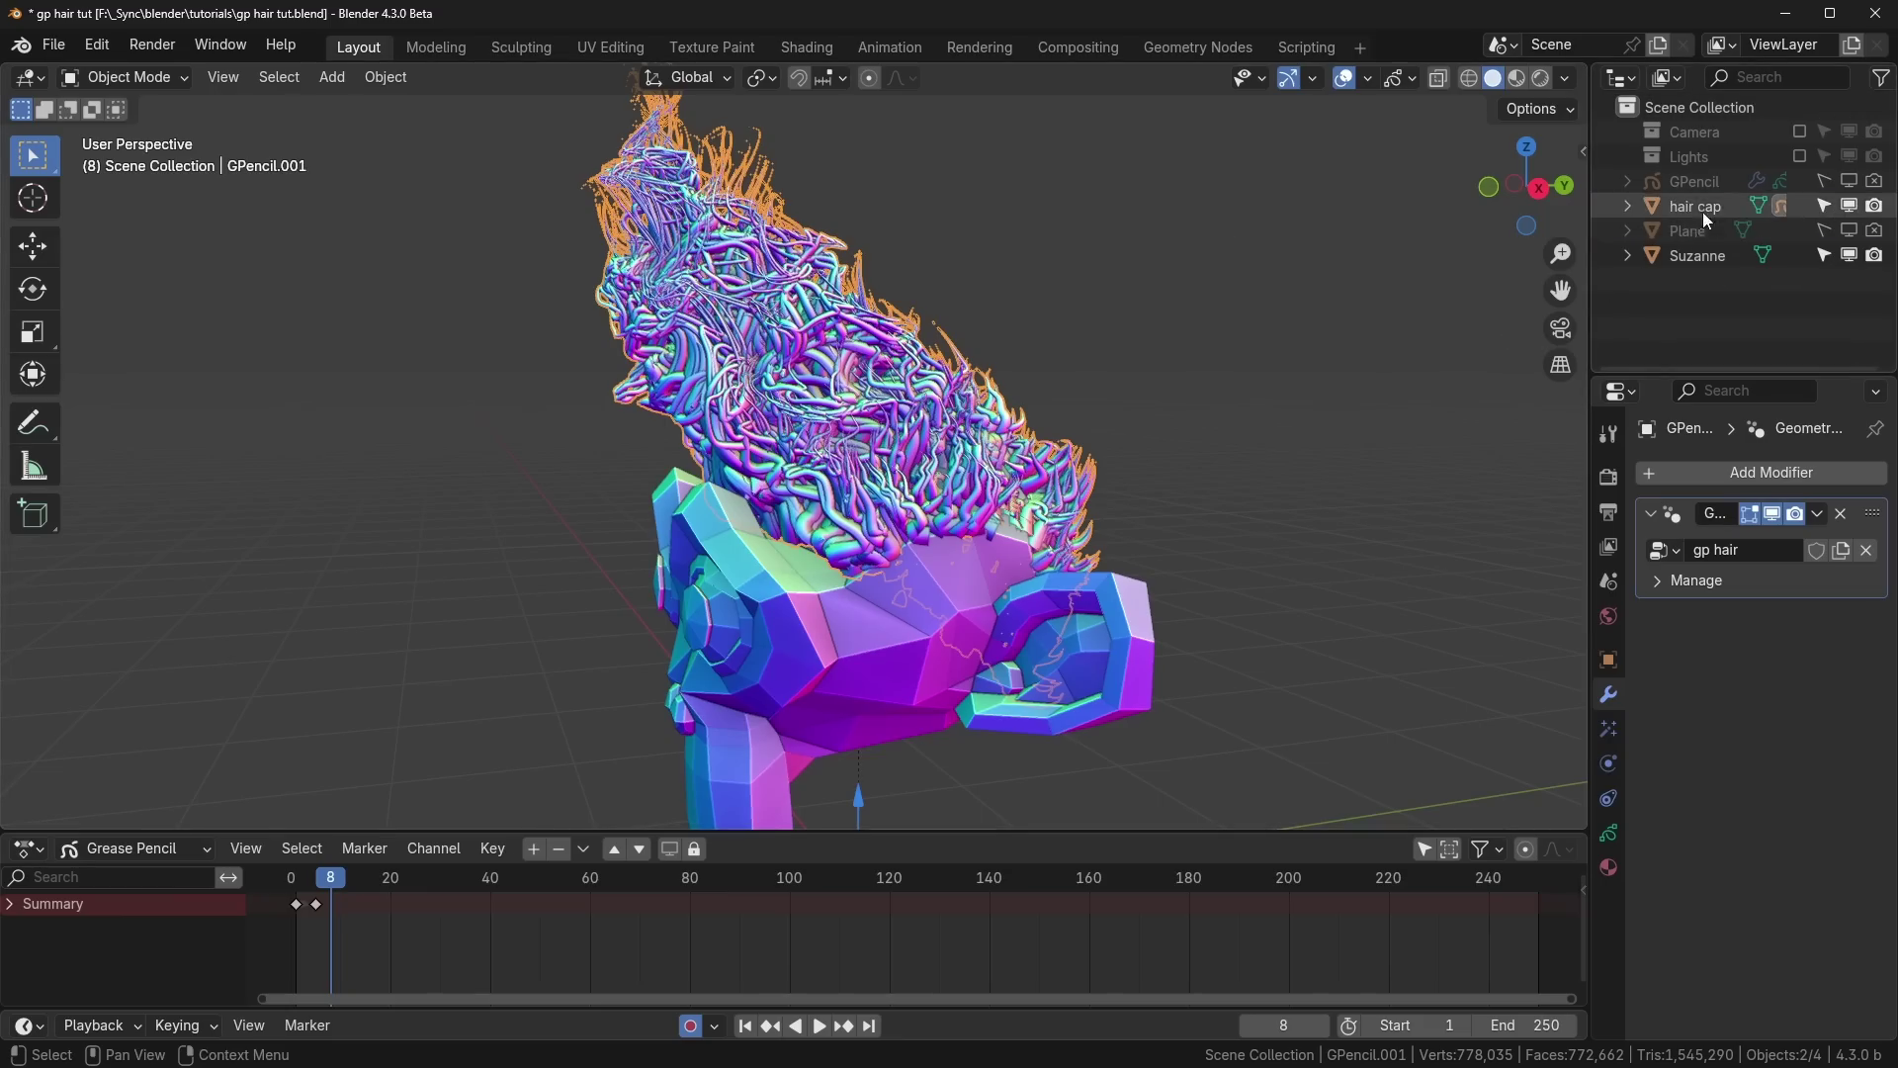
click(1693, 209)
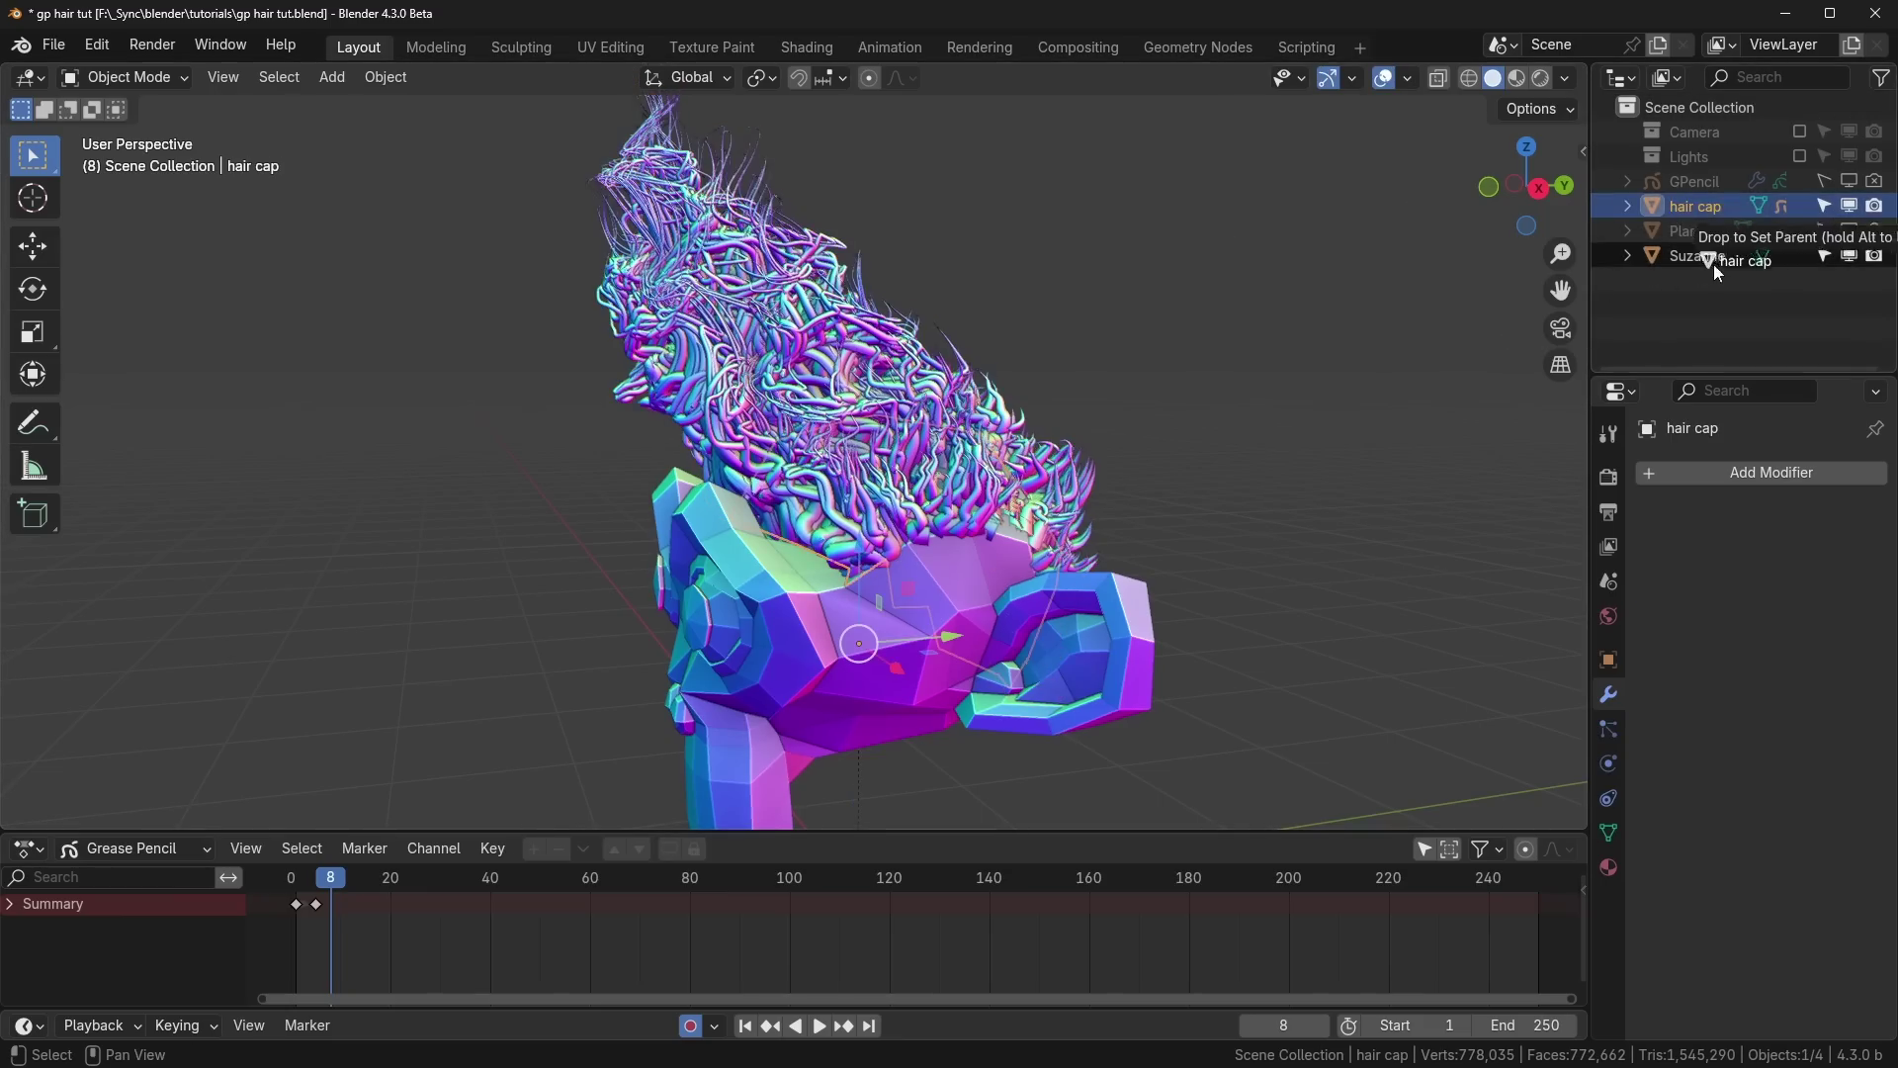
drag(1719, 263, 1719, 259)
Step: Select Suzanne and test rotating it freely together with its parented hair
middle_drag(1392, 281, 840, 640)
click(763, 663)
key(r)
key(r)
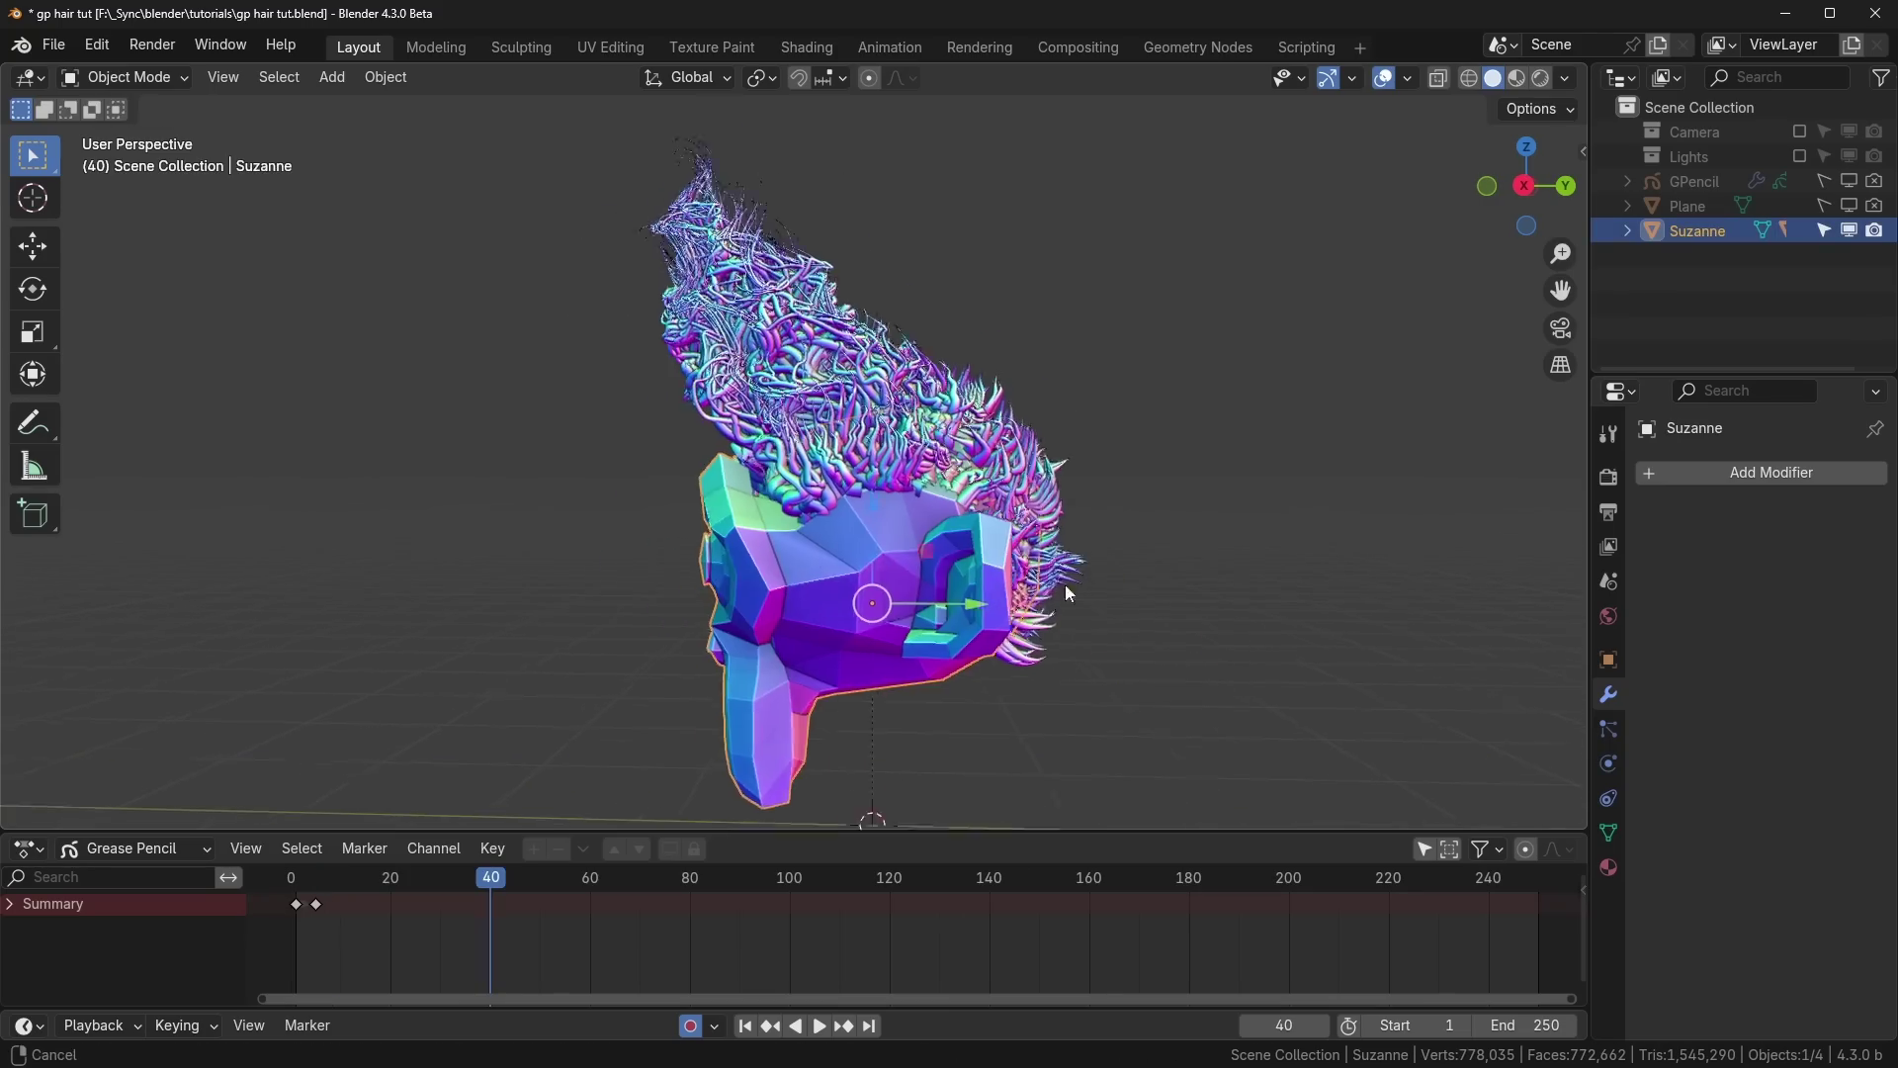
Step: In the Right Orthographic view, keyframe Suzanne at frame 40 and rotate it at frame 47 with Auto Keying on
mouse_move(1065, 584)
middle_down()
mouse_move(1076, 569)
mouse_move(1030, 595)
mouse_move(1059, 587)
middle_up()
key(KP_3)
scroll(1177, 604, up, 1)
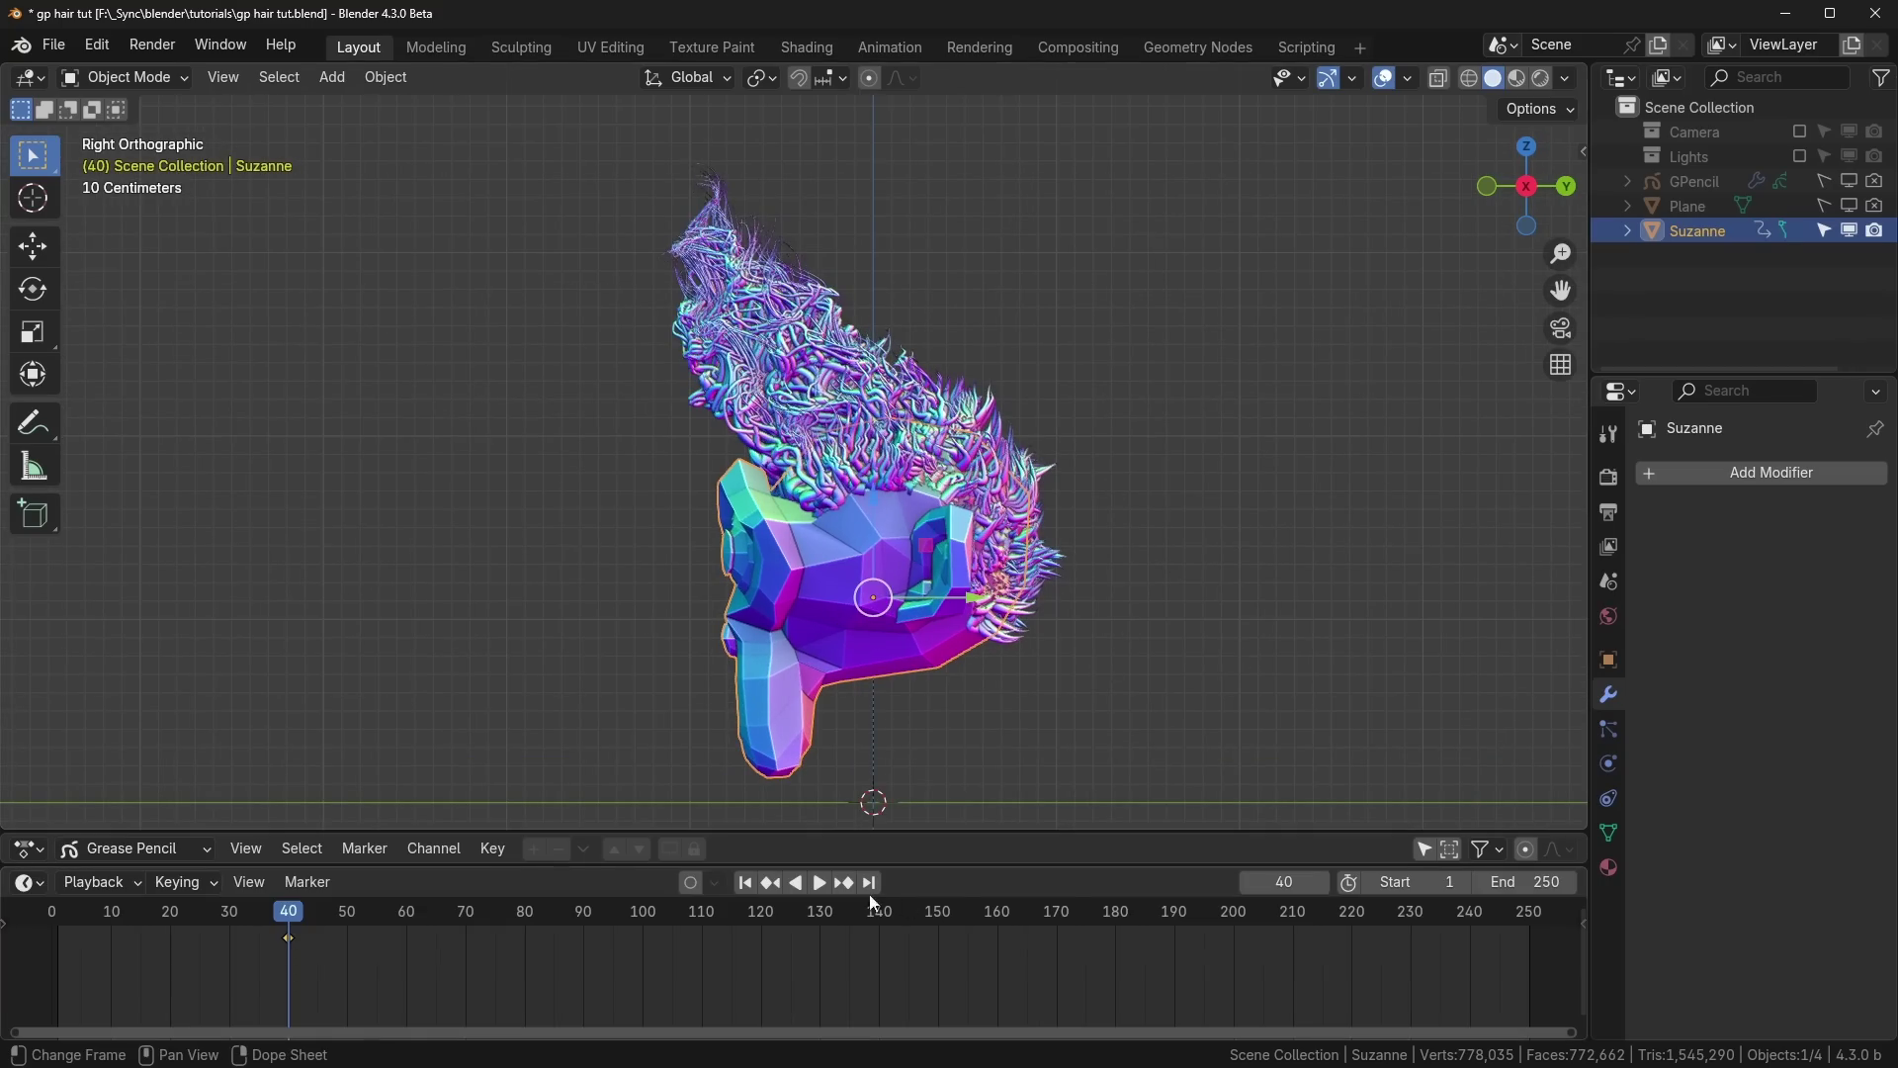
key(r)
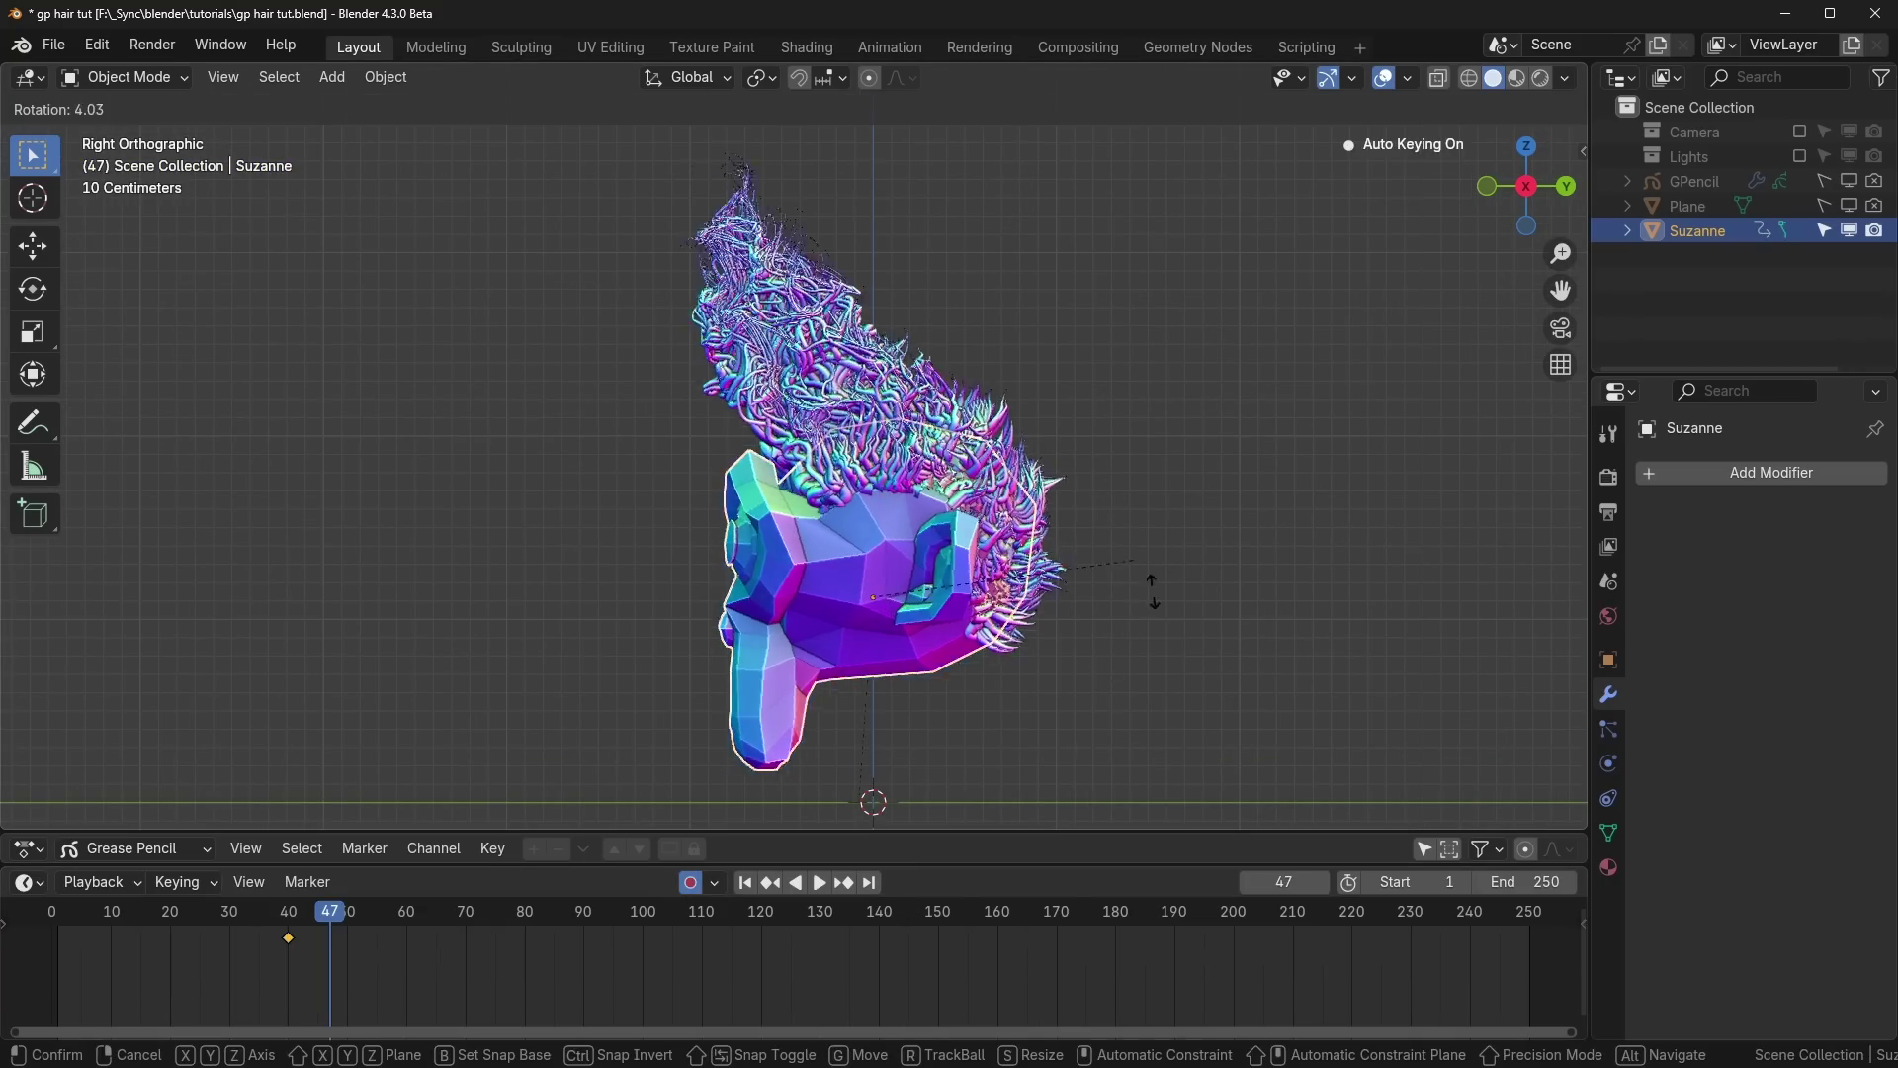
click(1118, 668)
Step: Keyframe further Suzanne rotations at frames 56 and 66 for a head swing and play the motion back
drag(317, 914, 281, 924)
key(space)
key(space)
key(r)
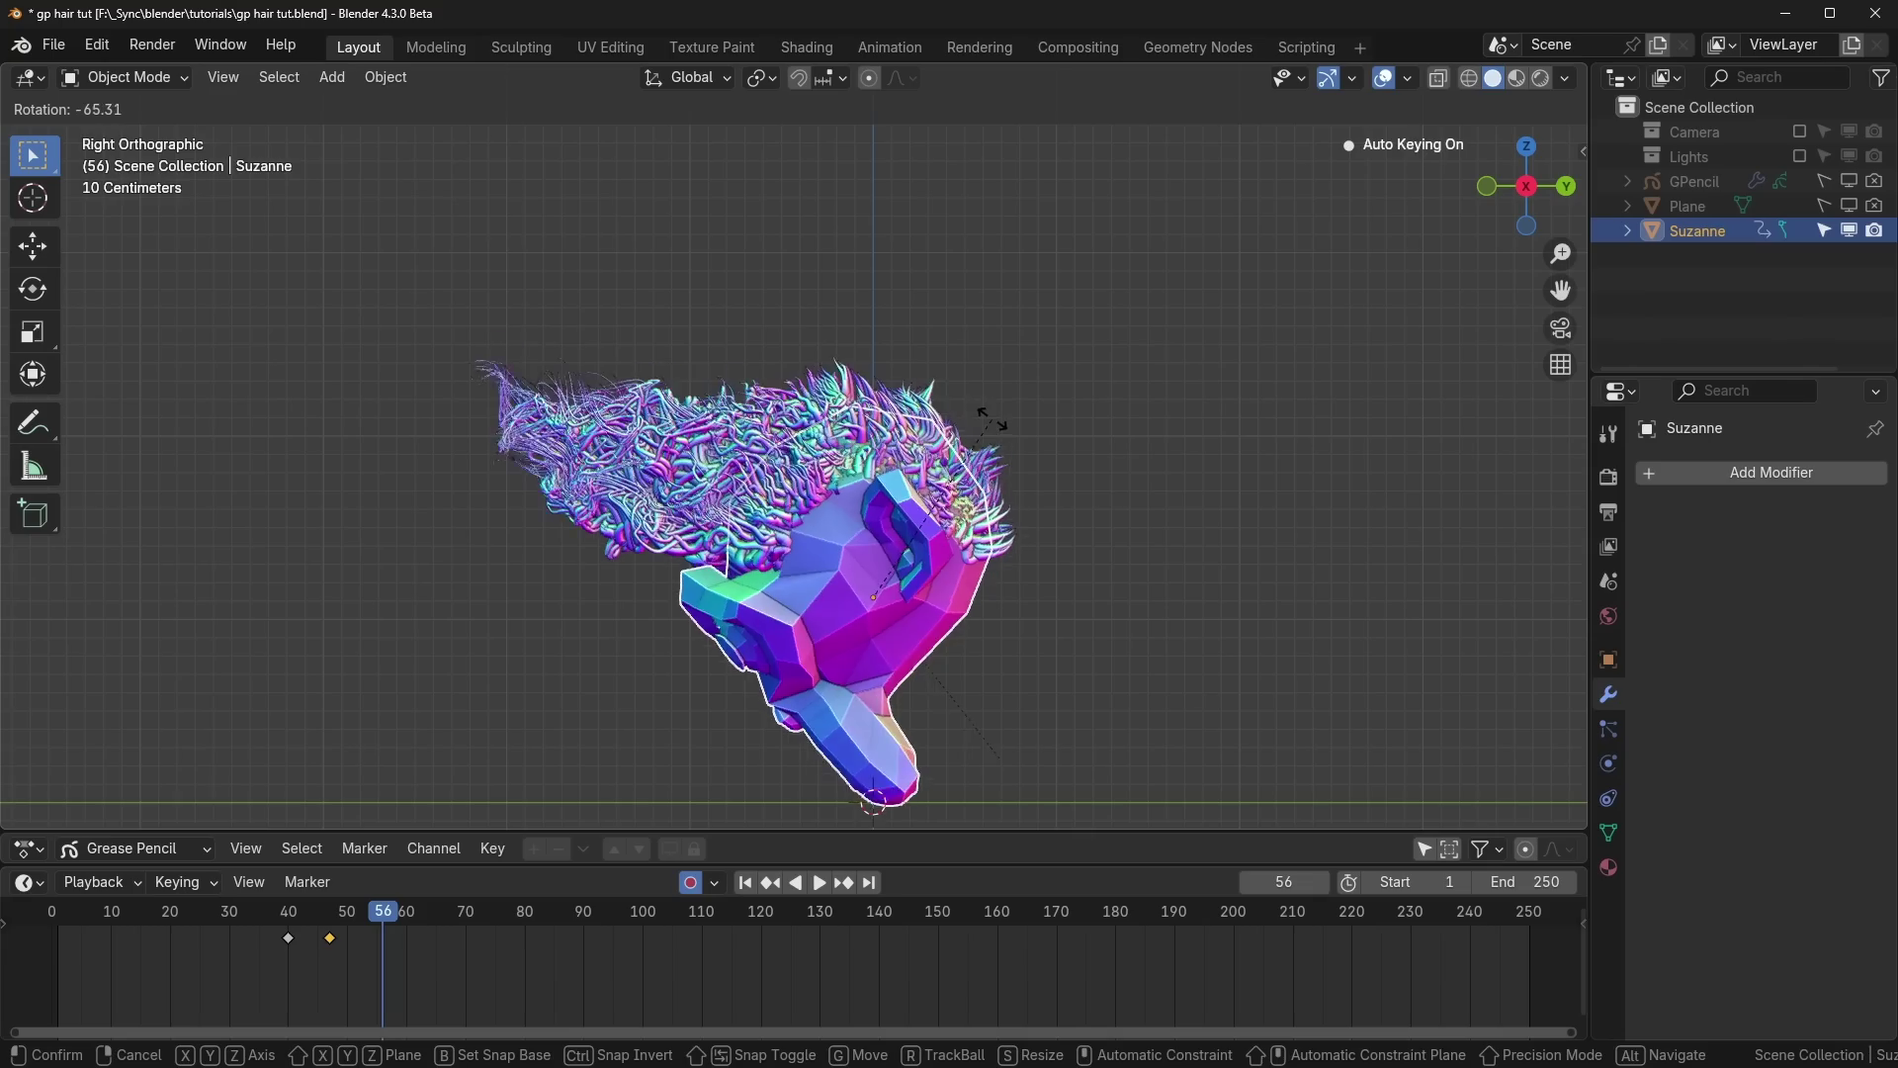
click(946, 397)
key(space)
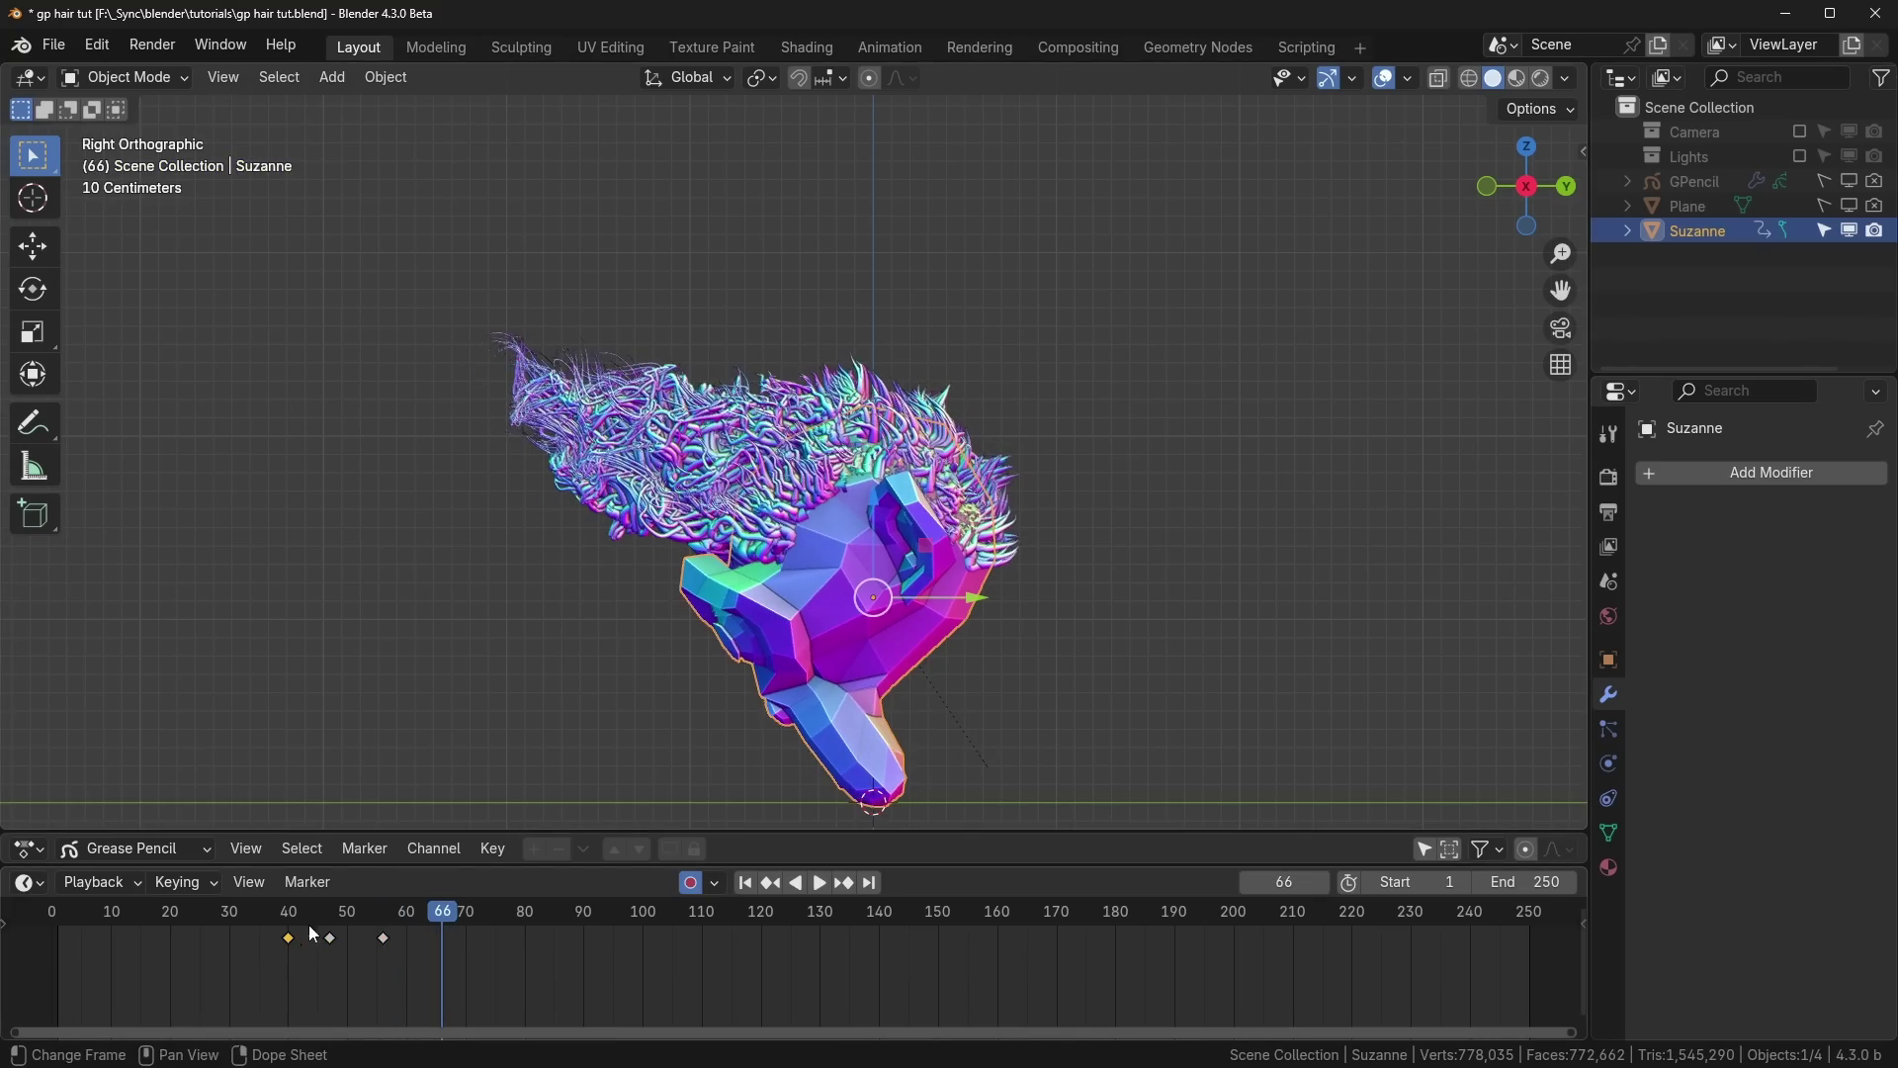
key(r)
click(453, 935)
key(space)
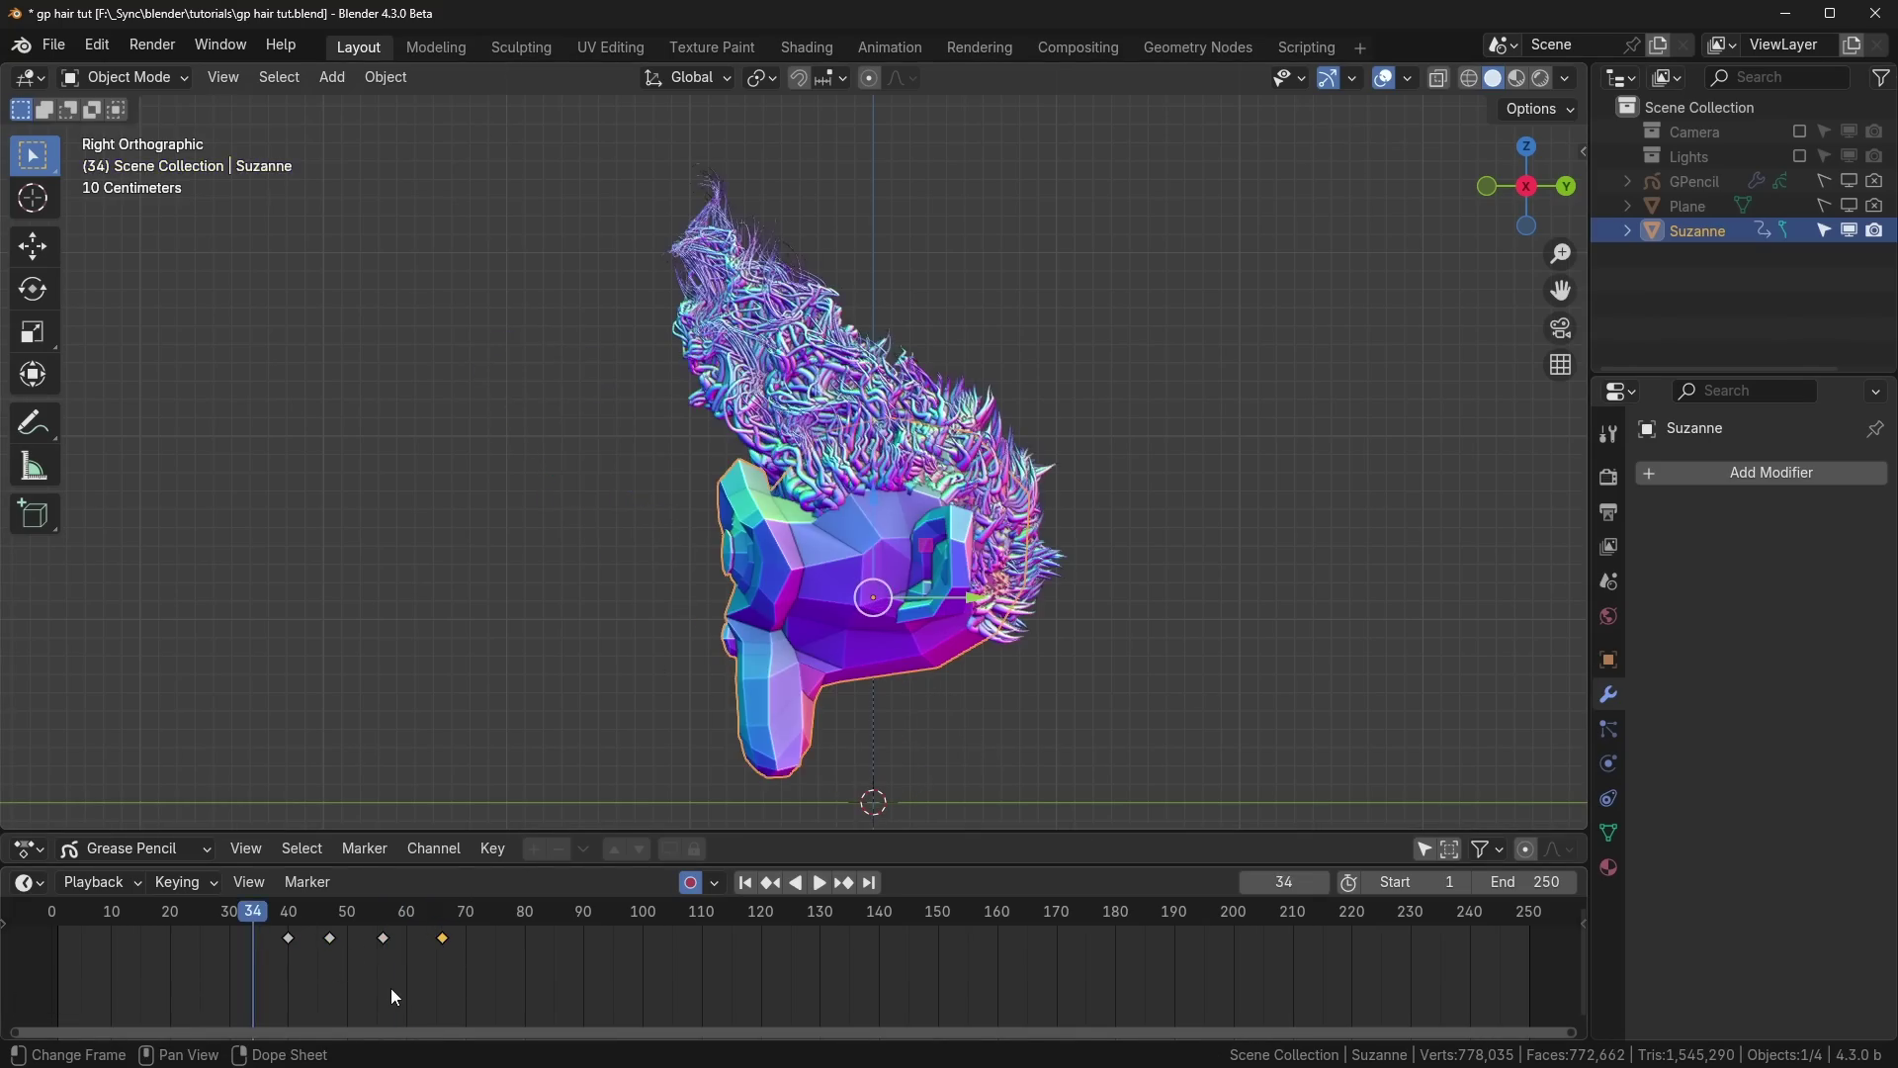
key(Escape)
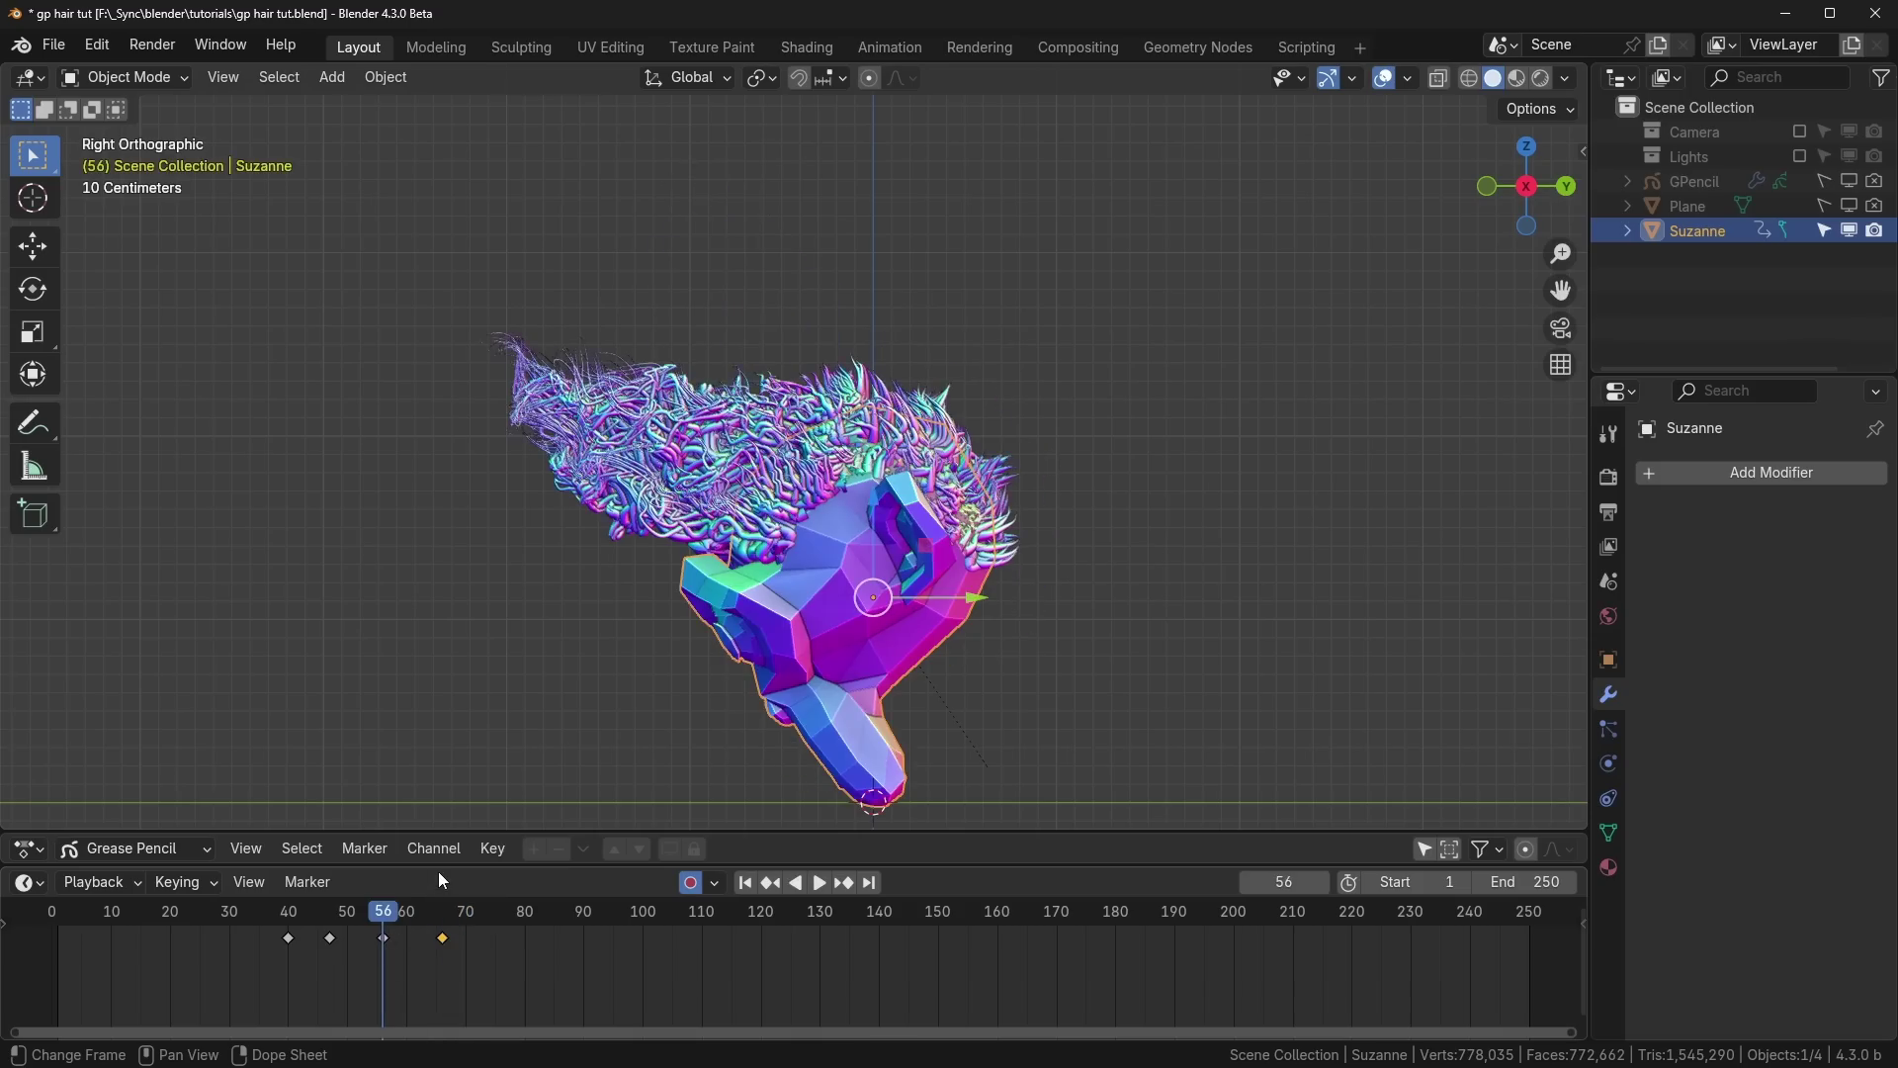
Step: Open the GPencil.001 strokes for editing at frame 46 and reshape the long guide stroke with proportional moves
drag(438, 868, 391, 1060)
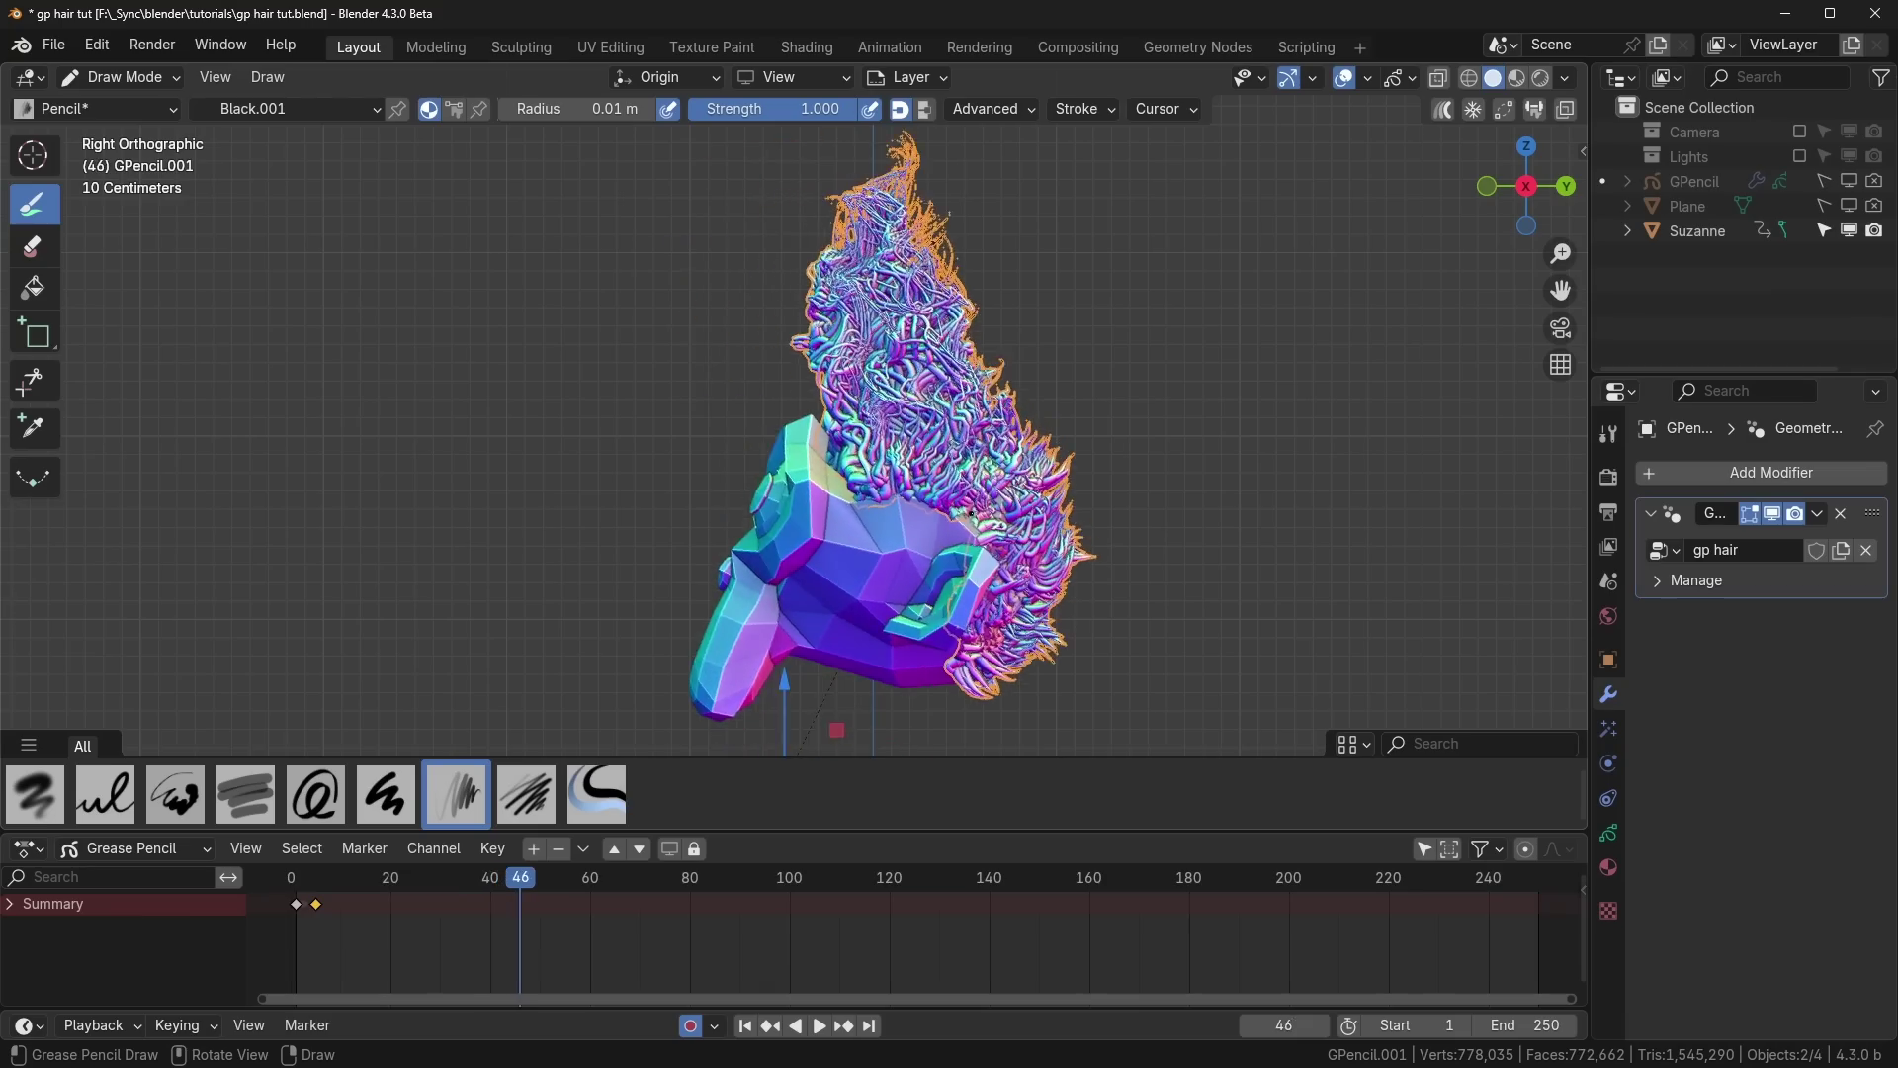
key(Tab)
key(g)
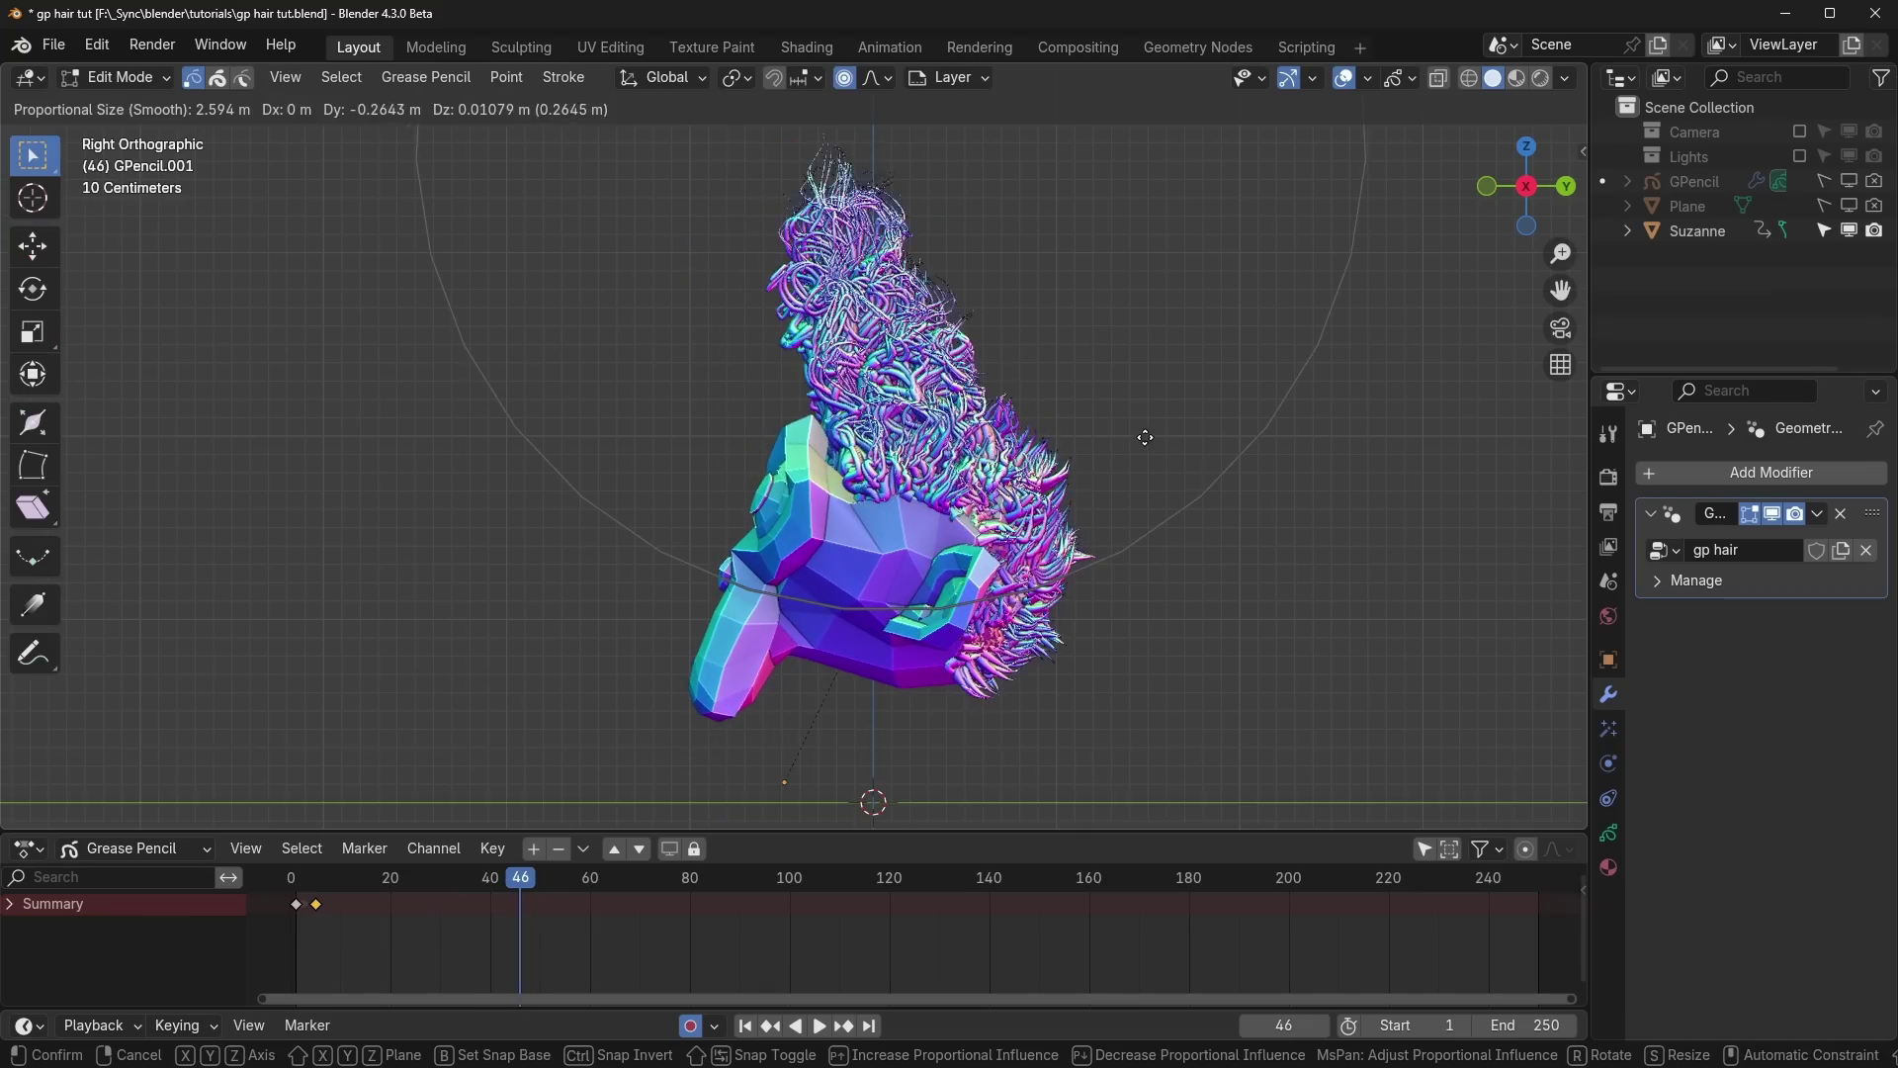
click(1145, 437)
key(g)
click(1103, 372)
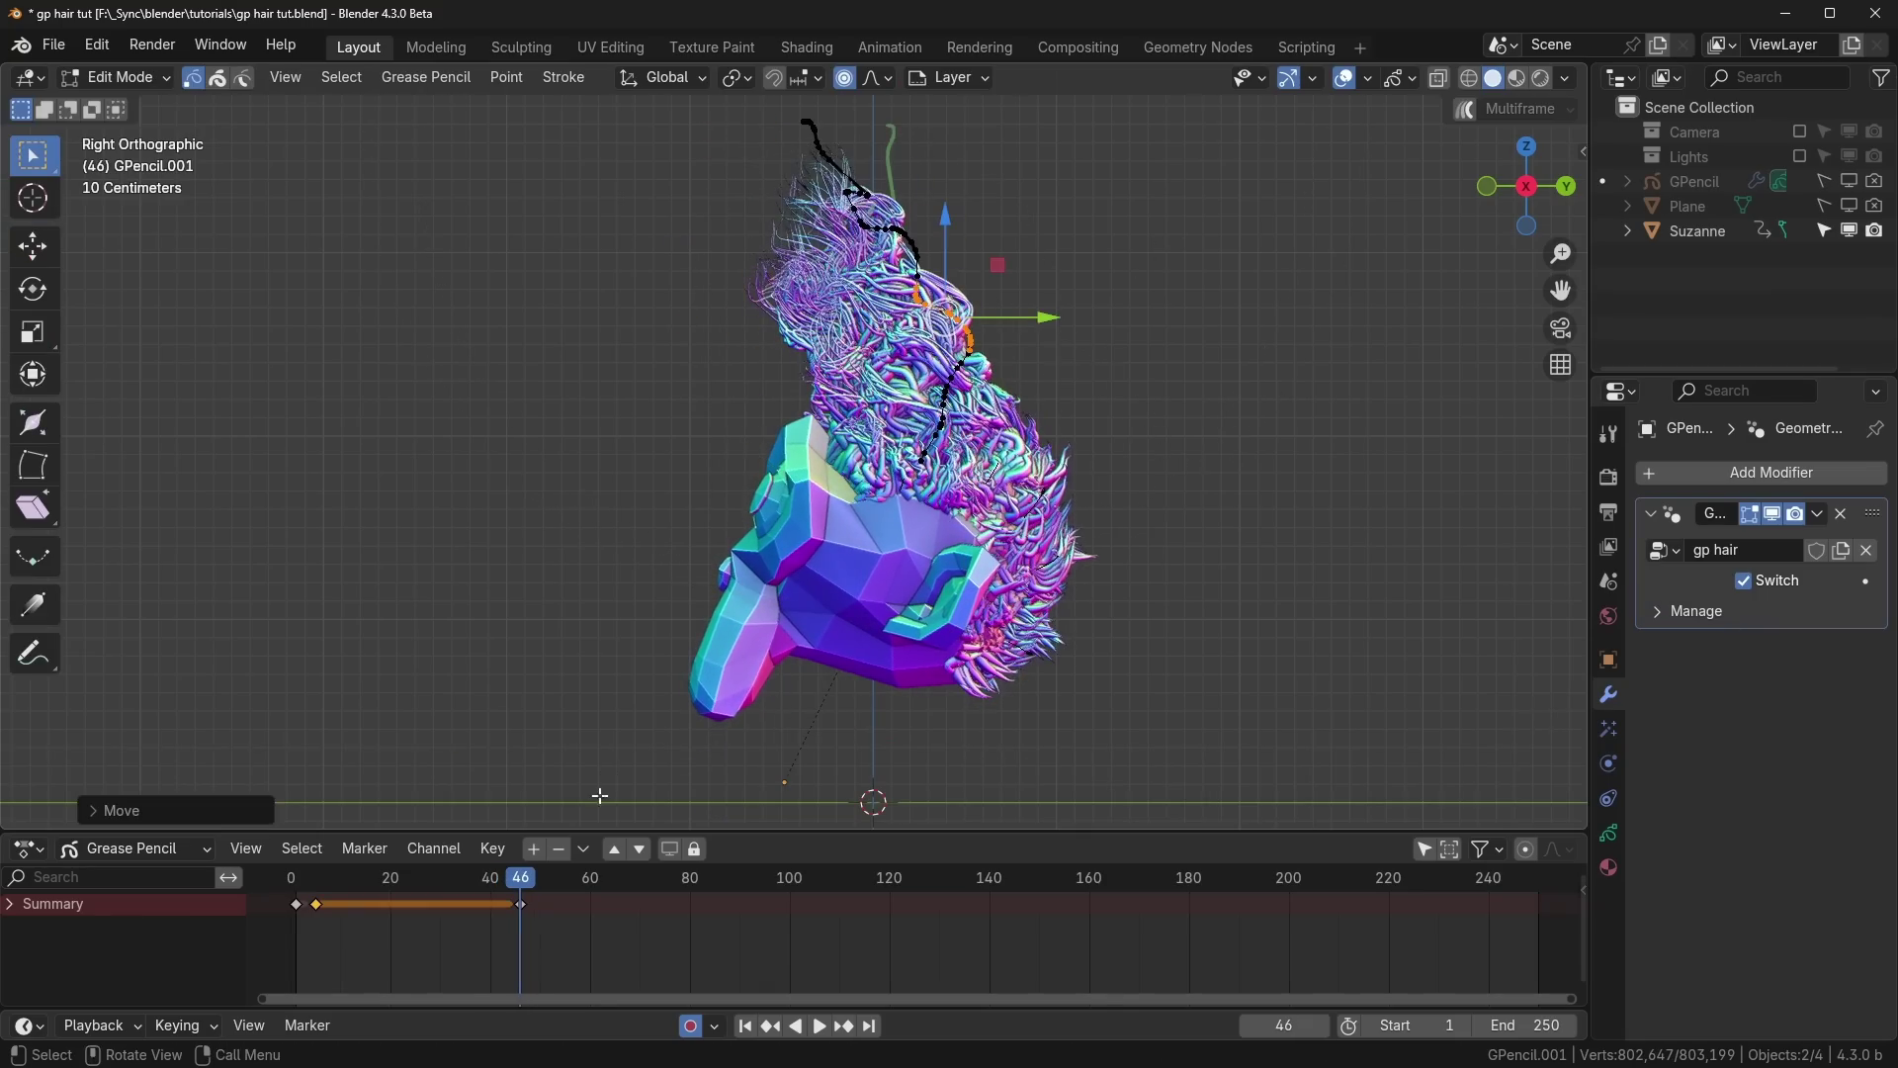
Step: Play back the hair motion and paste a copy of the frame 5 hair keyframe at about frame 49
key(space)
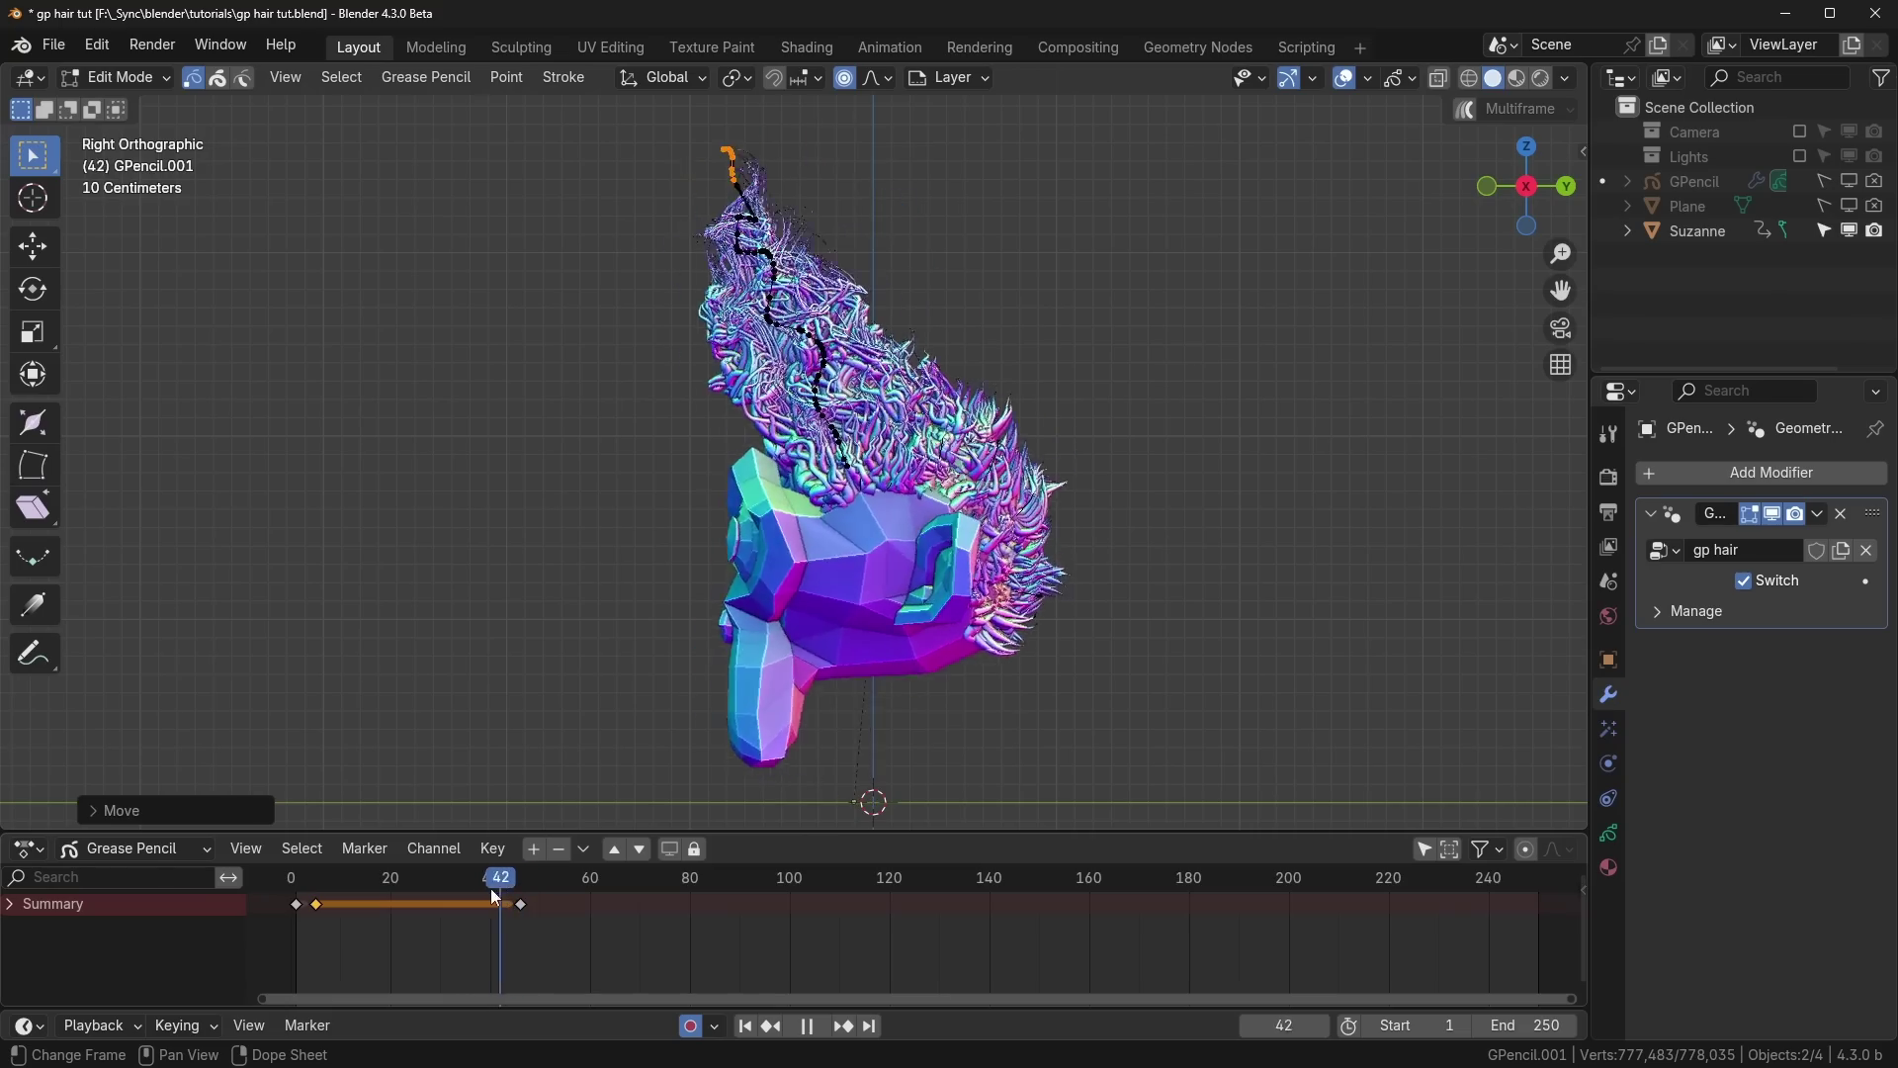
key(space)
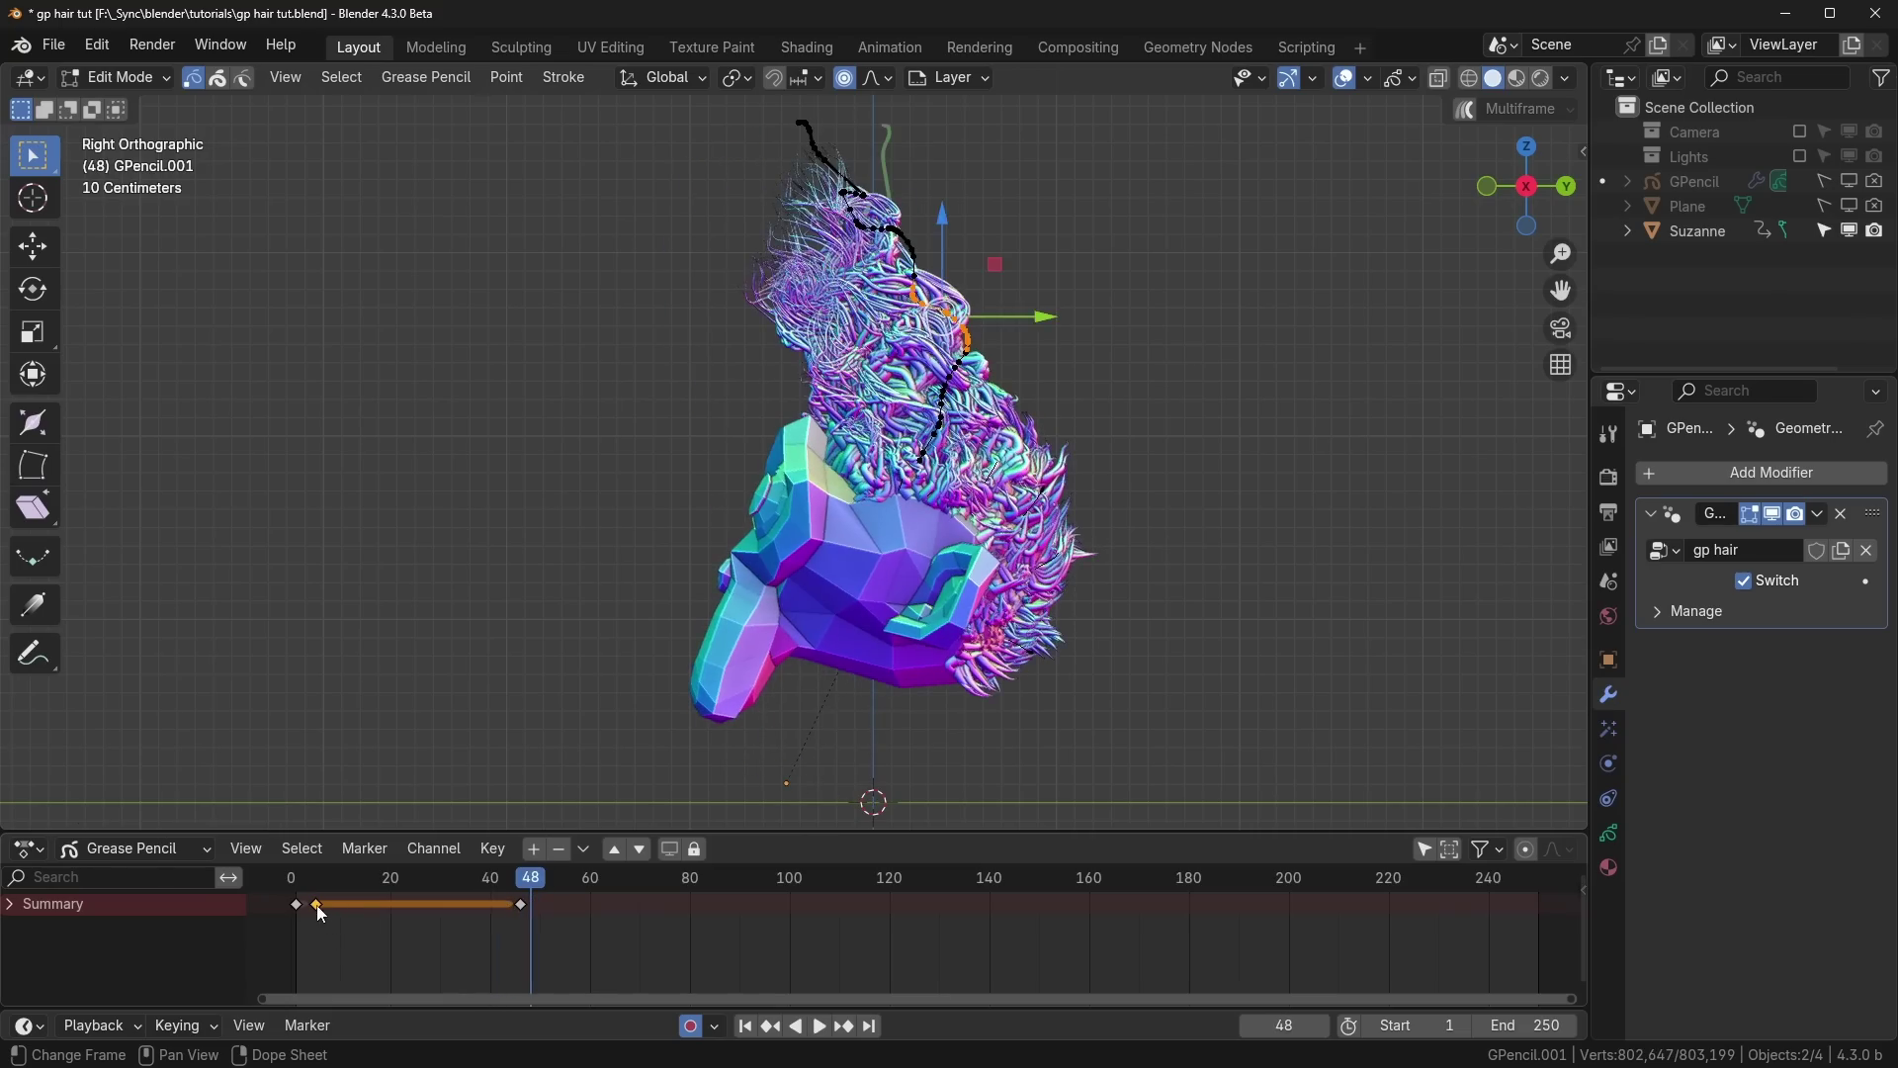
key(ctrl+v)
Step: At frame 53, move and rotate points of the long guide stroke with proportional editing into a new trailing pose
click(555, 888)
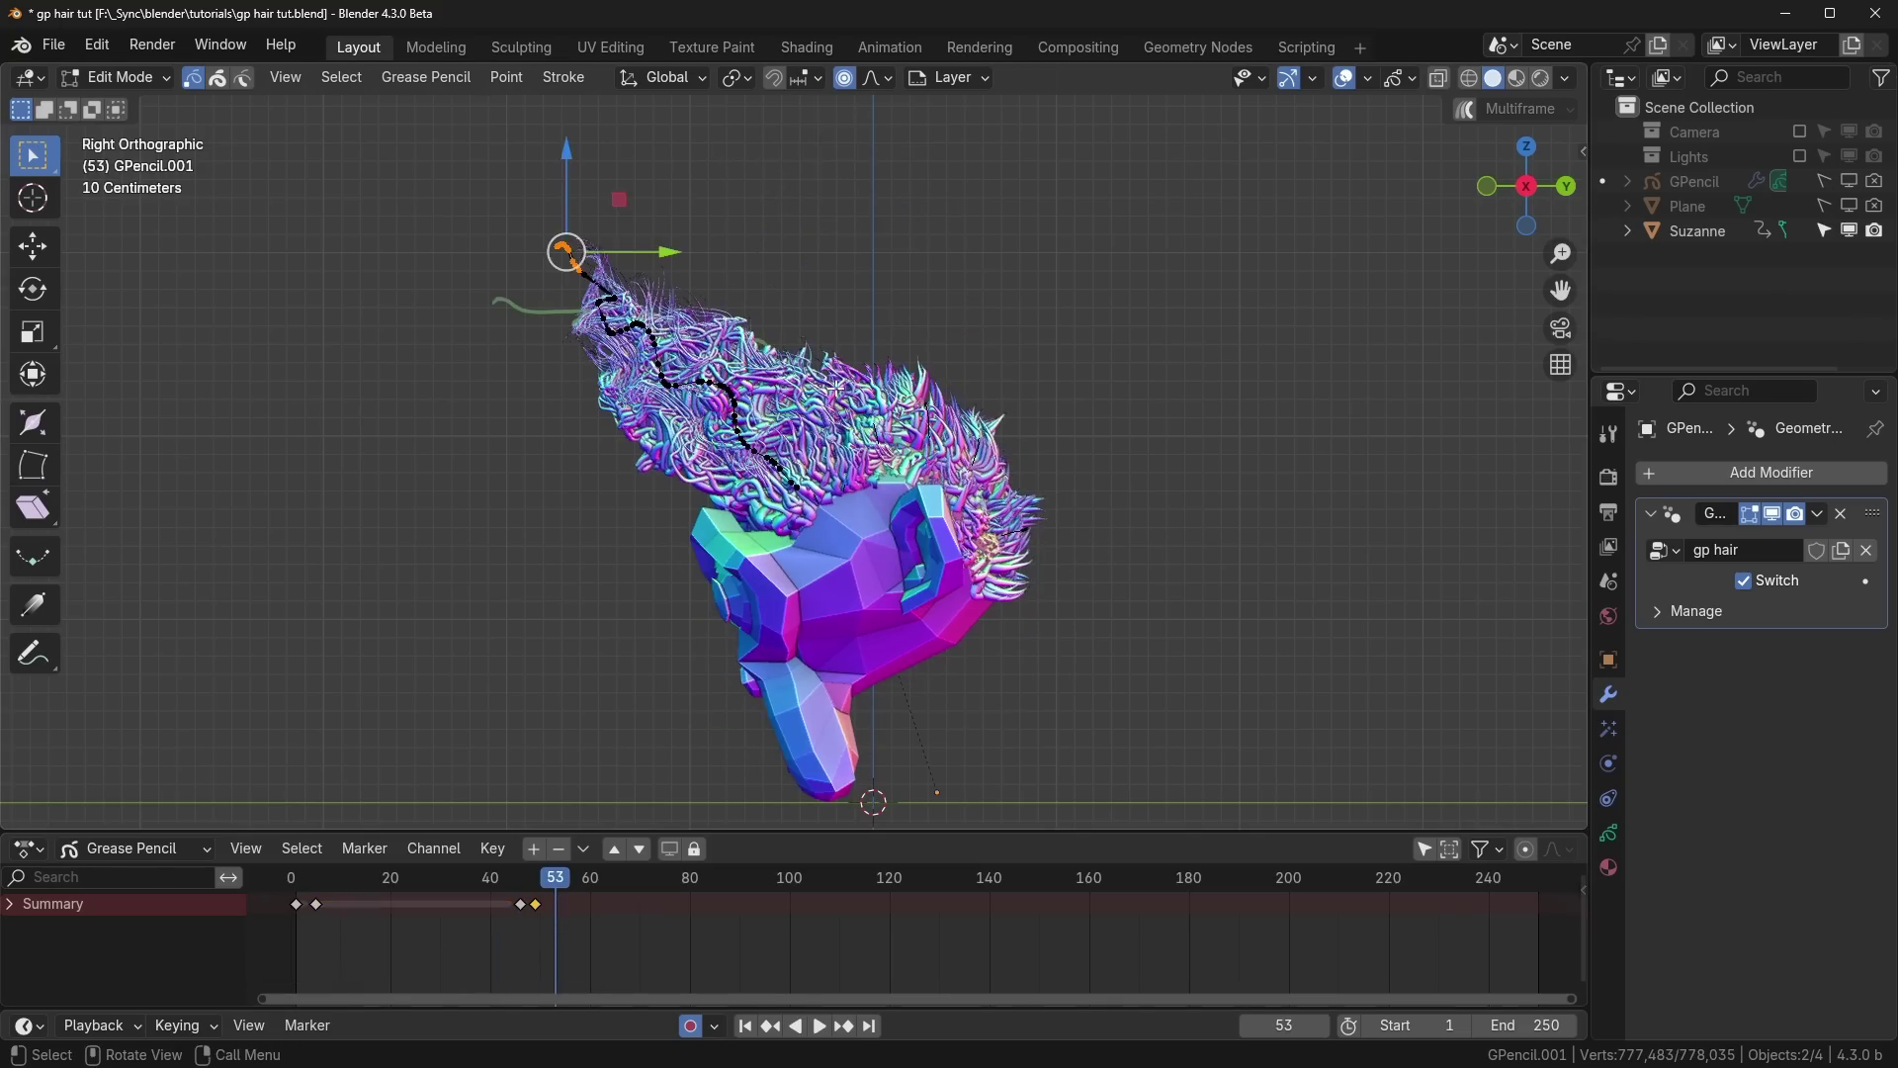
key(g)
click(910, 350)
key(r)
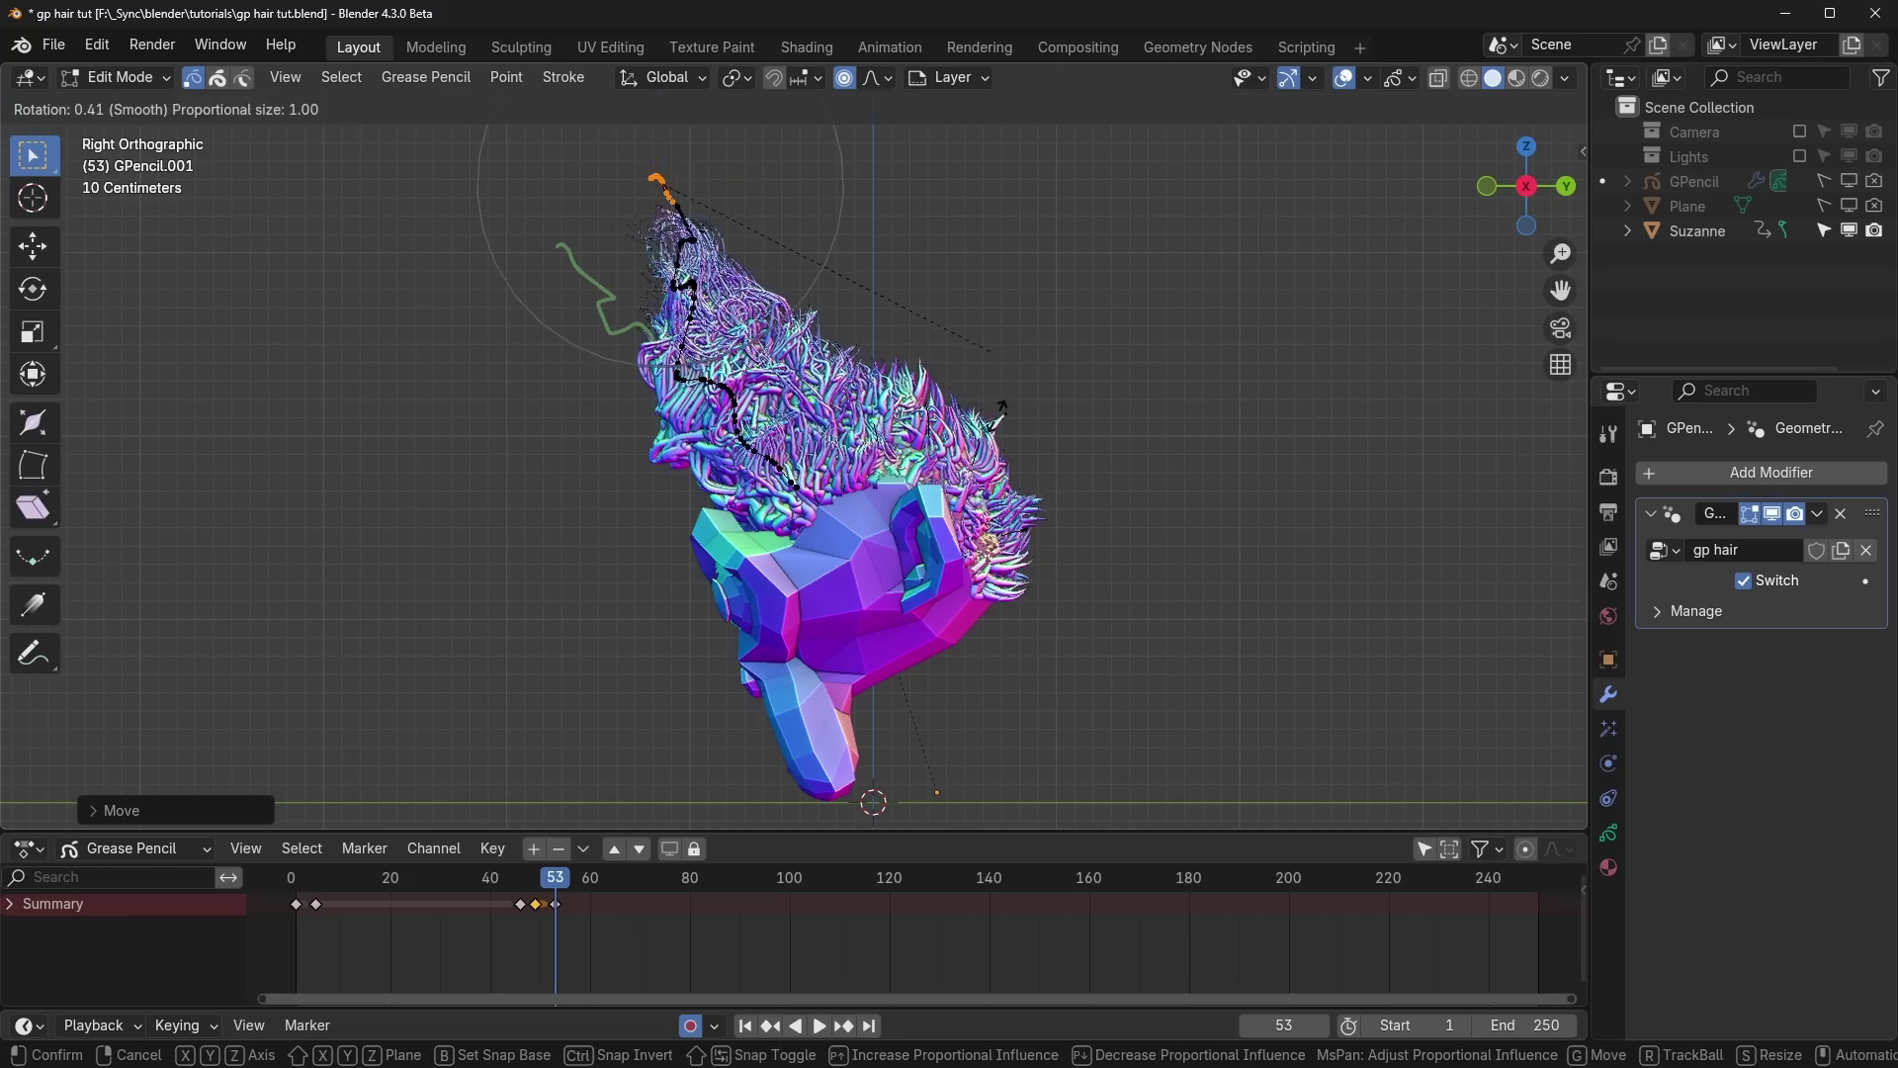
key(g)
click(1034, 395)
key(g)
click(1008, 506)
Step: Repose the guide stroke at about frame 57 and at frame 62, using a proportional size of 1.1 m at frame 62
click(578, 880)
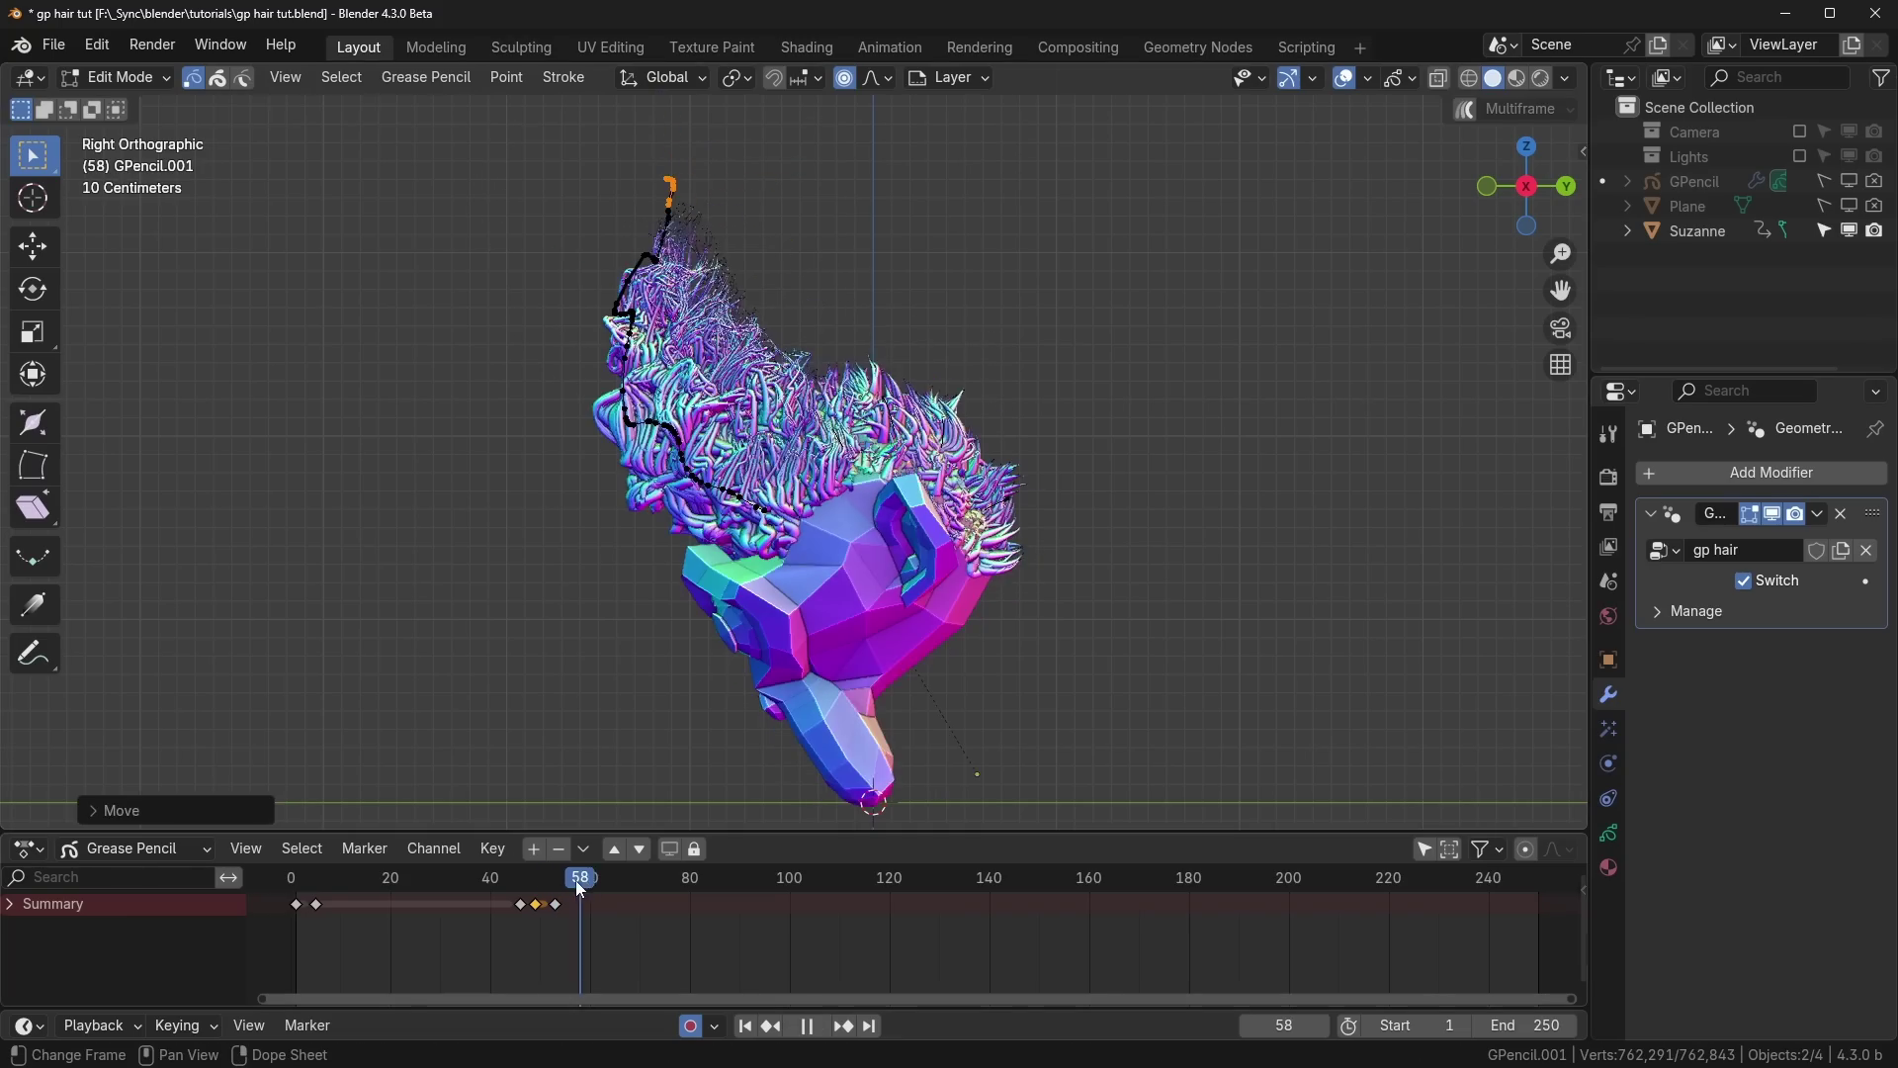
key(space)
click(577, 880)
key(g)
scroll(700, 593, down, 5)
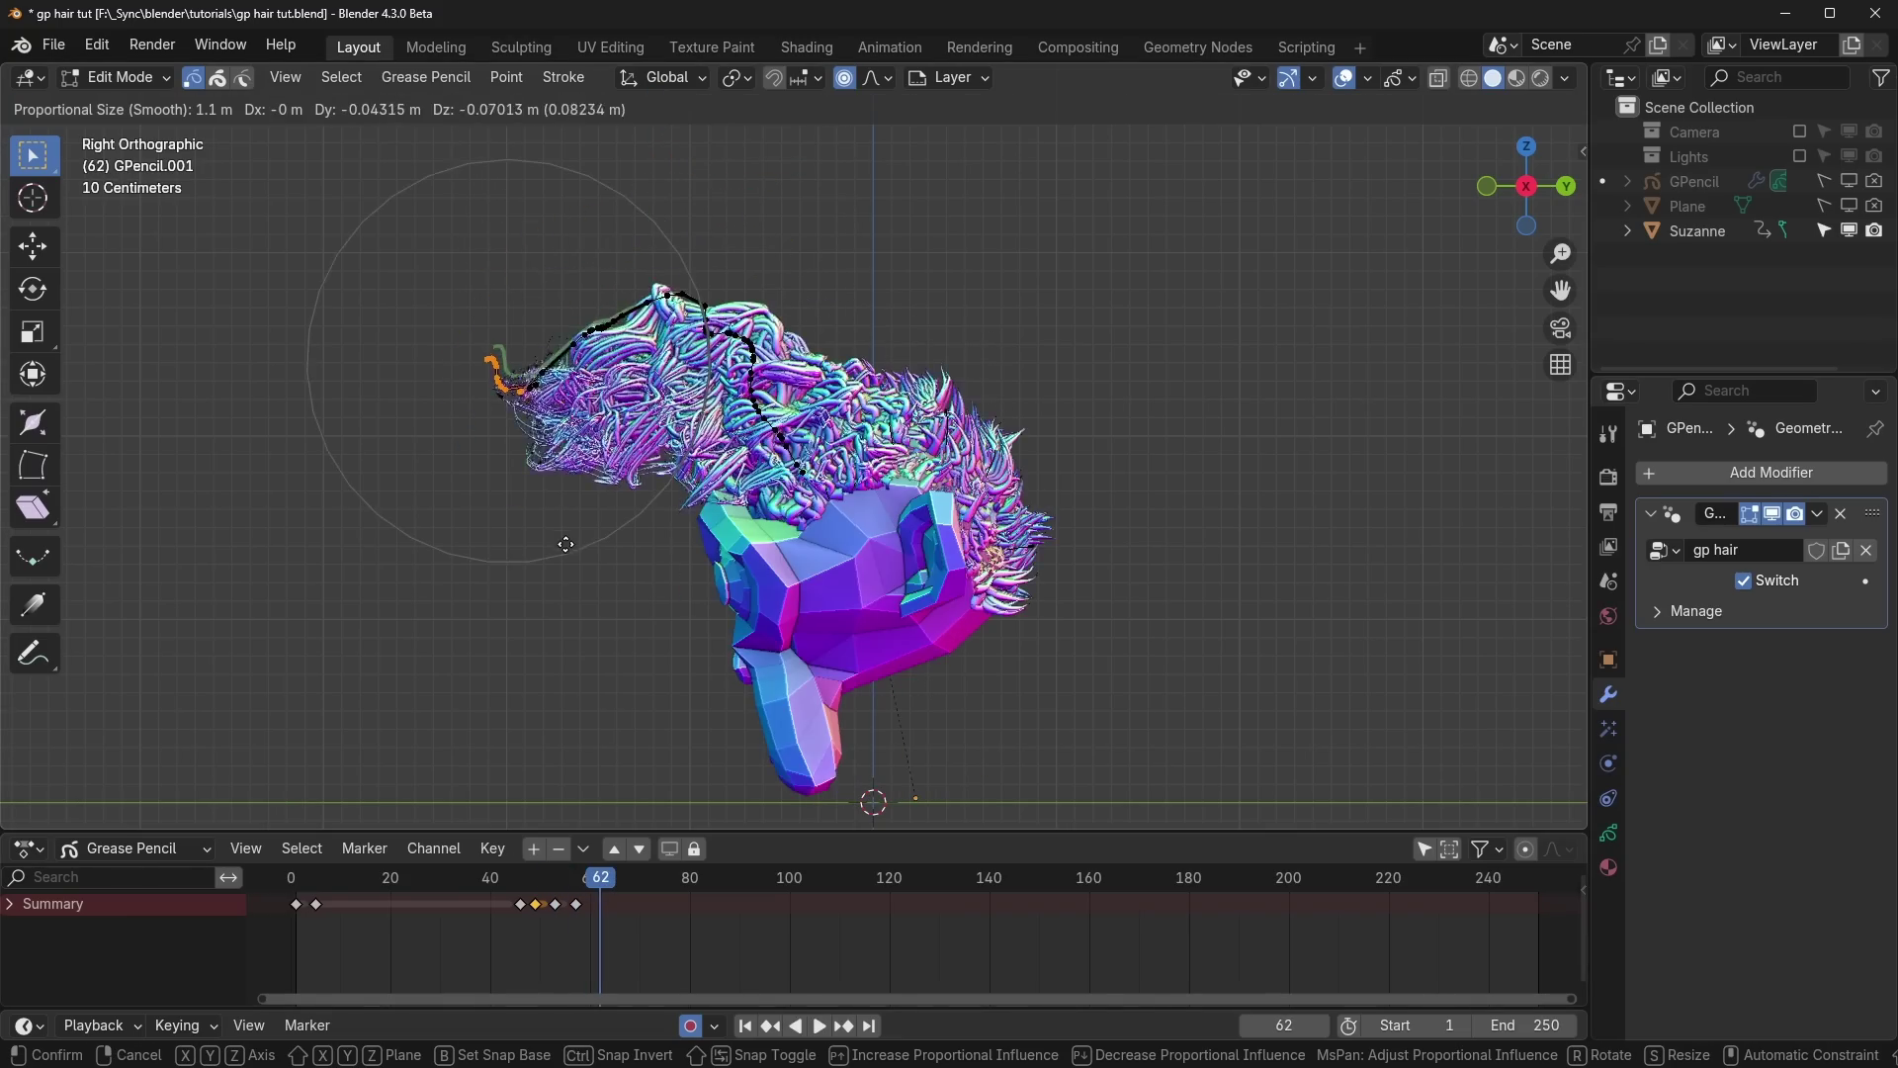
click(504, 454)
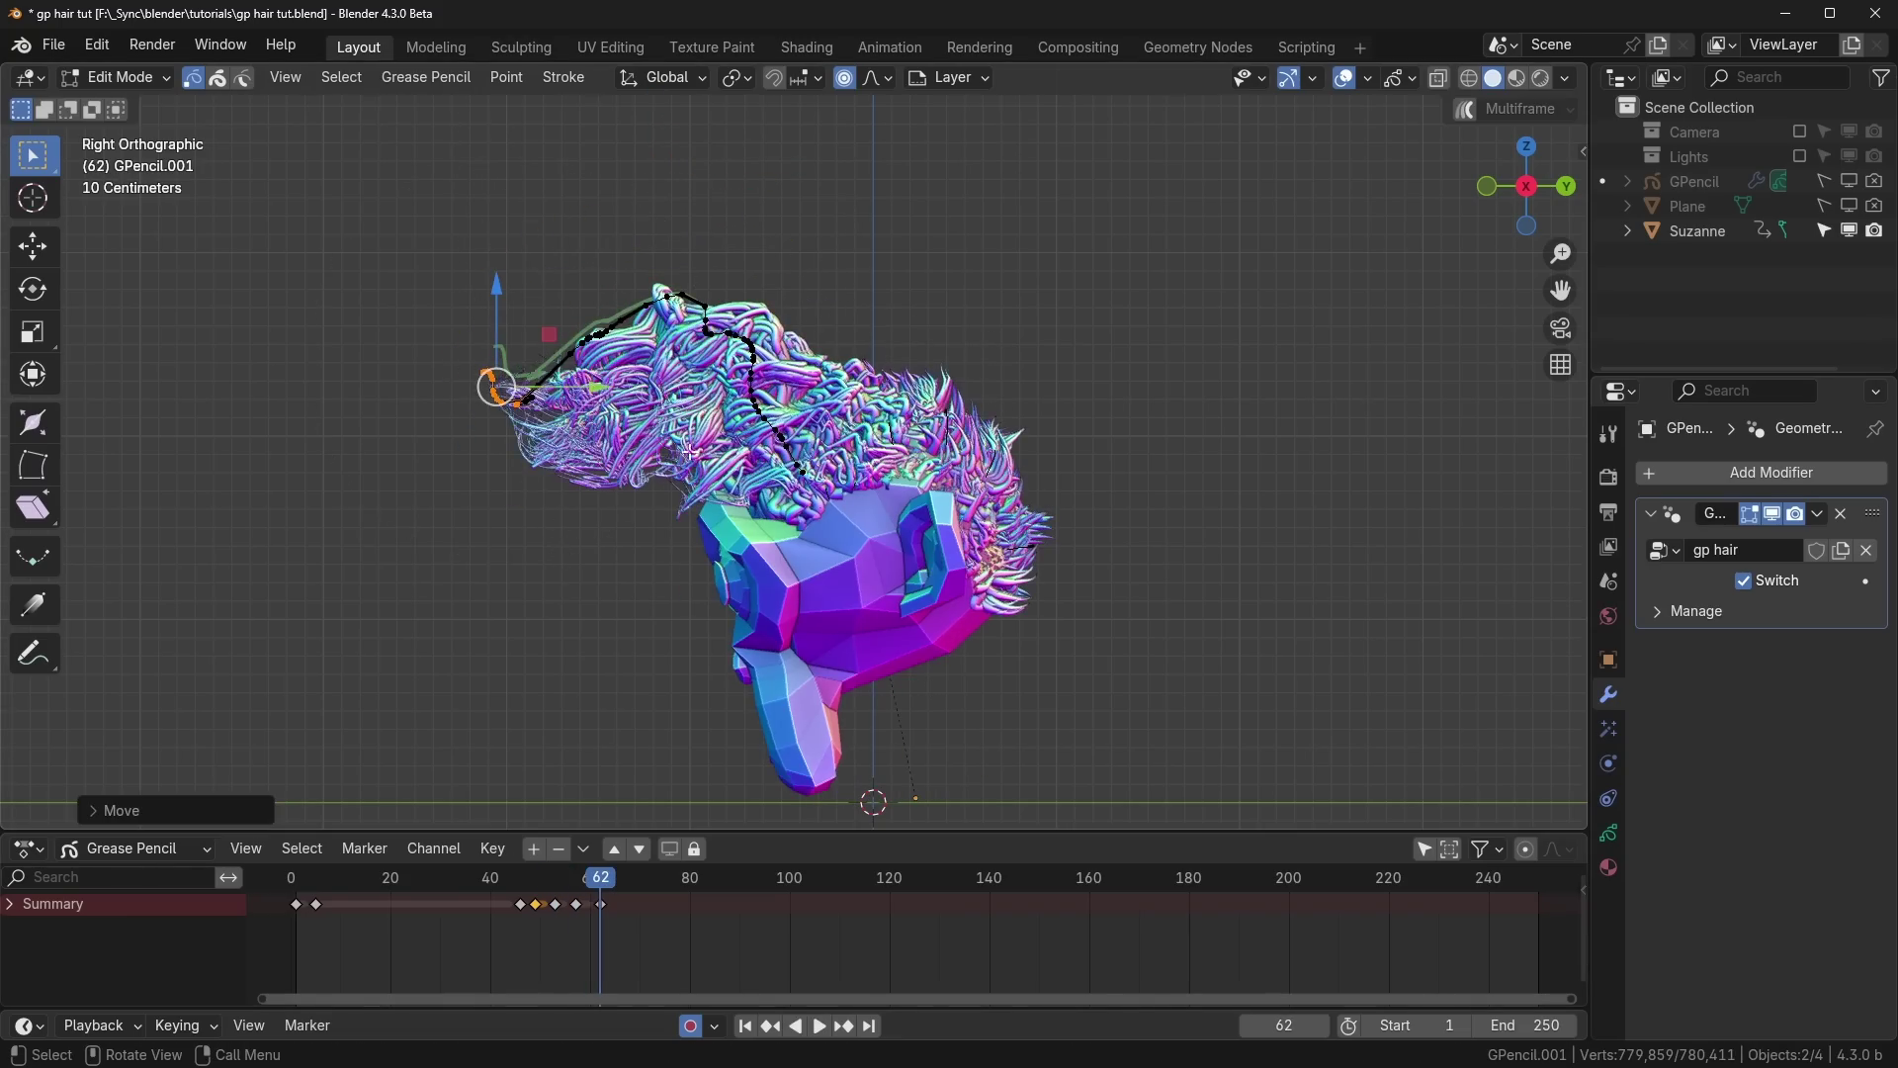
Step: Copy the frame 5 hair keyframe to frame 69, check the neighbouring frames, and duplicate the frame 69 keyframe to about frame 66
mouse_move(621, 886)
mouse_down()
mouse_move(638, 892)
mouse_move(599, 898)
mouse_move(621, 898)
mouse_up()
key(space)
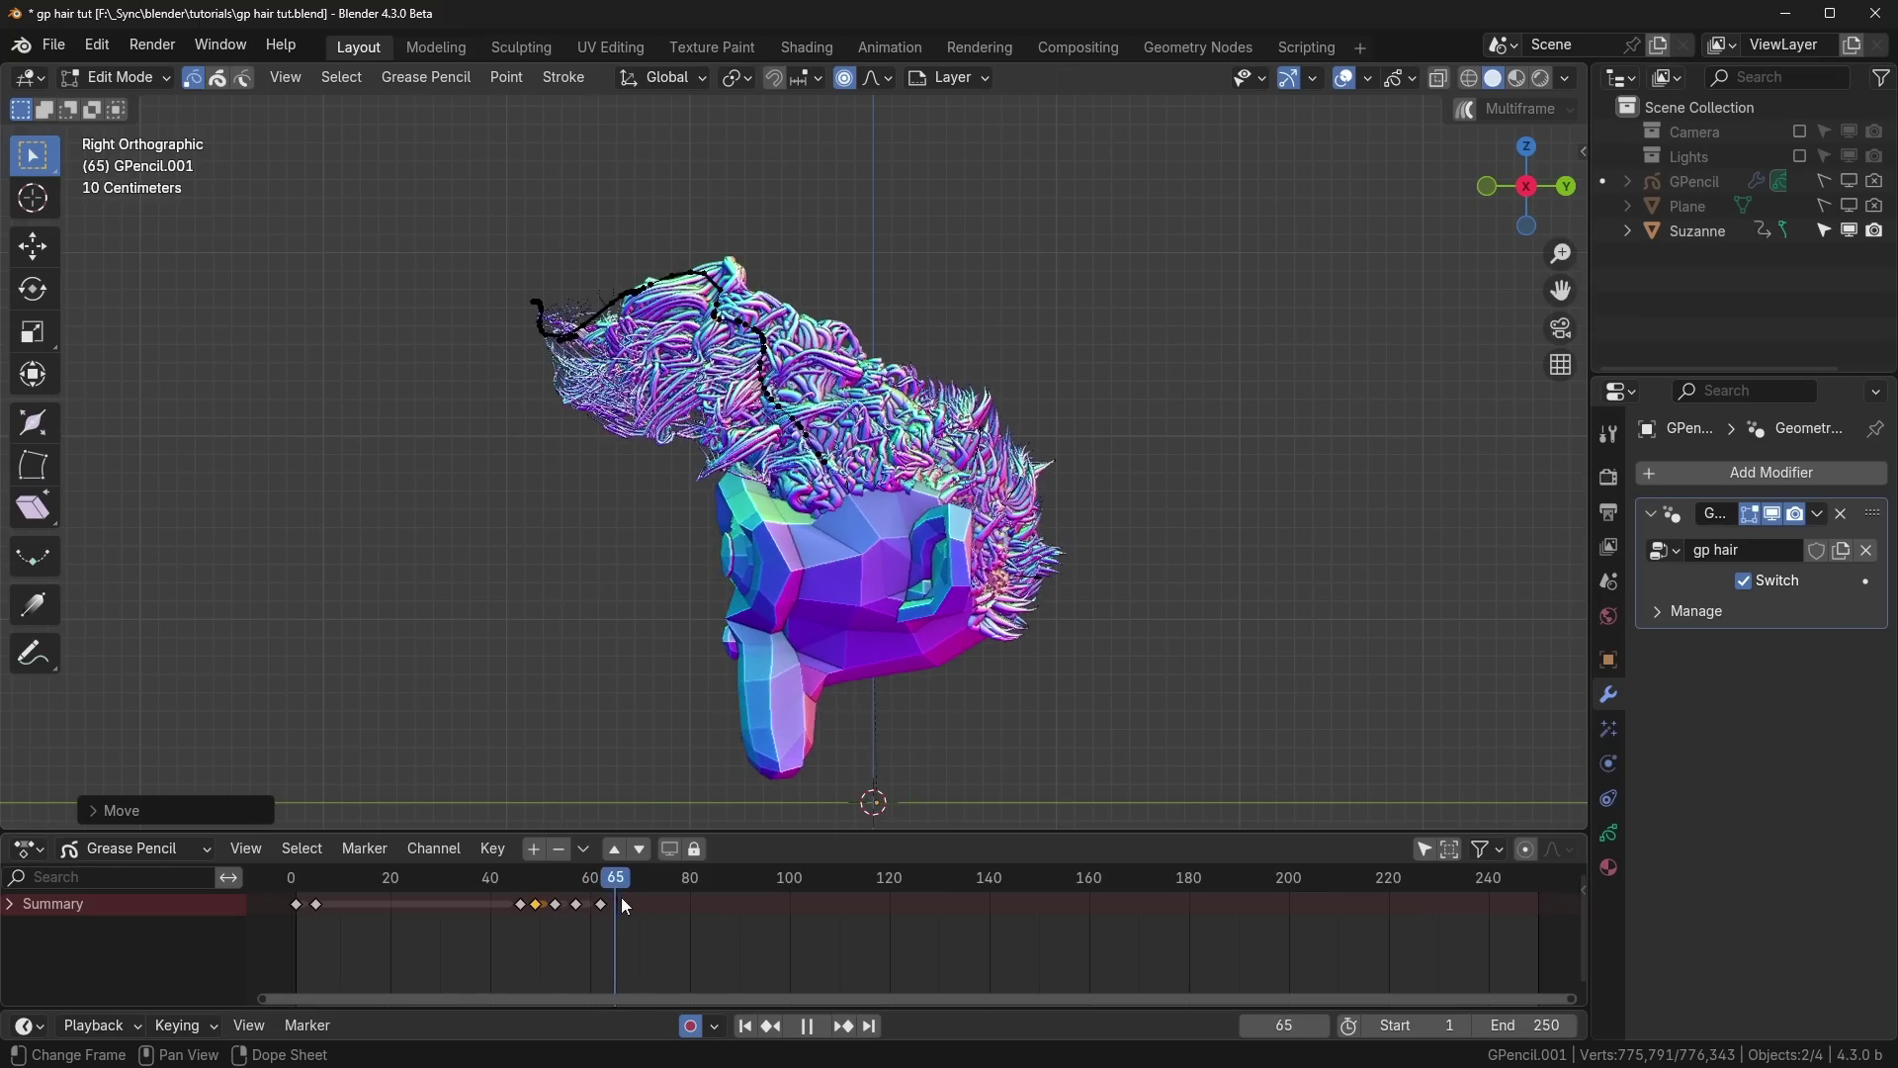
key(space)
drag(317, 913, 693, 951)
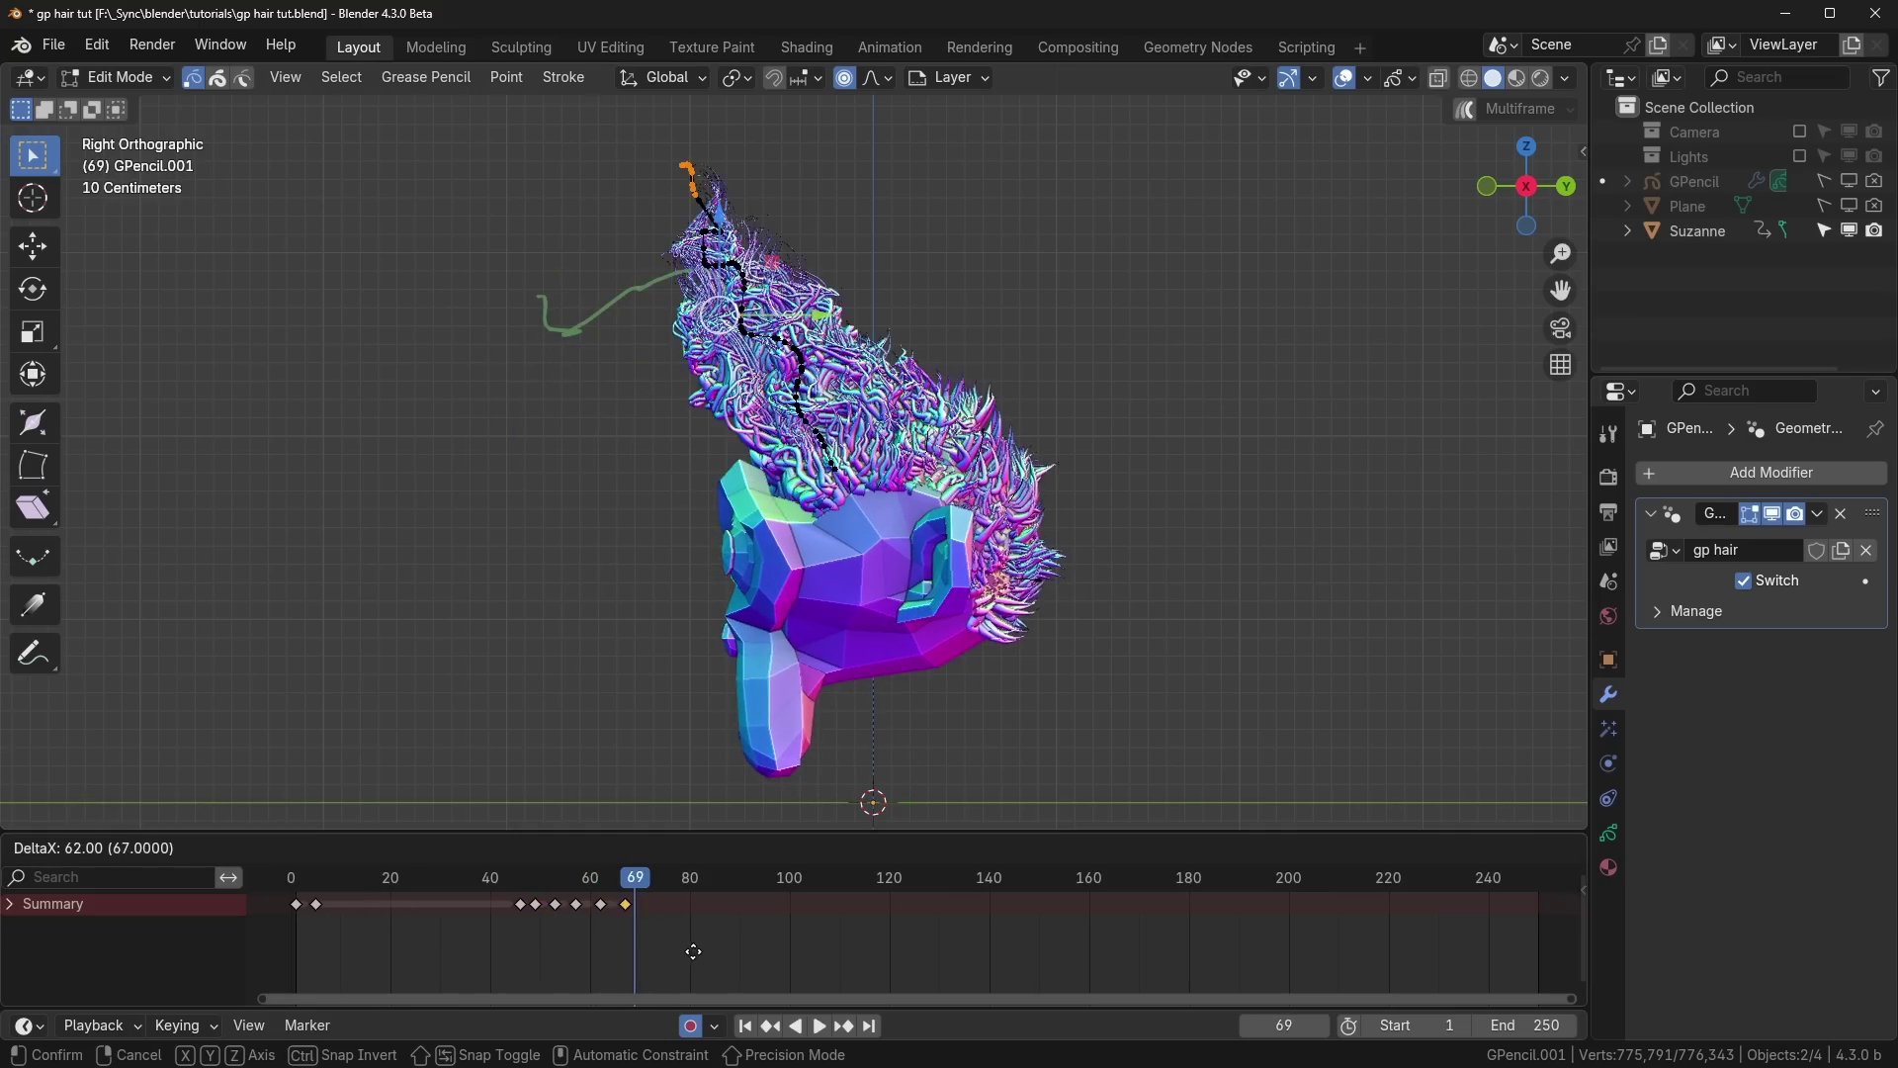
click(698, 952)
key(Left)
key(Left)
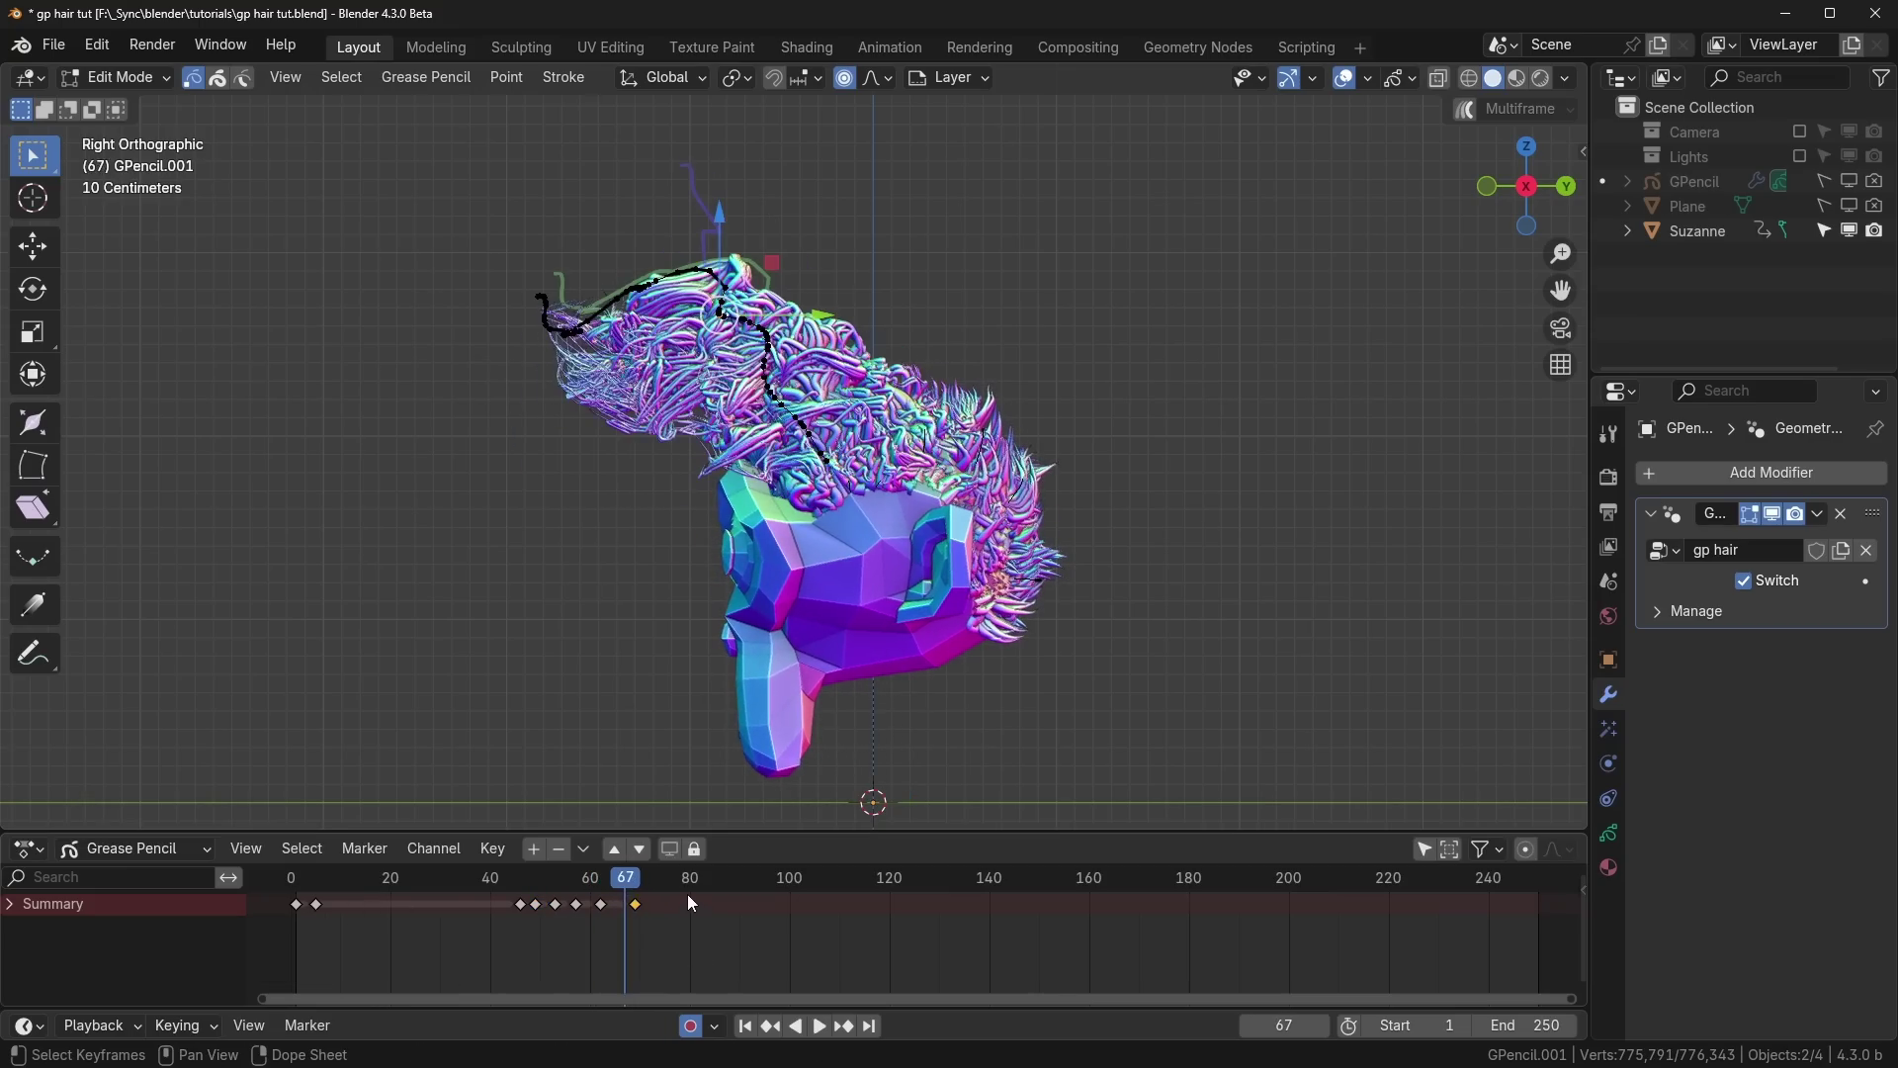
key(Right)
key(Right)
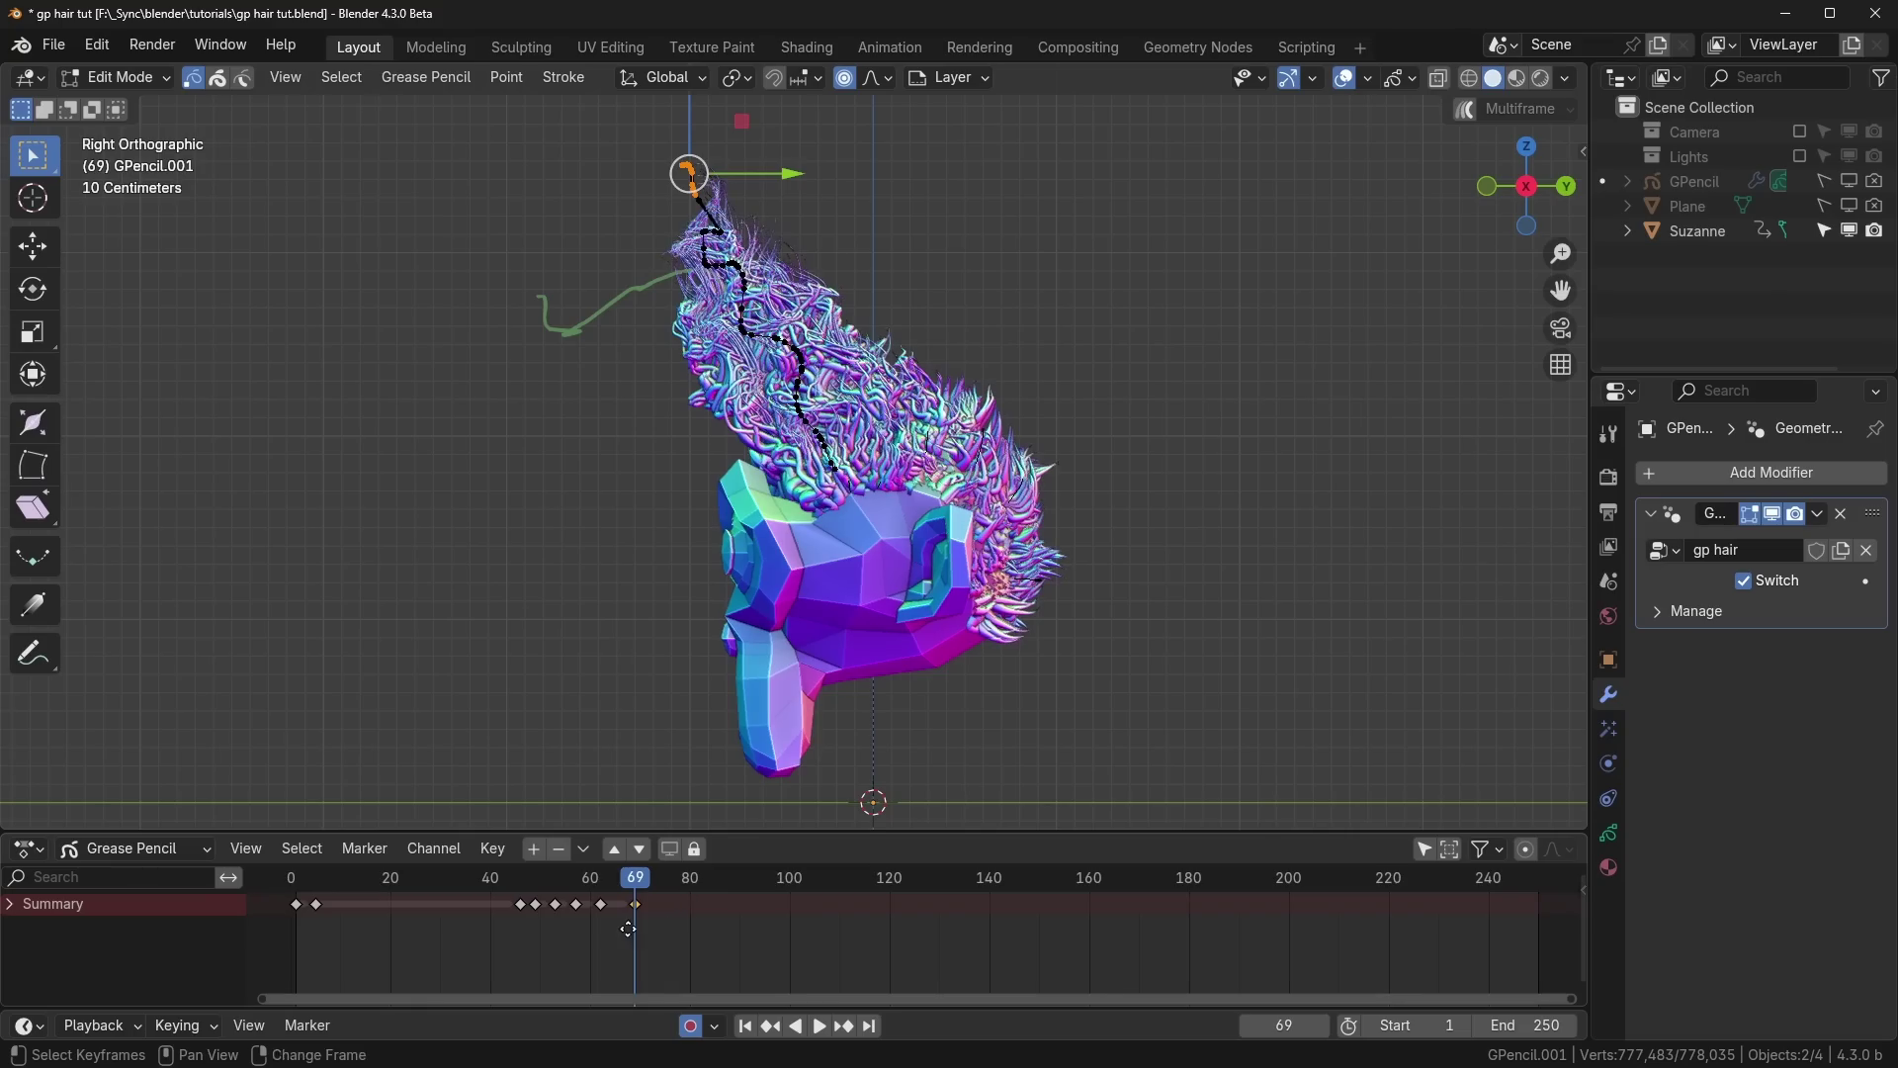
key(shift+d)
click(611, 934)
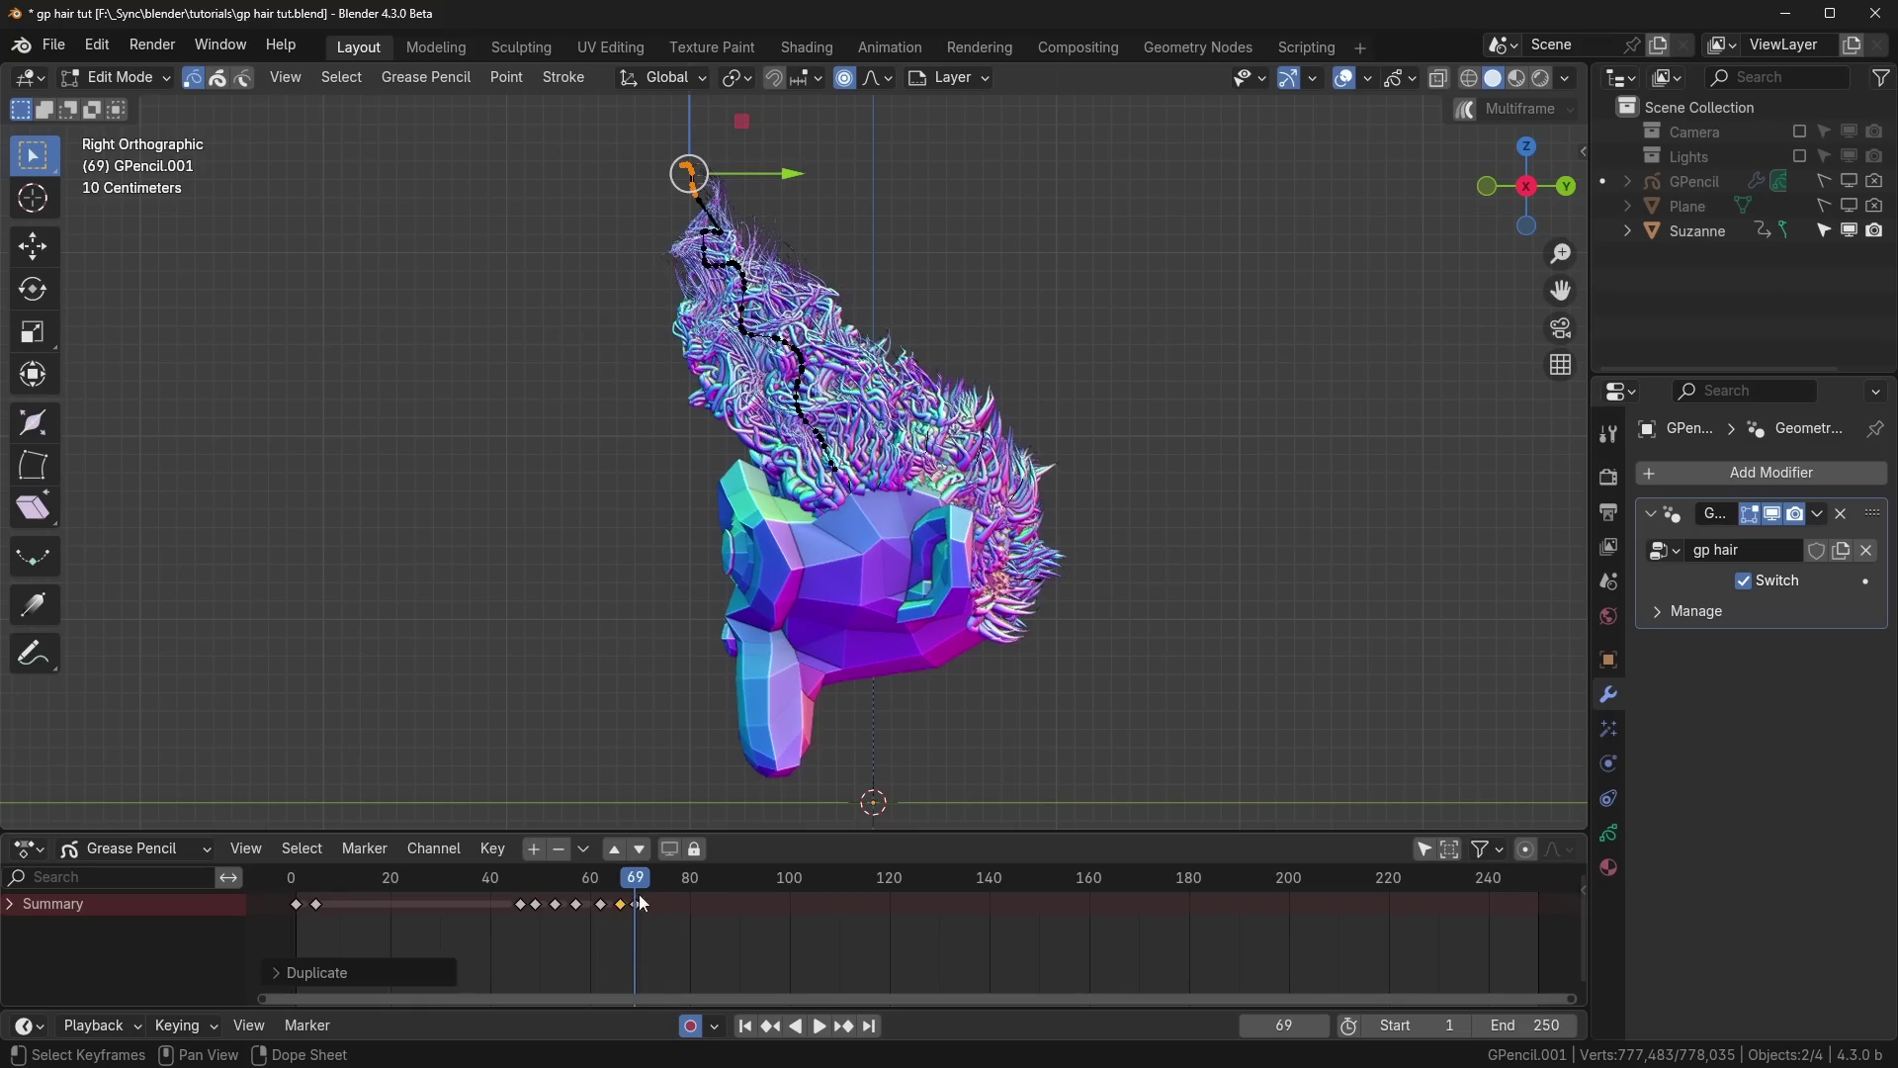
Step: Play back the hair animation from about frame 42 onward in perspective to check its timing
key(shift+ctrl+space)
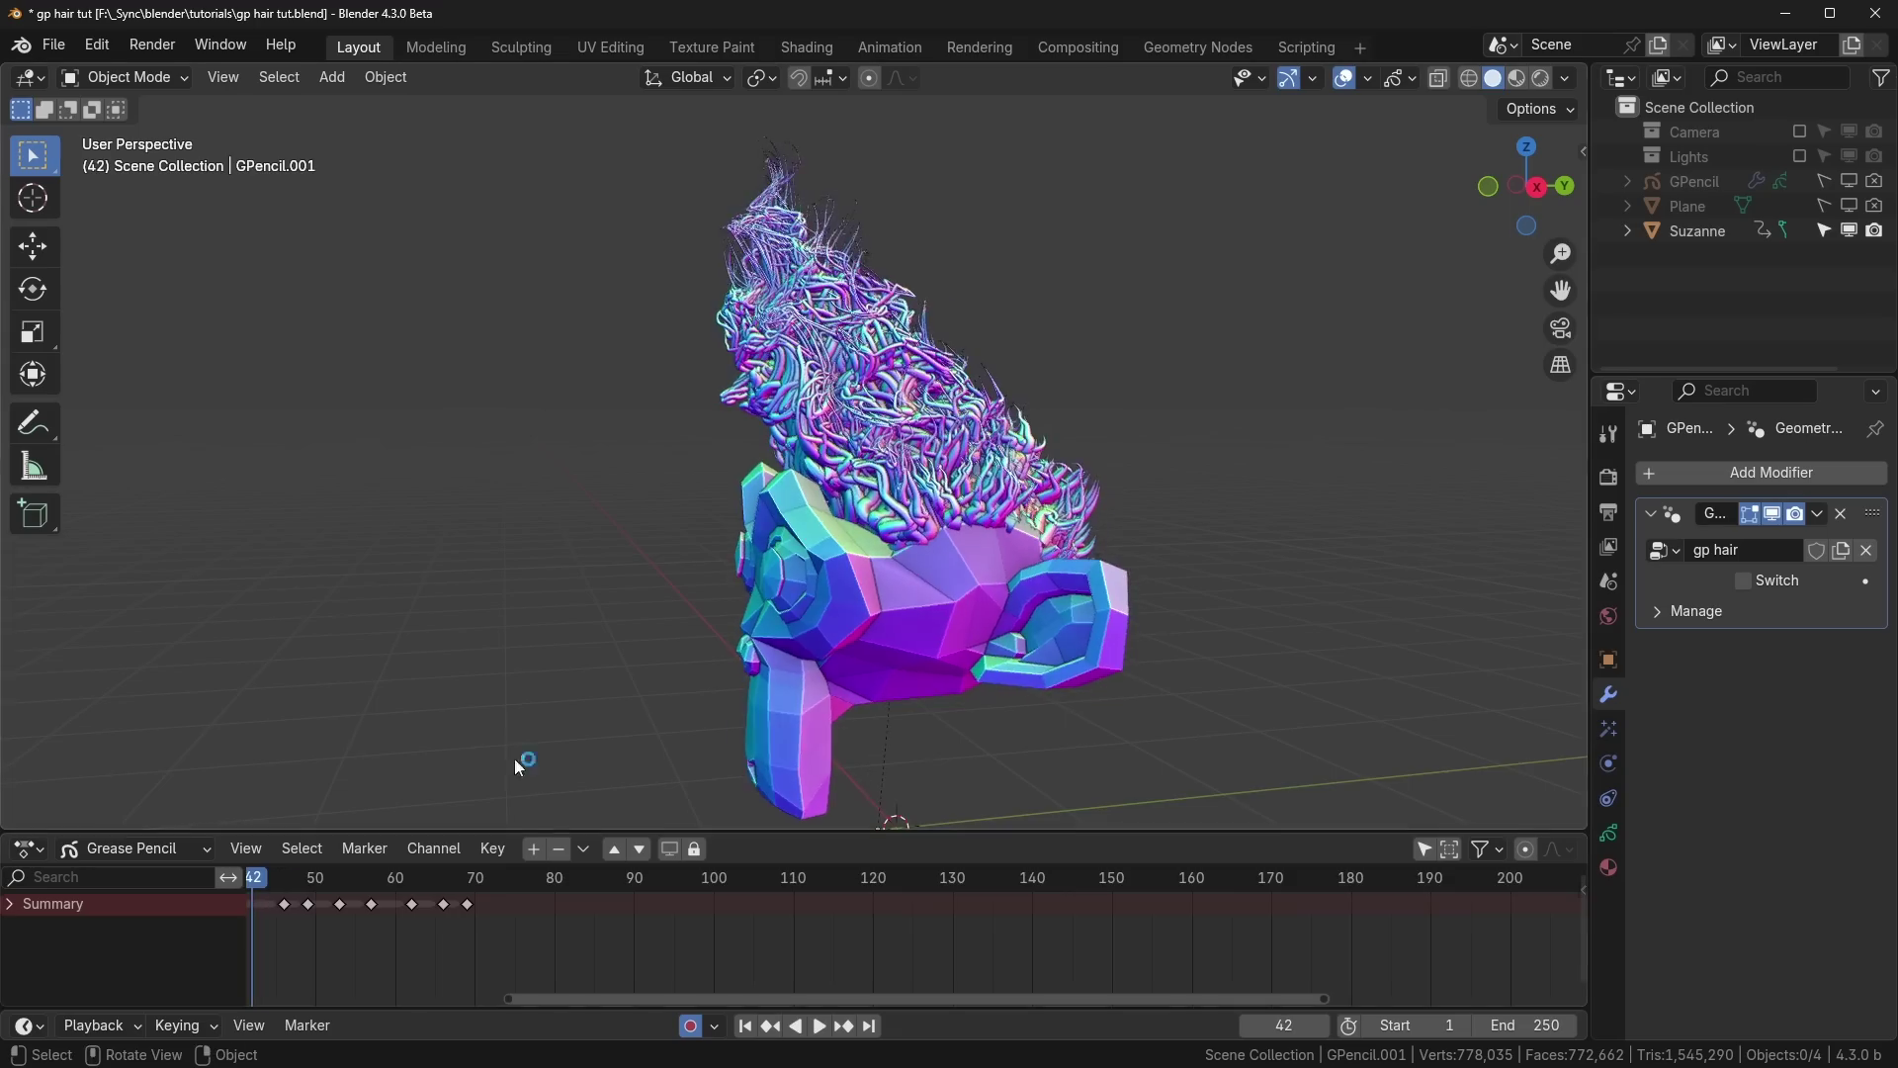
scroll(541, 907, down, 1)
middle_drag(1109, 633, 1242, 542)
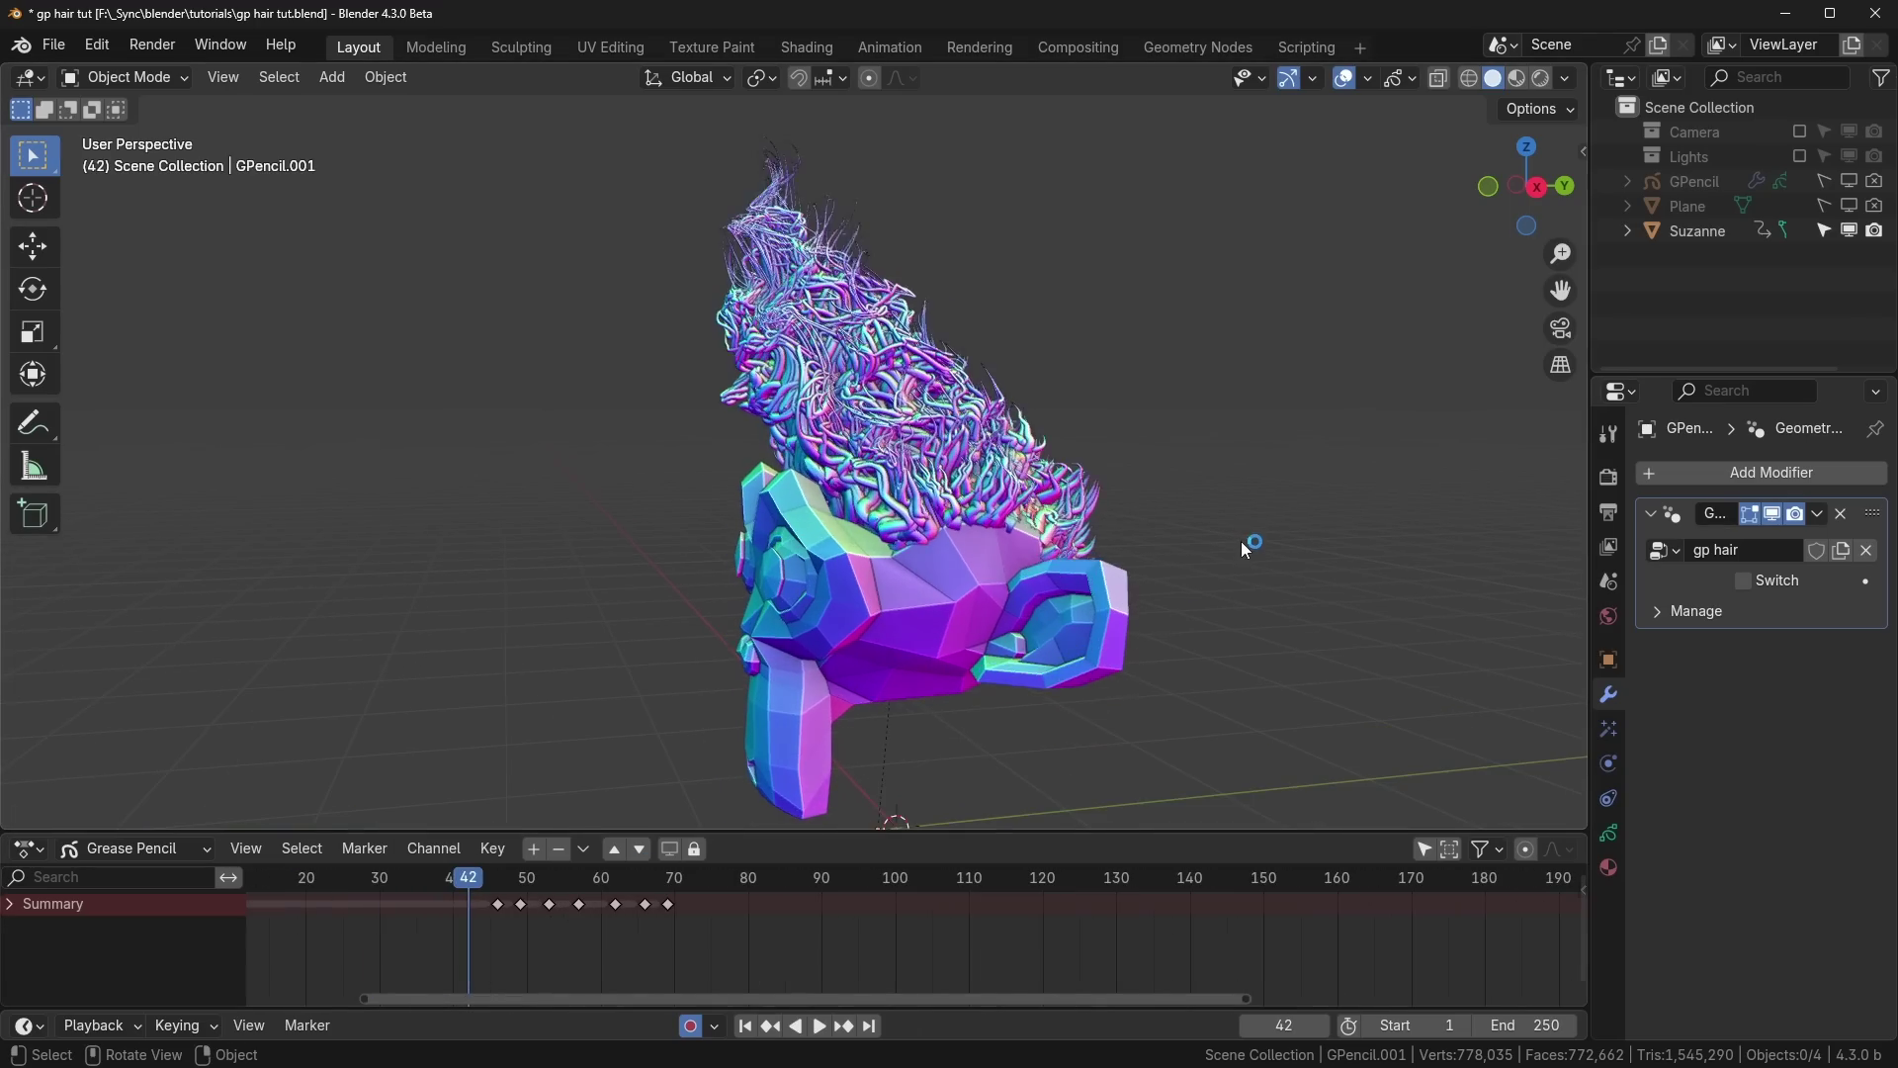
key(space)
key(space)
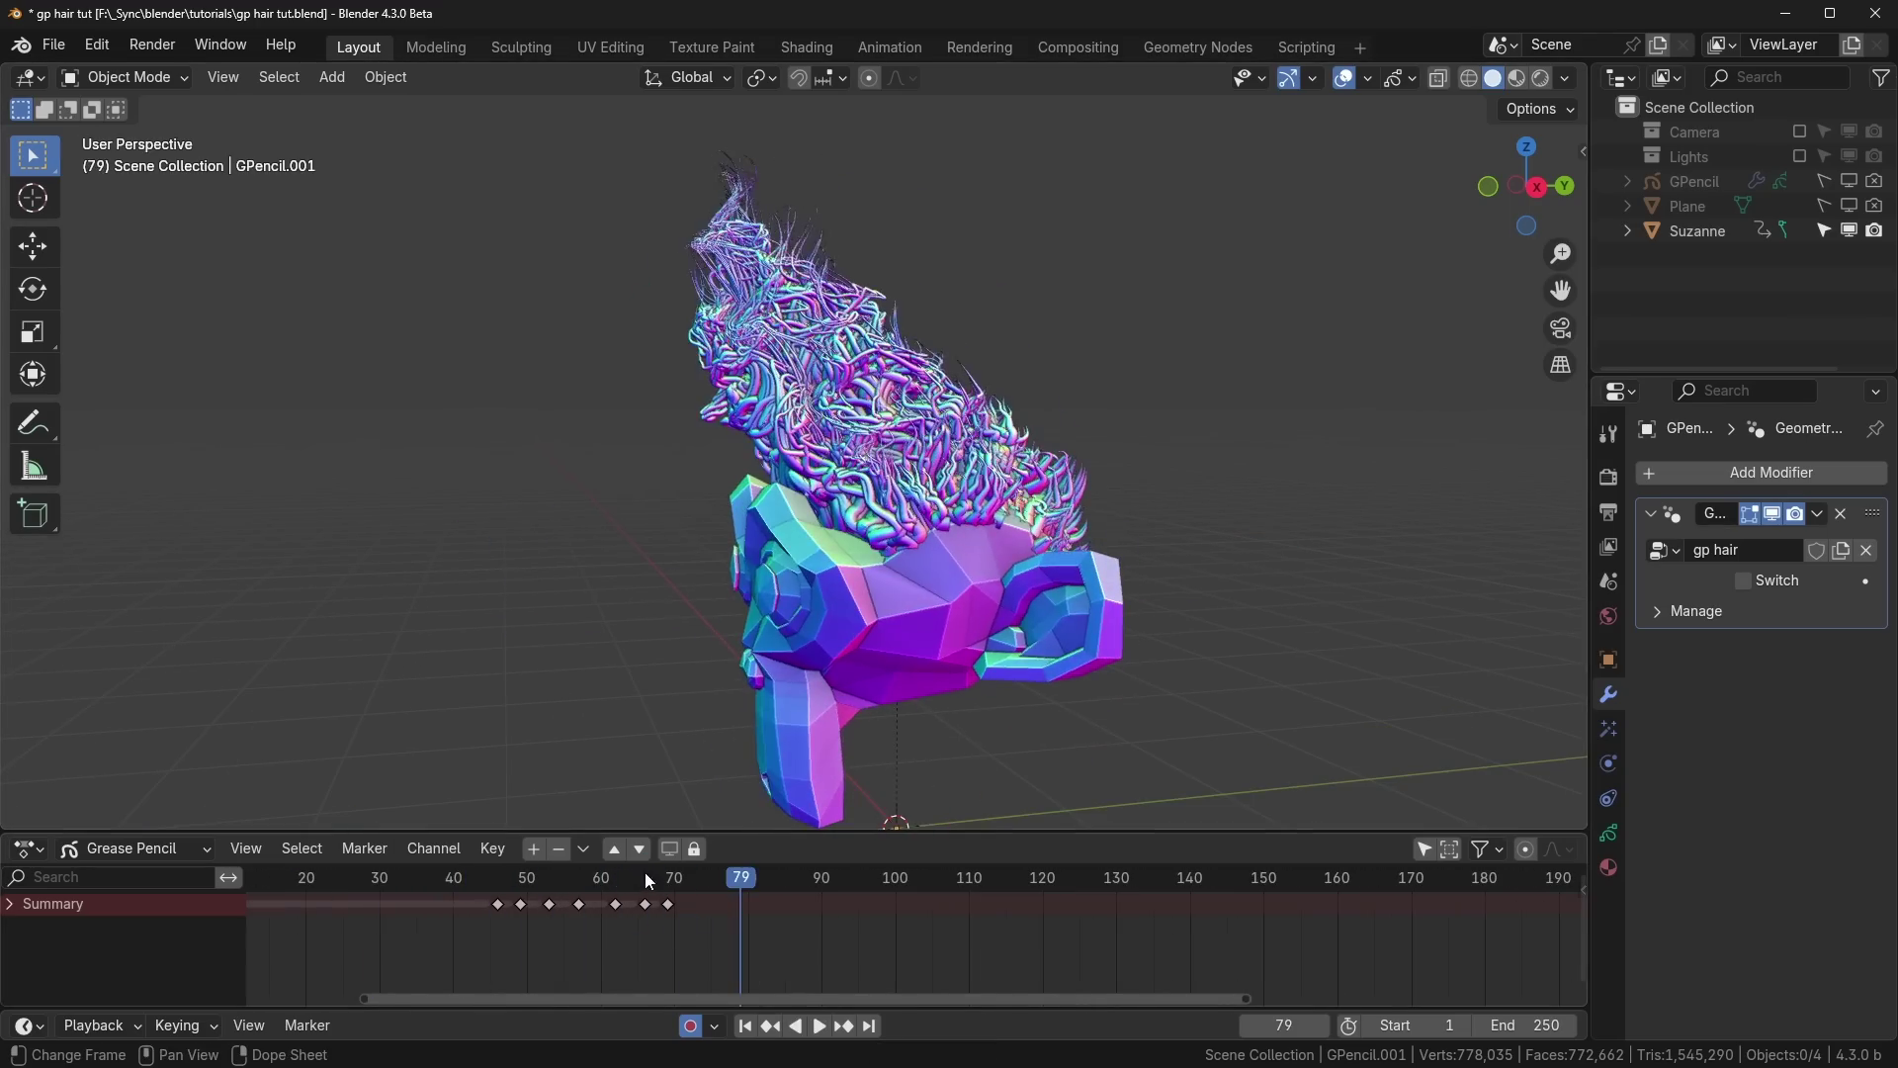
drag(645, 874, 425, 890)
key(space)
key(space)
Step: Open the hair strokes for editing at frame 47 and move the long guide stroke's tip with a 1.1 m proportional size
drag(578, 877, 504, 878)
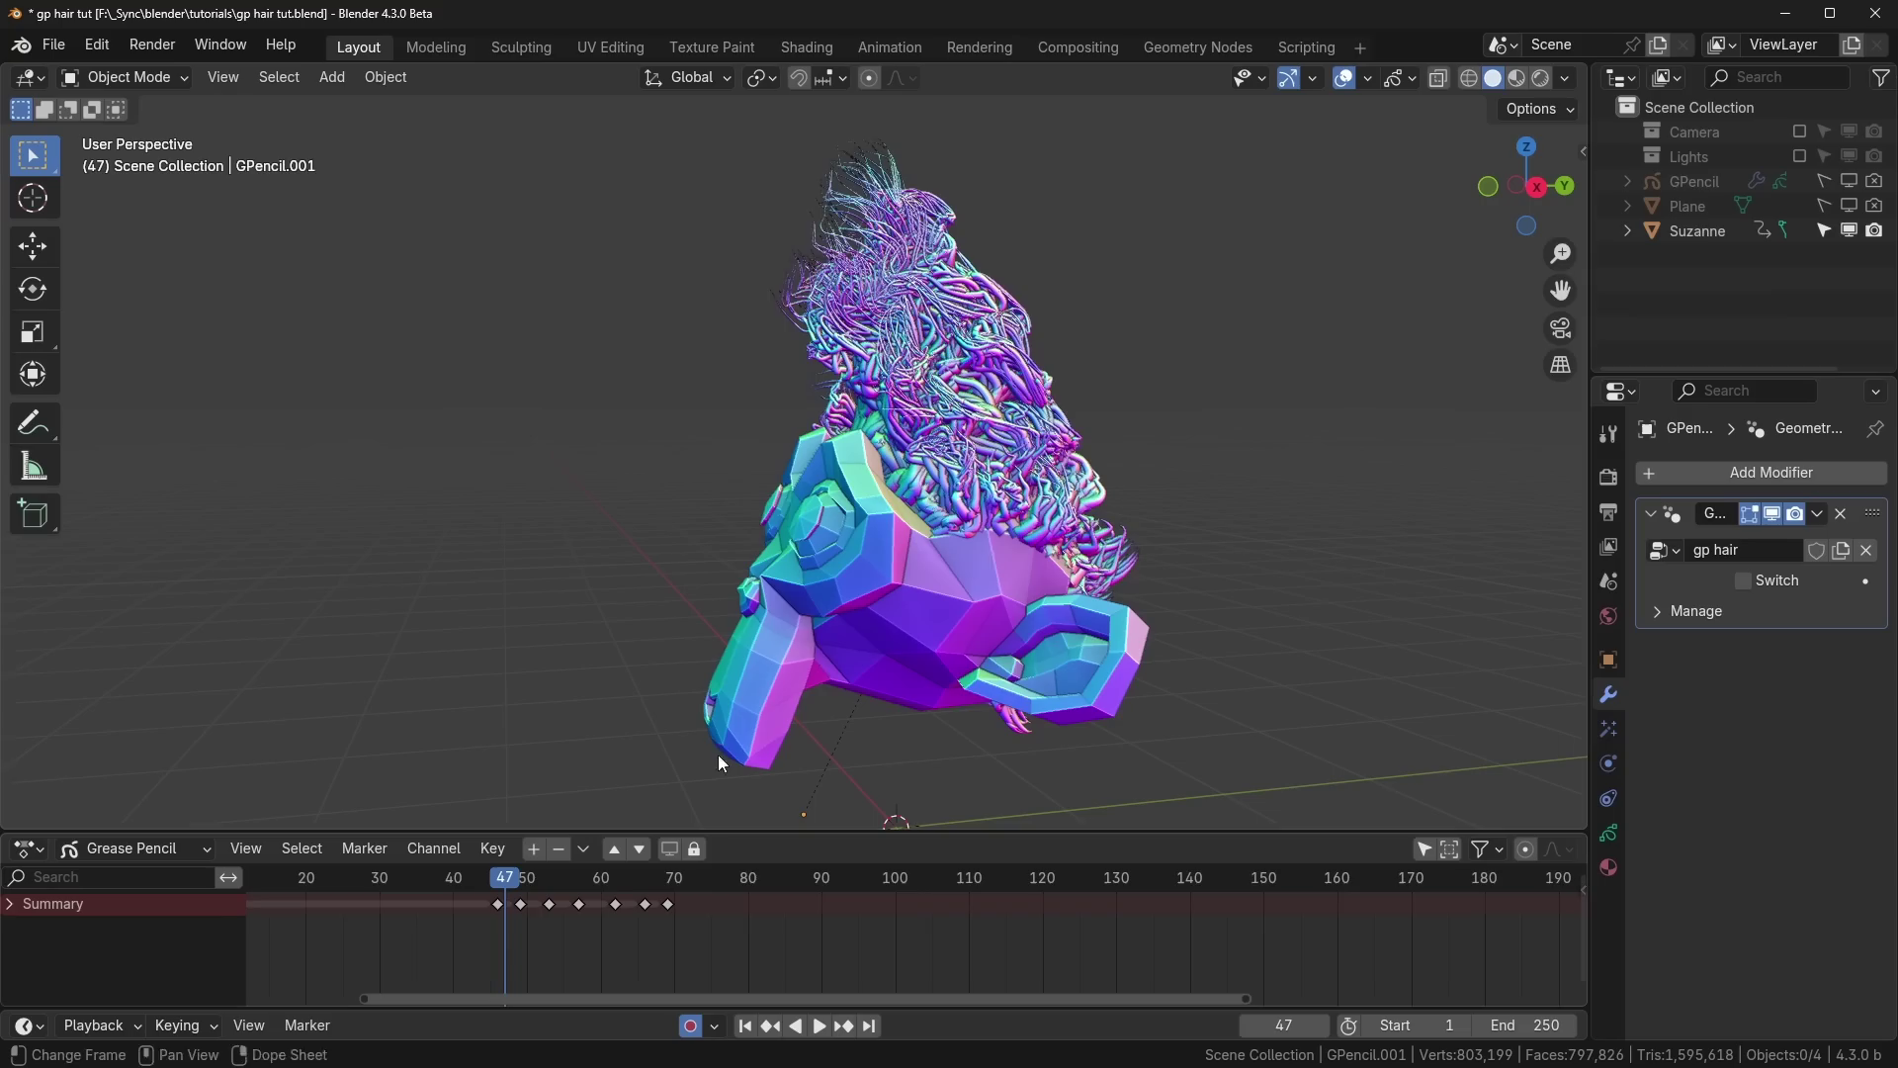
click(1014, 379)
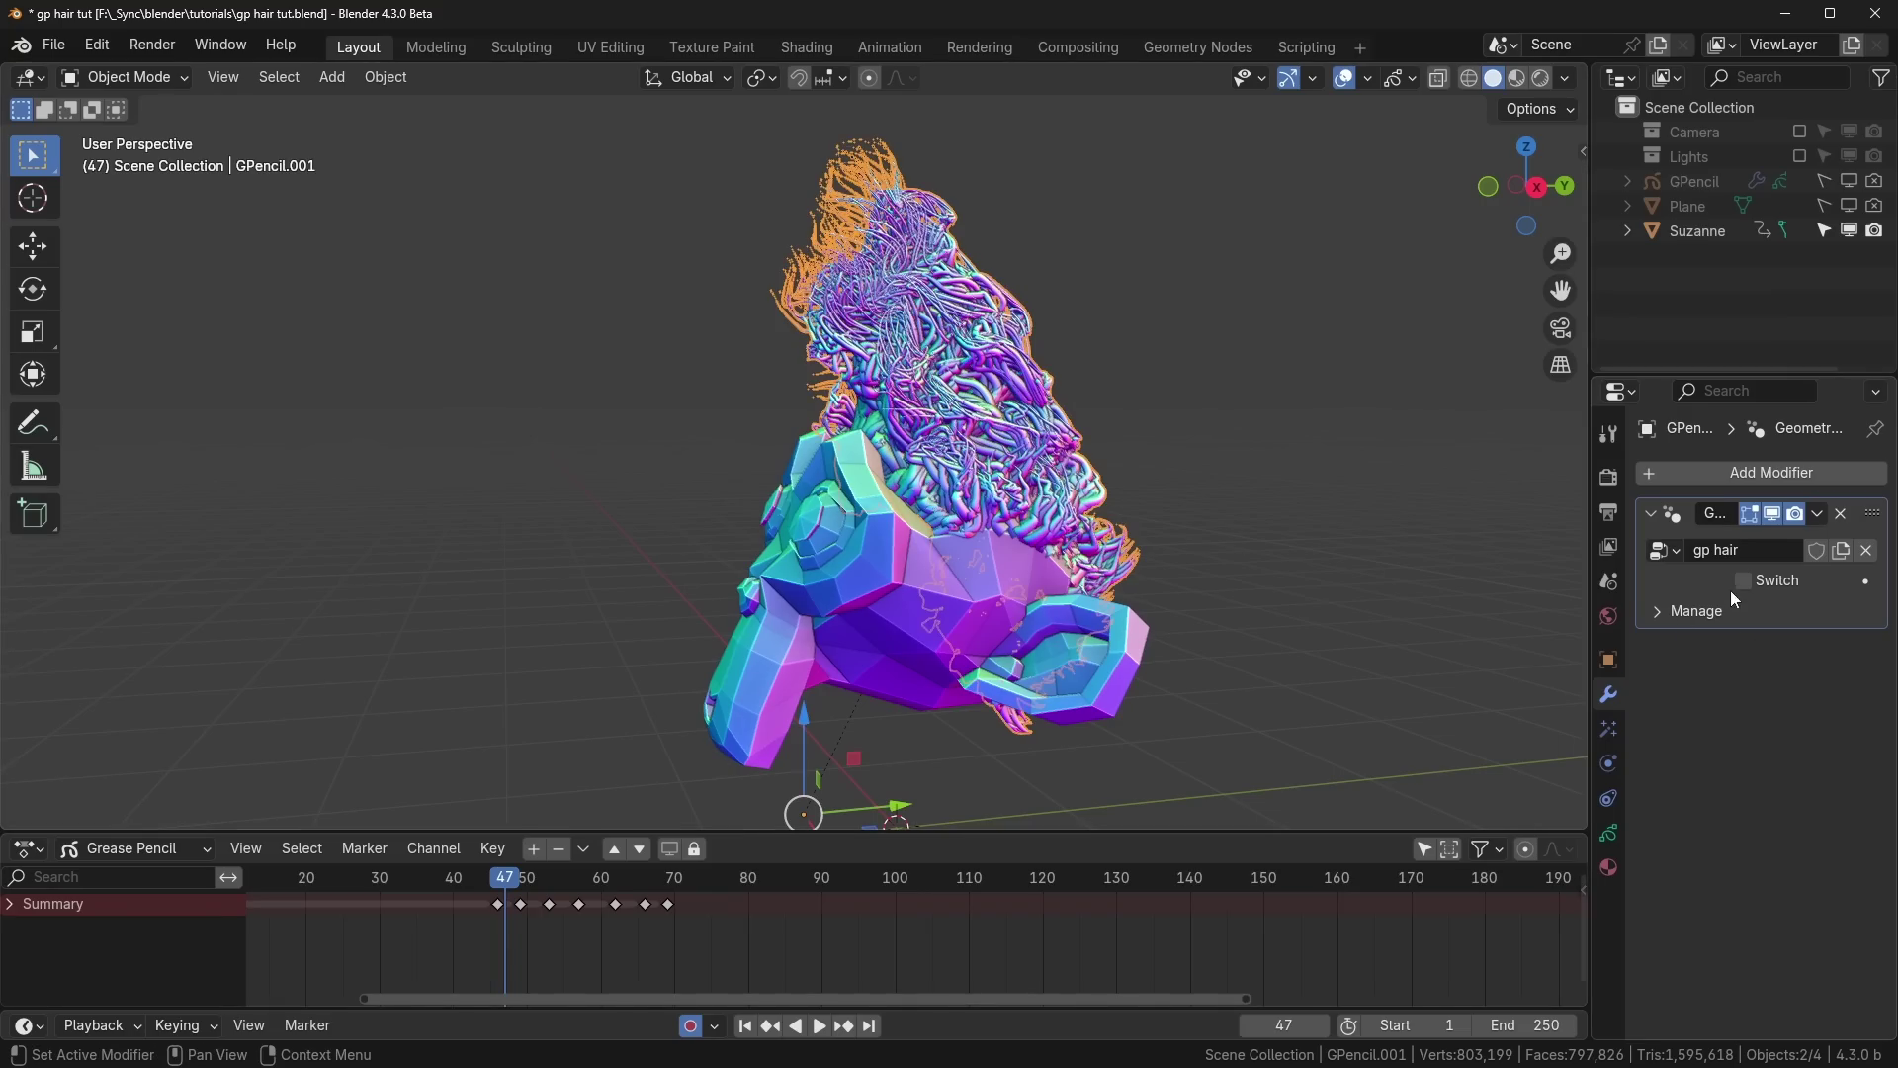
middle_drag(1323, 550, 1271, 534)
key(Tab)
shift+middle_drag(1149, 387, 1133, 488)
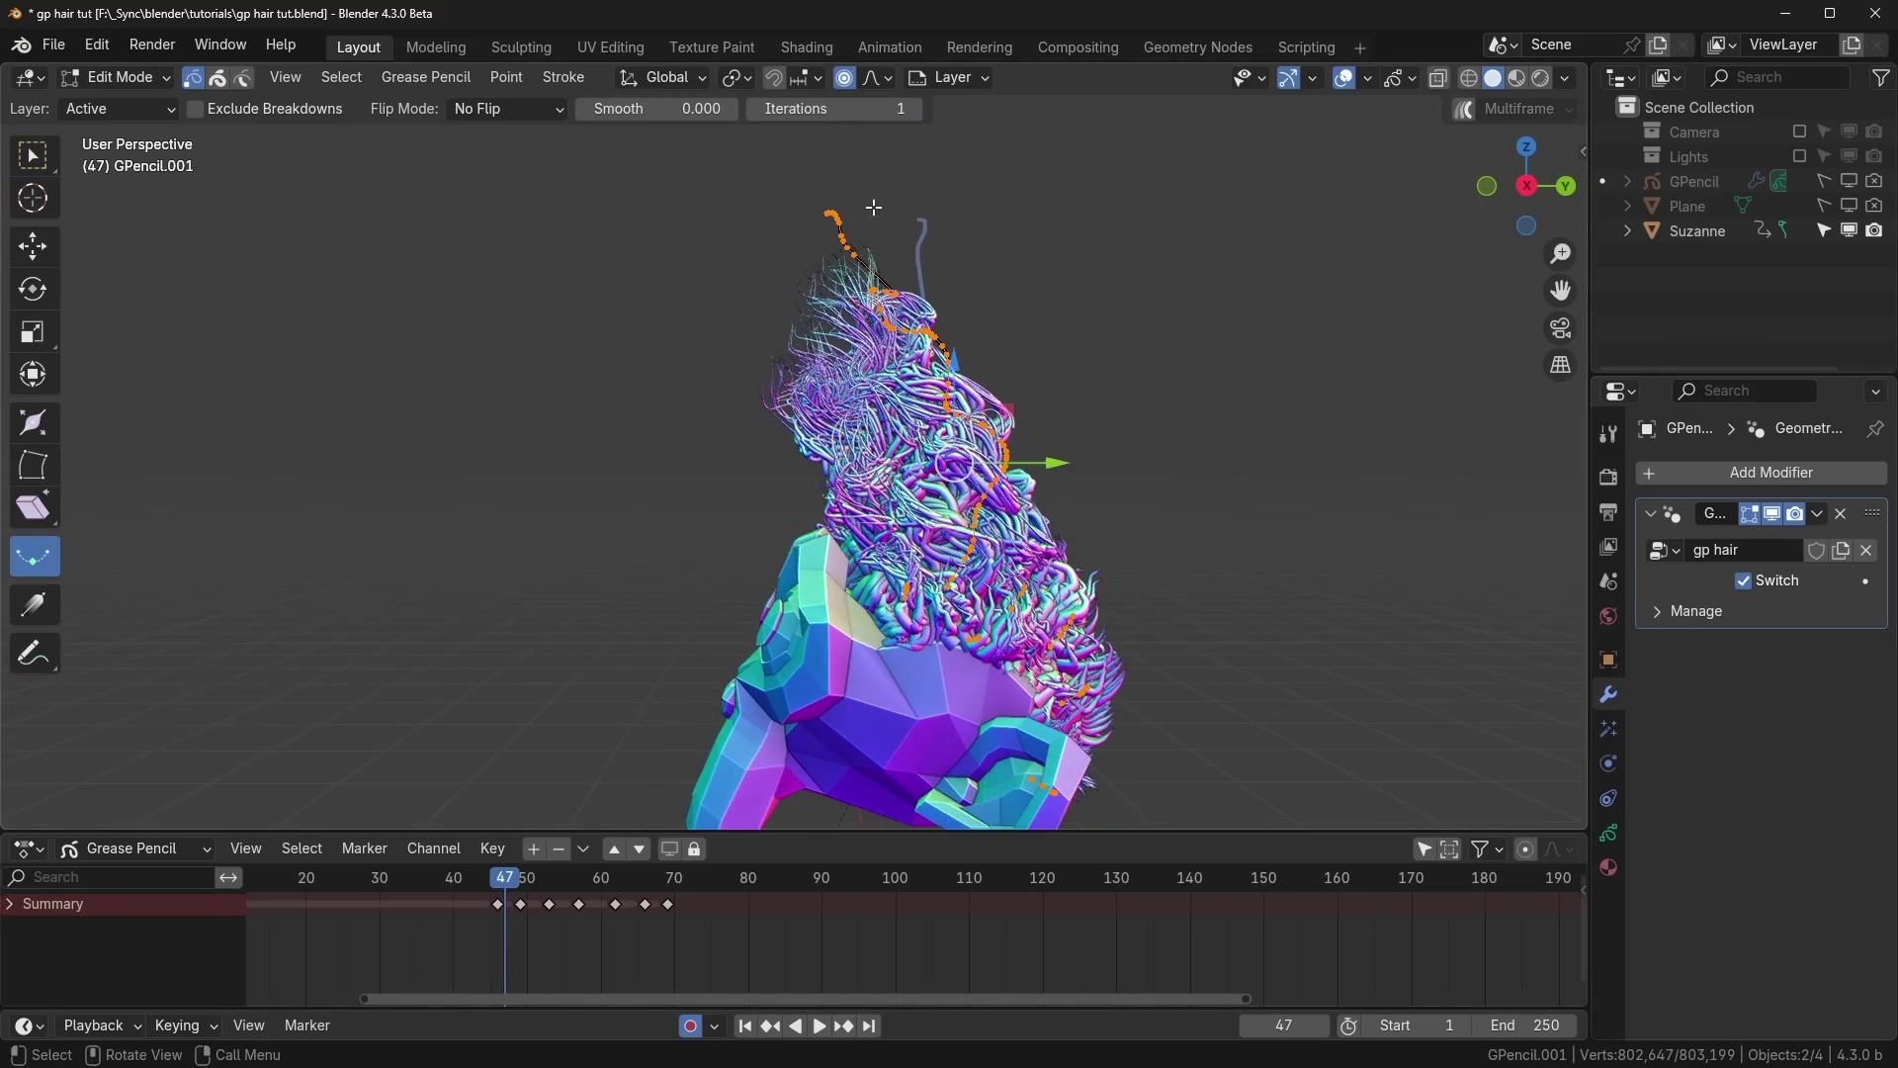
shift+middle_drag(977, 493, 973, 468)
key(w)
key(g)
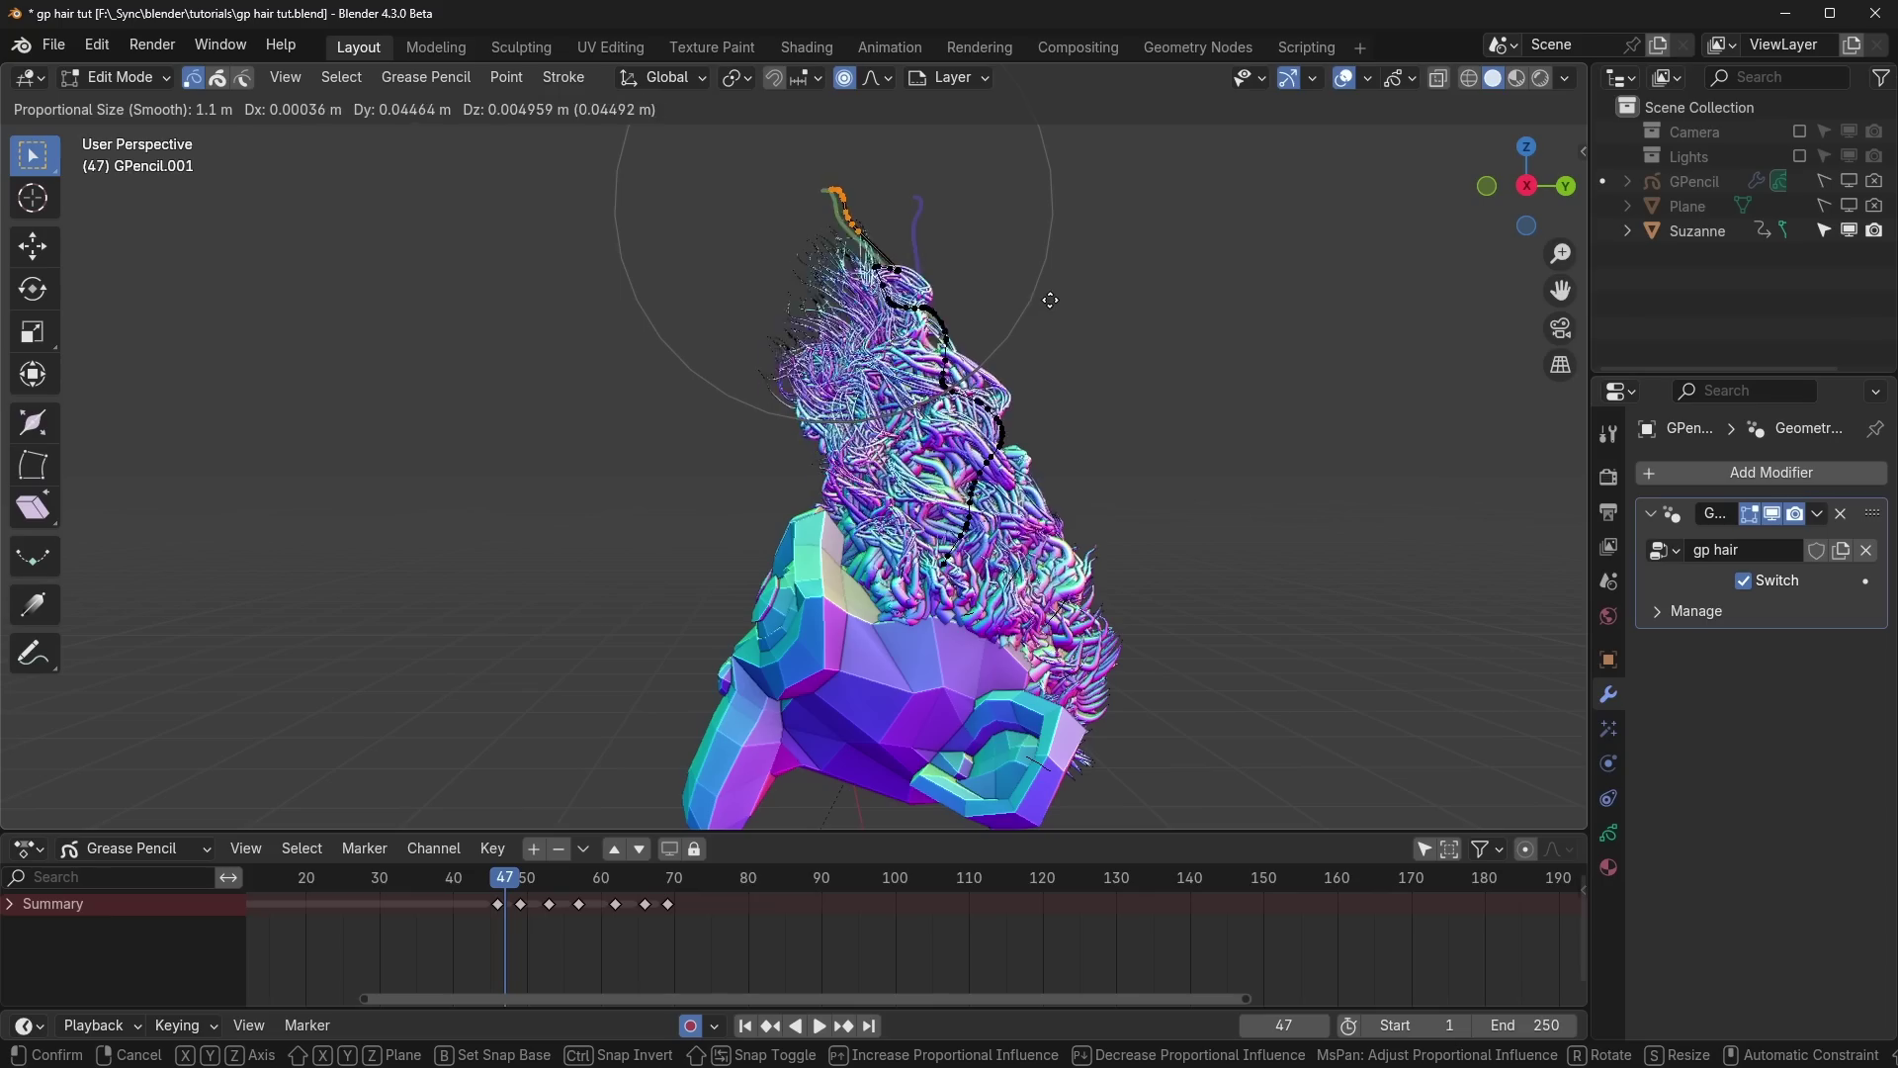
click(1047, 321)
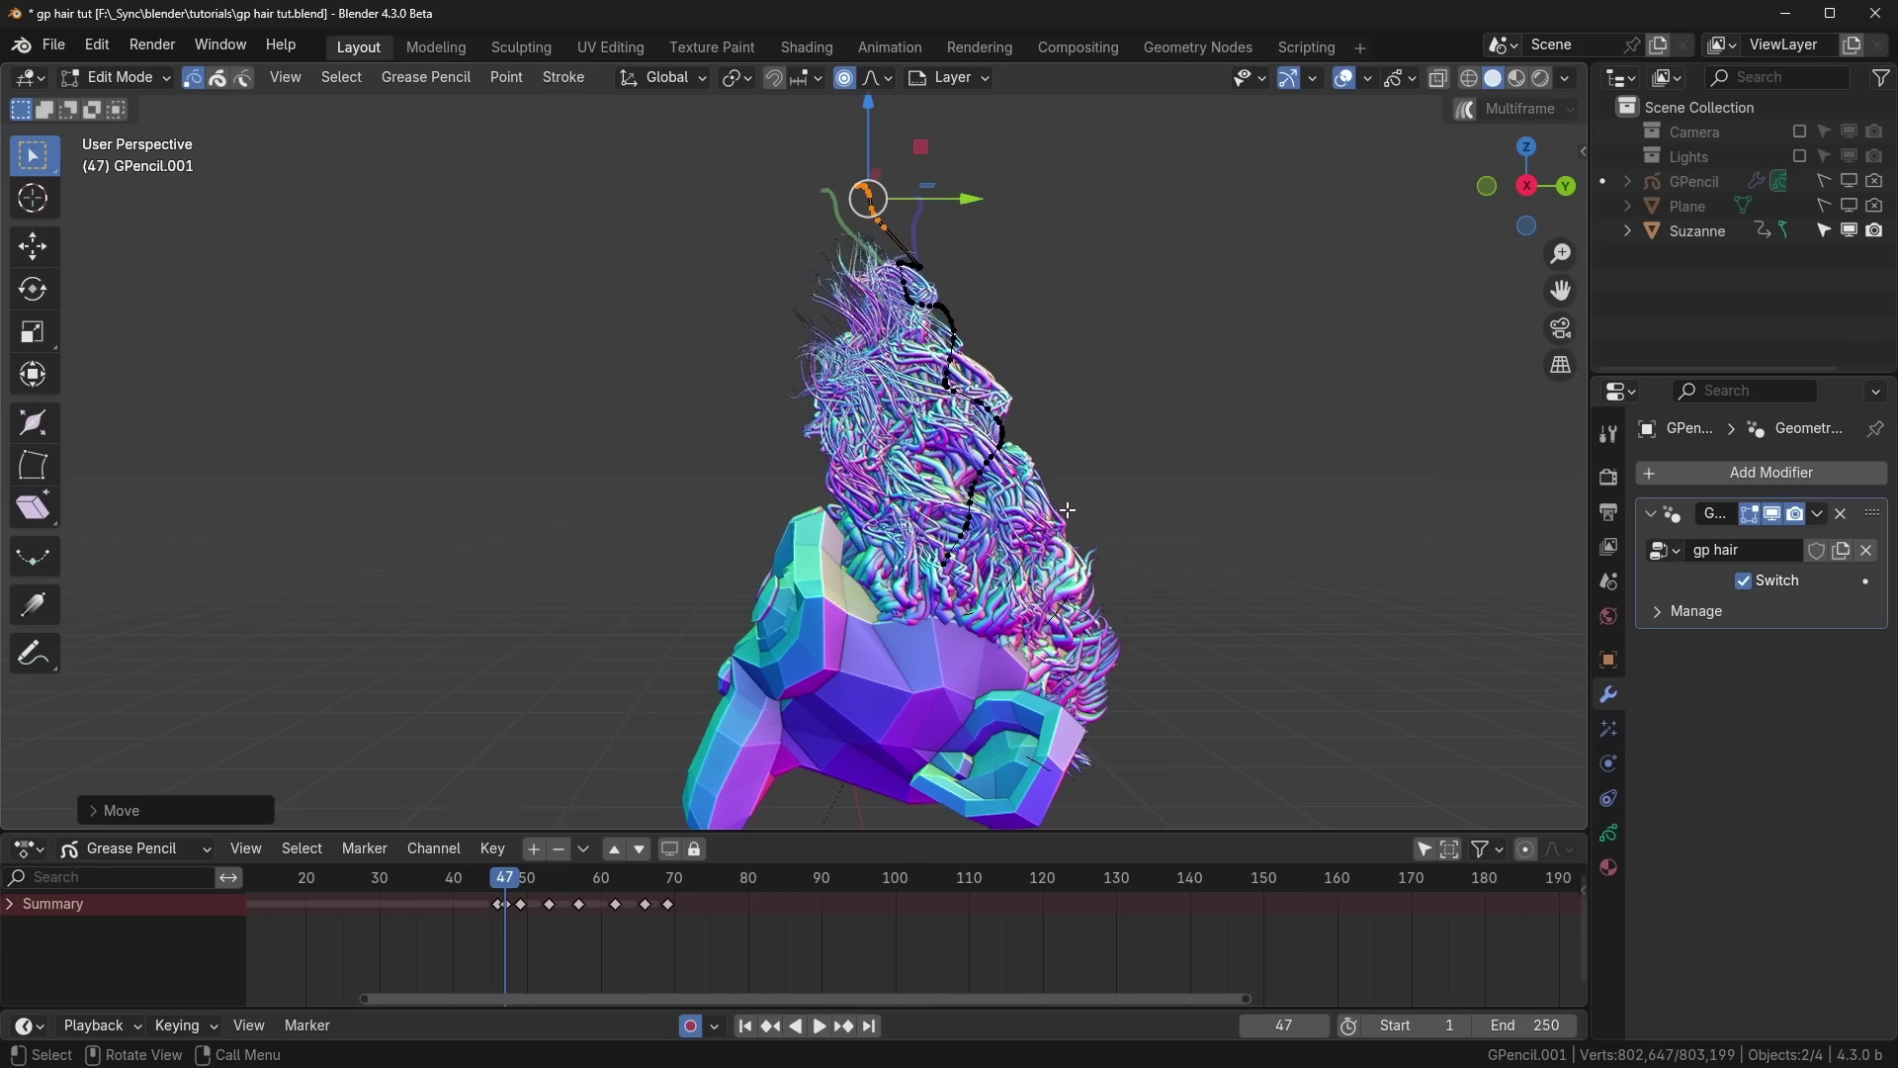
Step: Refine the long guide stroke's in-between poses frame by frame up to frame 56 with proportional moves
key(g)
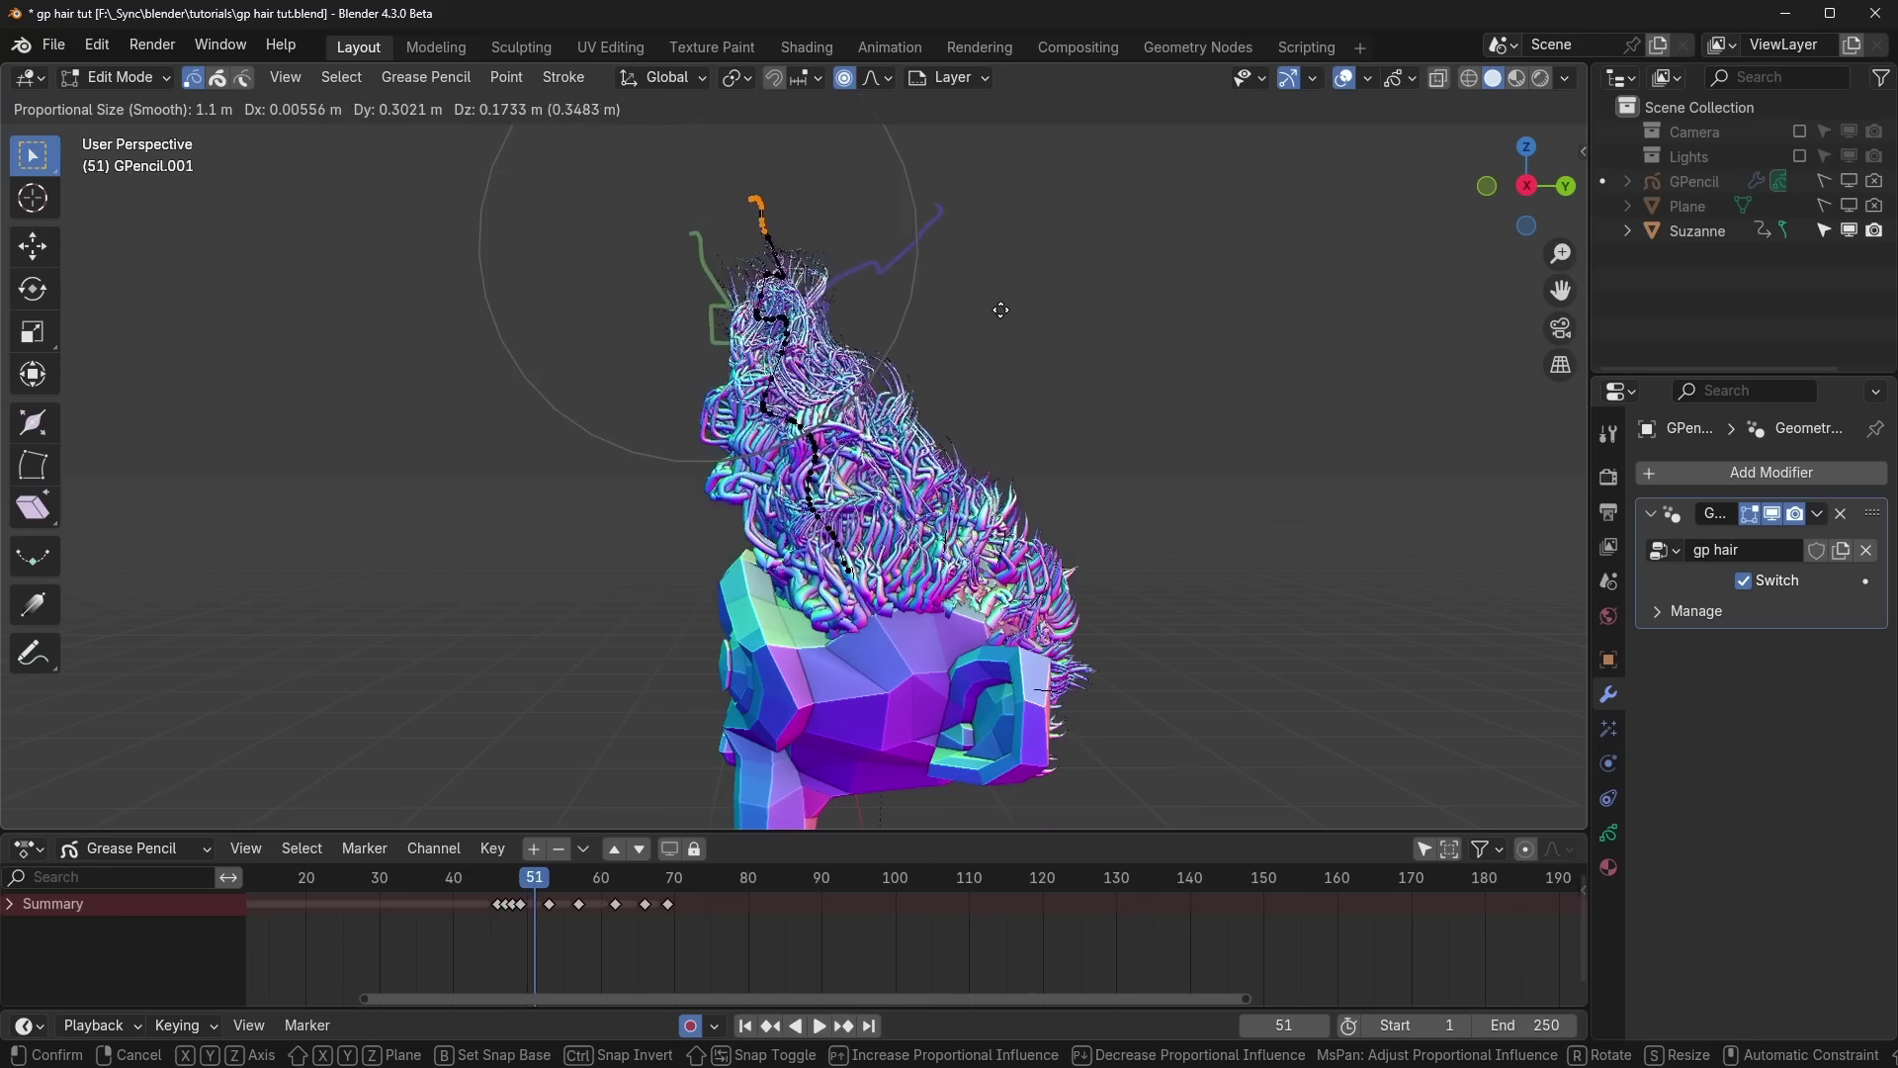
click(1030, 297)
scroll(703, 947, up, 5)
mouse_move(741, 579)
middle_down()
mouse_move(825, 576)
mouse_move(750, 572)
middle_up()
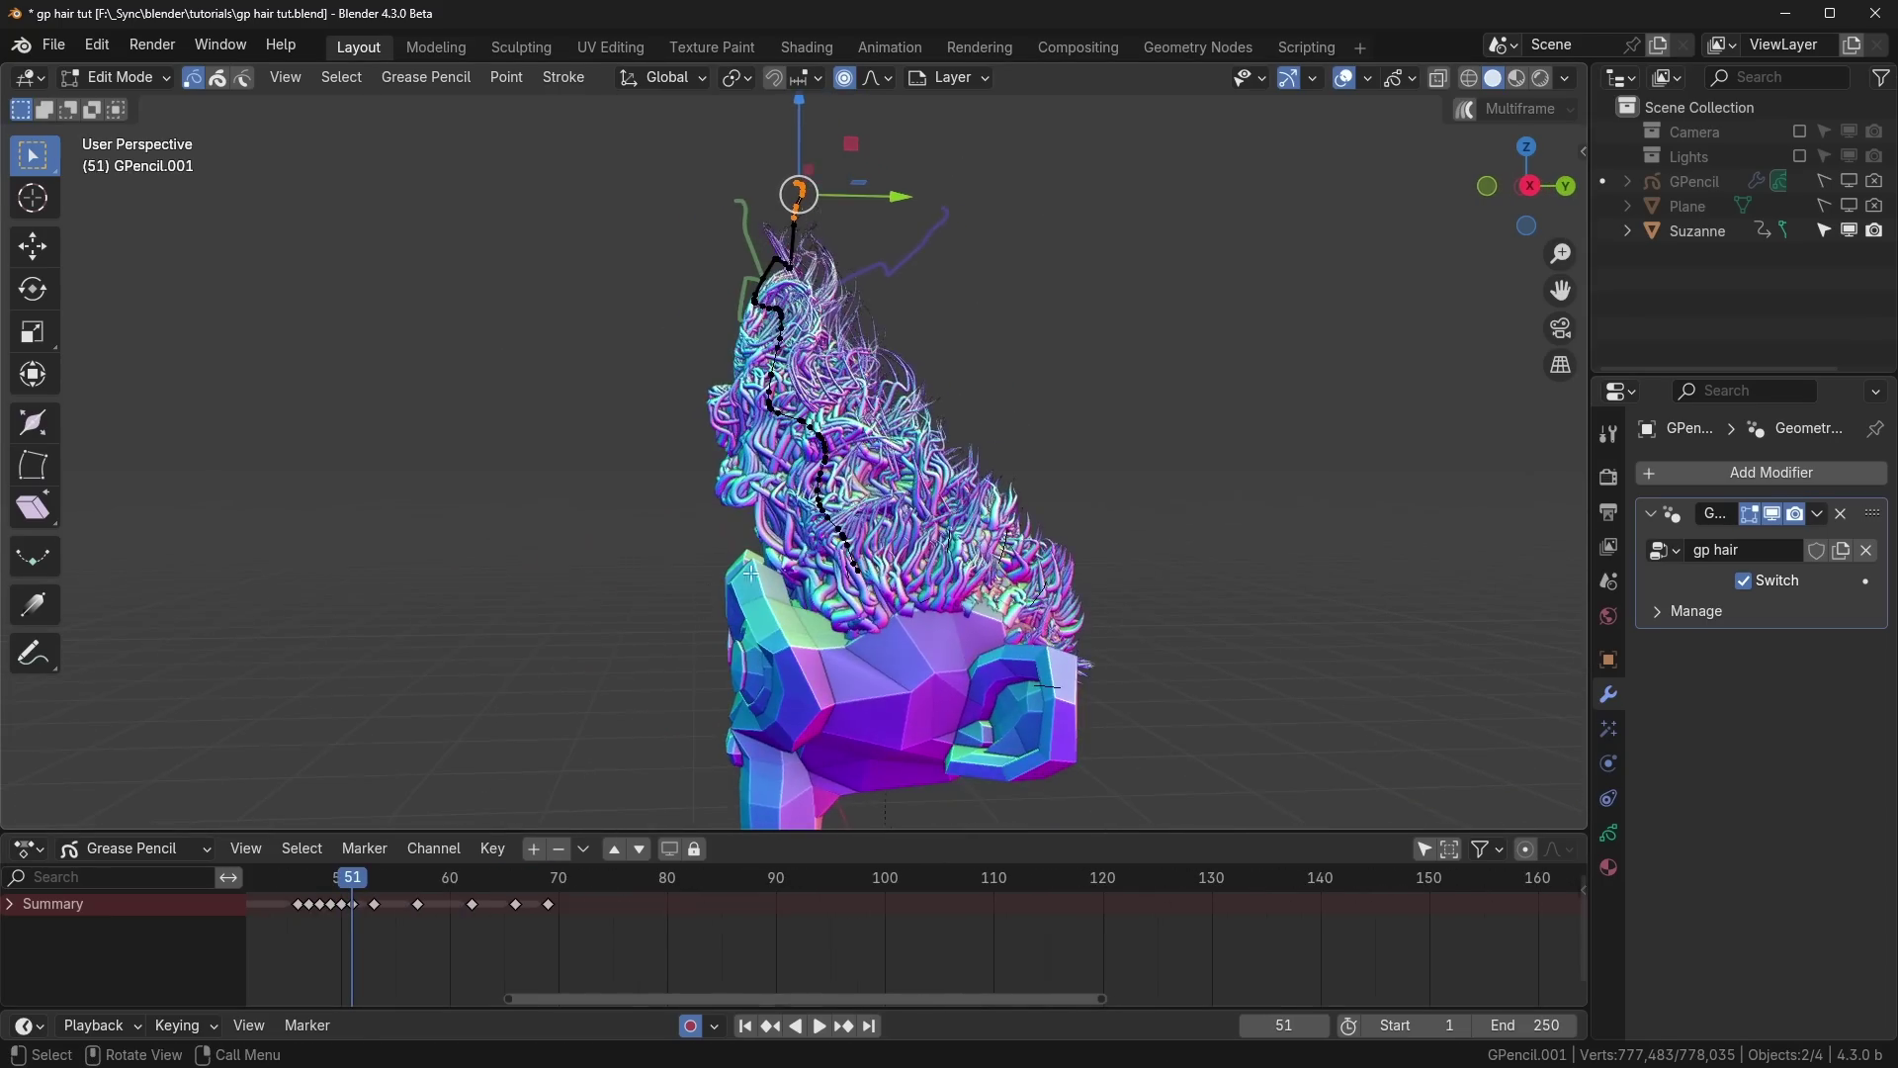
key(KP_3)
shift+middle_drag(857, 392, 967, 385)
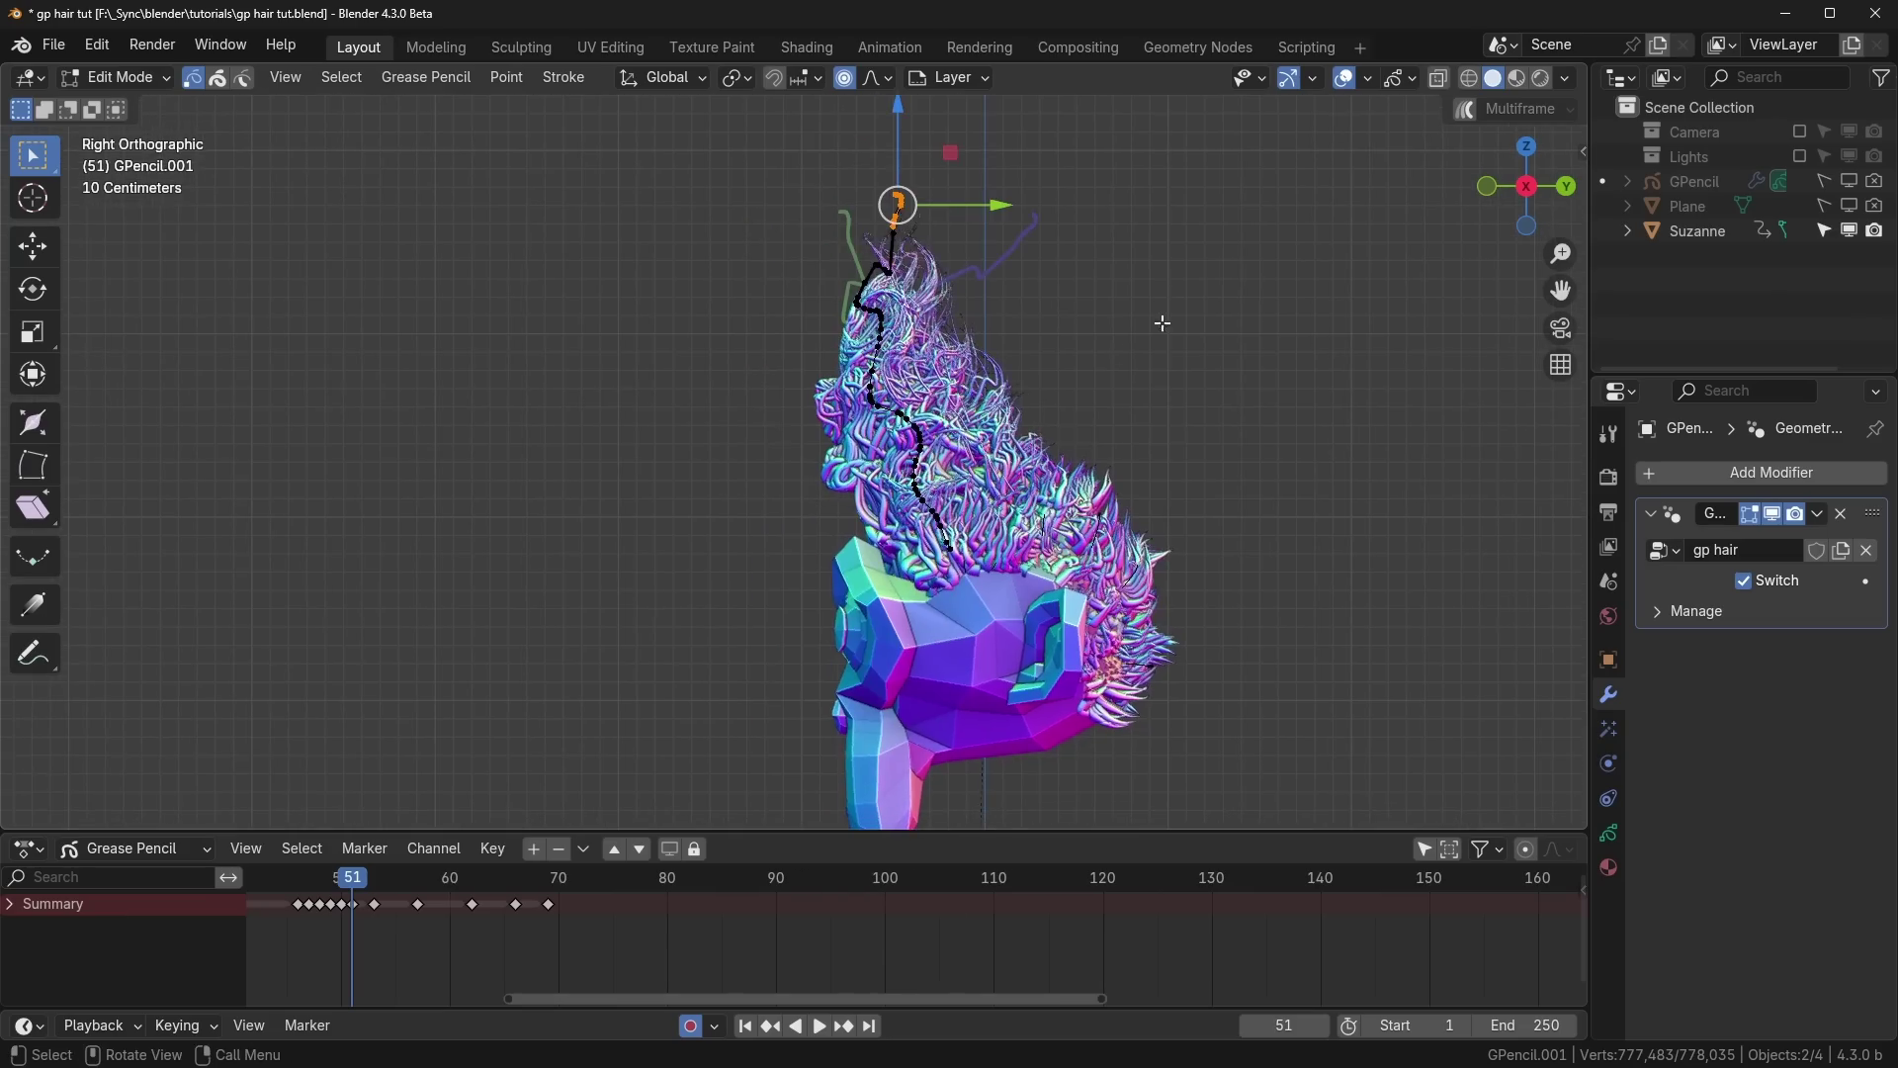
key(g)
click(984, 668)
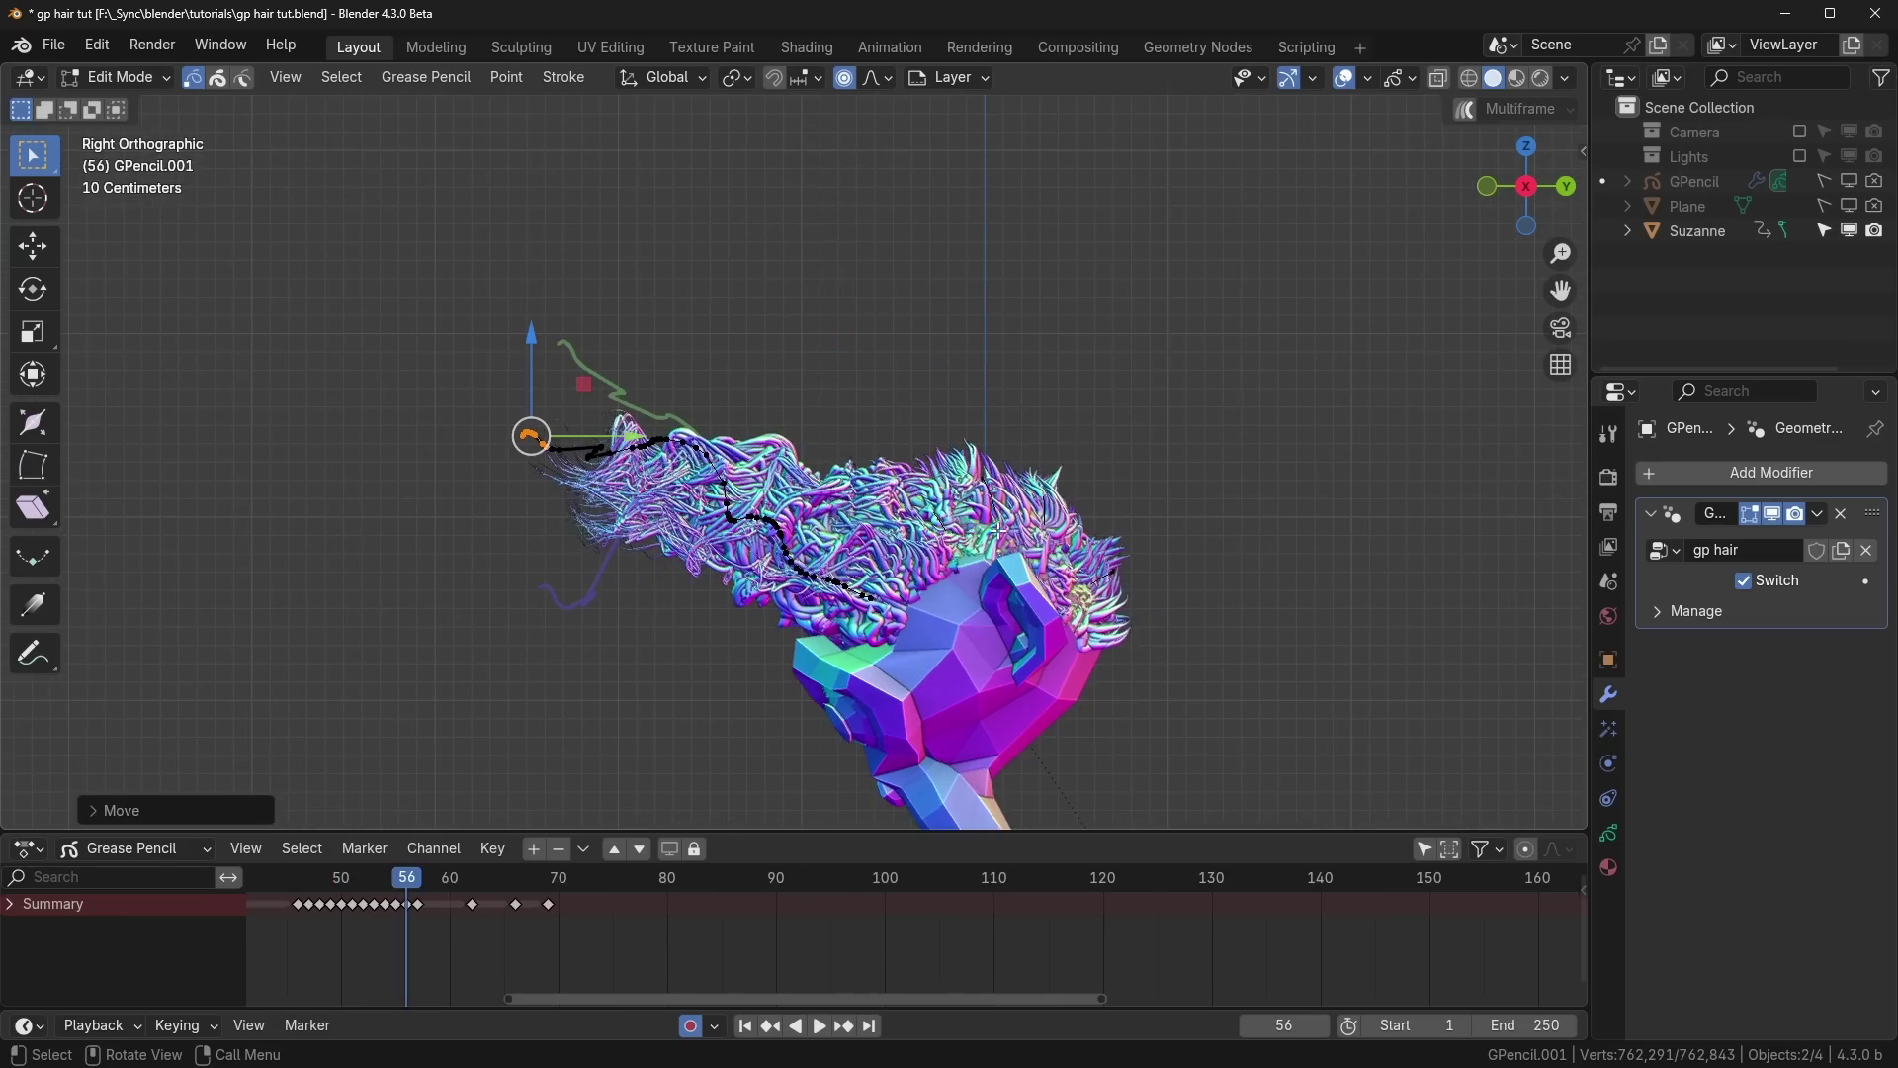
Step: Compare adjacent frames and continue filling in reshaped guide stroke poses frame by frame up to frame 68
key(Left)
key(Left)
key(Left)
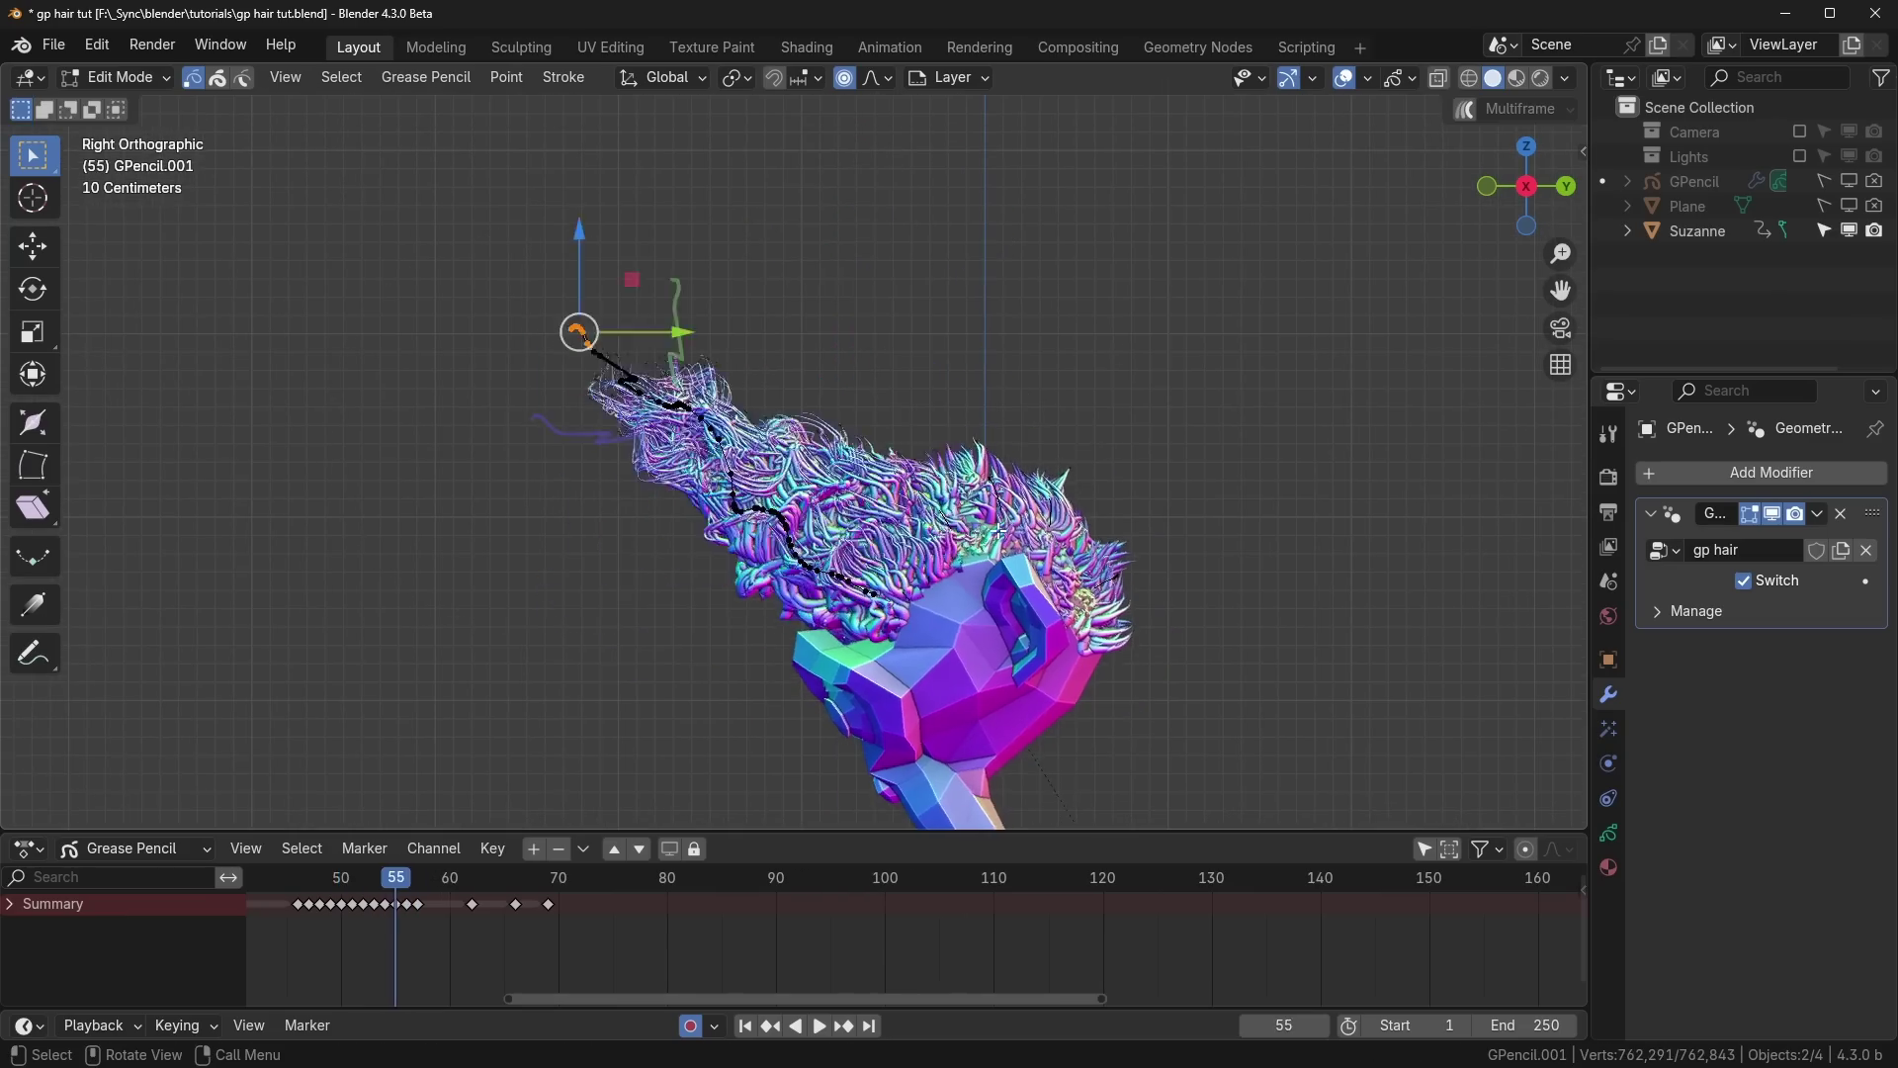
key(Right)
key(Right)
key(Right)
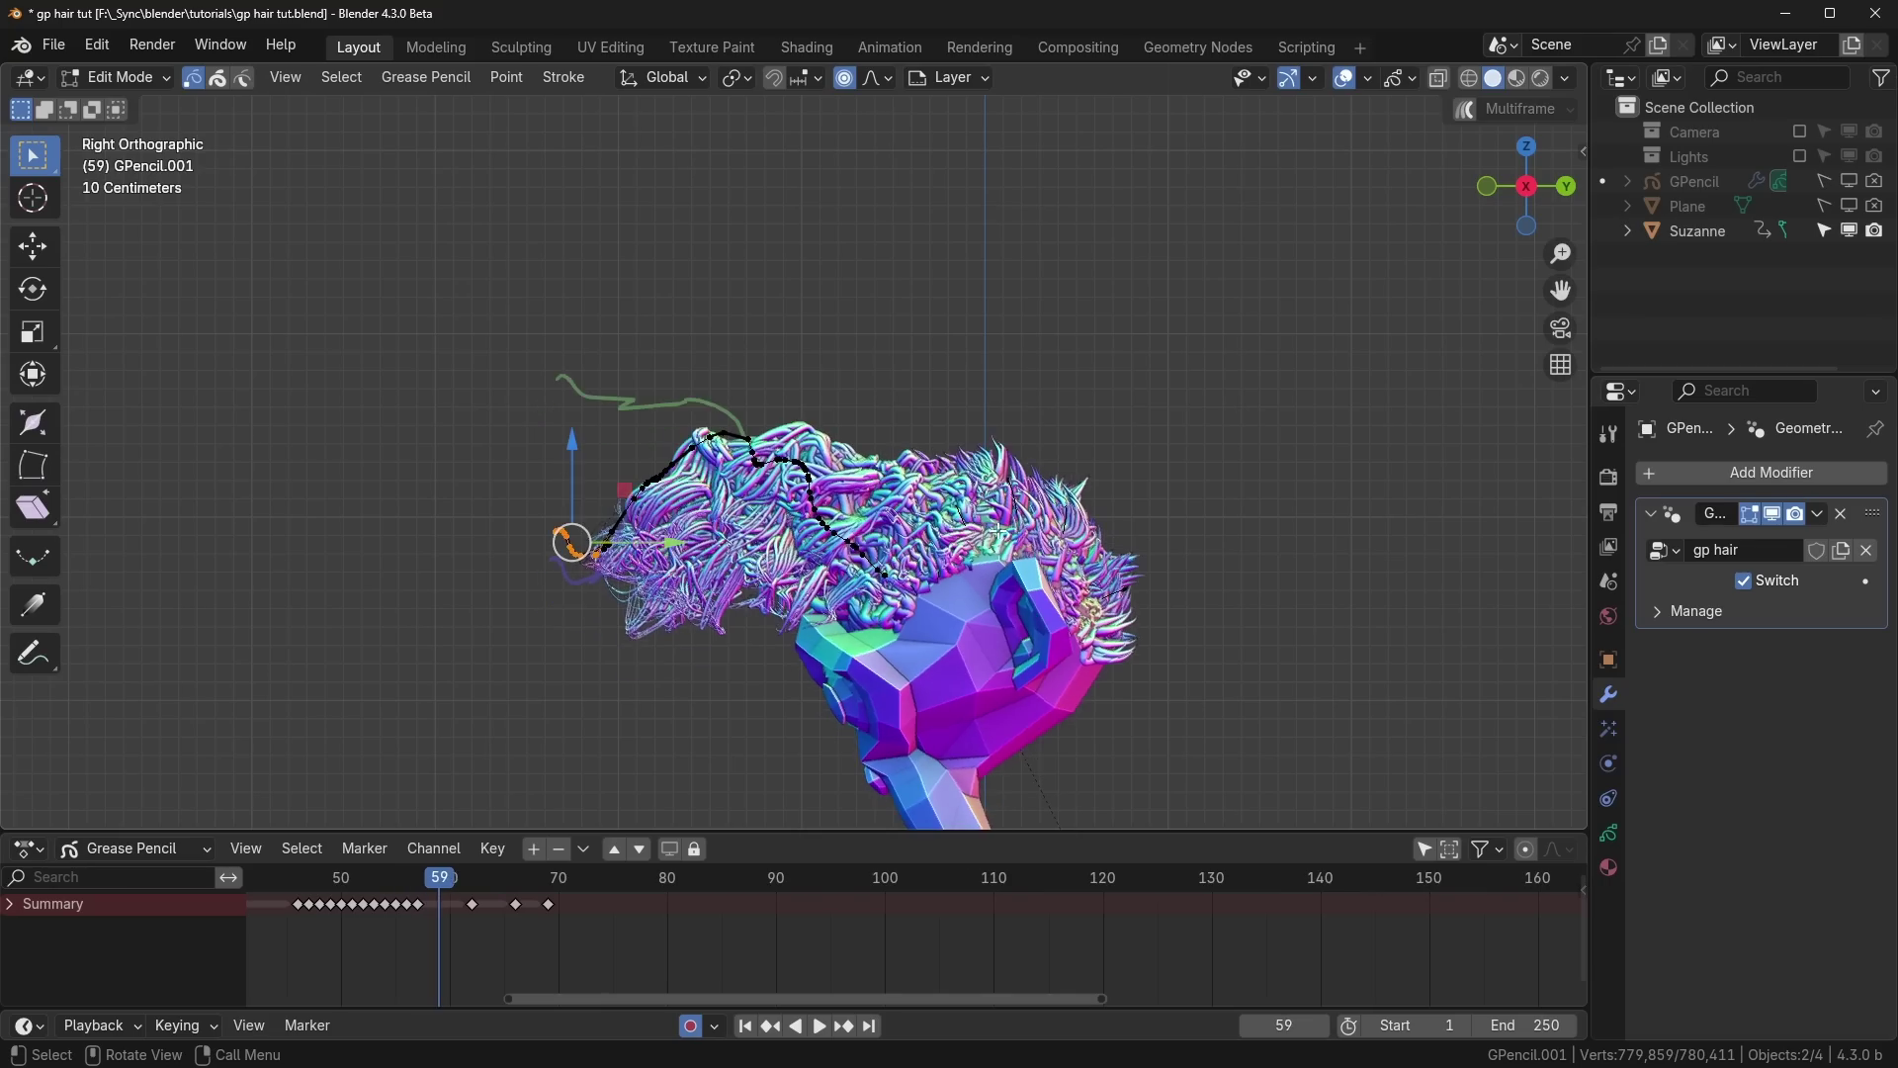
click(534, 880)
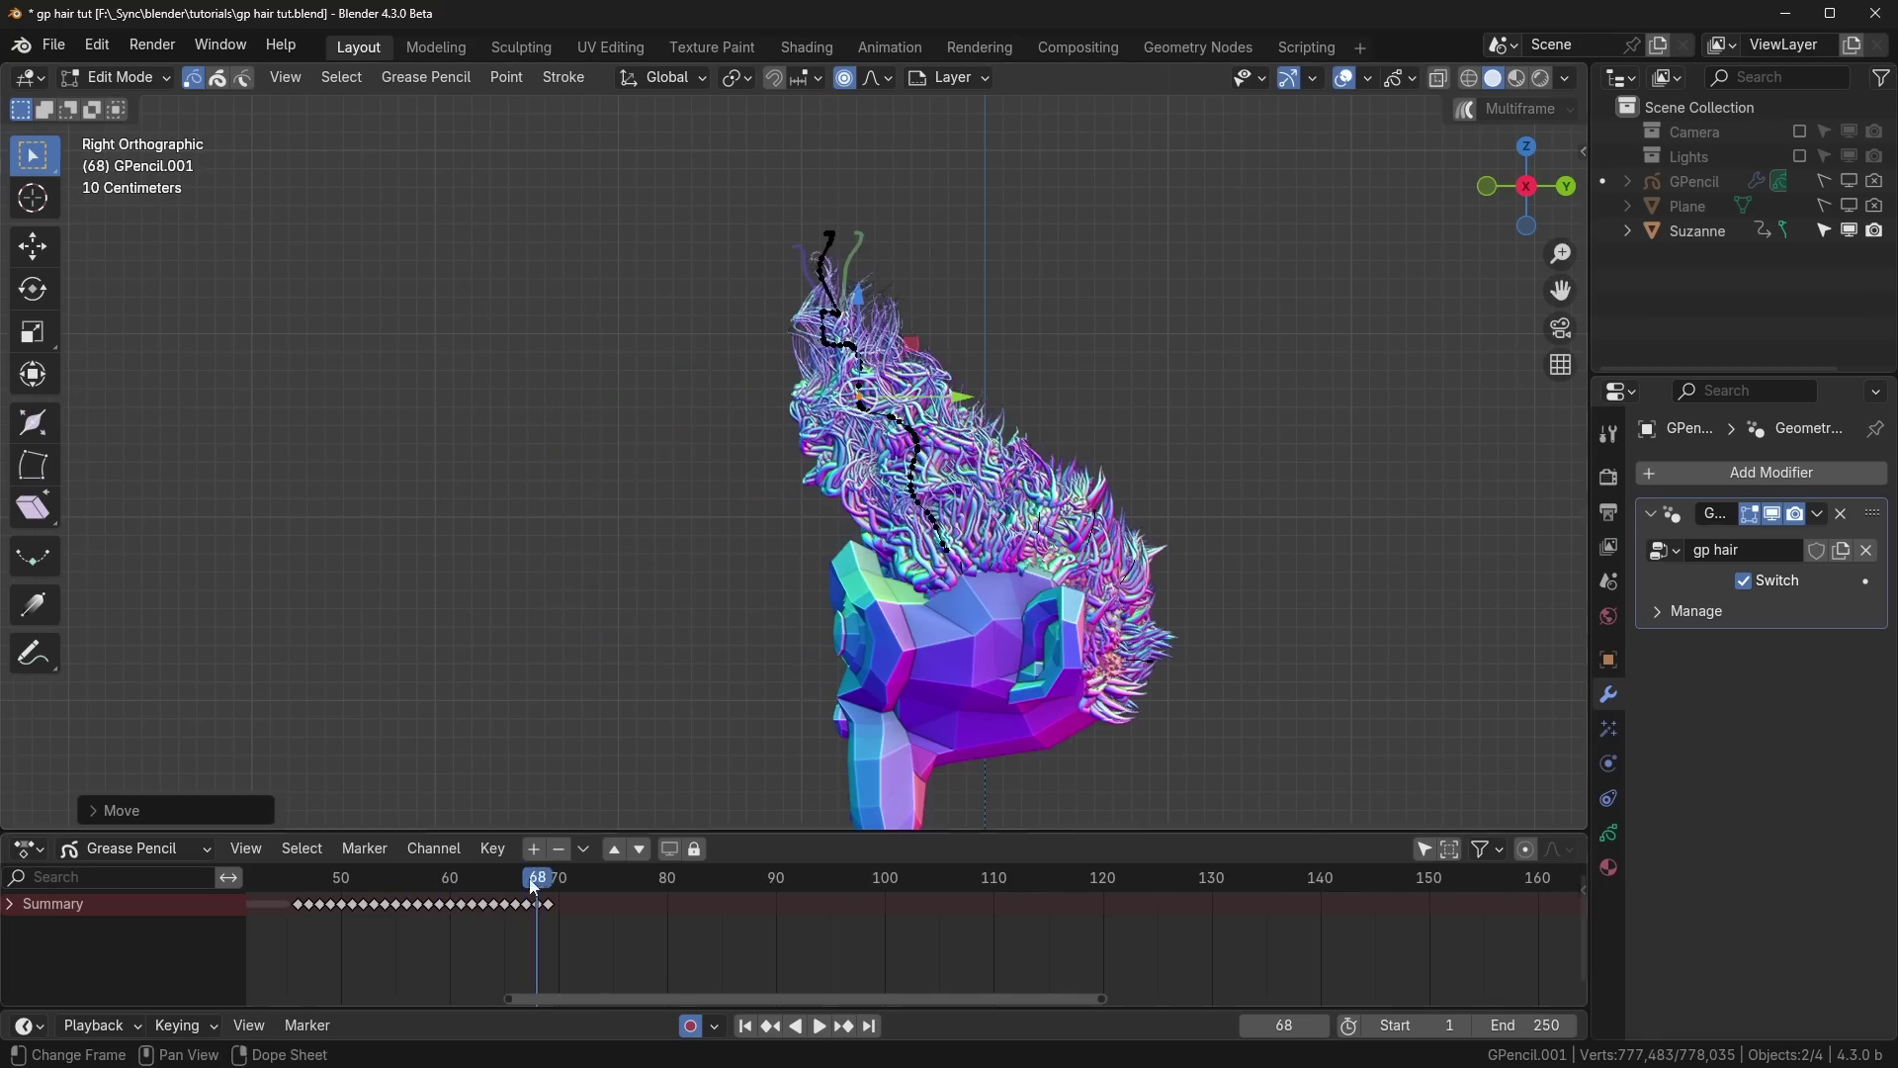
Step: Play back the frame-by-frame hair animation on the smooth monkey head in perspective view
click(376, 809)
key(space)
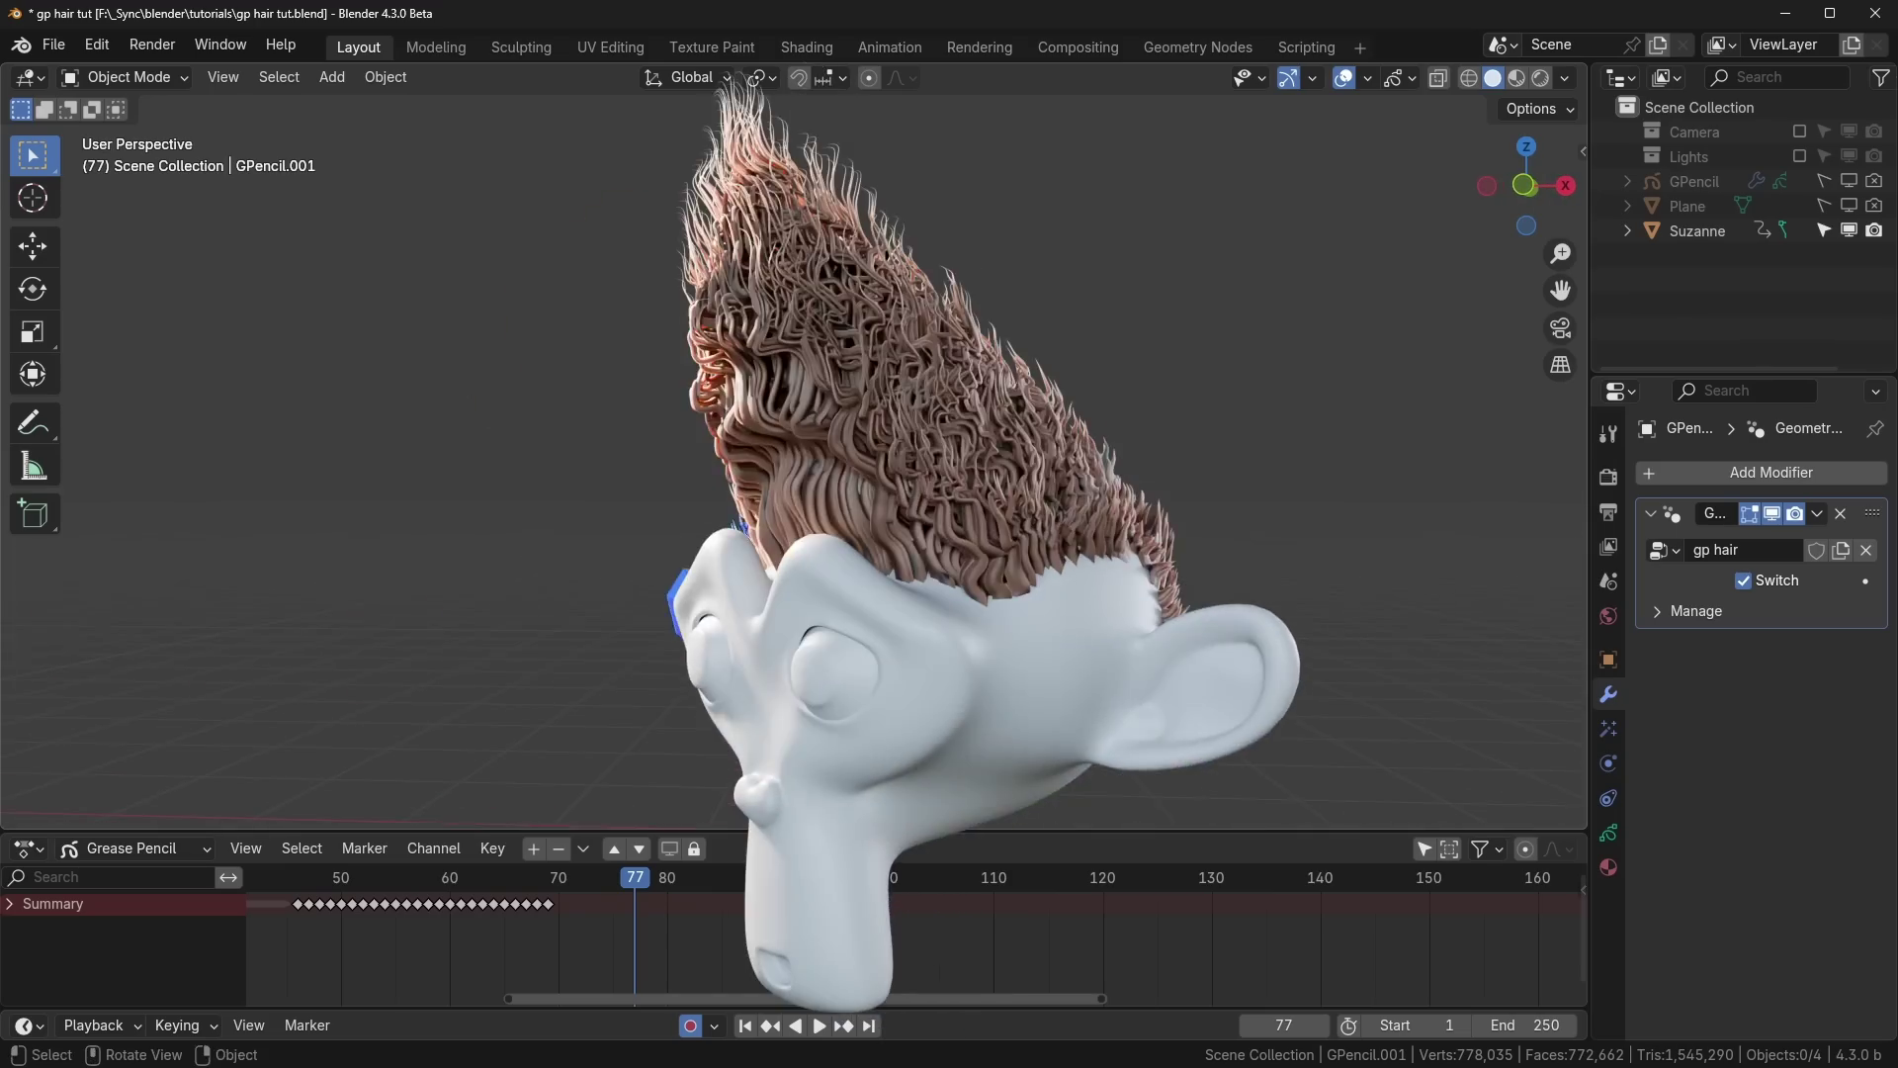
click(299, 907)
key(space)
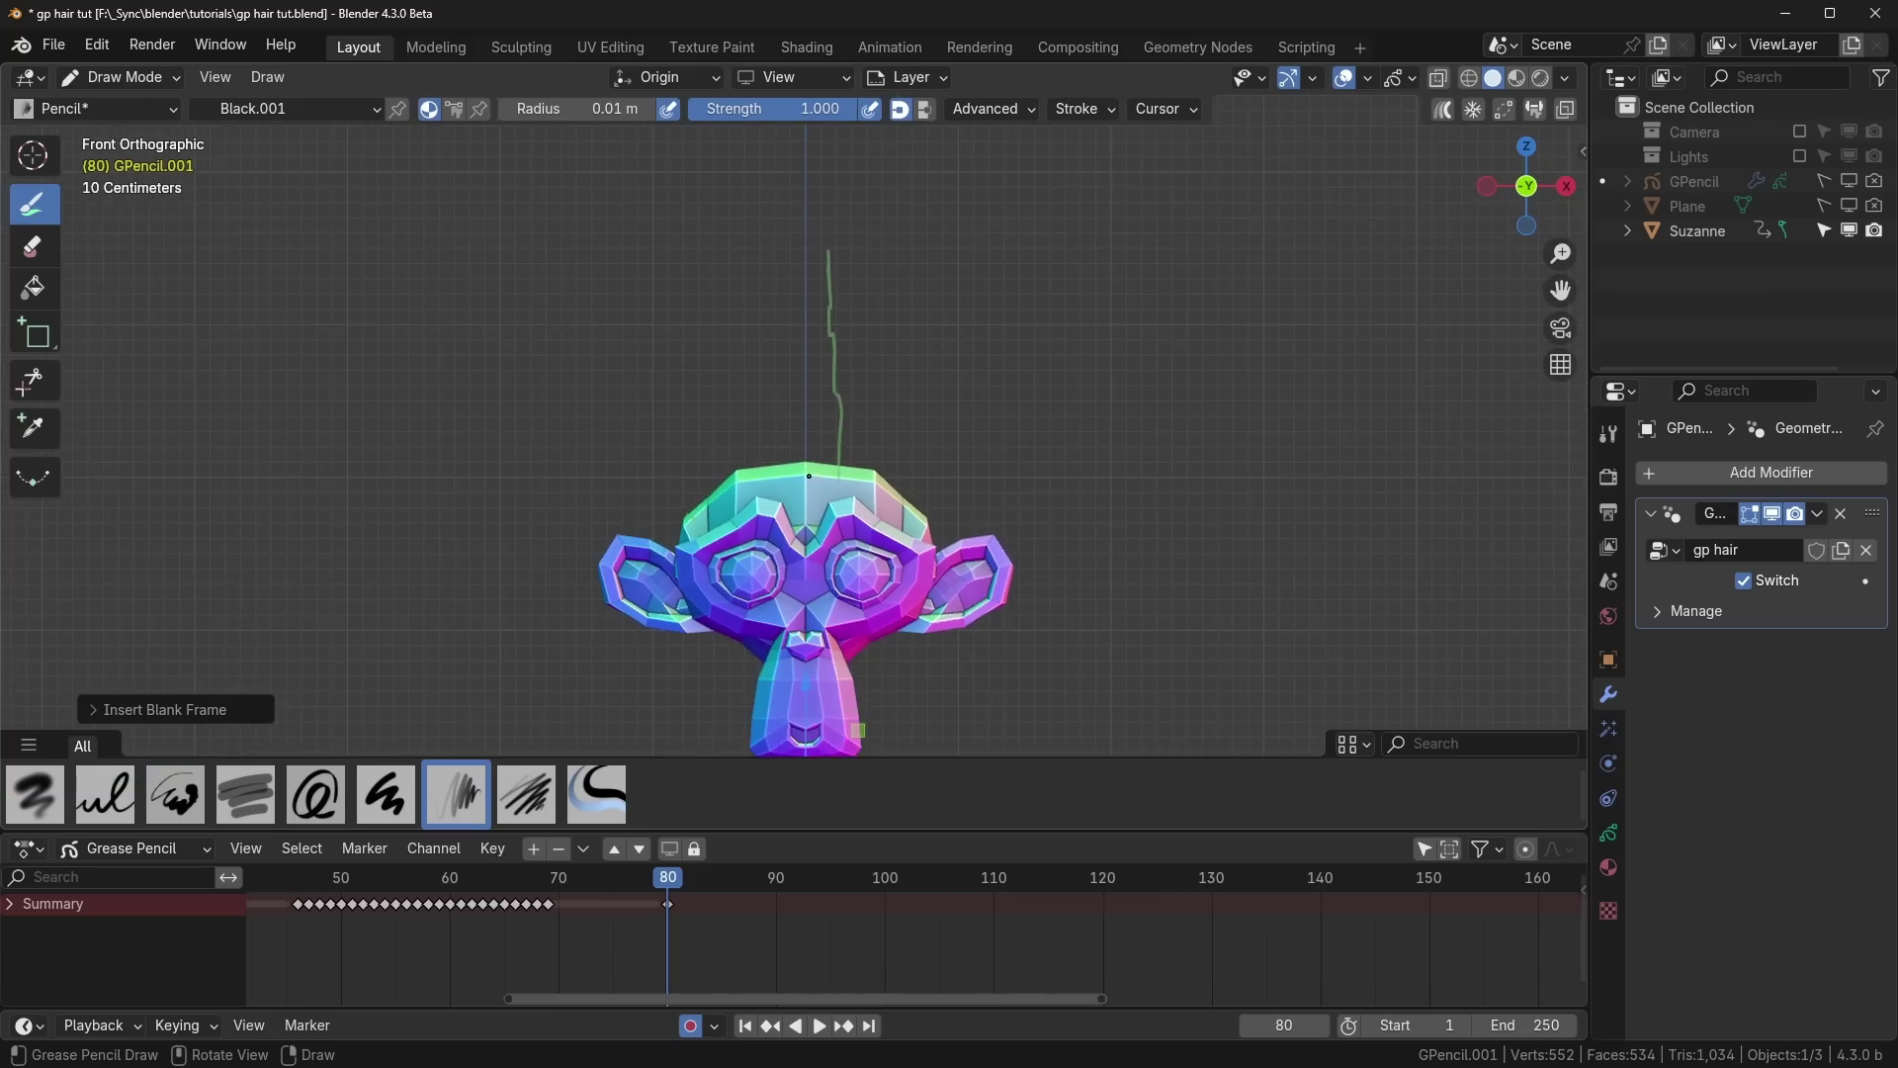
Step: In front view, draw guide strokes rising from the top of the head frame by frame from frame 80 to 95 and play them back
drag(800, 480, 802, 310)
key(Left)
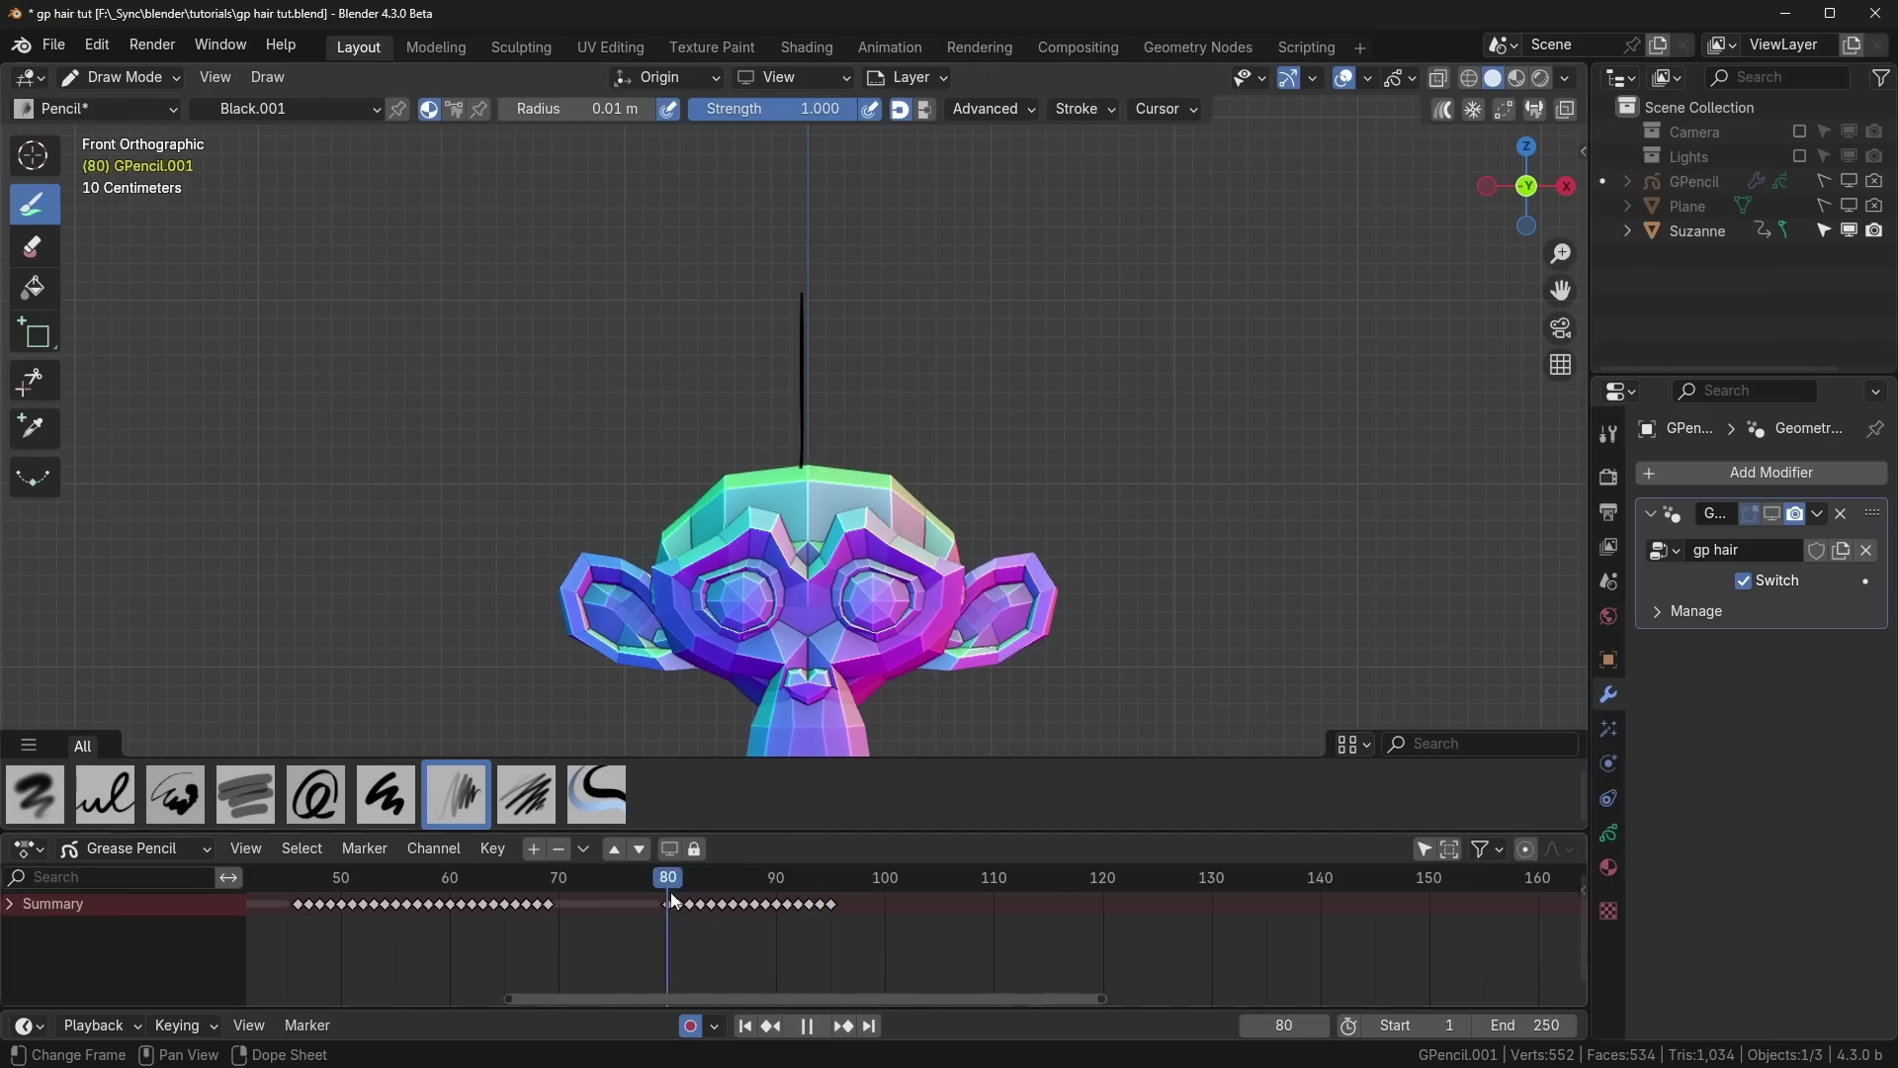
key(space)
key(space)
click(920, 879)
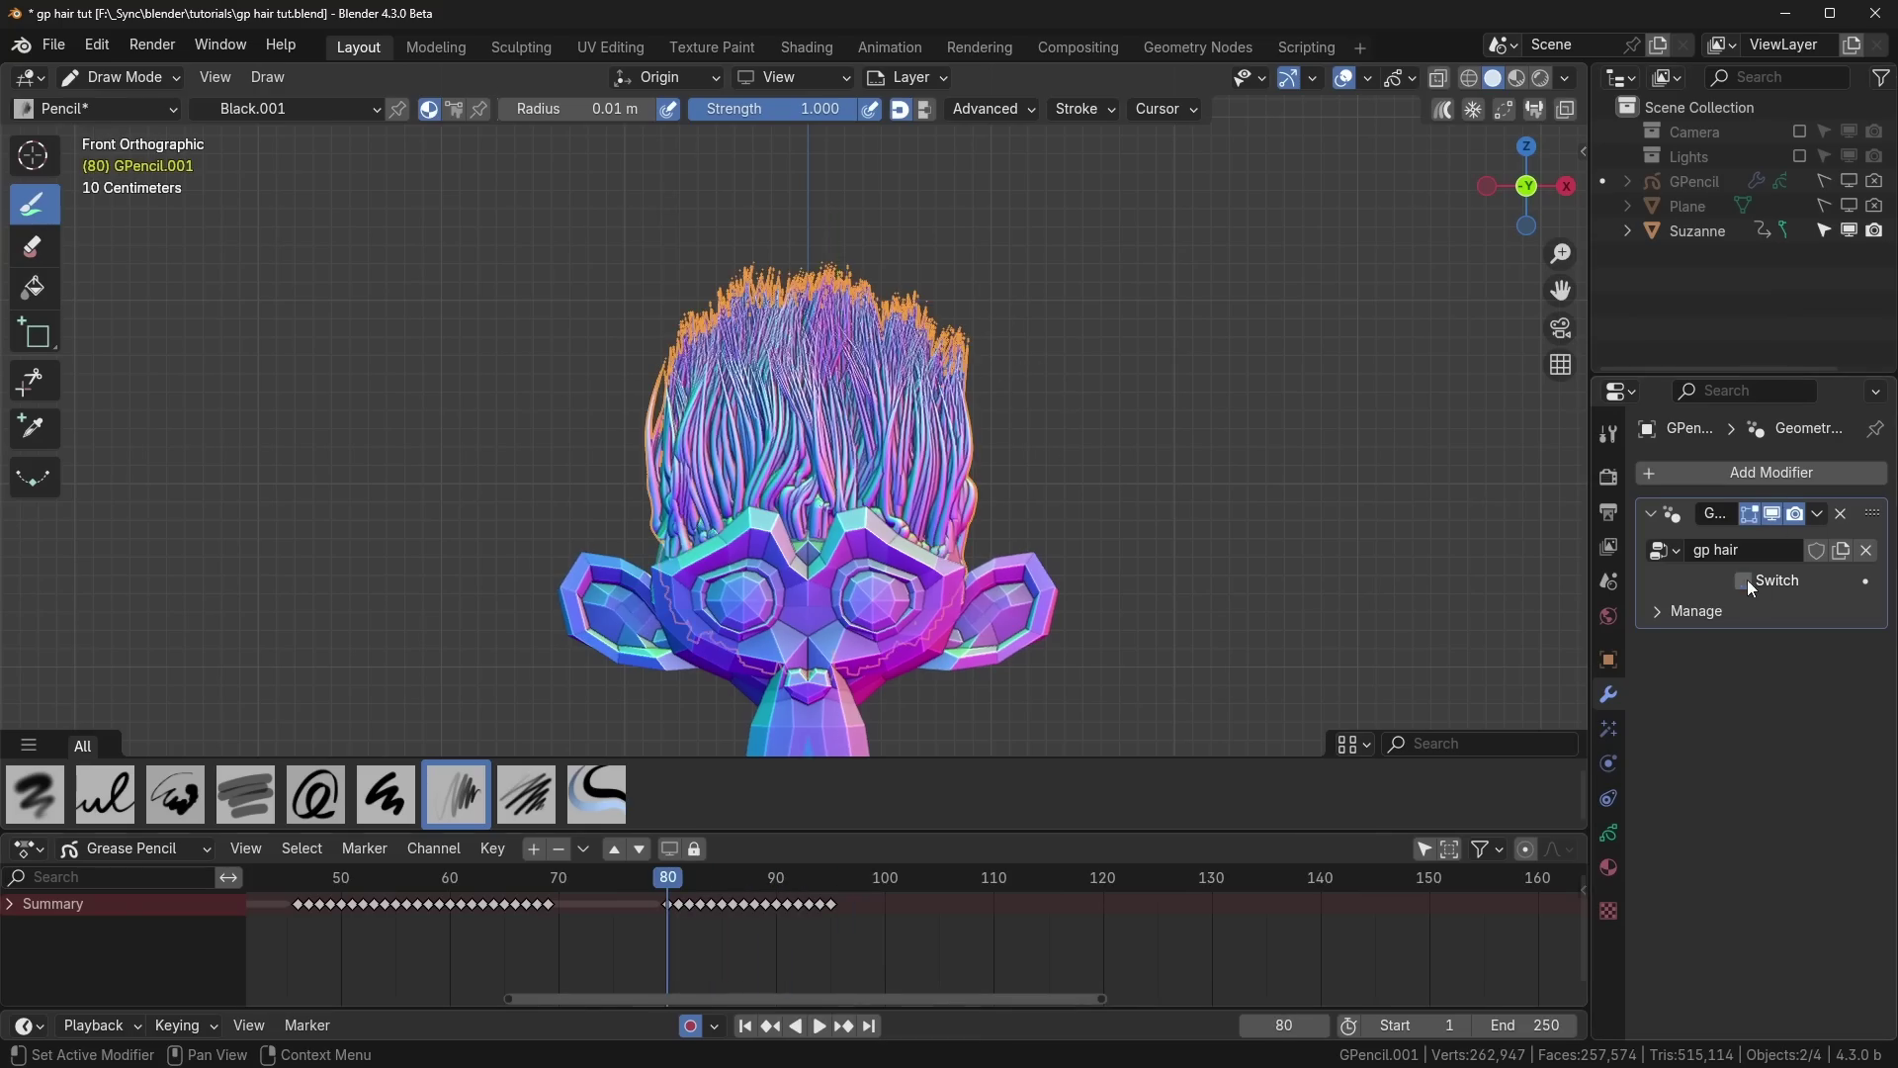
Step: Step through the mesh hair between frames 80 and 94 and back to examine how it follows the drawn guide strokes
mouse_move(682, 878)
mouse_down()
mouse_move(847, 886)
mouse_move(667, 907)
mouse_up()
key(Right)
key(Right)
key(Right)
key(Right)
key(Right)
key(Right)
key(Right)
key(Right)
key(Right)
key(Right)
key(Right)
key(Right)
key(Right)
key(Right)
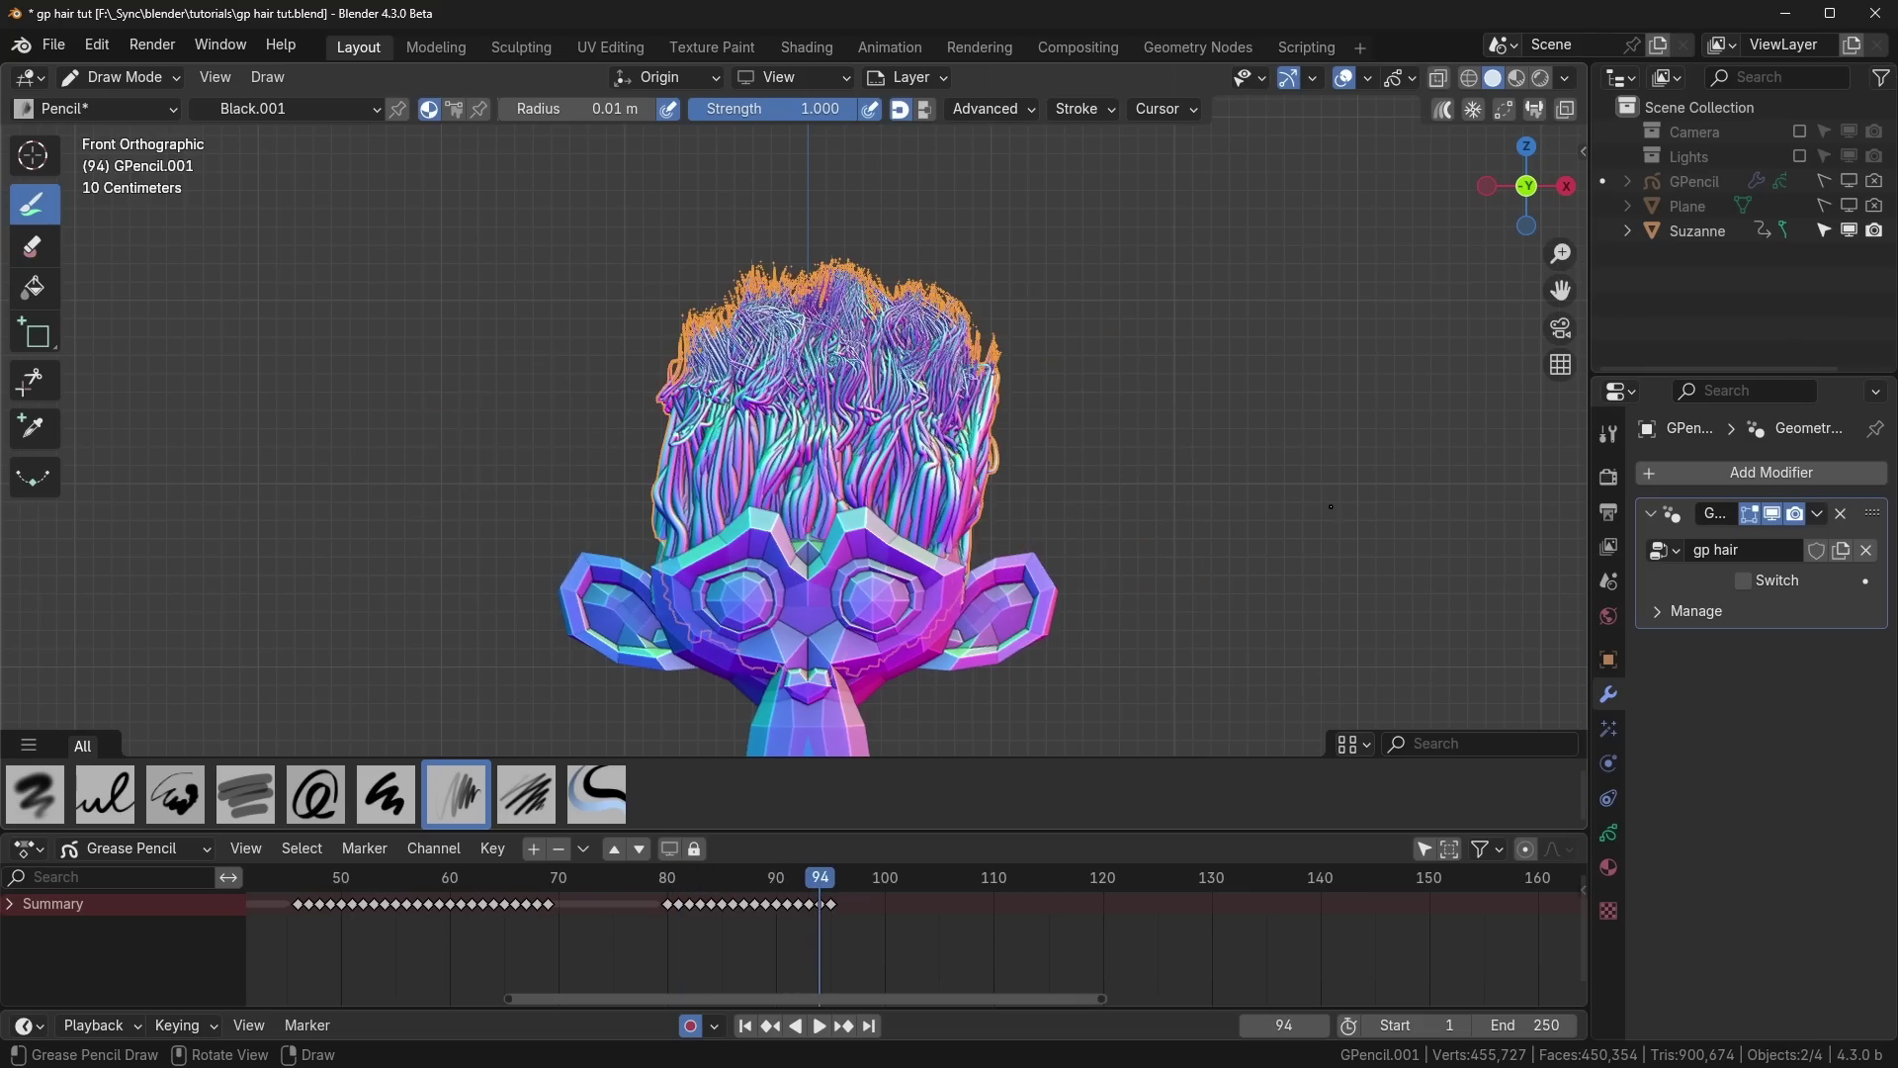
key(Left)
key(Left)
key(Left)
key(Left)
key(Left)
key(Left)
key(Left)
key(Left)
key(Left)
key(Left)
key(Left)
key(Left)
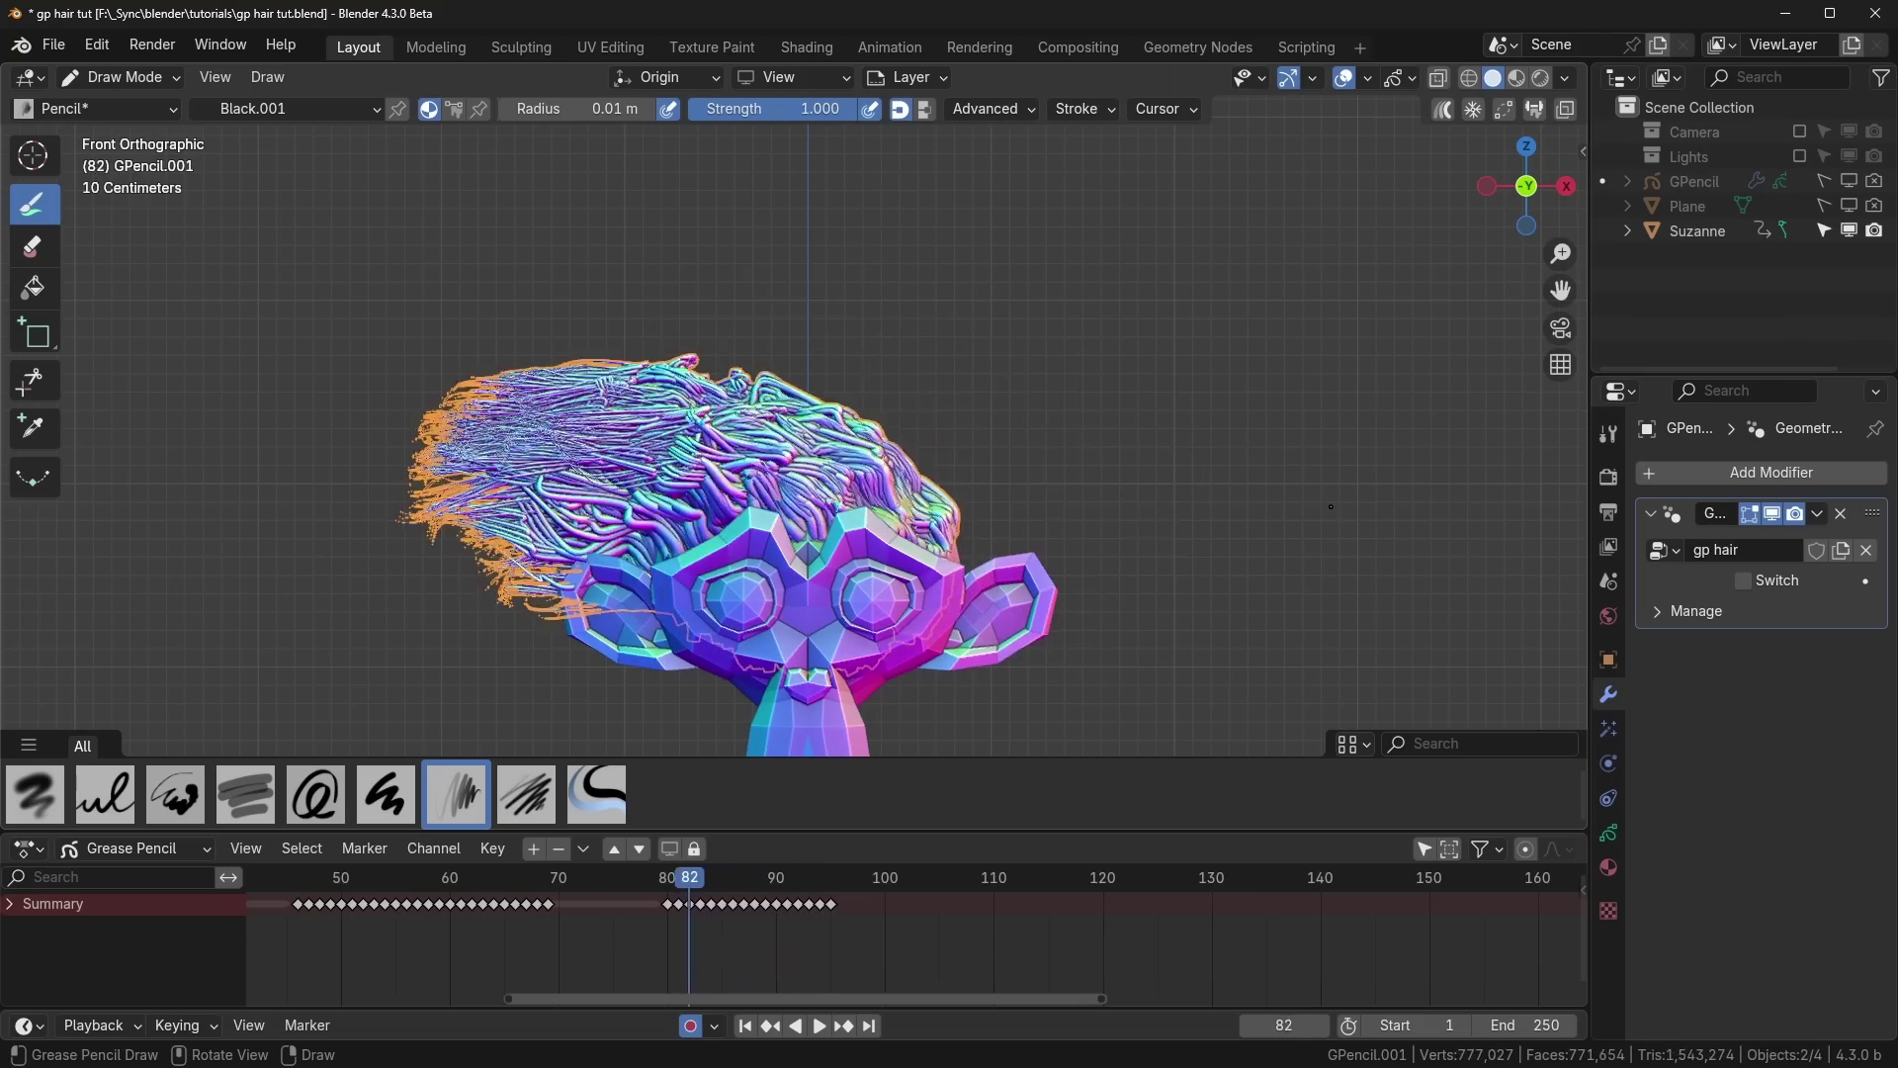
key(Left)
key(Left)
key(Right)
key(Right)
key(Left)
key(Left)
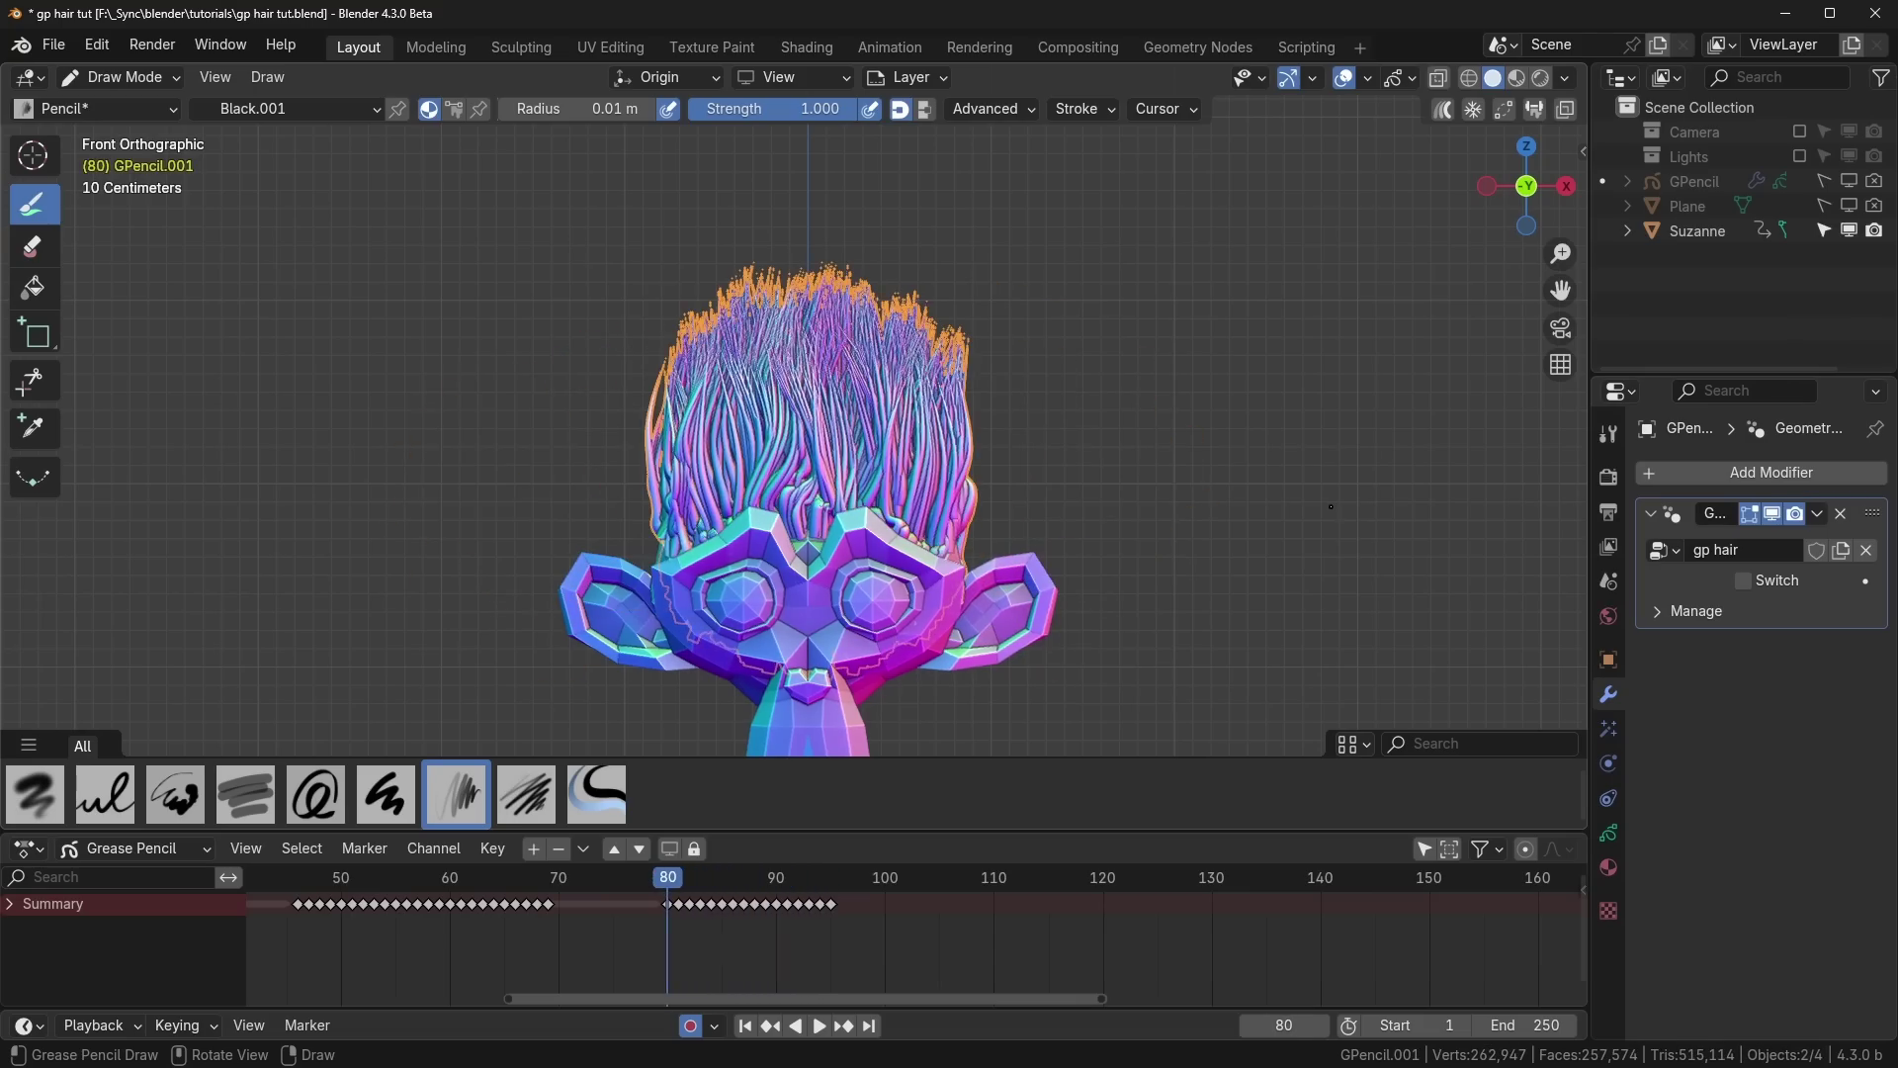
Step: Advance frame by frame from frame 80 to about frame 93 and examine the mesh hair motion from the front and side
key(Right)
key(Right)
key(Right)
key(Right)
key(Right)
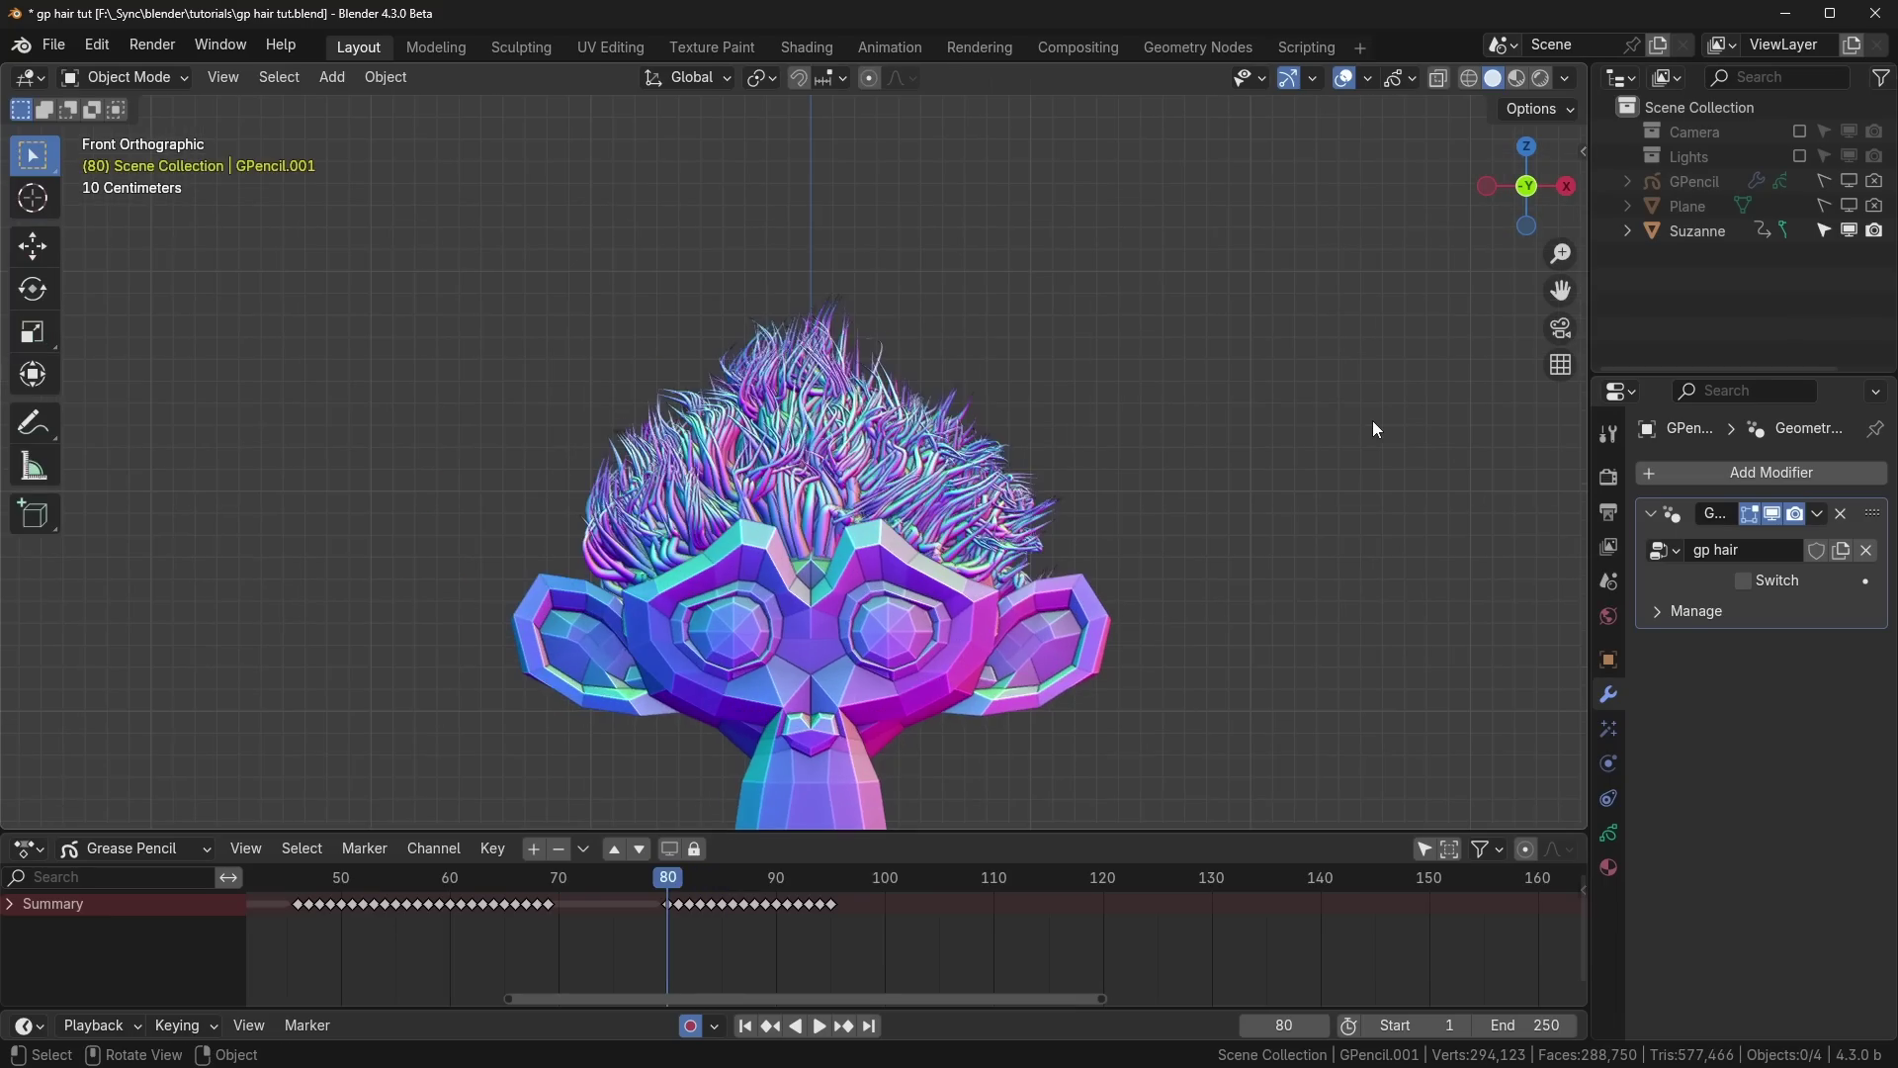
key(Right)
key(Right)
key(Right)
key(Right)
key(Right)
key(Right)
key(Right)
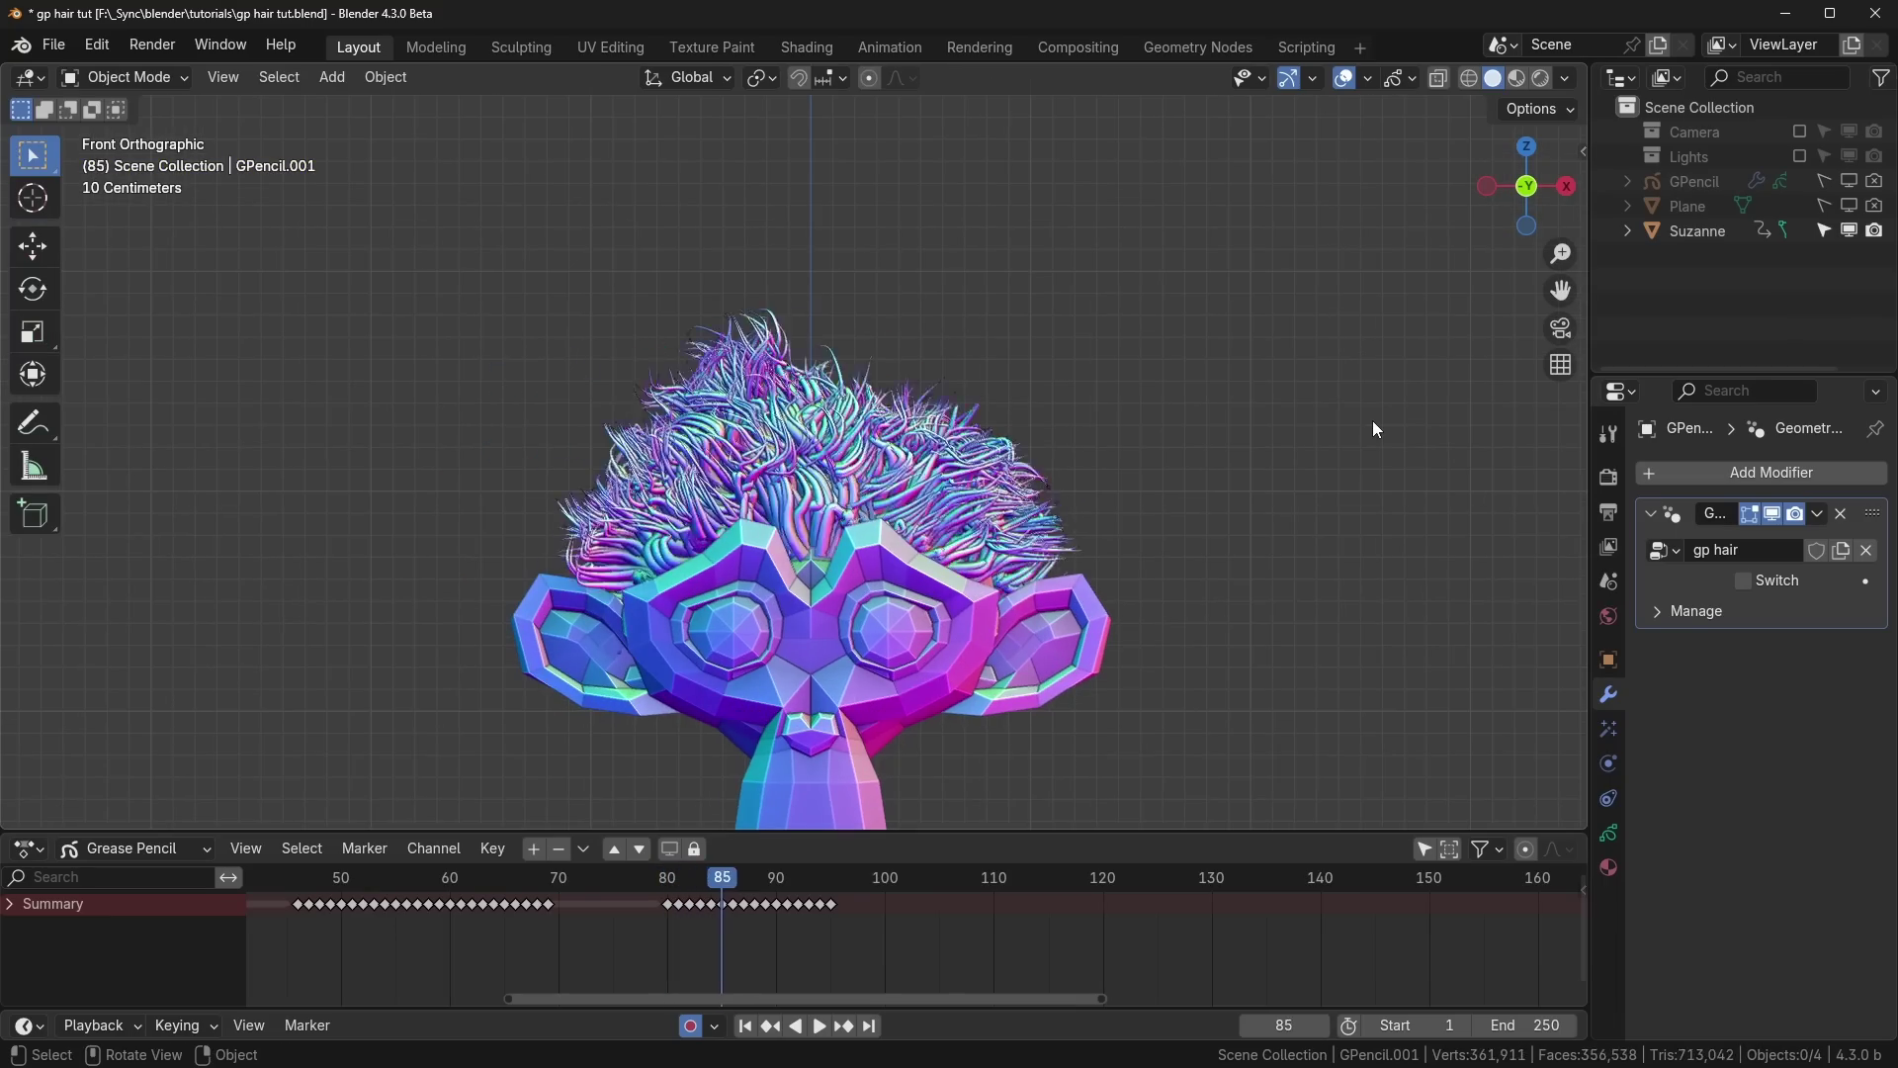
key(Right)
key(Right)
key(Right)
key(Right)
key(Right)
key(Right)
middle_drag(1372, 419, 1108, 425)
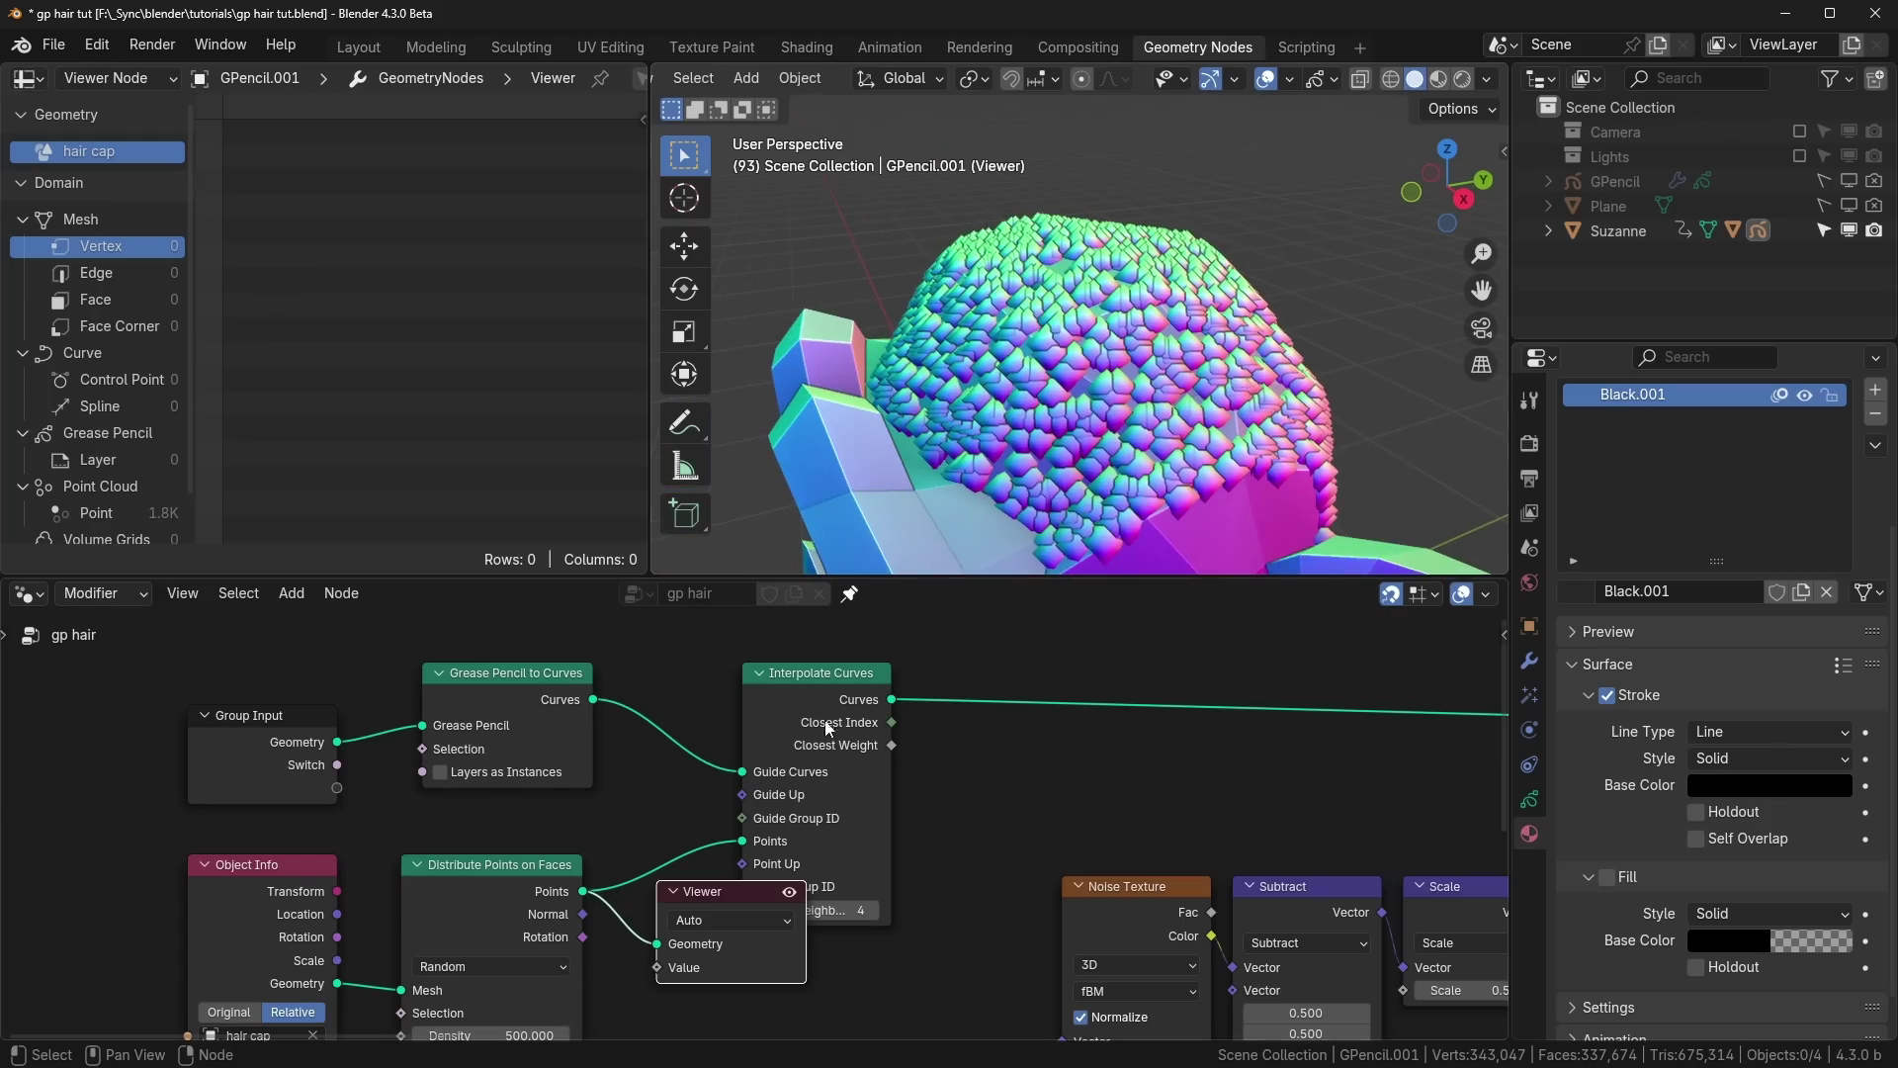
Step: Lower the point density of the Distribute Points on Faces node in the gp hair node tree
scroll(828, 728, down, 2)
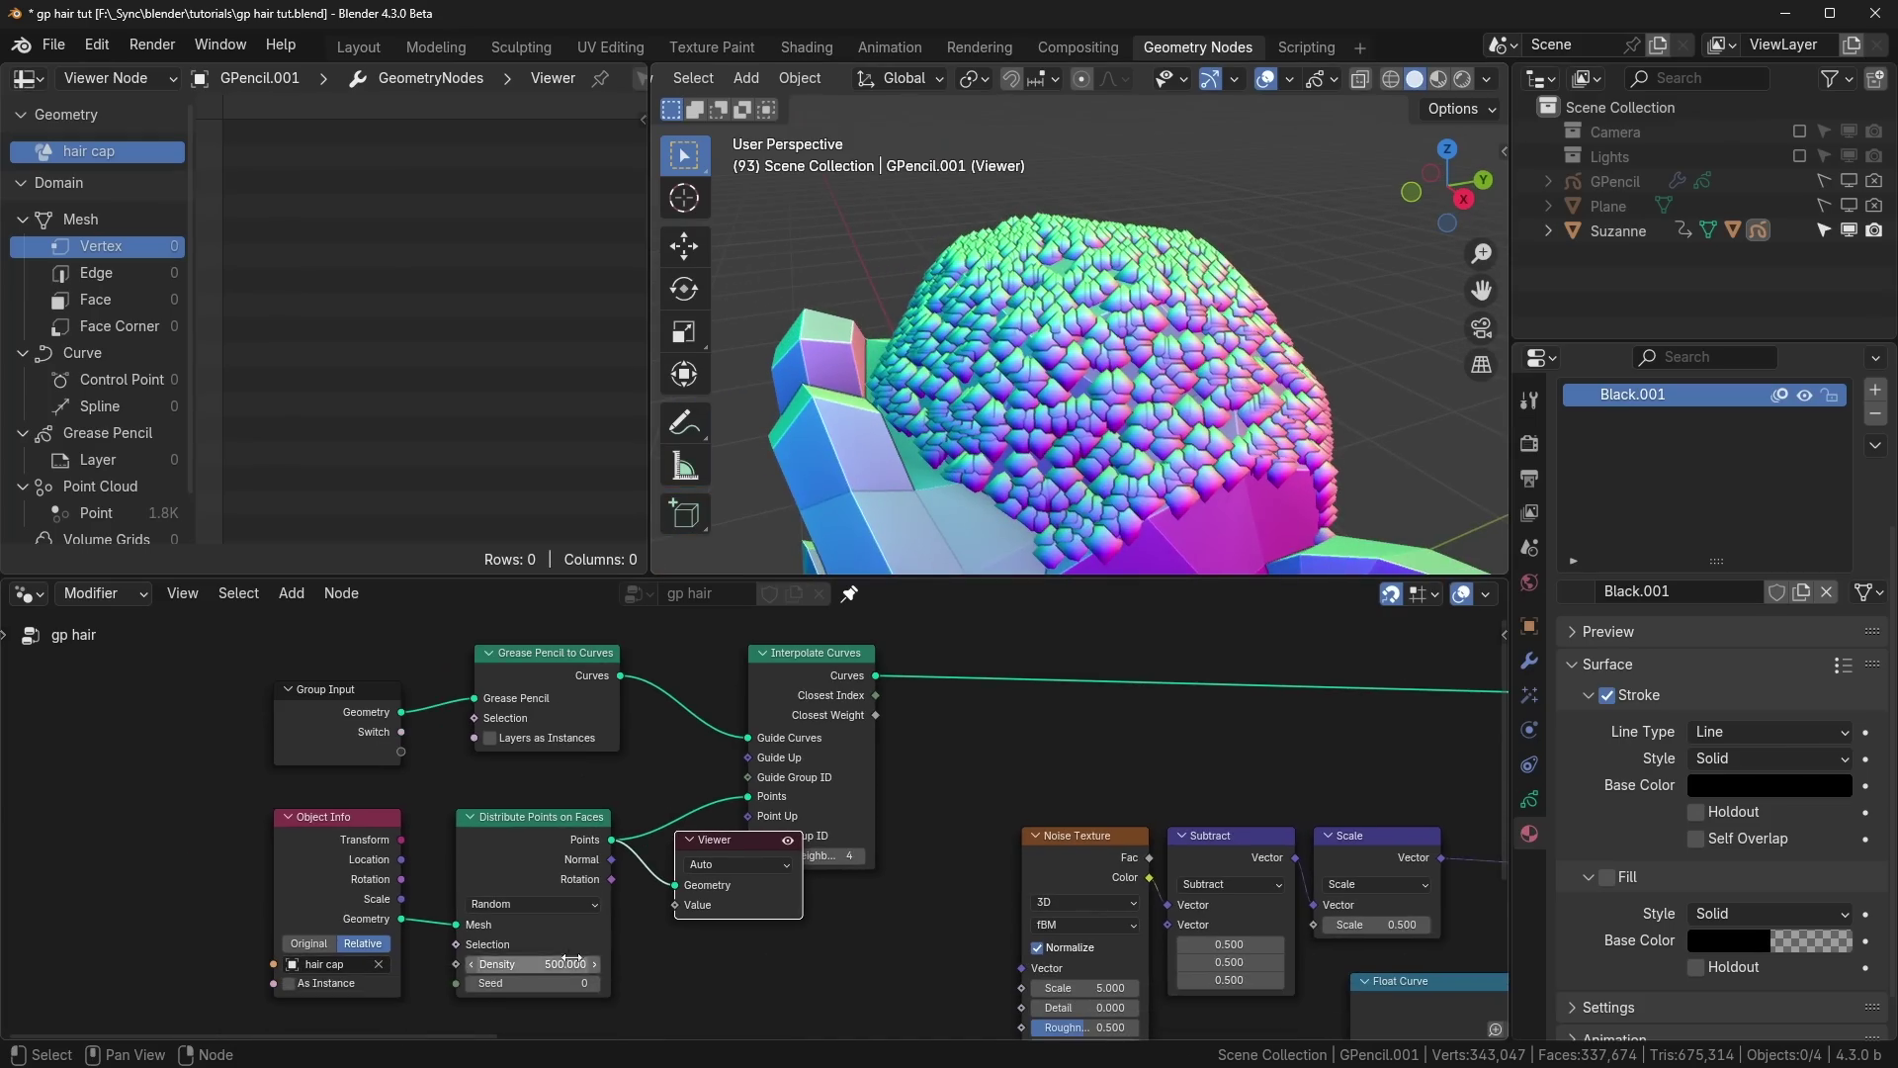
drag(534, 965, 485, 964)
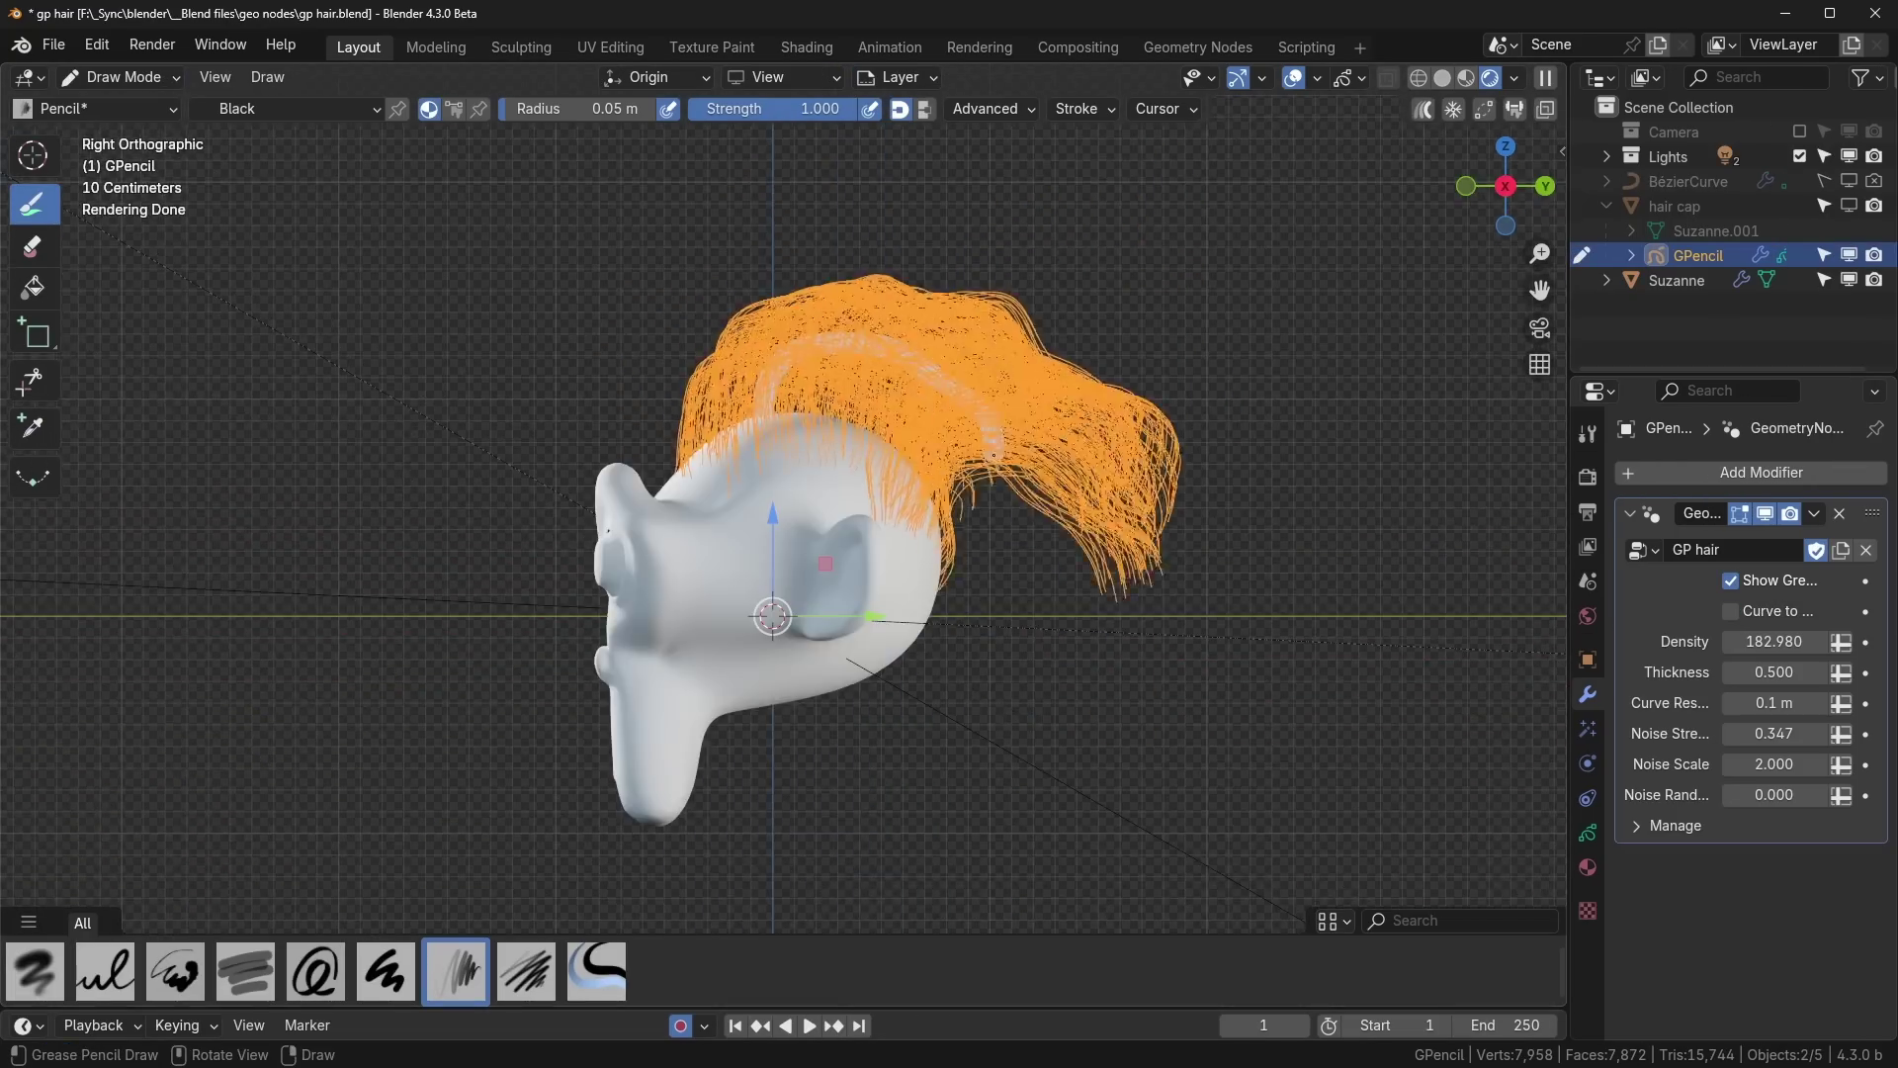
Step: In the GP hair modifier, hide the strokes and enable curve to mesh, with density 300, thickness 0.05 and noise strength 0.237
key(KP_1)
middle_drag(890, 495, 945, 470)
key(KP_1)
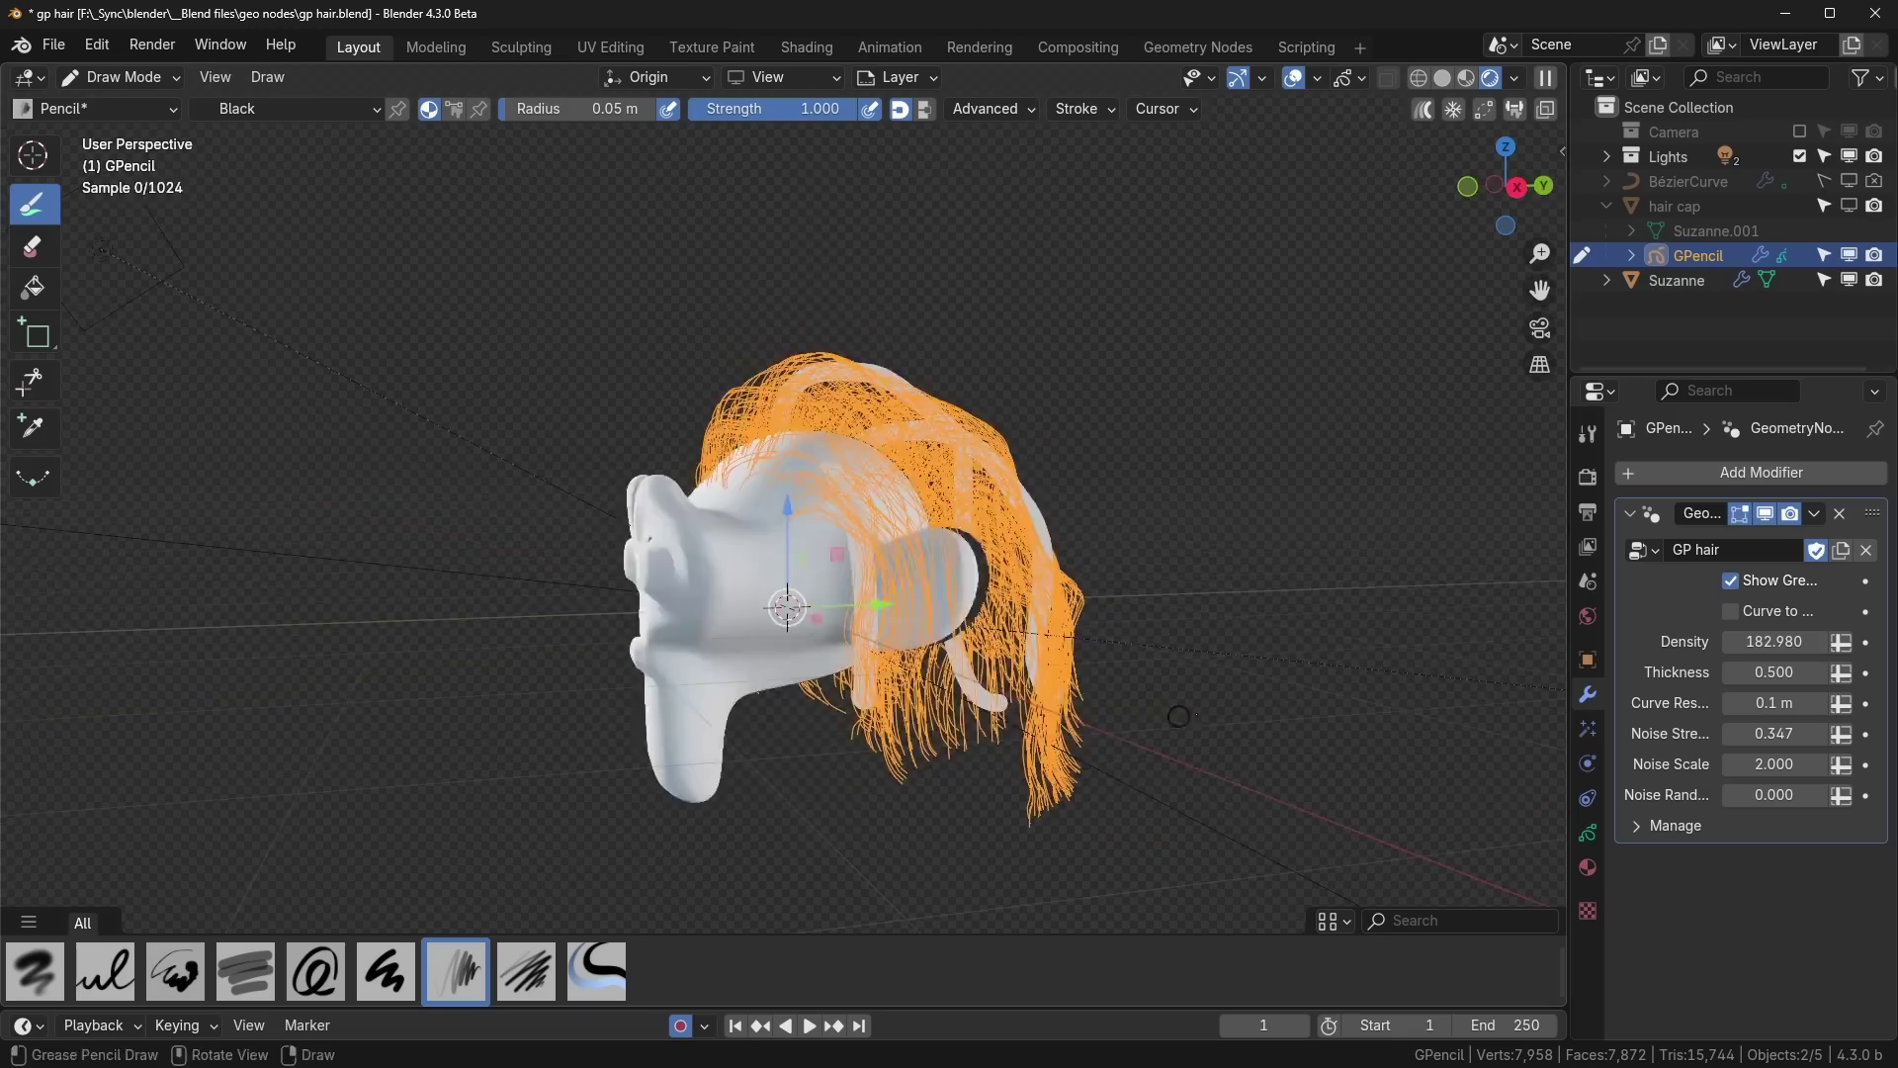
double_click(1803, 665)
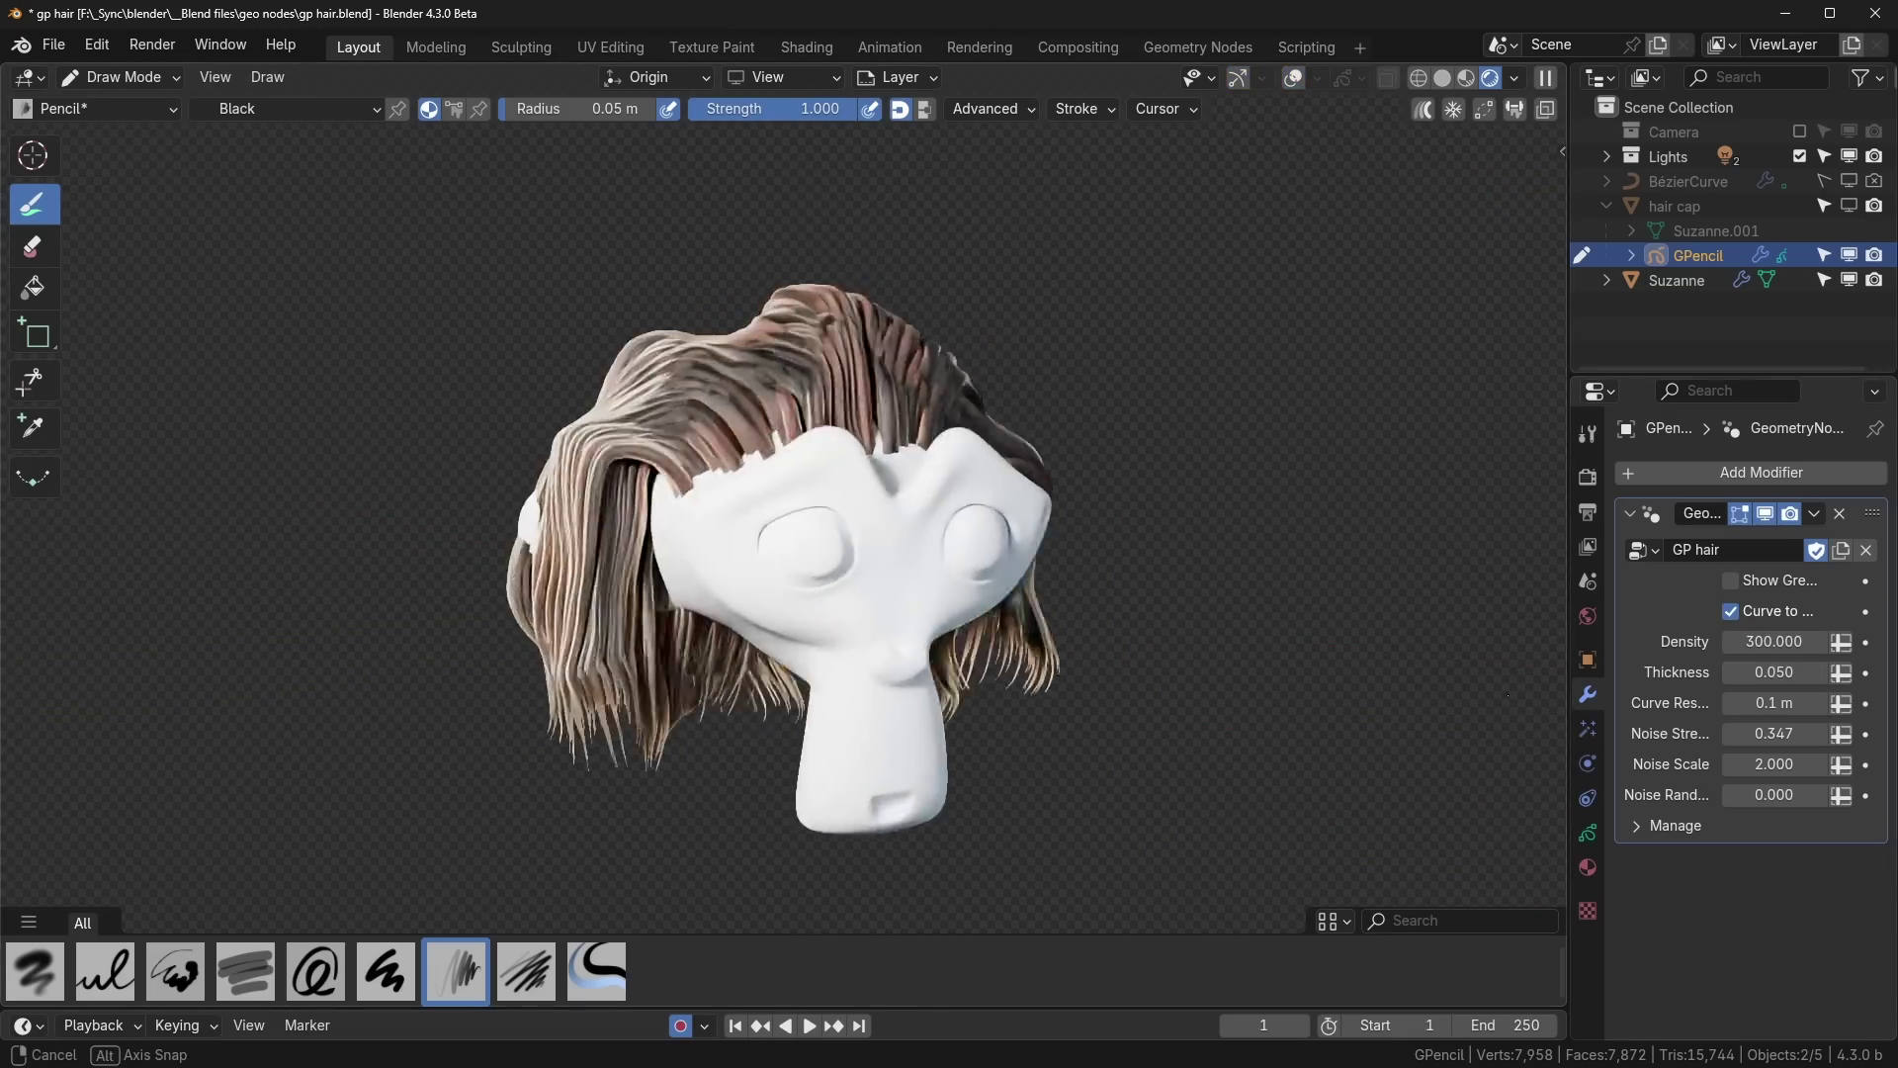
middle_drag(1167, 633, 1208, 639)
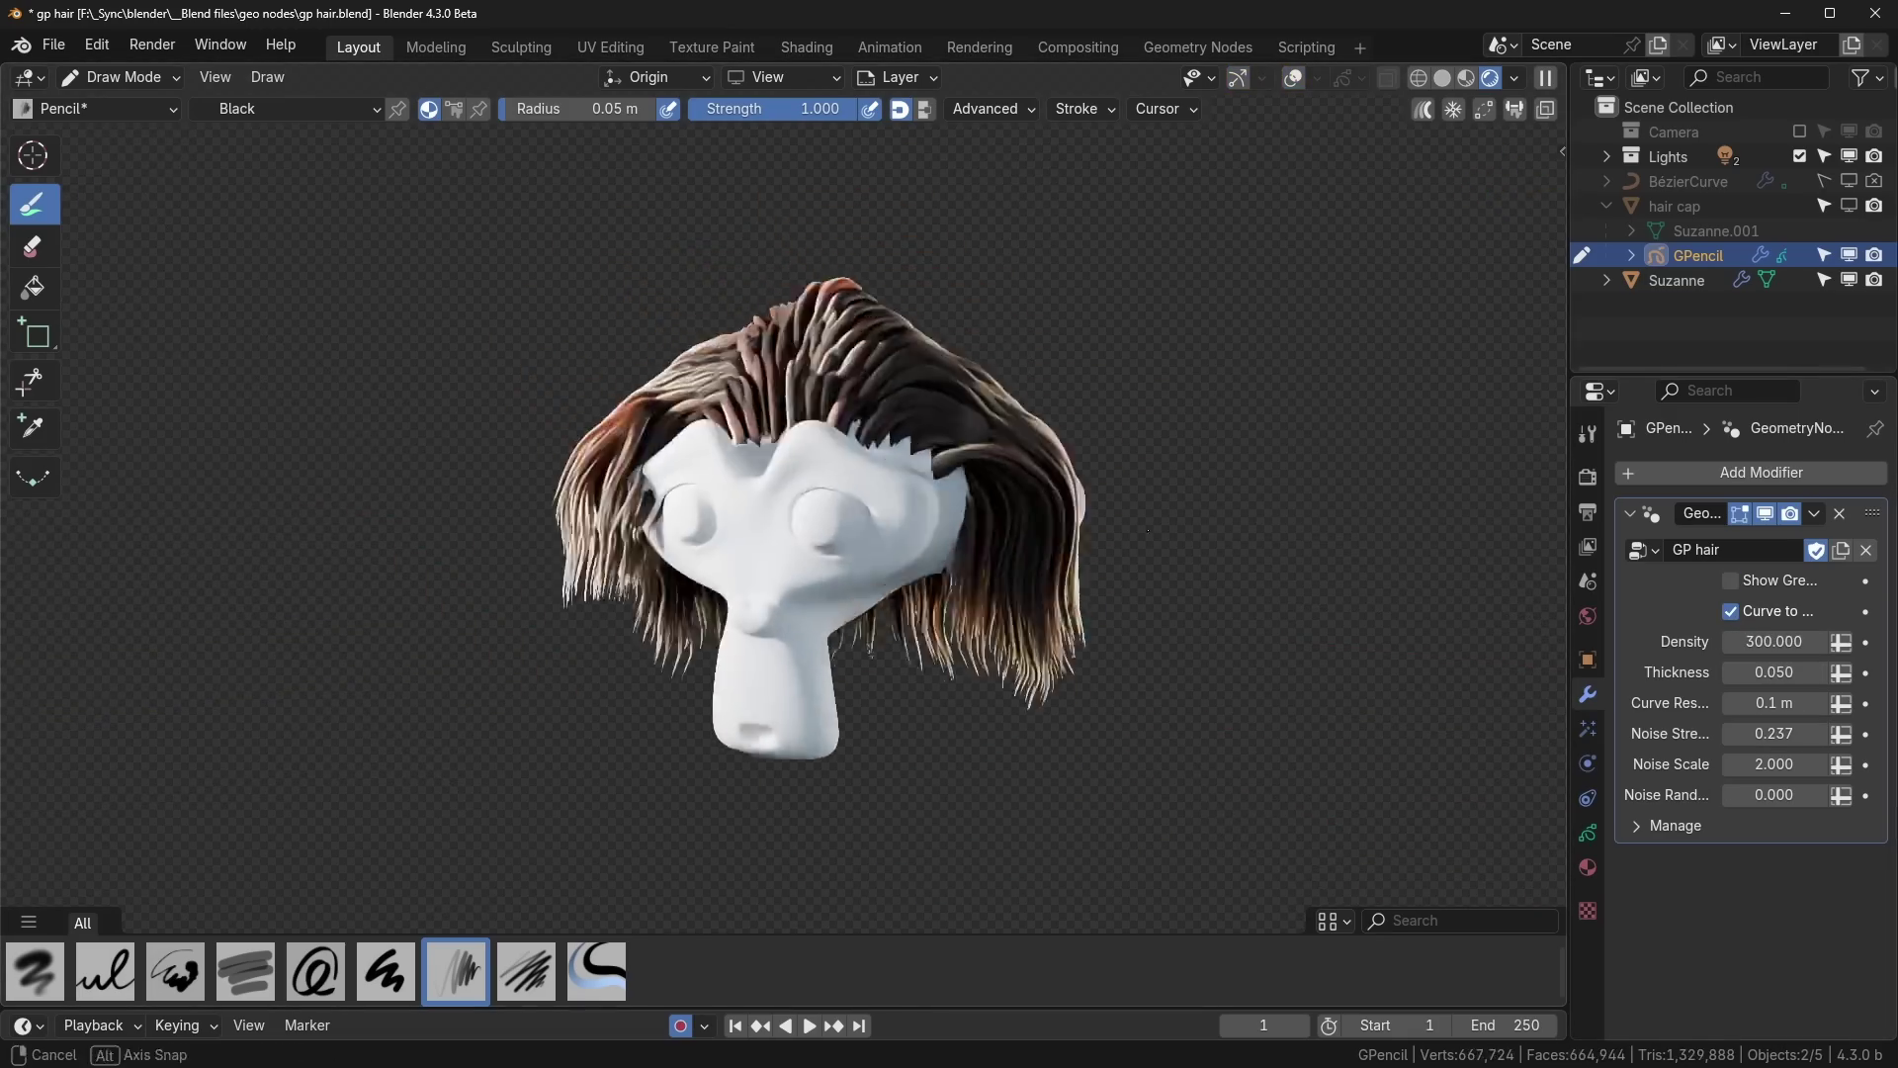